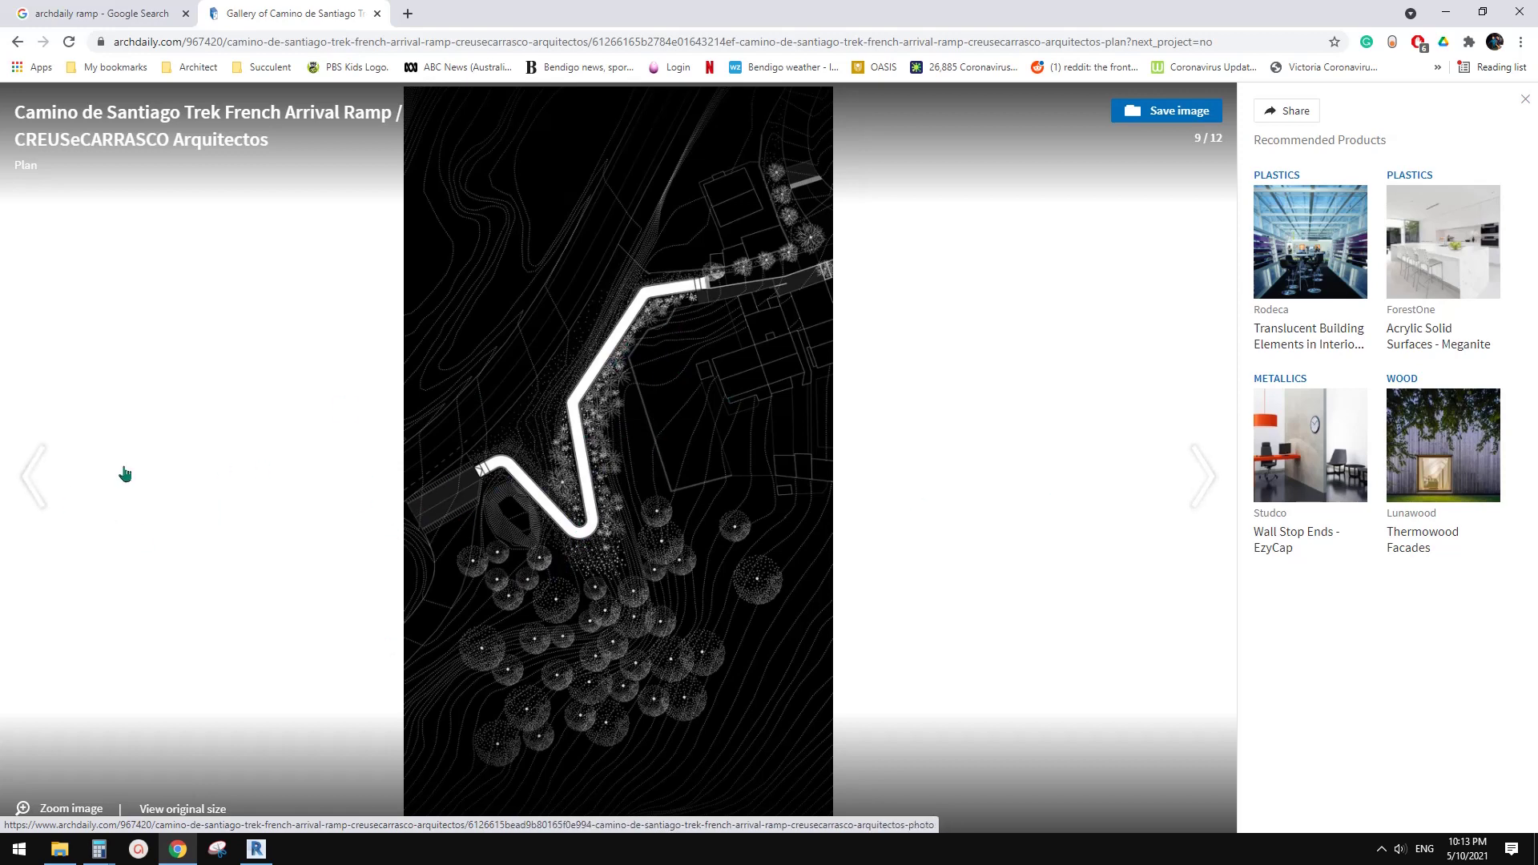
Review the model, section and photo images in the Camino de Santiago ramp gallery, ending on the site plan.
click(1206, 473)
click(1210, 477)
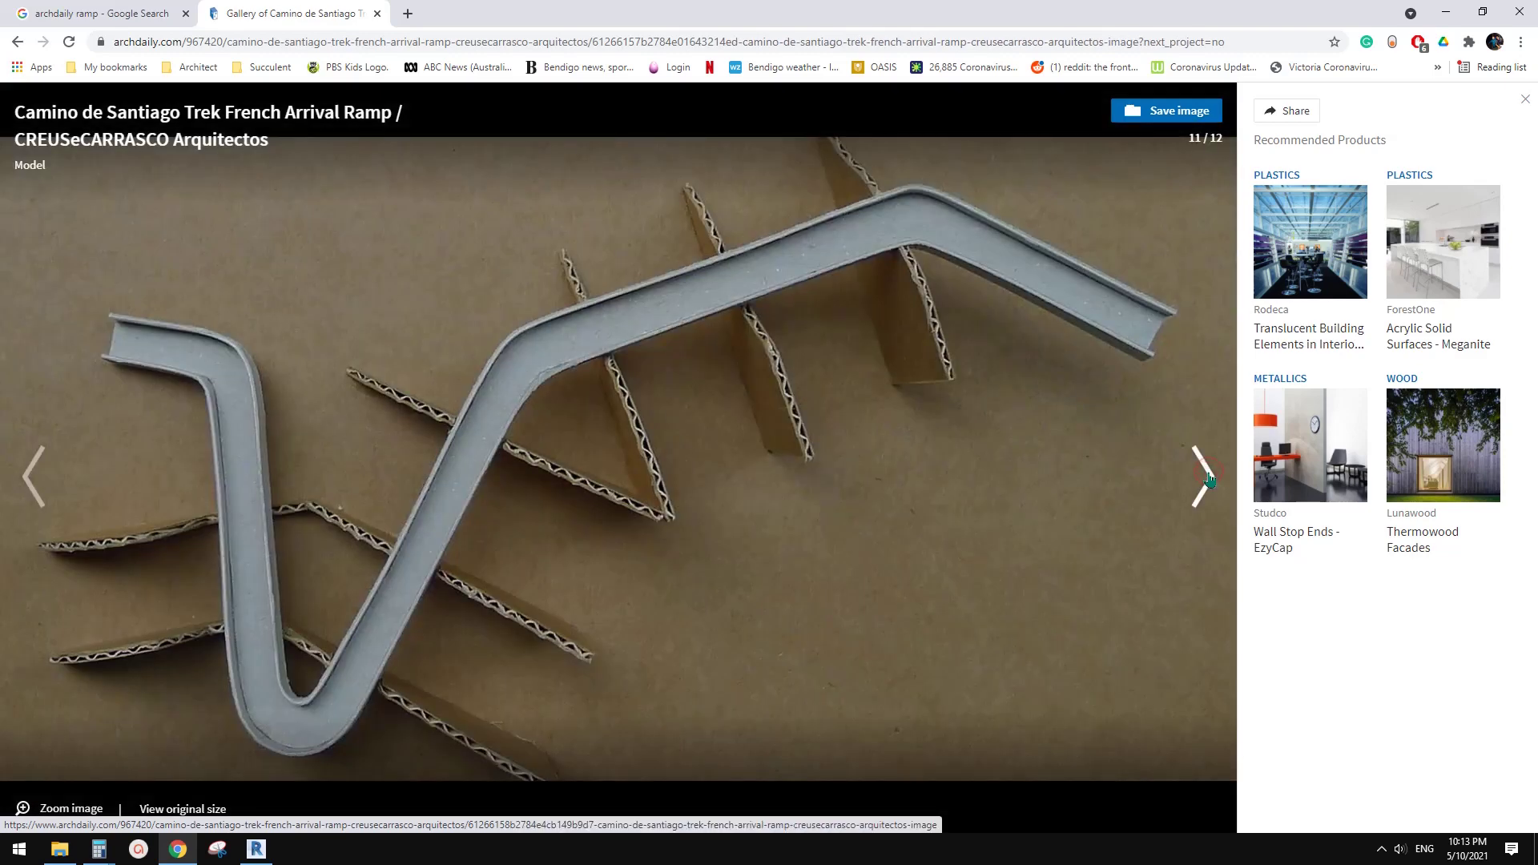
click(47, 490)
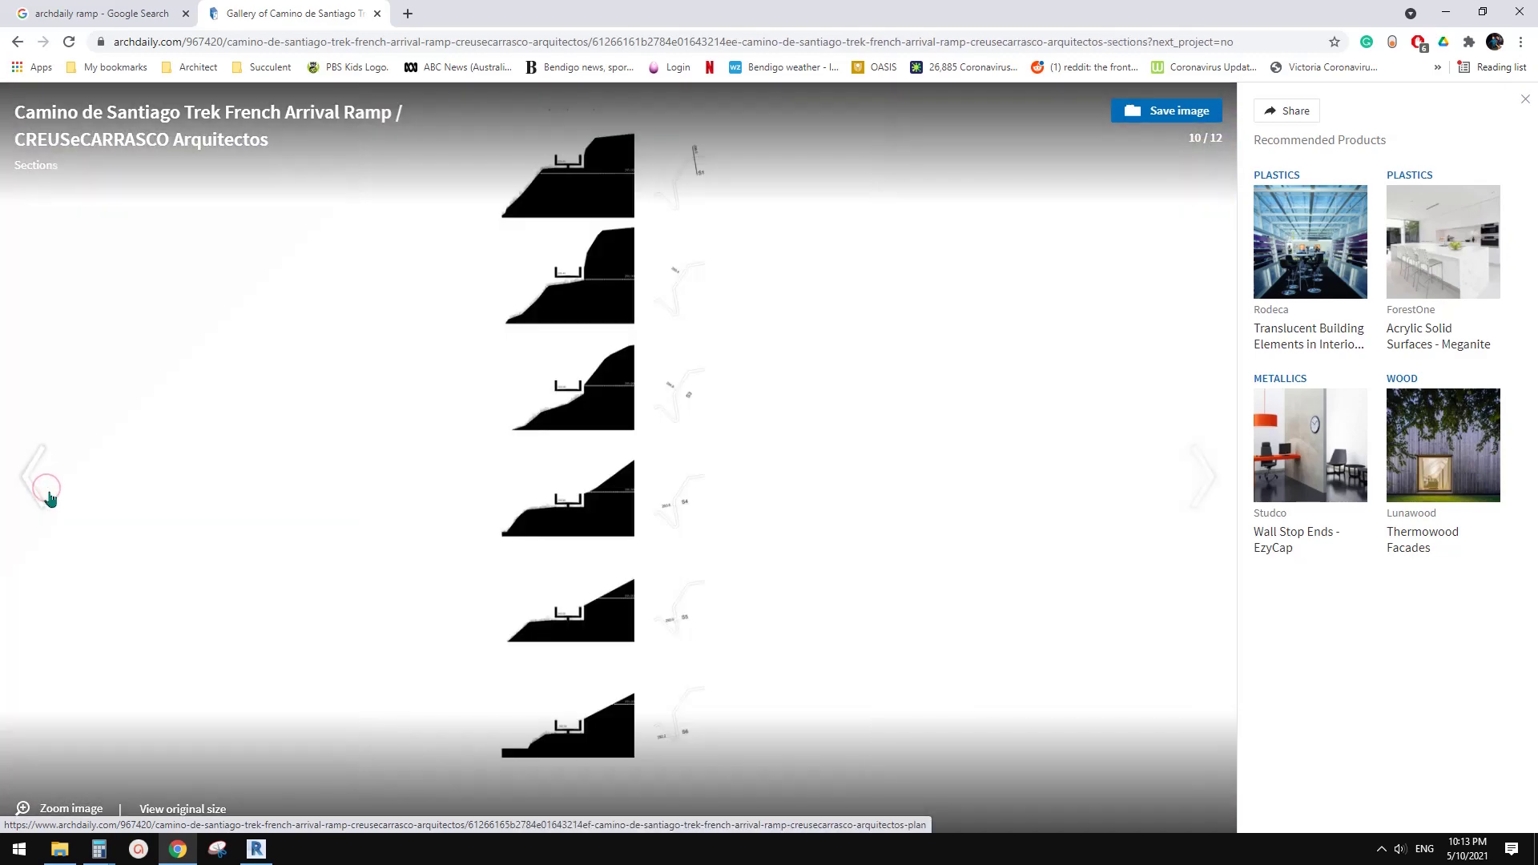
click(46, 490)
click(46, 491)
click(46, 491)
click(47, 493)
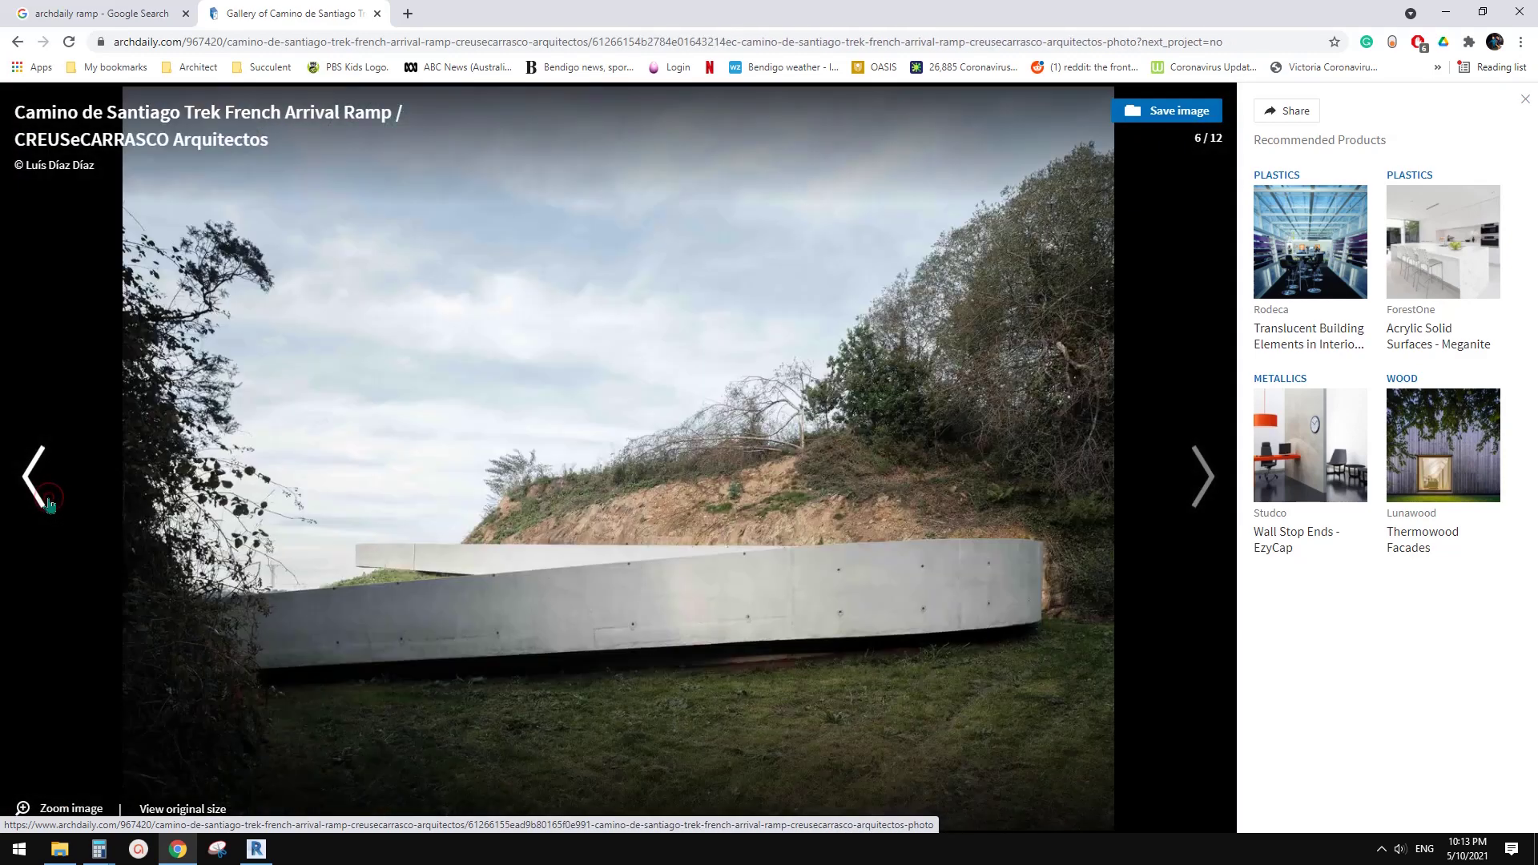
click(47, 492)
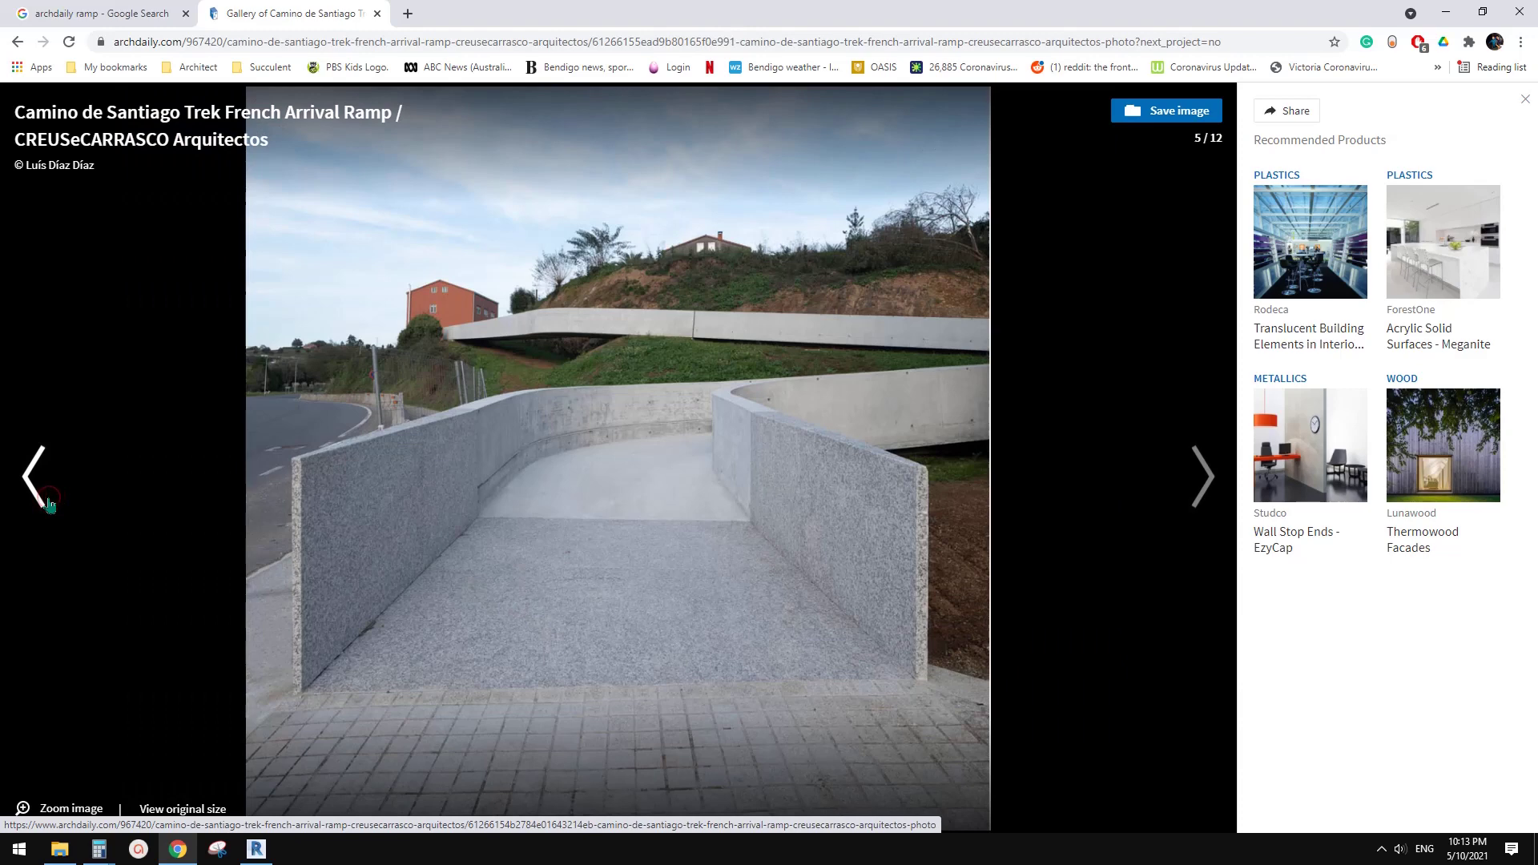
click(1201, 479)
click(1201, 479)
click(1201, 481)
click(1201, 479)
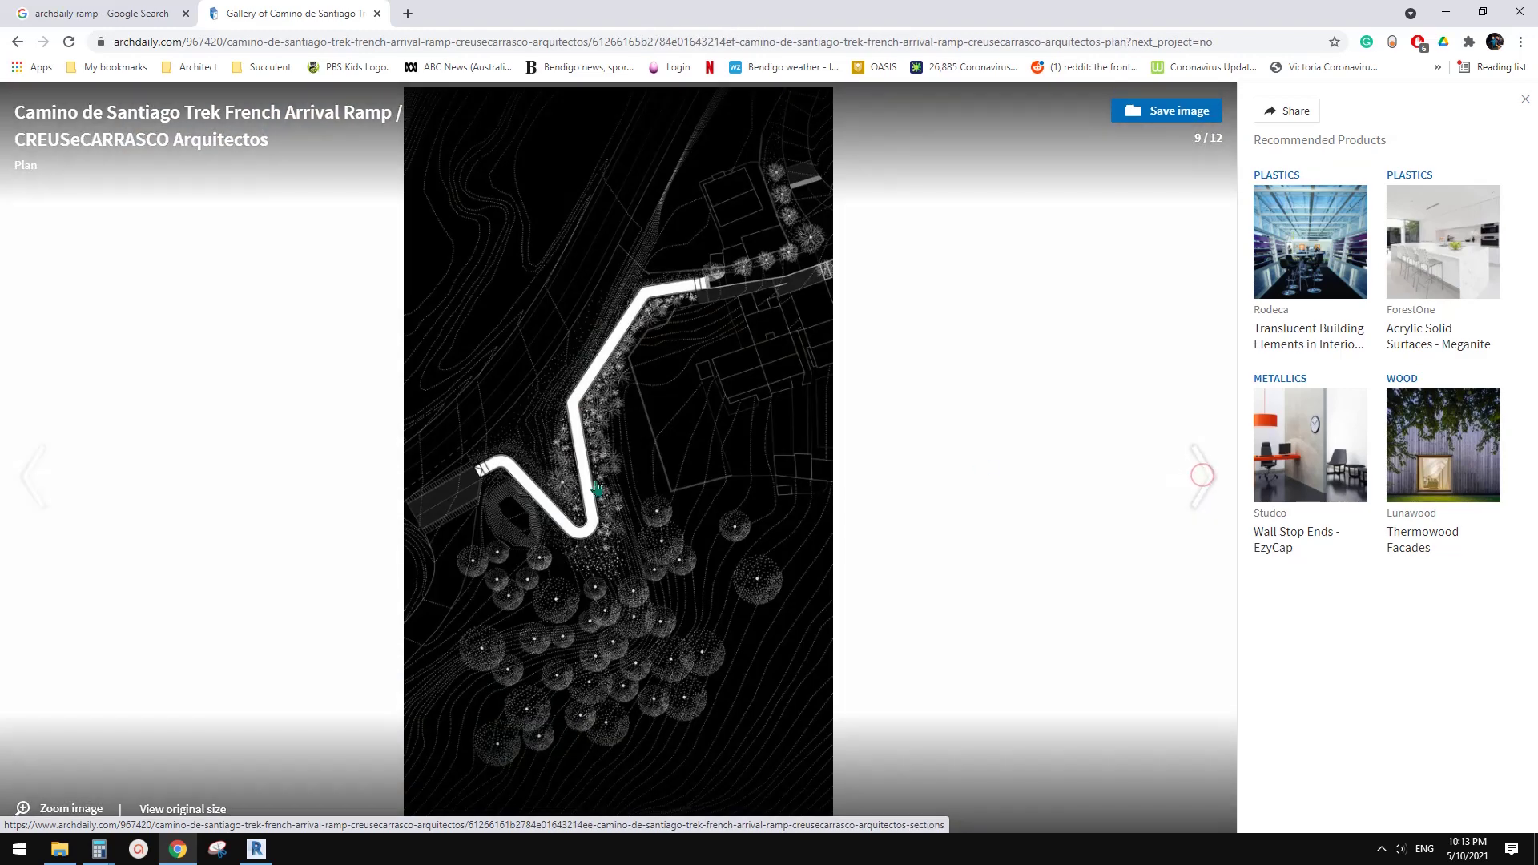
Examine the gallery's photos of the ramp's curved turns and concrete side walls.
click(47, 485)
click(42, 483)
click(43, 483)
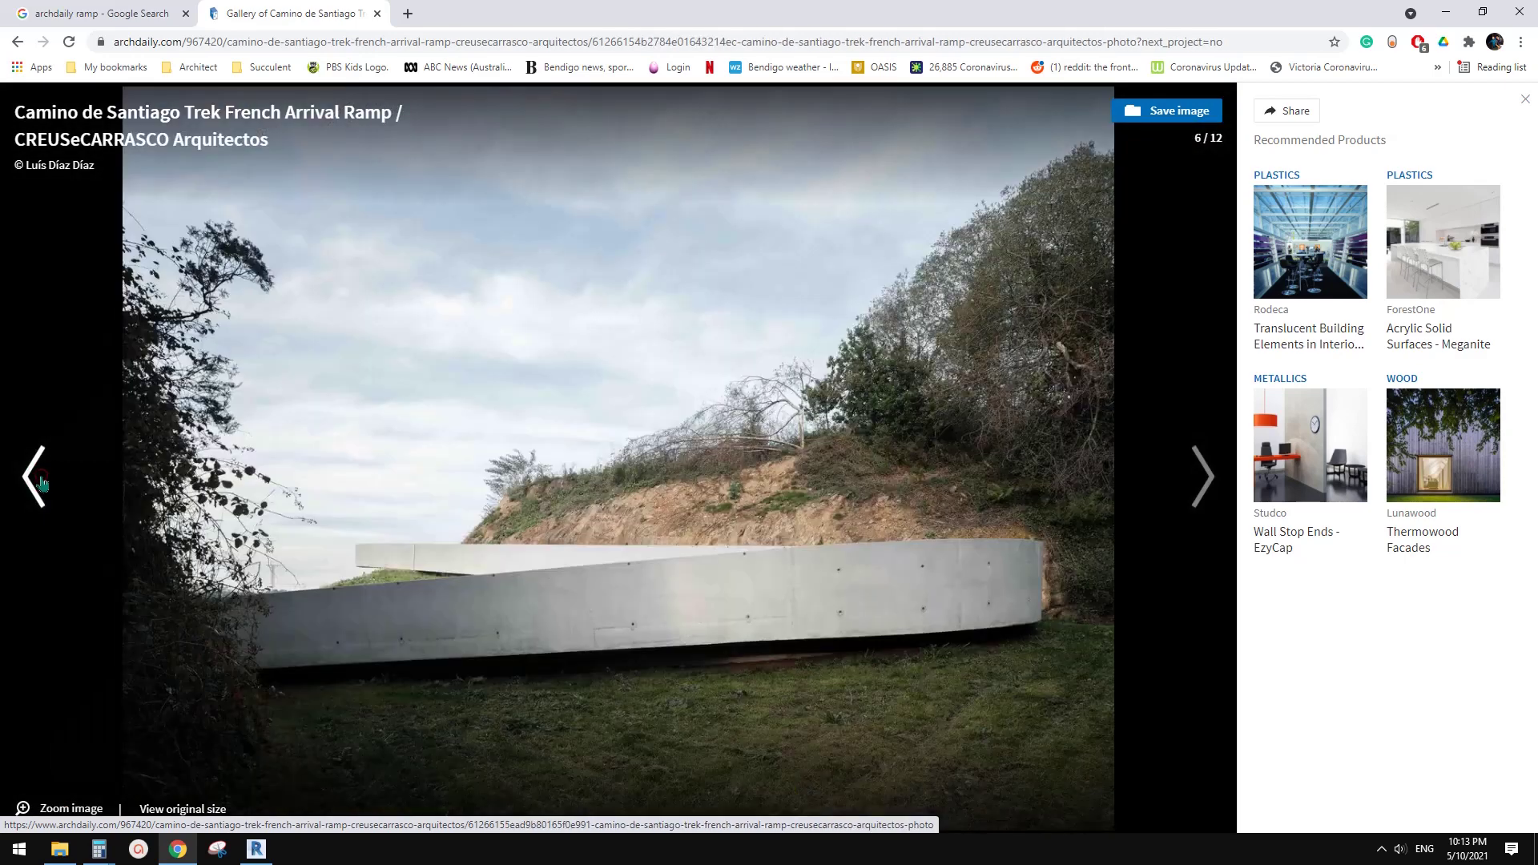
click(42, 483)
click(43, 483)
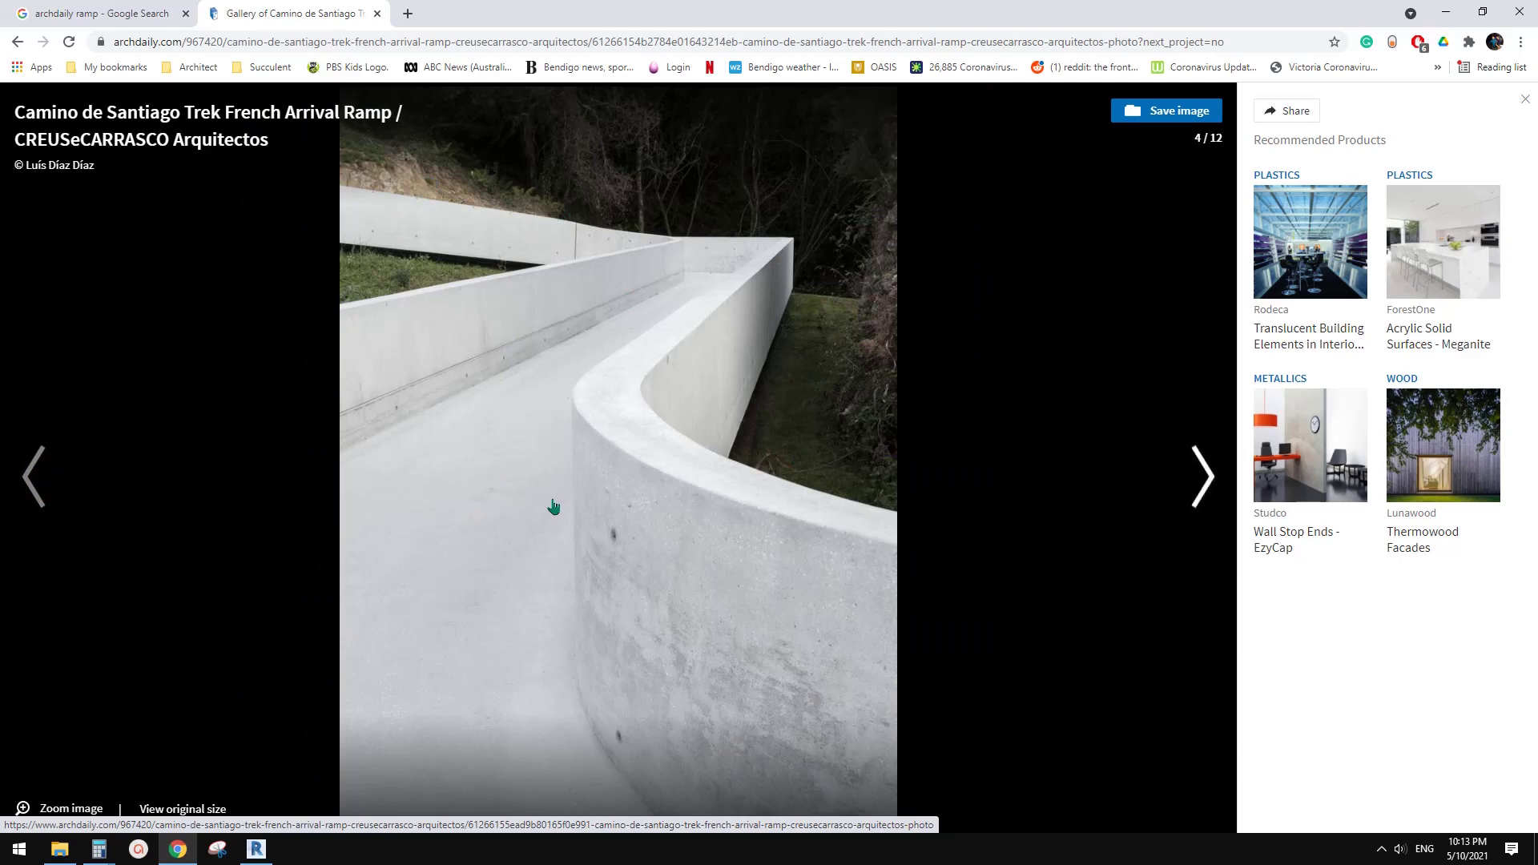
click(41, 479)
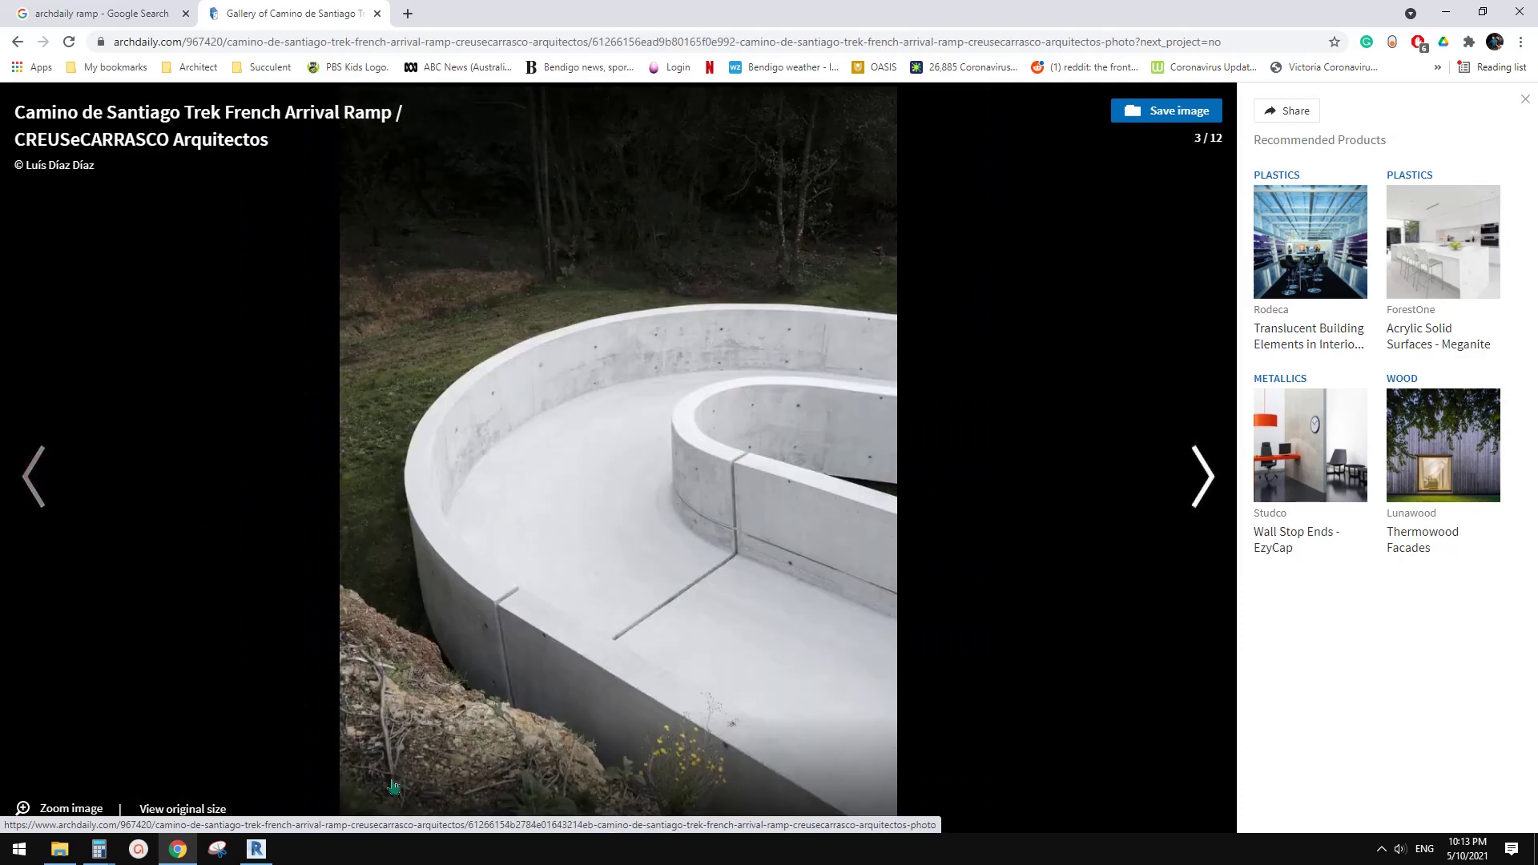
Switch to Revit, create a new project and open its Site floor plan.
click(271, 850)
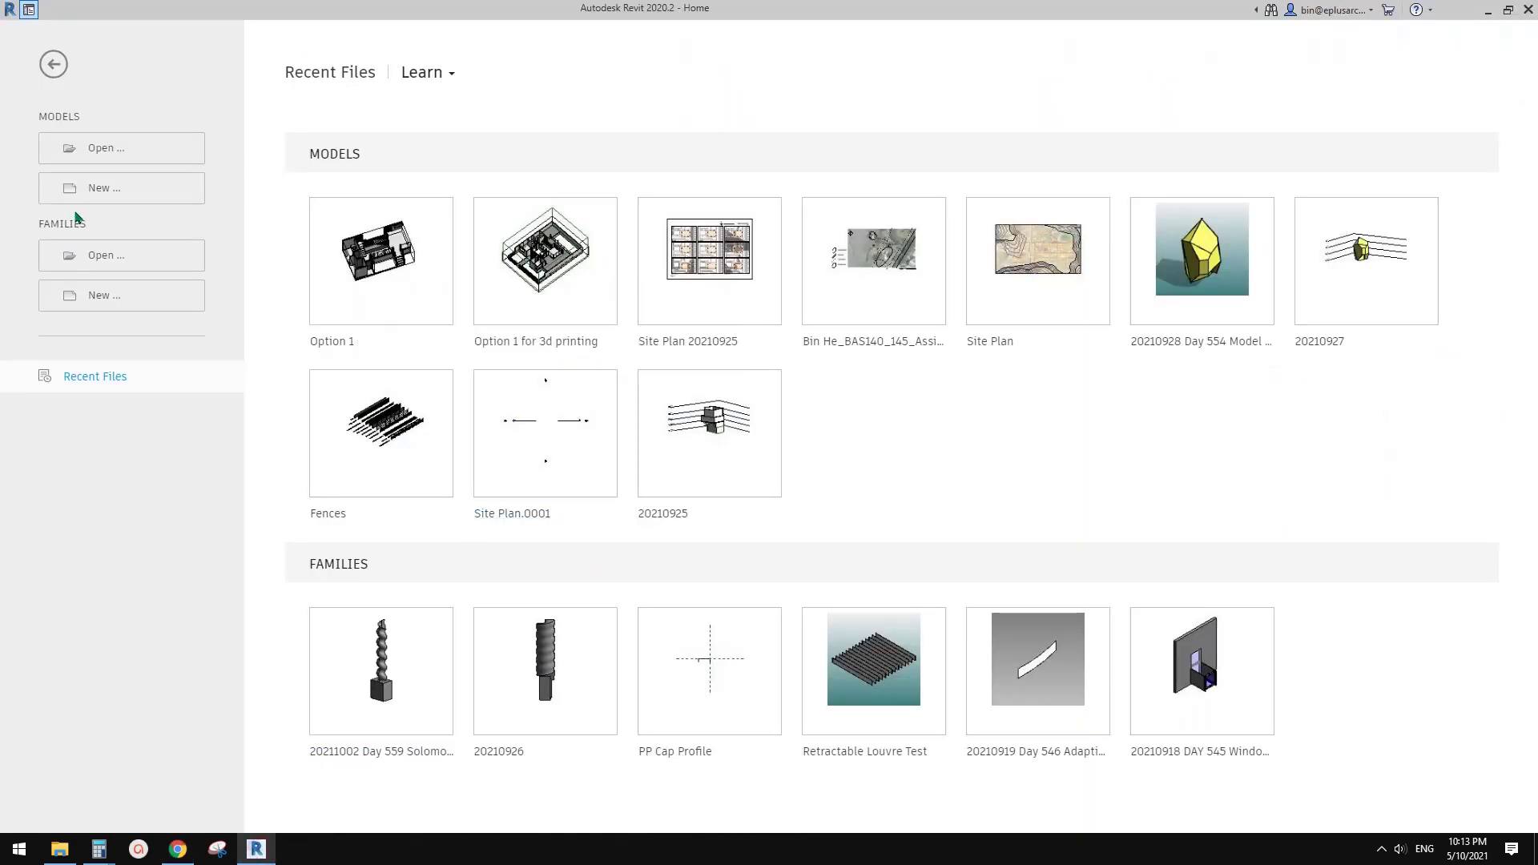
click(87, 186)
click(636, 364)
click(612, 401)
click(675, 448)
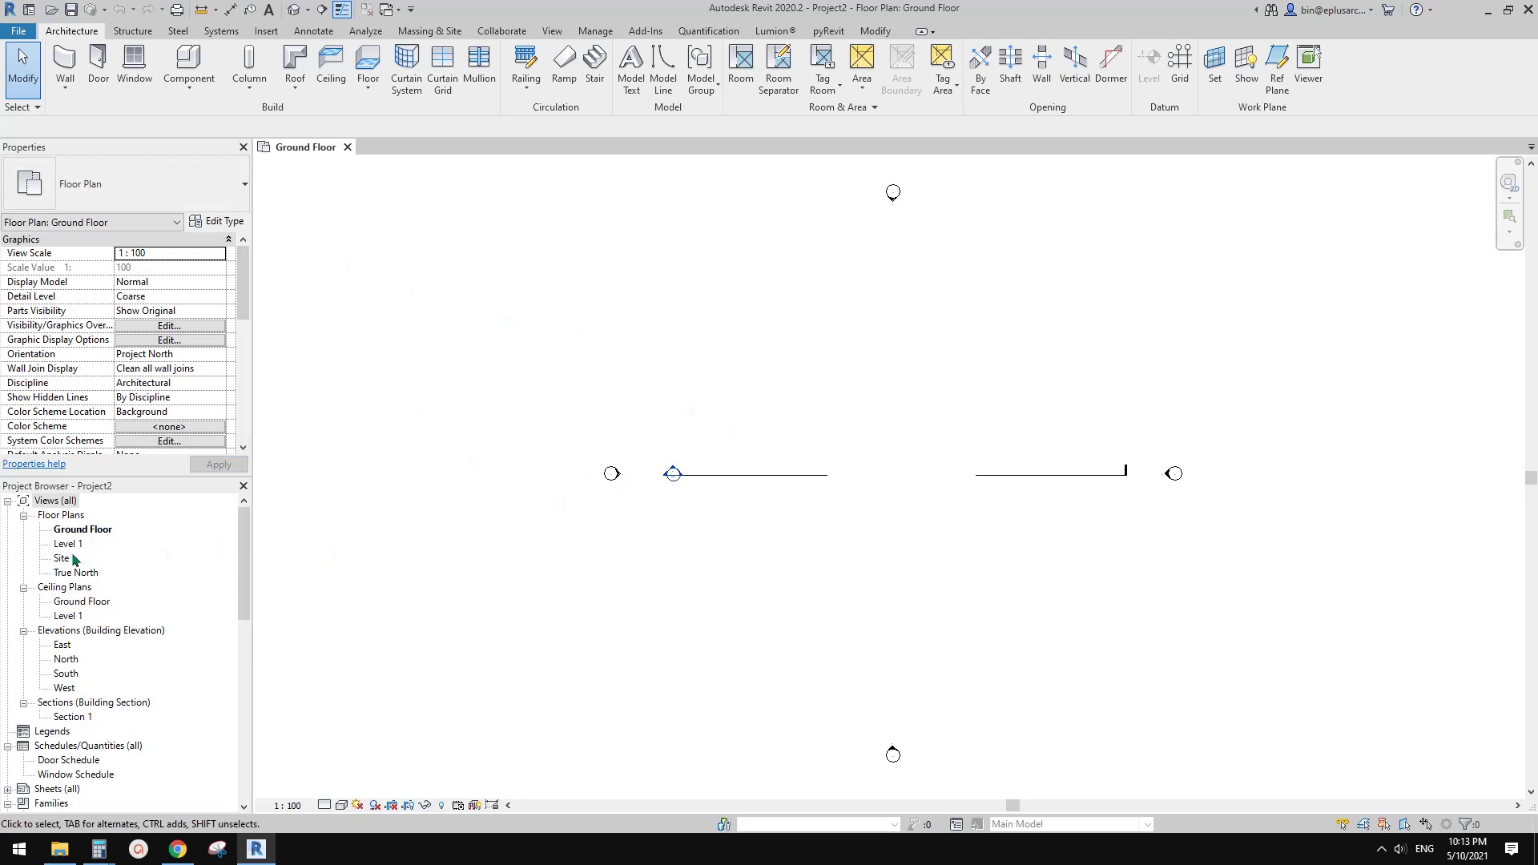
double_click(61, 559)
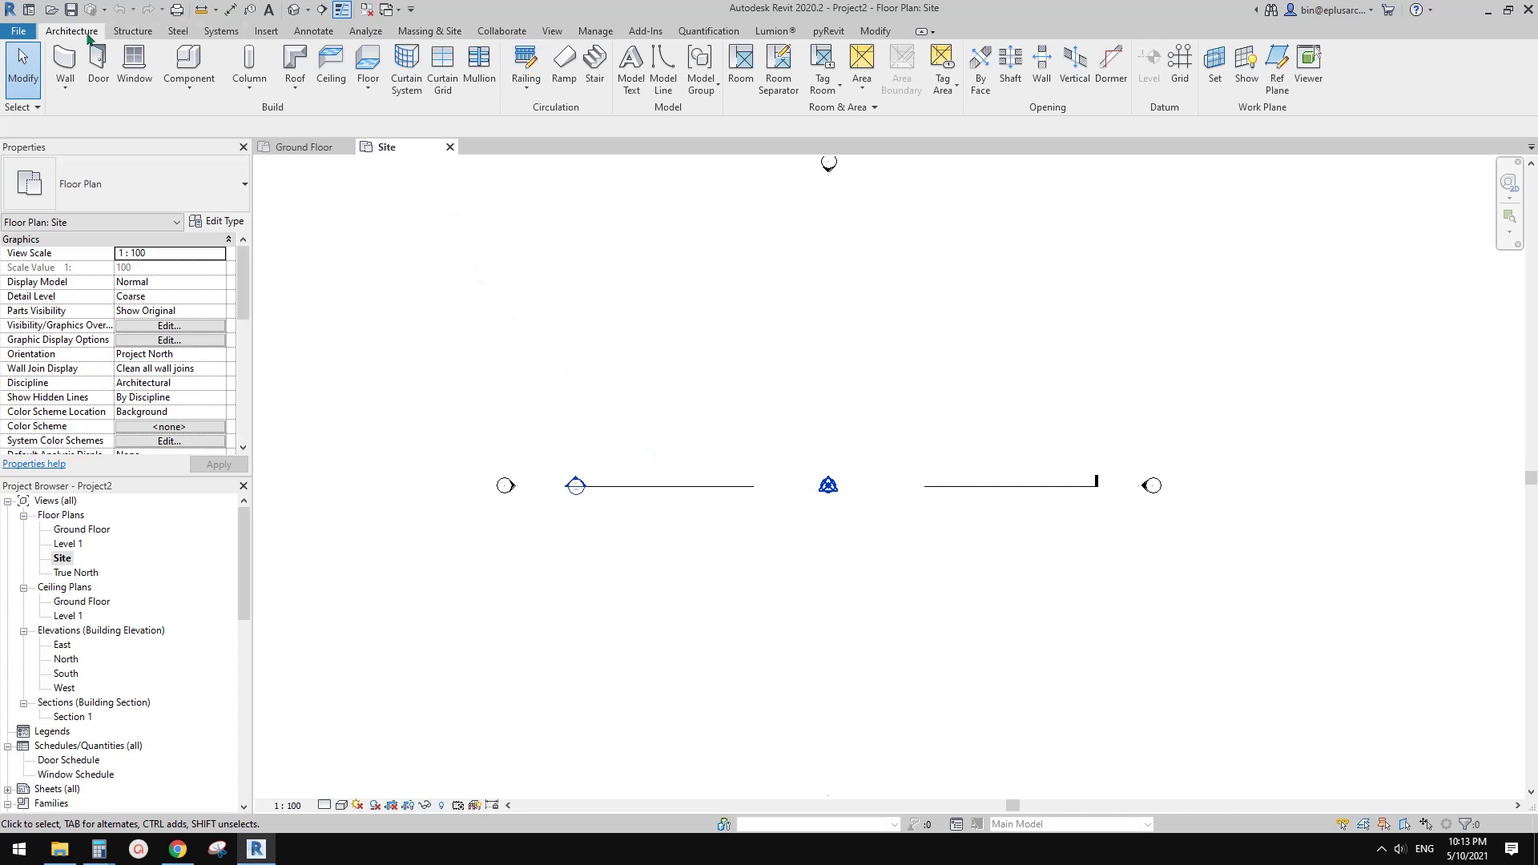
Start a Ramp sketch and set the maximum incline length of the Ramp 1 type to 999999.
click(564, 64)
middle_drag(809, 412, 683, 344)
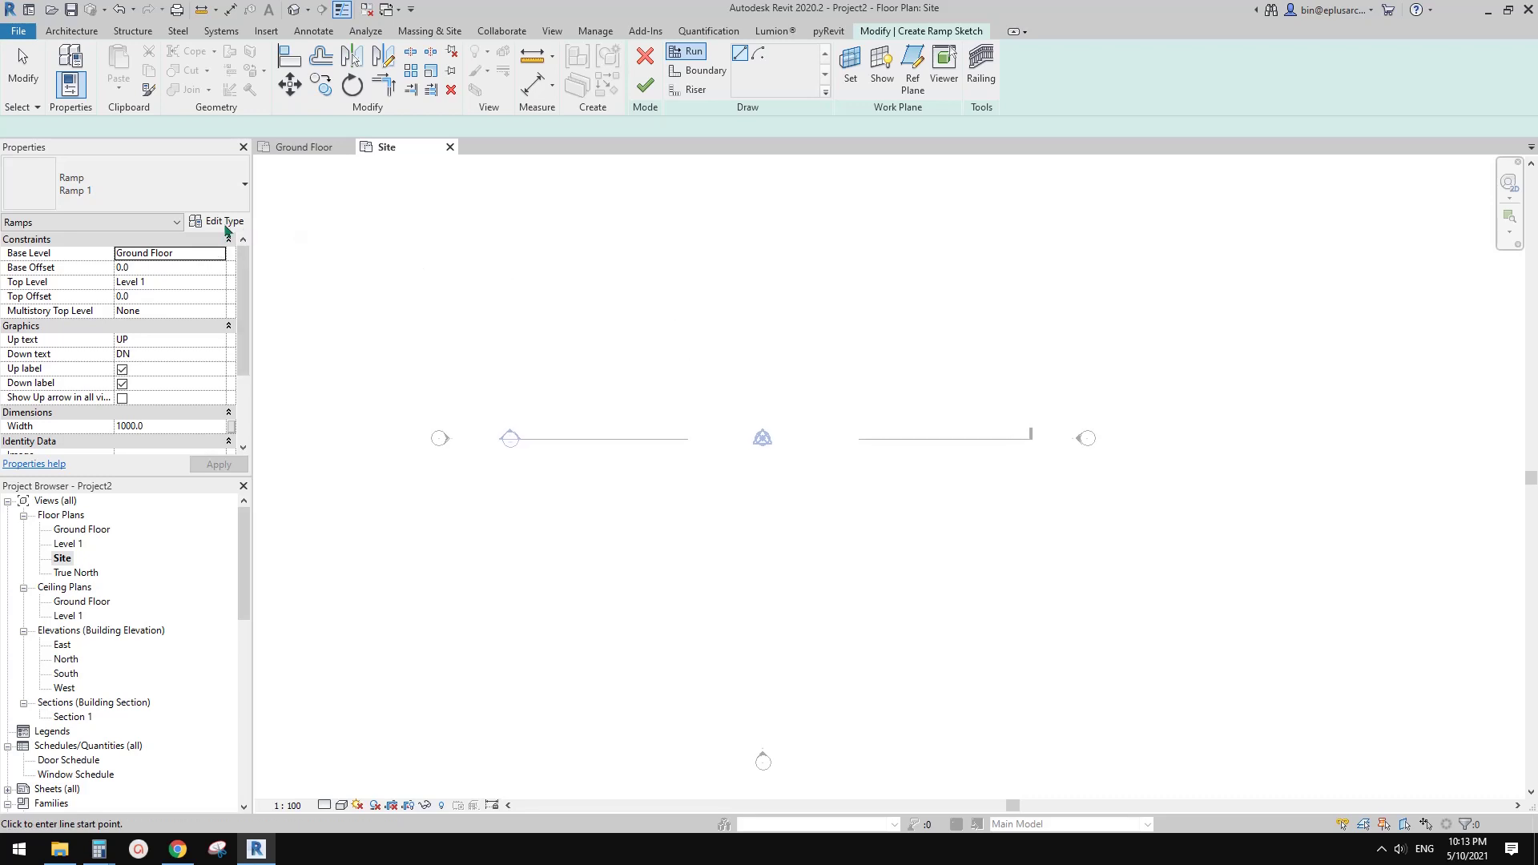
click(222, 222)
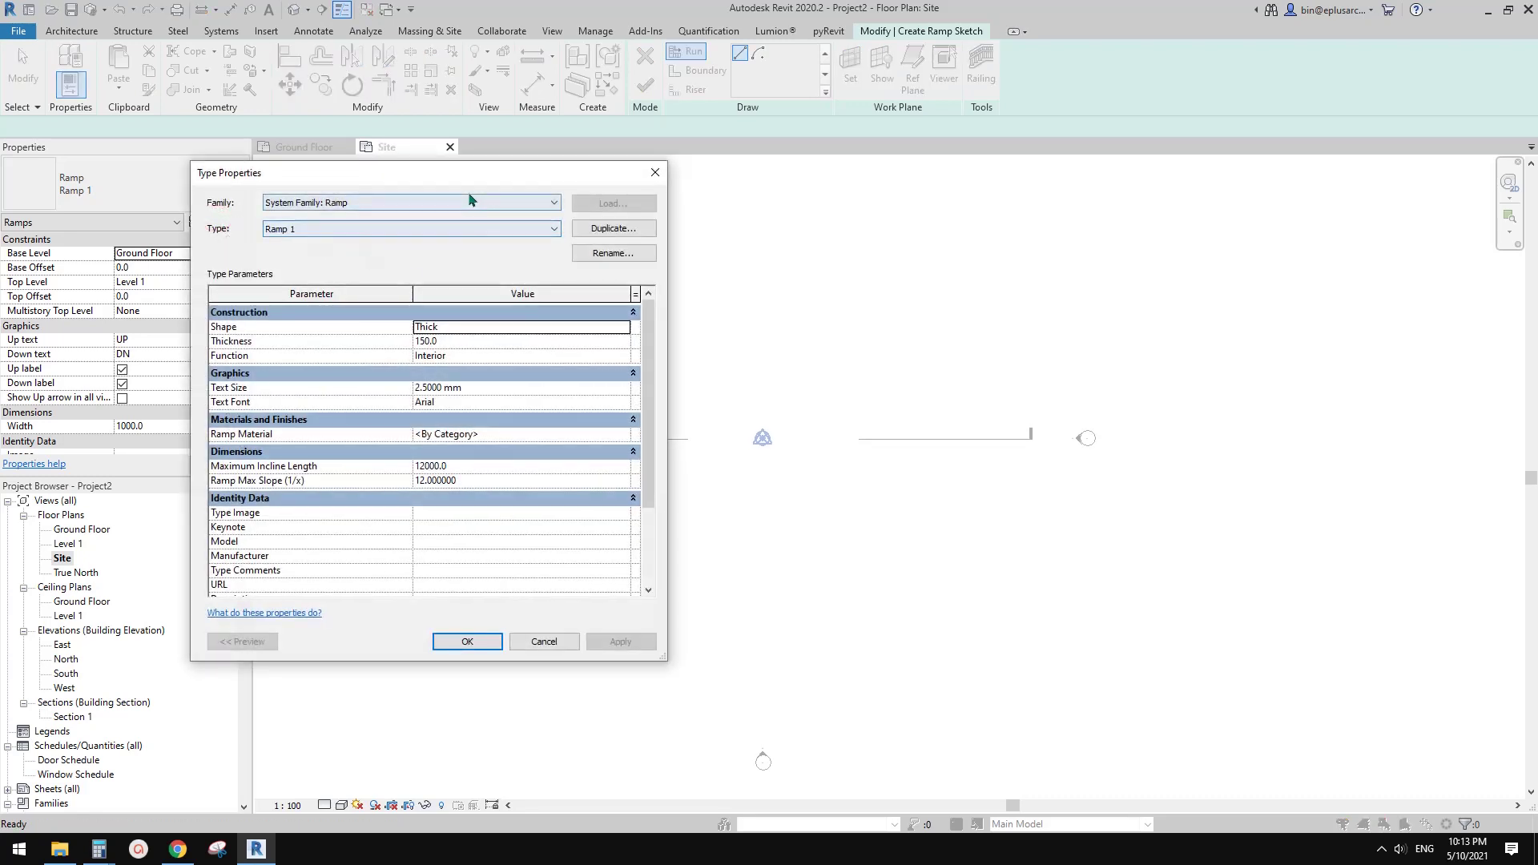
drag(512, 195, 542, 203)
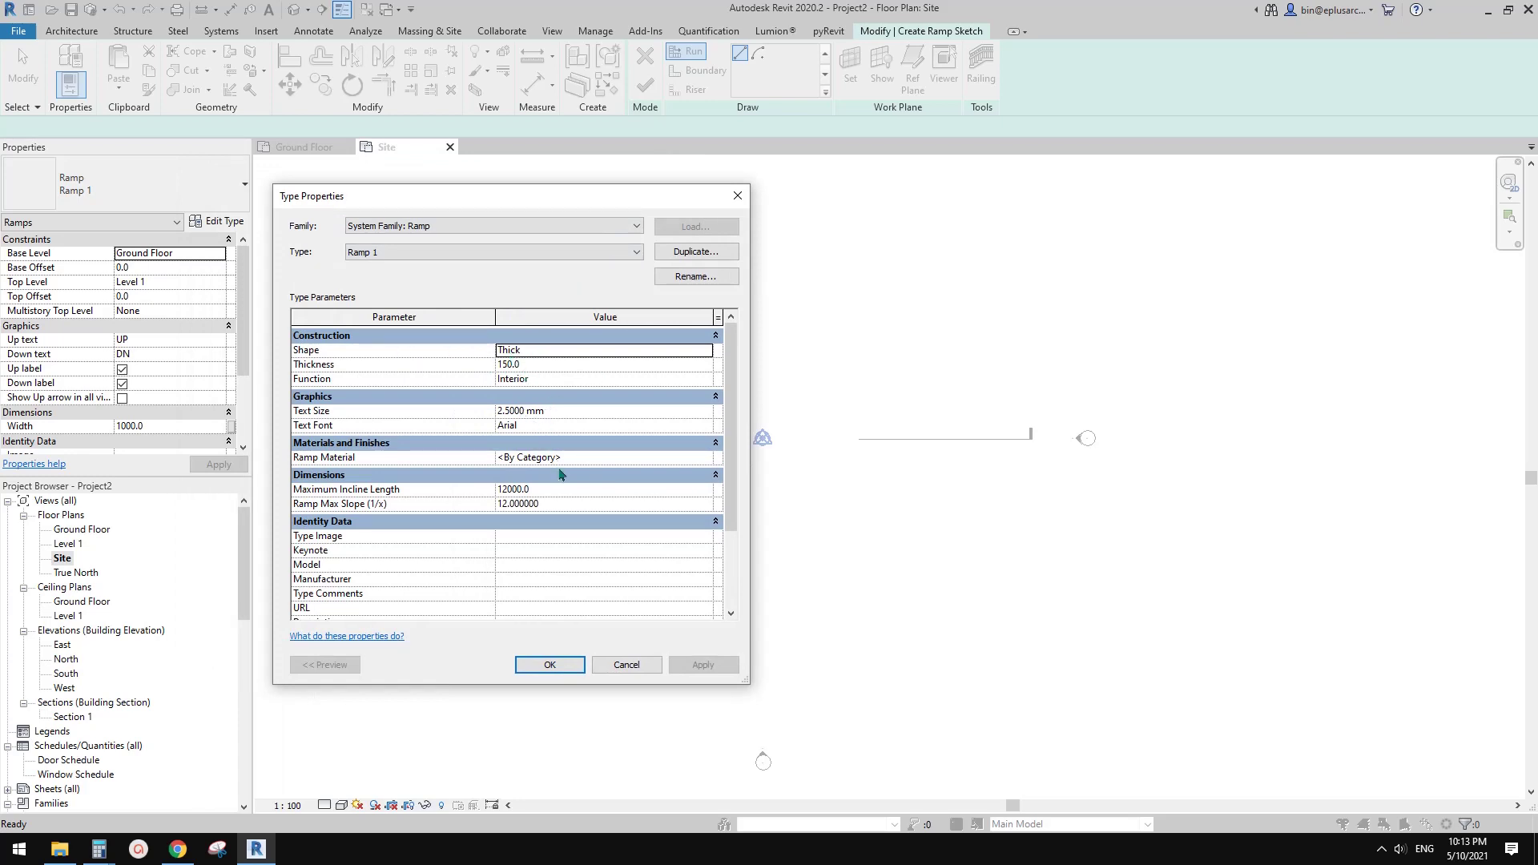
mouse_move(316, 495)
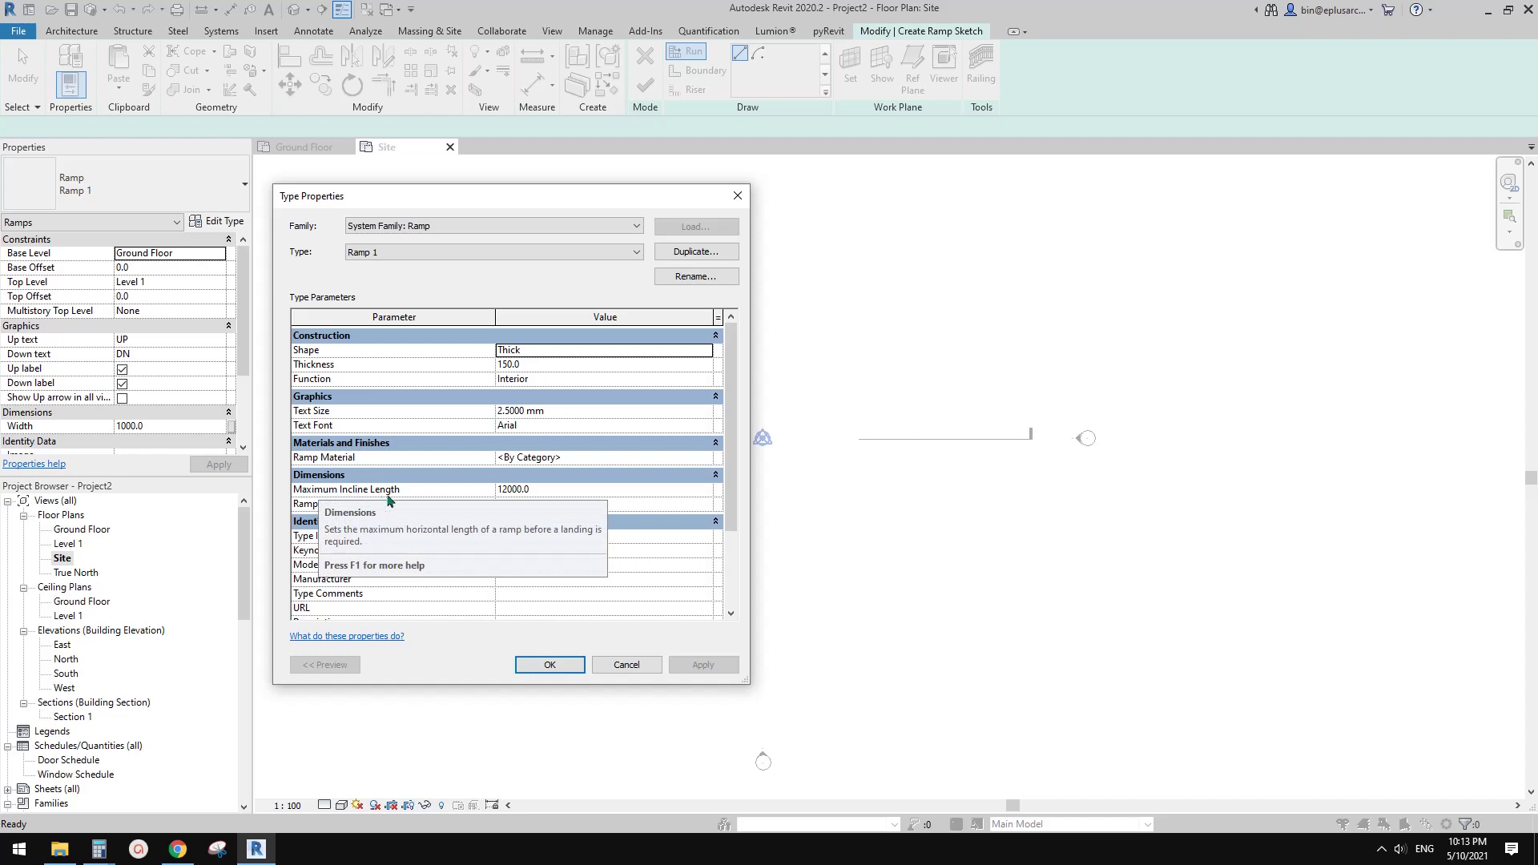
click(528, 490)
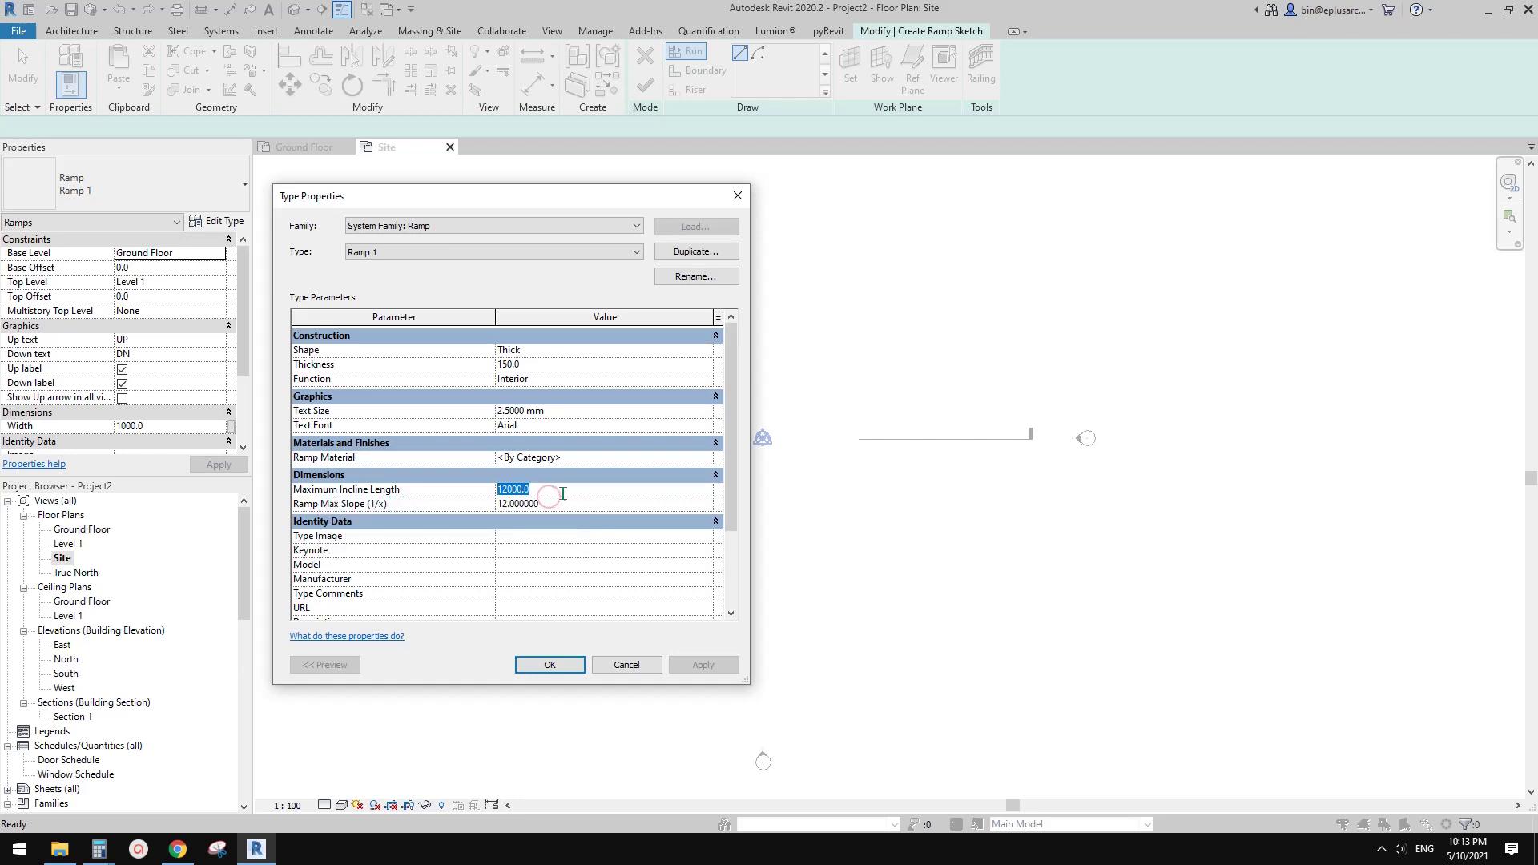
drag(731, 459, 731, 468)
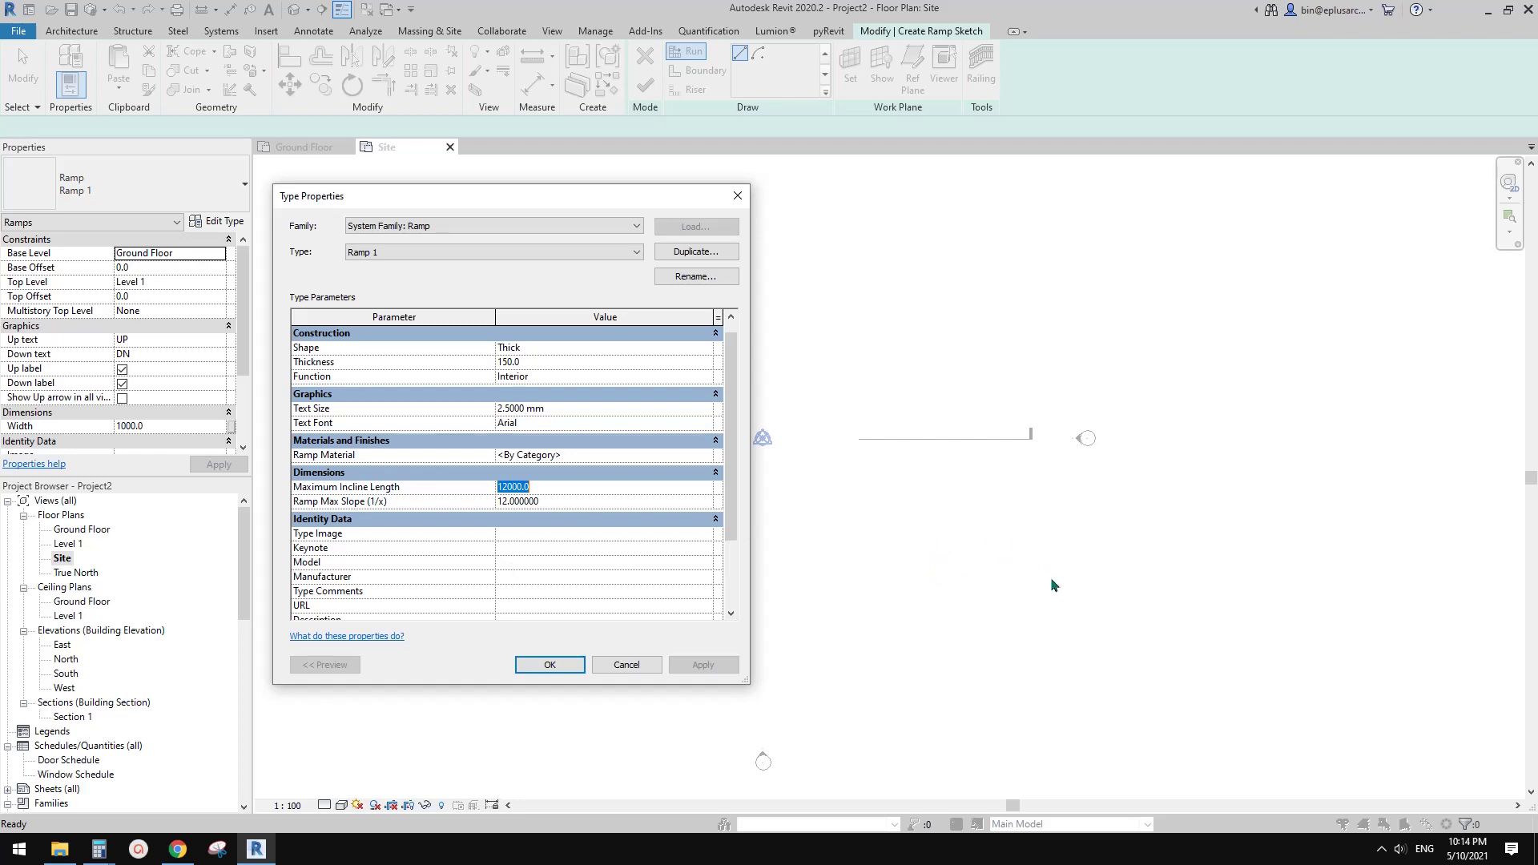
click(558, 486)
drag(557, 486, 495, 487)
click(552, 487)
click(526, 486)
drag(539, 487, 512, 487)
click(530, 486)
drag(556, 486, 476, 489)
click(518, 486)
click(540, 487)
text(999999)
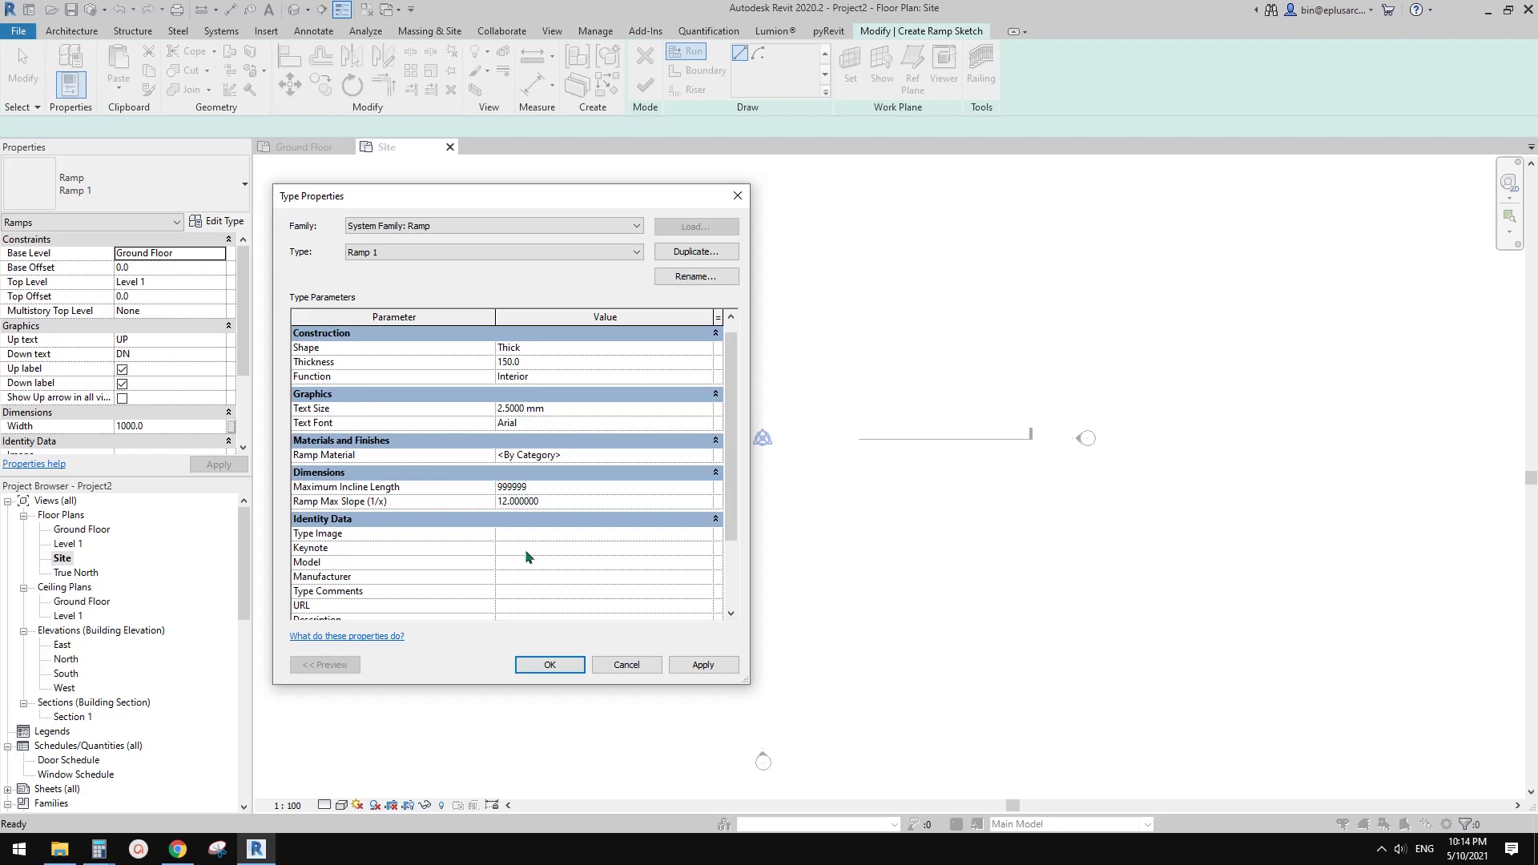
Set the ramp type's maximum slope (1/x) to 20 and accept the type properties.
mouse_move(308, 506)
drag(552, 502, 477, 500)
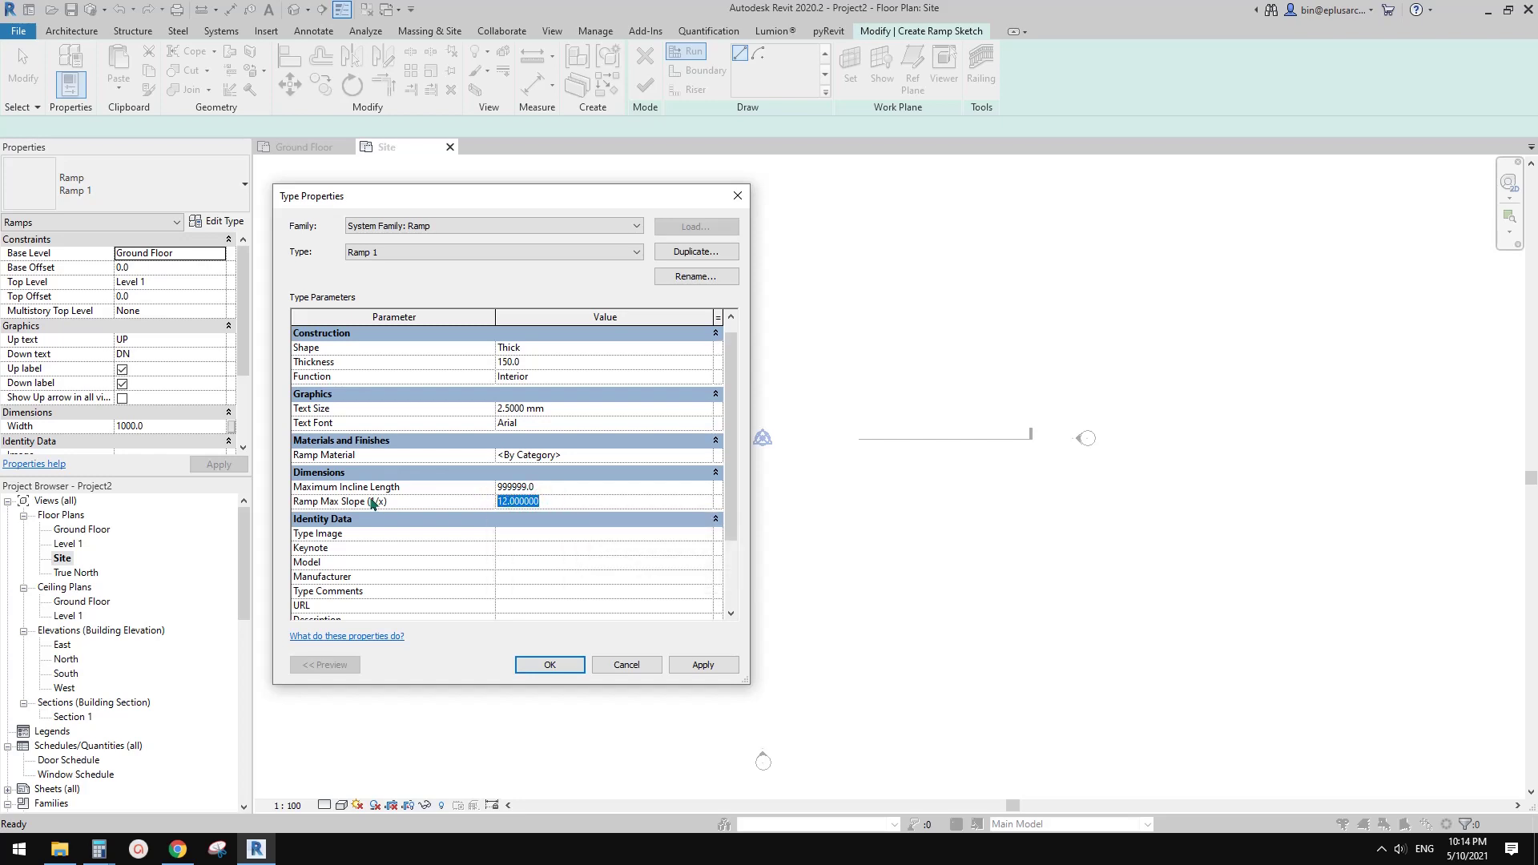
text(20)
click(570, 487)
click(571, 501)
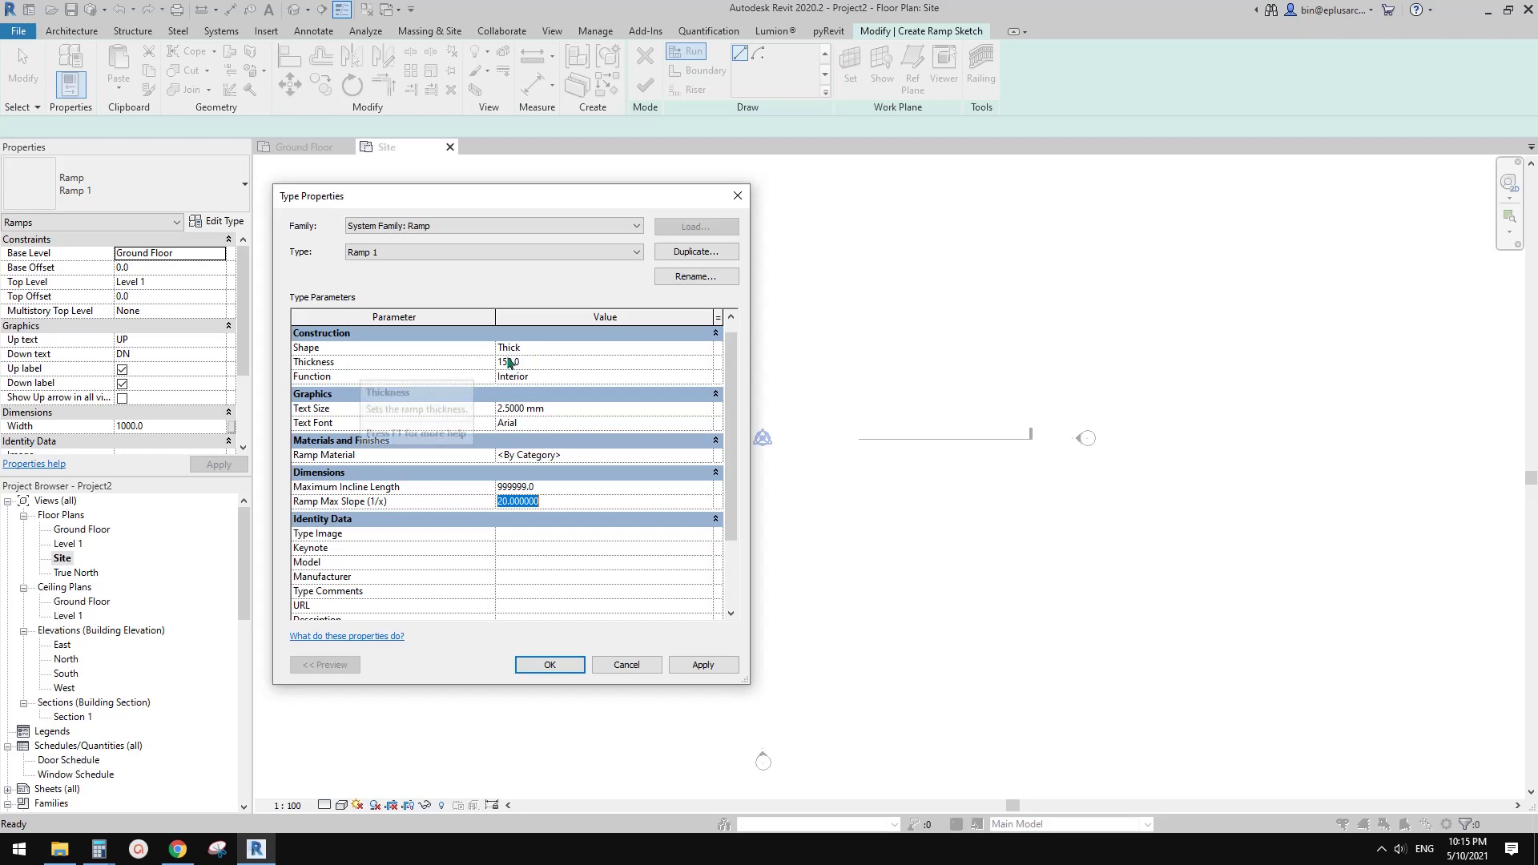
mouse_move(729, 389)
mouse_down()
mouse_move(734, 483)
mouse_move(739, 371)
mouse_up()
click(558, 666)
click(550, 665)
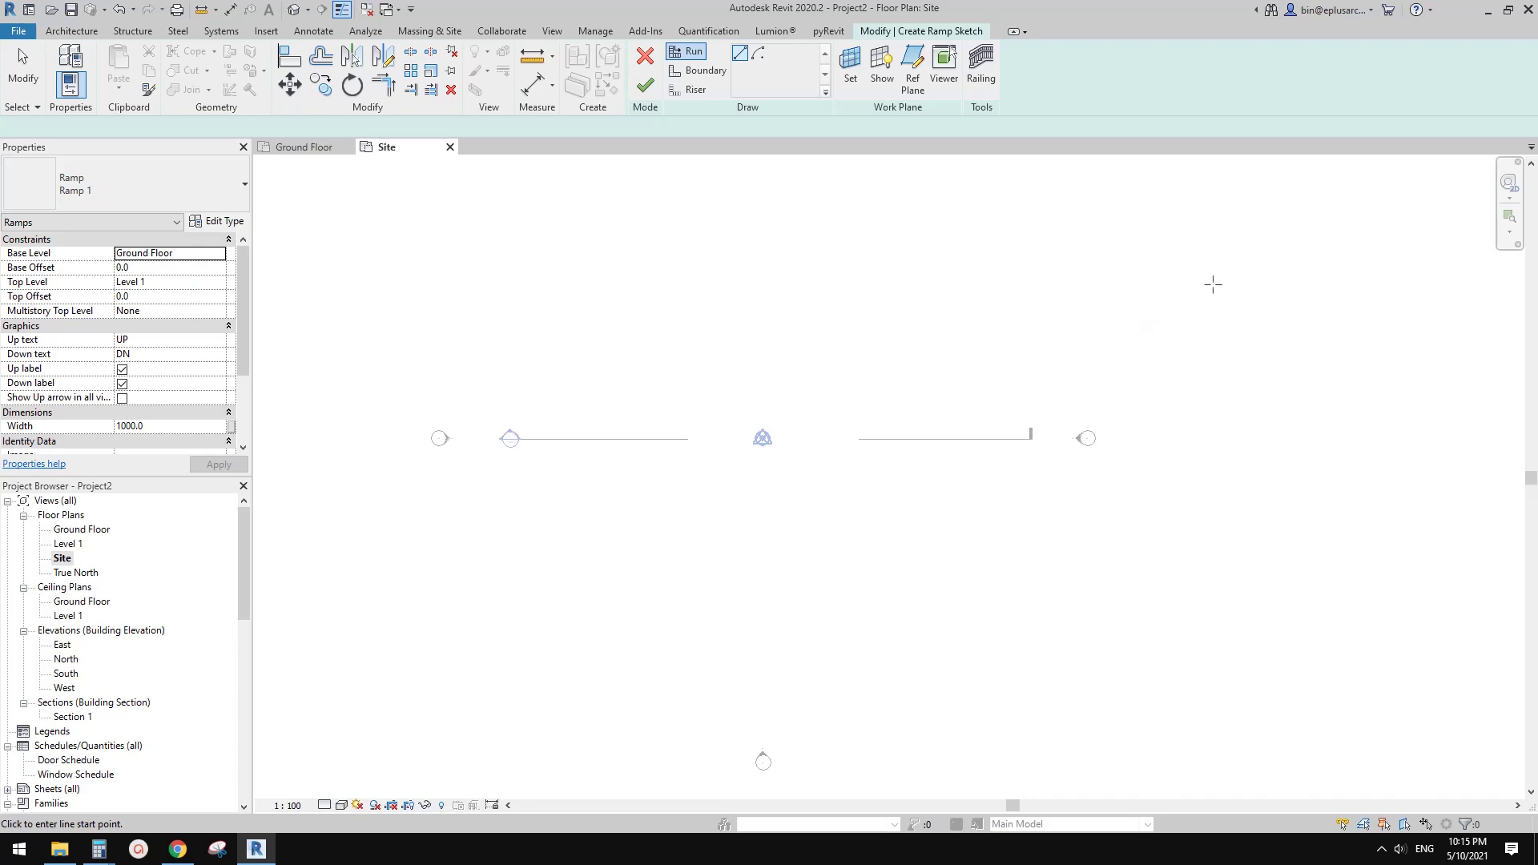
Keep Level 1 as the ramp's top level and set its top offset to 10000.
click(176, 284)
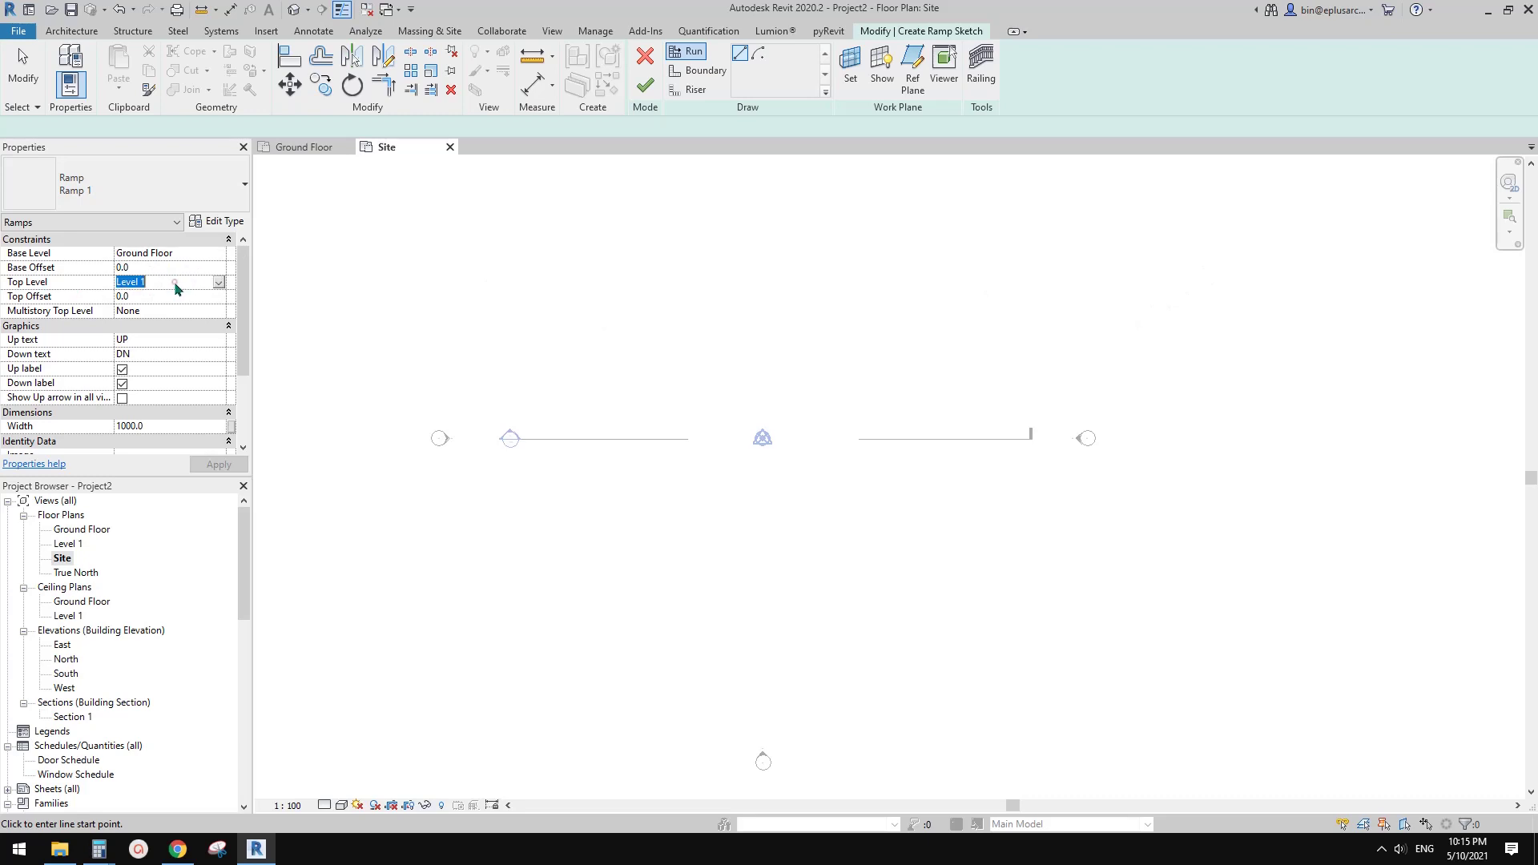
click(218, 283)
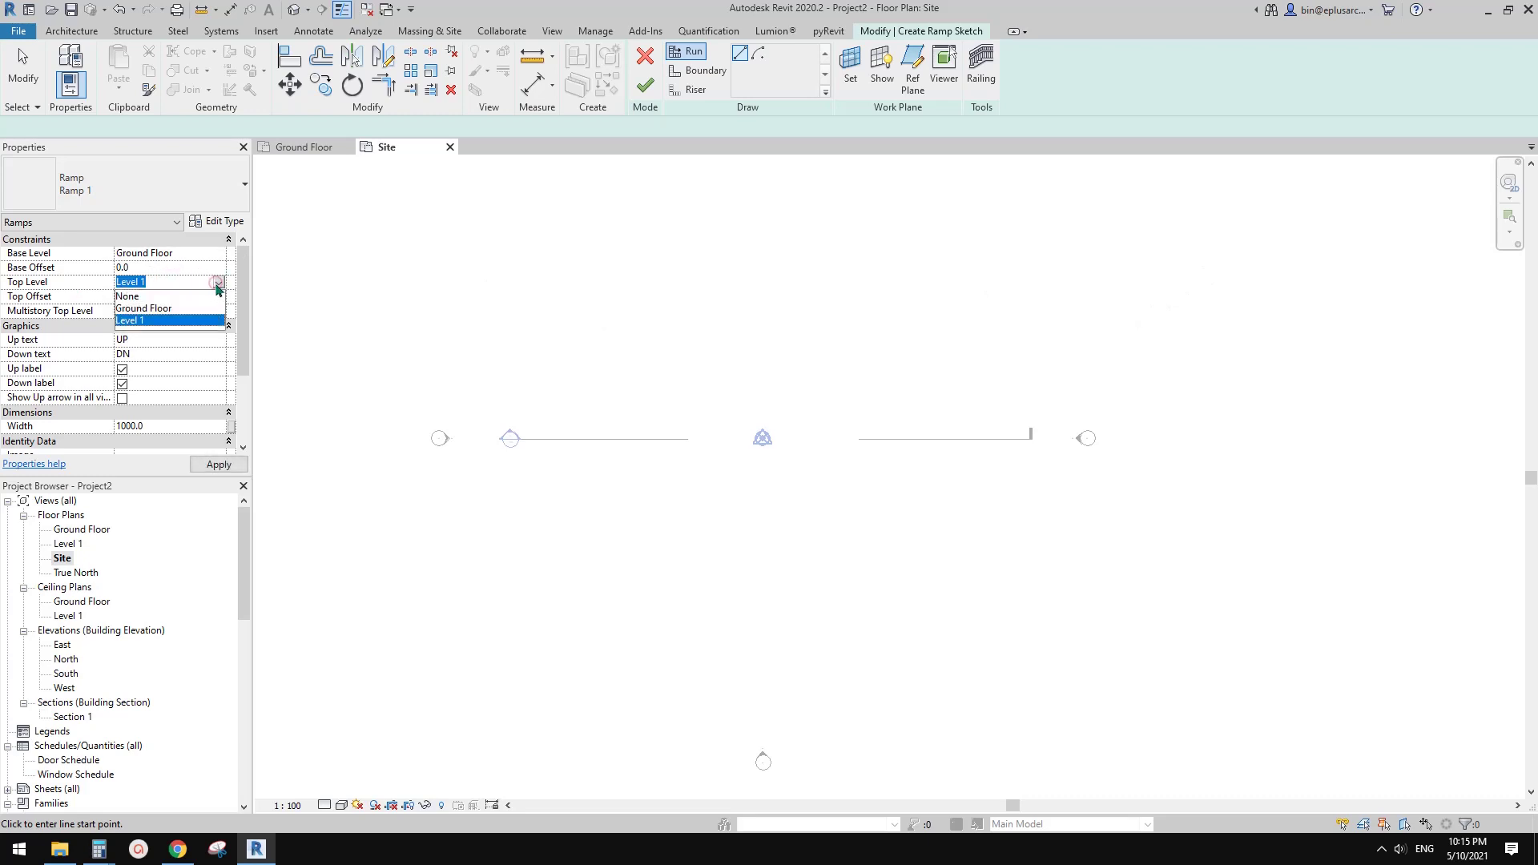
click(142, 282)
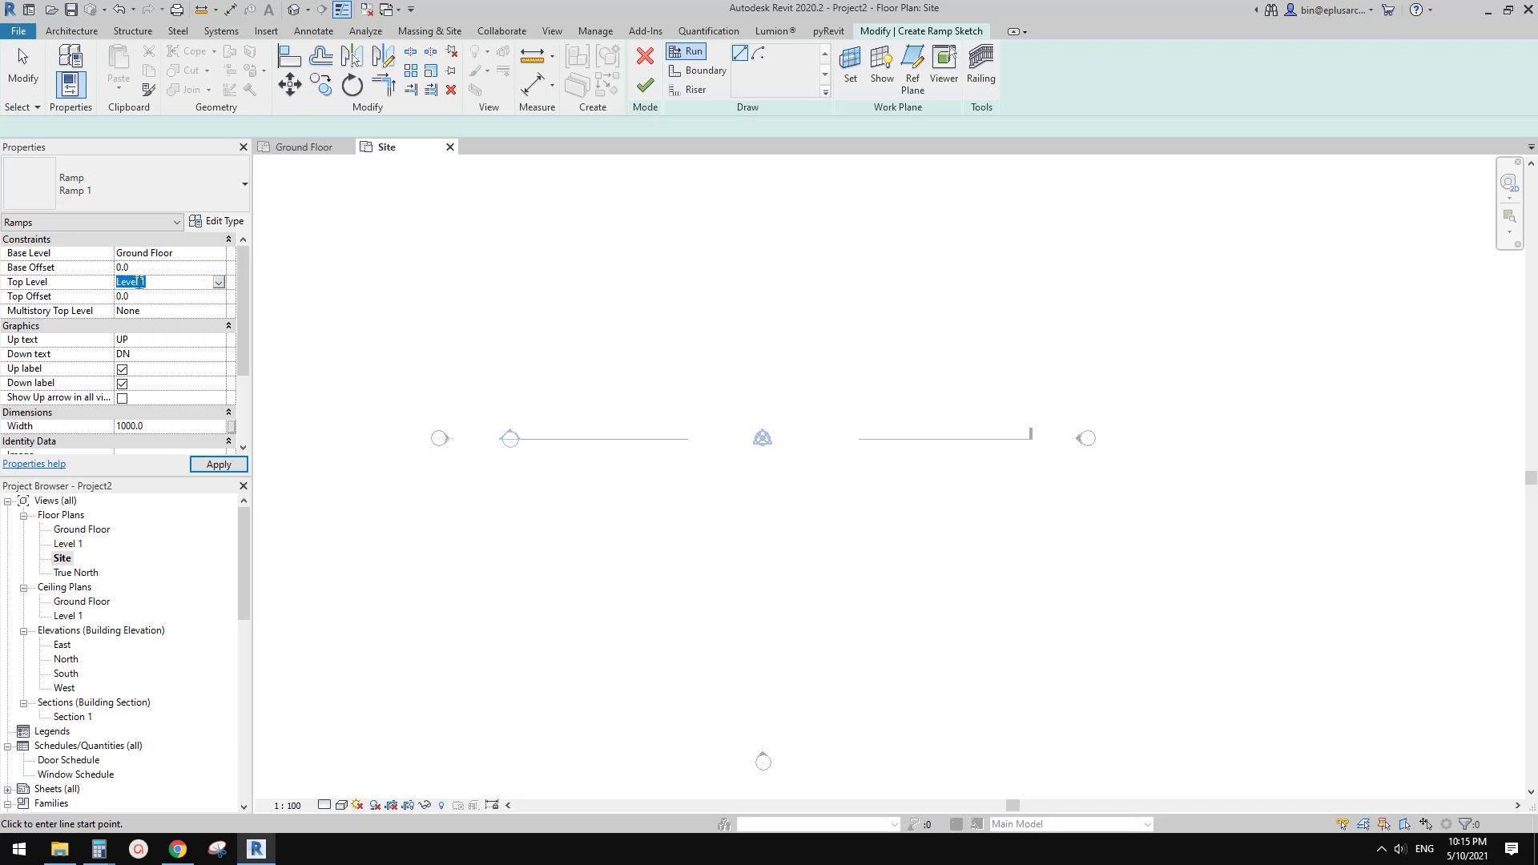
click(168, 297)
text(10000)
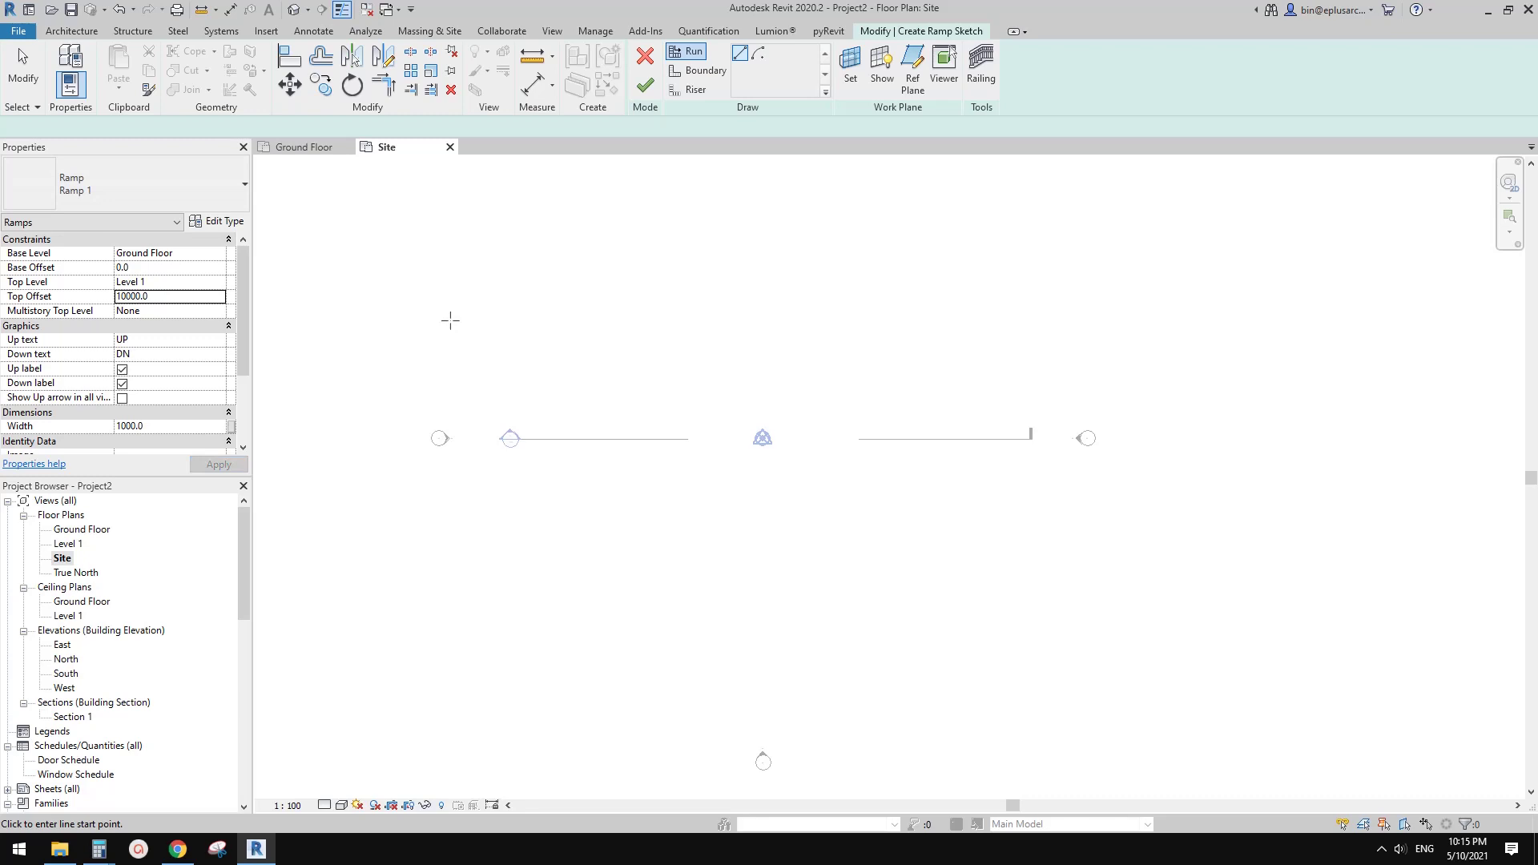
scroll(241, 358, down, 2)
scroll(242, 358, down, 1)
scroll(242, 358, up, 3)
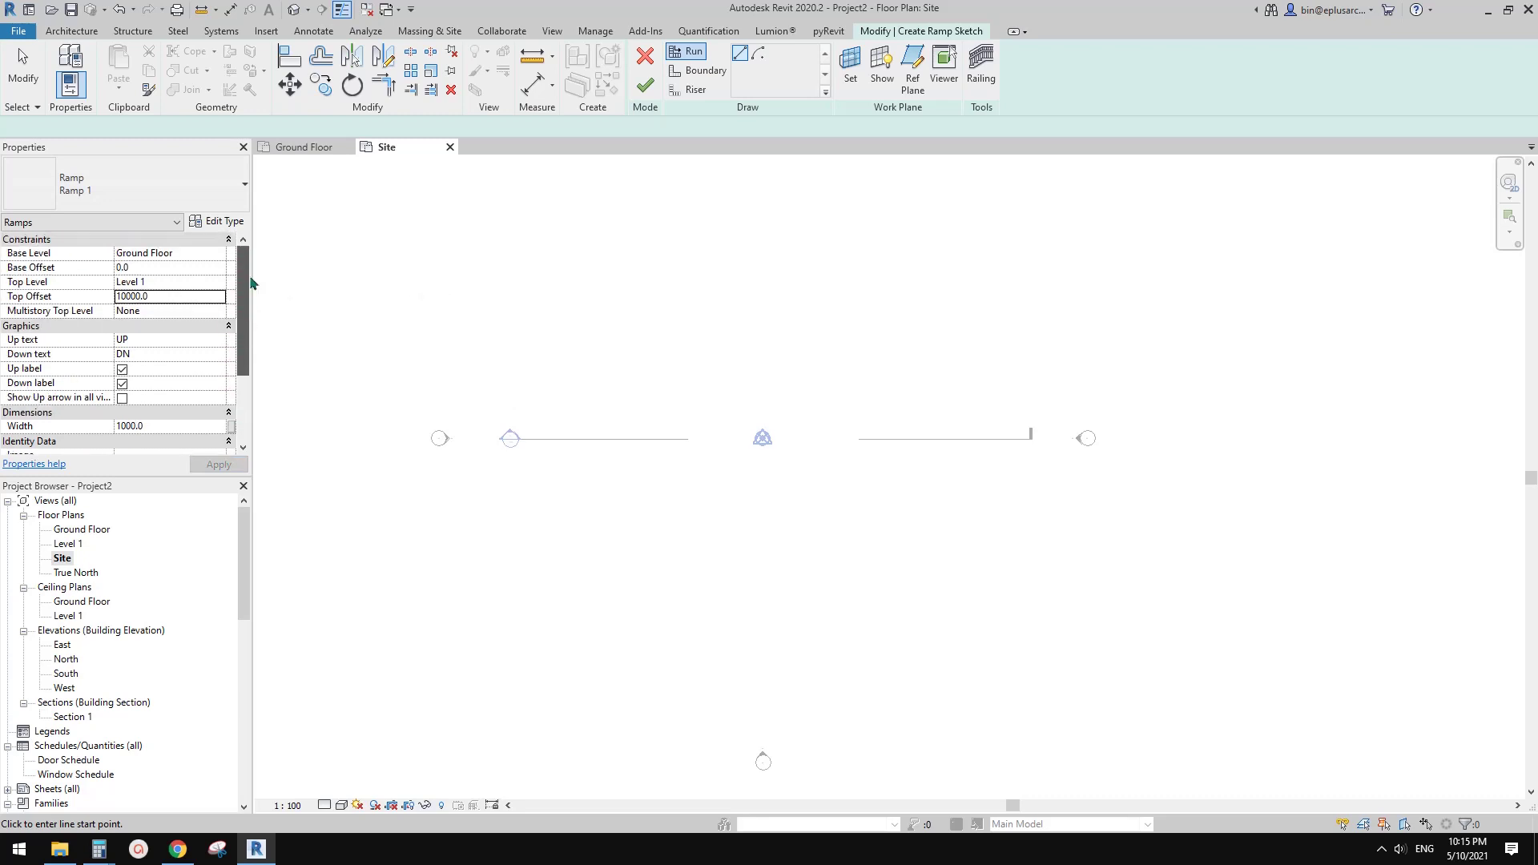
Switch to the browser and study the ramp's route on the gallery's site plan image.
click(178, 848)
click(1216, 483)
click(1216, 485)
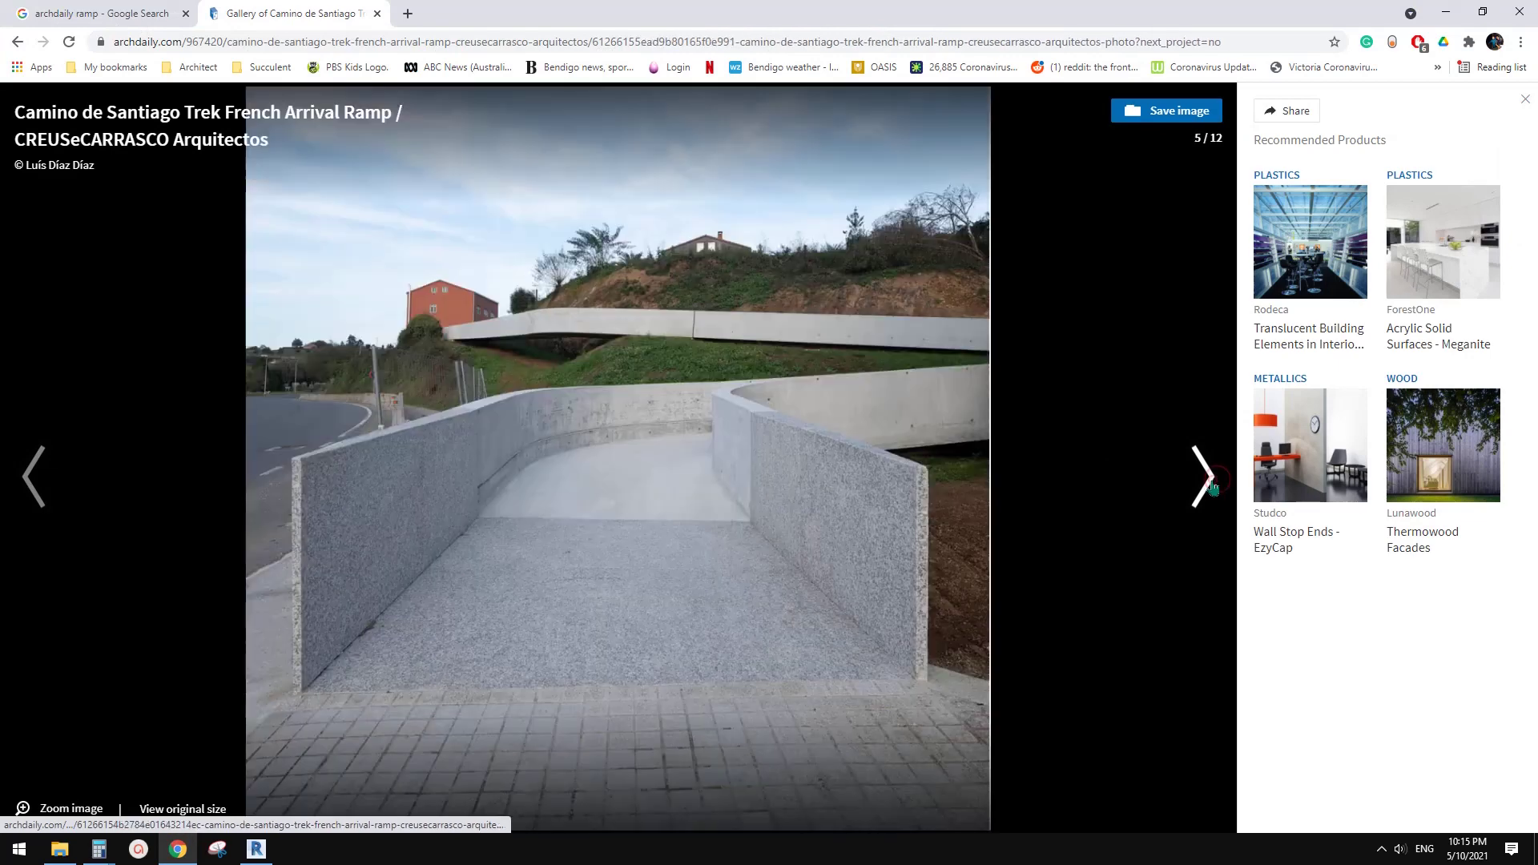
click(1213, 486)
click(1209, 483)
click(1208, 483)
click(1202, 479)
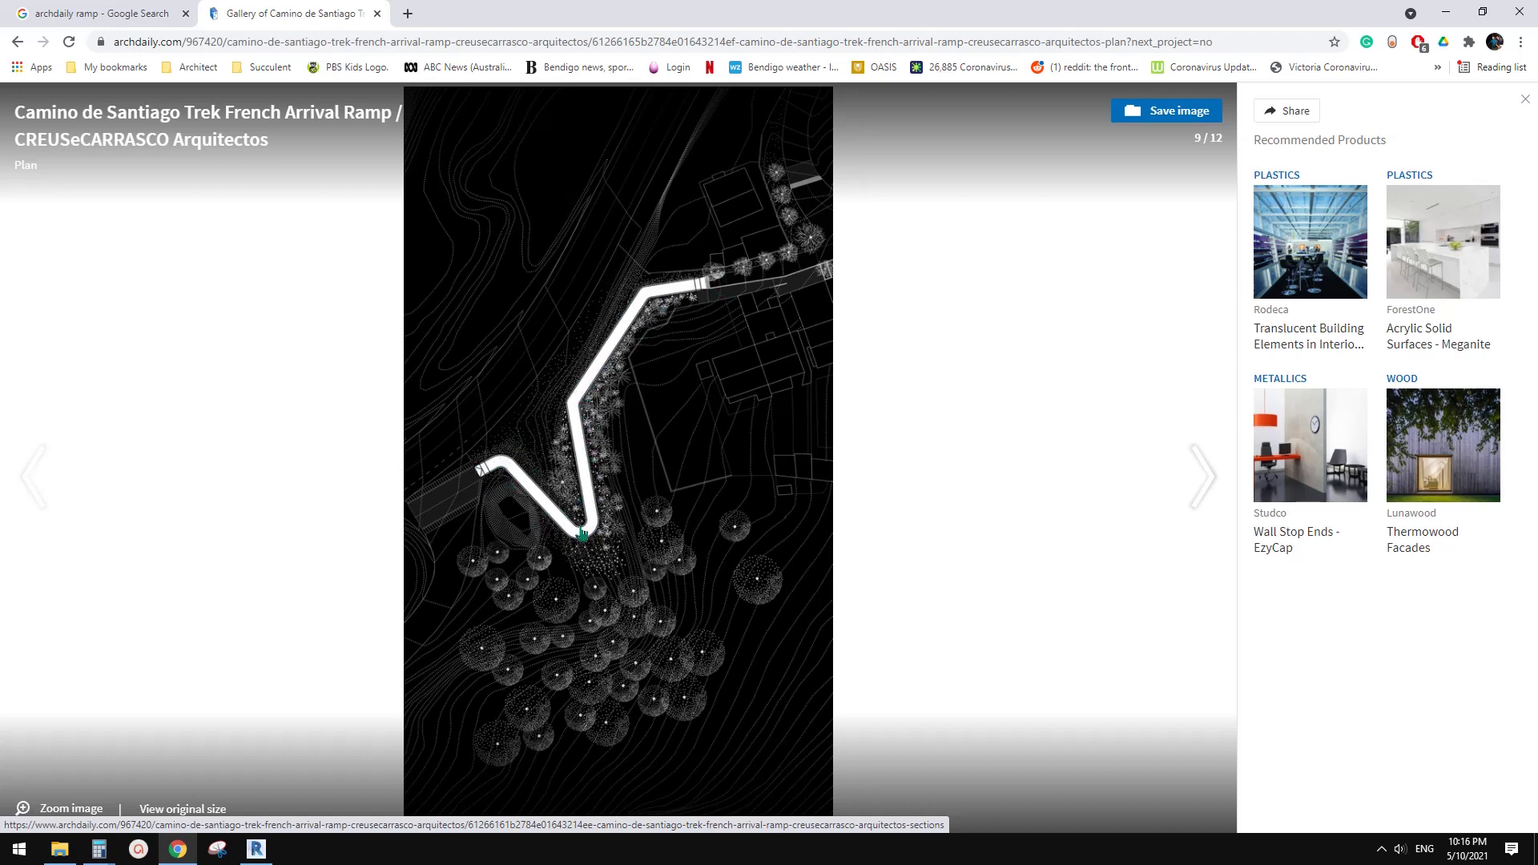
click(255, 850)
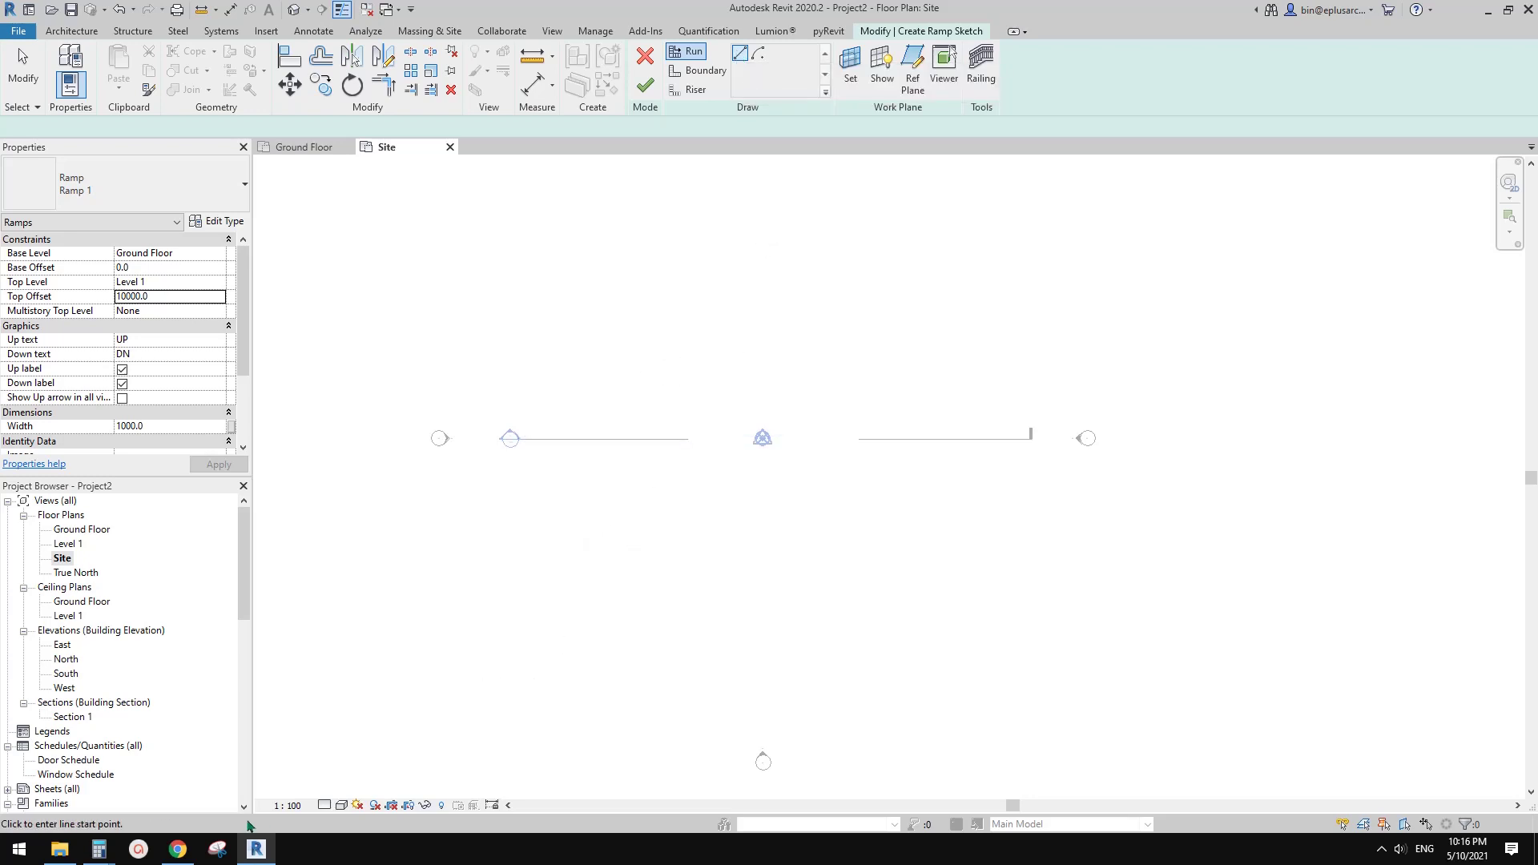
click(177, 849)
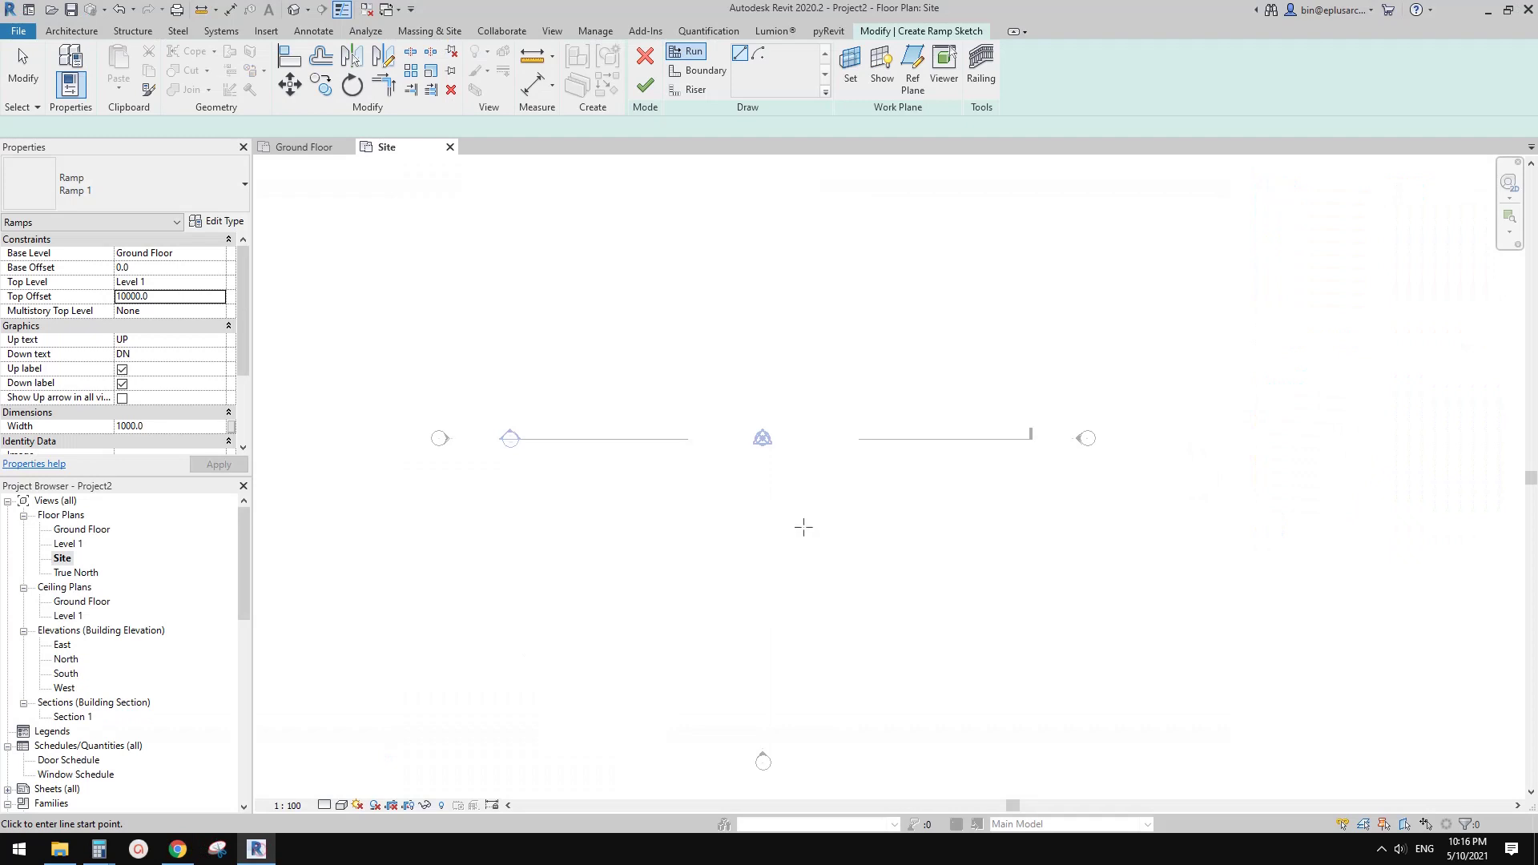
In Revit, sketch a straight ramp run about 5100 mm long at 20°, and compare it with the site plan in the browser.
click(618, 572)
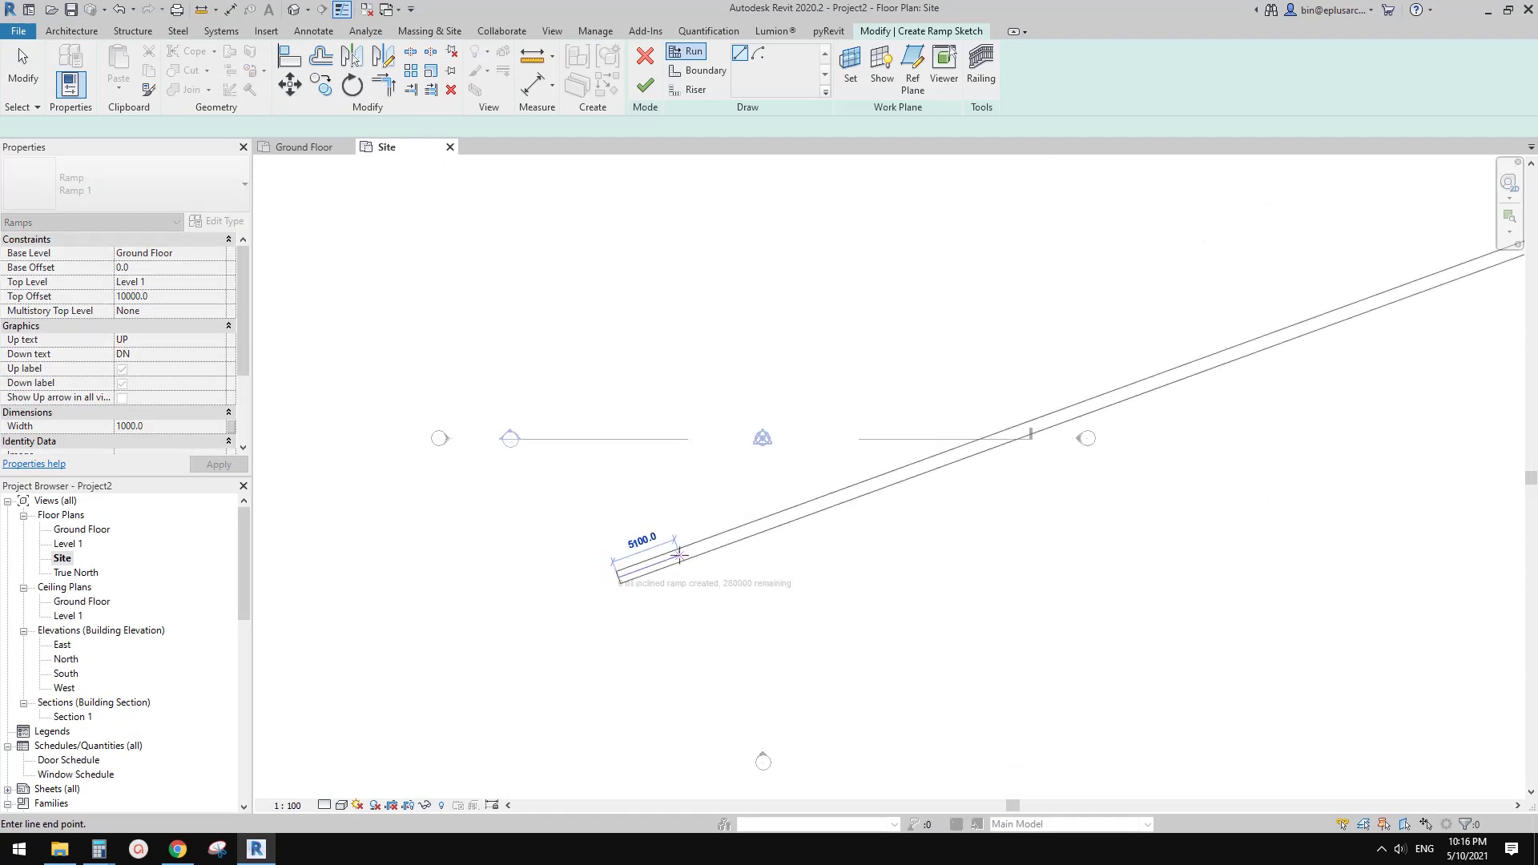
click(678, 554)
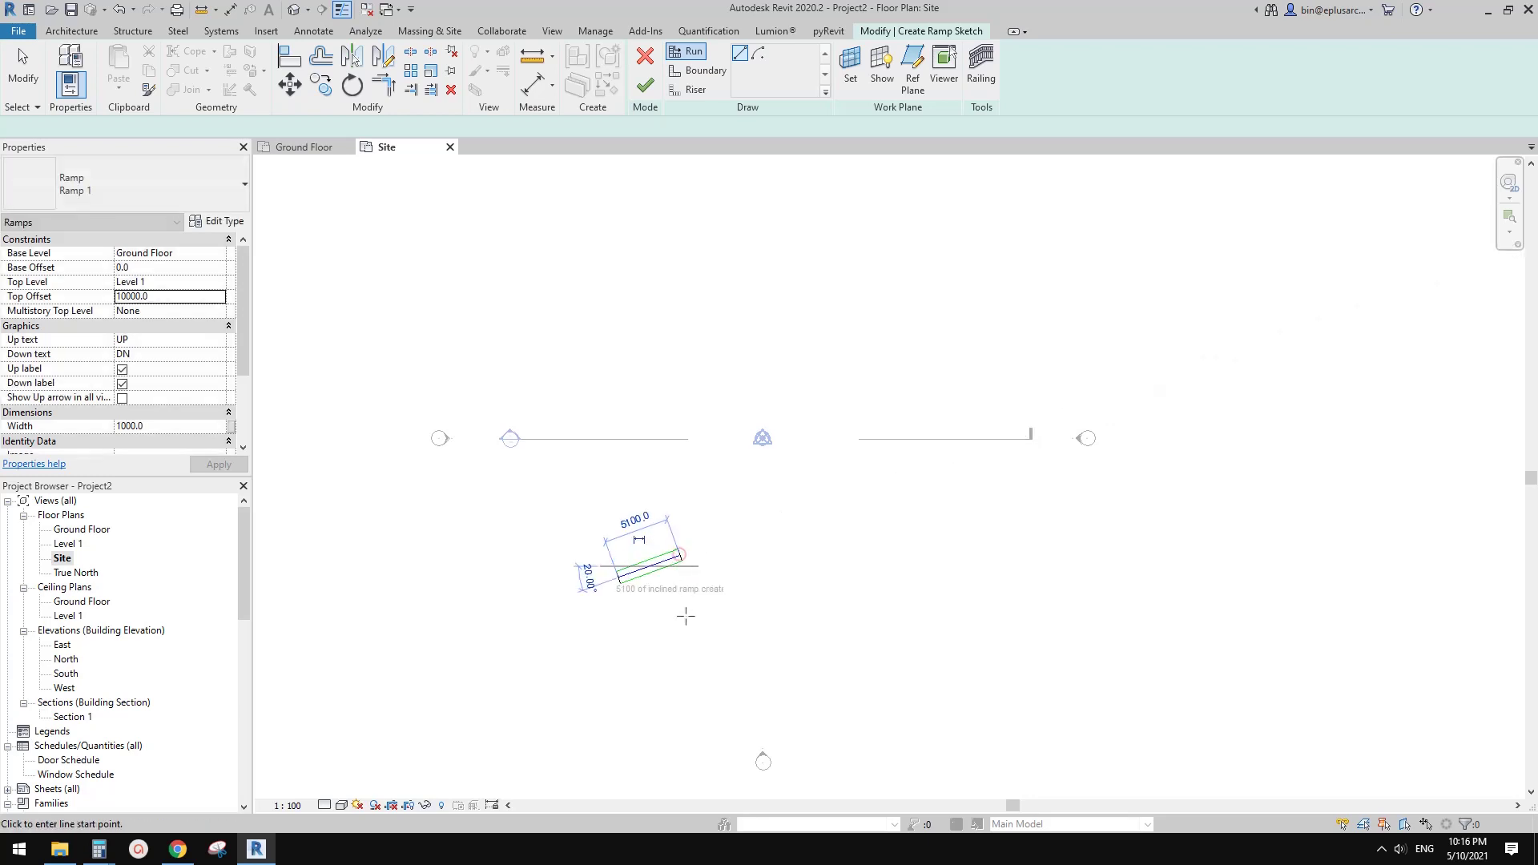
scroll(721, 576, up, 3)
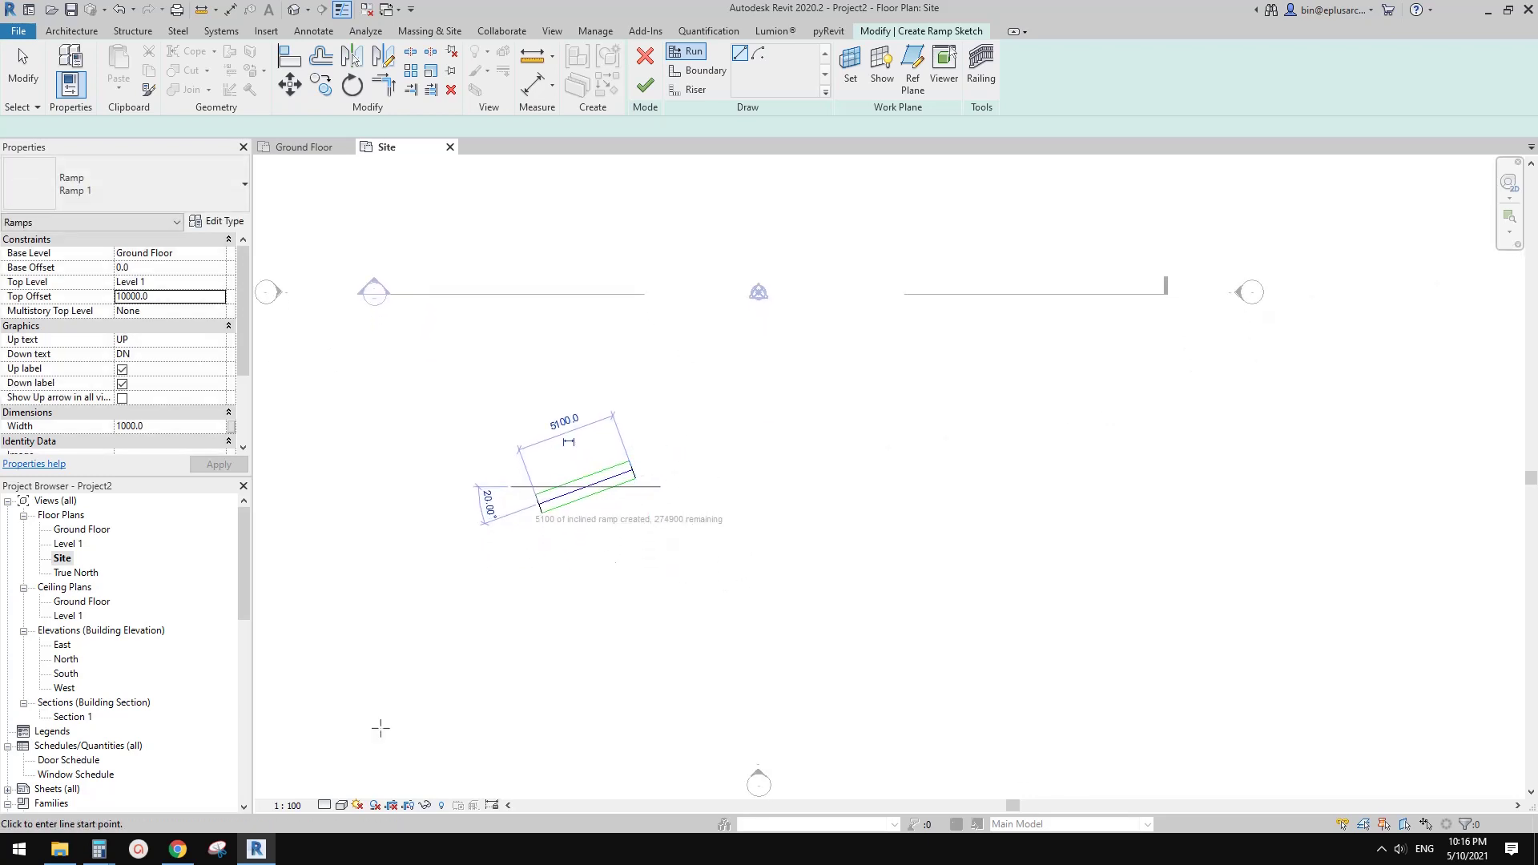
click(187, 854)
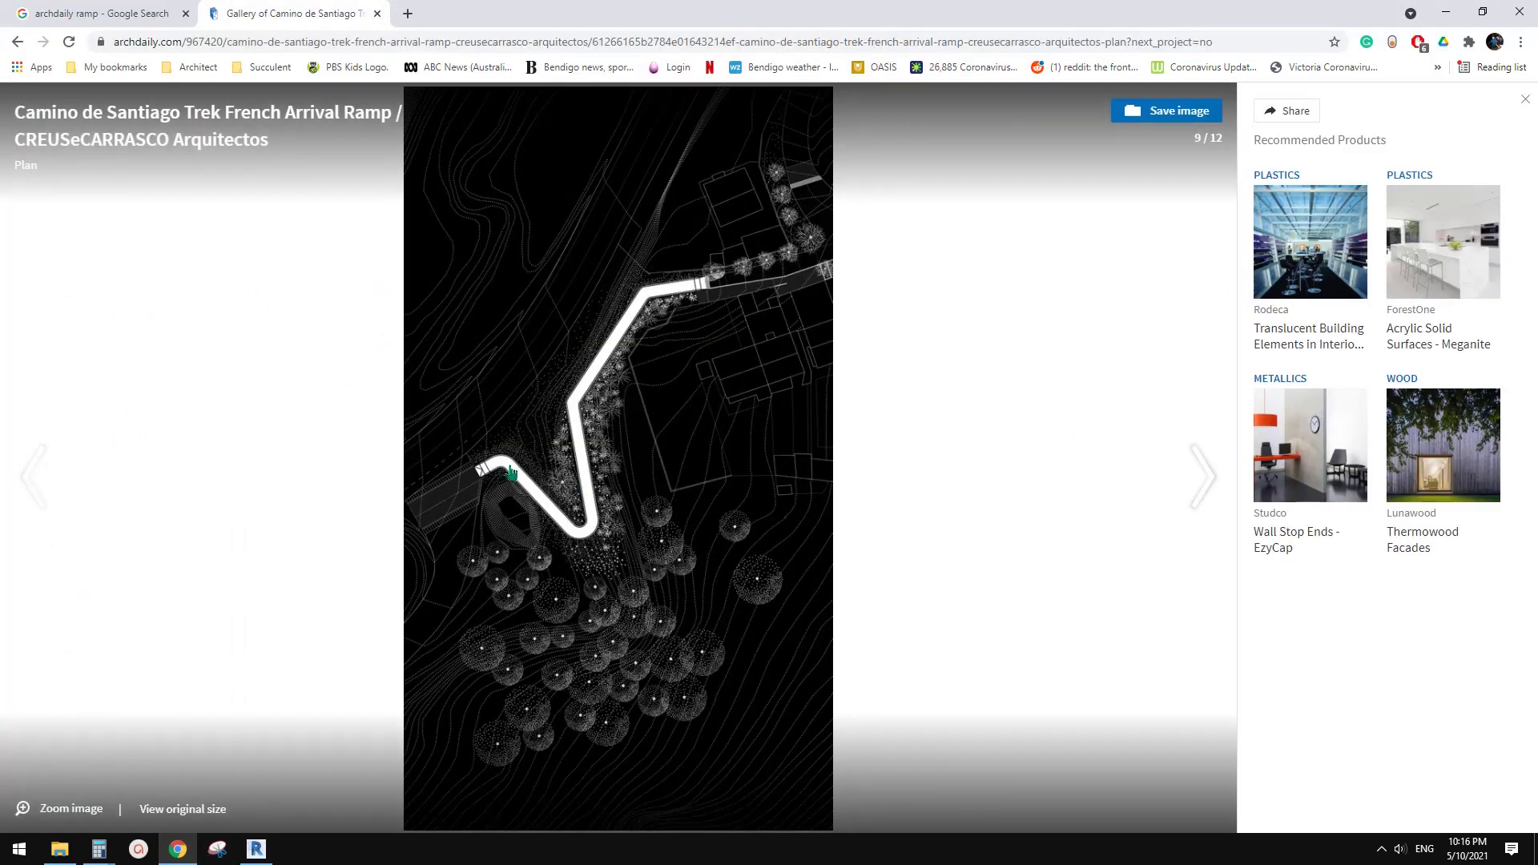
click(256, 849)
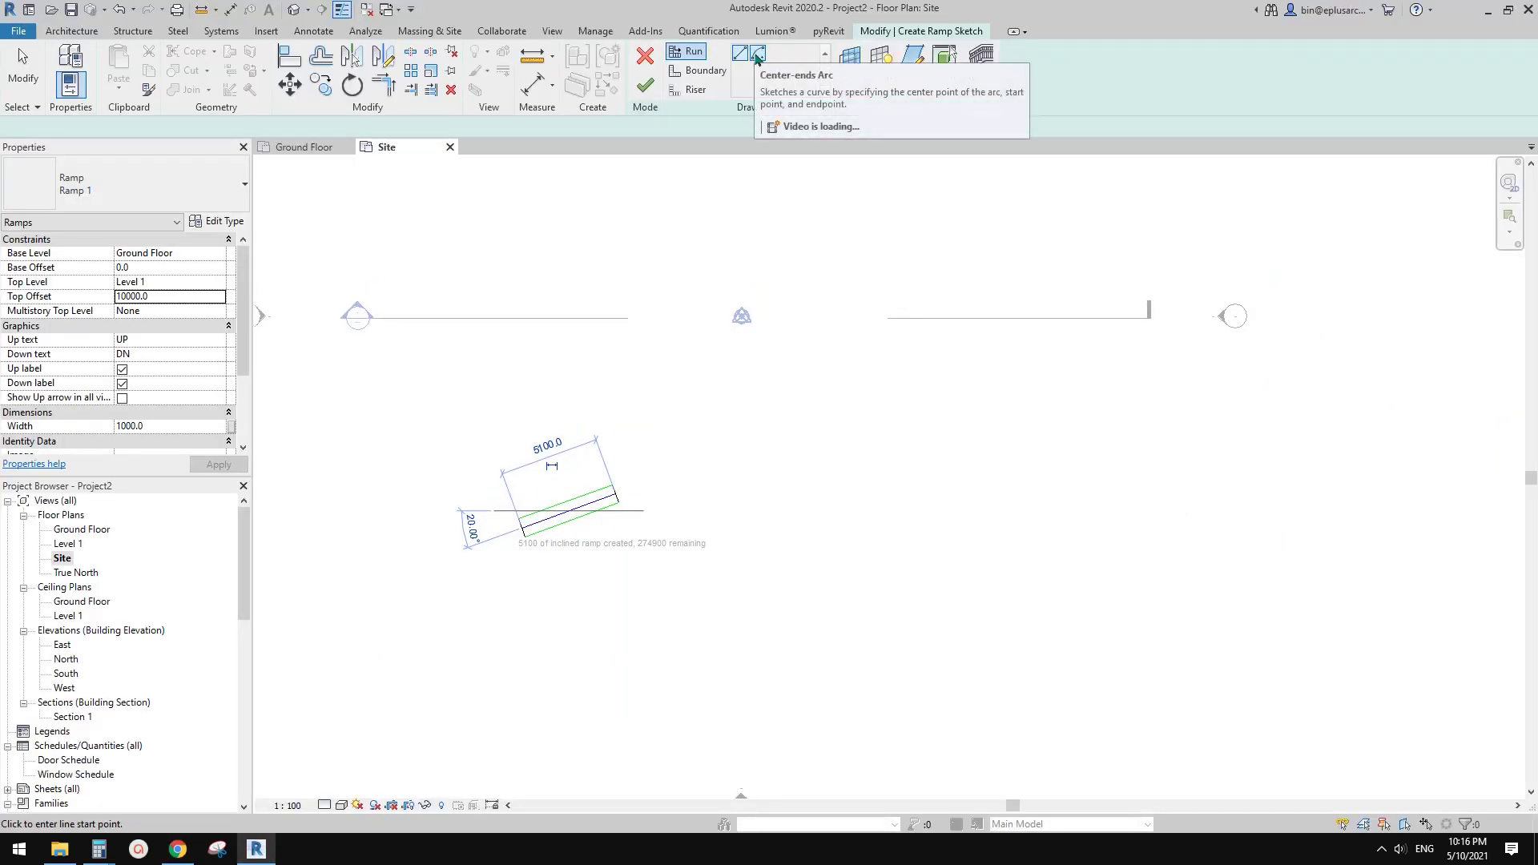
Add a center-ends arc run at the straight run's upper end, about 2082 mm in radius with a sweep of about 67°.
click(757, 56)
scroll(656, 549, up, 1)
scroll(642, 567, up, 1)
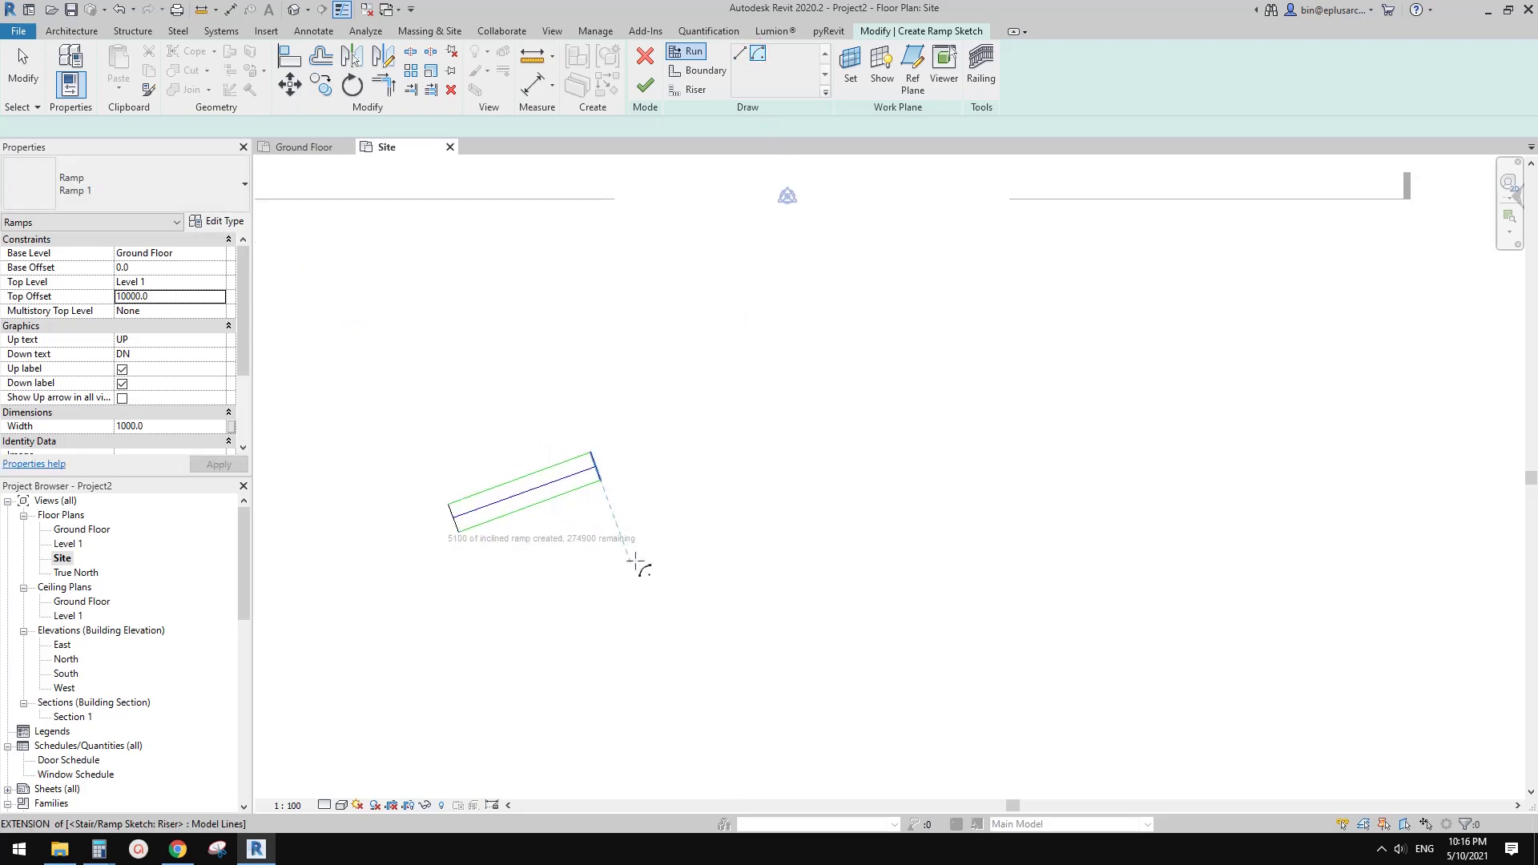
scroll(632, 557, up, 1)
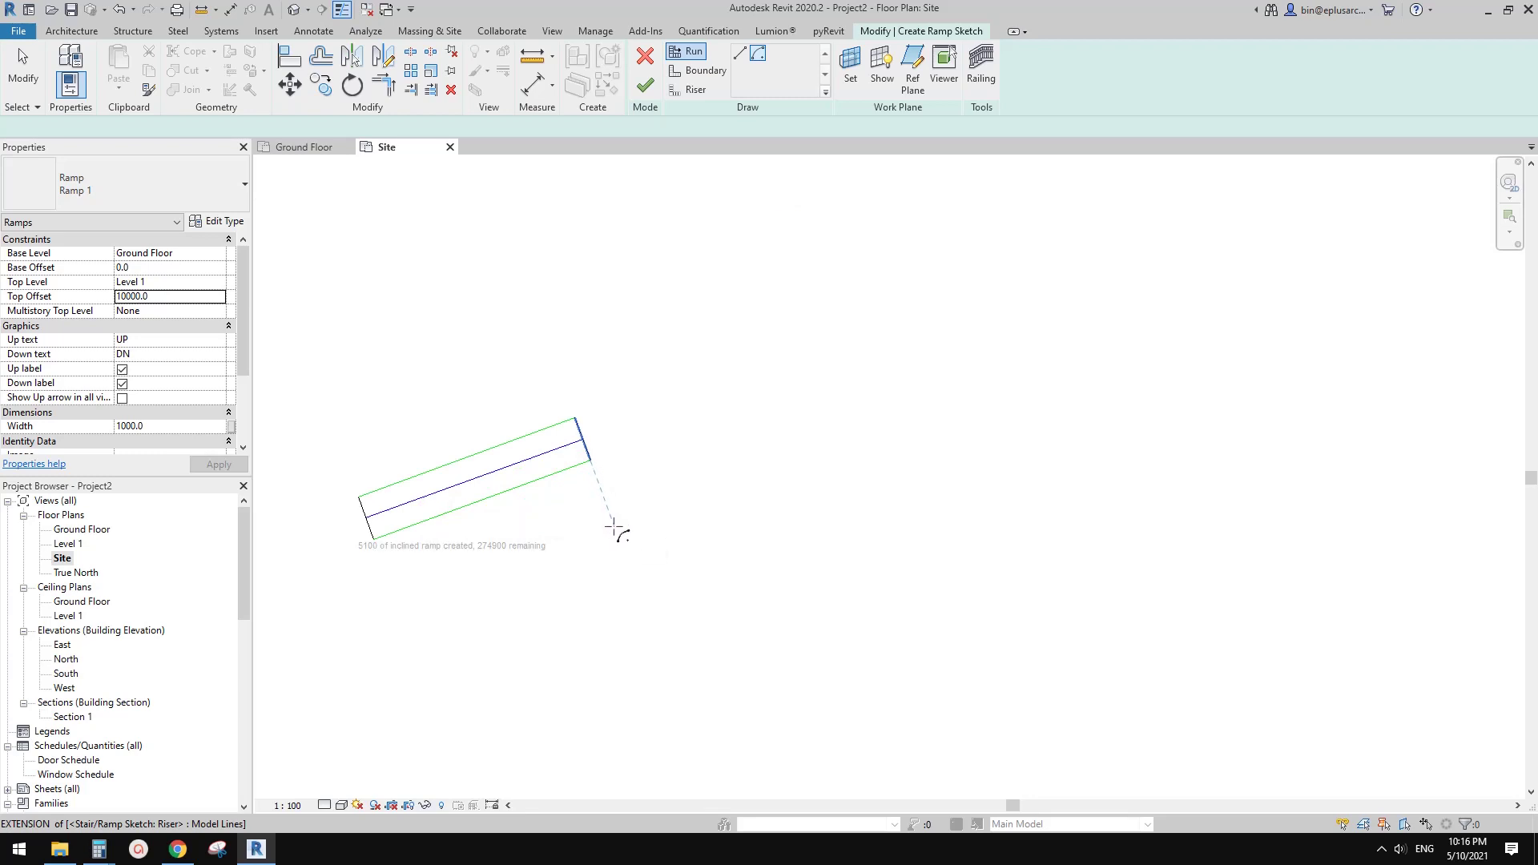
click(616, 529)
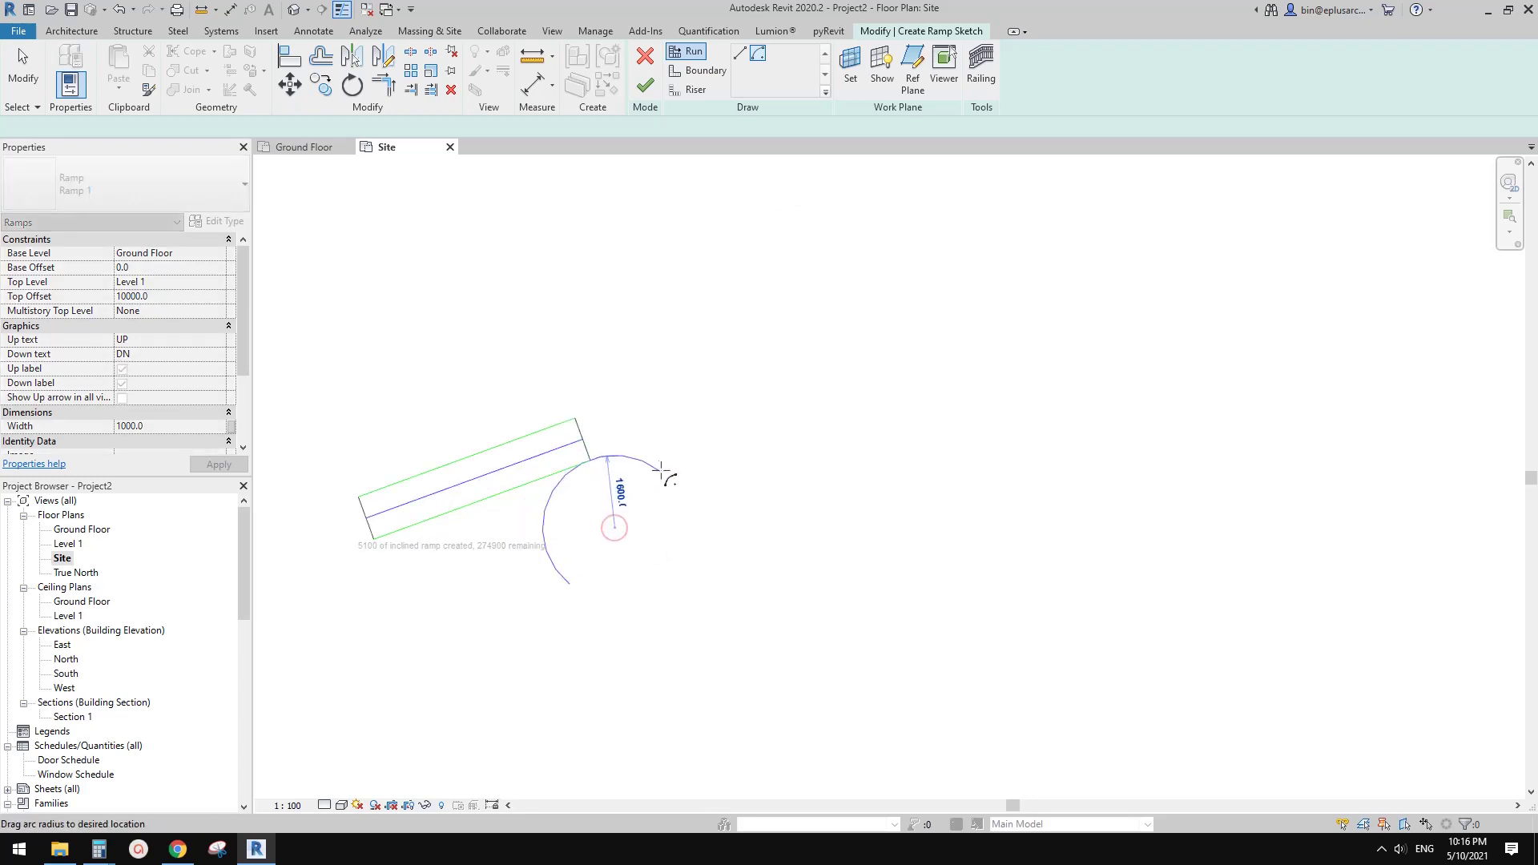
scroll(597, 449, up, 2)
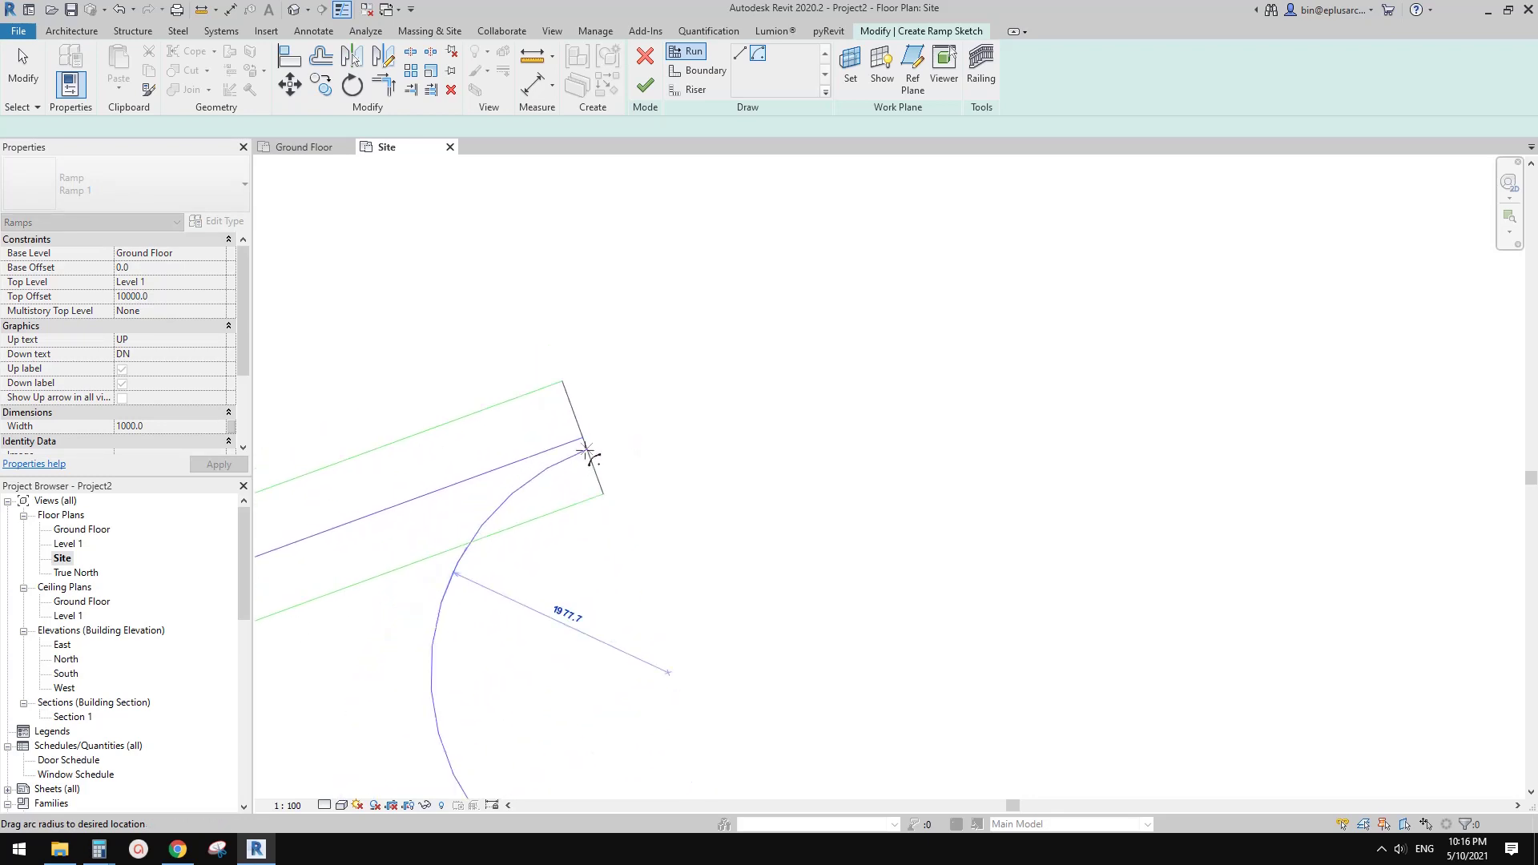
scroll(585, 447, up, 3)
scroll(587, 436, up, 1)
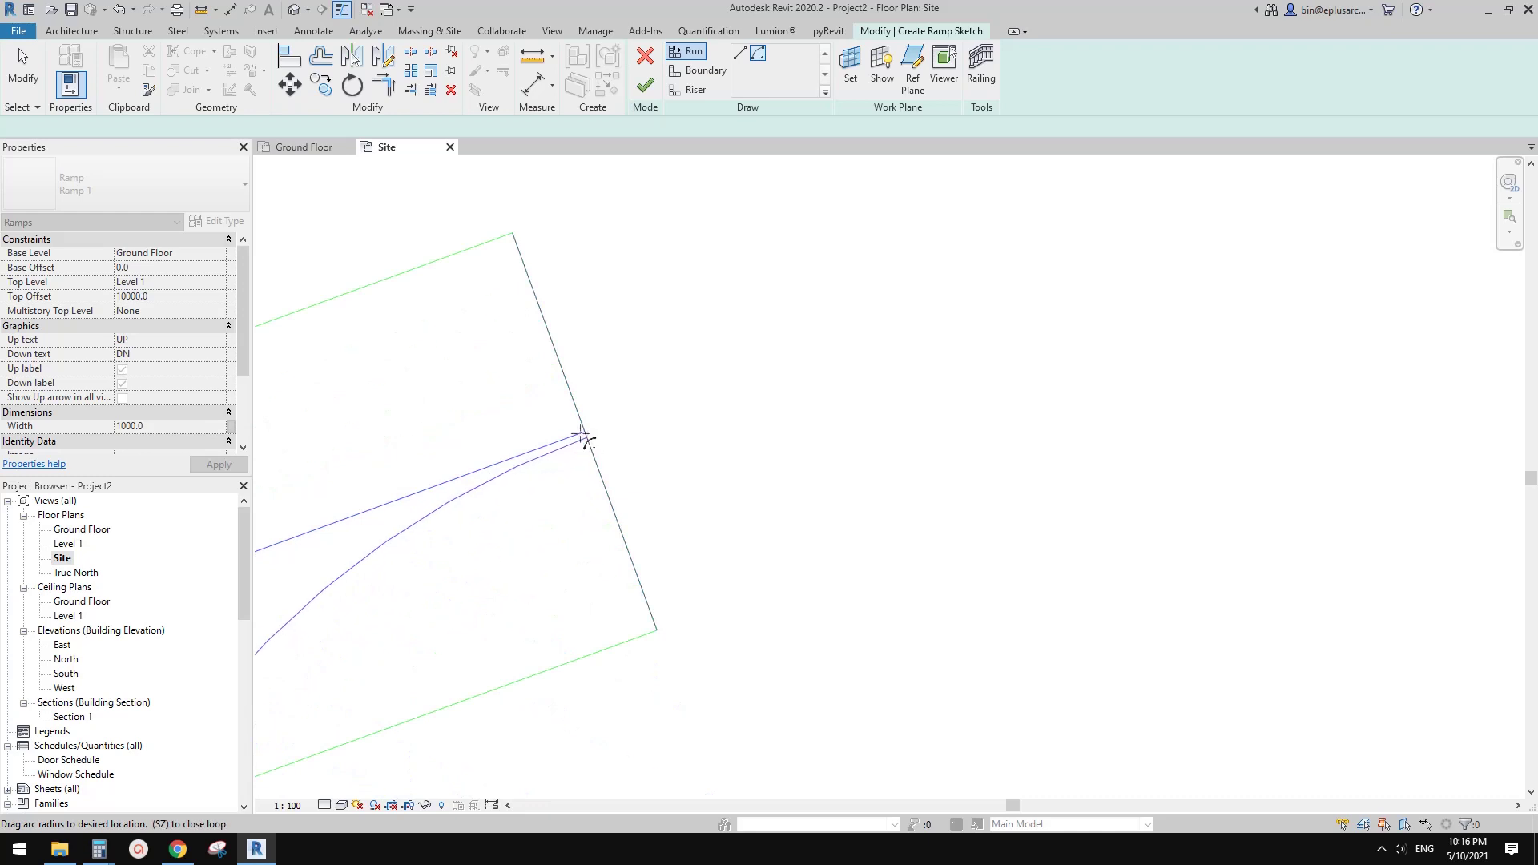
scroll(591, 440, down, 1)
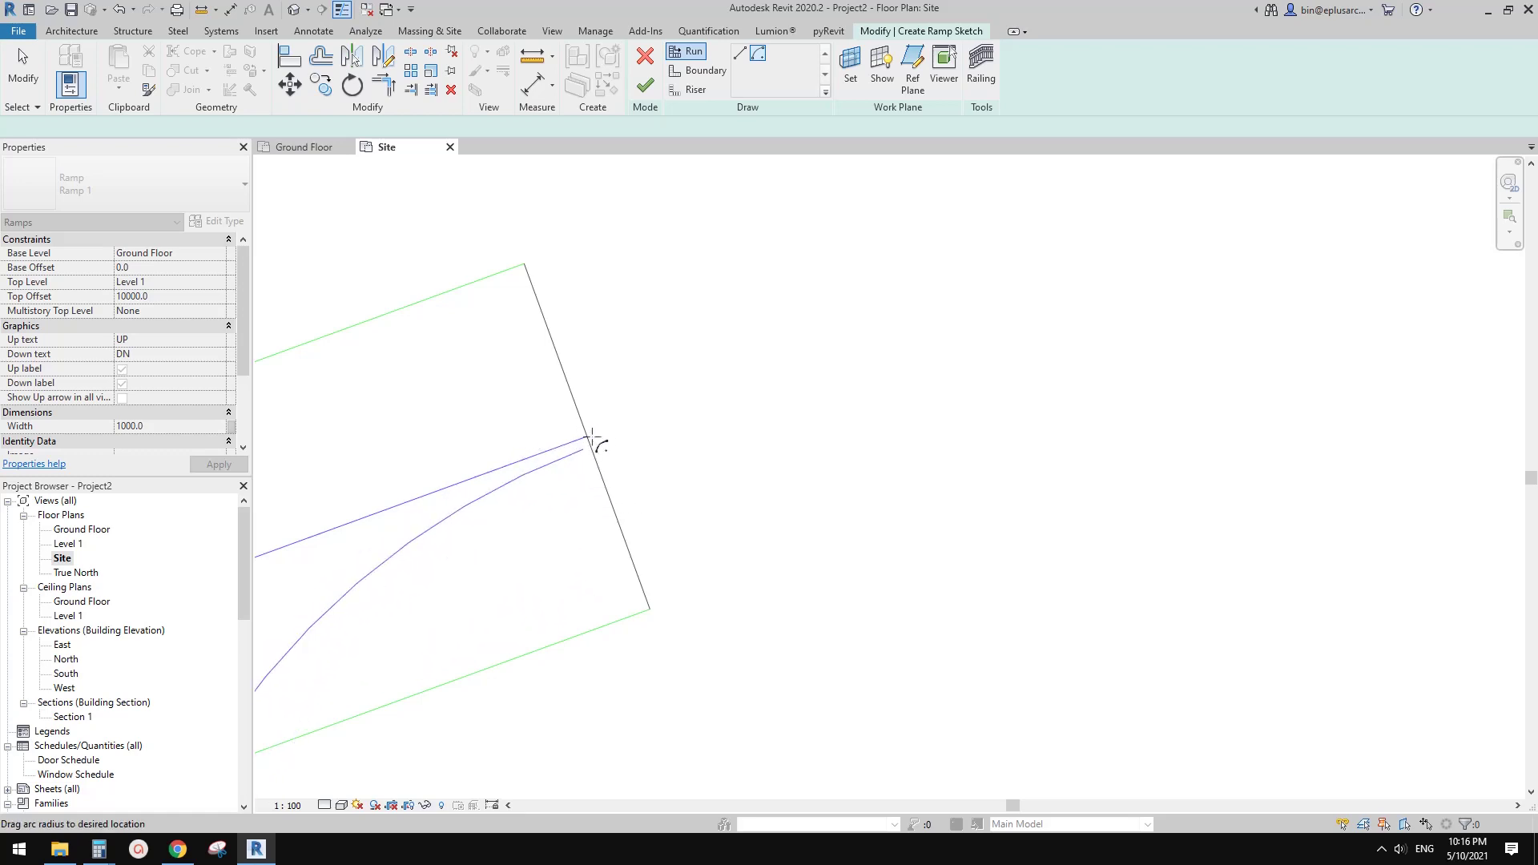
scroll(597, 433, up, 3)
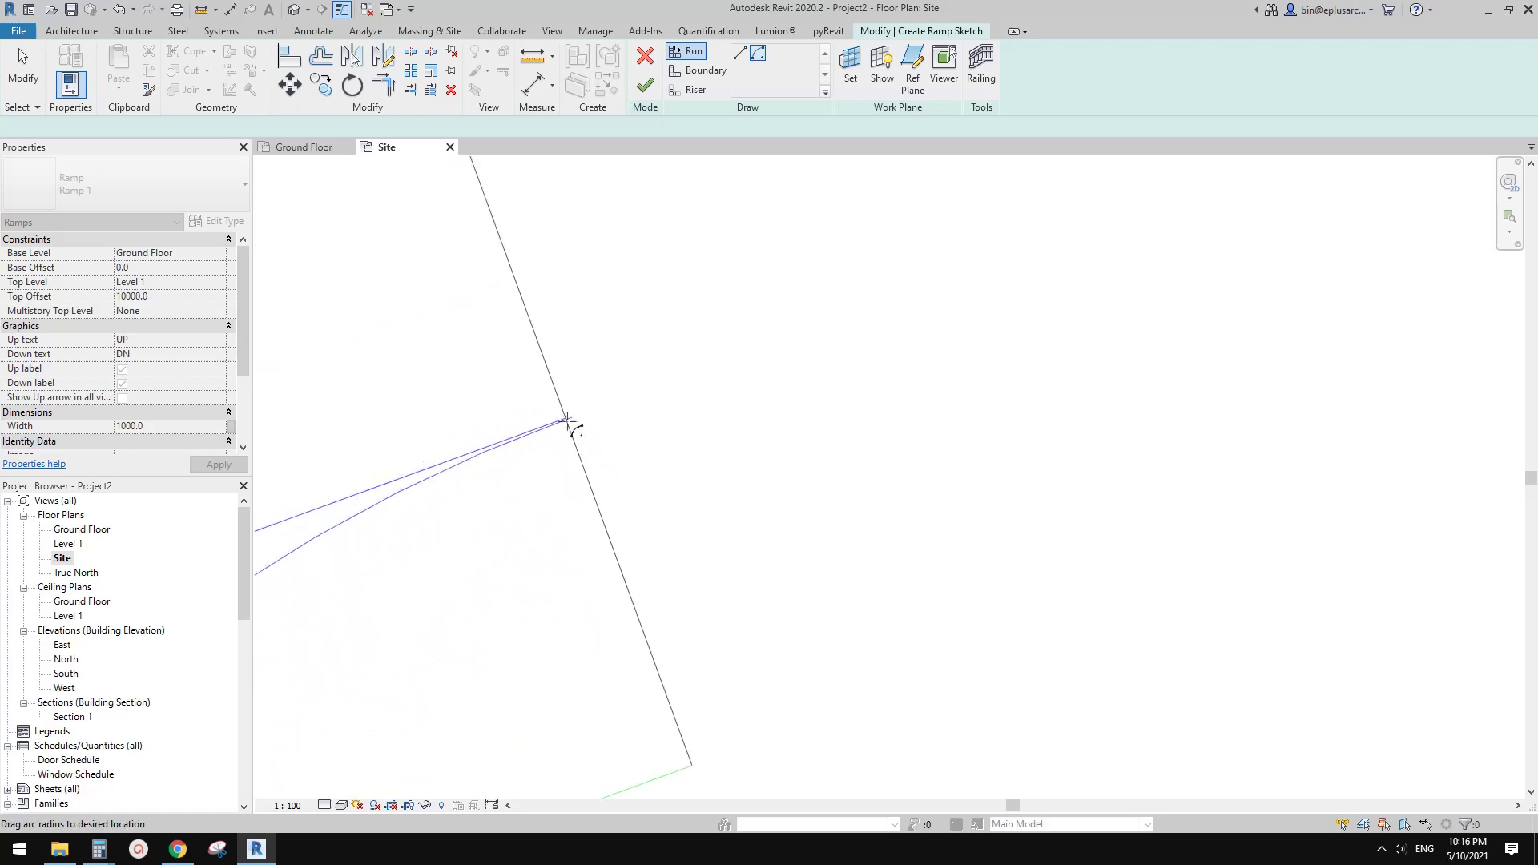
scroll(581, 437, down, 3)
scroll(590, 468, up, 3)
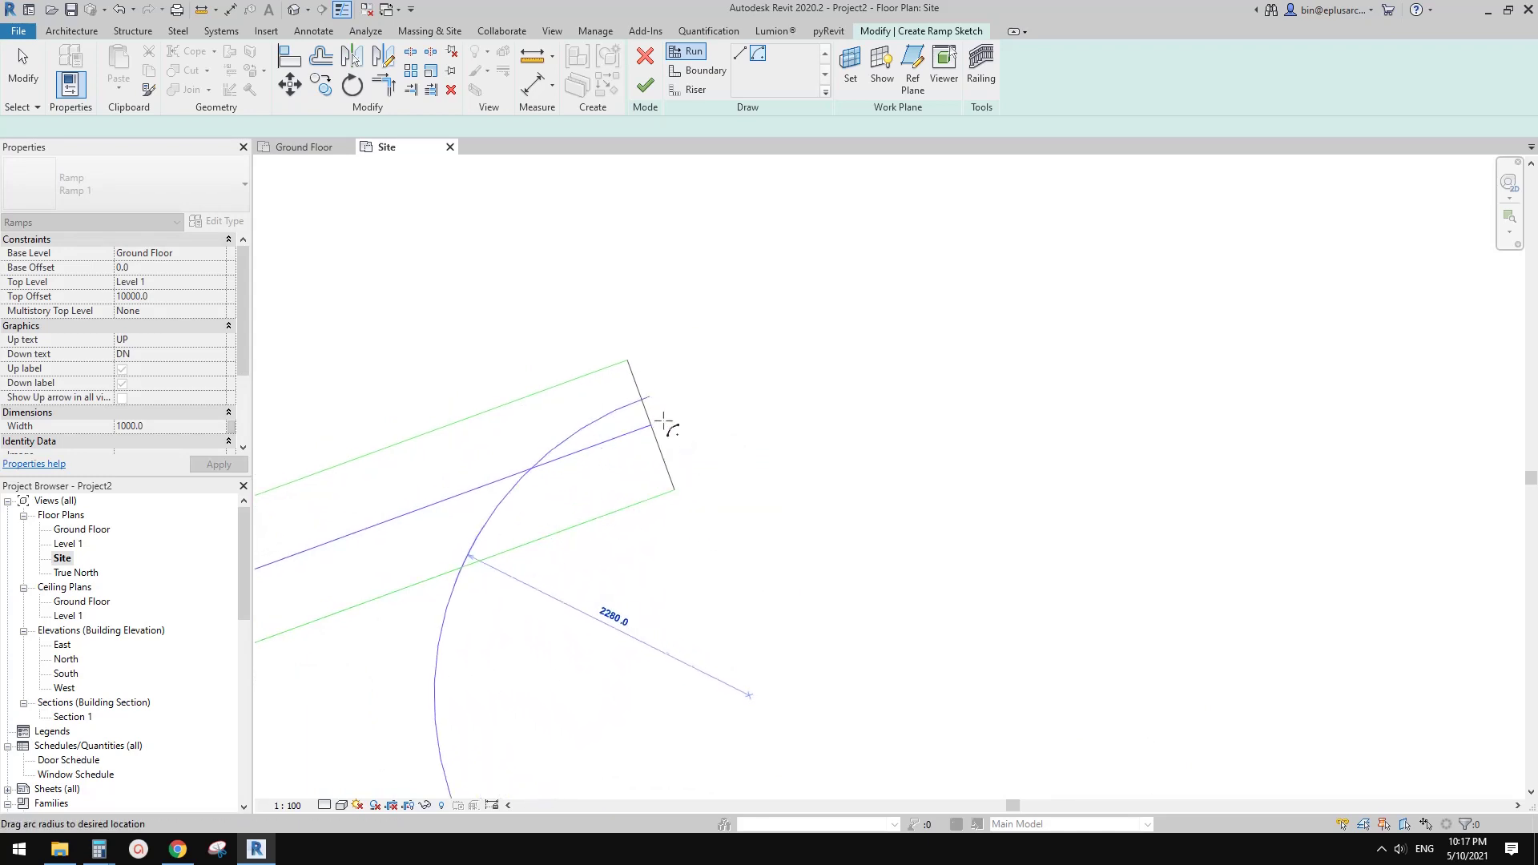
scroll(641, 413, up, 1)
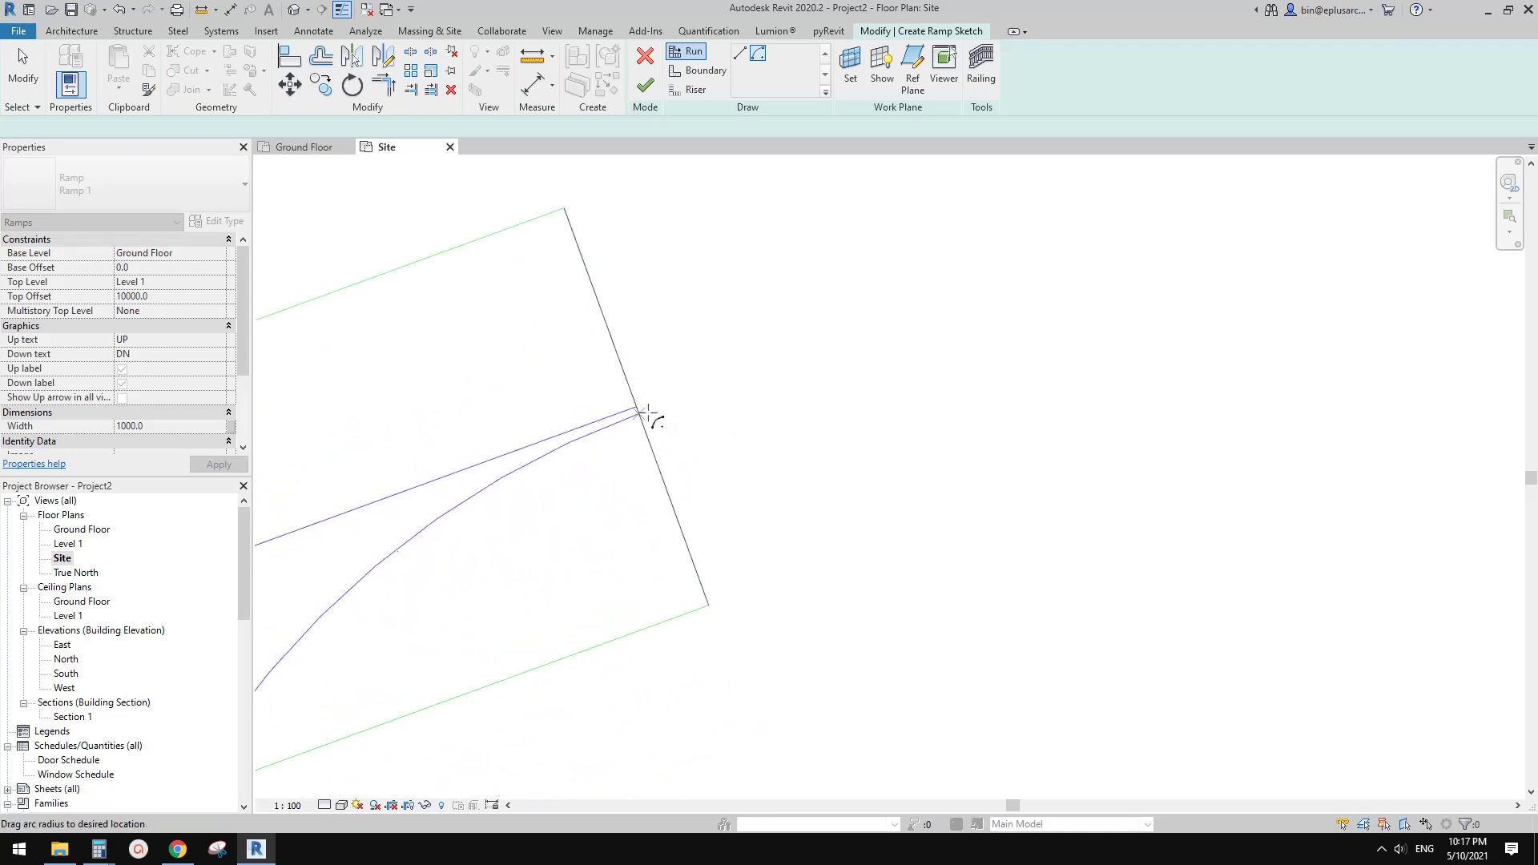
scroll(637, 410, up, 2)
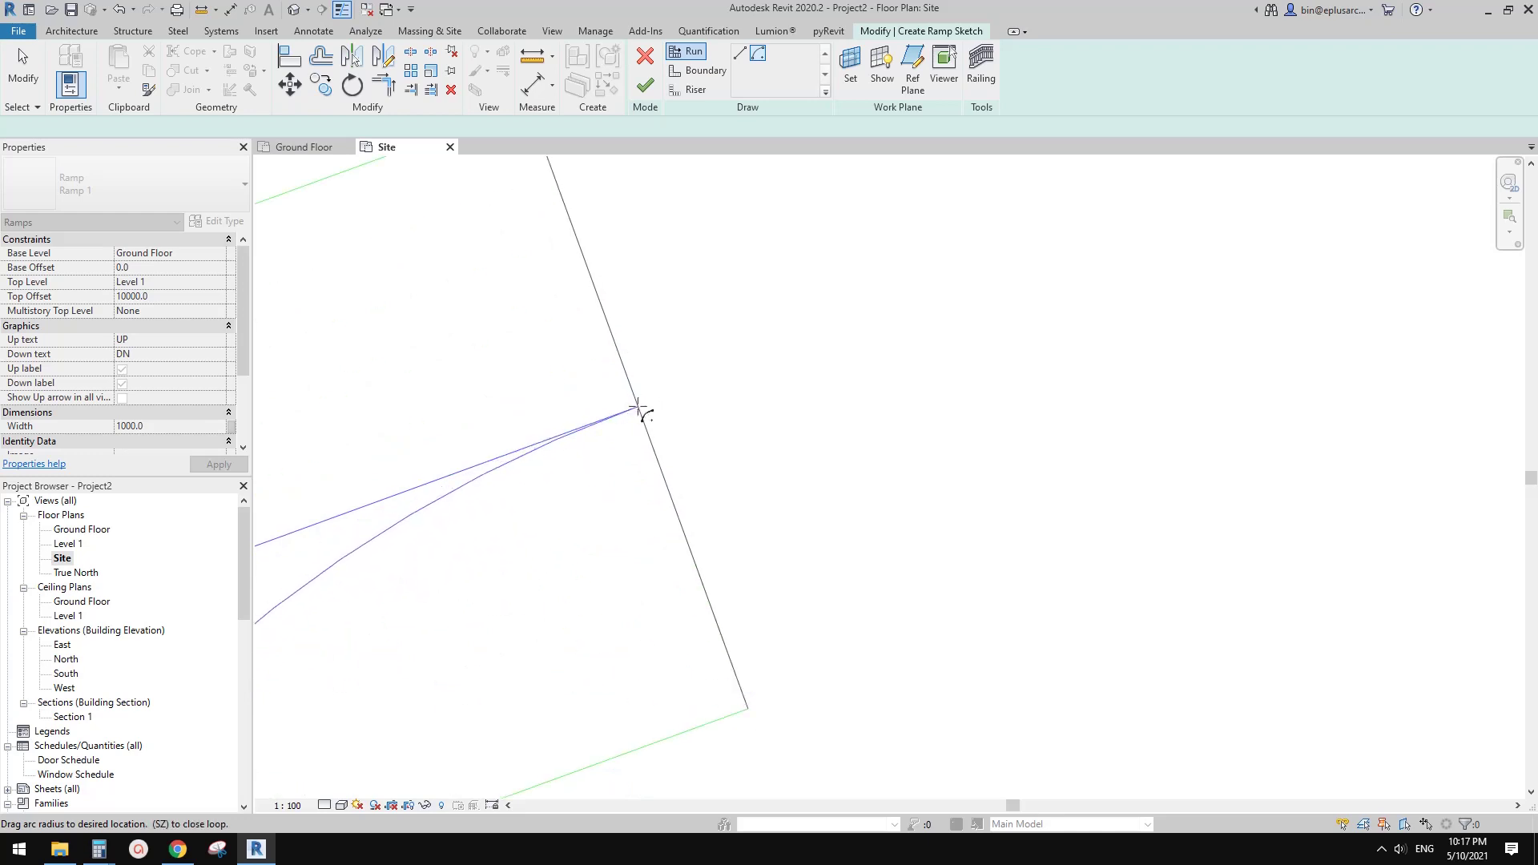
scroll(704, 446, down, 3)
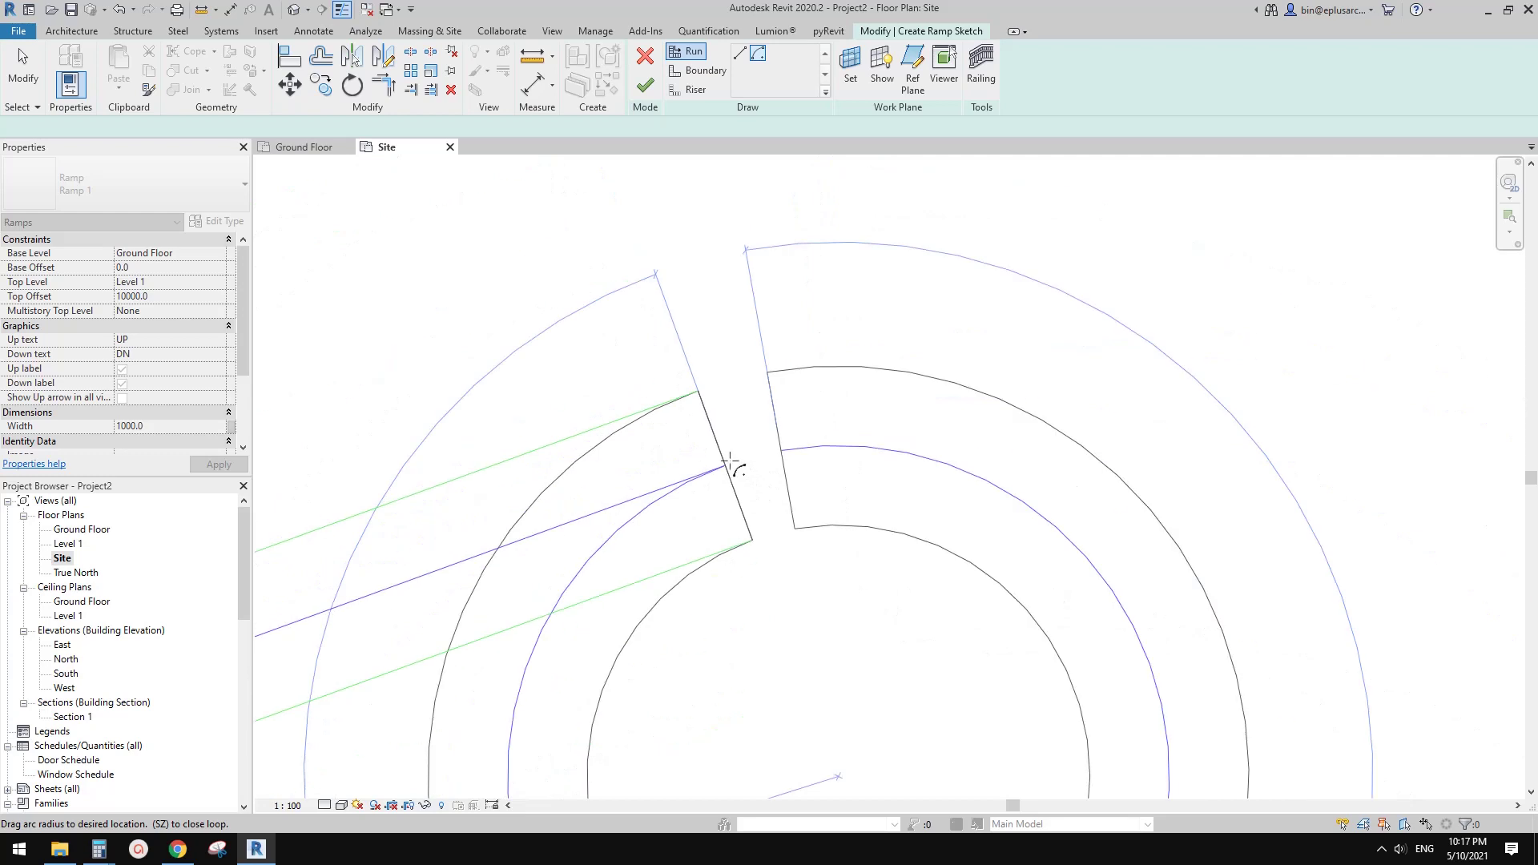
scroll(737, 381, down, 3)
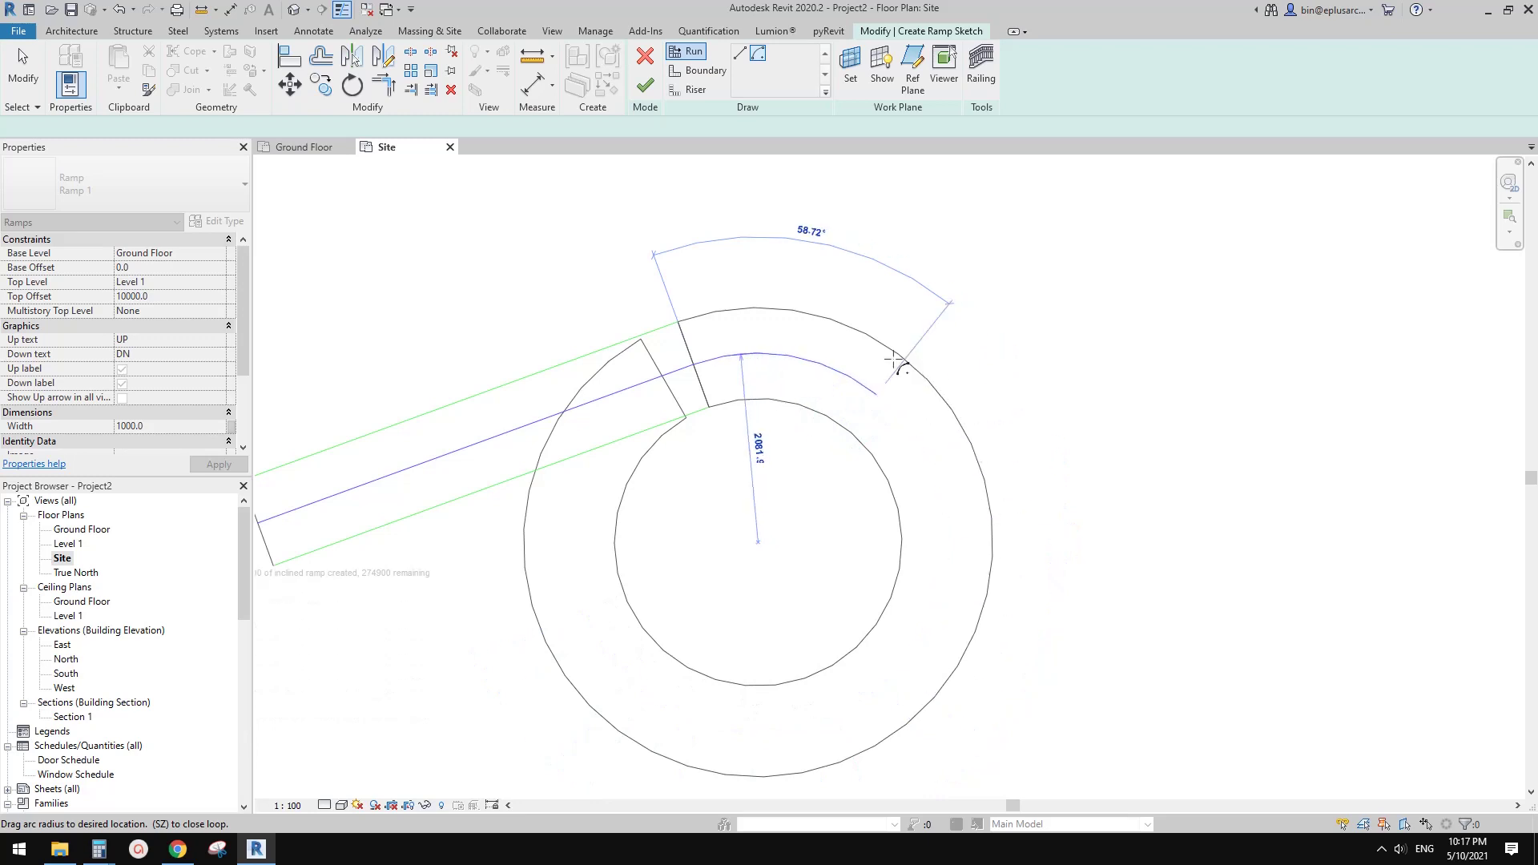
click(897, 406)
middle_drag(817, 537, 777, 525)
scroll(710, 341, up, 2)
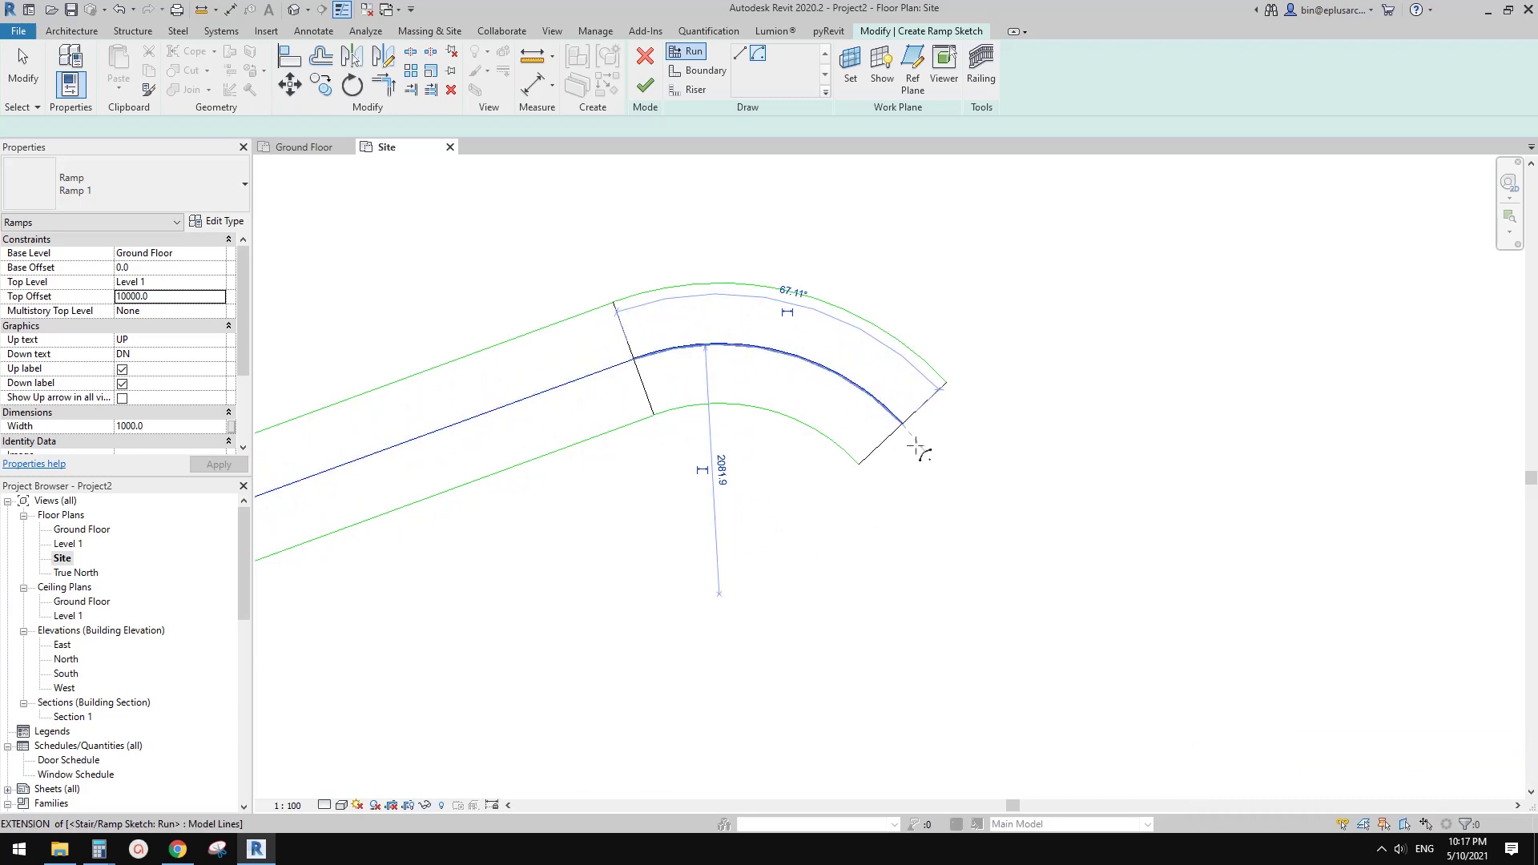
scroll(708, 352, down, 2)
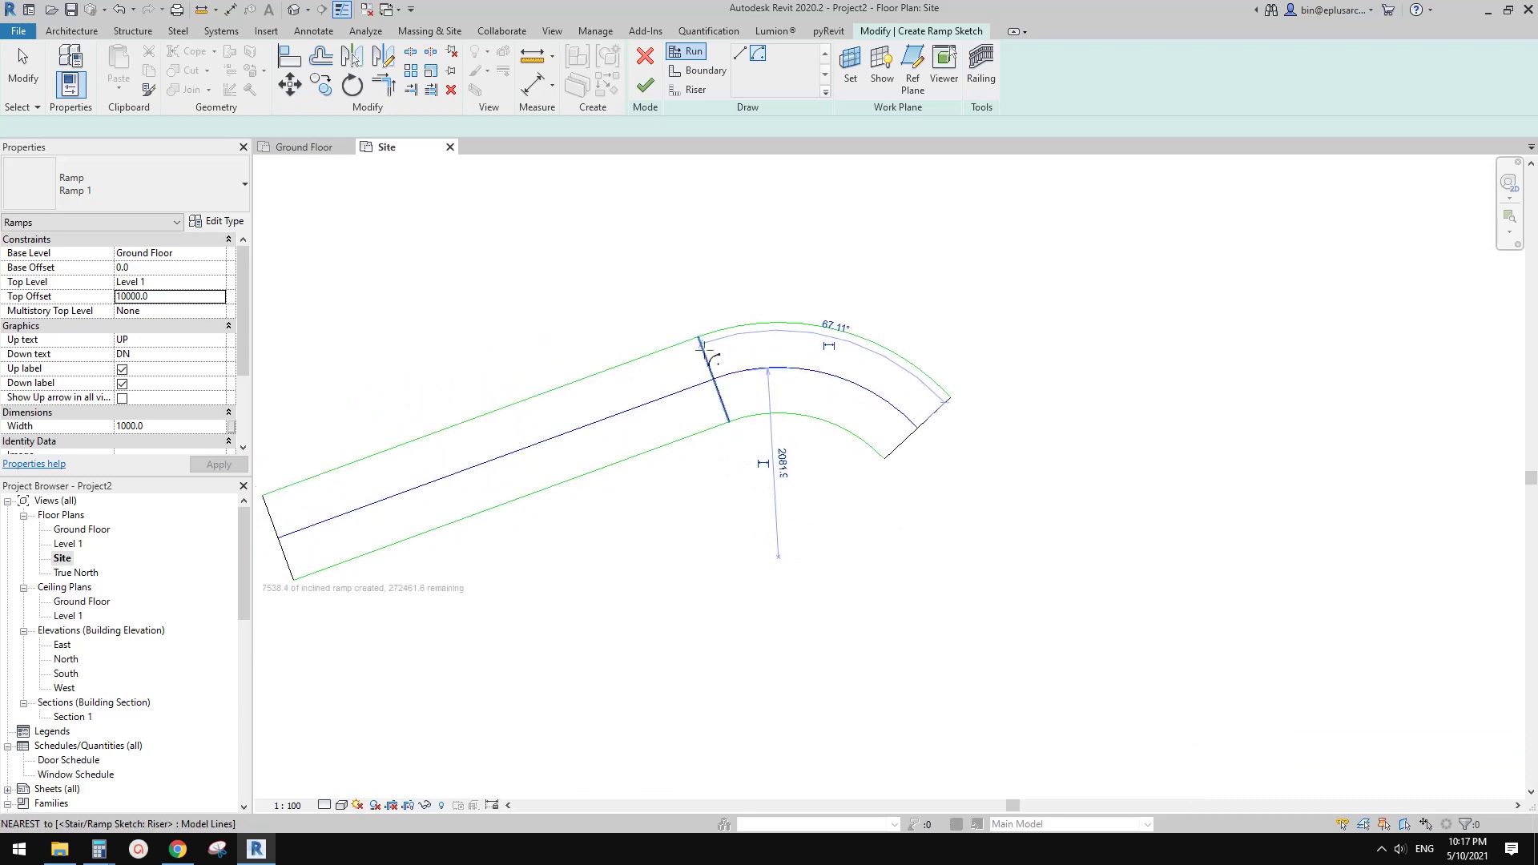
Finish the ramp sketch and inspect the straight and curved ramp with its railings in the default 3D view.
click(646, 86)
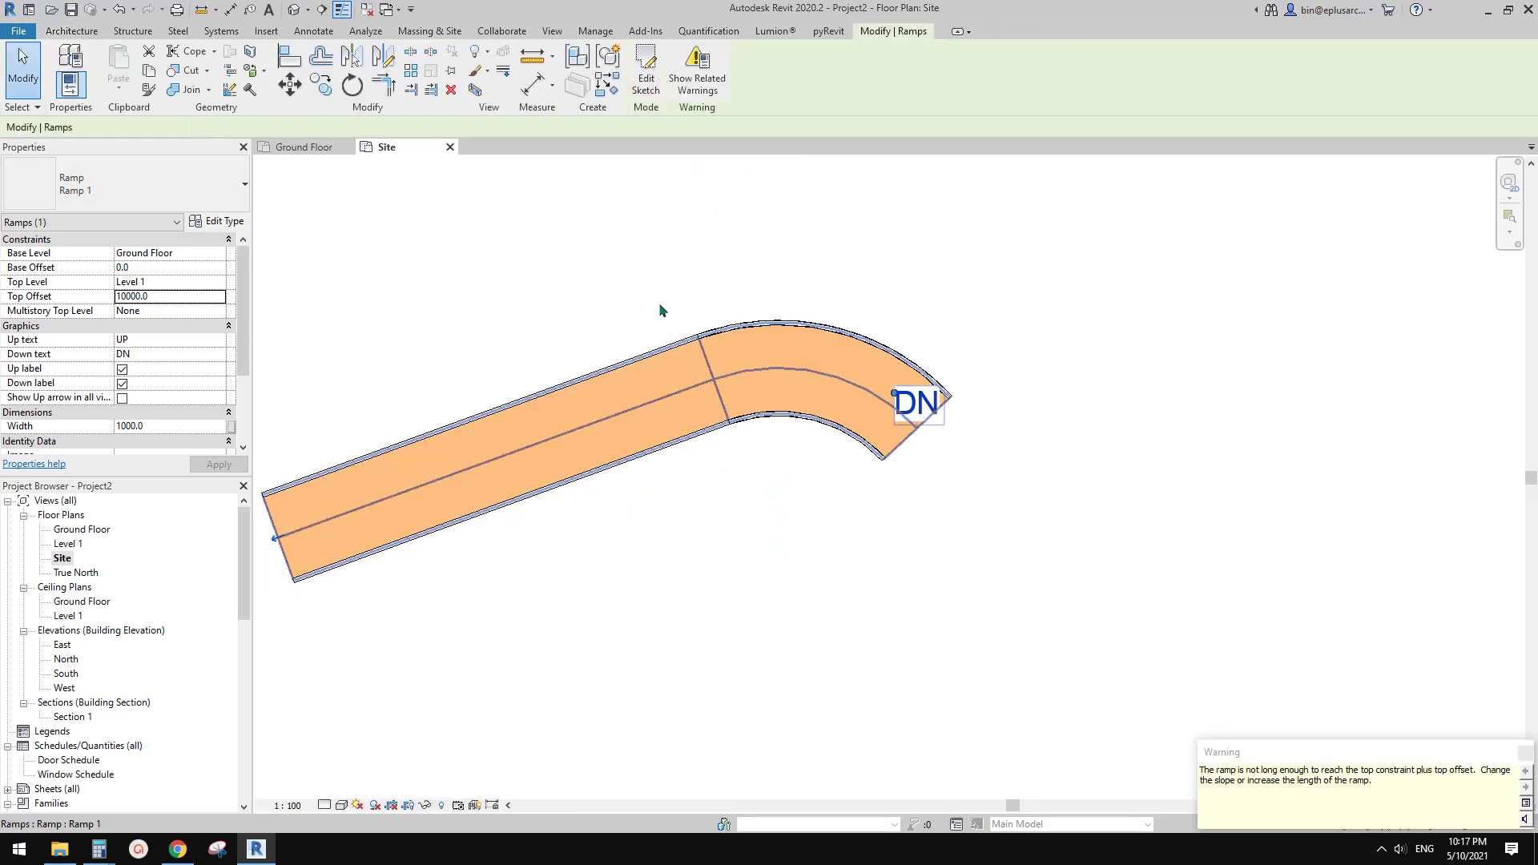
click(294, 12)
scroll(604, 552, up, 4)
shift+middle_drag(730, 547, 603, 516)
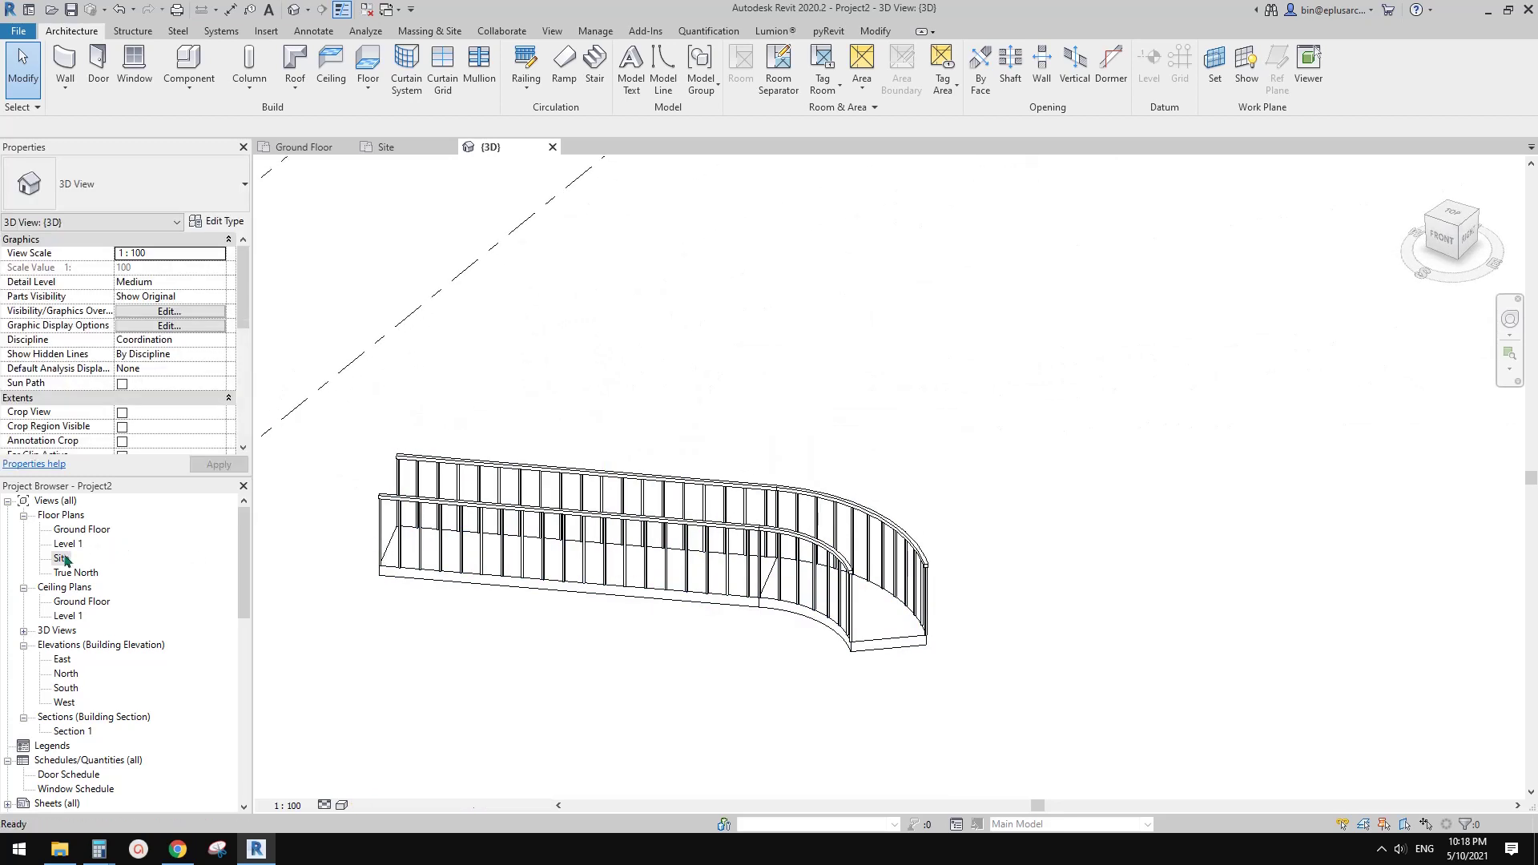
Reopen the ramp's sketch for editing in the Site floor plan, and check the ramp's route on the browser's site plan.
click(64, 559)
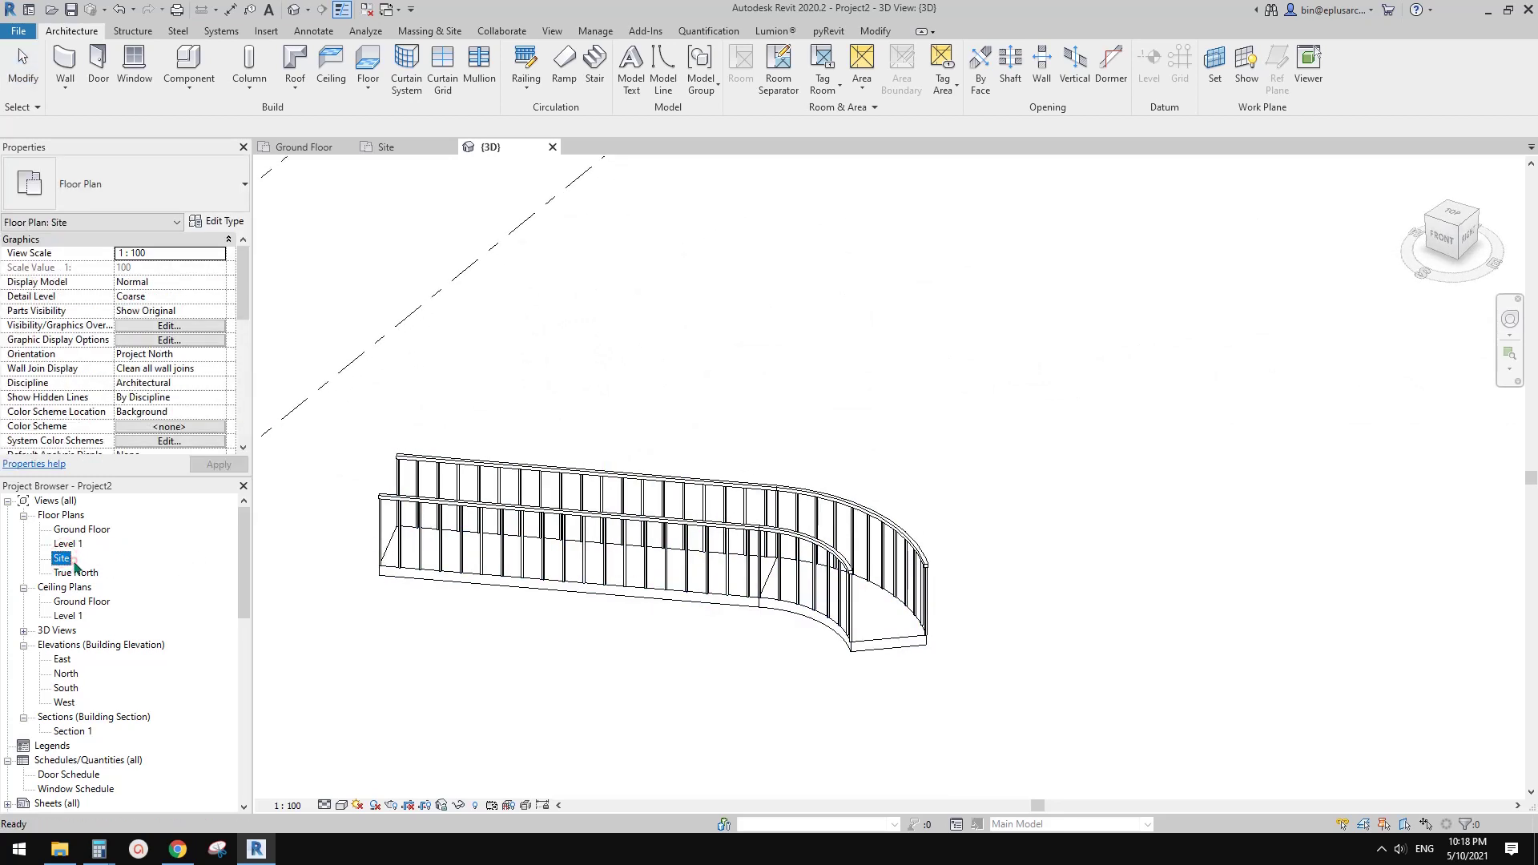
double_click(61, 558)
click(841, 382)
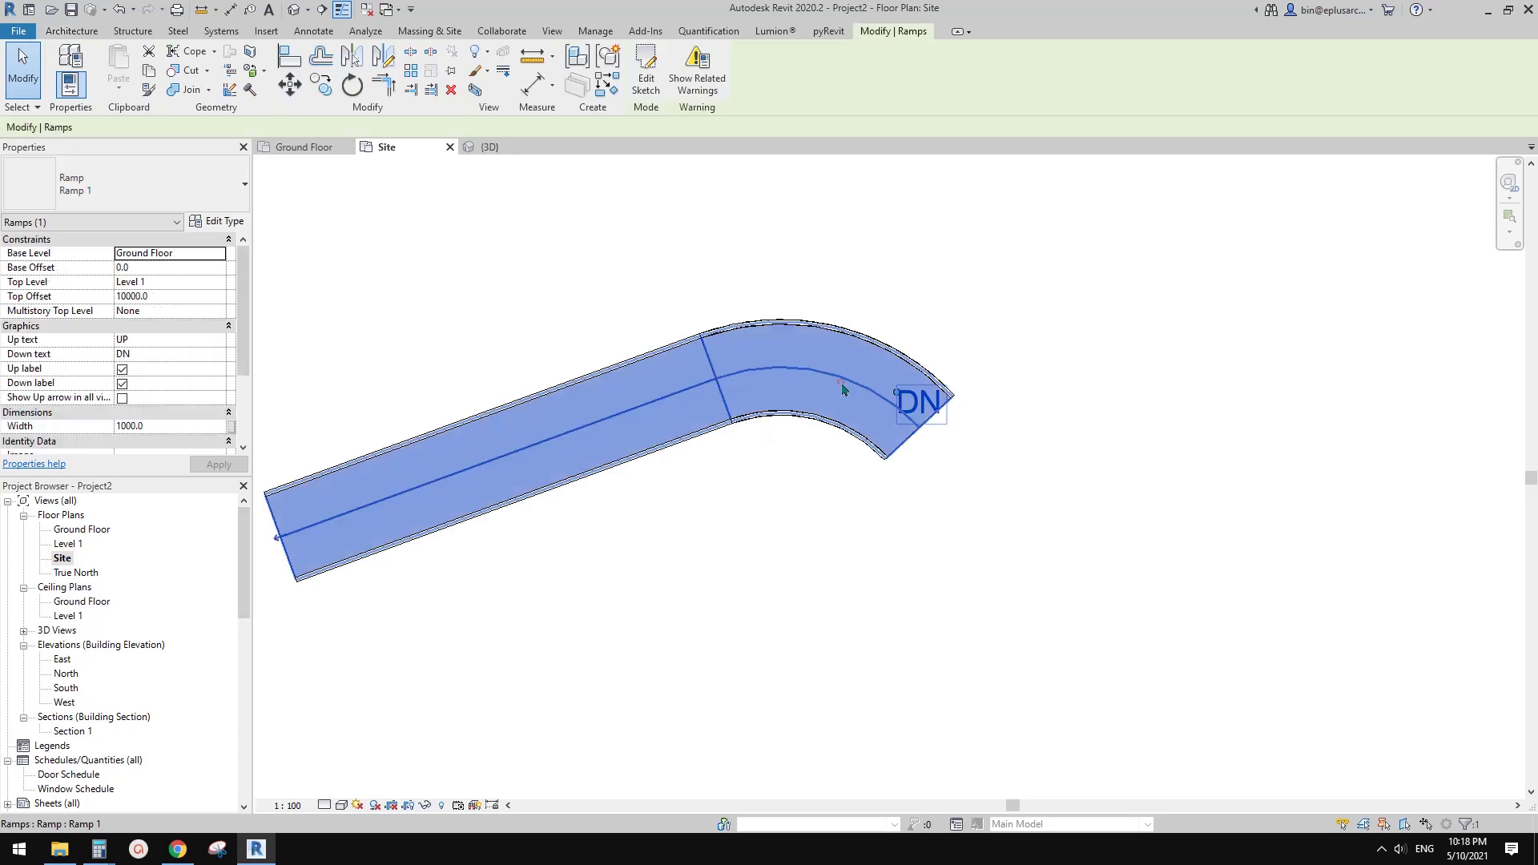
click(649, 89)
mouse_move(828, 460)
middle_down()
mouse_move(721, 384)
mouse_move(696, 408)
middle_up()
scroll(697, 409, down, 1)
click(178, 850)
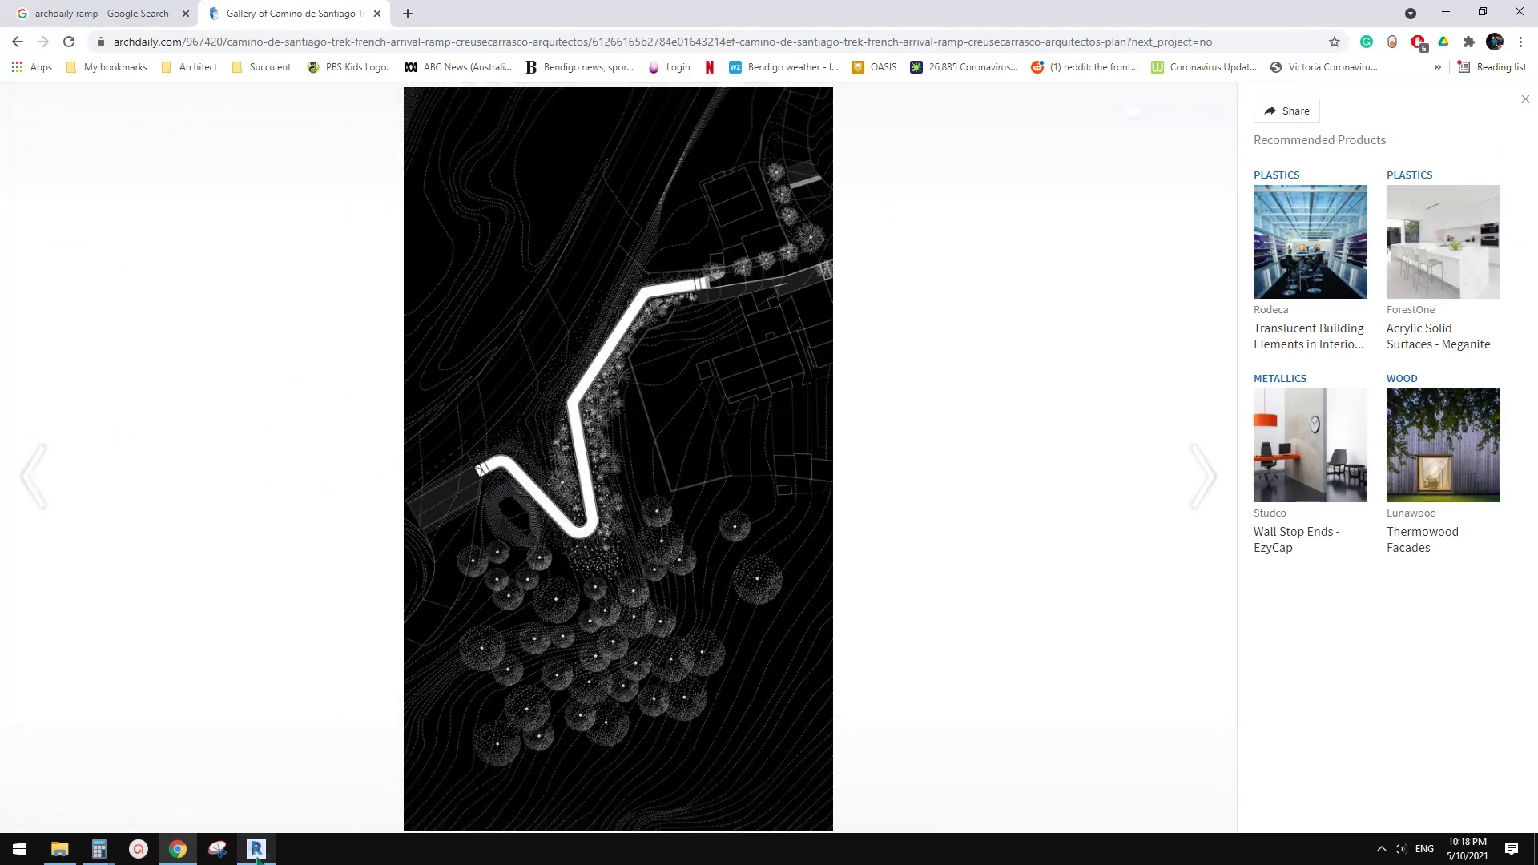
key(alt+Tab)
In Revit, extend the free end of the arc run to a sweep of about 78.5°.
click(761, 380)
key(Escape)
scroll(770, 390, up, 1)
click(768, 388)
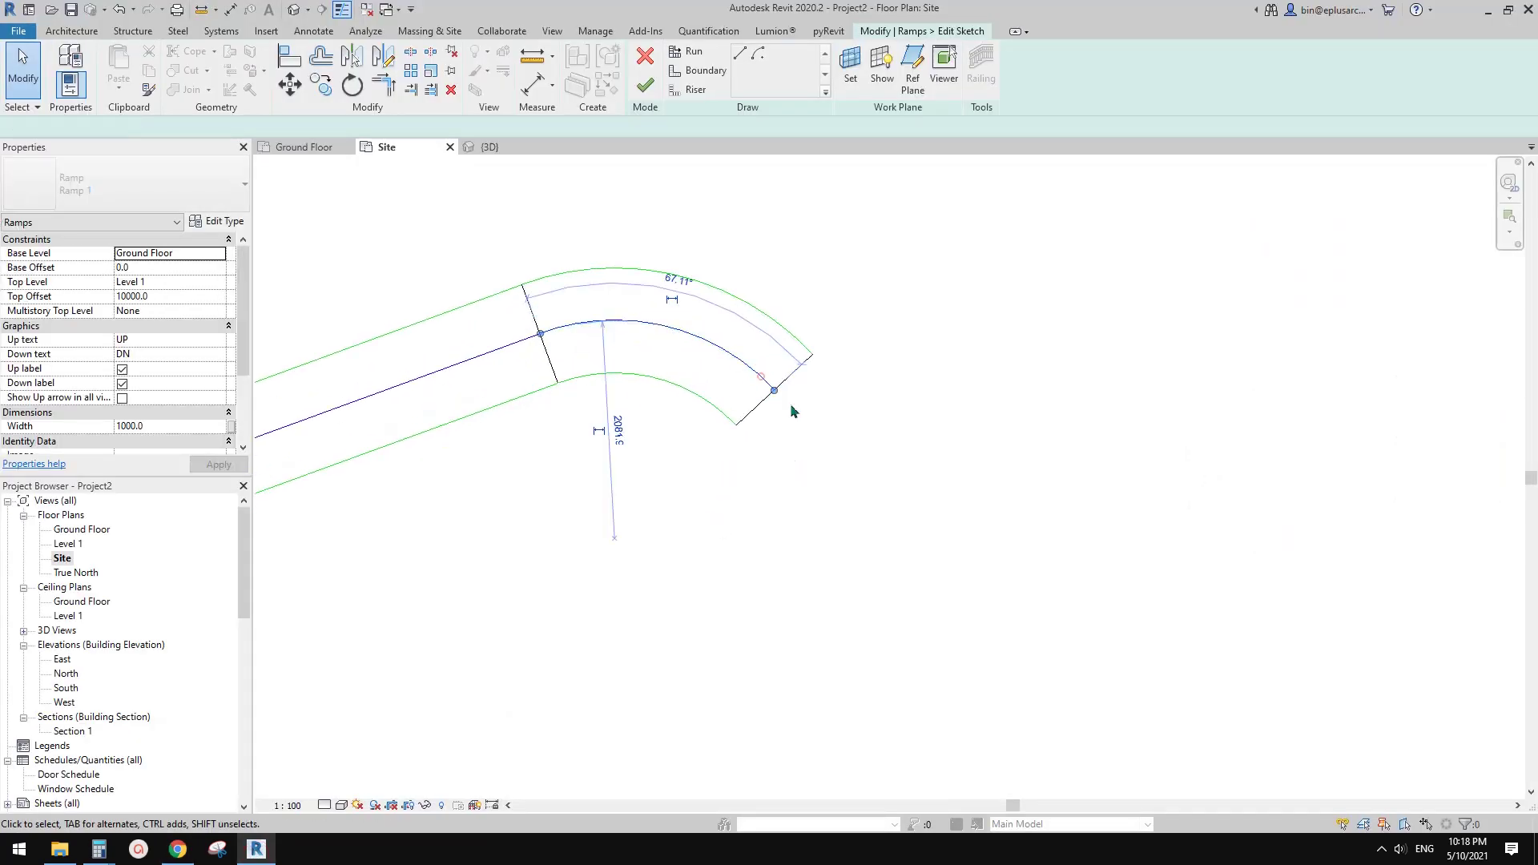
mouse_move(774, 391)
mouse_down()
mouse_move(801, 460)
mouse_move(735, 363)
mouse_up()
drag(772, 411, 792, 448)
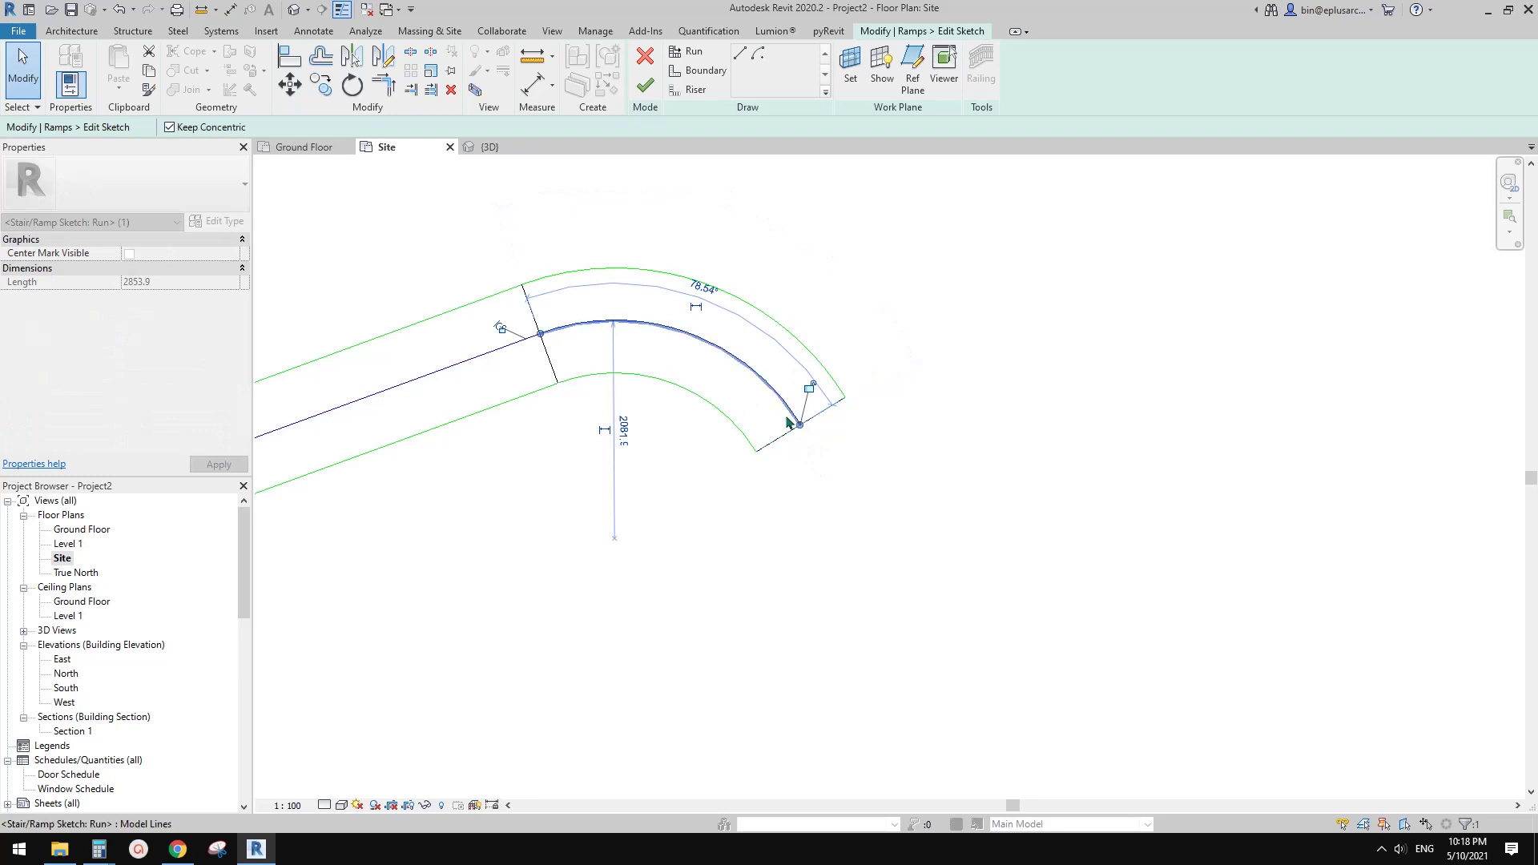
key(Escape)
scroll(652, 375, down, 3)
mouse_move(680, 401)
middle_down()
mouse_move(683, 422)
mouse_move(633, 386)
mouse_move(691, 402)
middle_up()
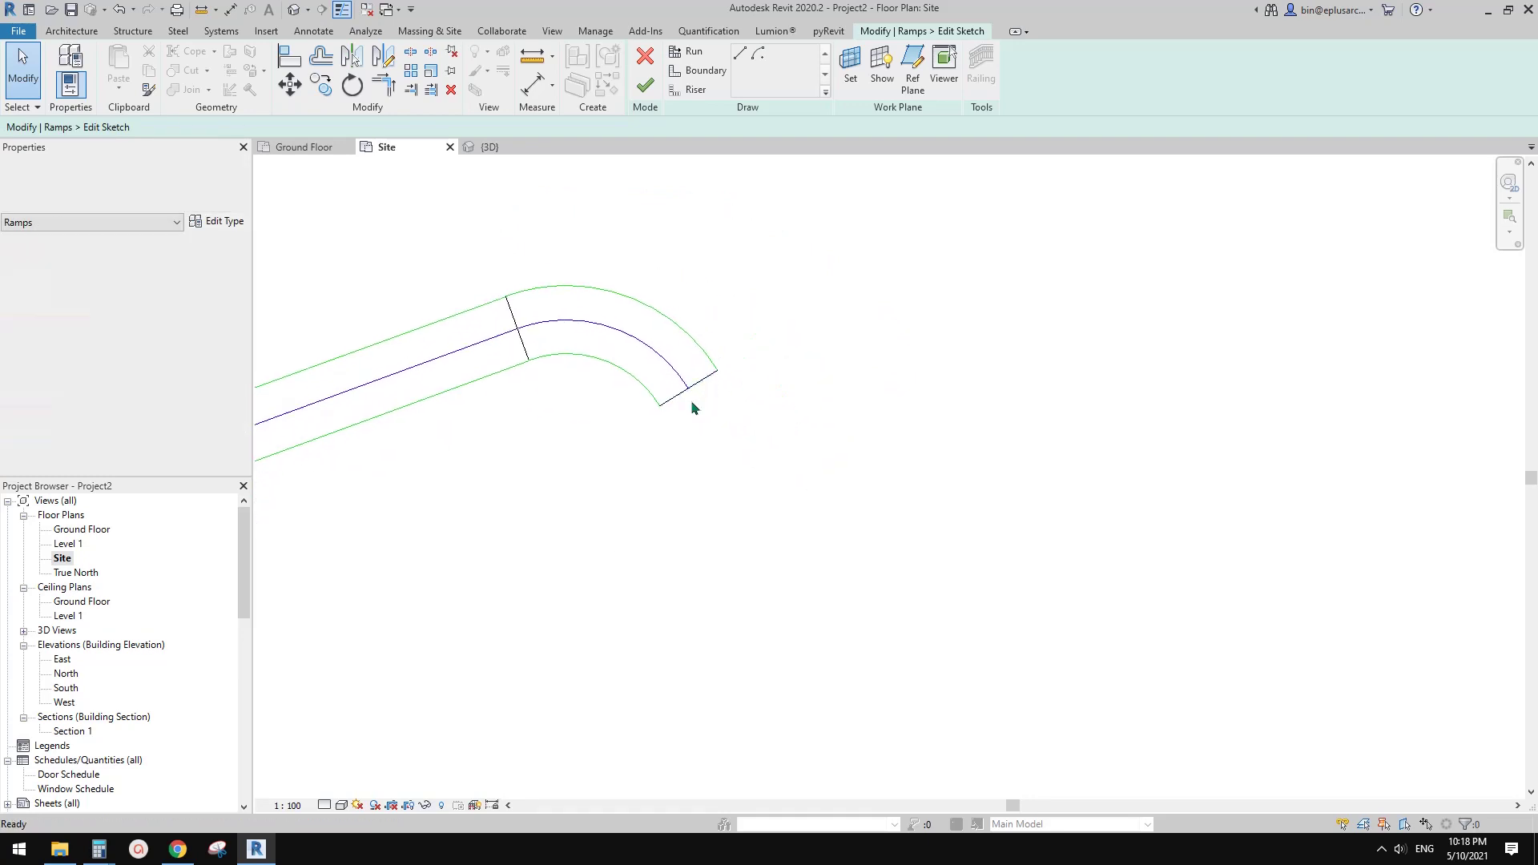
Sketch a straight run about 8400 mm long from the arc's centerline endpoint, tangent to the arc and heading down to the right.
click(738, 58)
scroll(753, 401, up, 2)
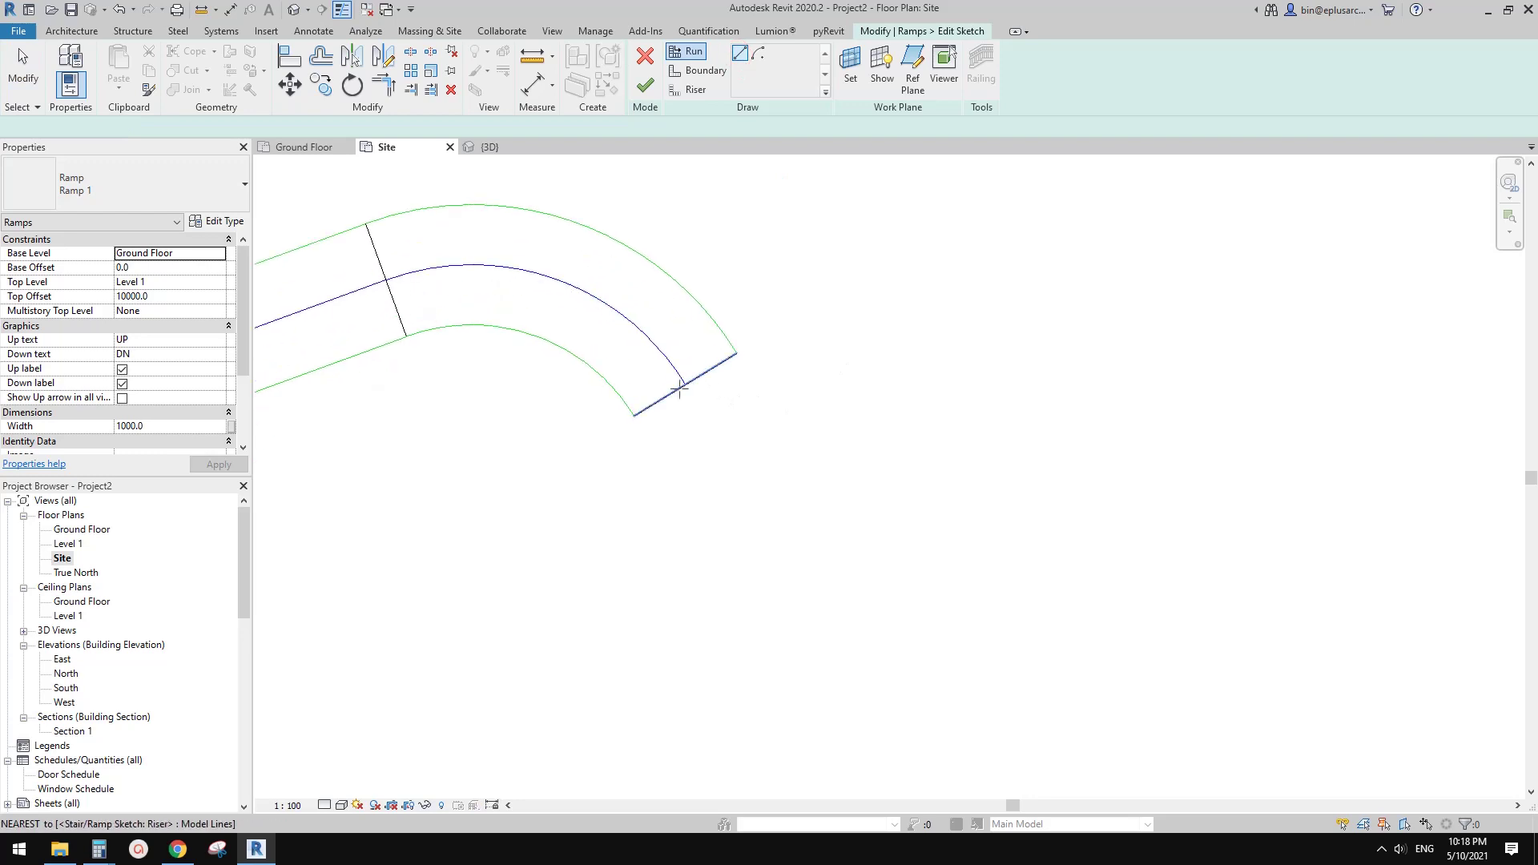
scroll(681, 389, up, 2)
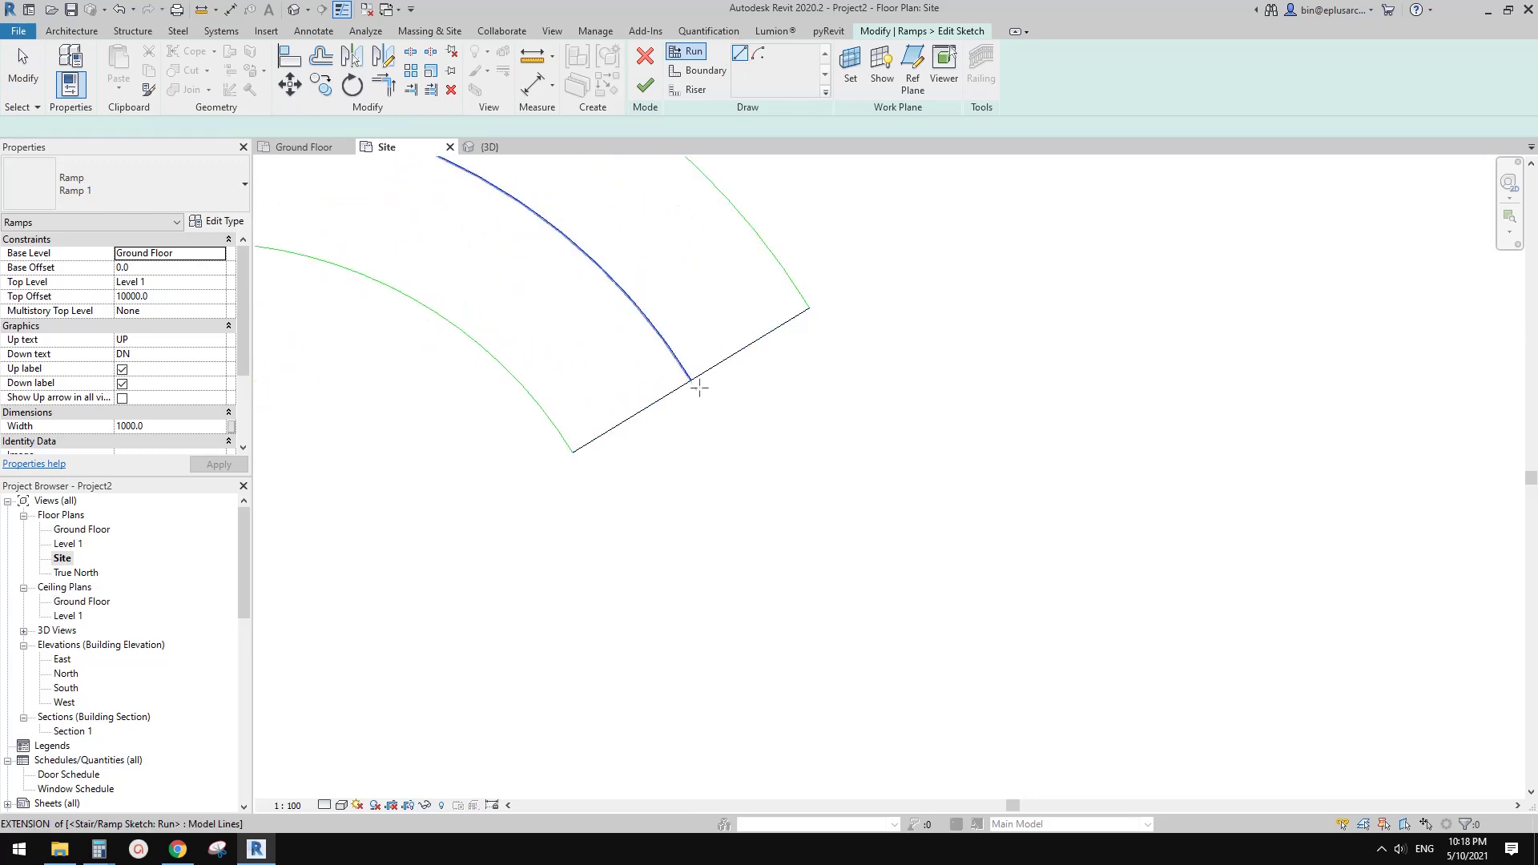
scroll(689, 382, up, 3)
scroll(689, 382, up, 1)
scroll(687, 386, down, 4)
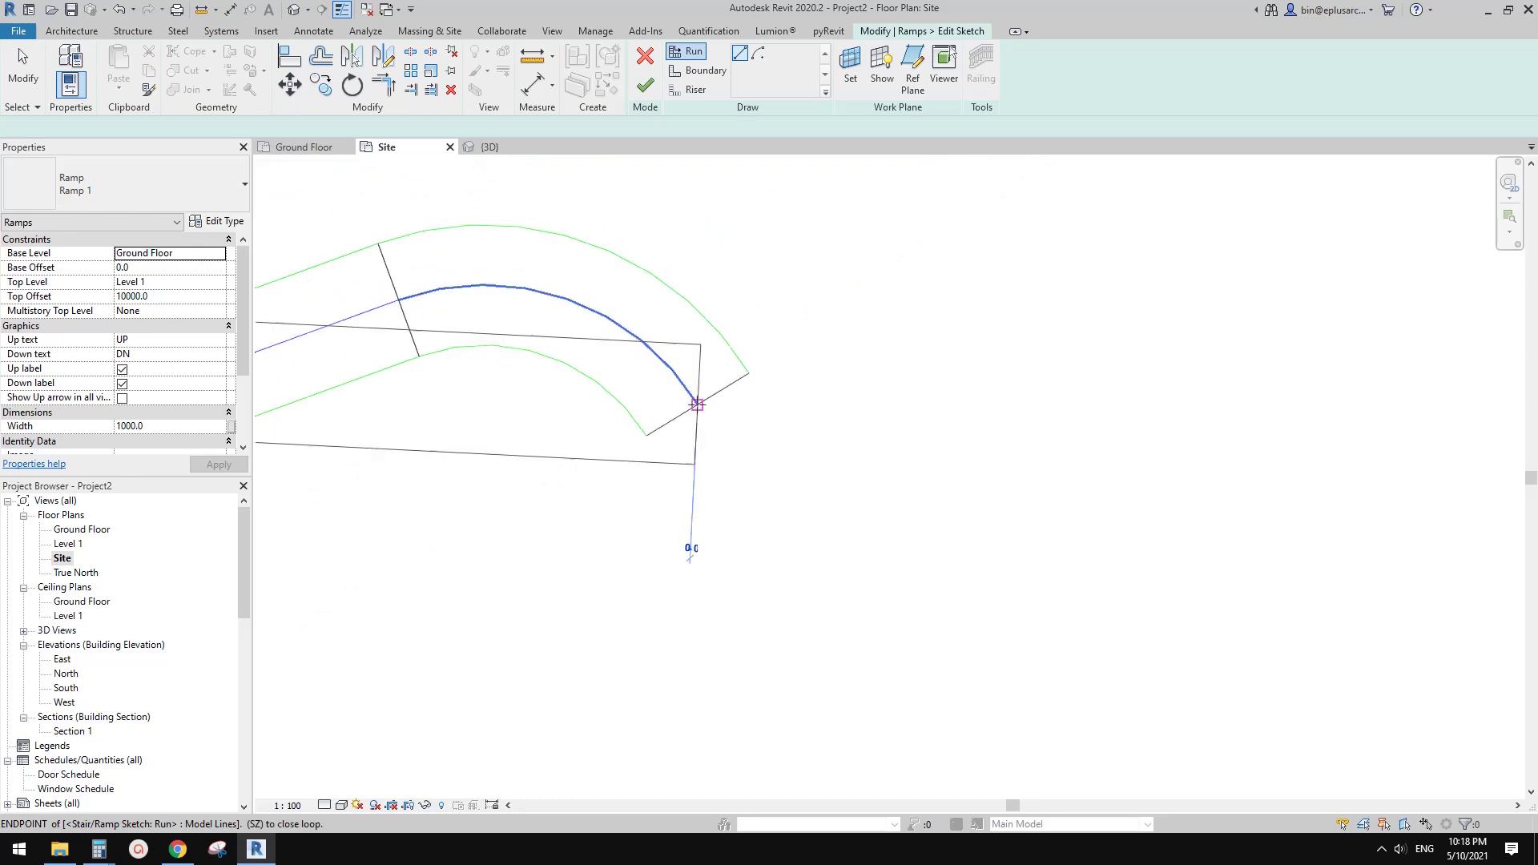
click(697, 404)
scroll(733, 457, down, 4)
scroll(741, 481, up, 2)
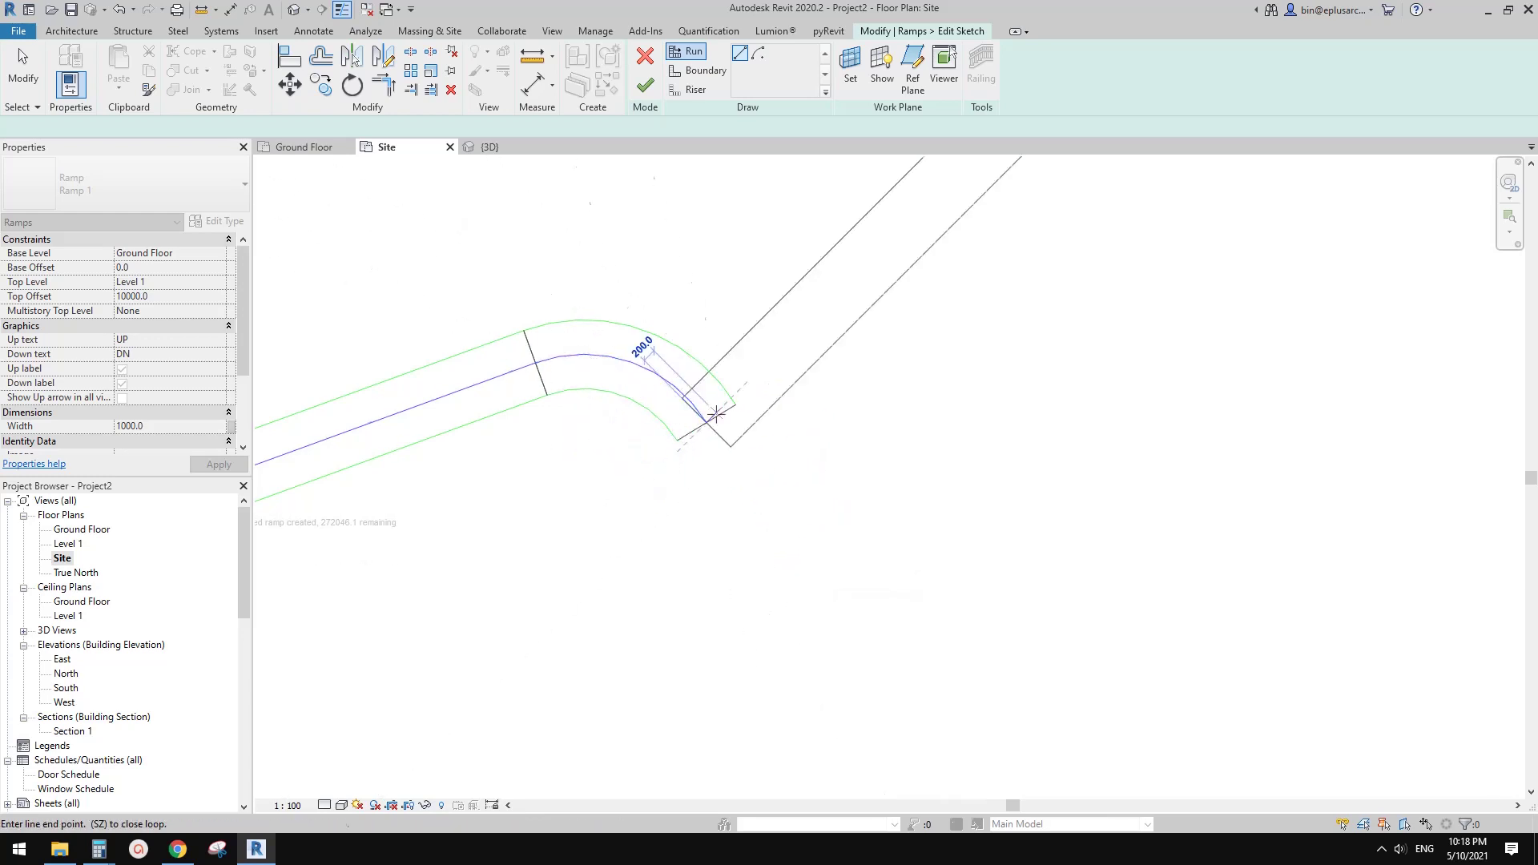
scroll(729, 464, down, 3)
middle_drag(783, 532, 695, 344)
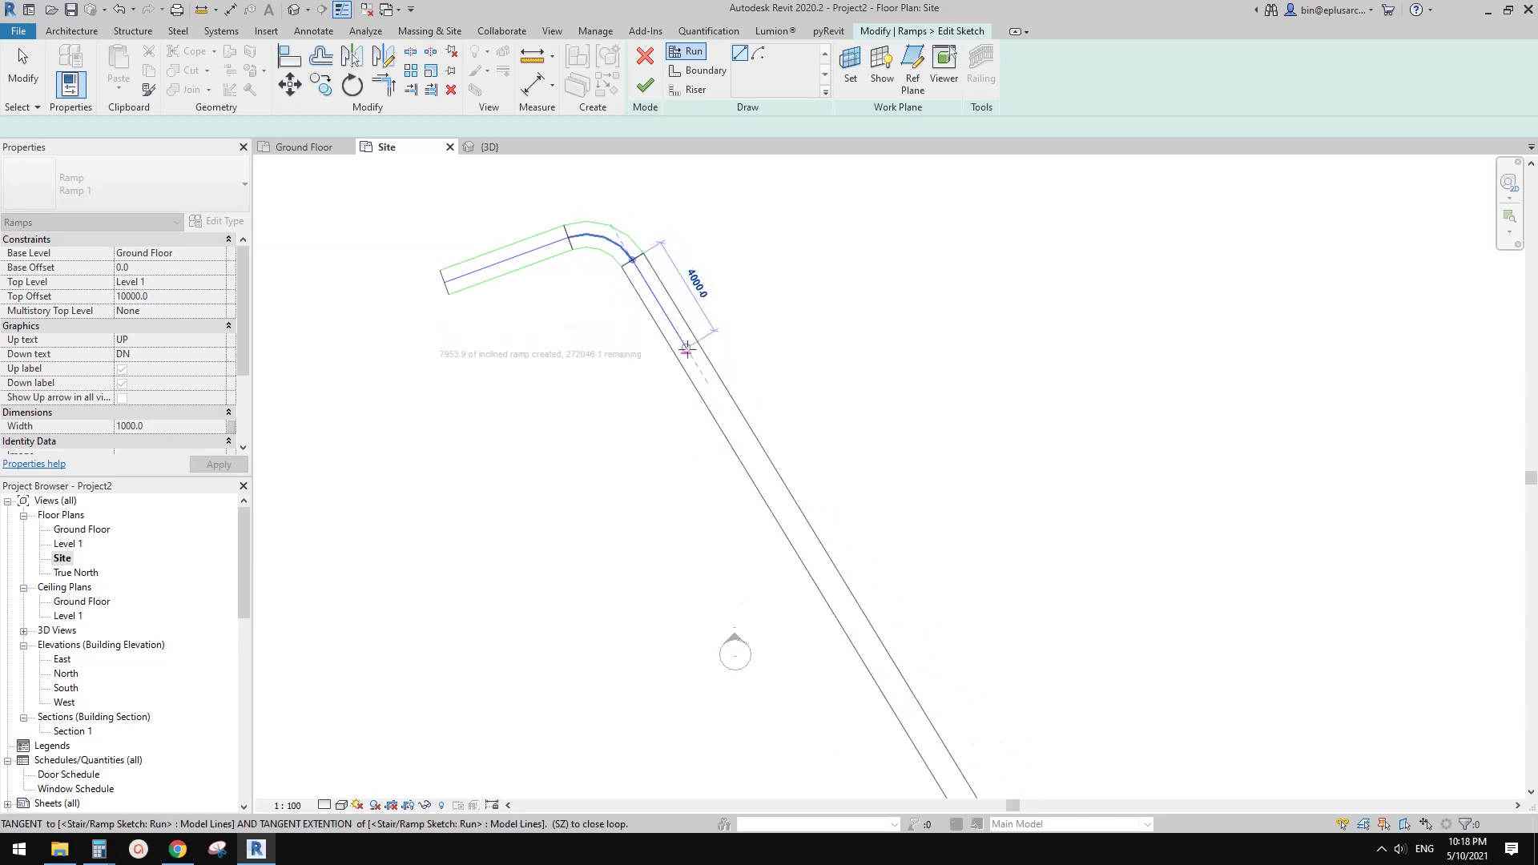
click(744, 443)
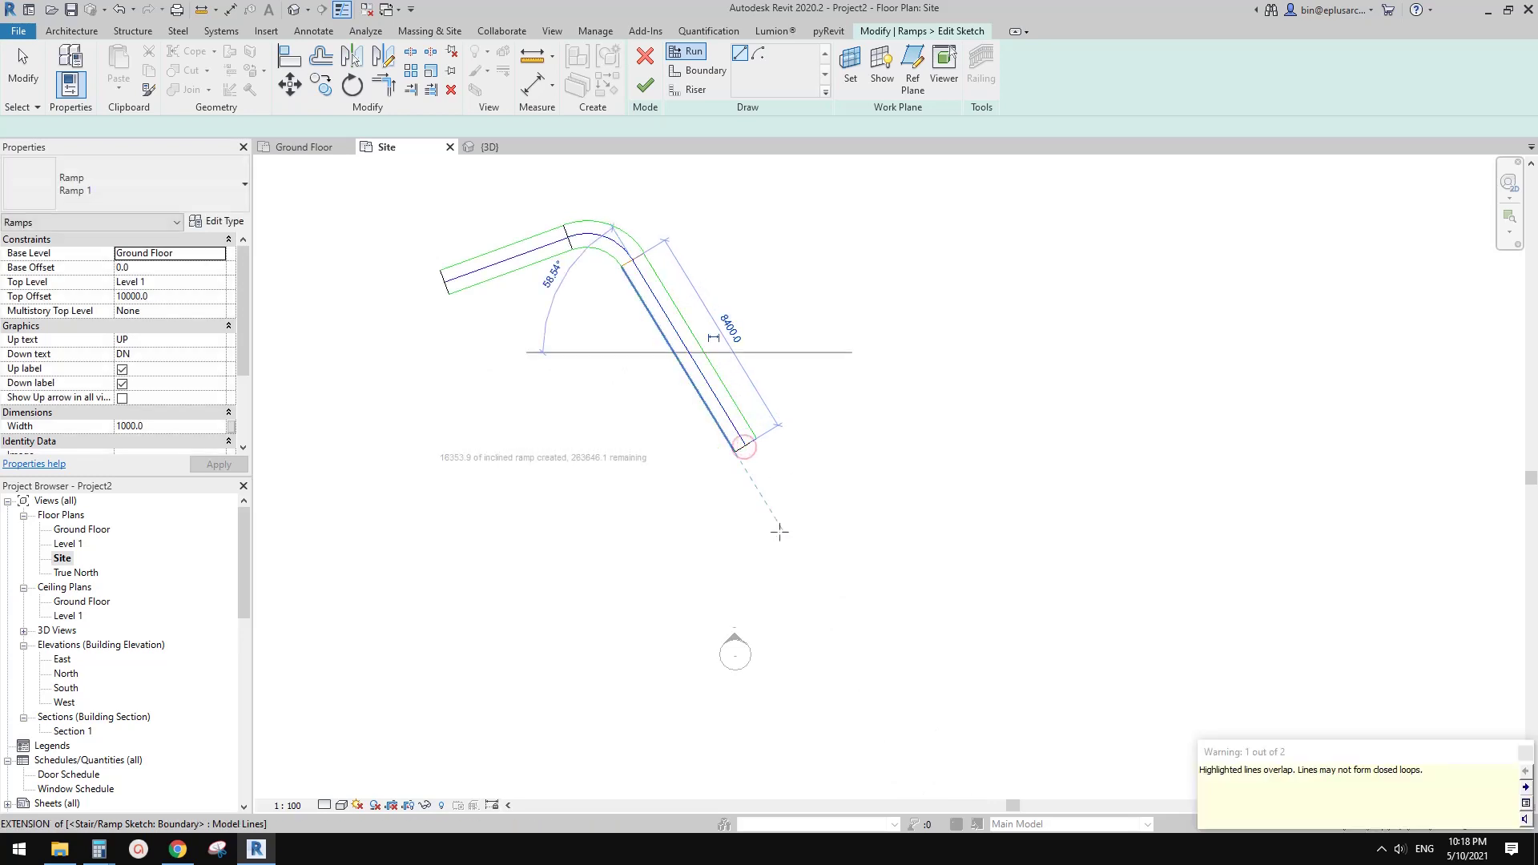
Consult the browser's site plan and, in Revit, add an arc run of about 1632 mm radius turning upward from the long run's lower end.
click(180, 852)
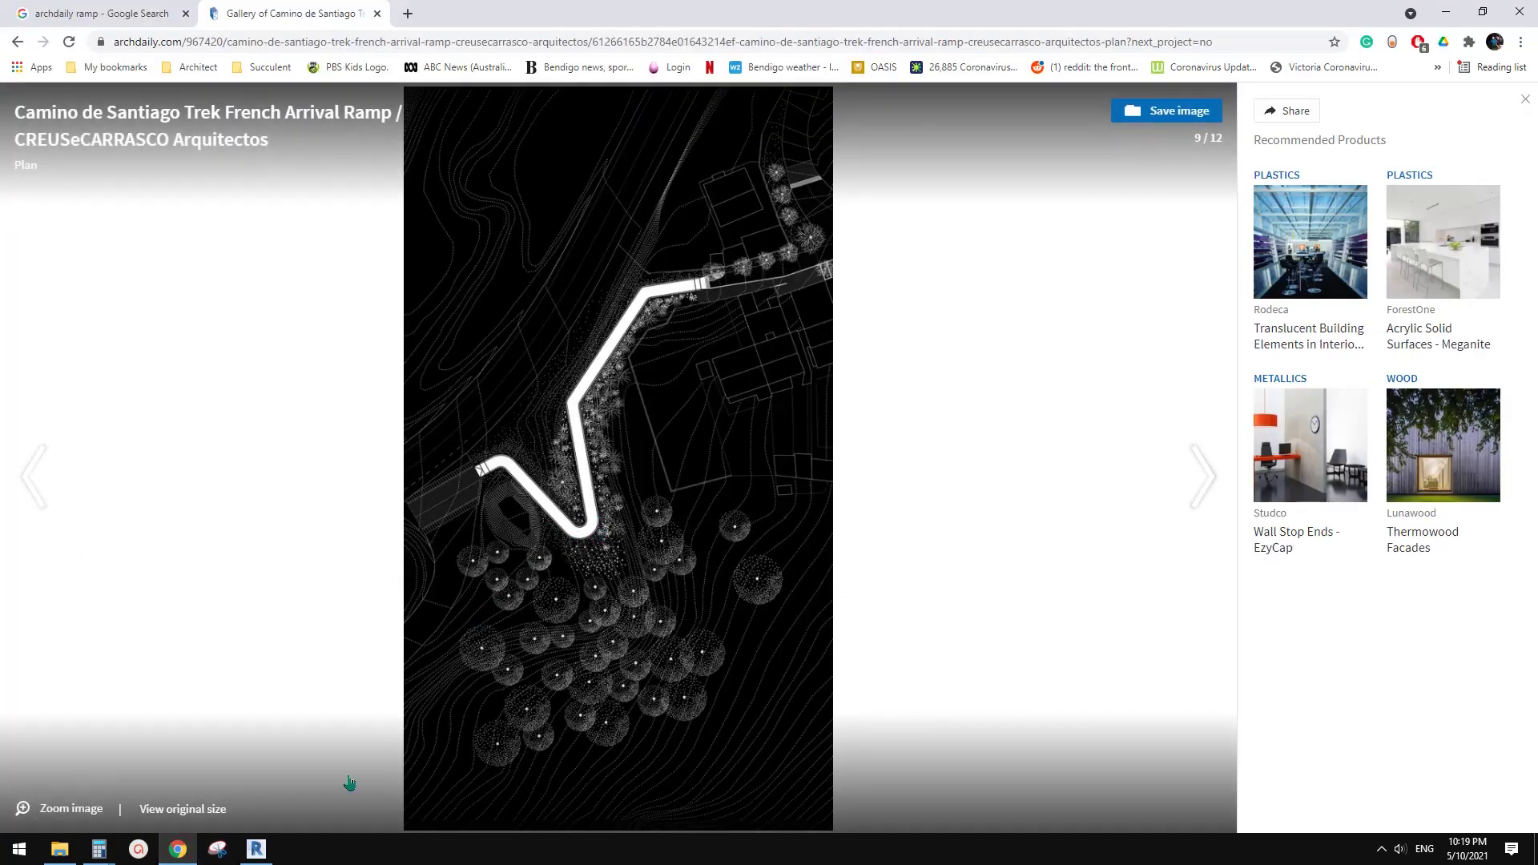
click(256, 849)
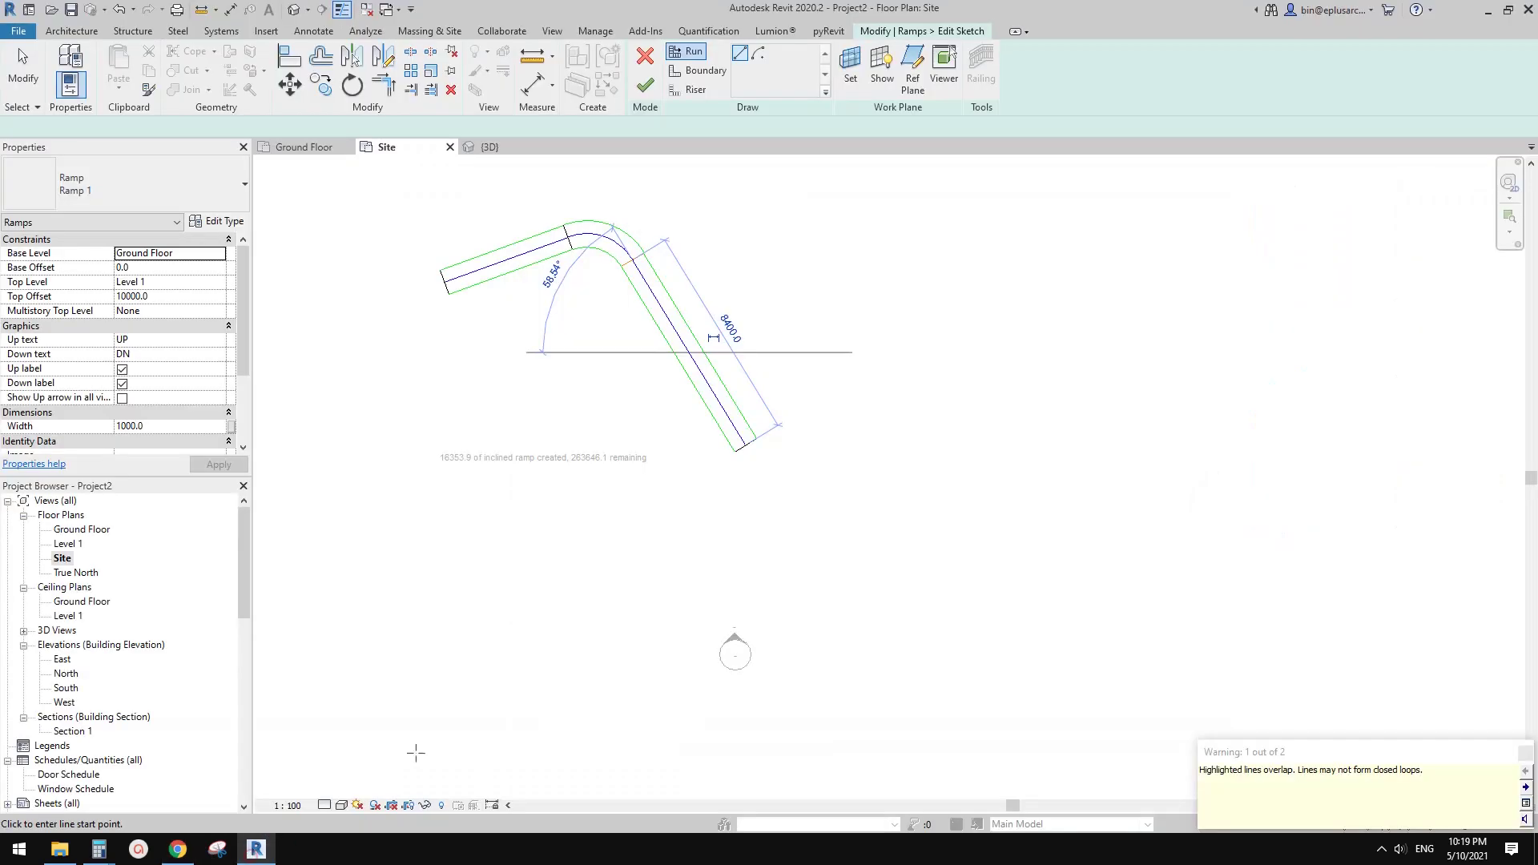
click(760, 56)
scroll(752, 486, up, 2)
scroll(733, 499, up, 2)
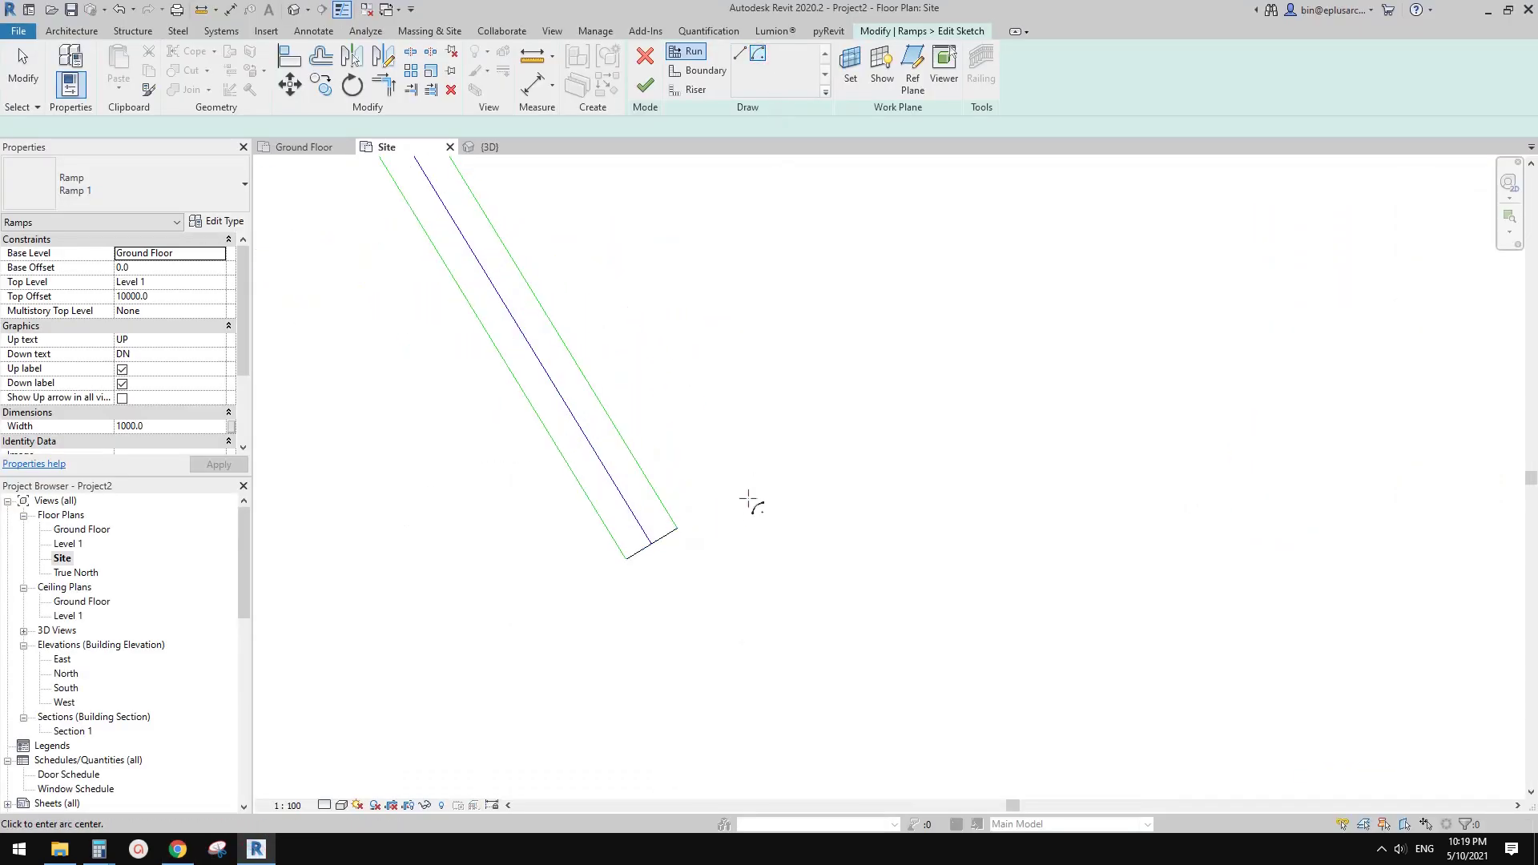
click(735, 493)
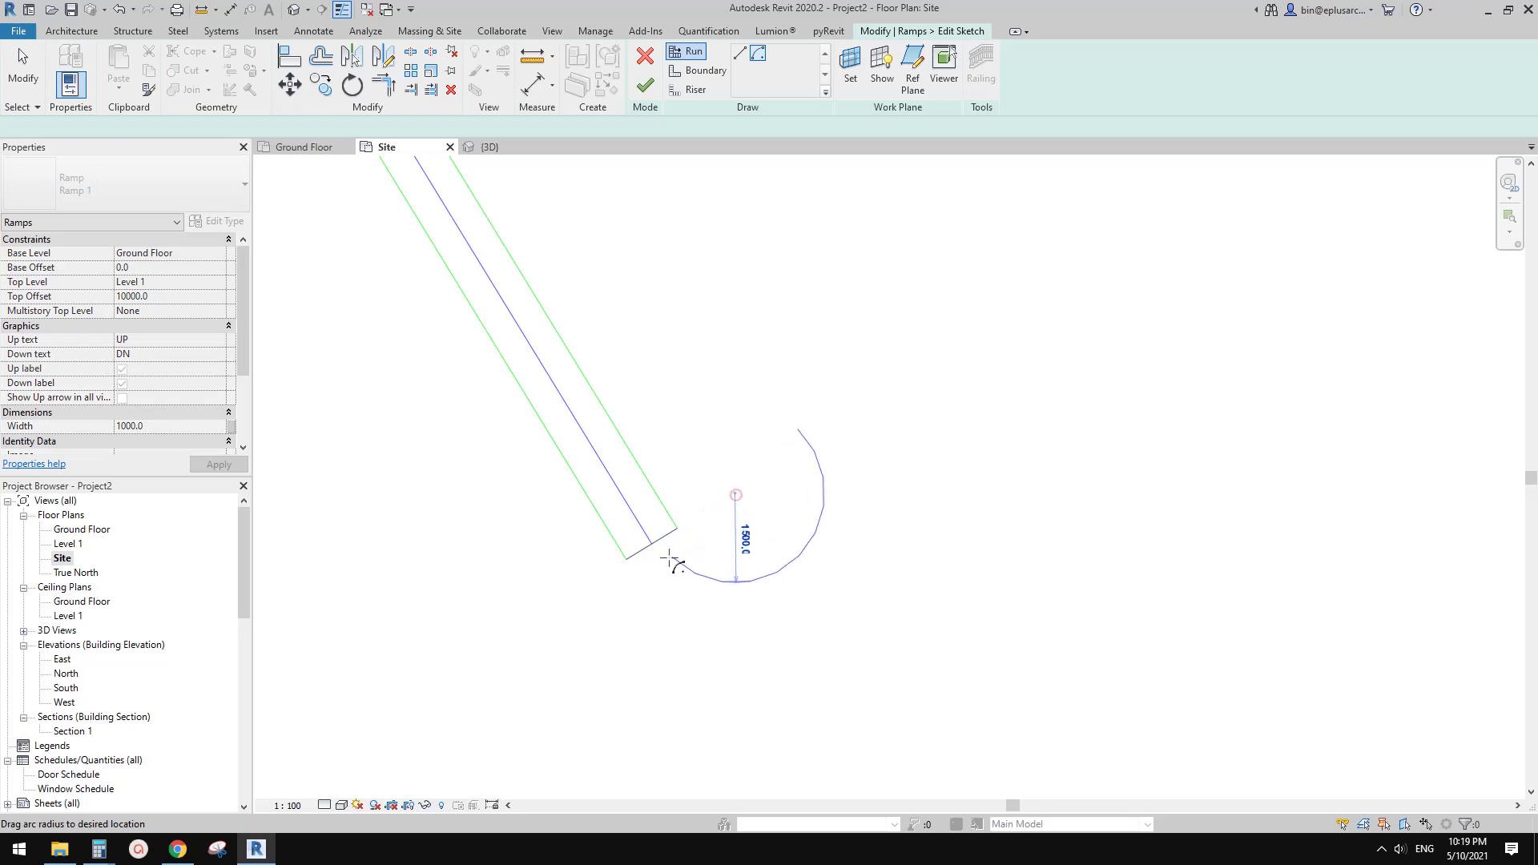
click(655, 547)
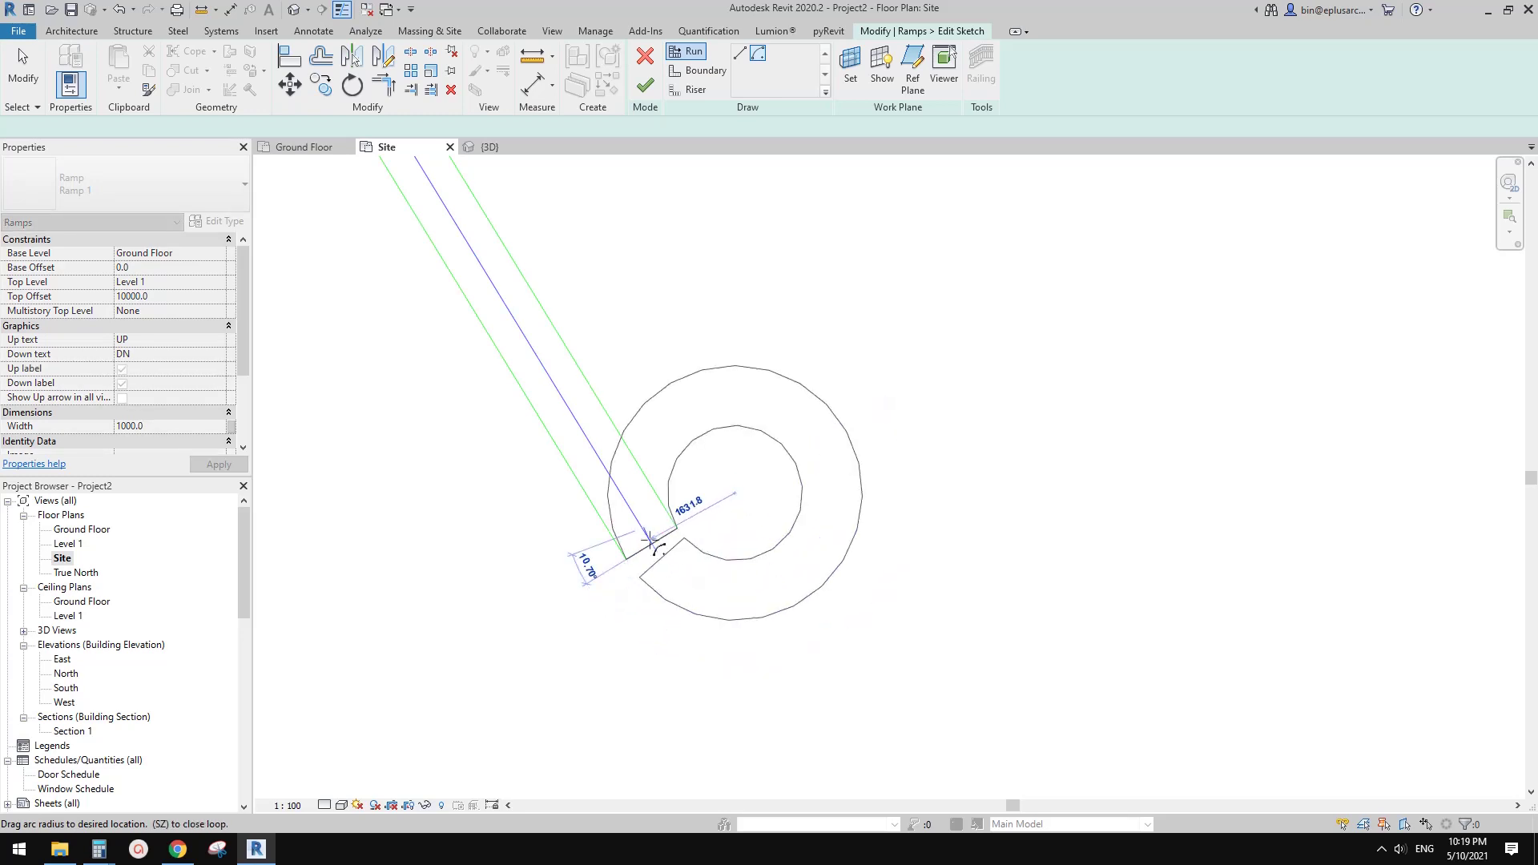
middle_drag(845, 535, 839, 525)
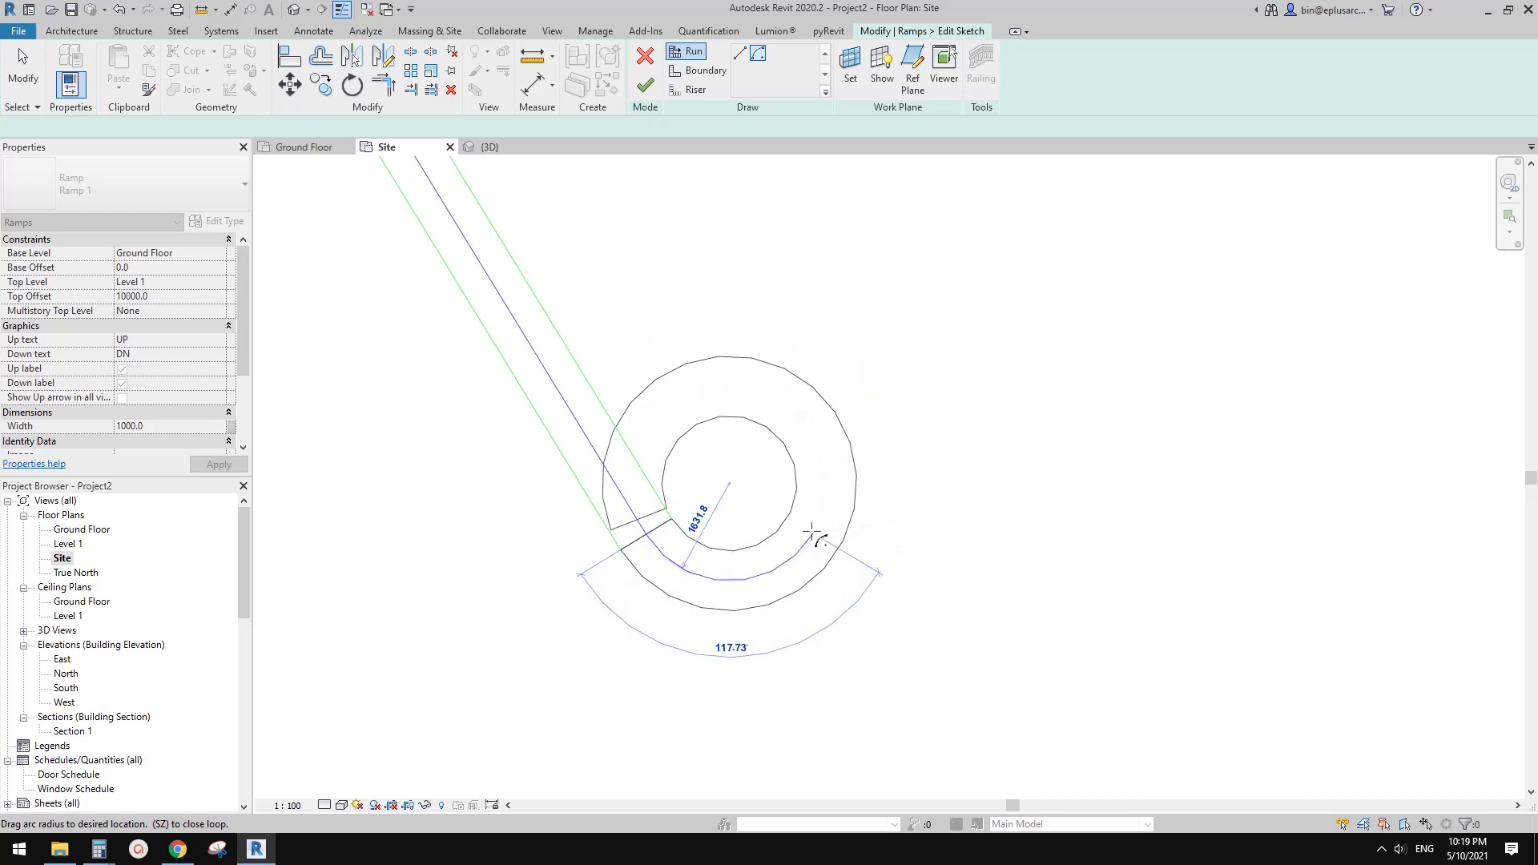
click(821, 511)
middle_drag(800, 553, 721, 566)
Sketch a straight run about 10100 mm long from the lower arc's free end, heading up to the right, and compare it with the browser's site plan.
click(739, 54)
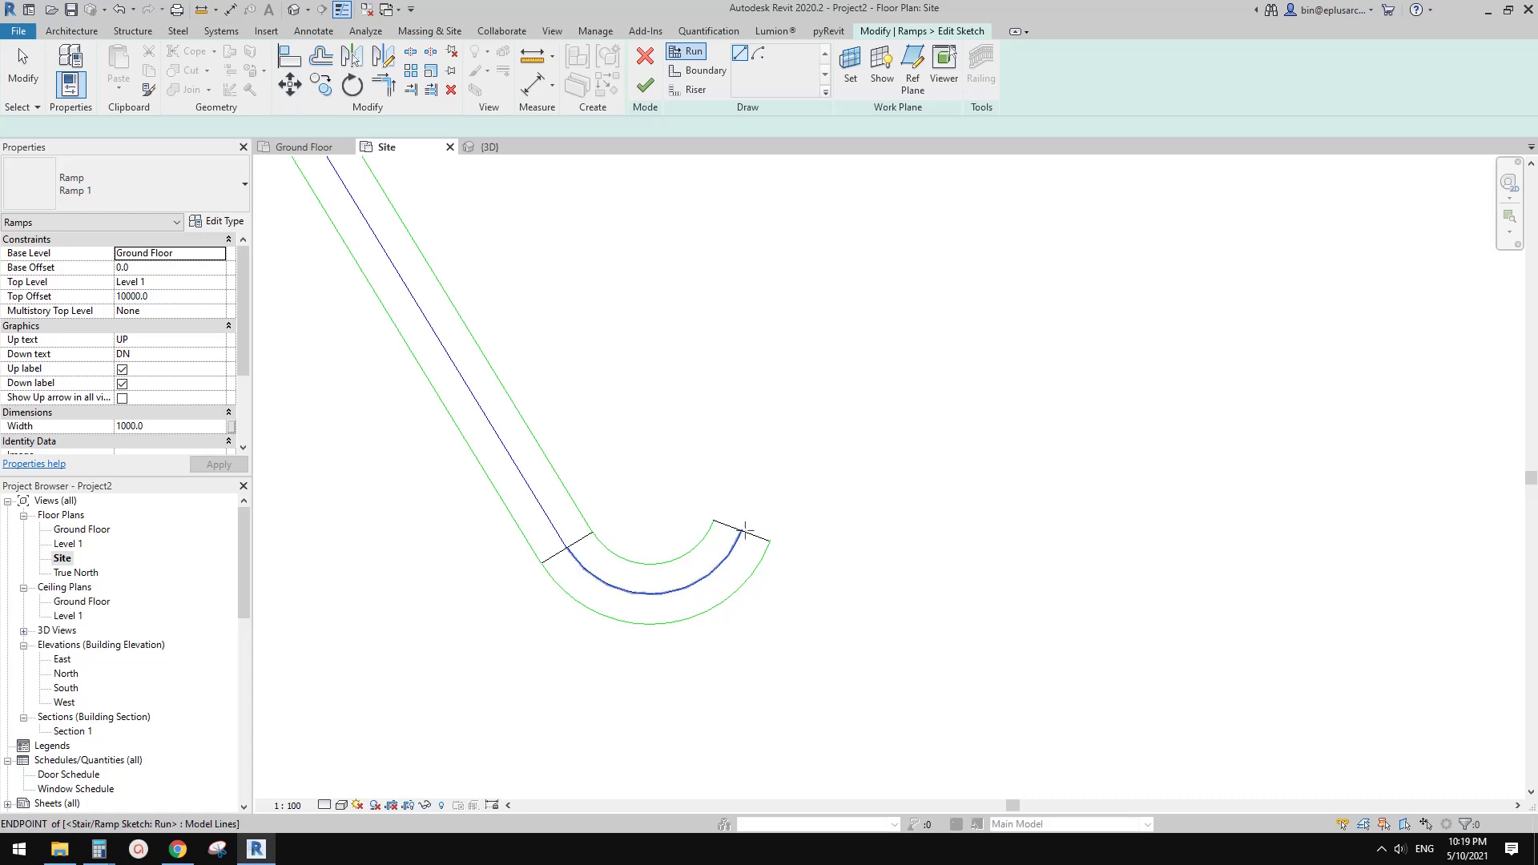
scroll(745, 529, up, 2)
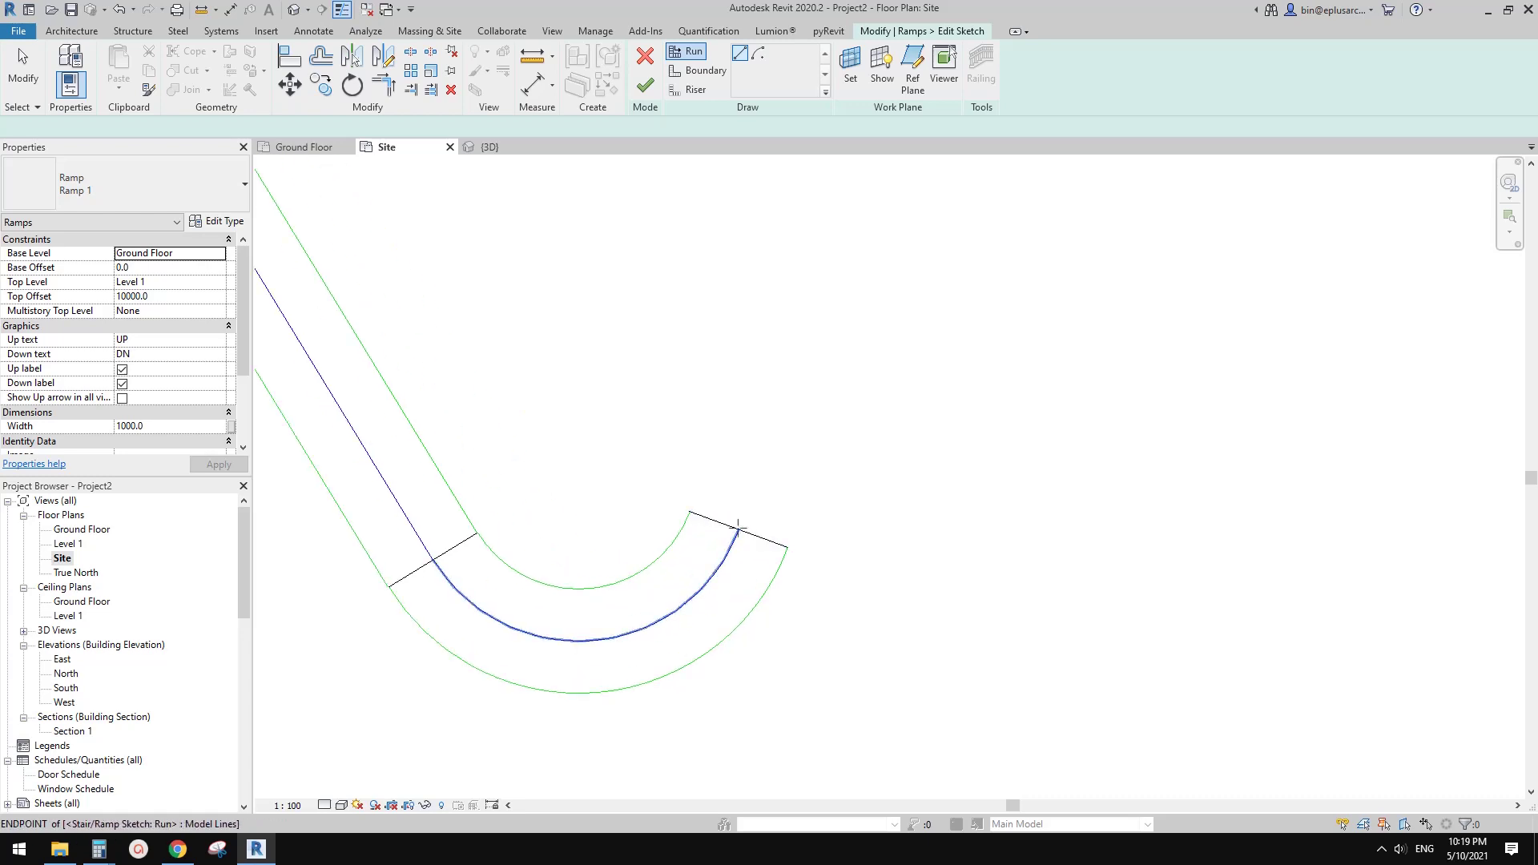
scroll(738, 527, up, 1)
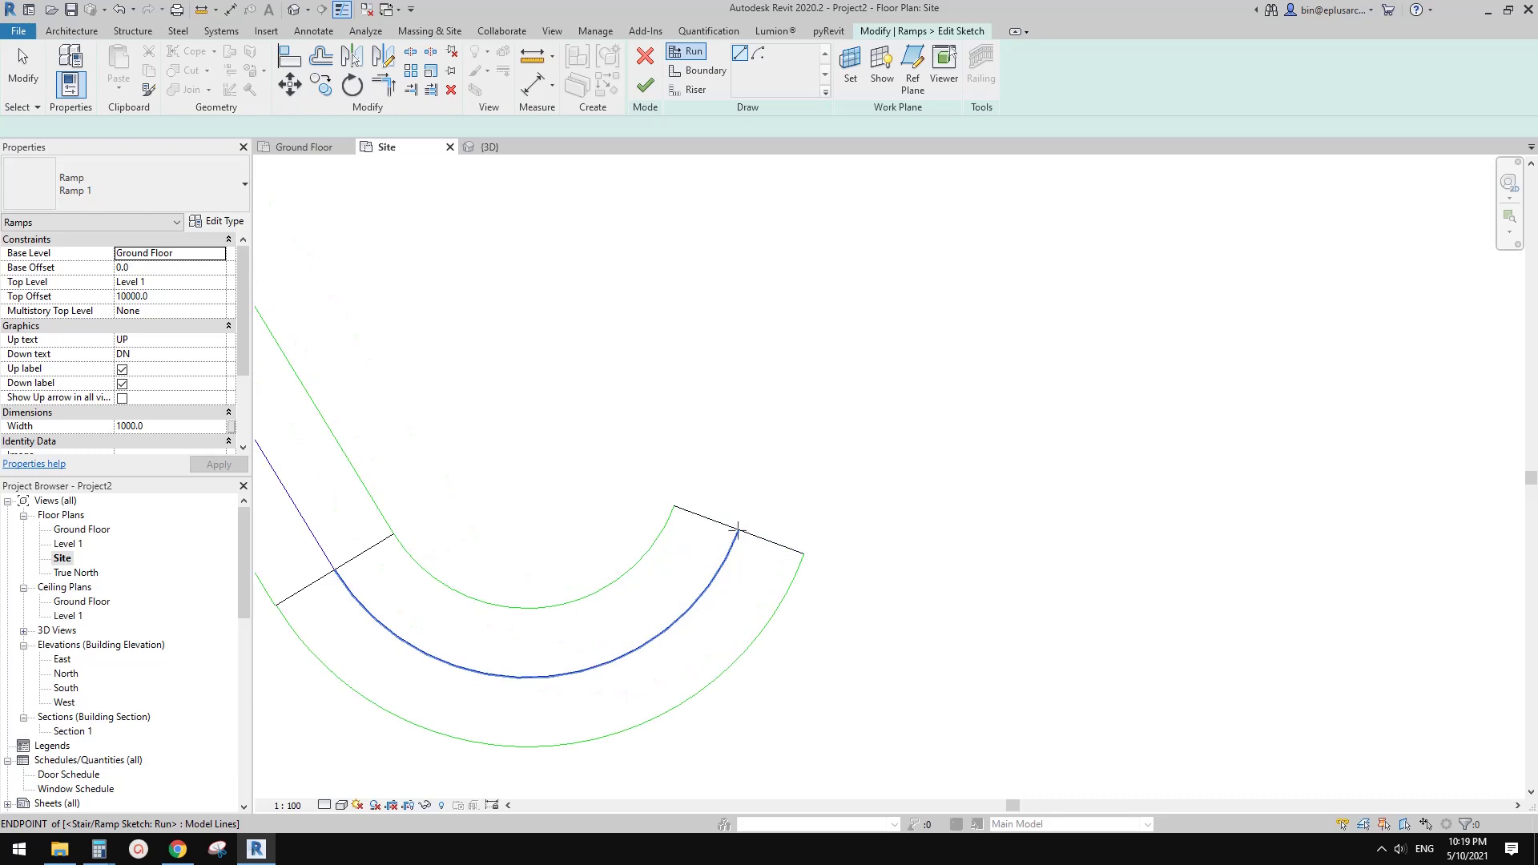
click(738, 527)
scroll(753, 524, down, 4)
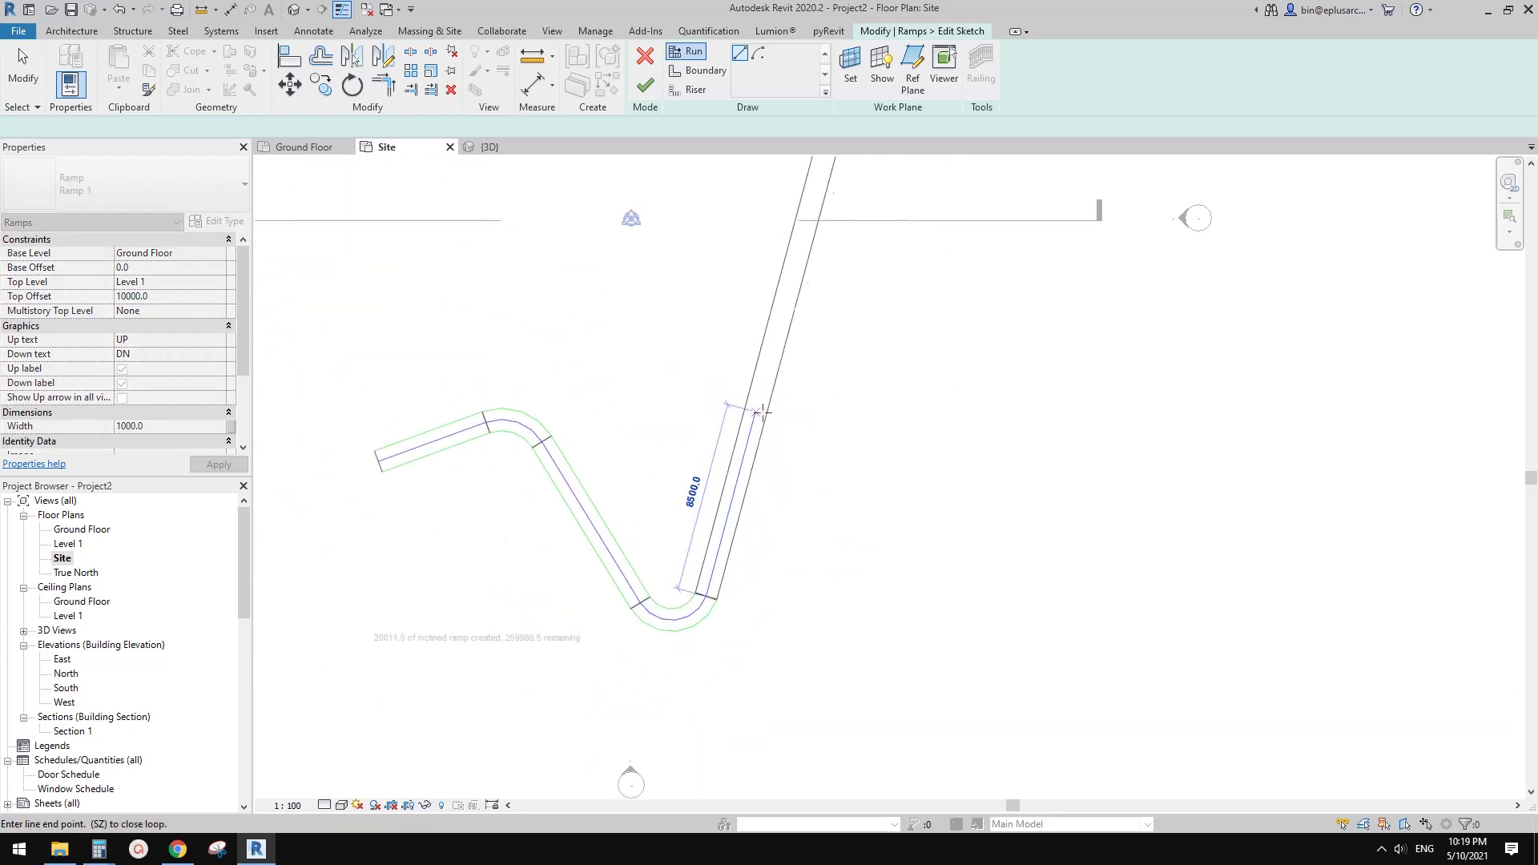
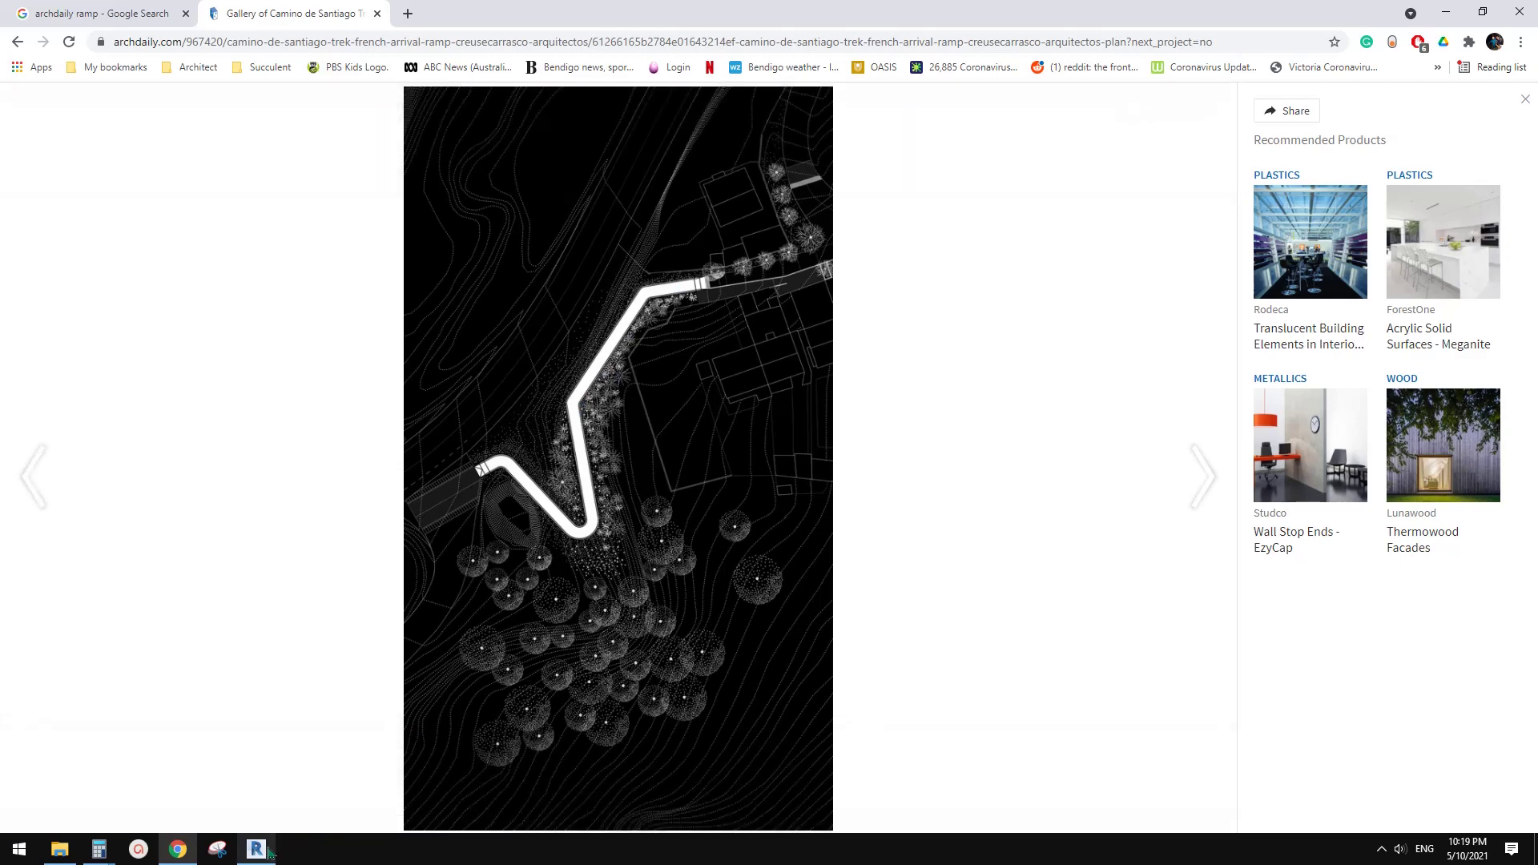
click(257, 849)
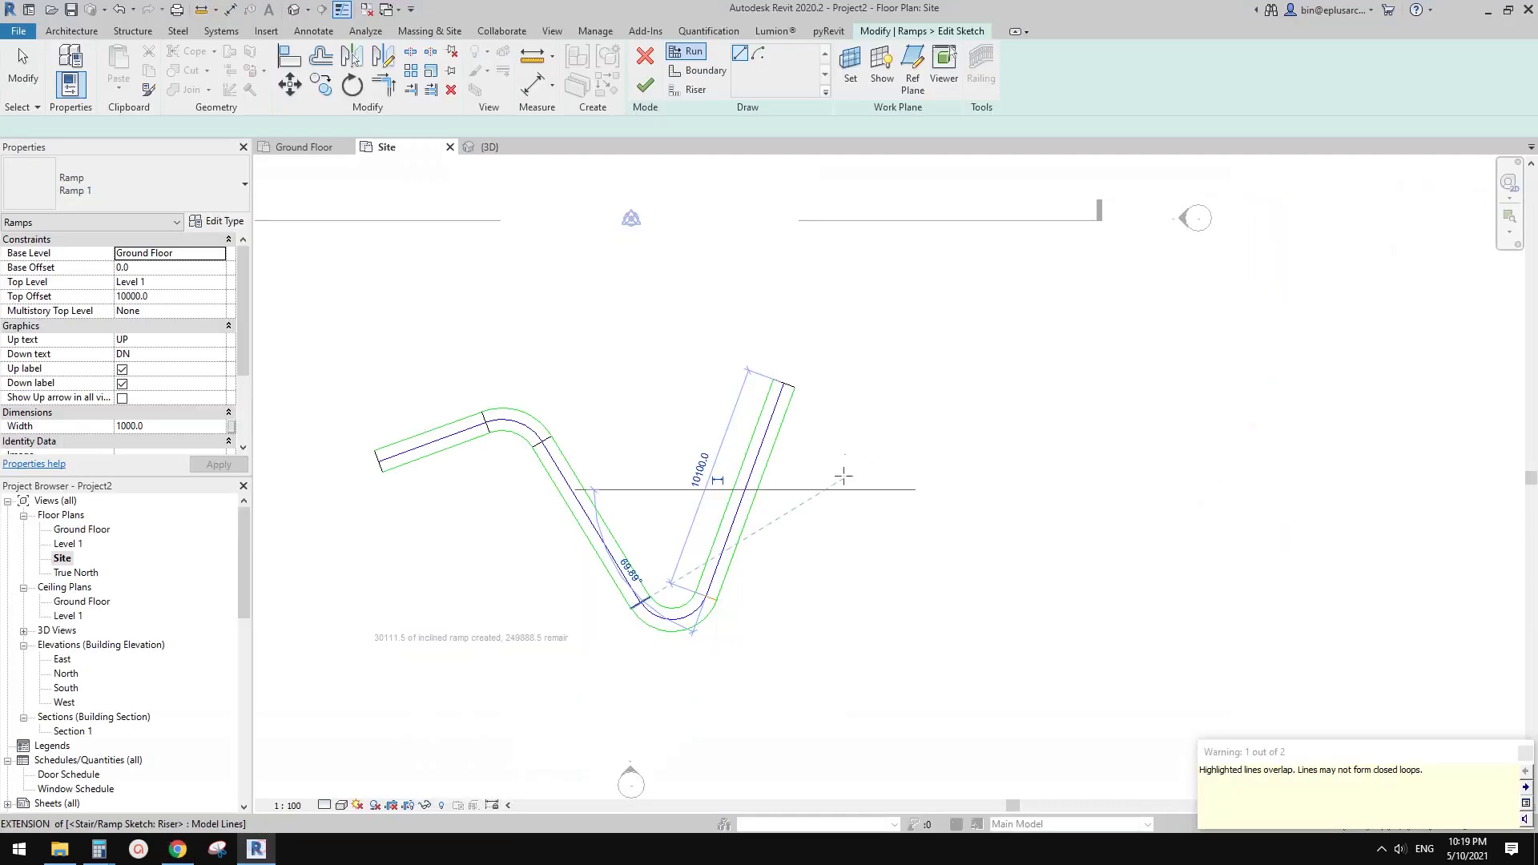
Add an arc run of about 619 mm radius and 56° sweep, curving right from the upper end of the 10100 mm run.
scroll(665, 353, up, 5)
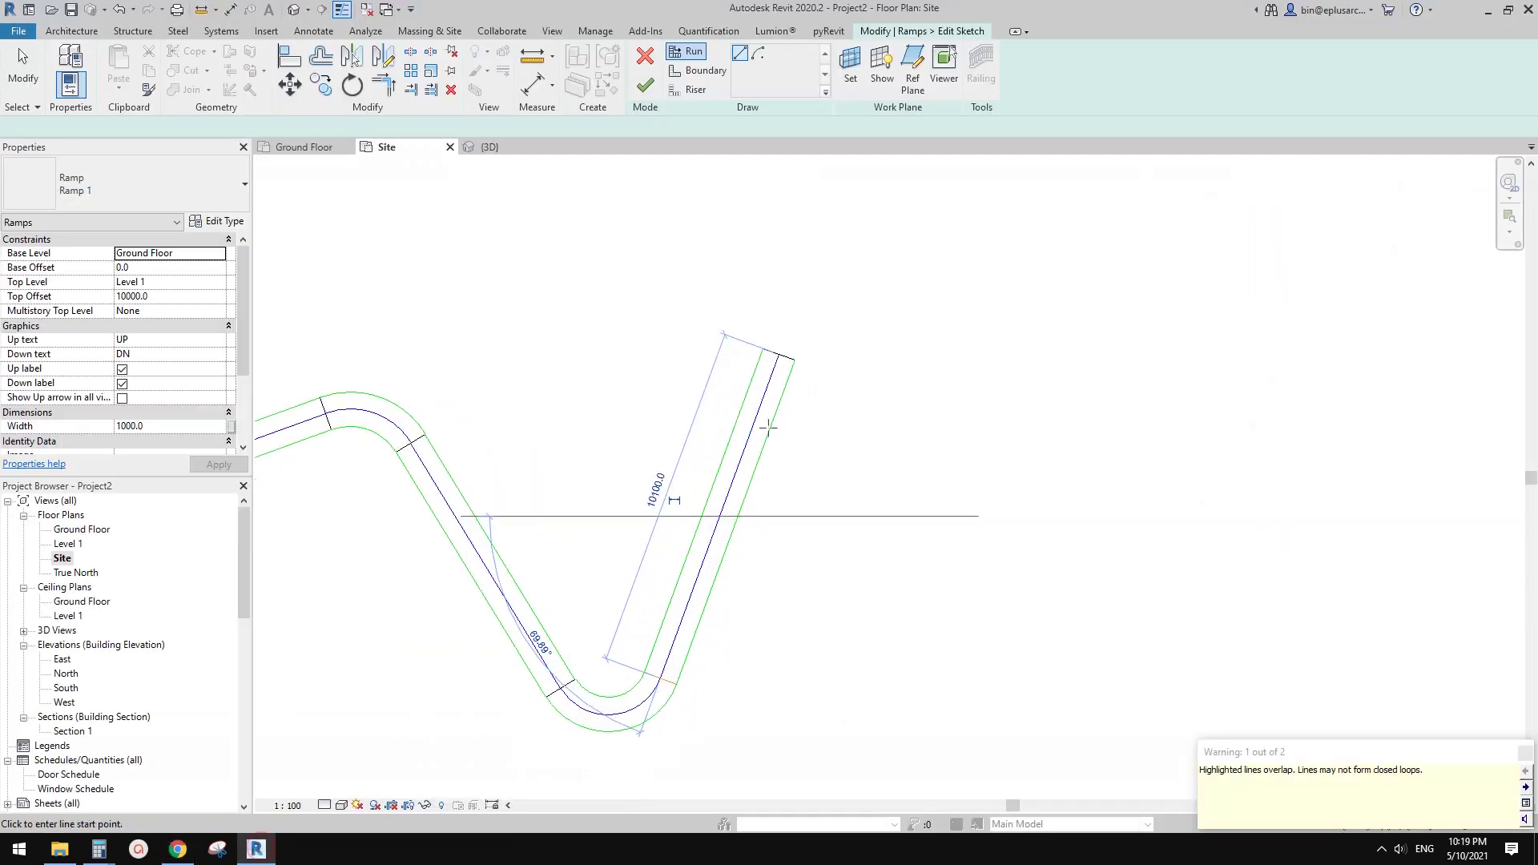
click(756, 56)
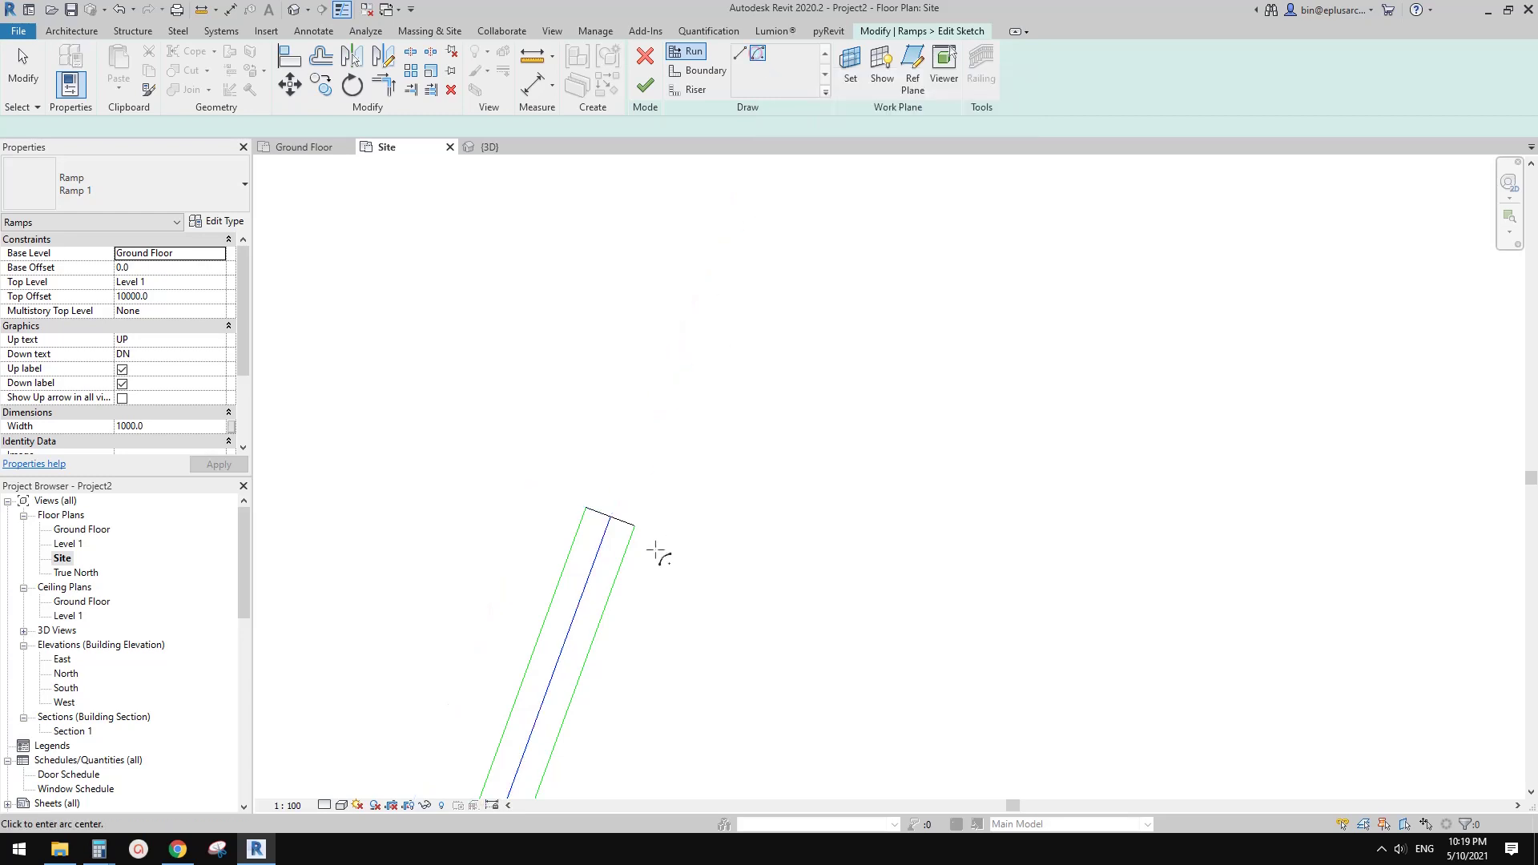
scroll(628, 510, up, 2)
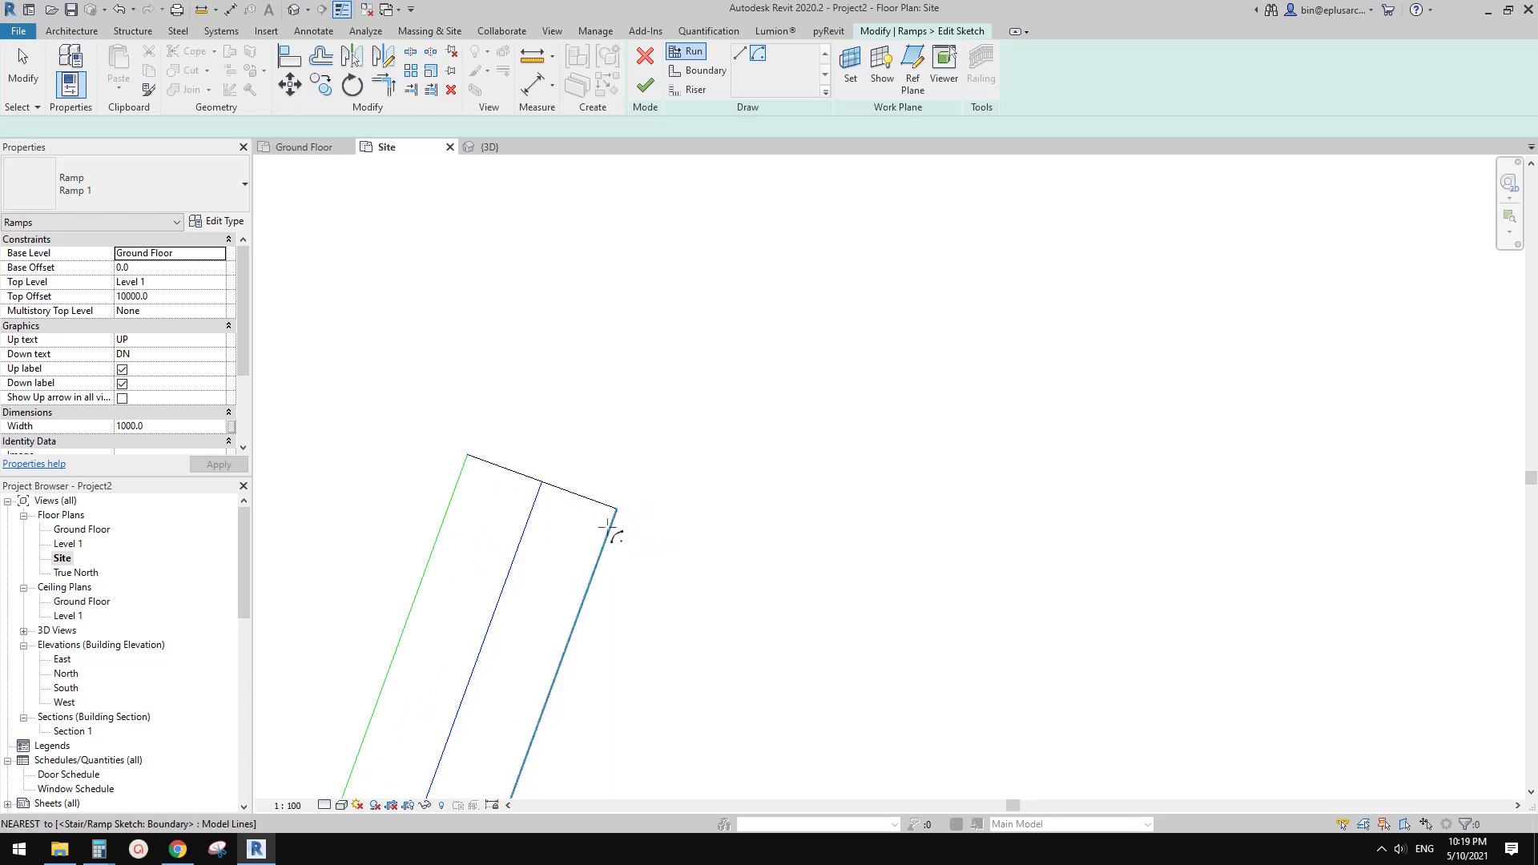
click(634, 515)
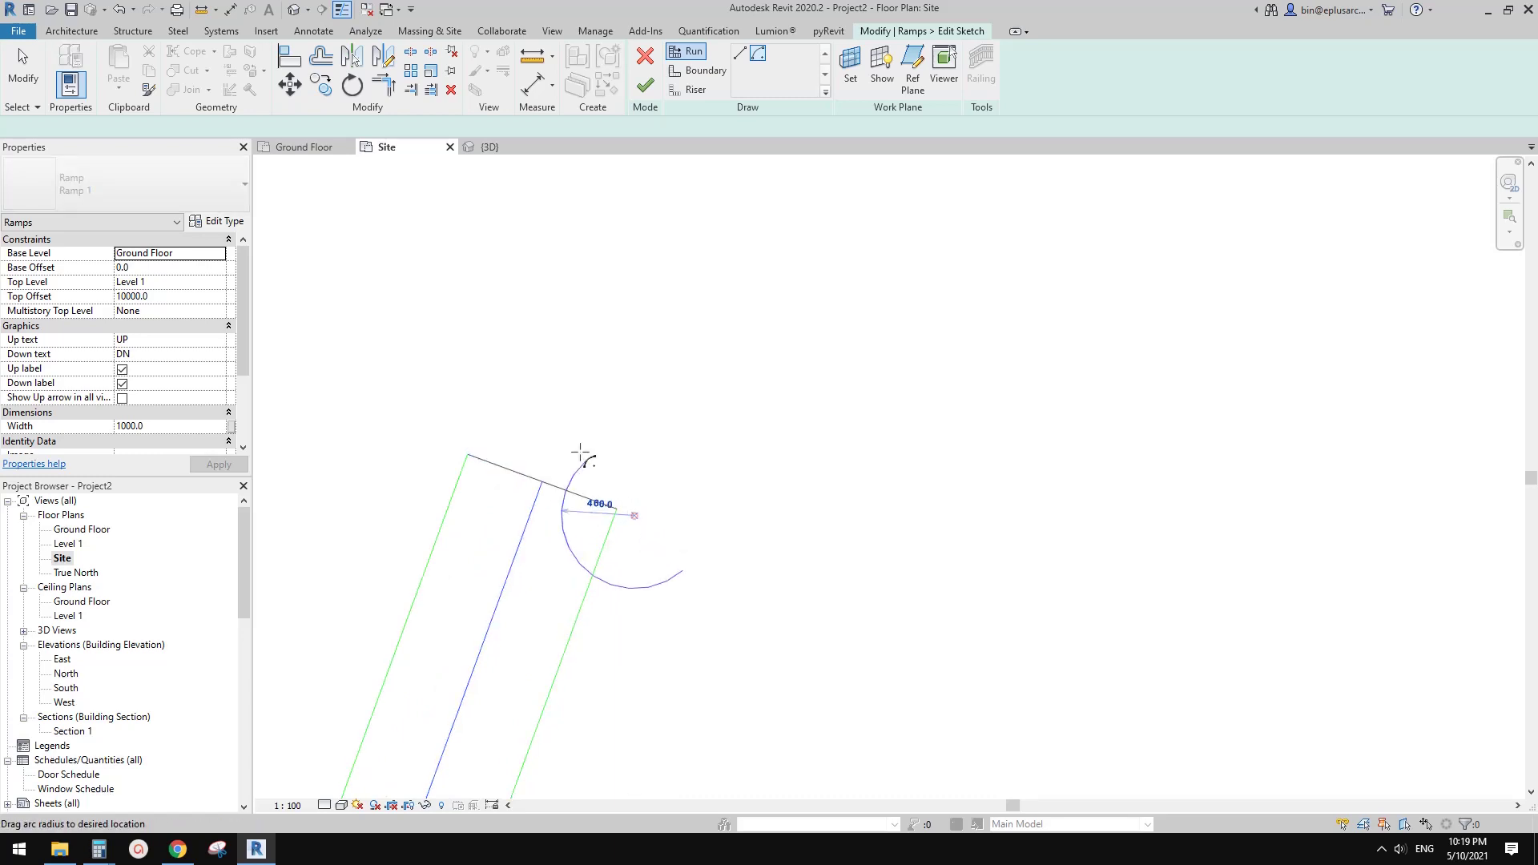
click(542, 484)
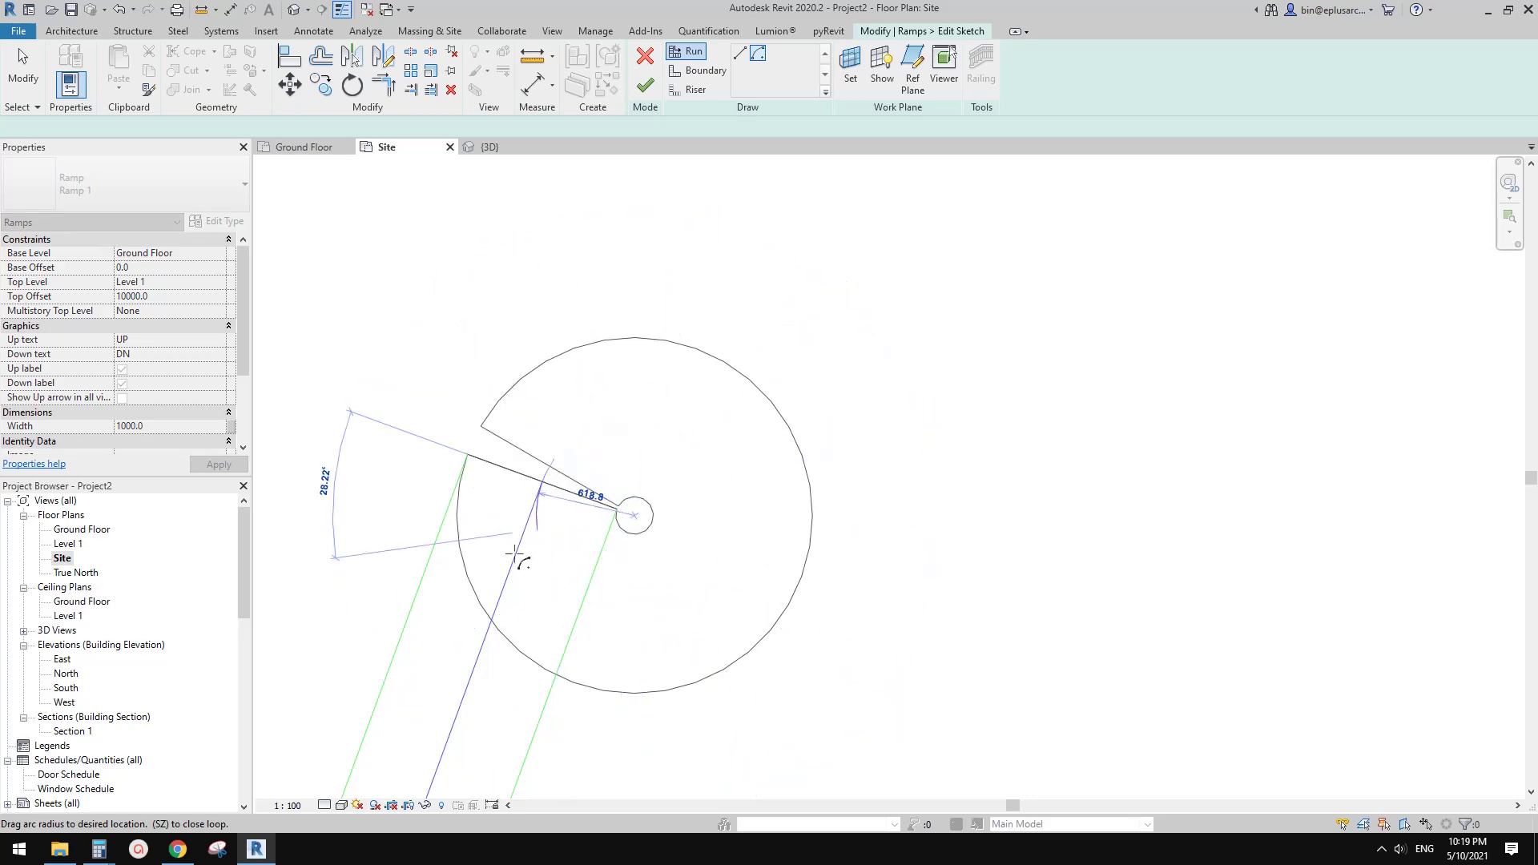
click(579, 394)
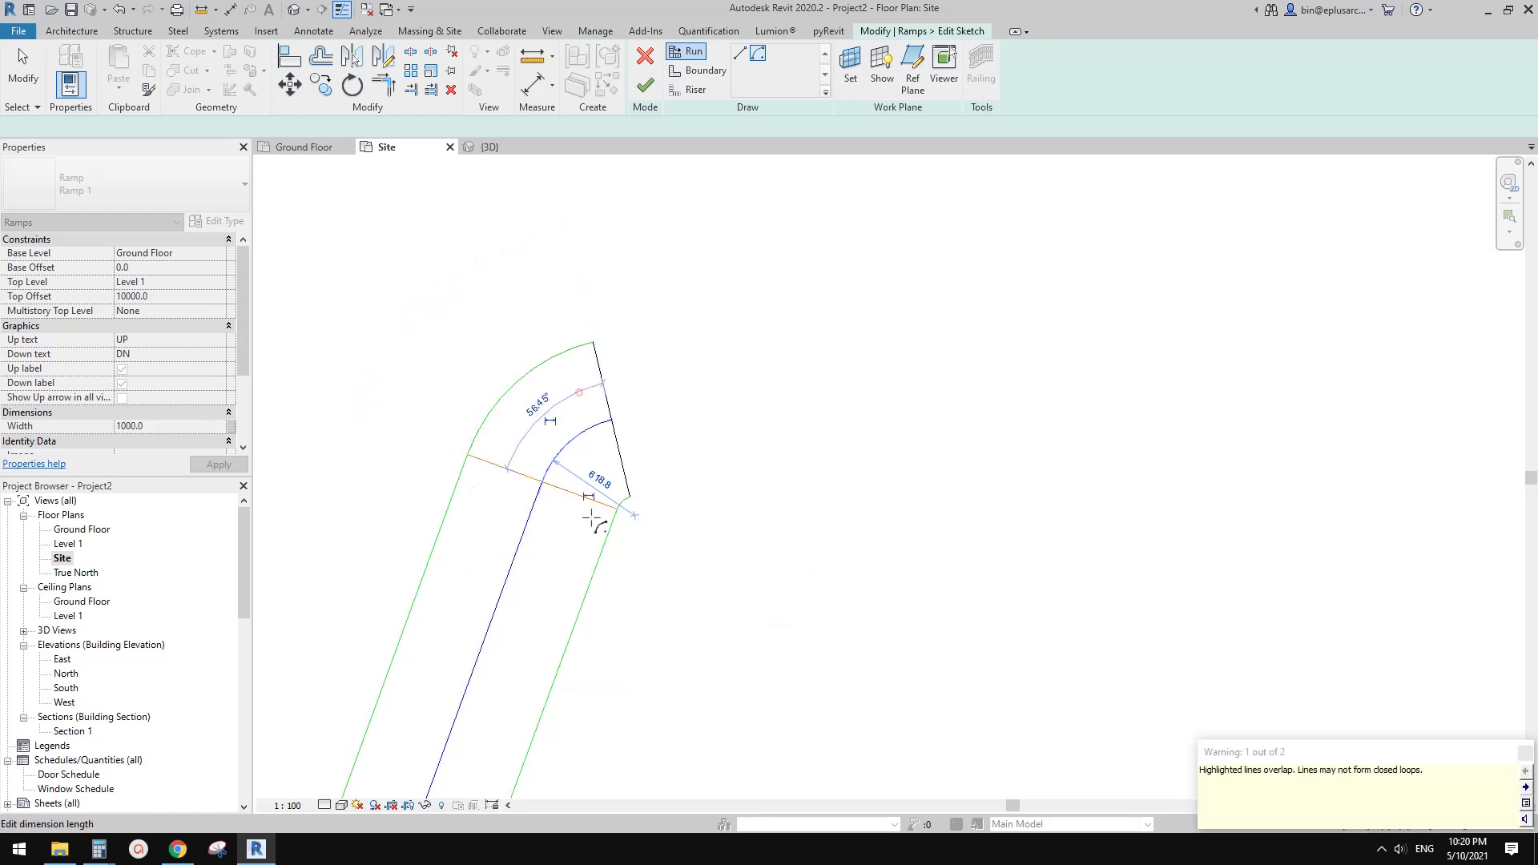
Check the browser's site plan and, in Revit, shorten the small arc run to a sweep of about 32°.
click(179, 854)
click(257, 851)
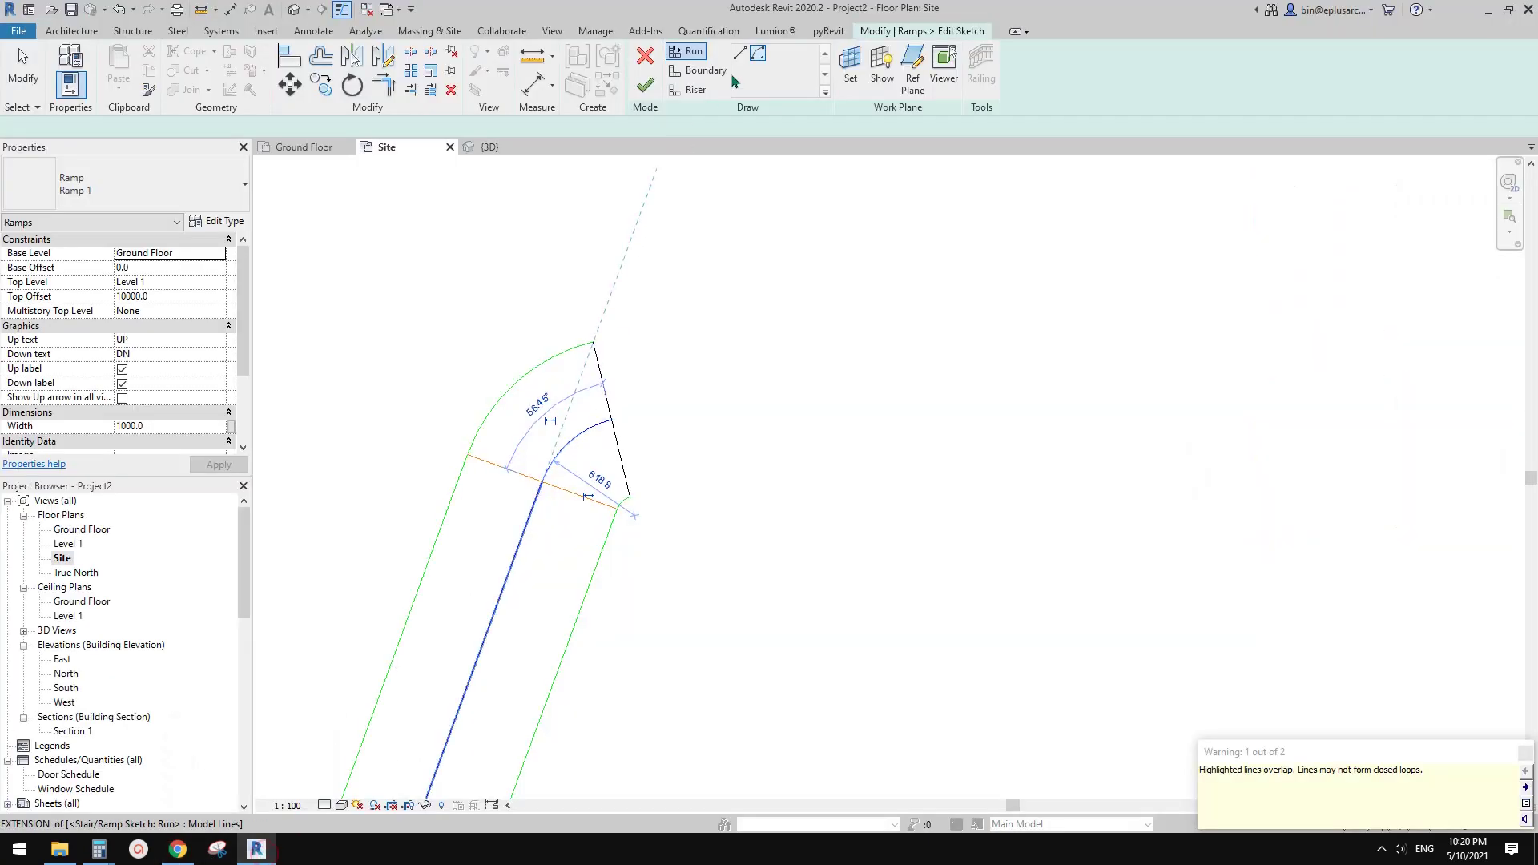
click(598, 426)
scroll(622, 418, up, 1)
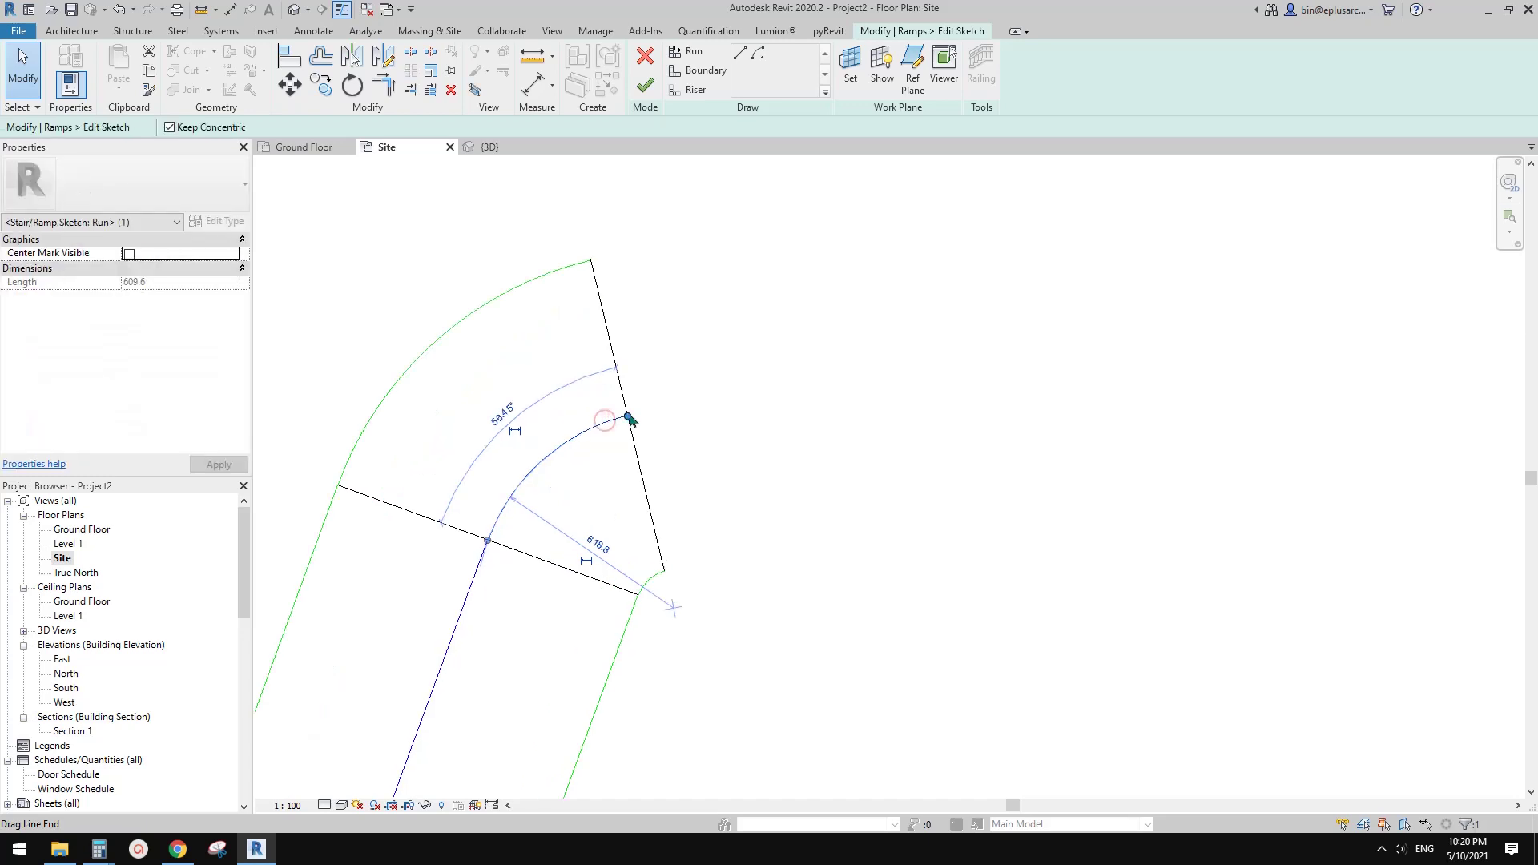
drag(625, 415, 550, 455)
scroll(550, 497, down, 3)
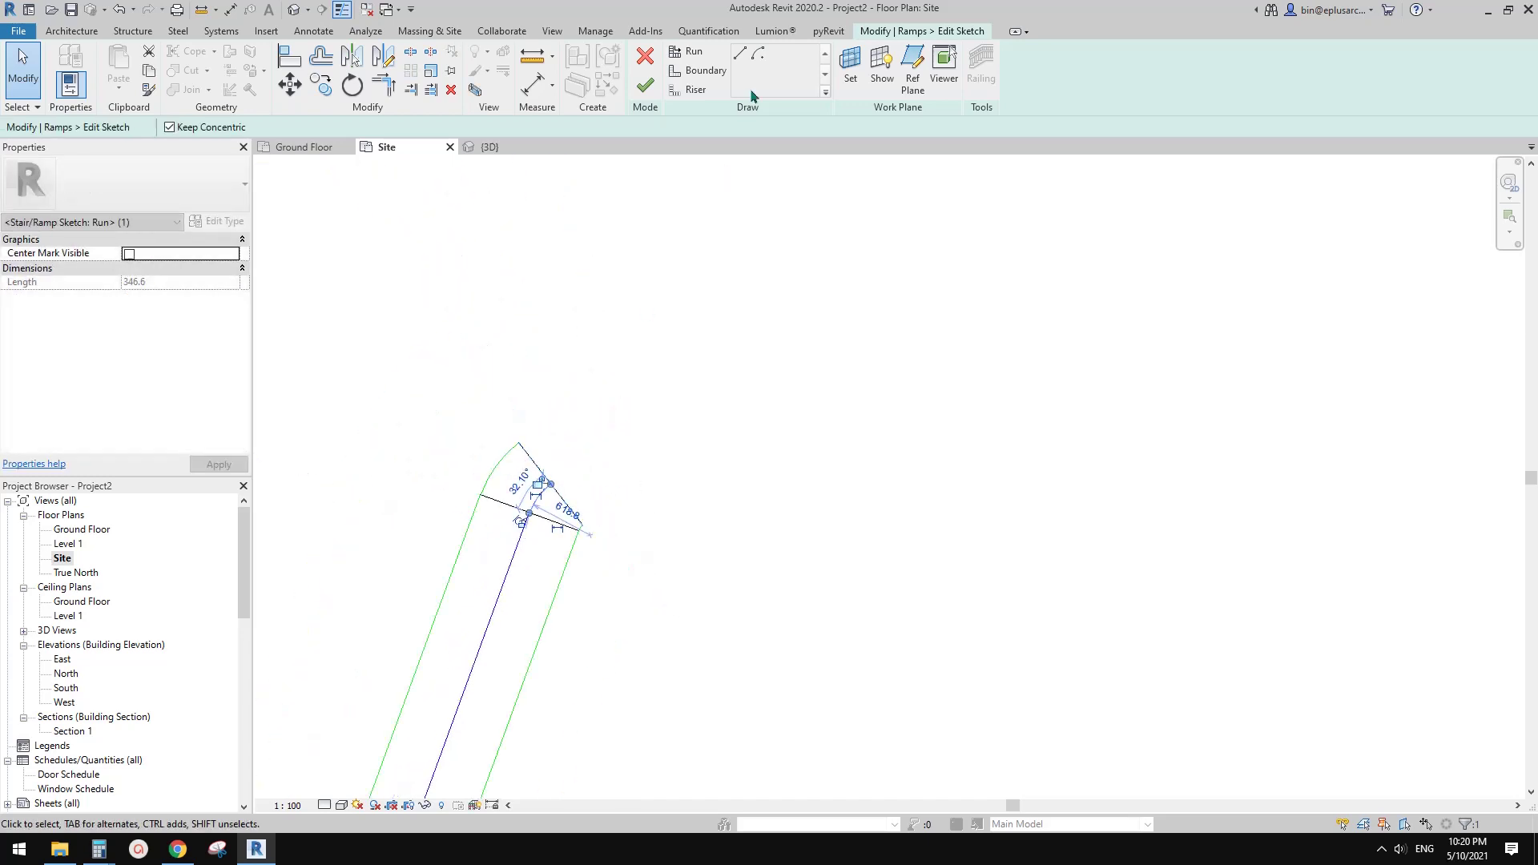
Sketch a straight run about 7200 mm long from the shortened arc's centerline endpoint, tangent to the arc and heading up to the right.
click(743, 49)
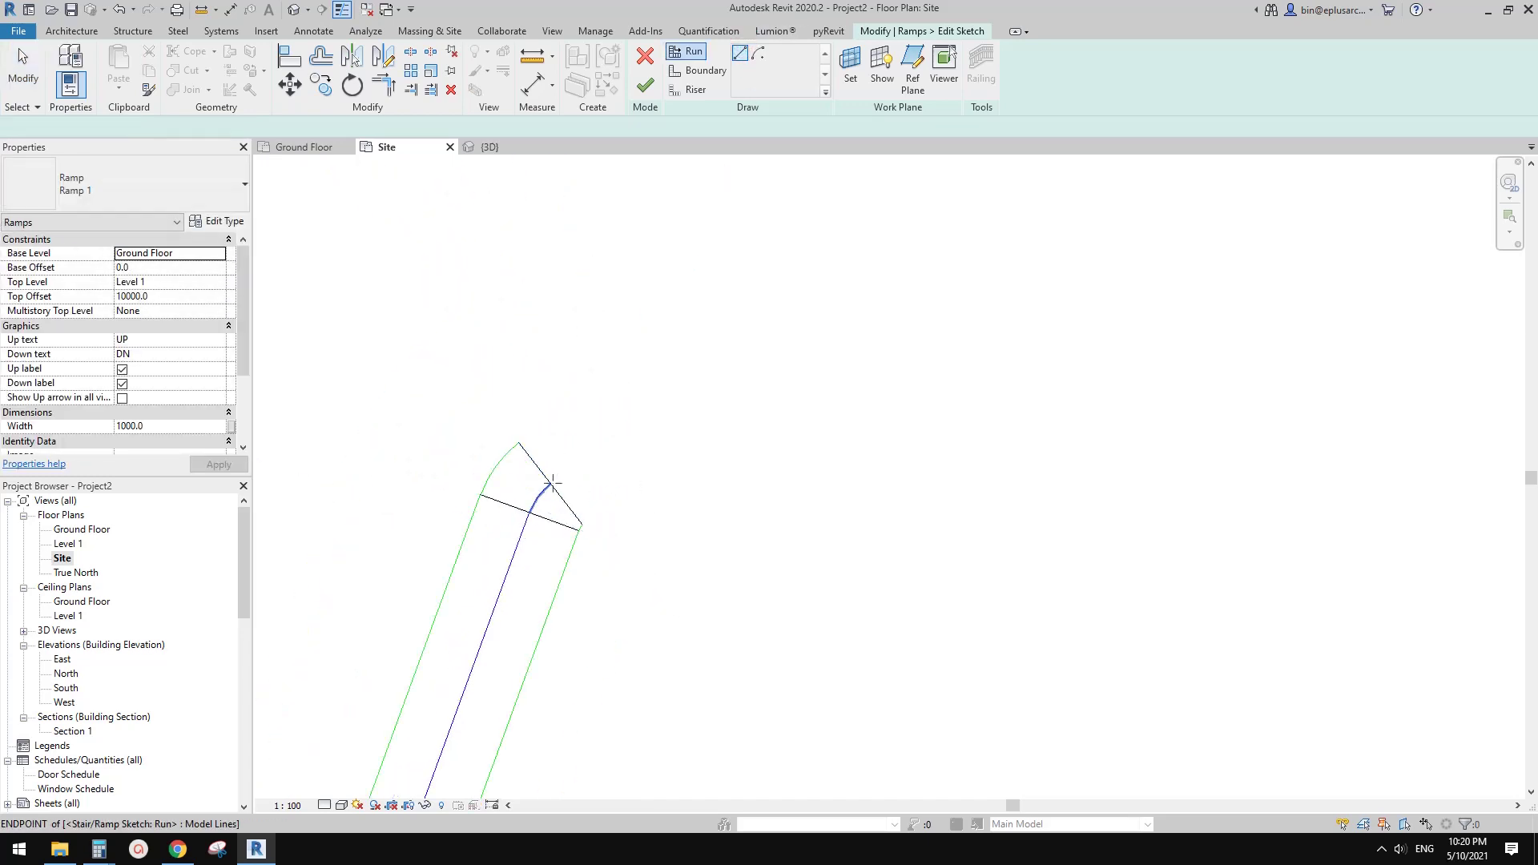
click(550, 484)
scroll(643, 402, down, 3)
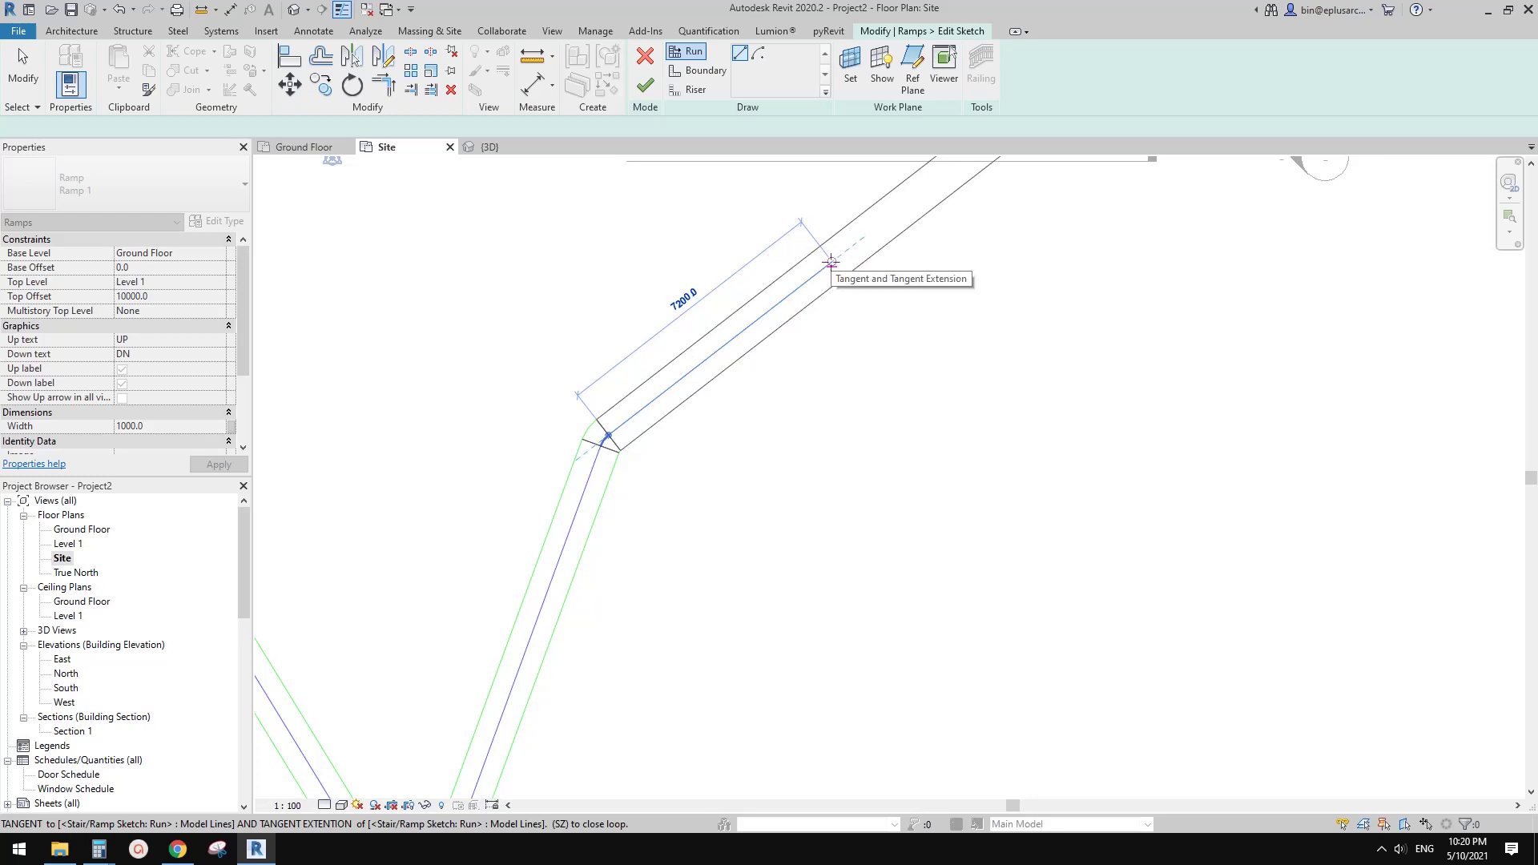
click(830, 261)
scroll(696, 484, down, 2)
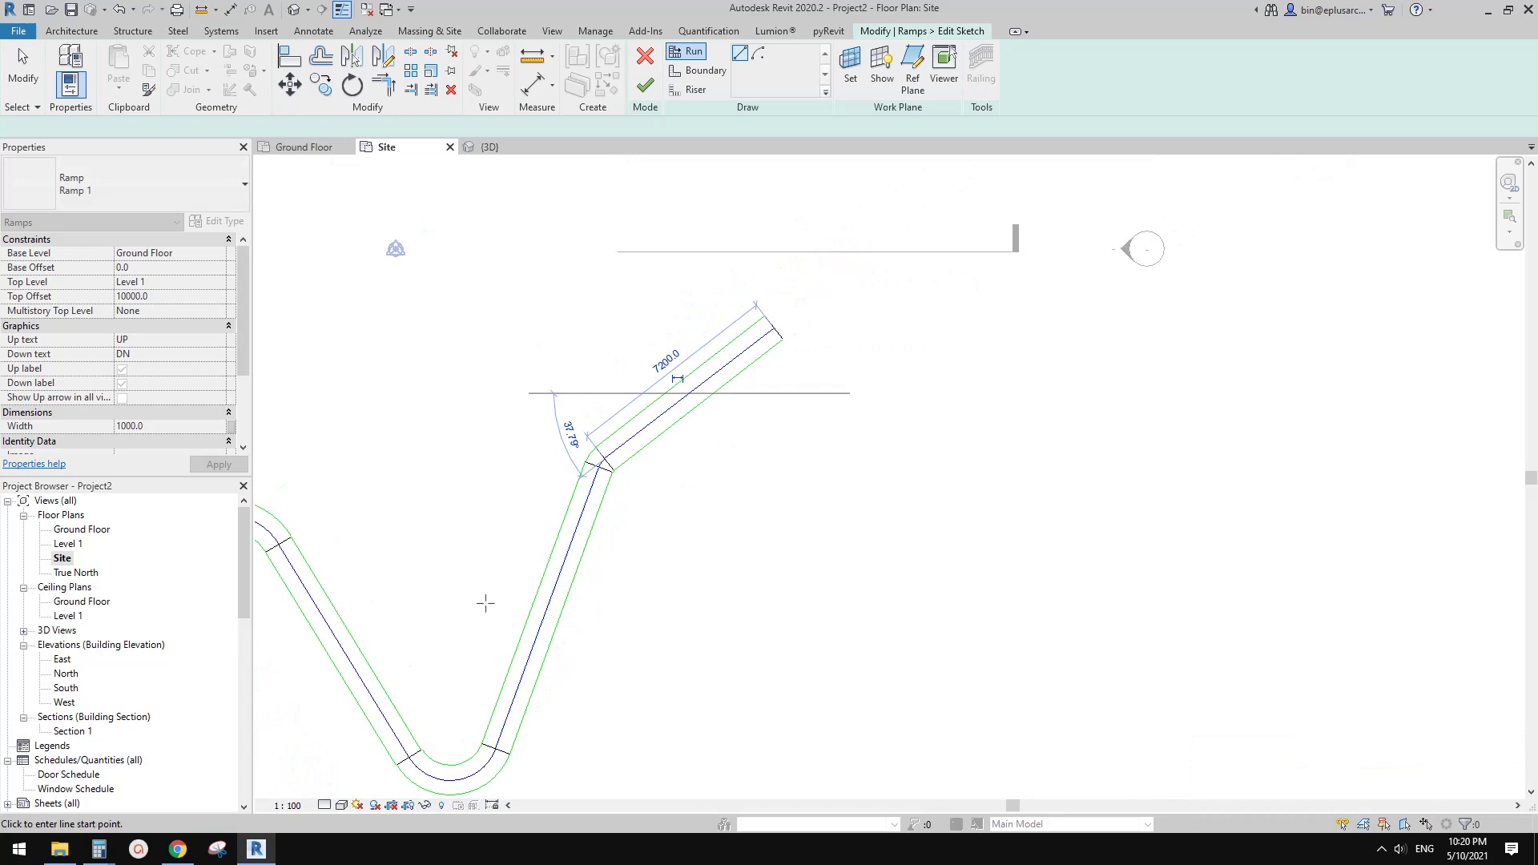
Consult the browser's site plan and, in Revit, add an arc run of about 743 mm radius curving right from the 7200 mm run's upper end.
click(178, 849)
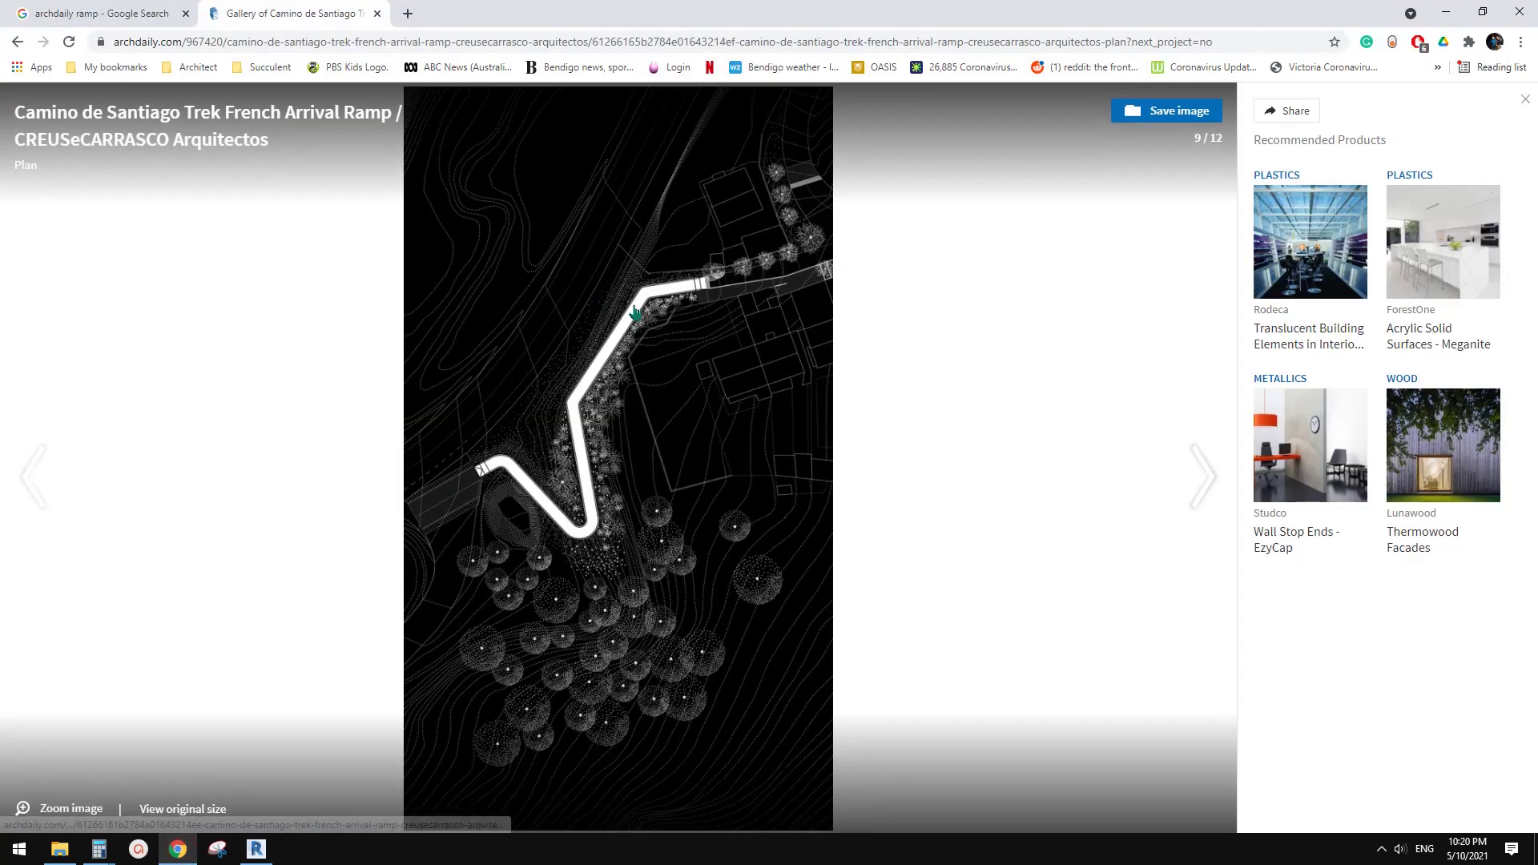
click(256, 849)
scroll(733, 376, up, 3)
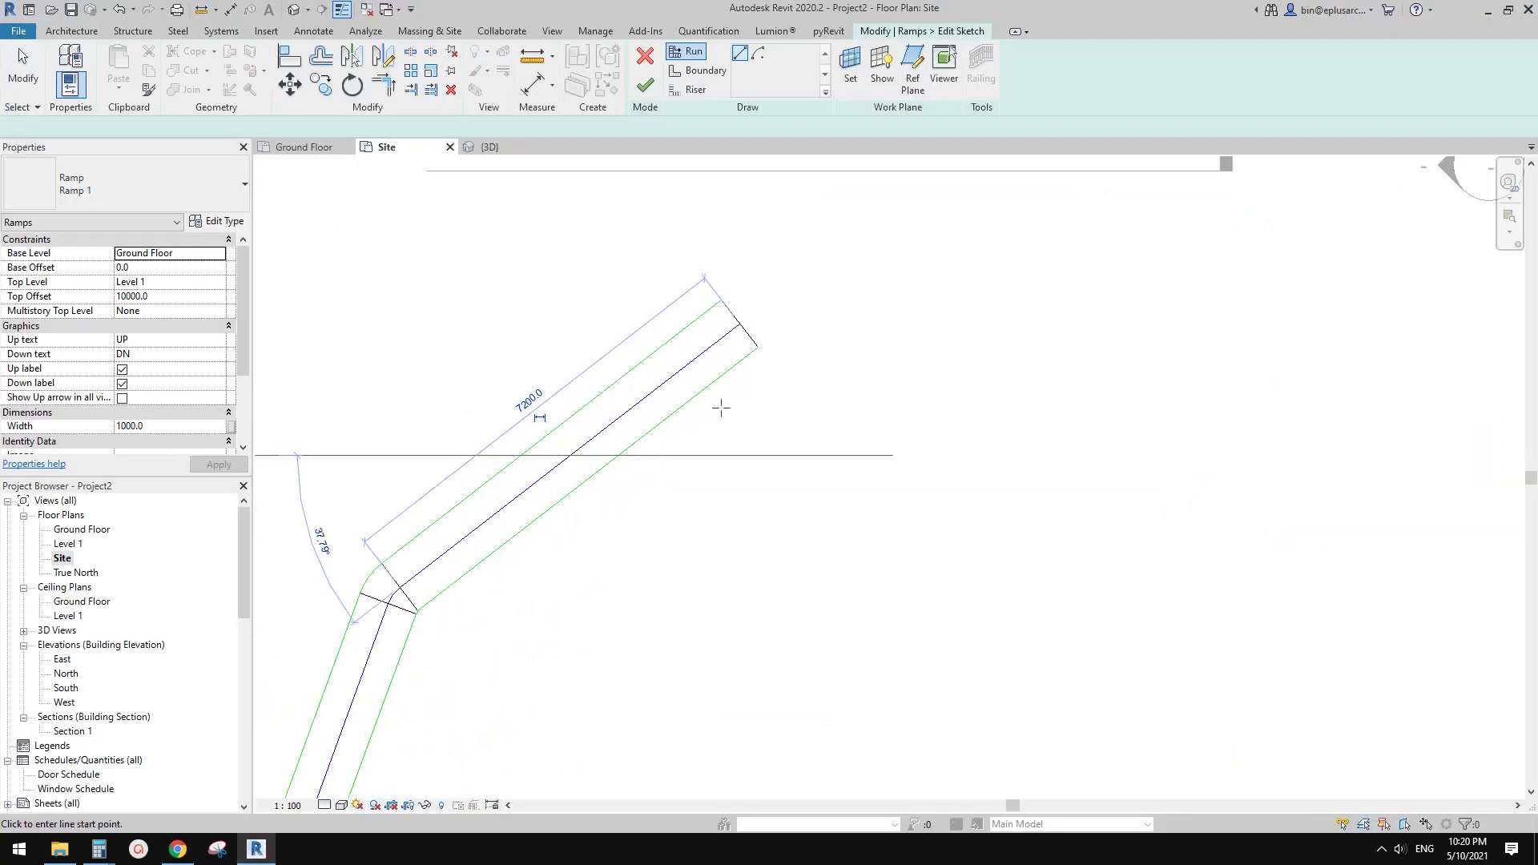
middle_drag(738, 364, 699, 392)
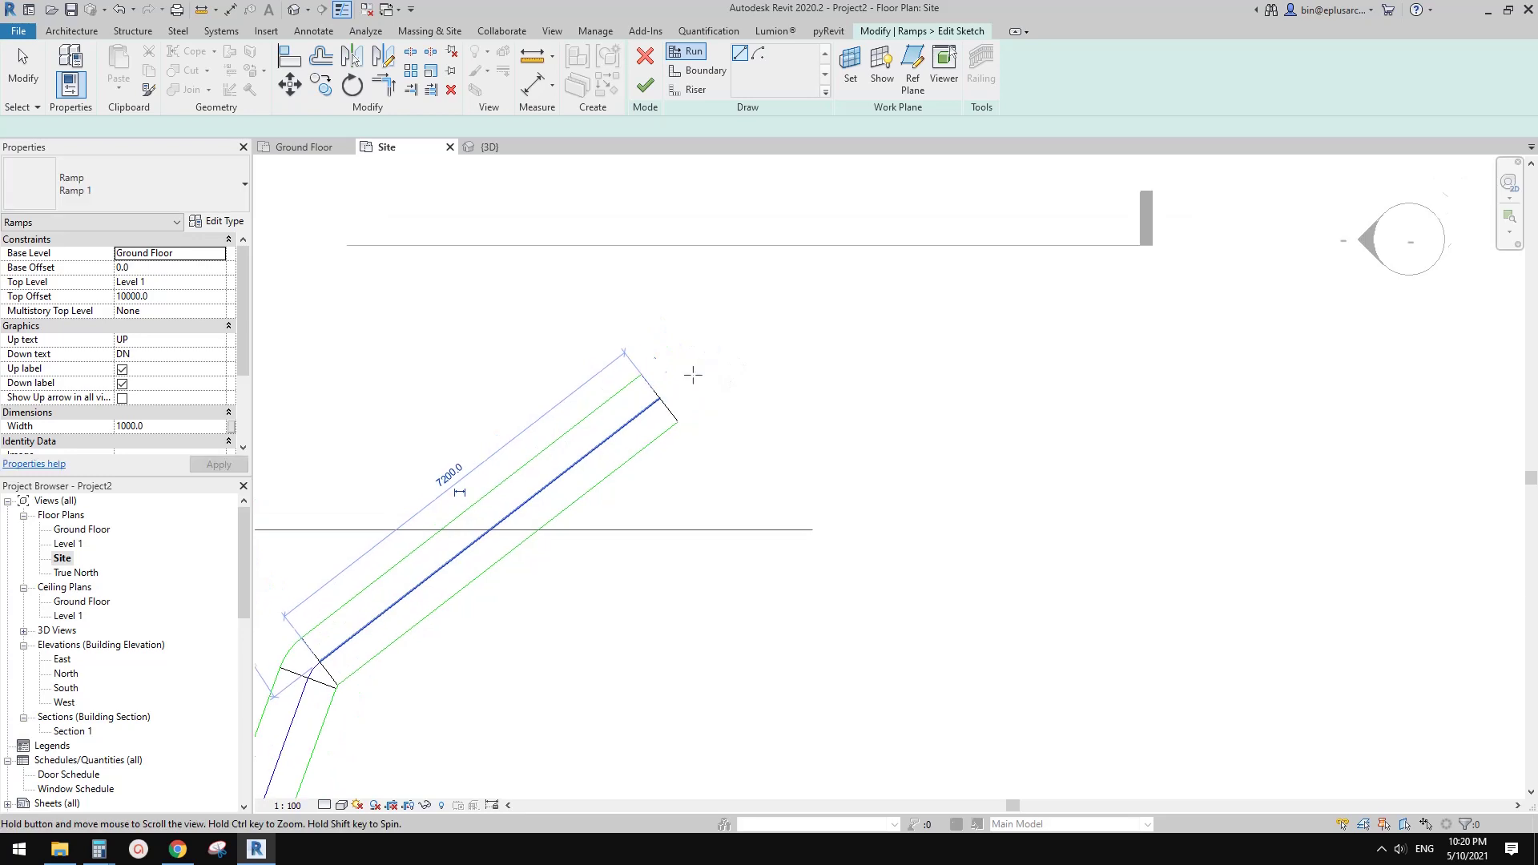
click(759, 61)
scroll(704, 440, up, 2)
scroll(705, 440, up, 1)
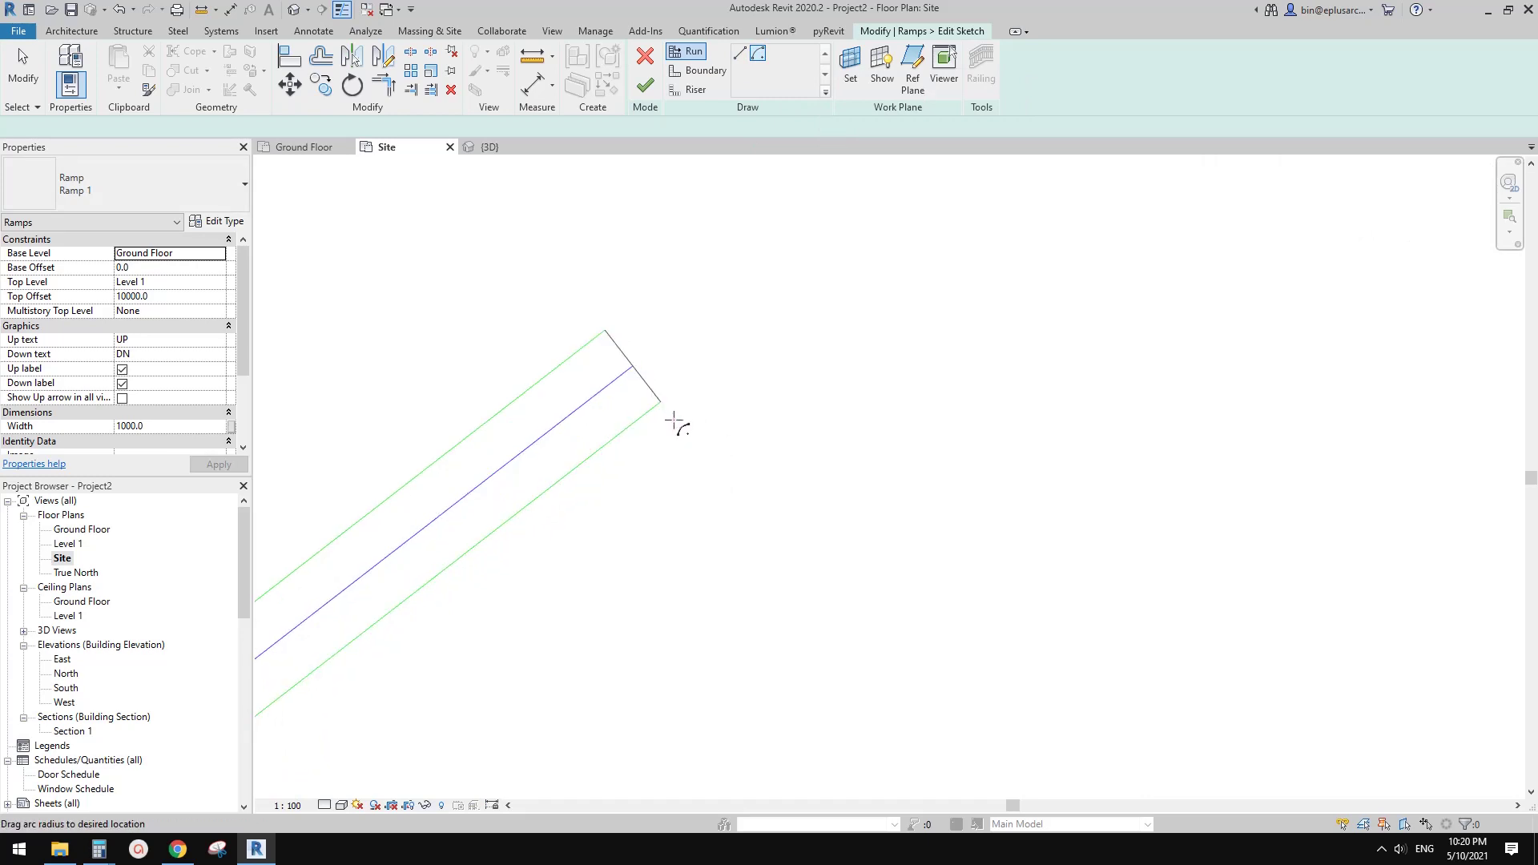
click(675, 421)
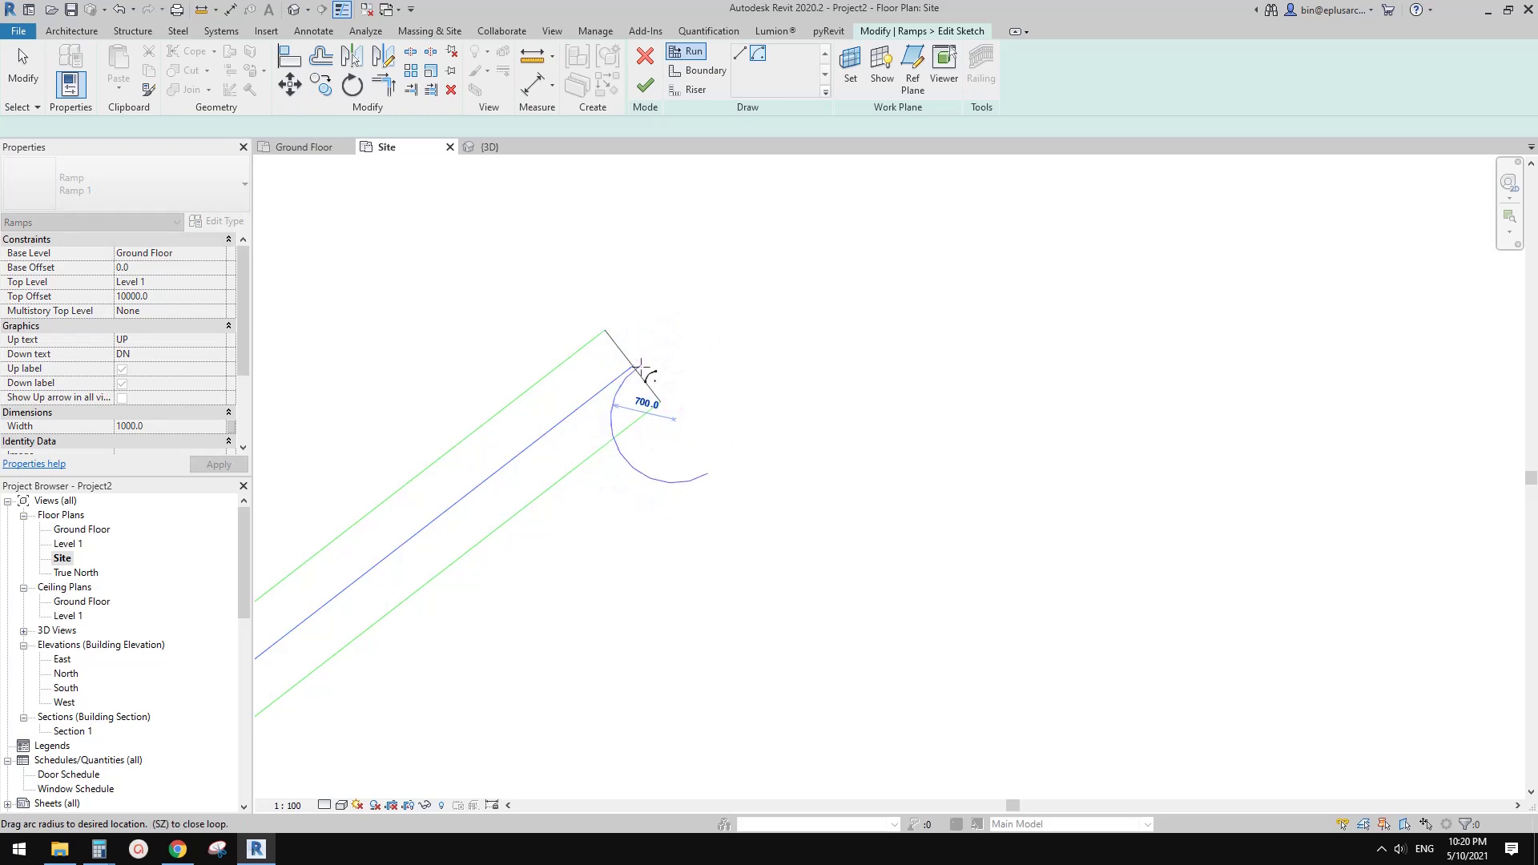
scroll(632, 369, up, 2)
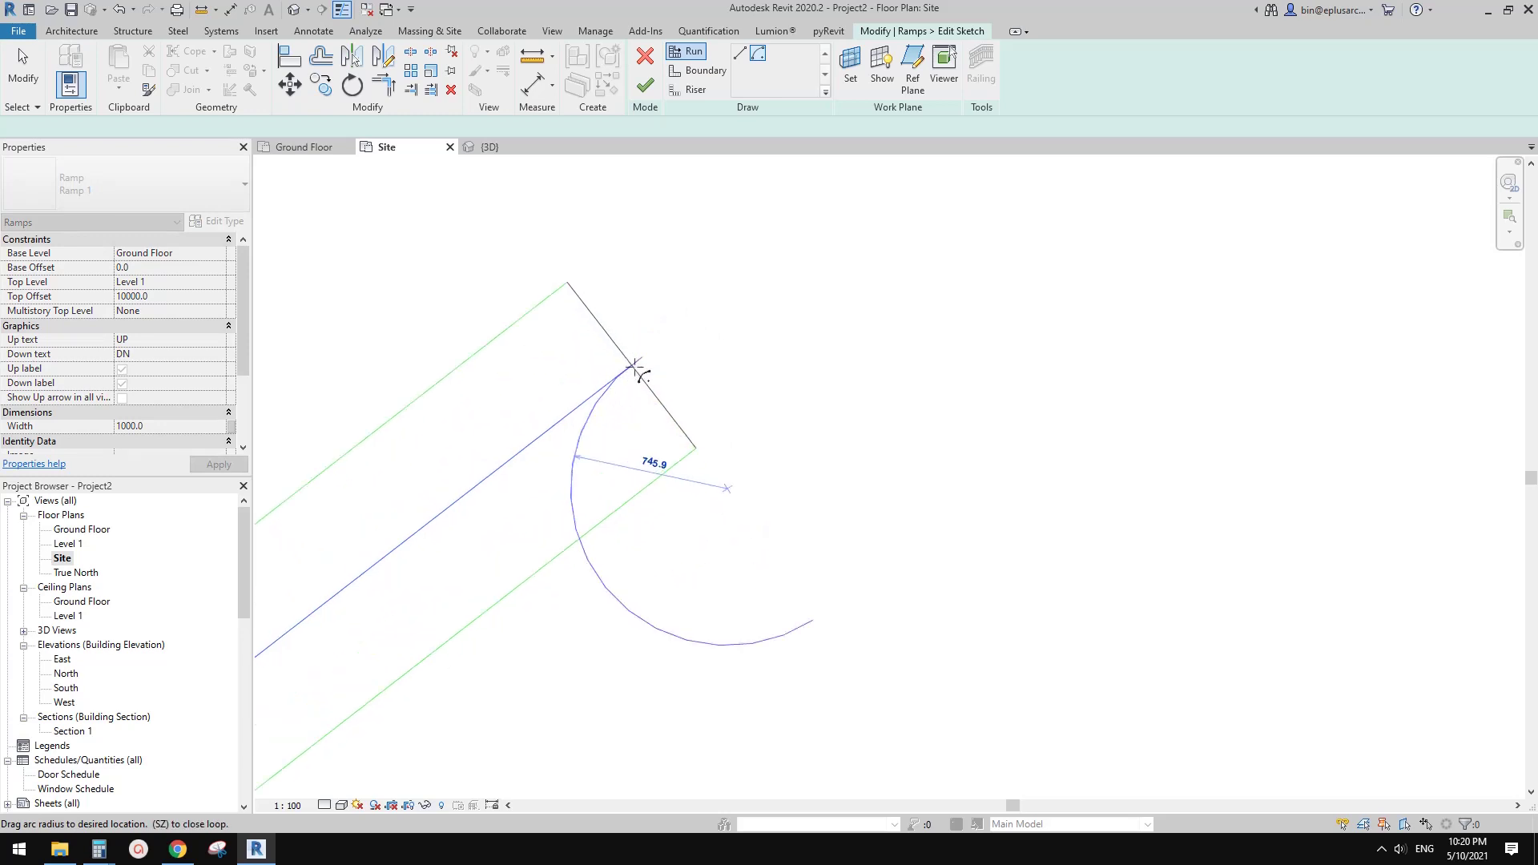
click(631, 366)
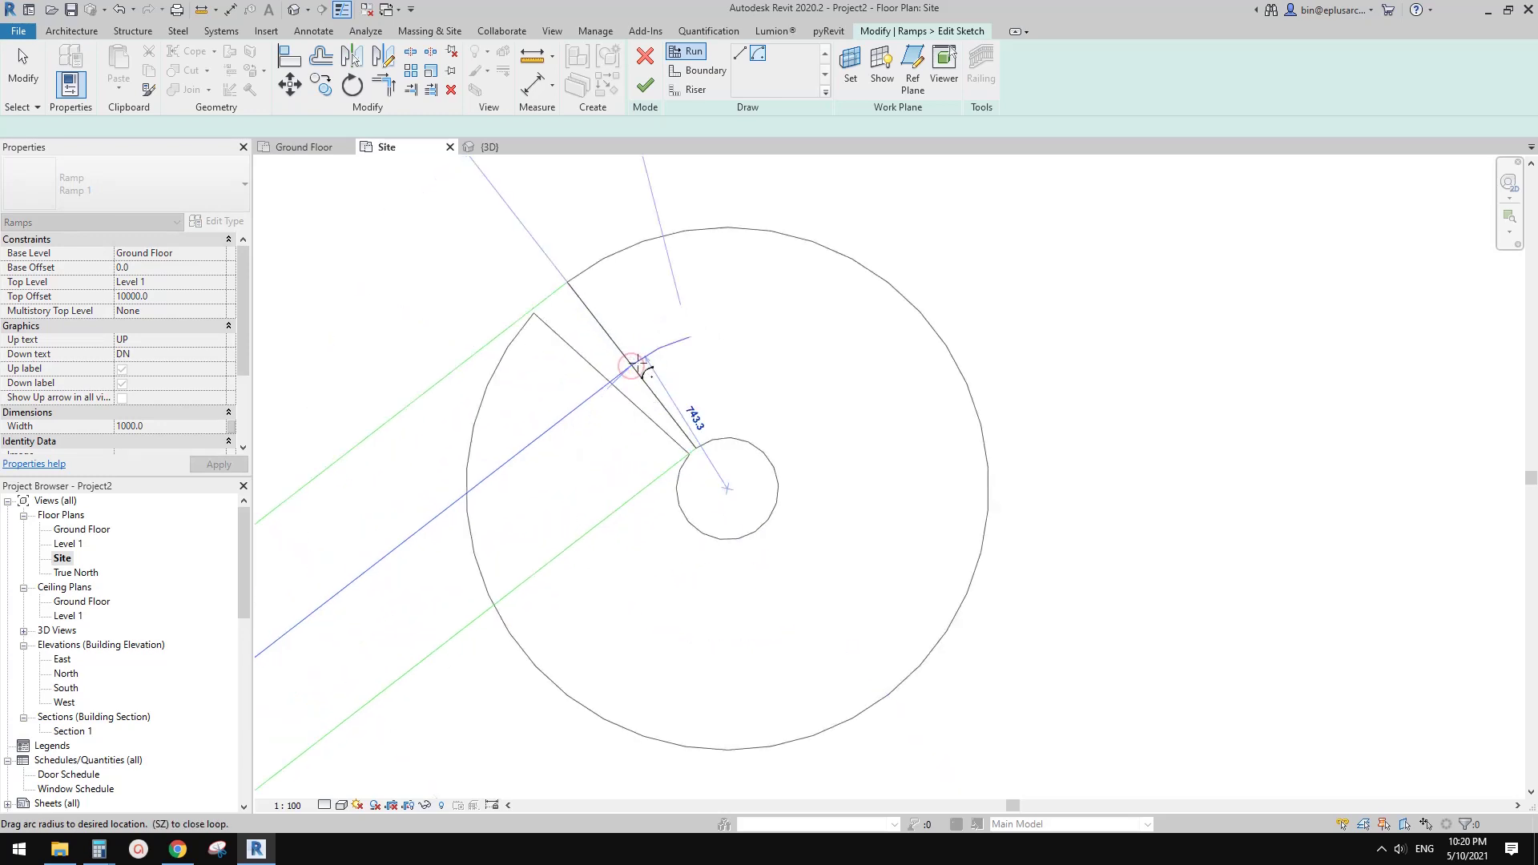
scroll(620, 383, down, 2)
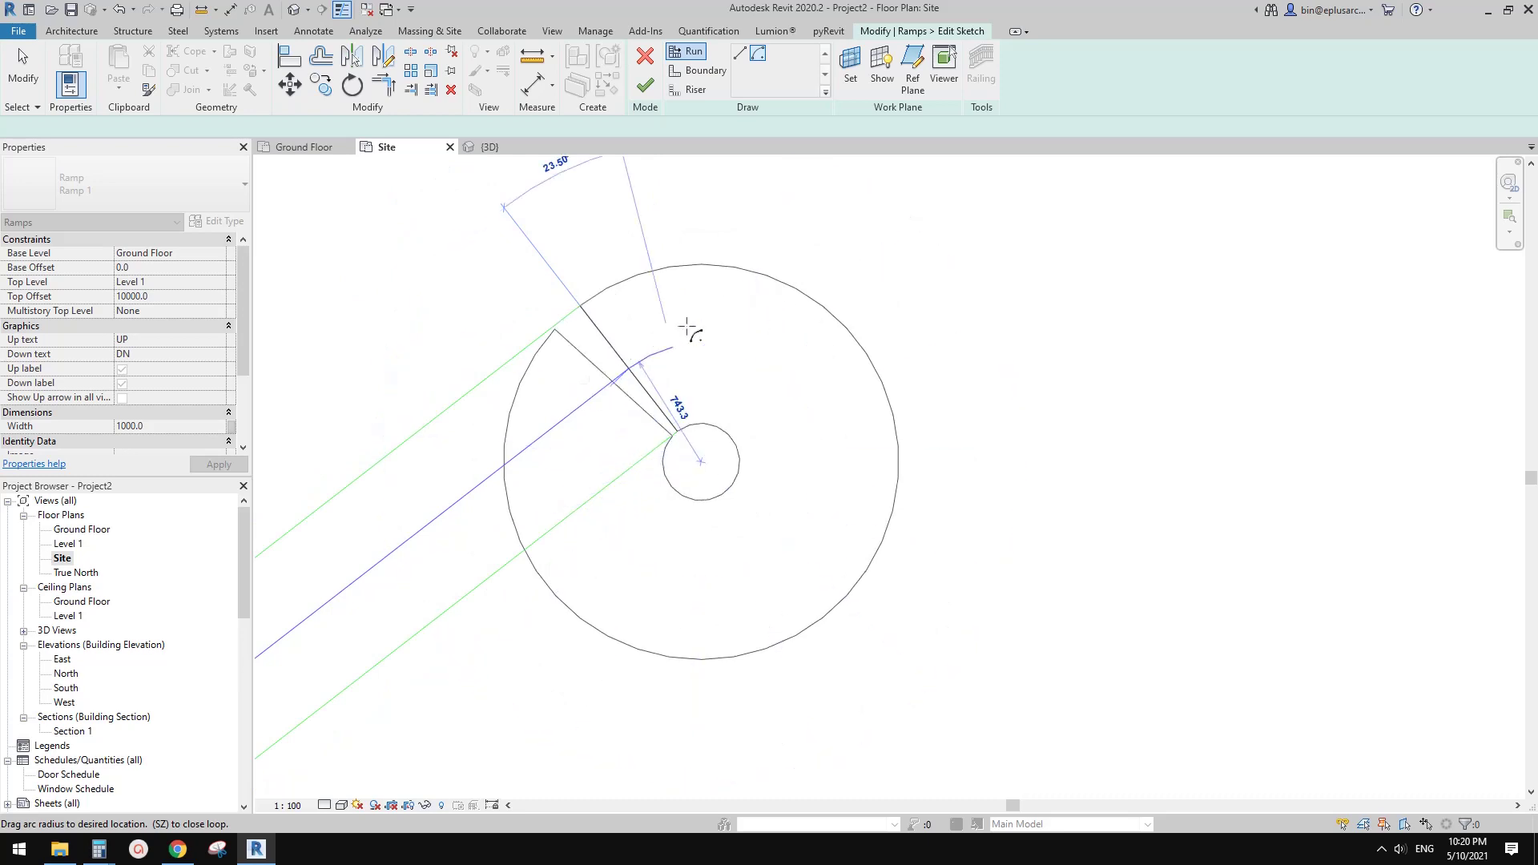
click(745, 332)
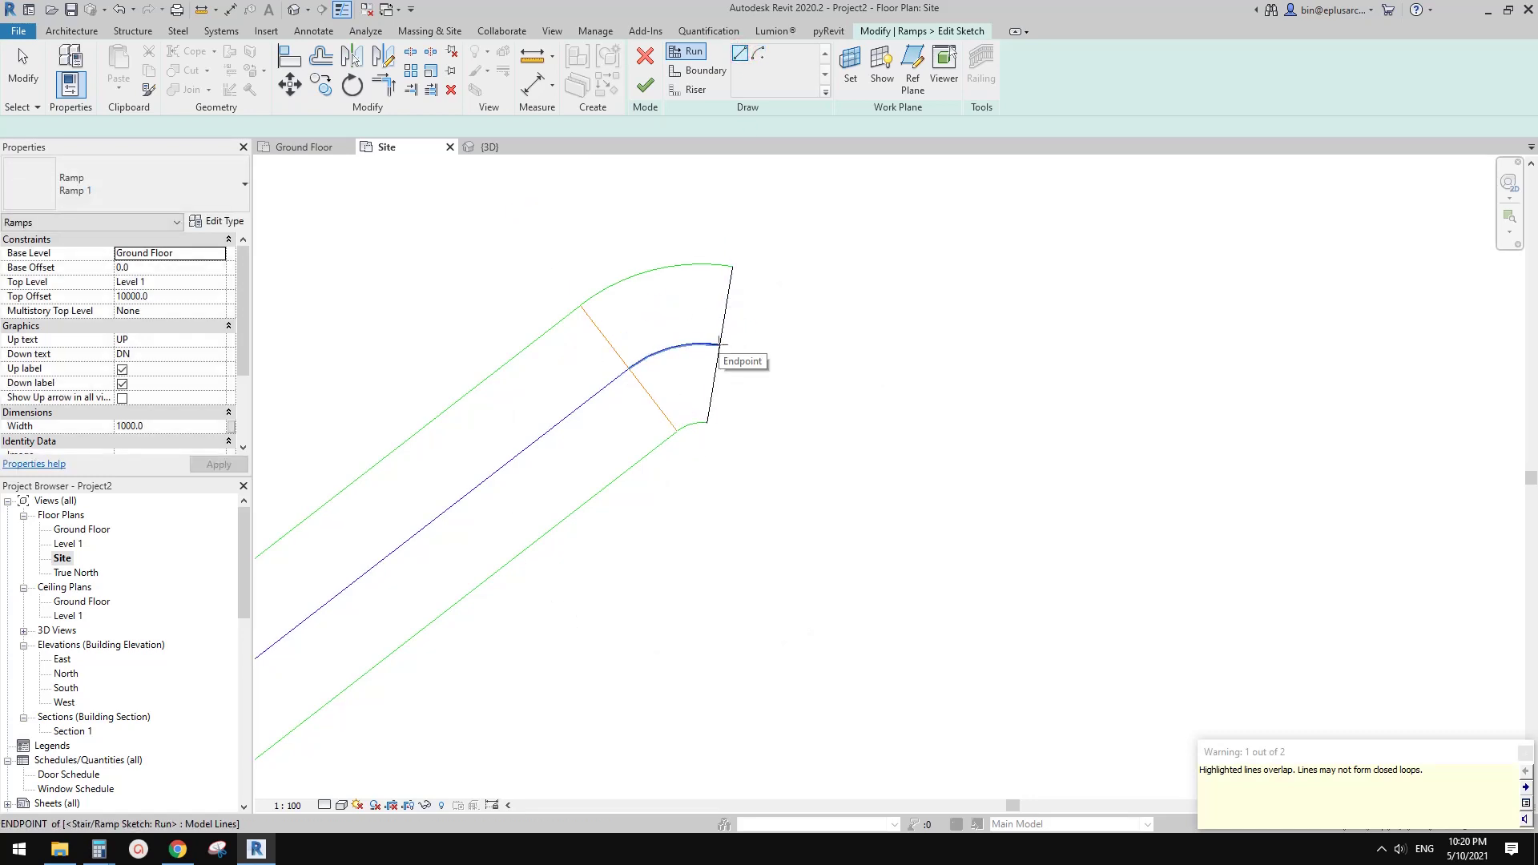
Sketch the last straight run from the arc's centerline endpoint, tangent to it and heading slightly down to the right, and finish the ramp sketch.
click(721, 345)
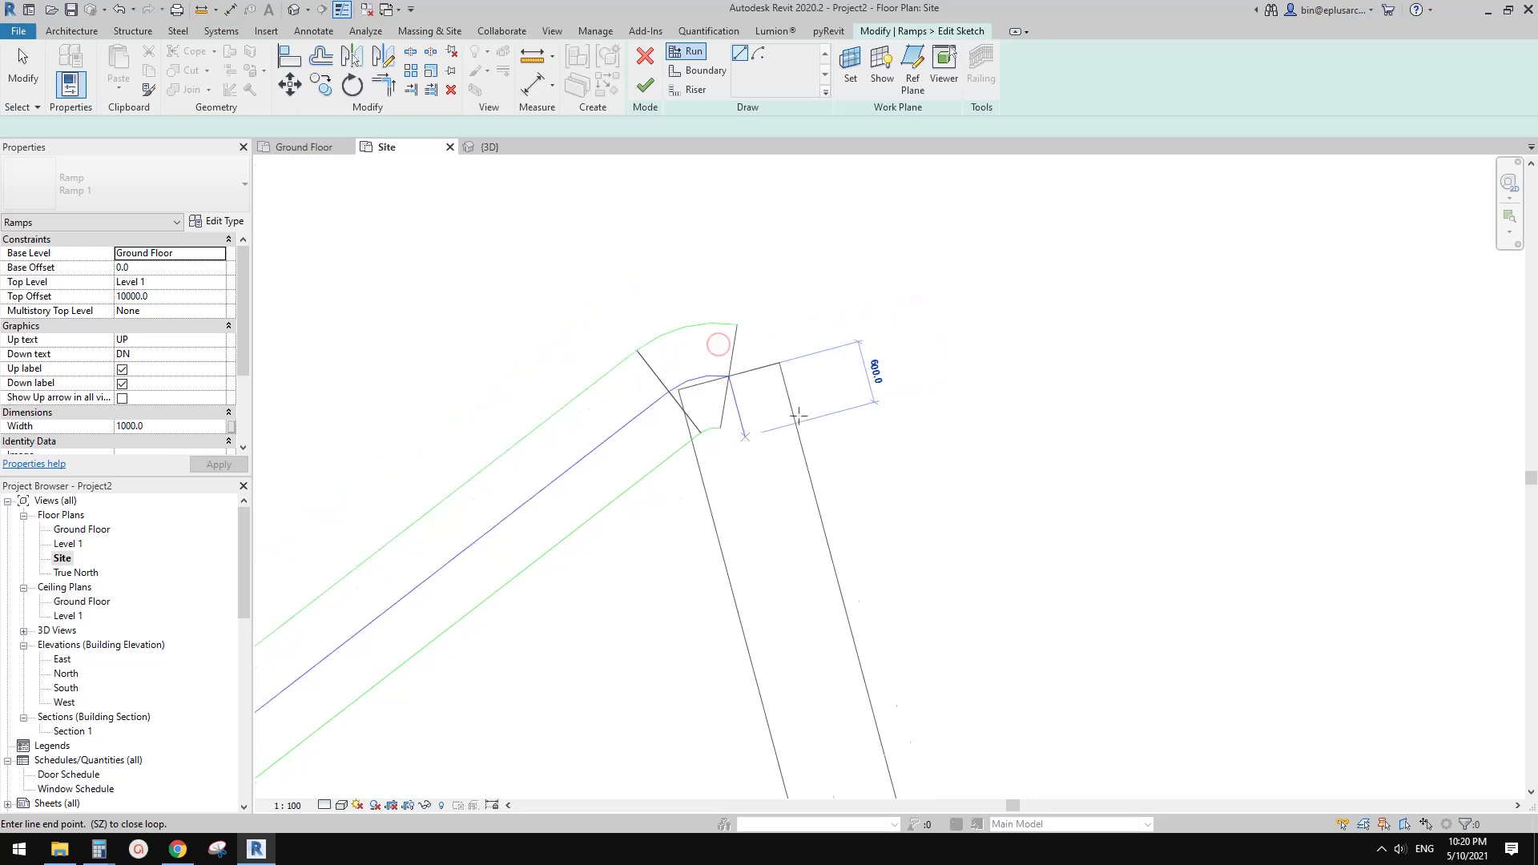
scroll(749, 433, down, 3)
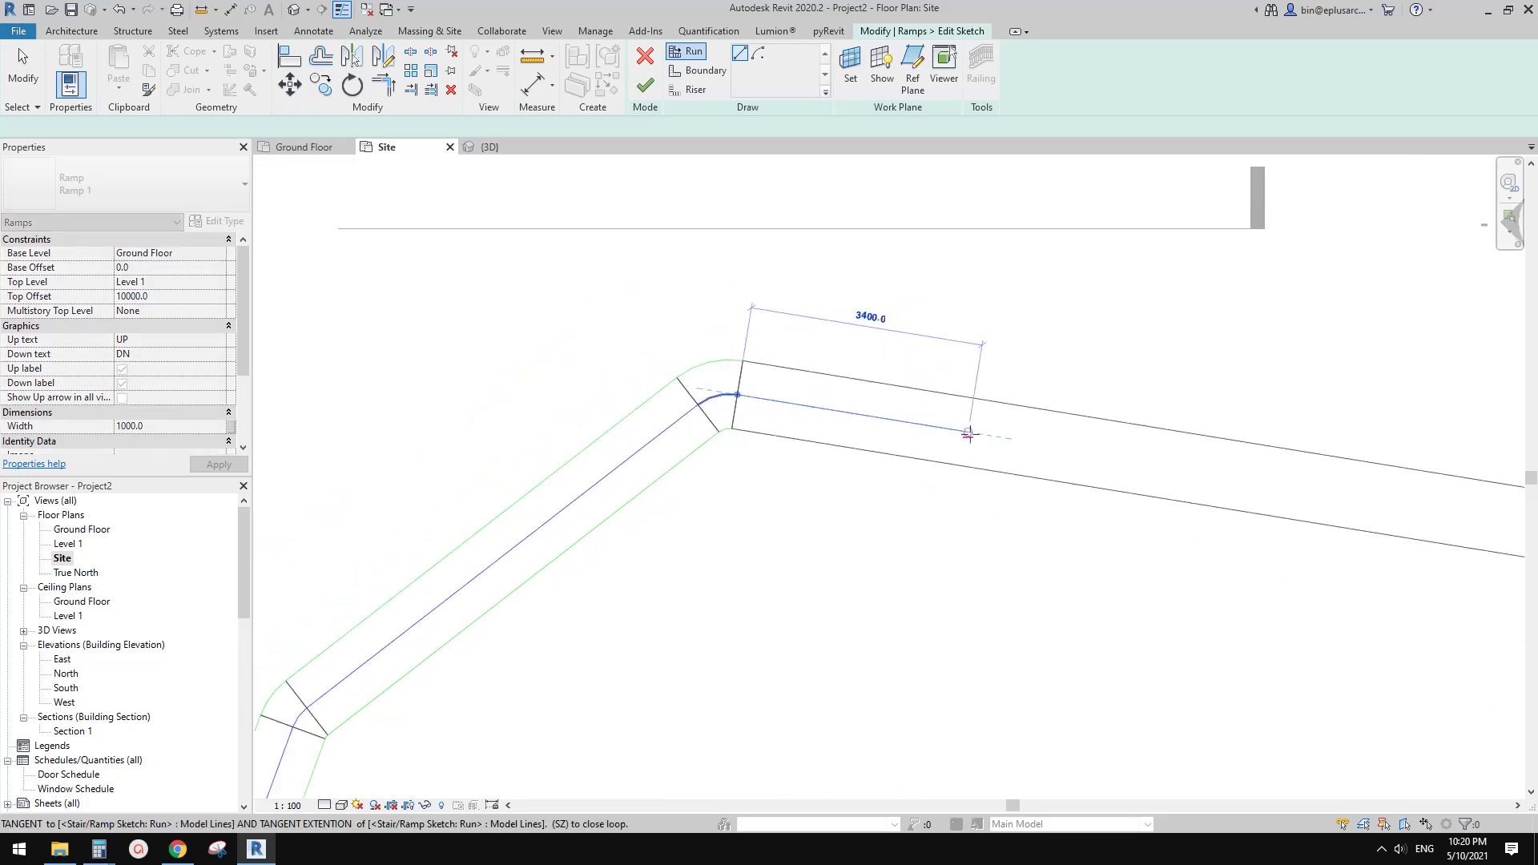
click(1177, 468)
key(Escape)
scroll(1057, 254, down, 5)
key(Escape)
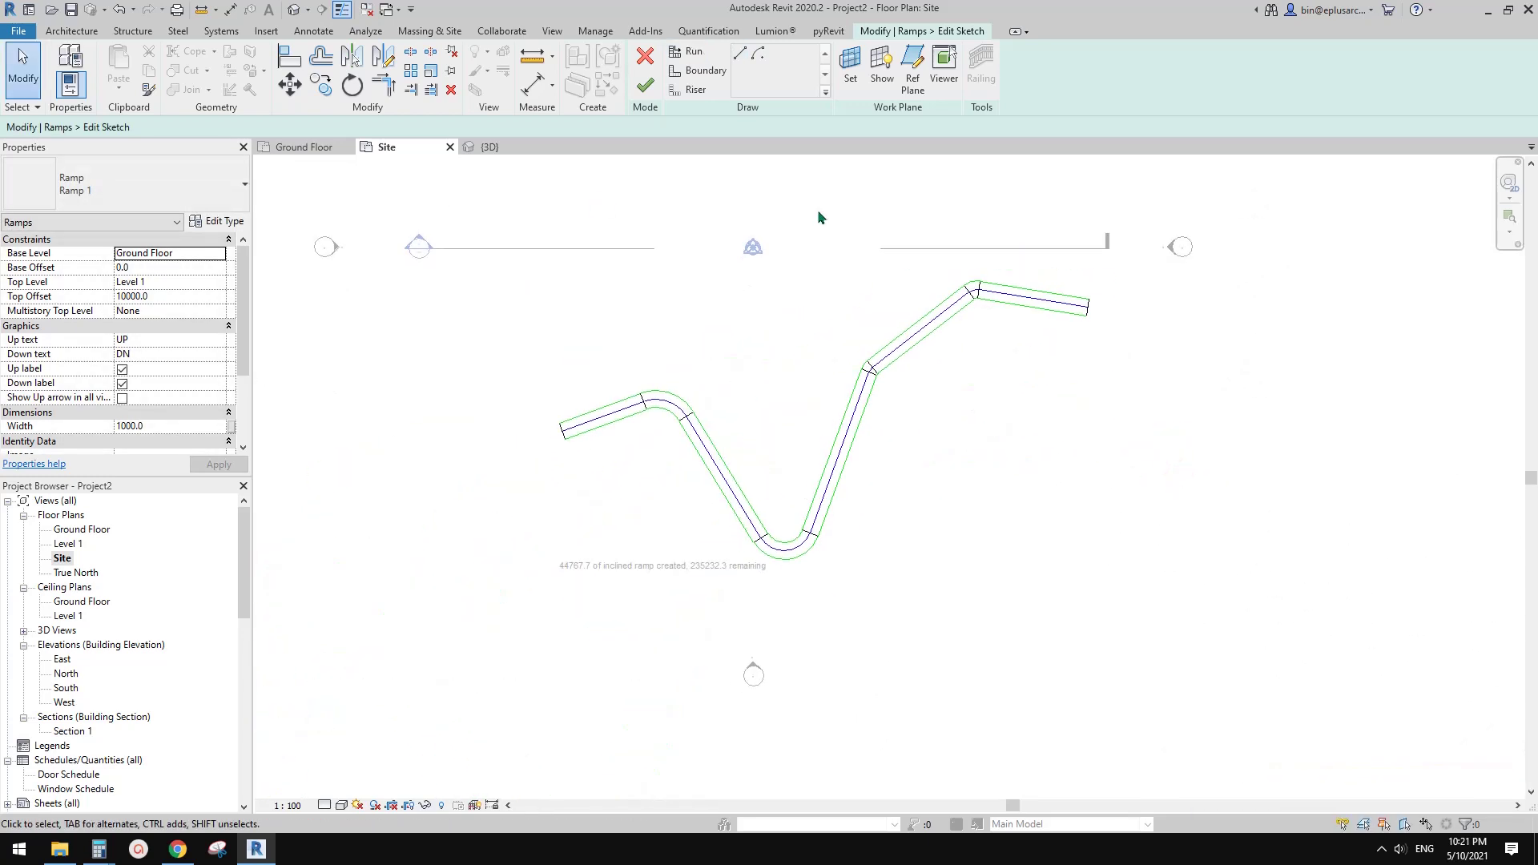
click(645, 84)
key(Escape)
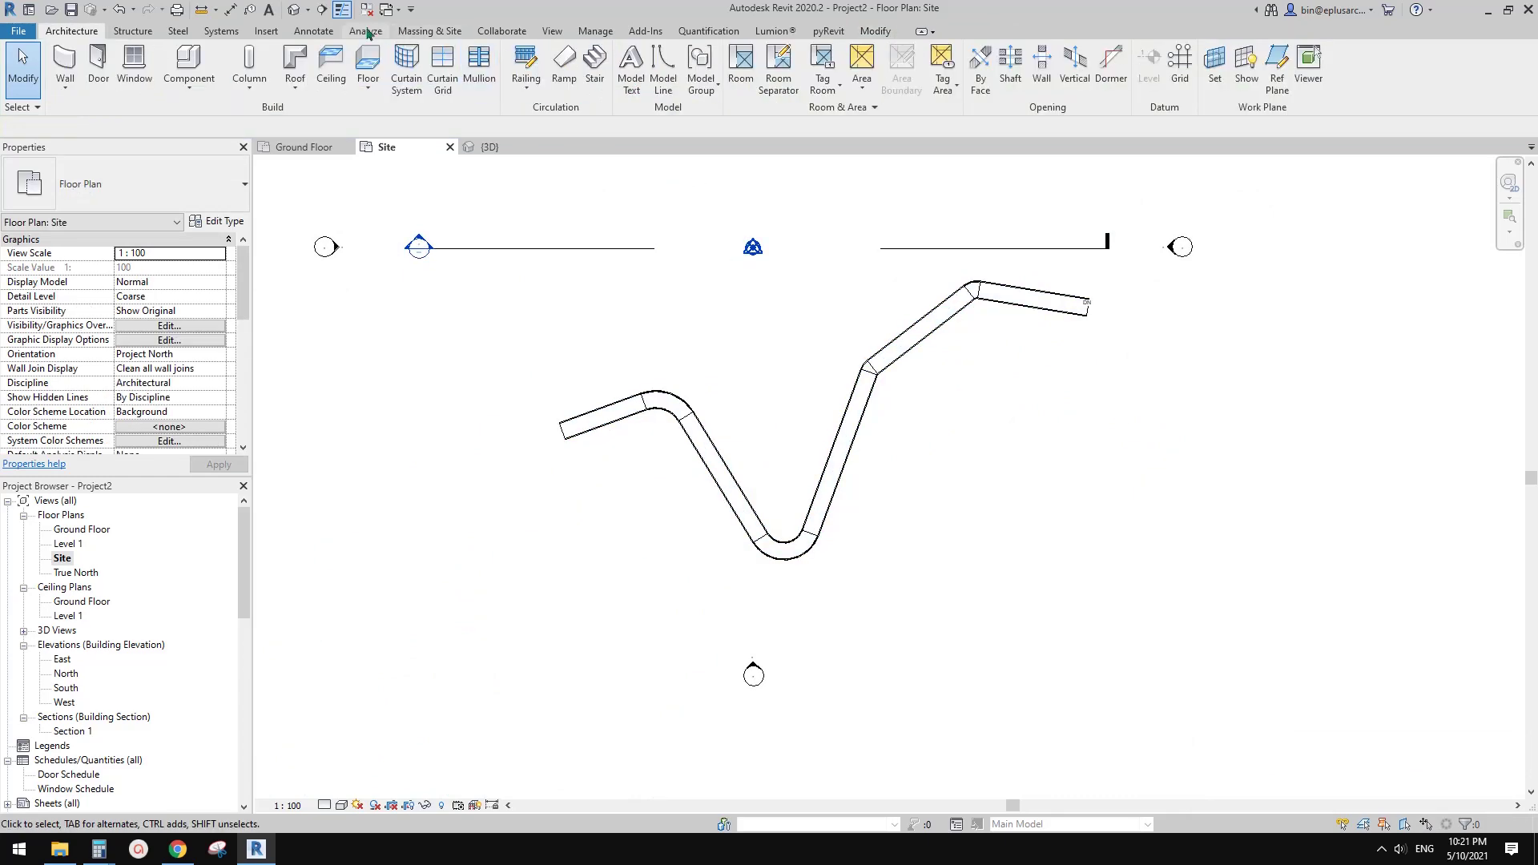
Show the ramp in the 3D view and delete the railings along both of its sides.
click(297, 12)
scroll(795, 394, down, 5)
middle_drag(836, 421, 808, 629)
click(950, 485)
key(d)
key(e)
click(938, 463)
key(d)
key(Escape)
click(854, 519)
key(Escape)
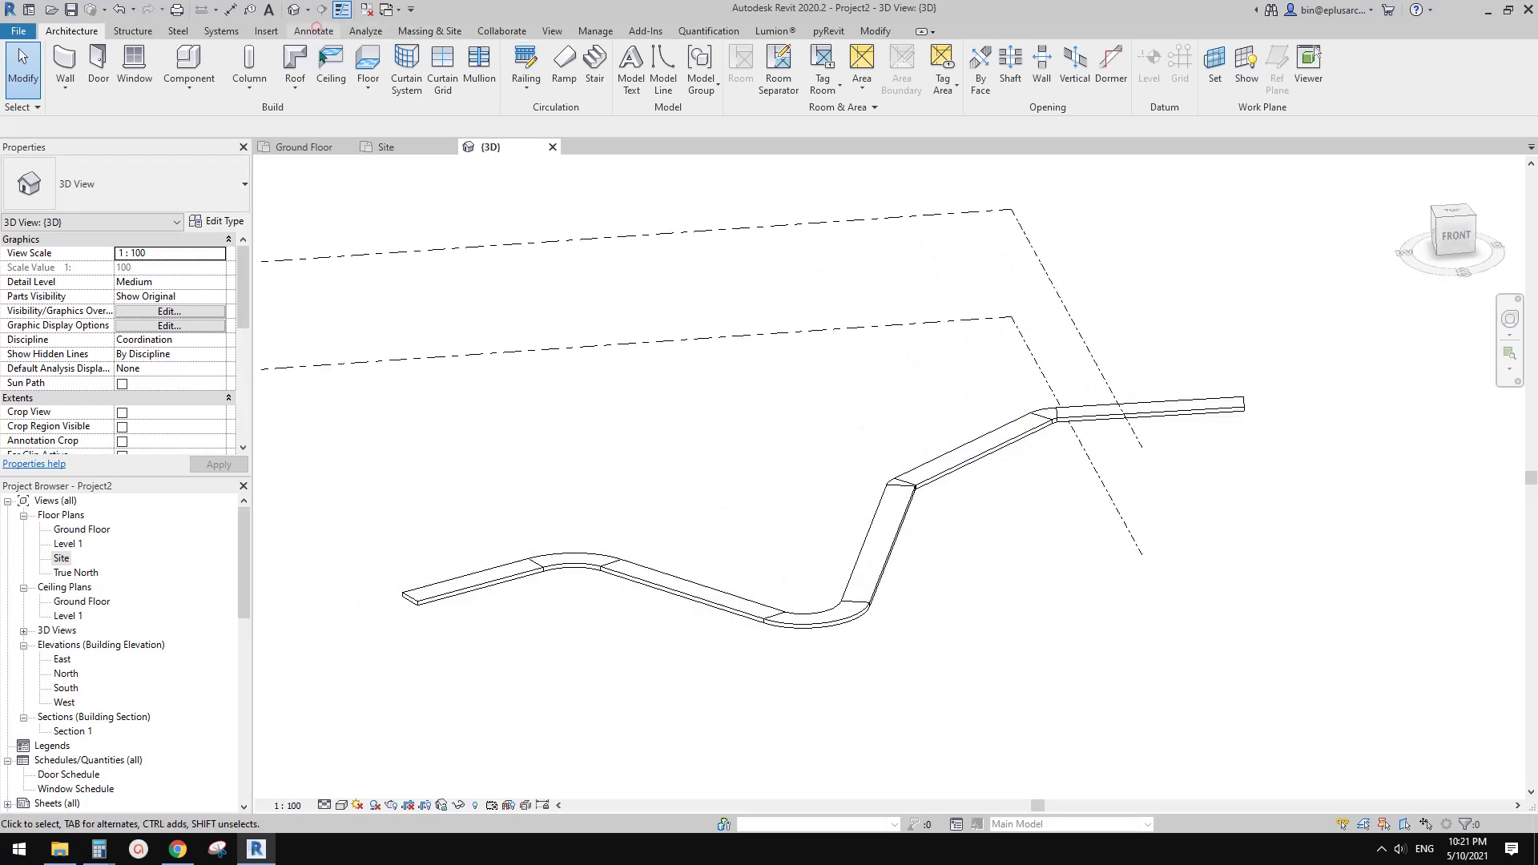
Start a Spot Slope annotation in the 3D view and open the type properties of its Slope type.
click(314, 31)
click(377, 68)
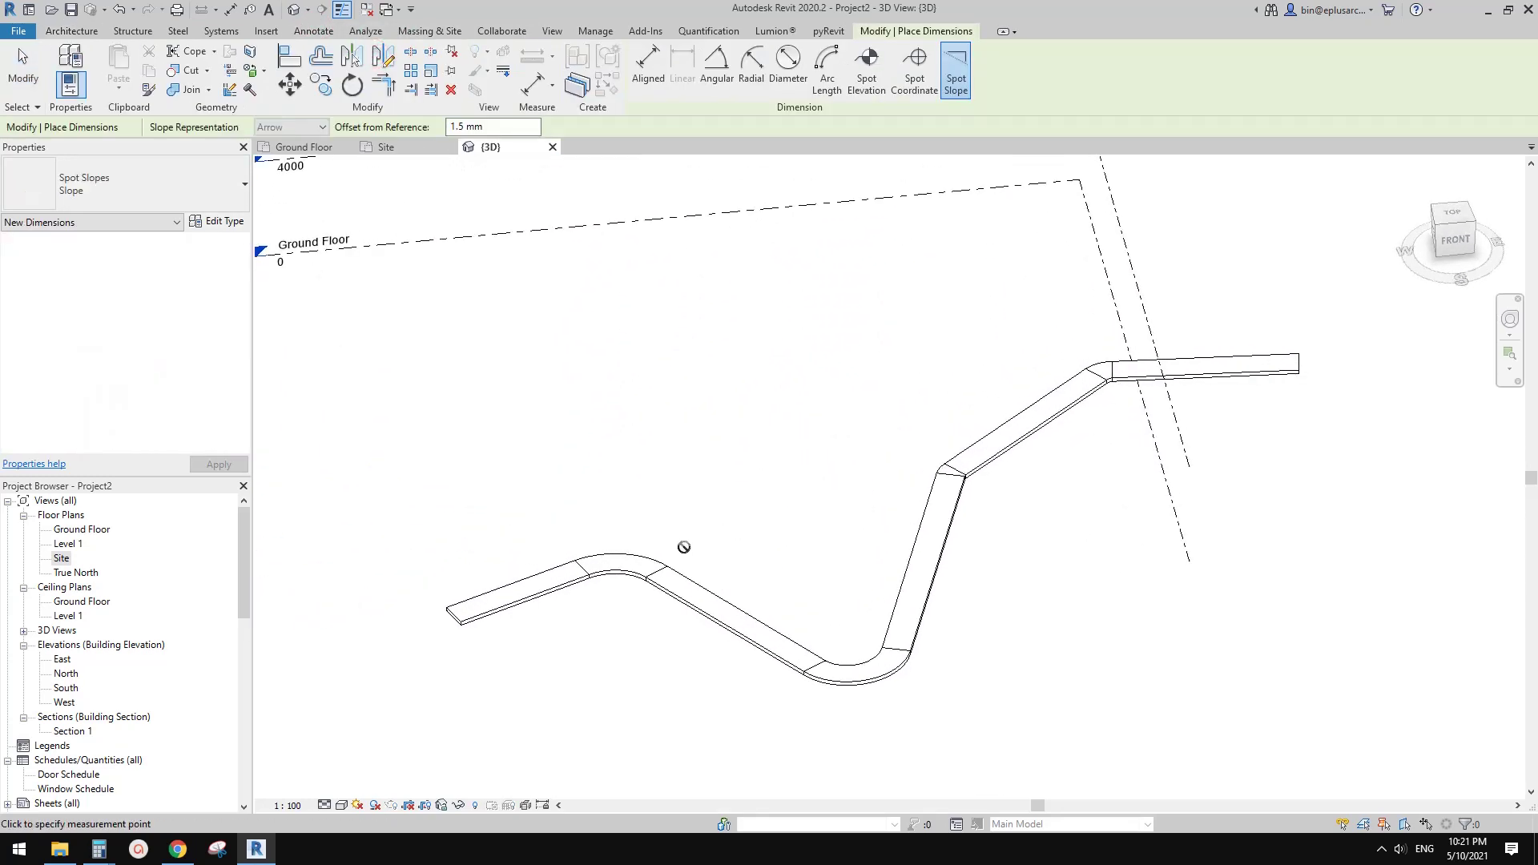
scroll(535, 577, up, 4)
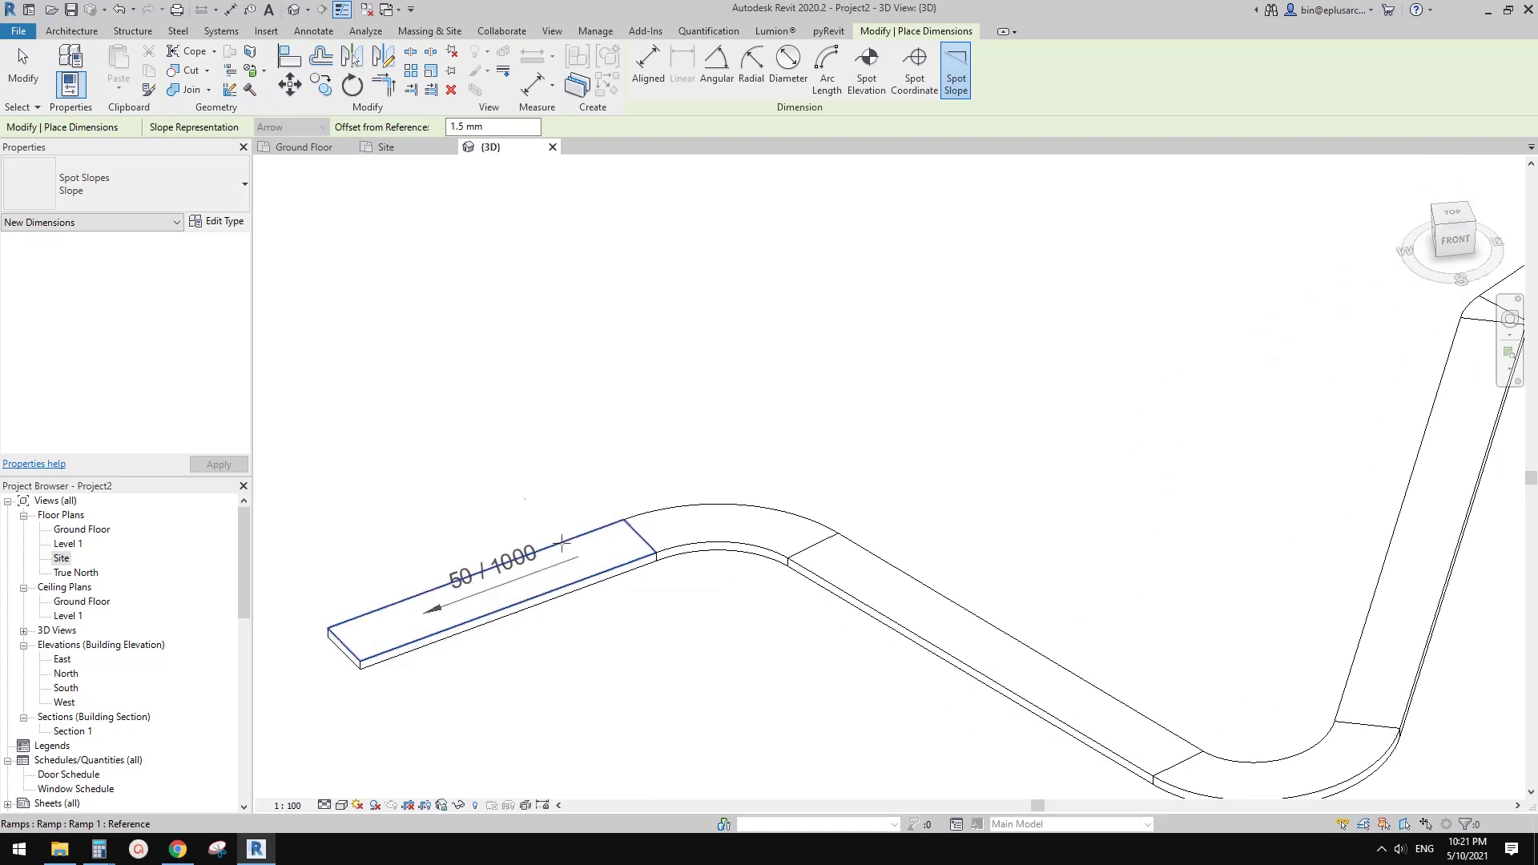
click(198, 172)
click(197, 178)
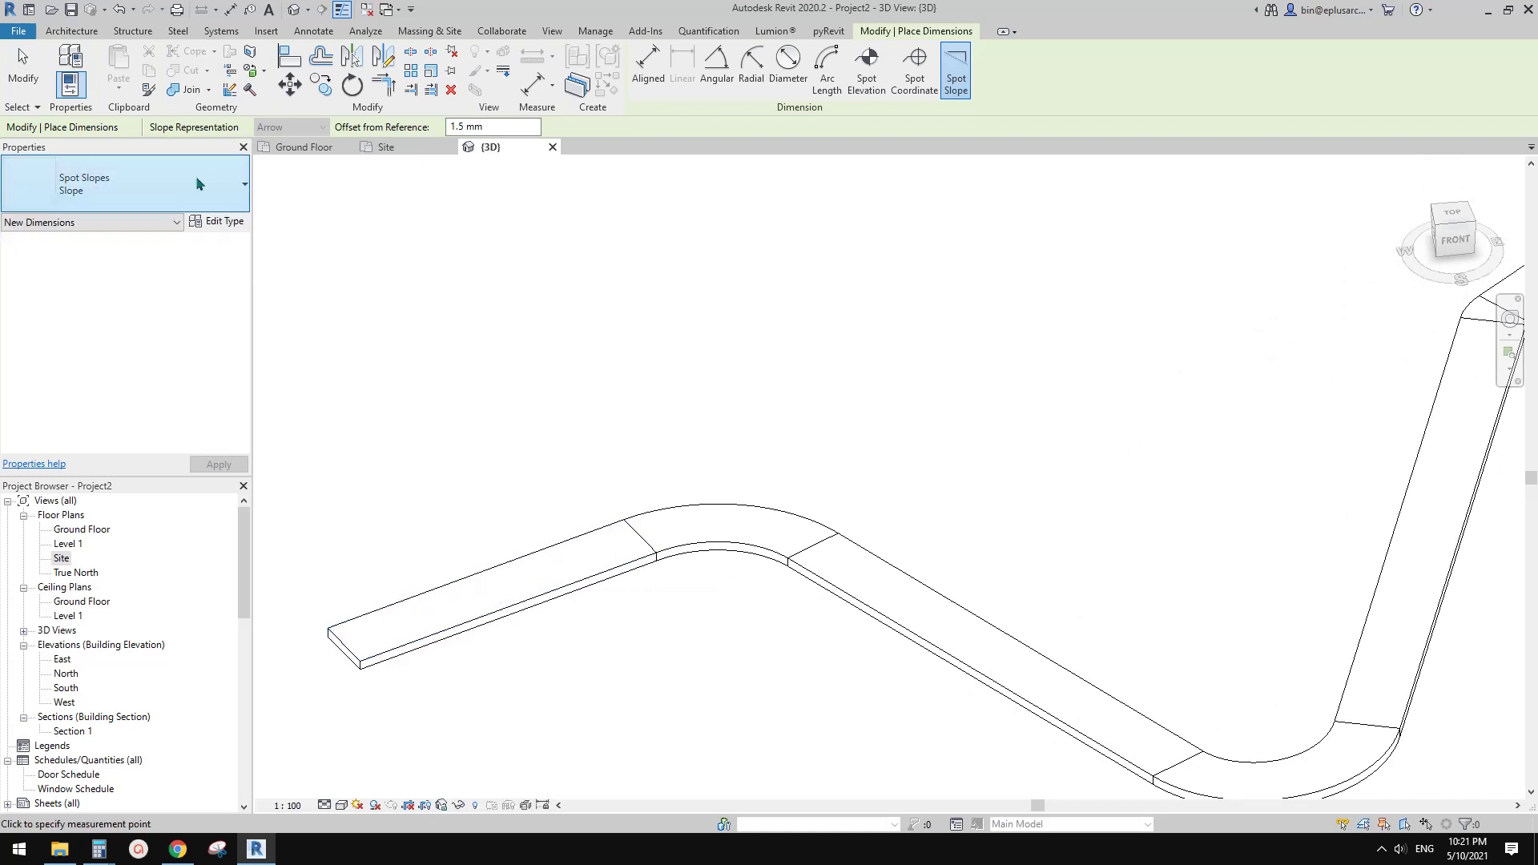
click(216, 221)
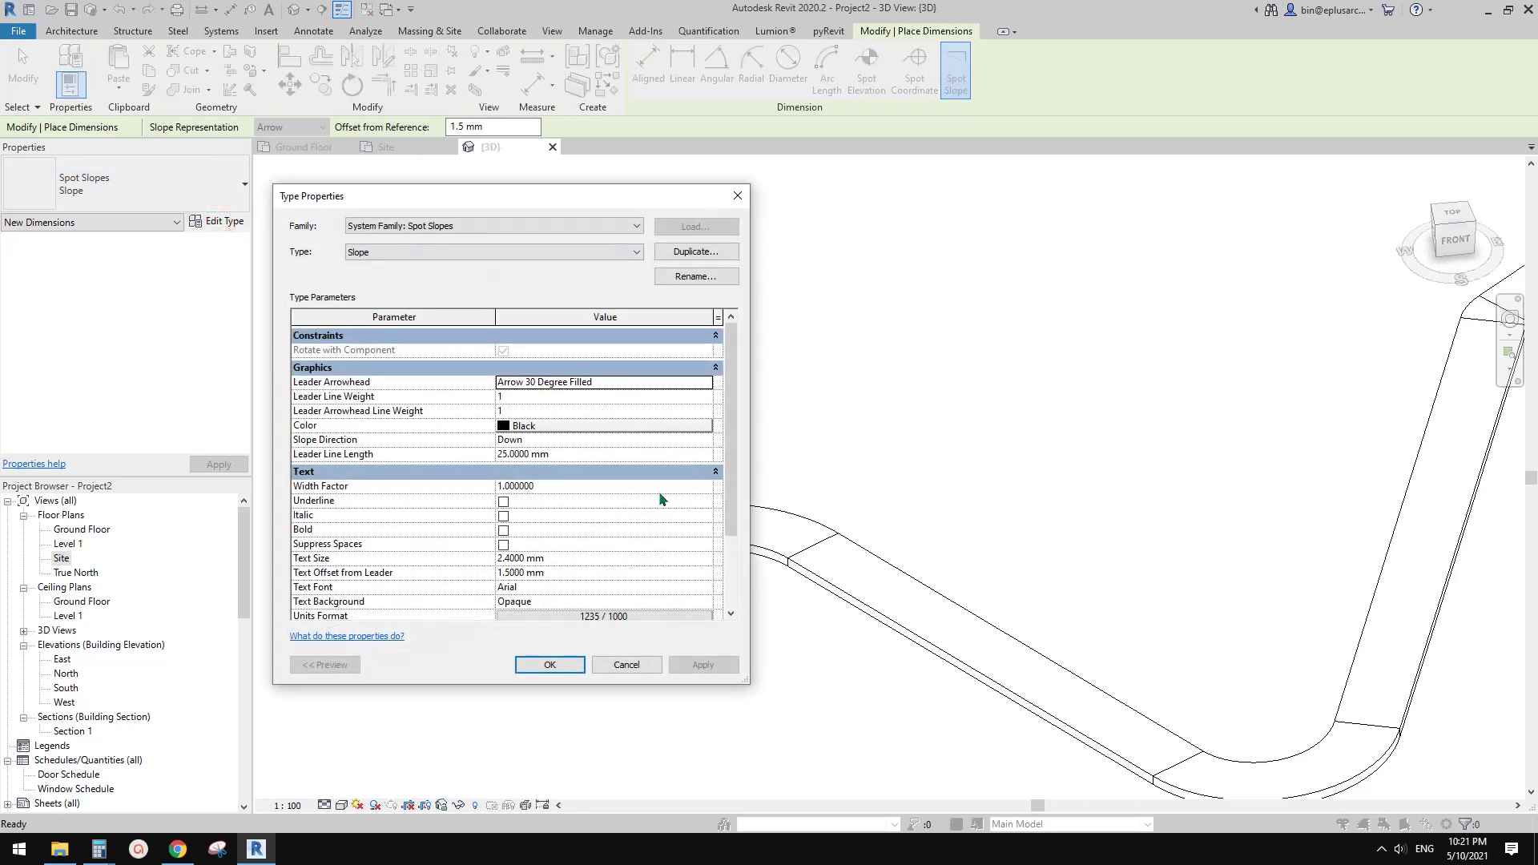
Set the spot slope's units format to 1 : Ratio with 0 decimal places and the unit symbol 1:, and accept the type changes.
scroll(660, 498, down, 2)
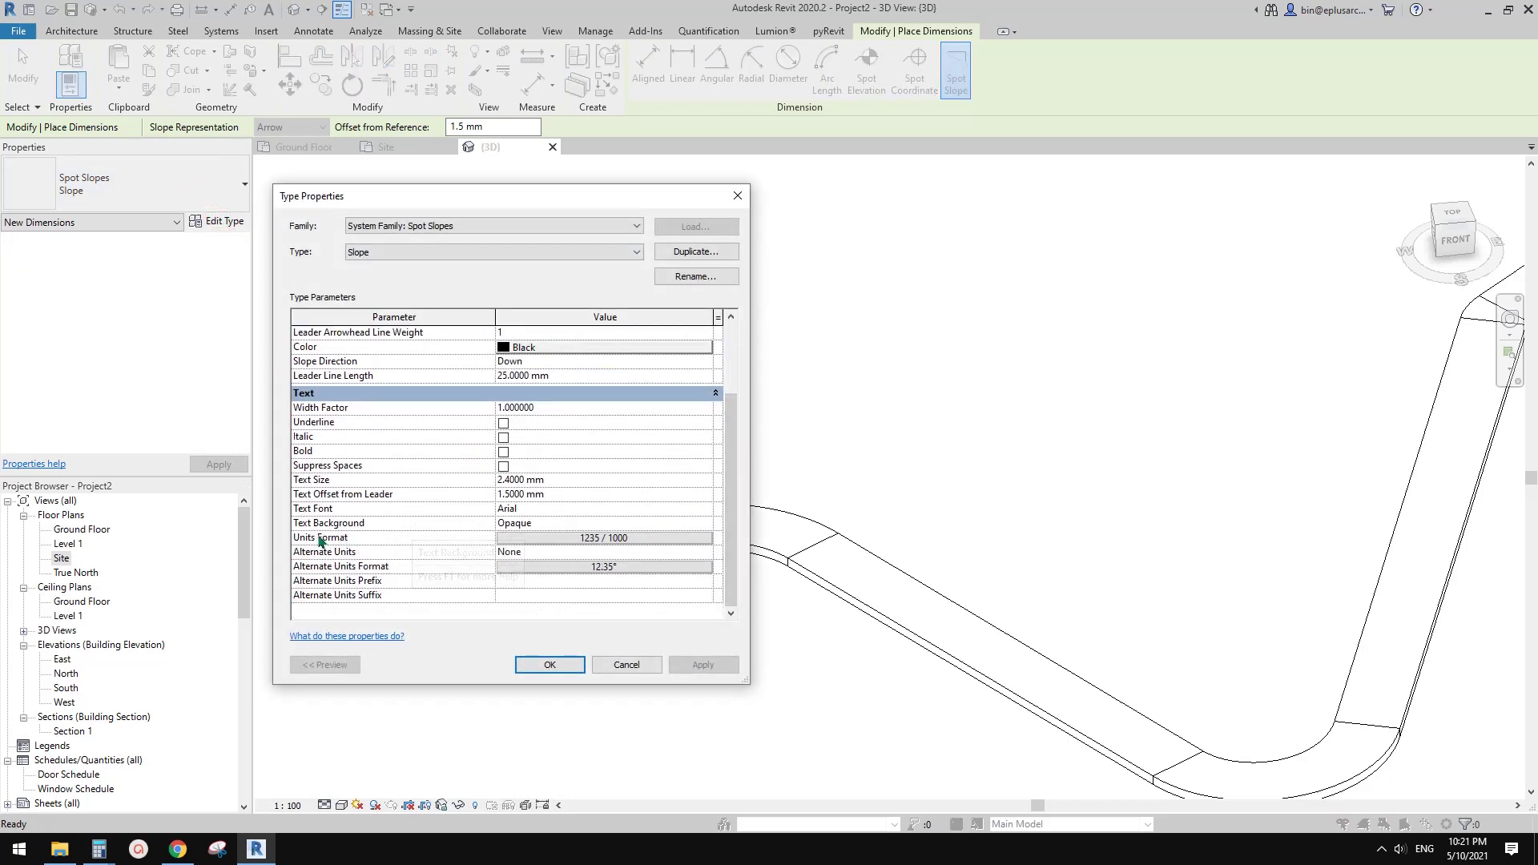
click(567, 537)
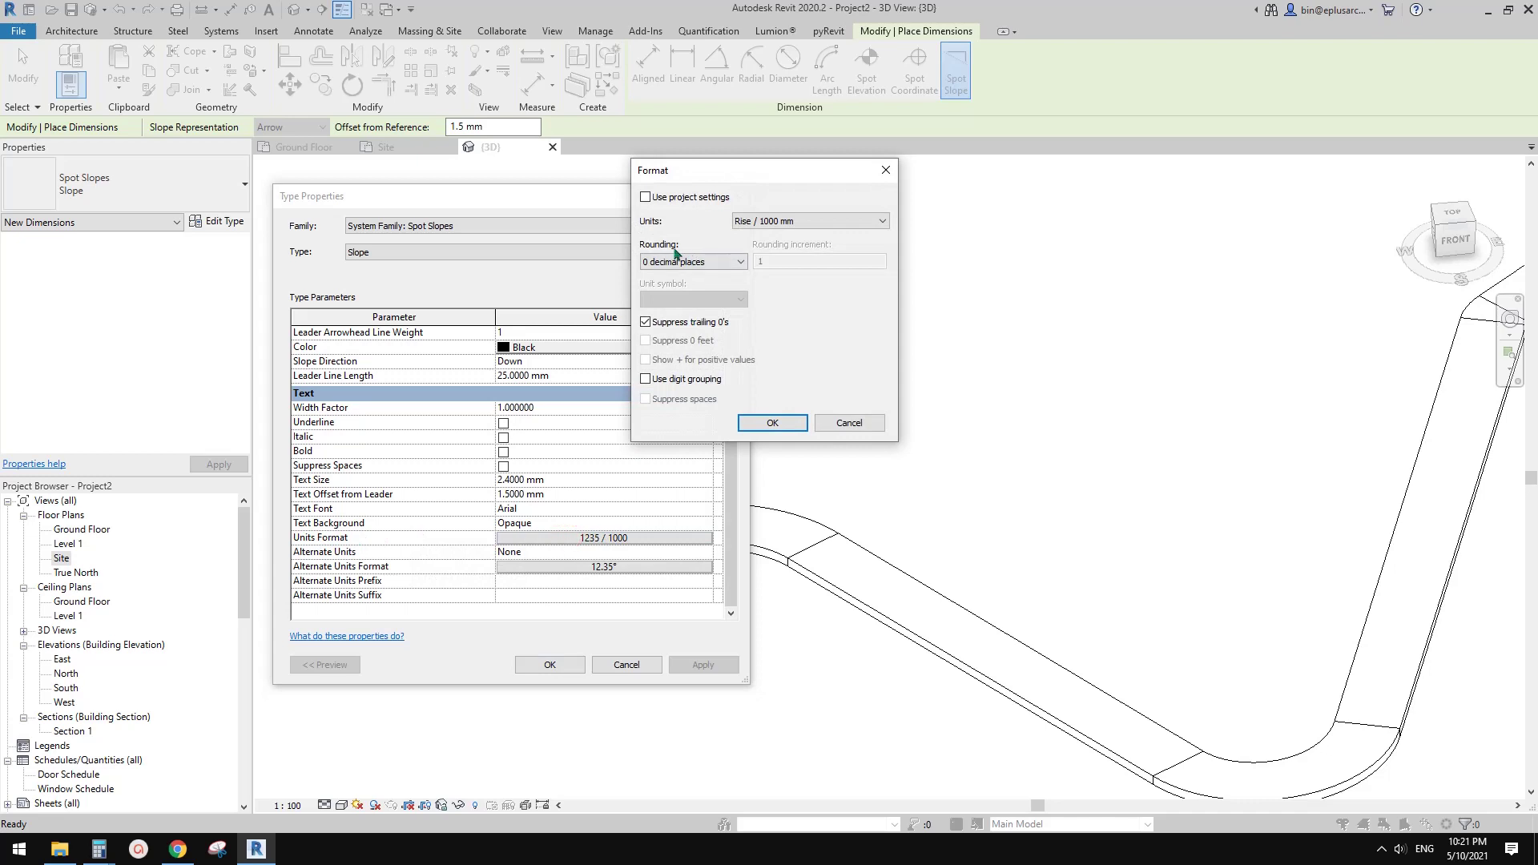
click(802, 221)
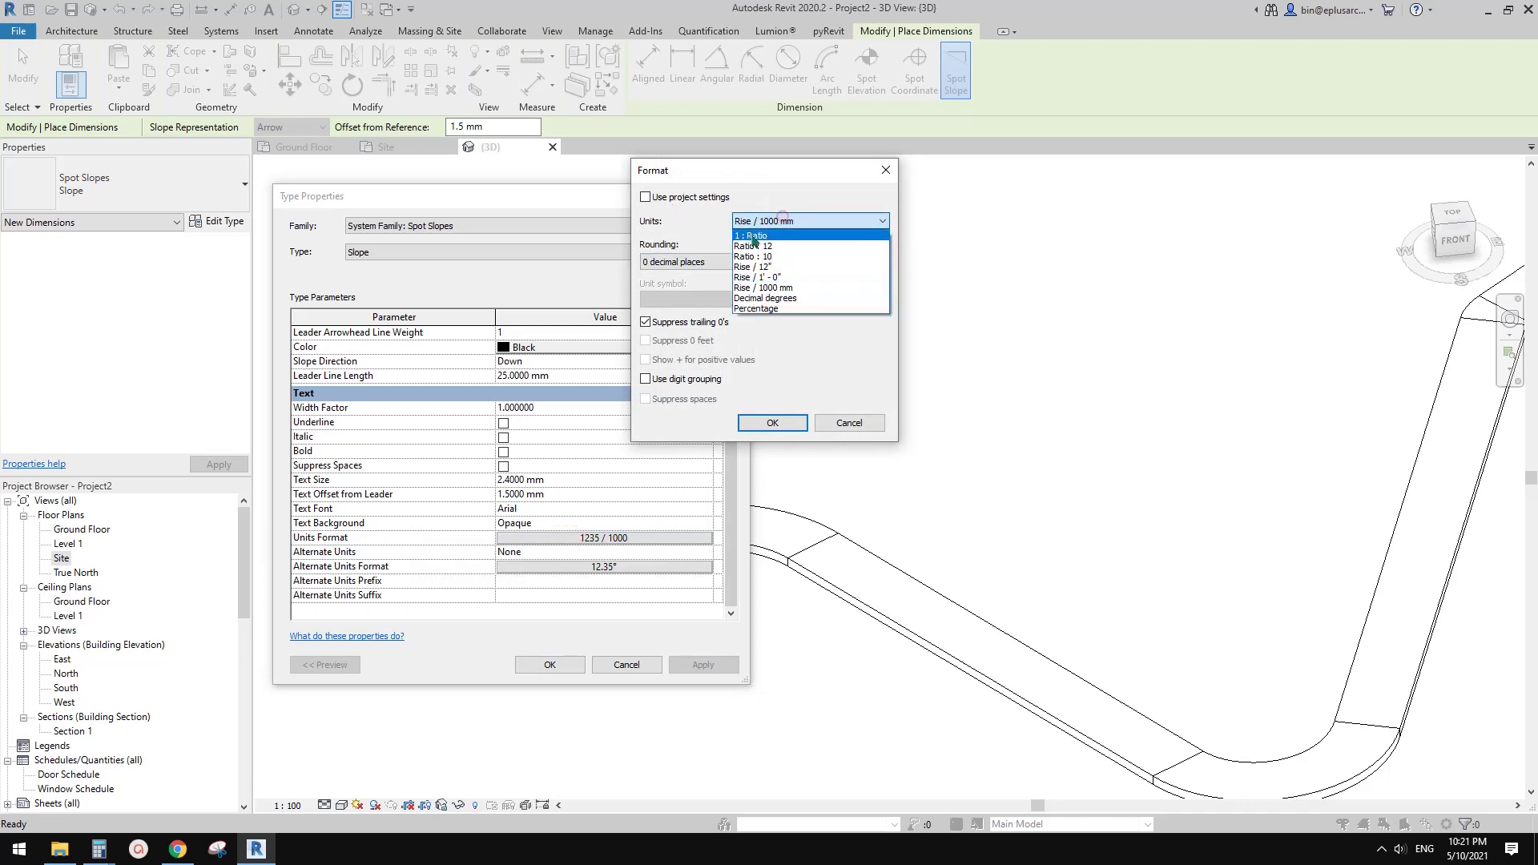
click(753, 237)
click(691, 261)
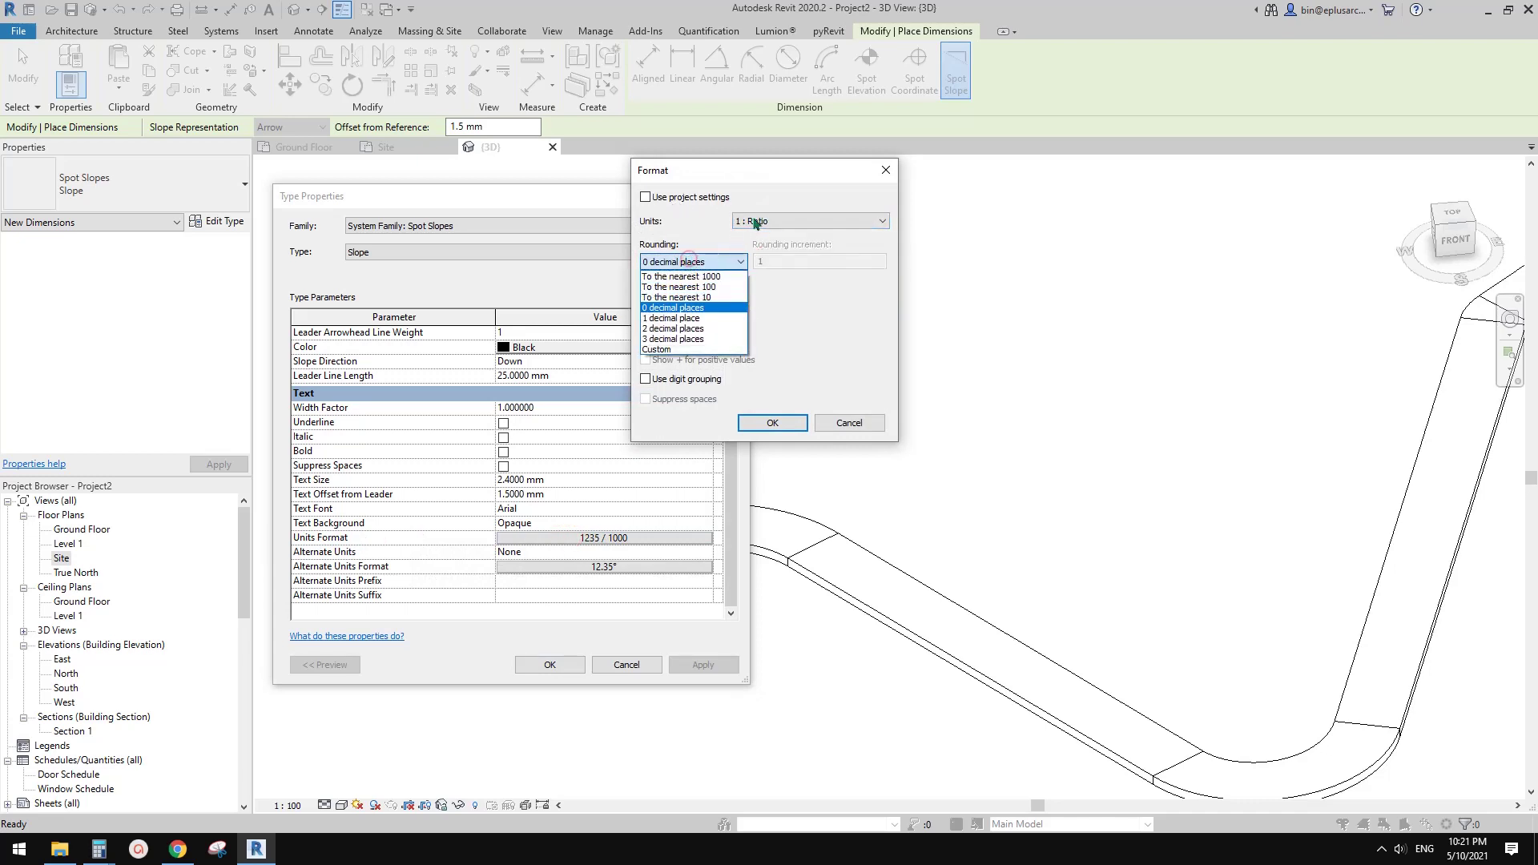
click(667, 307)
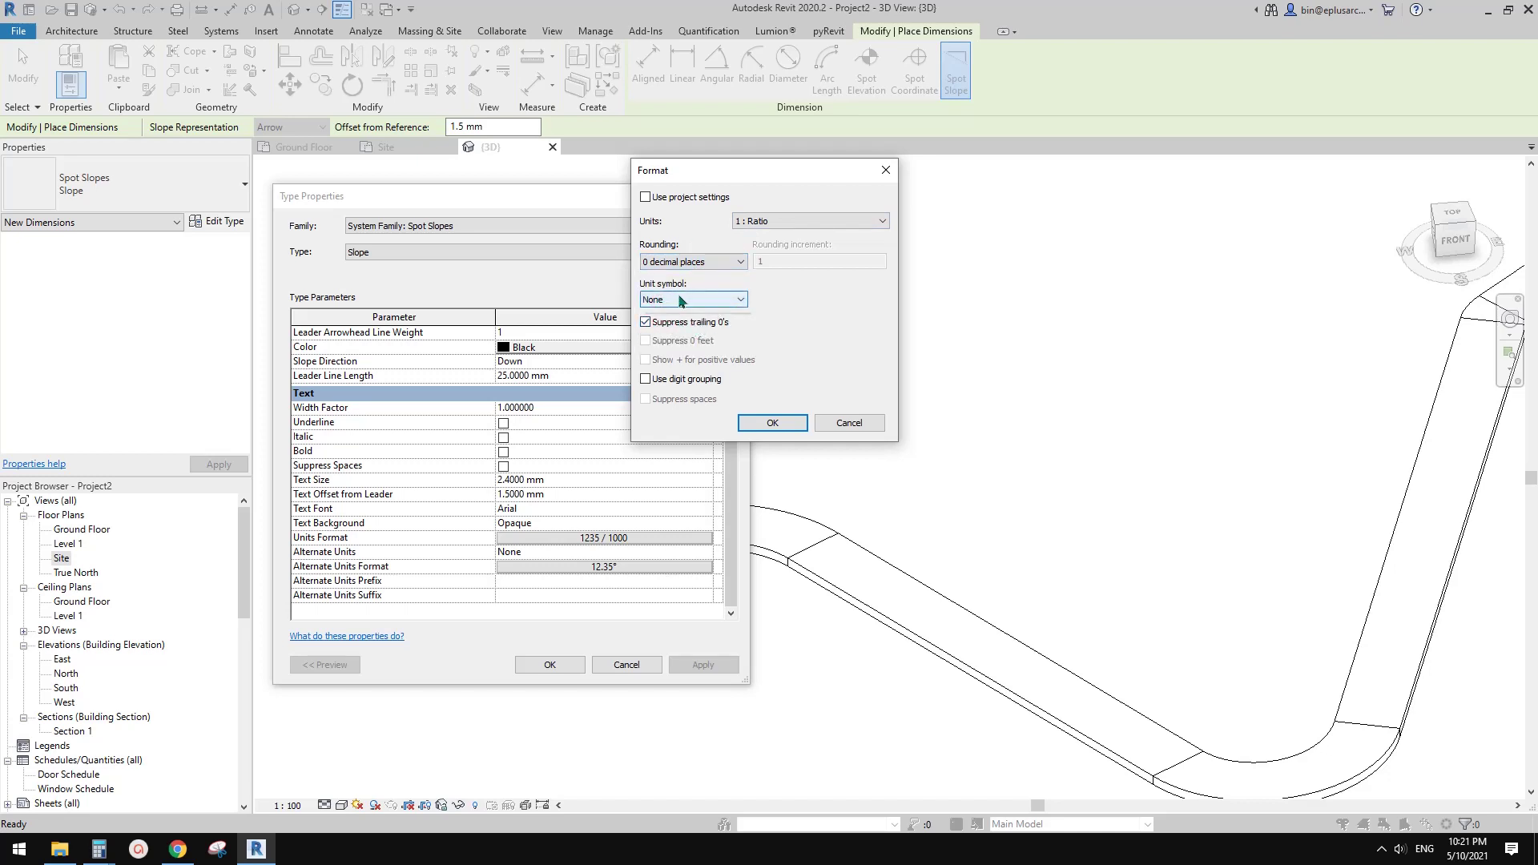
click(680, 302)
click(664, 325)
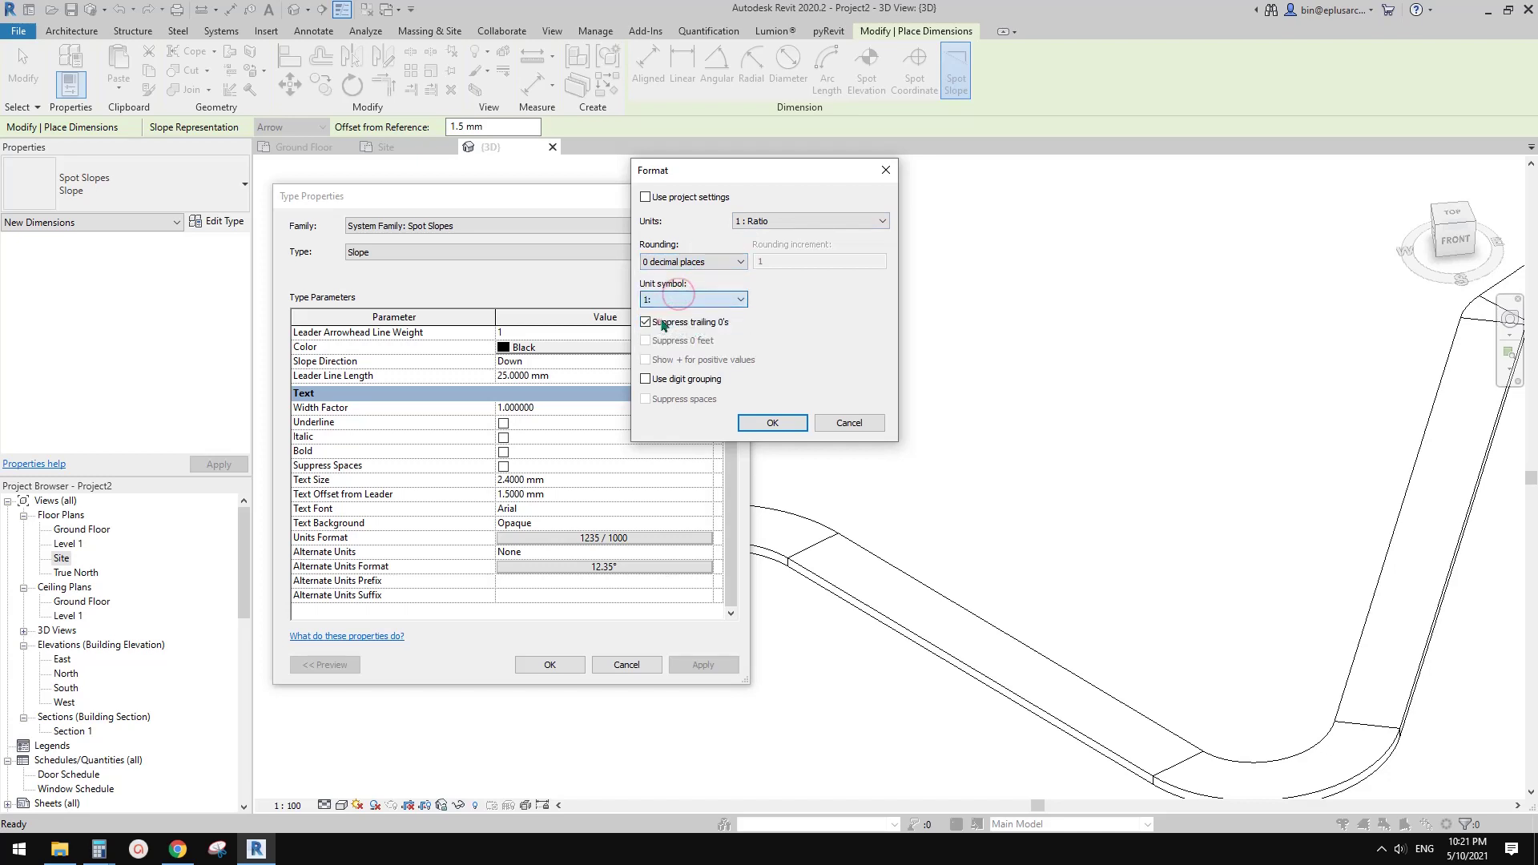
click(773, 423)
click(550, 664)
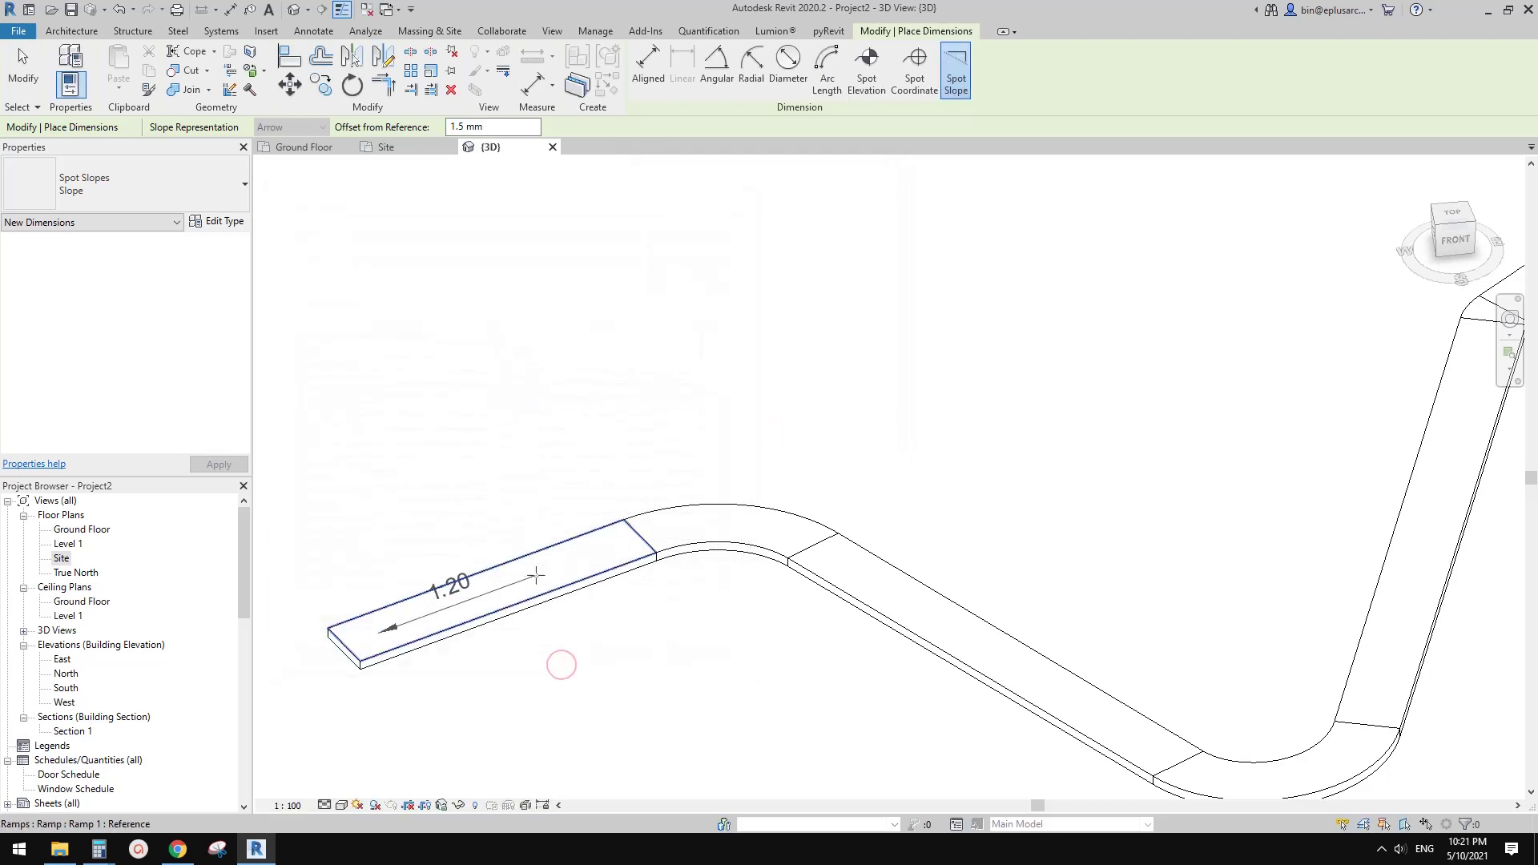
Place spot slope annotations on the ramp's first three straight runs, counting from its lower end.
middle_drag(648, 627, 535, 487)
click(858, 526)
middle_drag(1068, 598, 787, 605)
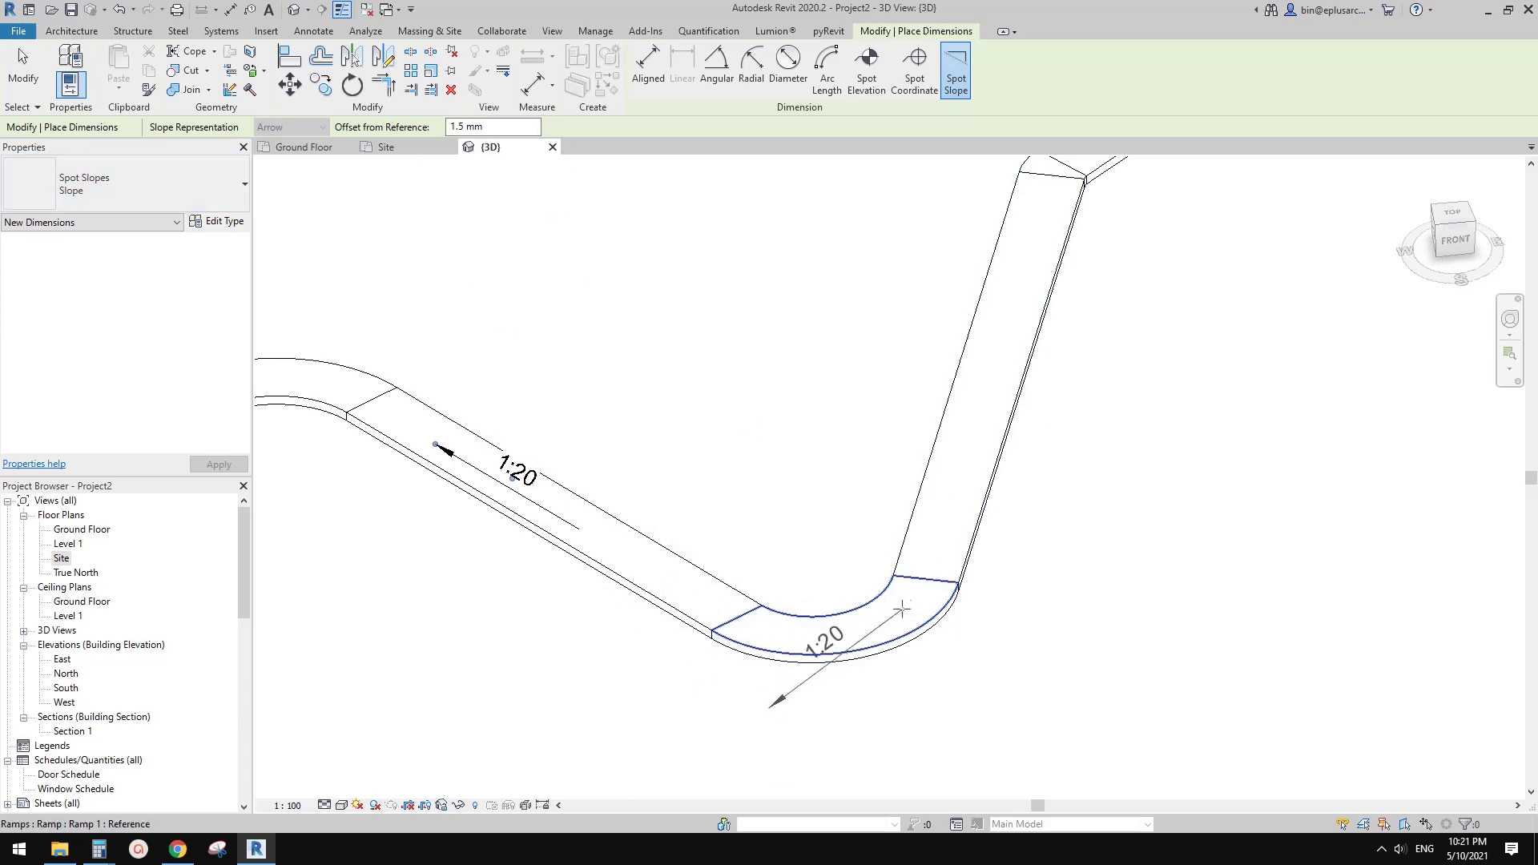
click(1022, 287)
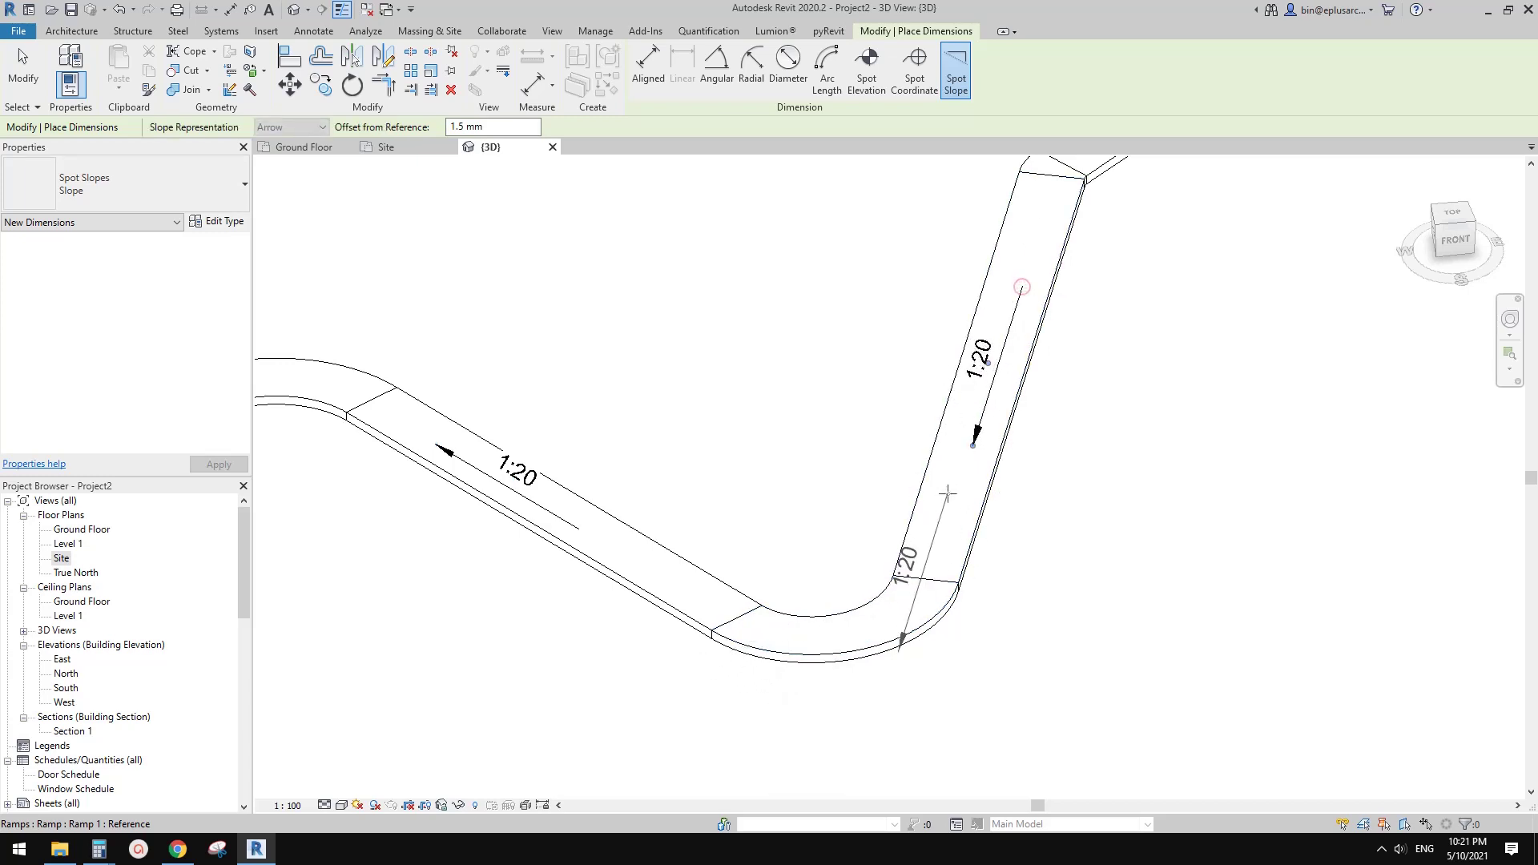
Place spot slope annotations on the ramp's two upper straight runs and end the annotation command.
scroll(1041, 425, down, 1)
middle_drag(1049, 433, 673, 683)
scroll(833, 368, up, 1)
click(871, 340)
middle_drag(938, 298, 642, 416)
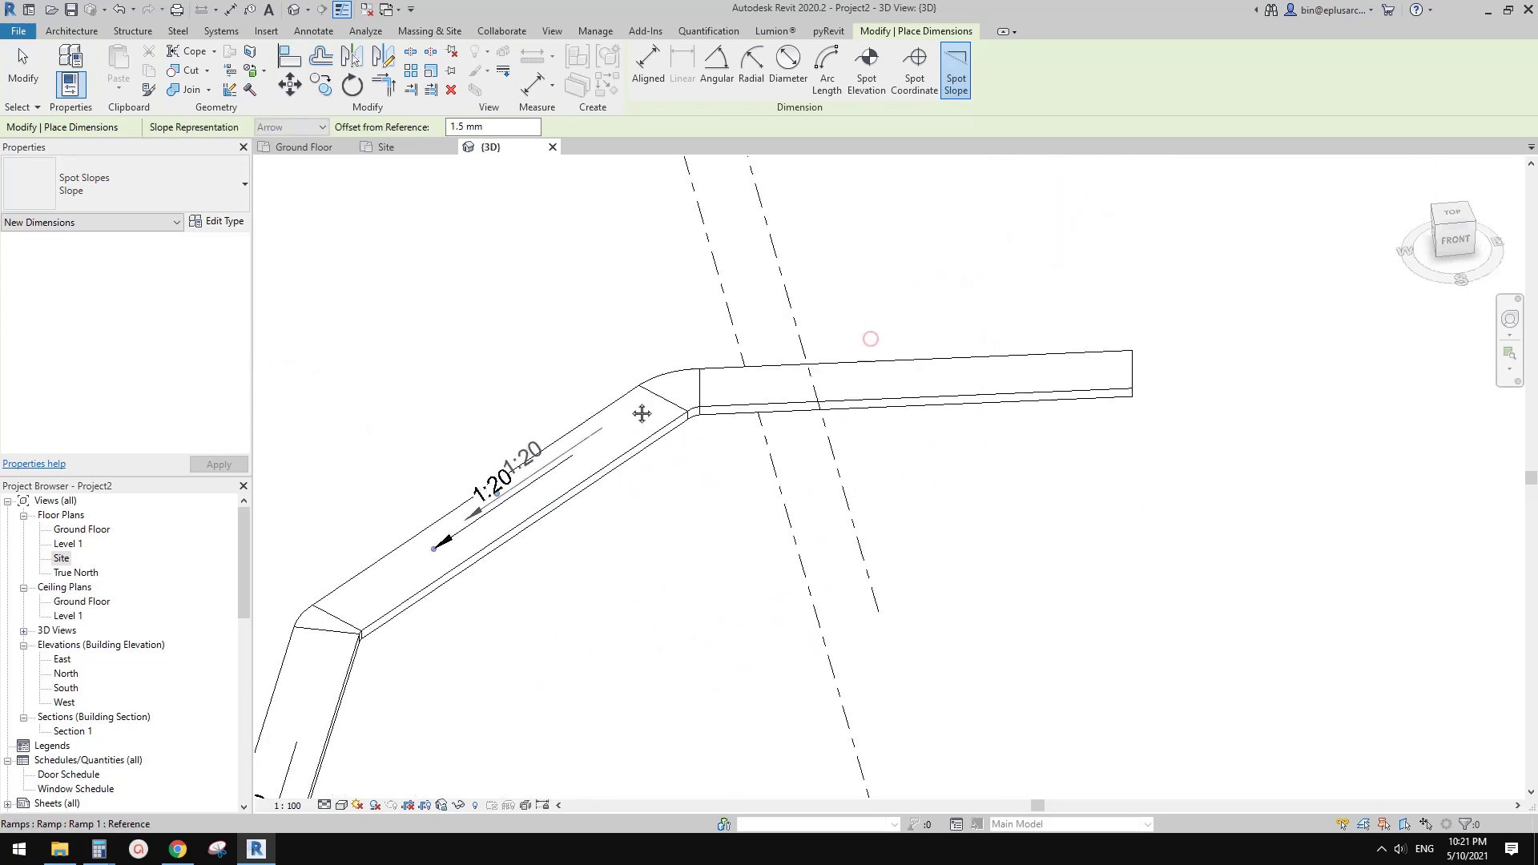
click(1034, 372)
middle_drag(980, 388, 1013, 388)
key(Escape)
key(Escape)
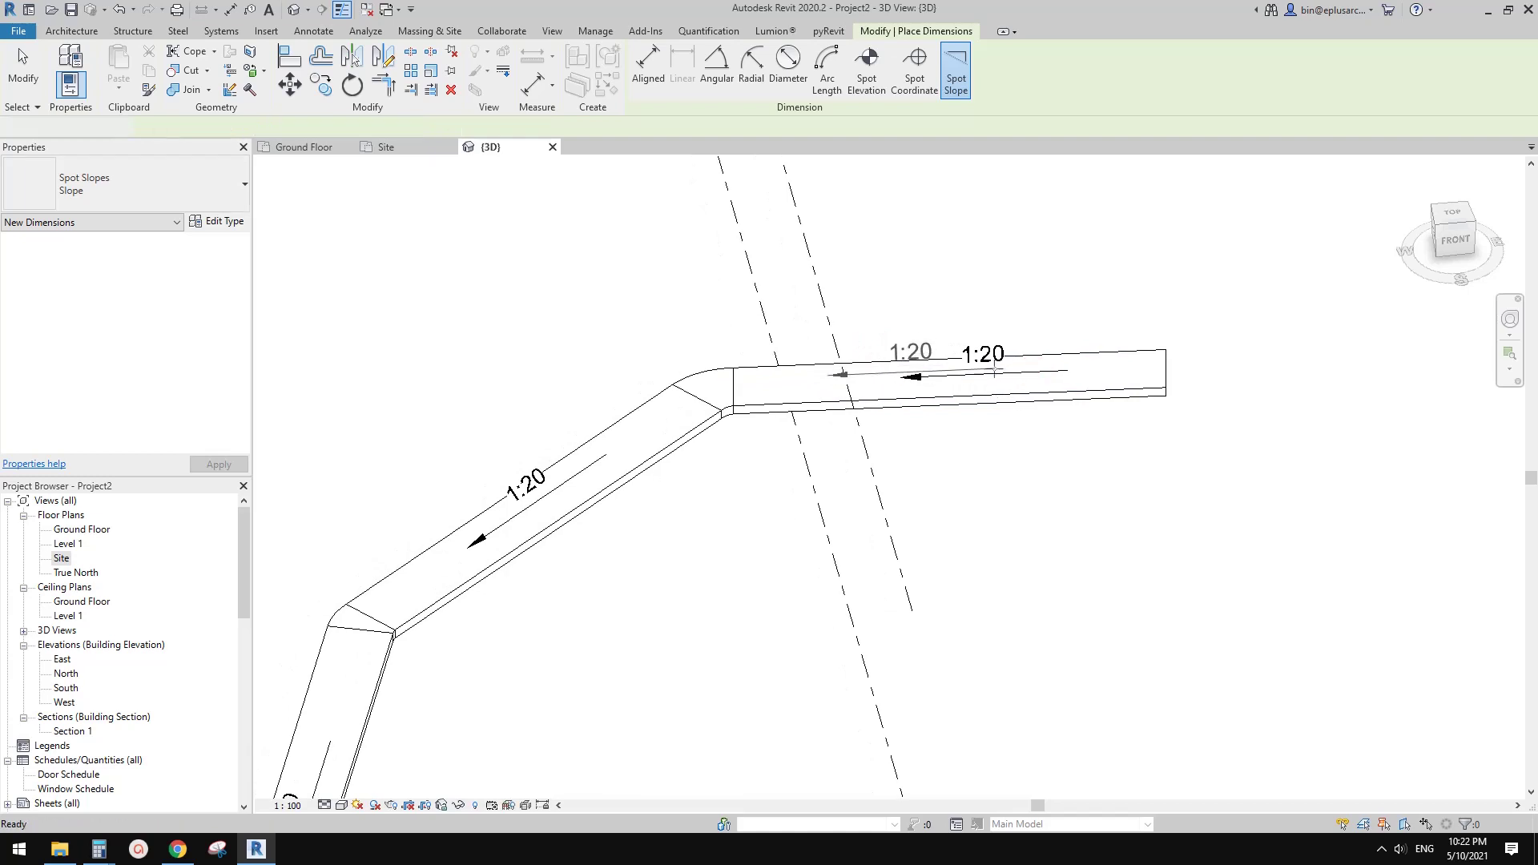
Set the whole ramp's width to 1200 mm in its instance properties.
scroll(760, 409, down, 3)
scroll(715, 481, down, 2)
middle_drag(705, 520, 827, 481)
scroll(749, 504, up, 3)
click(753, 416)
shift+middle_drag(753, 415, 656, 479)
click(178, 425)
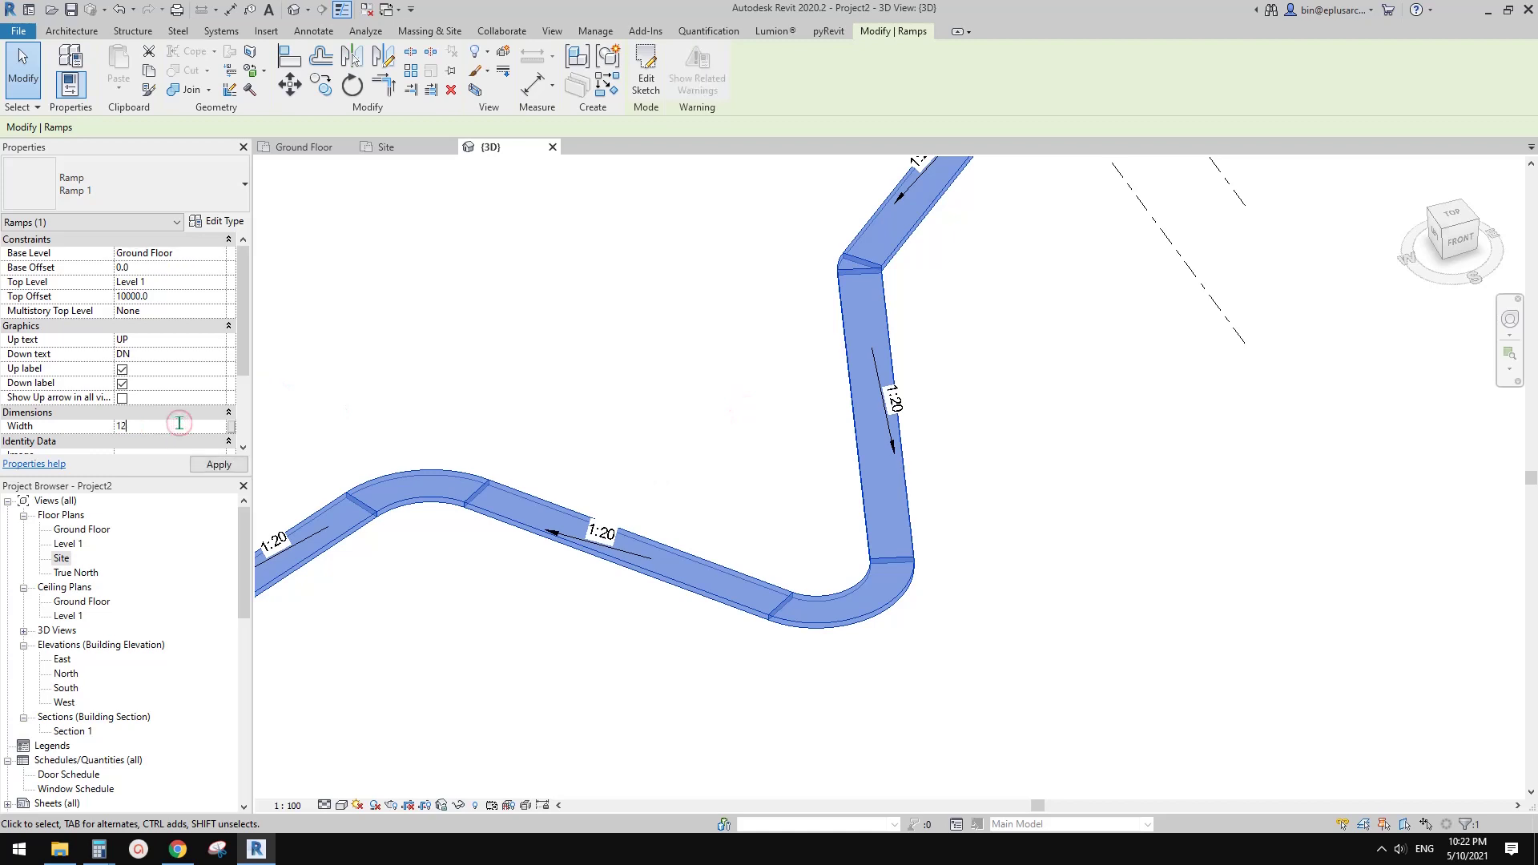
click(643, 344)
scroll(649, 365, down, 2)
shift+middle_drag(704, 387, 677, 393)
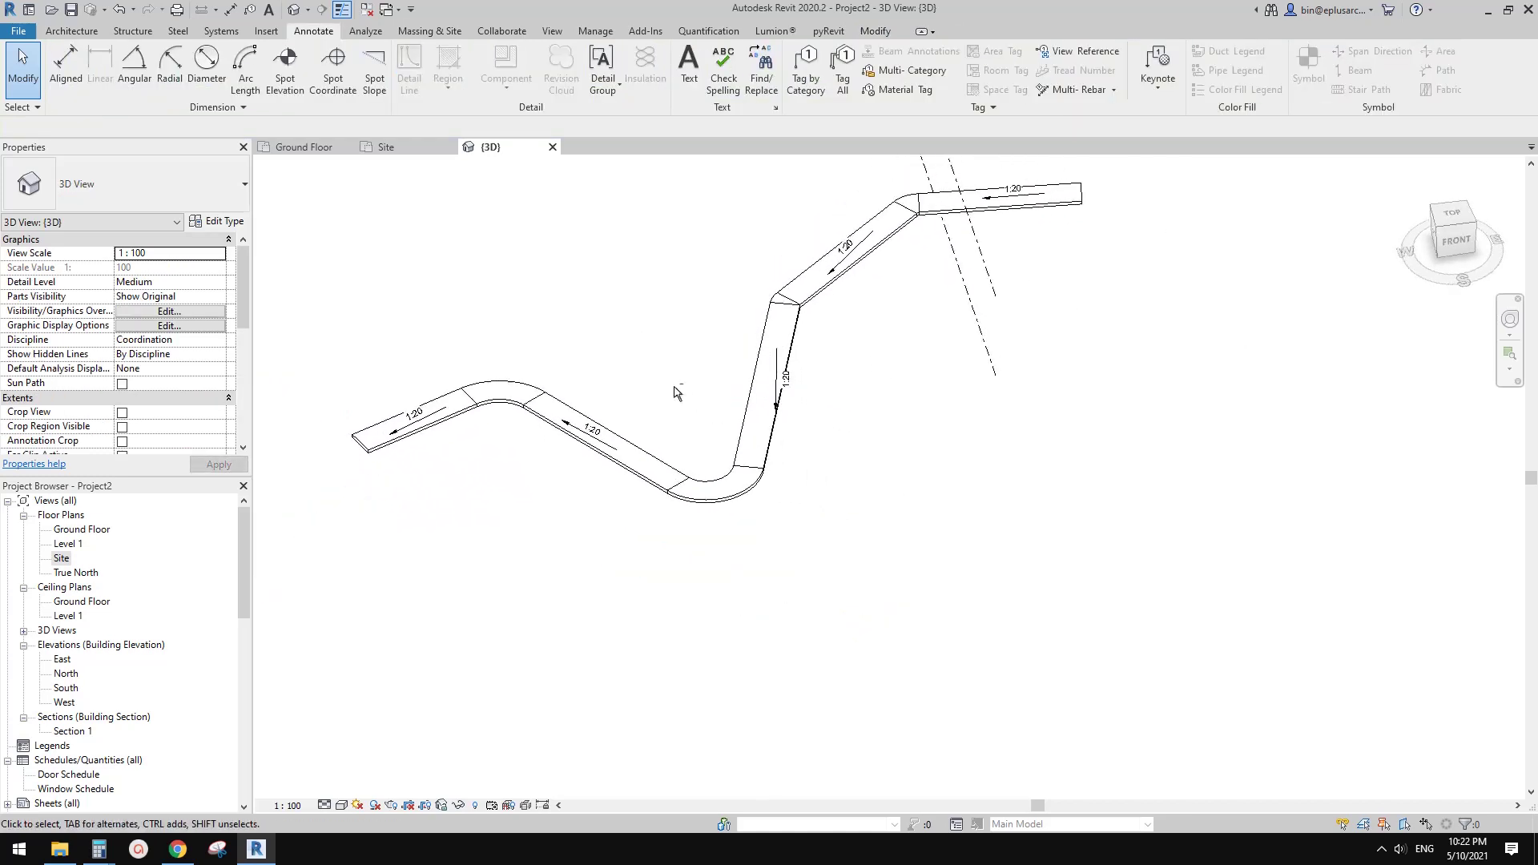
Examine the ramp's constraint, graphics and dimension properties and its overall shape in the 3D view.
click(771, 332)
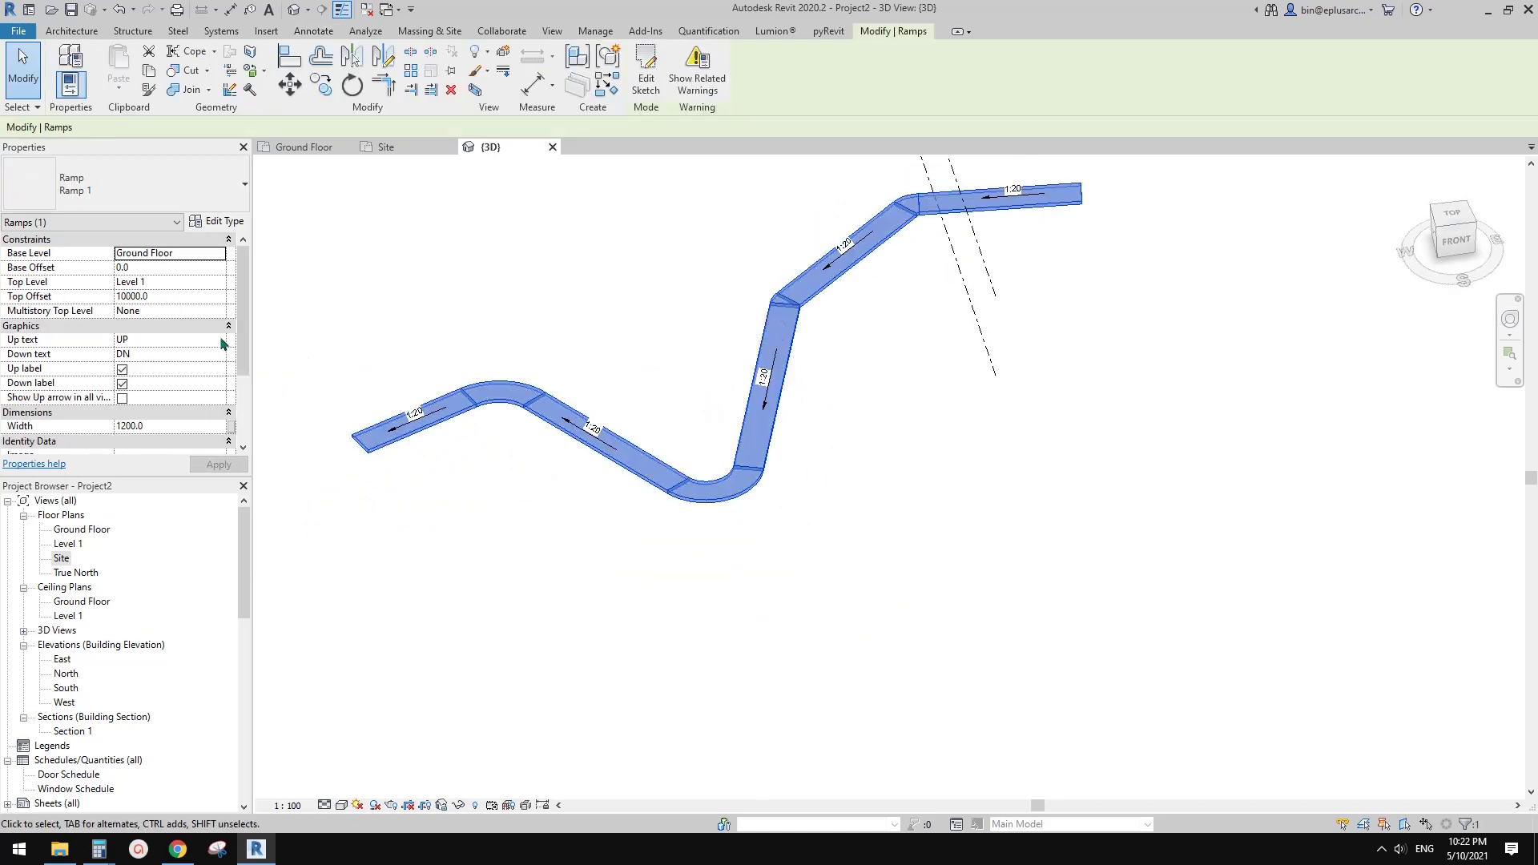
drag(241, 329, 256, 301)
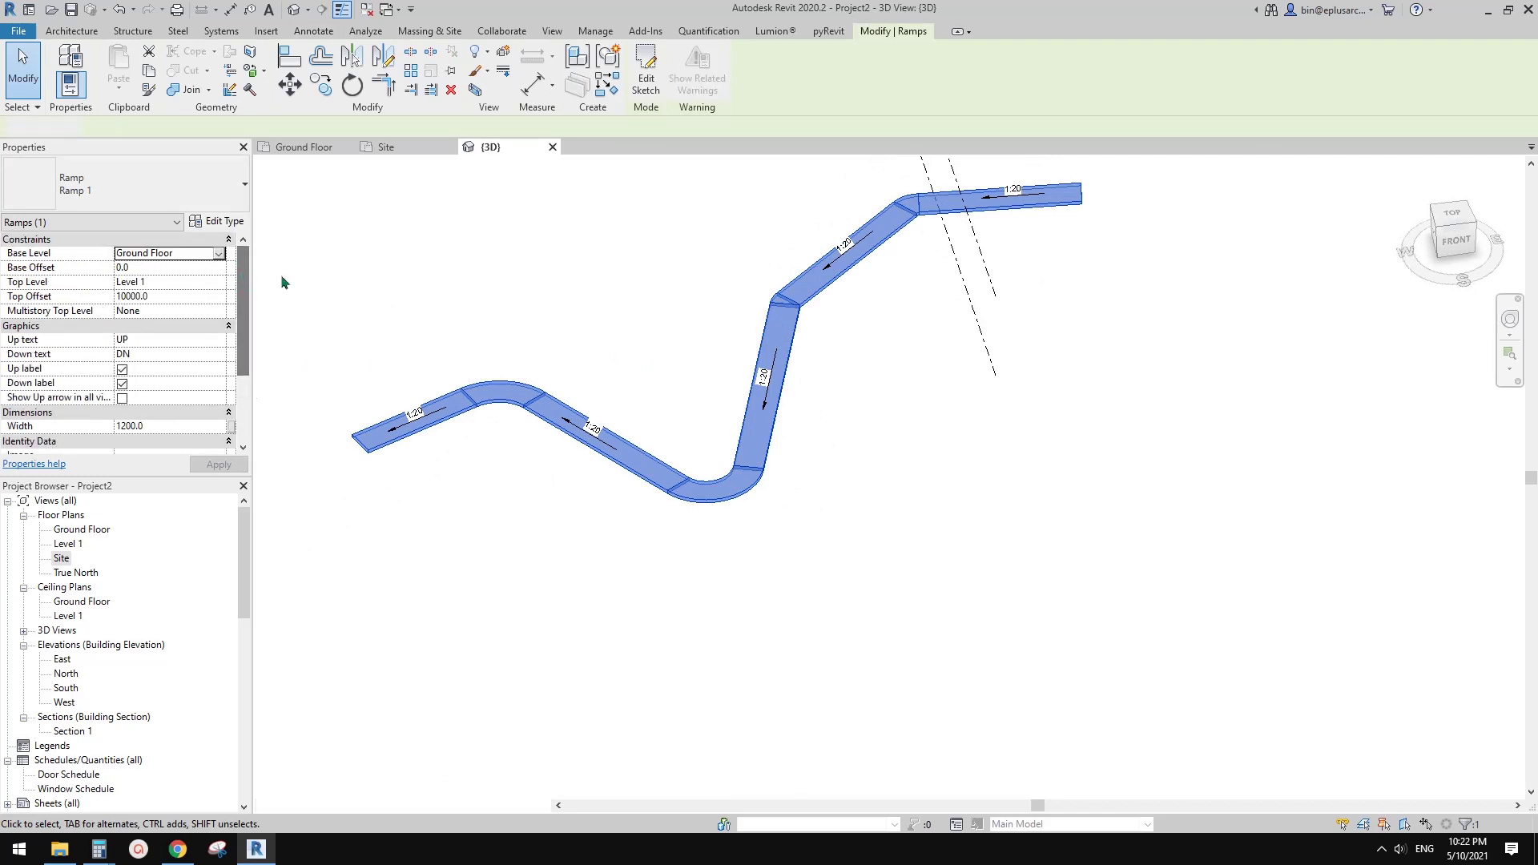
click(687, 350)
middle_drag(691, 352, 605, 463)
scroll(619, 358, down, 2)
scroll(592, 445, up, 1)
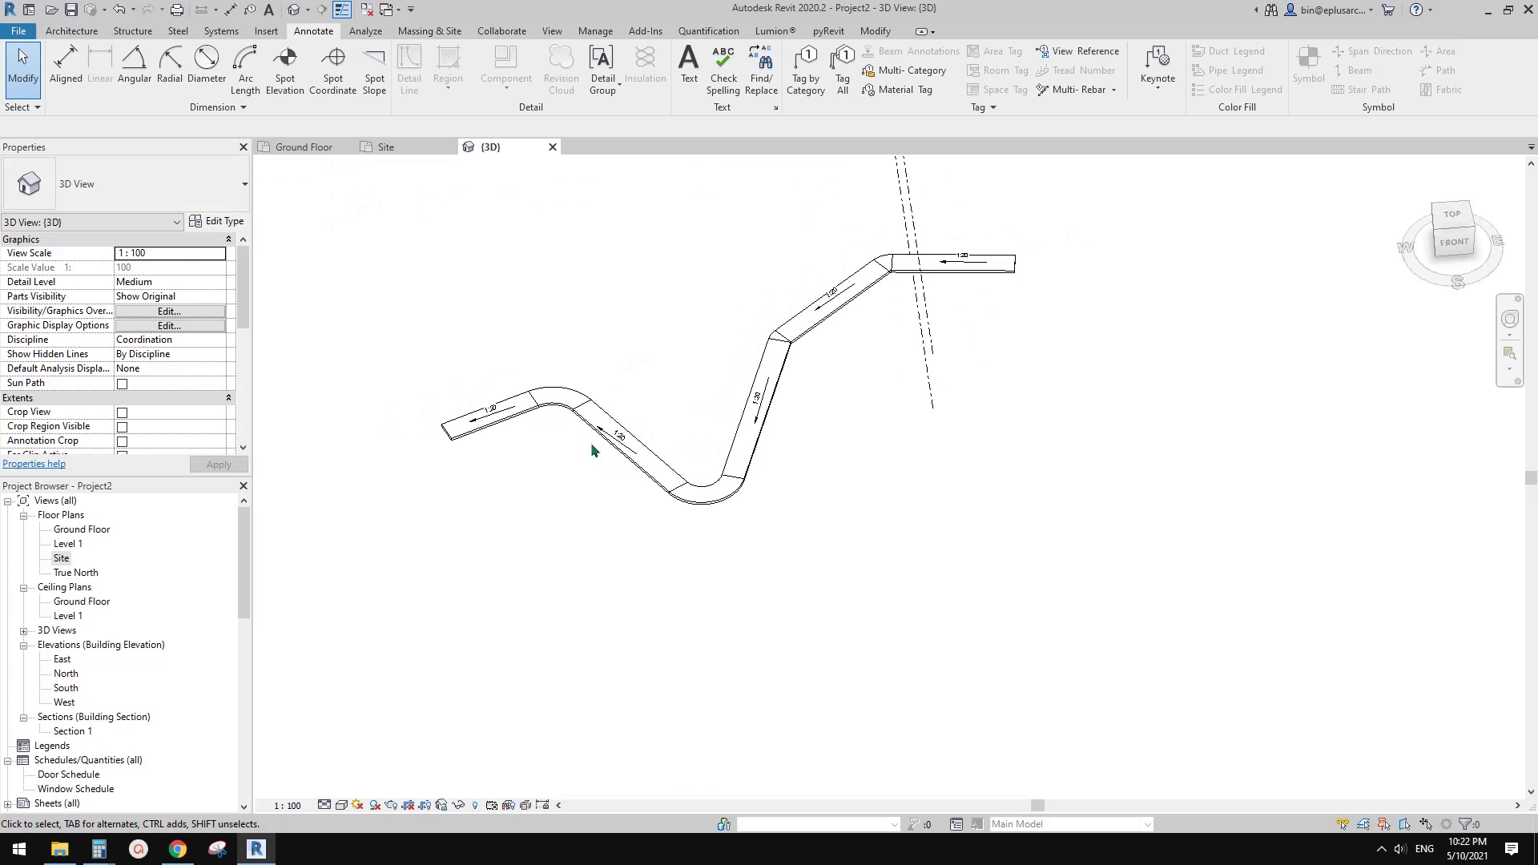
In the Ground Floor plan, start a Generic 150mm floor and pick boundary lines along the ramp's lower edge from its start through the bottom arc.
double_click(80, 530)
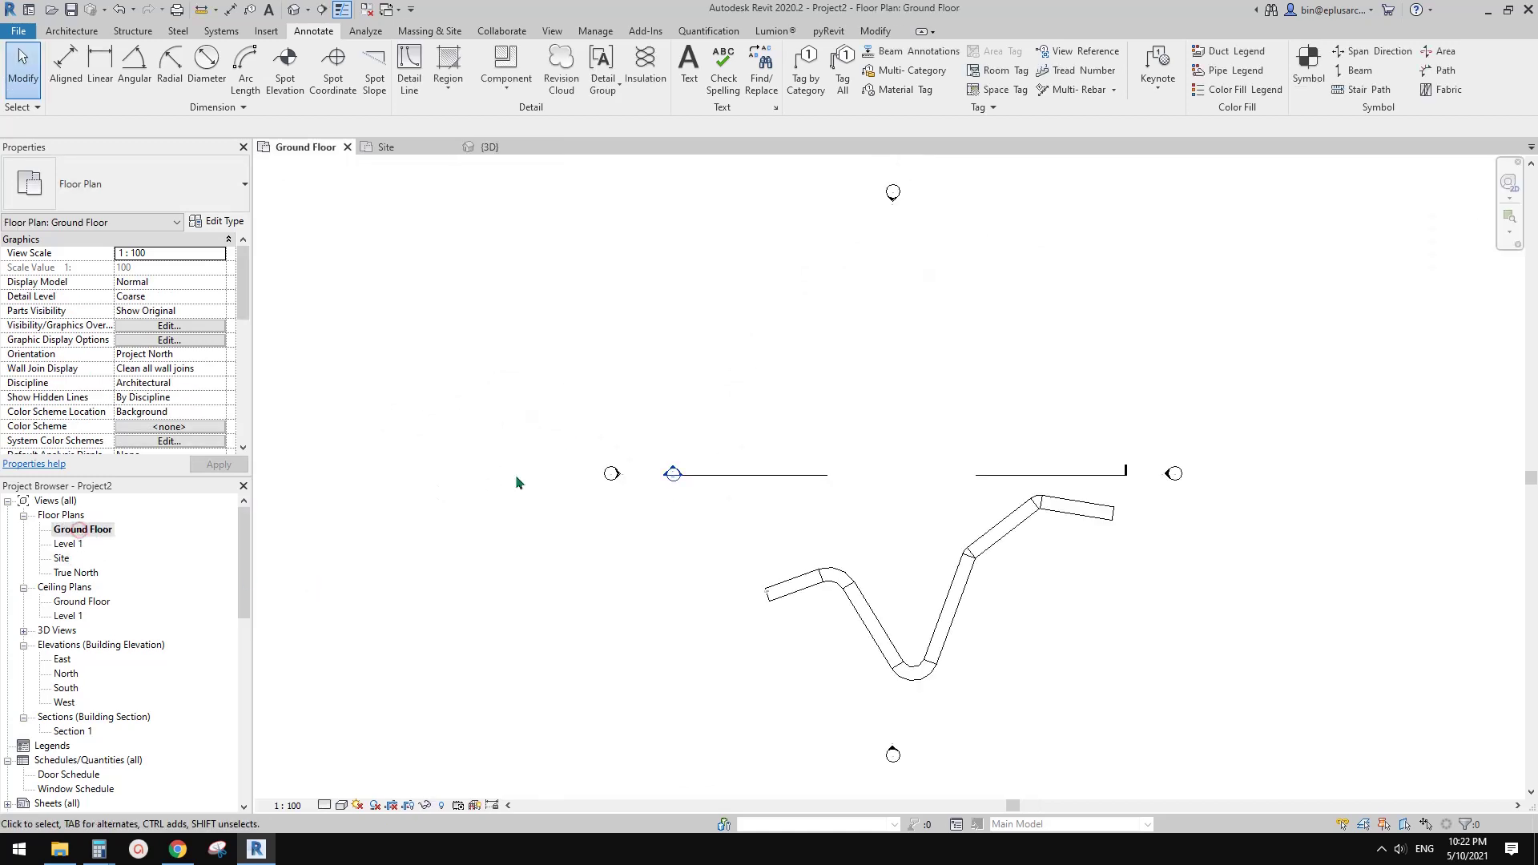
click(73, 32)
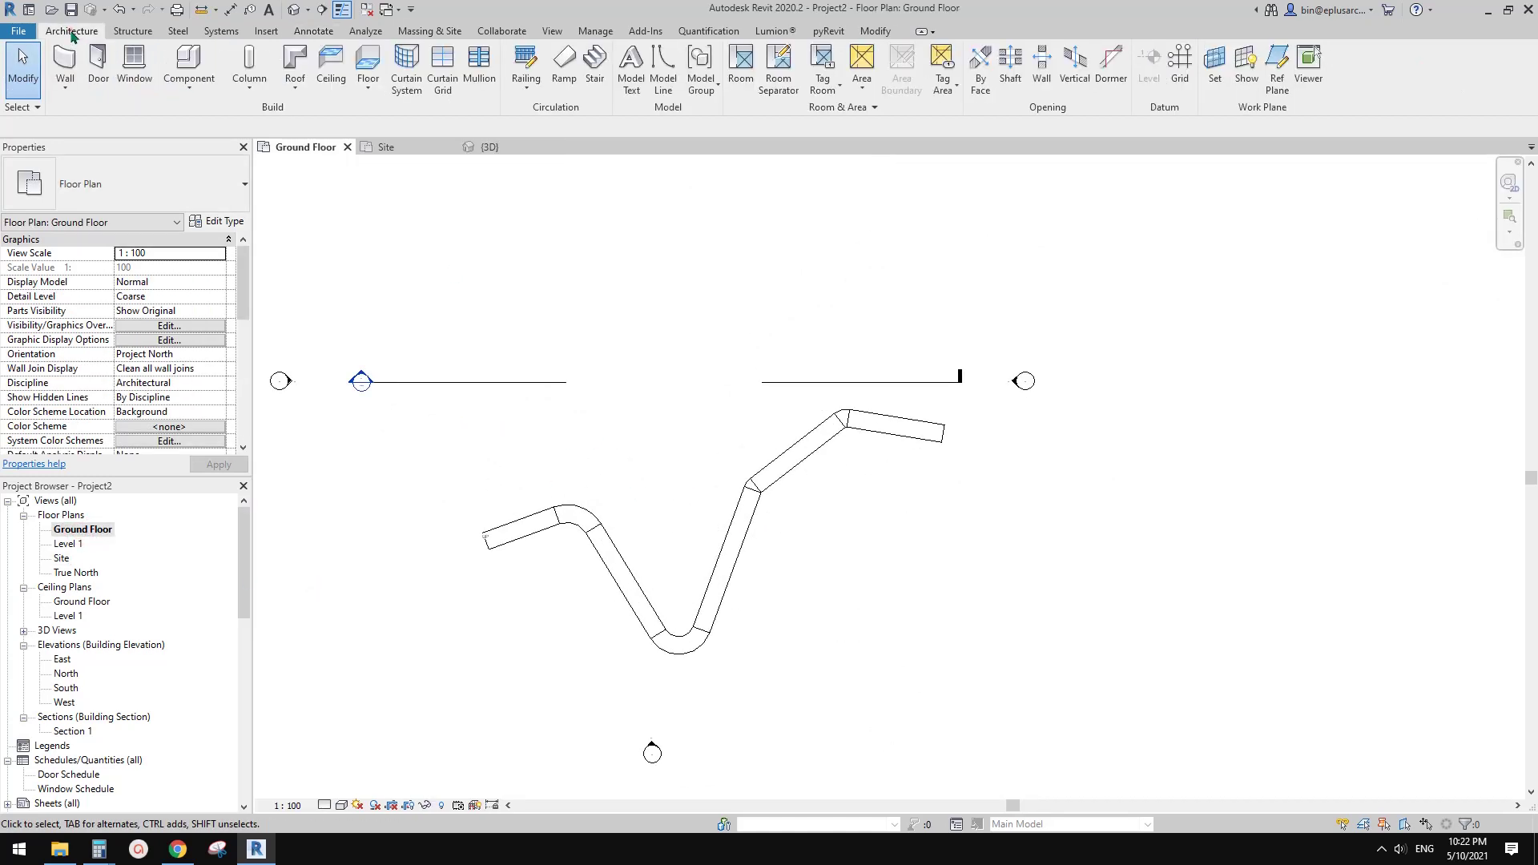
click(362, 79)
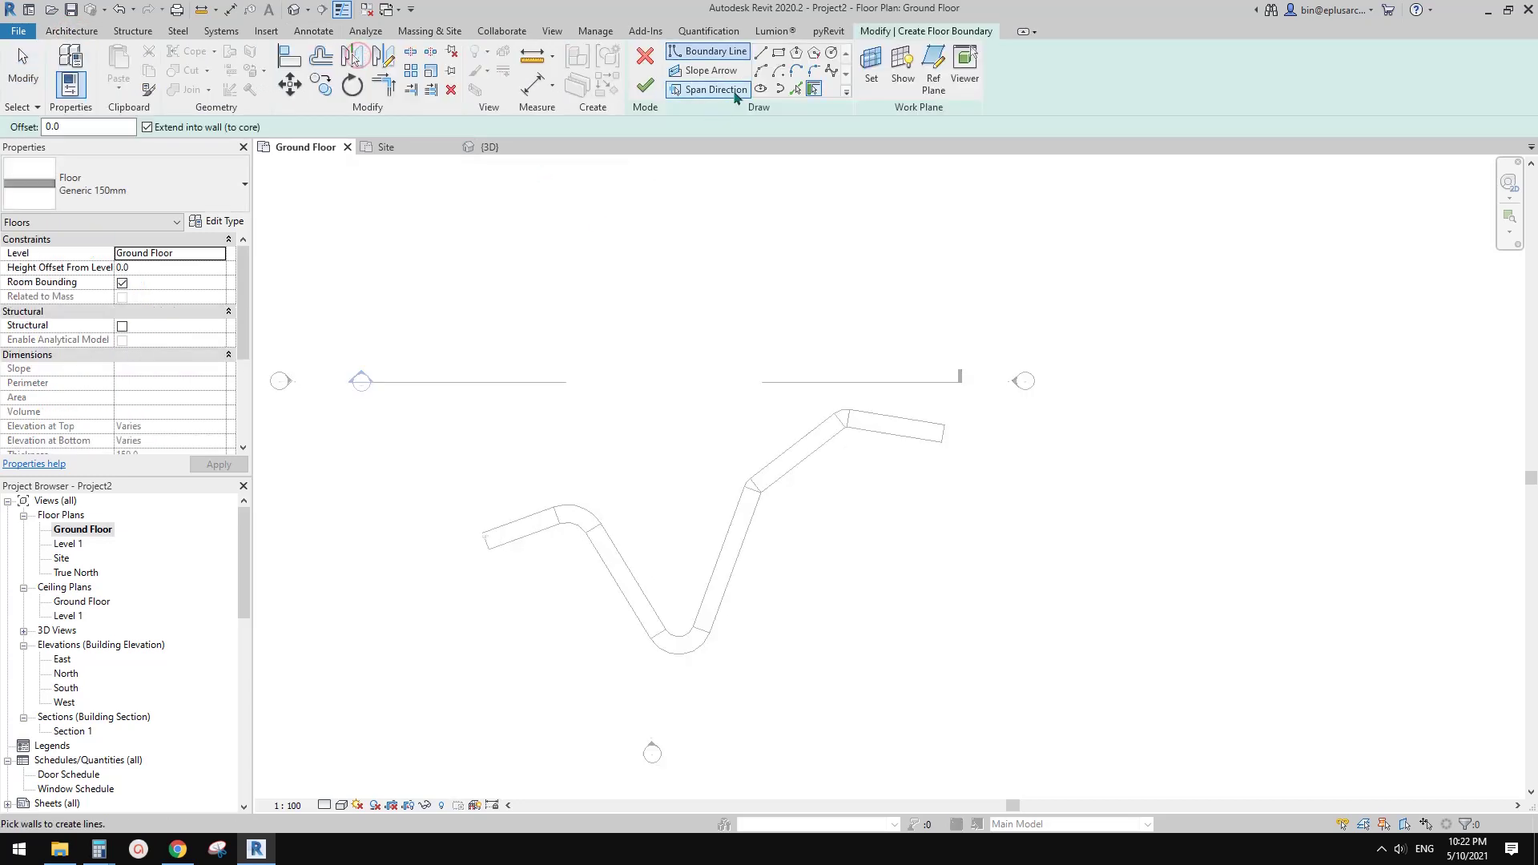
click(798, 89)
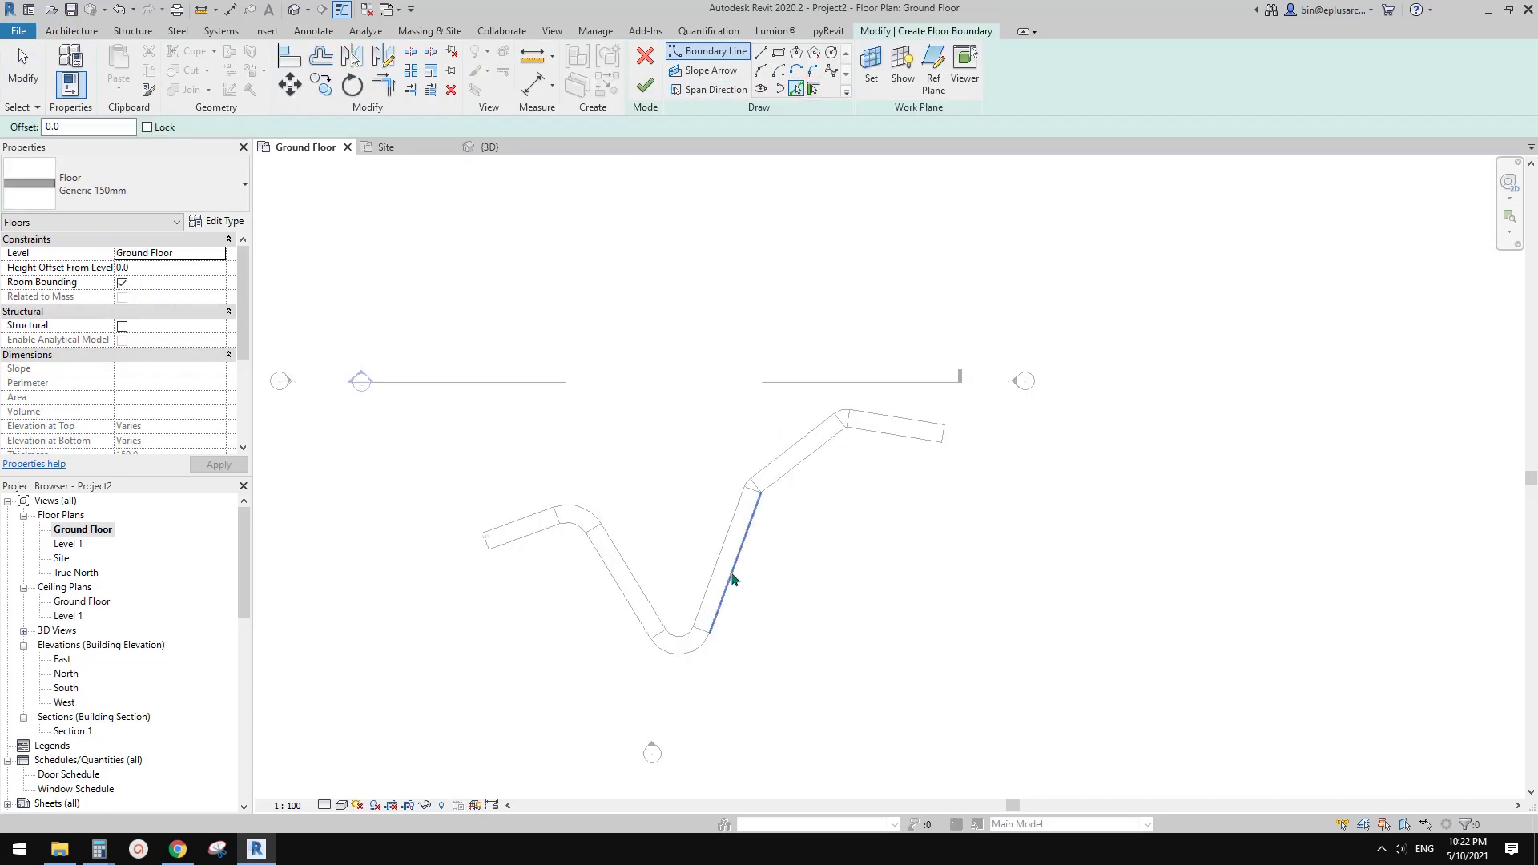
scroll(725, 612, up, 2)
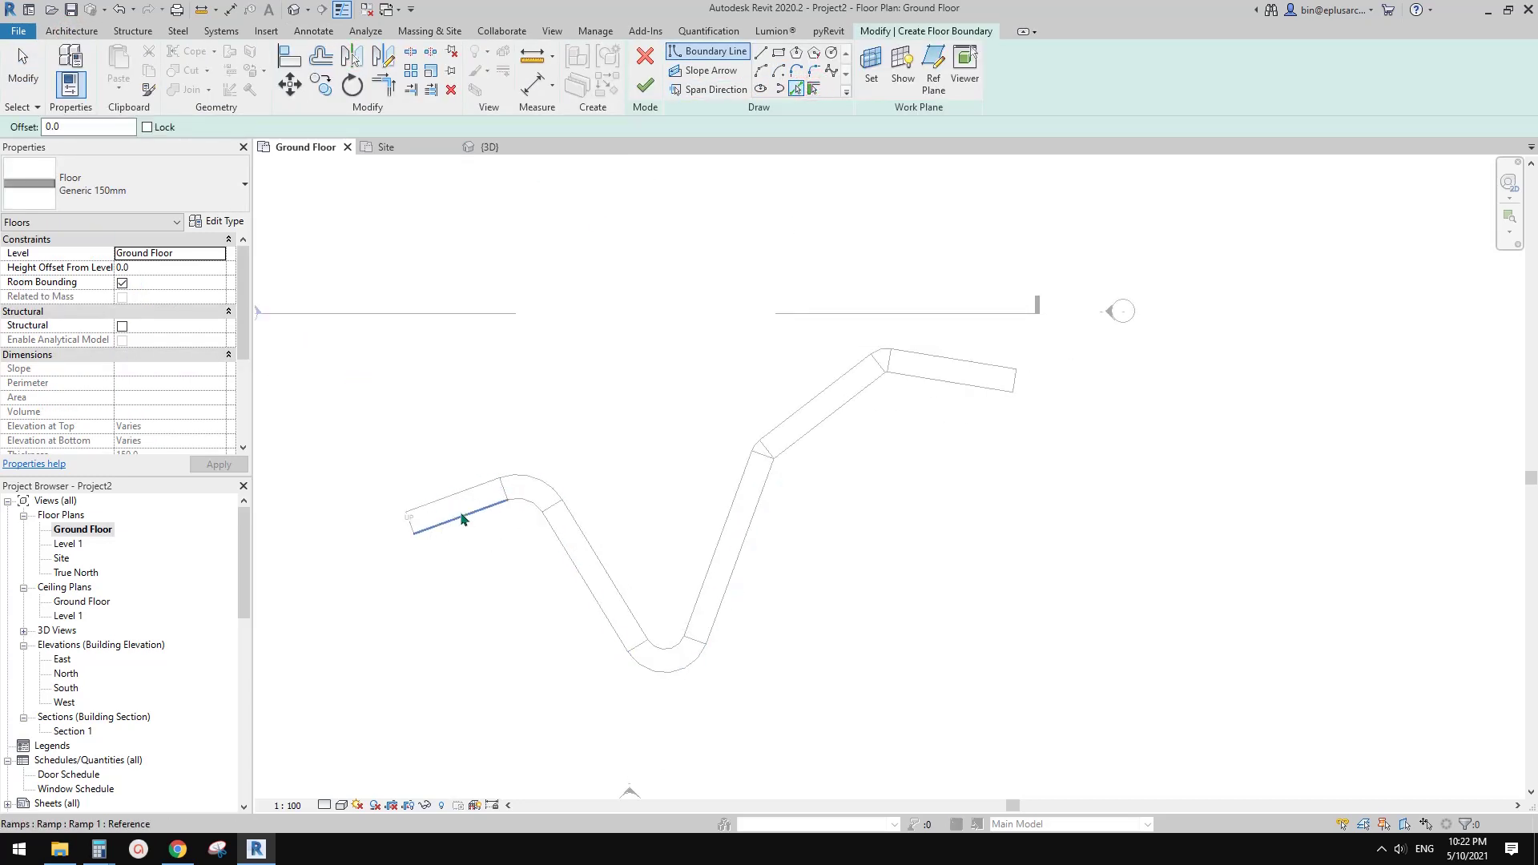
click(524, 507)
click(554, 527)
click(645, 662)
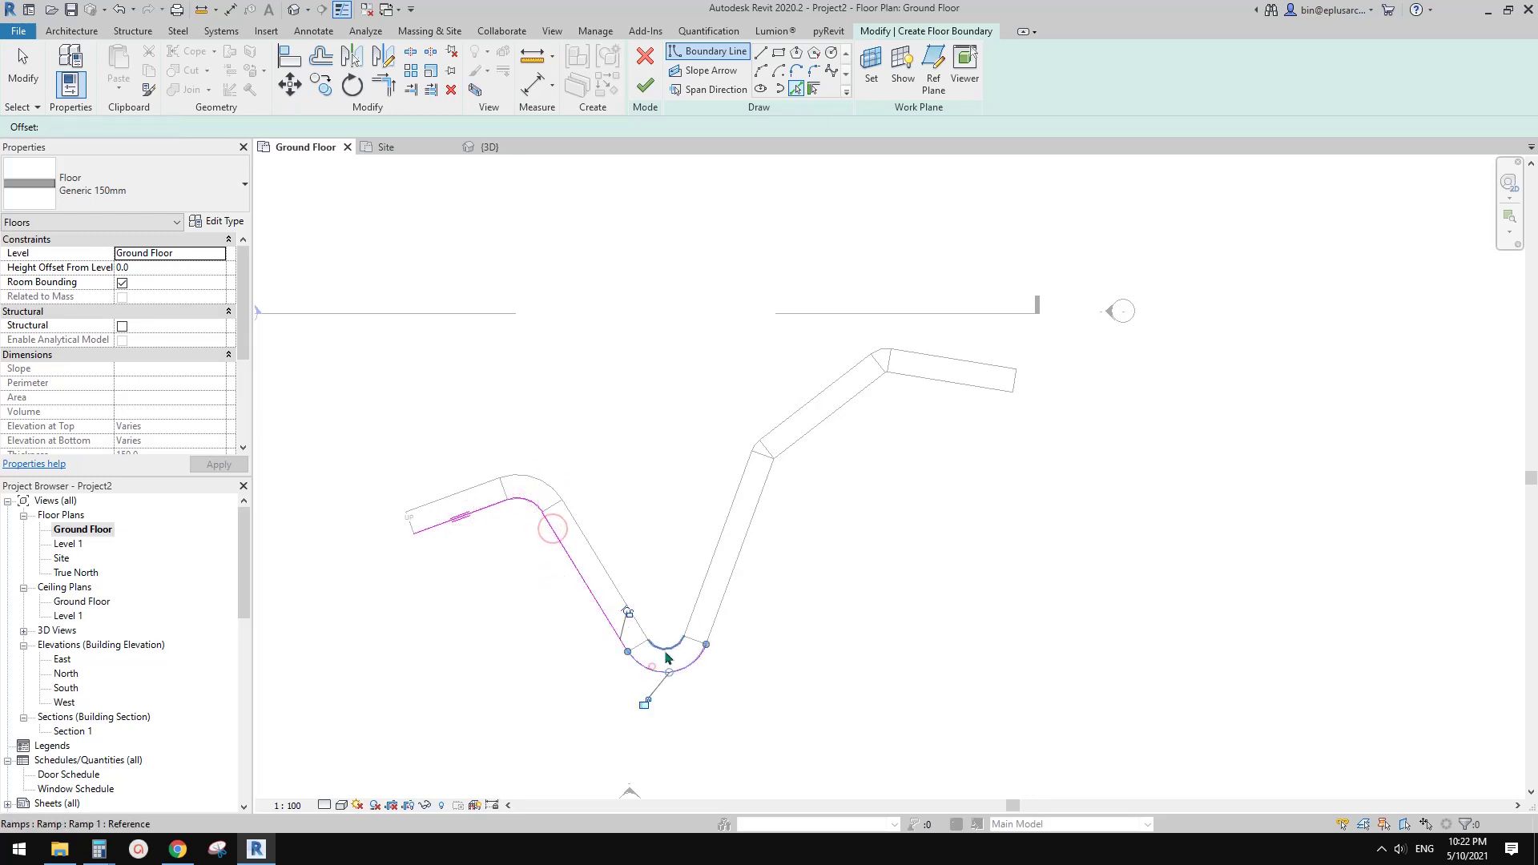
Close the floor boundary by picking the third run's edges and upper end, the remaining upper edges, and the ramp's starting edge.
scroll(696, 646, up, 1)
click(715, 582)
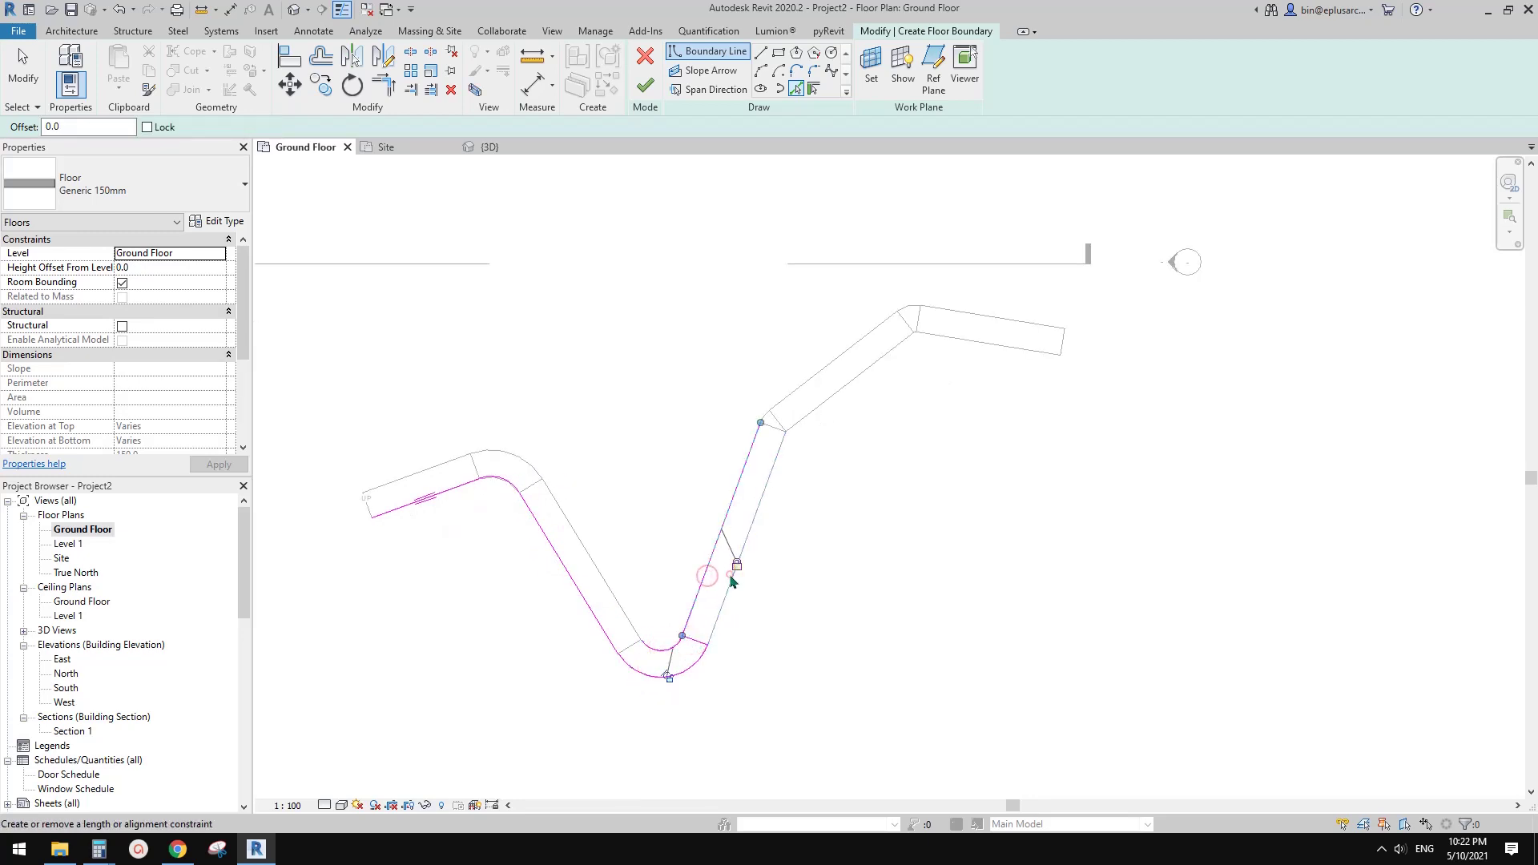
click(736, 560)
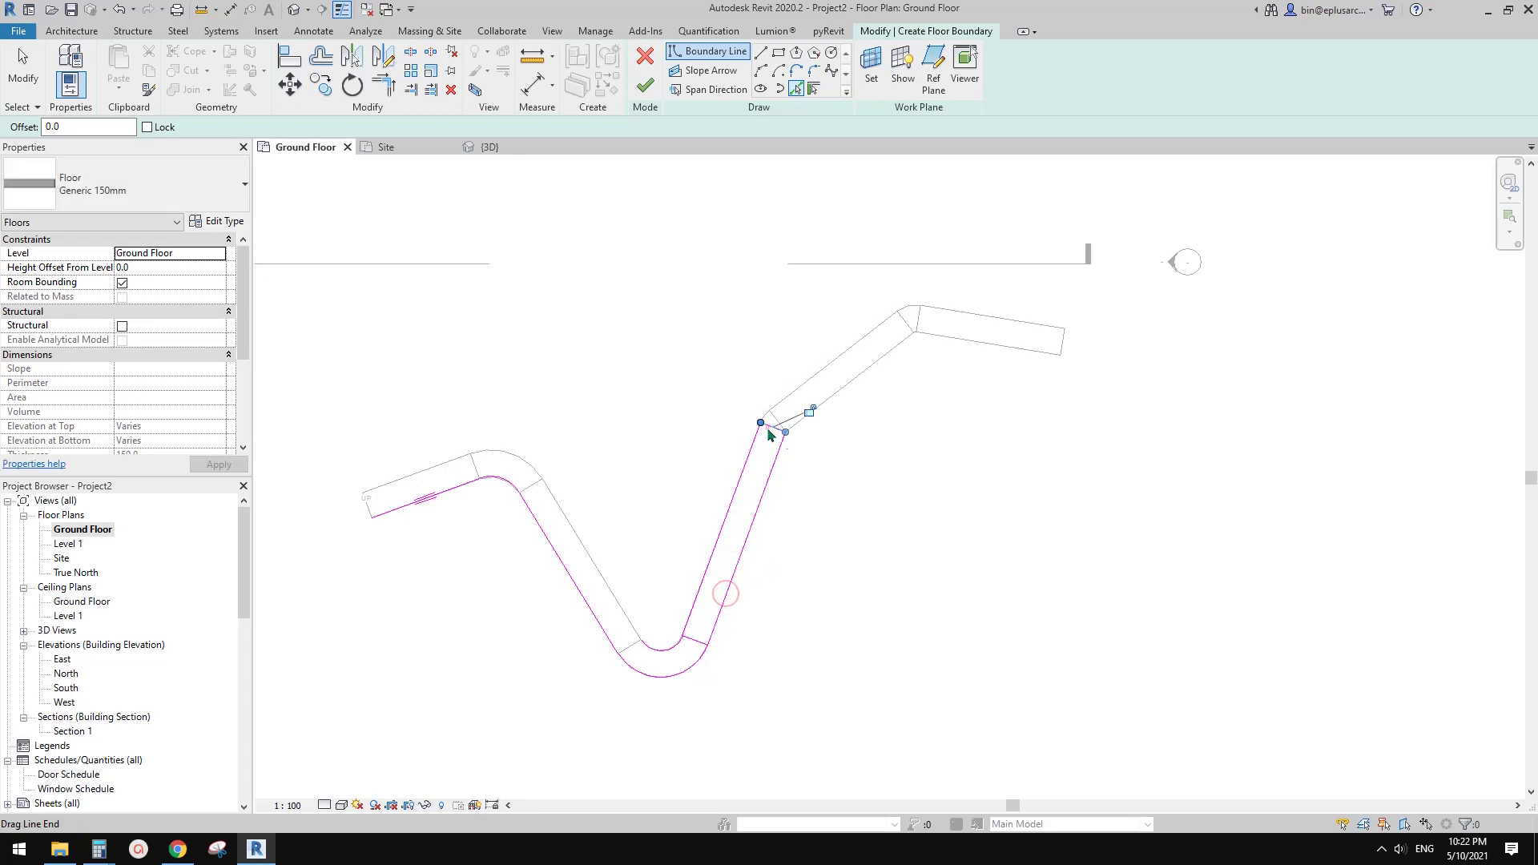
click(516, 460)
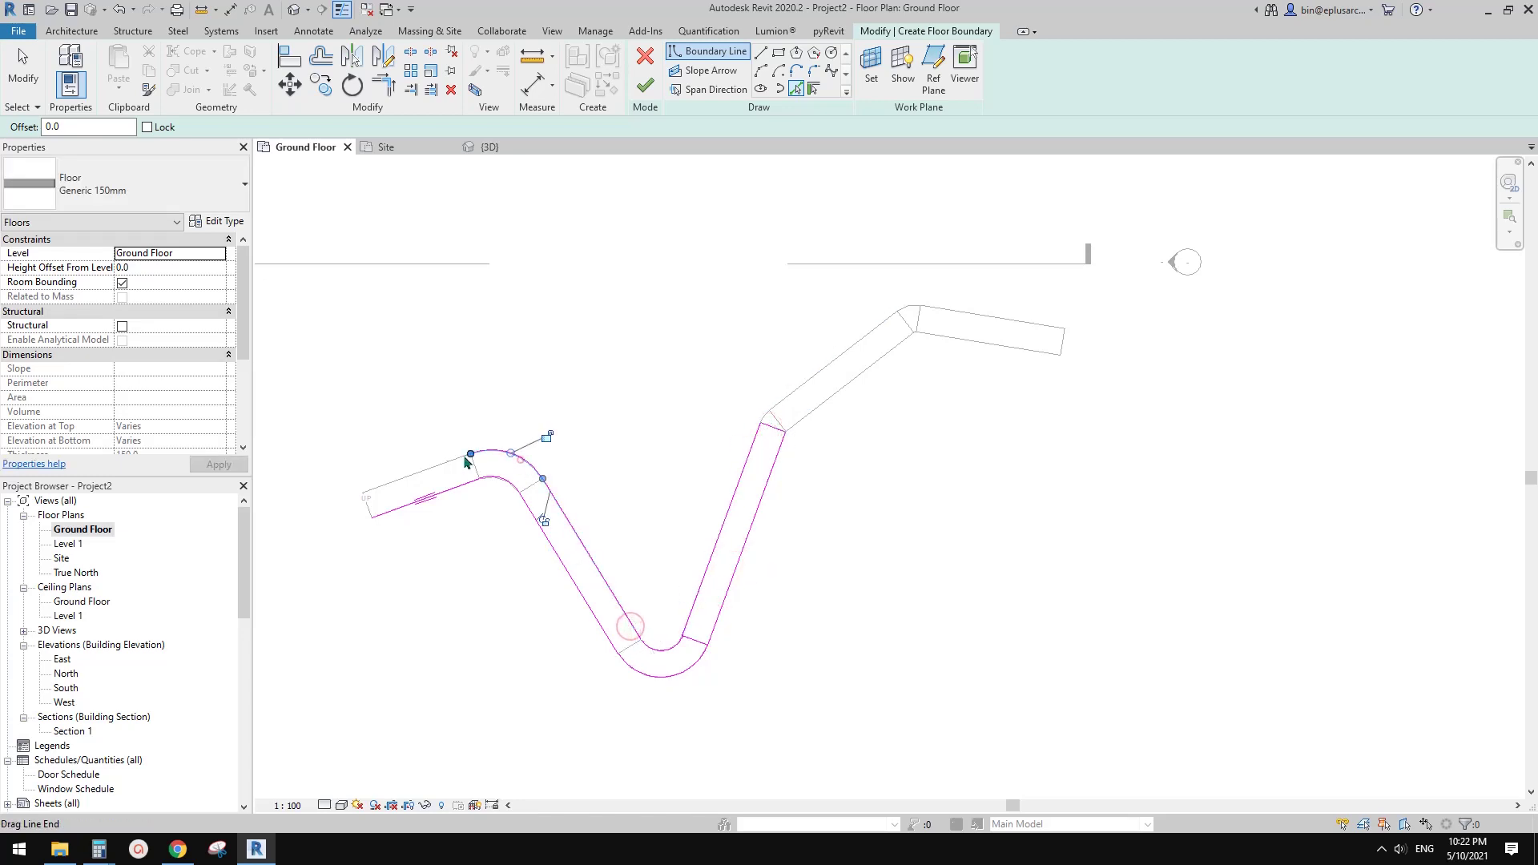
click(438, 465)
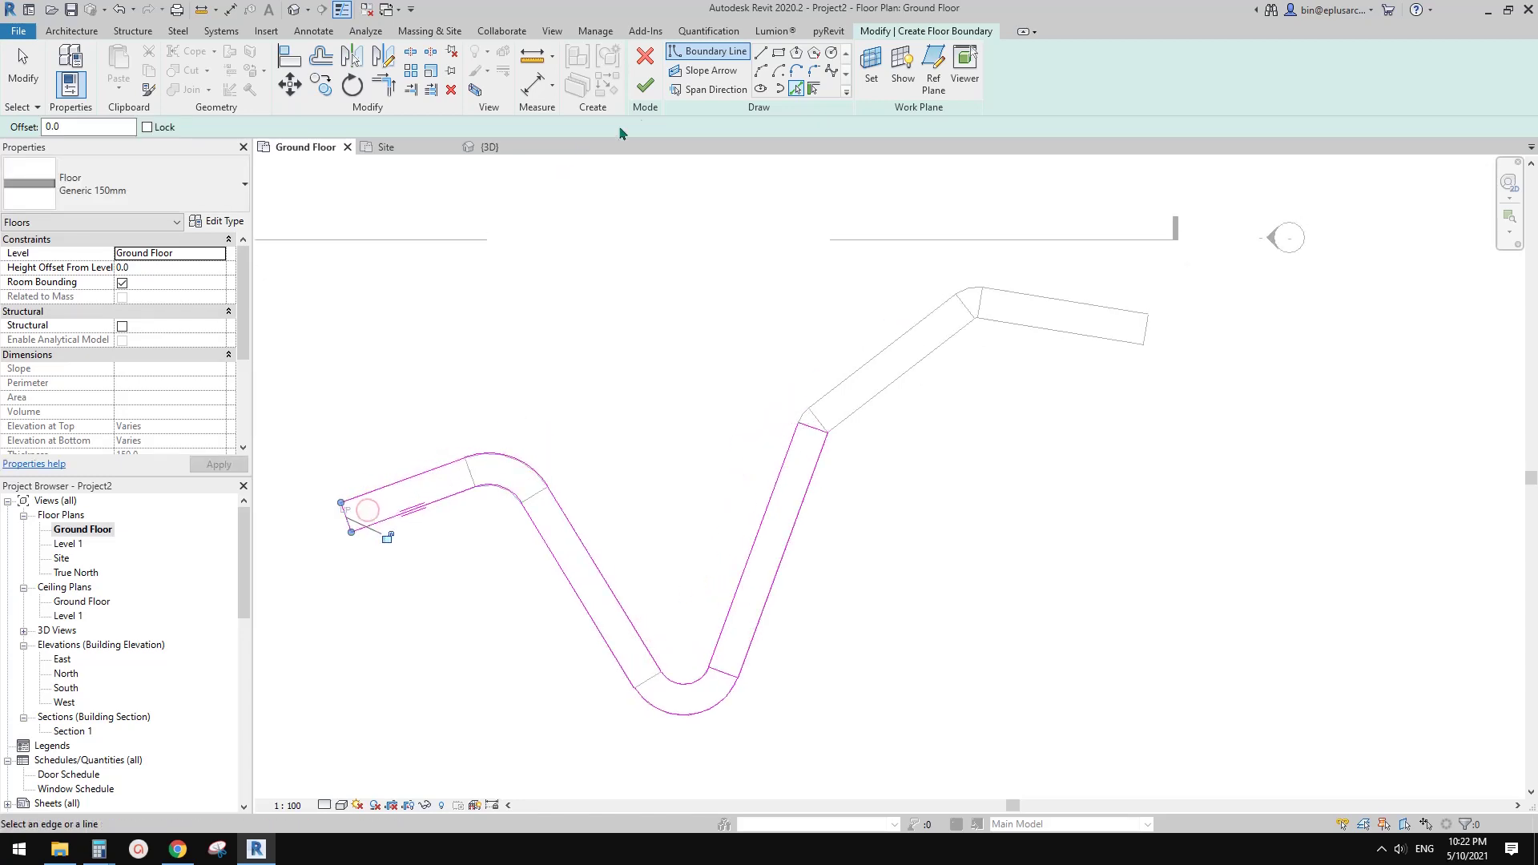
Delete the extra boundary line crossing the ramp where the bottom arc meets the third run, and finish the floor sketch.
click(645, 86)
middle_drag(755, 514, 783, 467)
click(1412, 817)
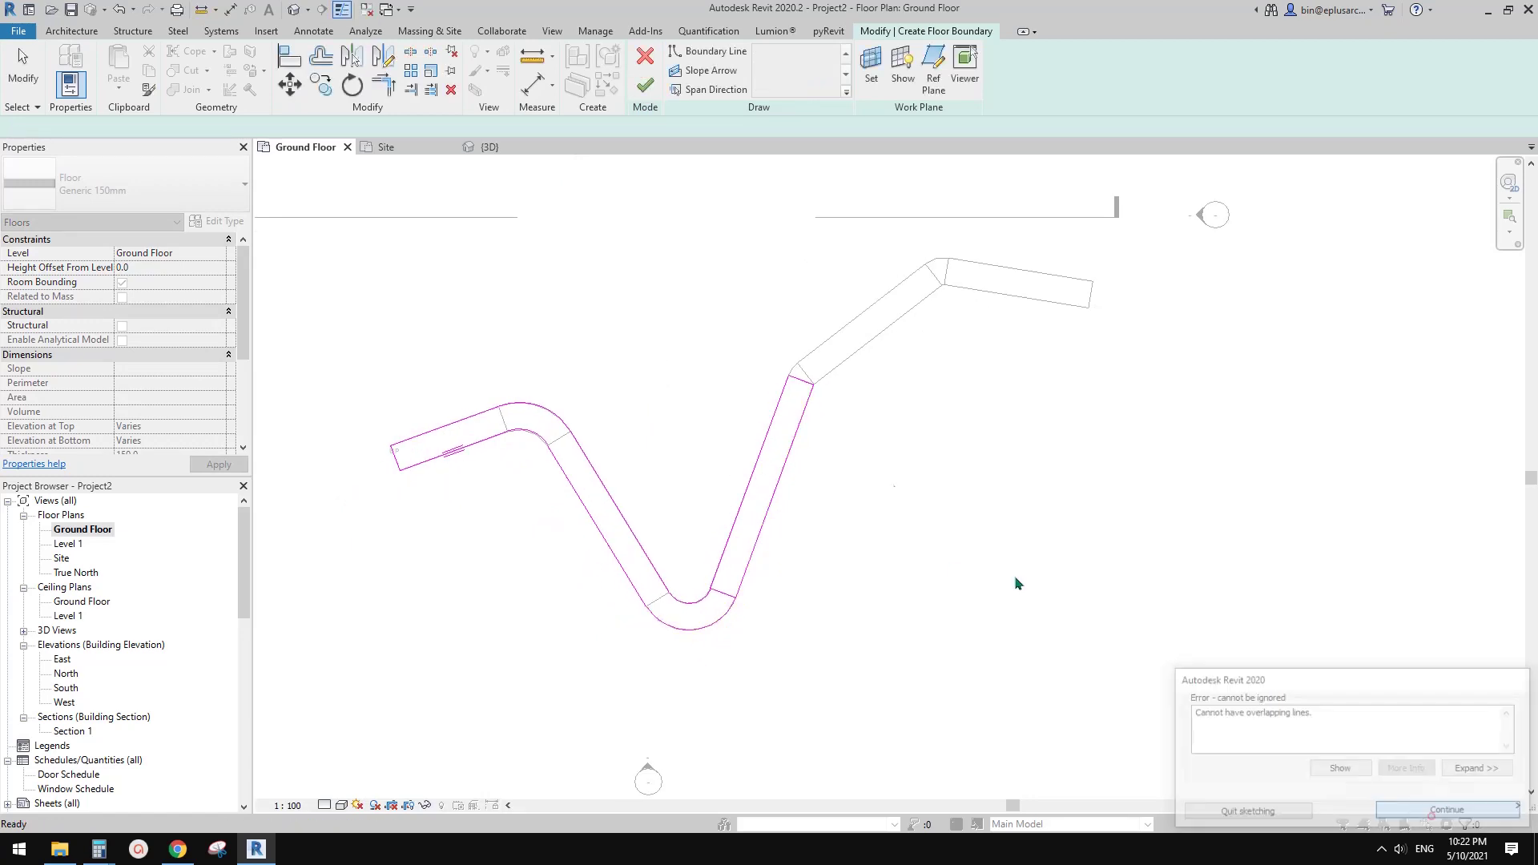
click(705, 587)
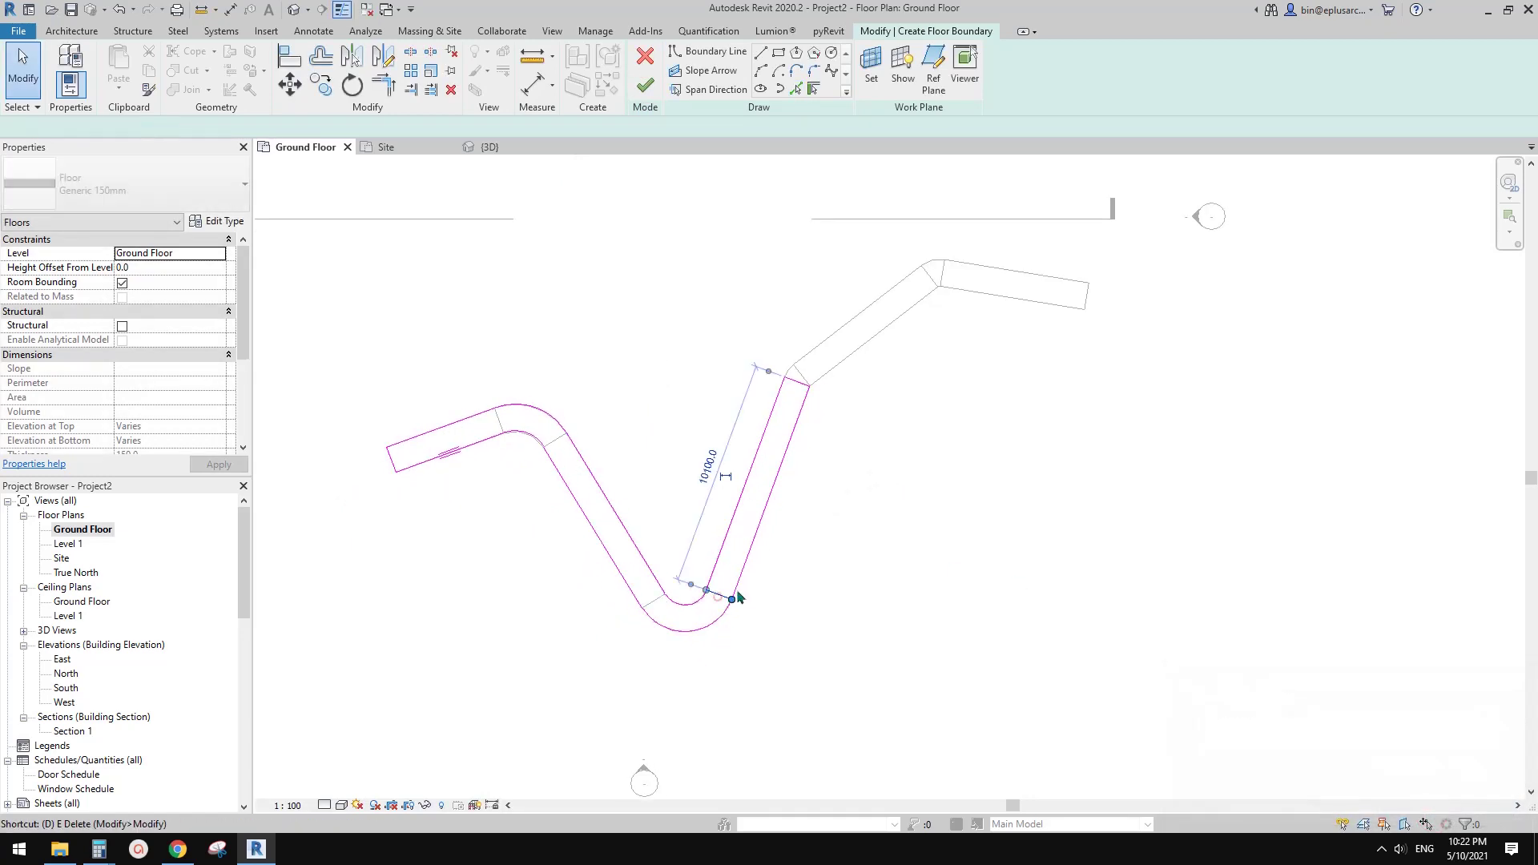
click(645, 87)
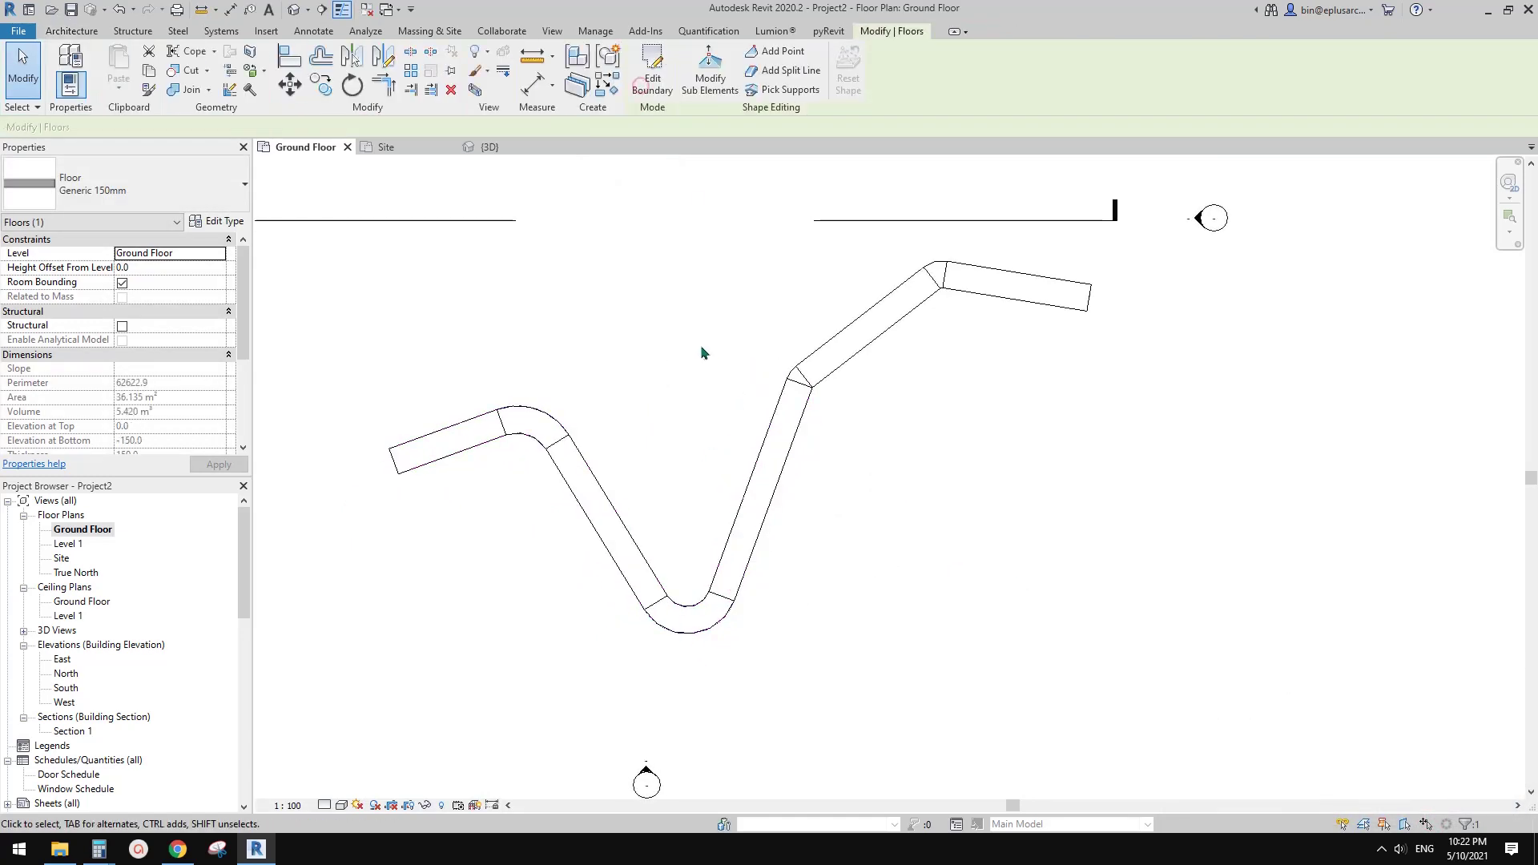
Open the default 3D view and select the new floor lying beneath the ramp.
click(294, 10)
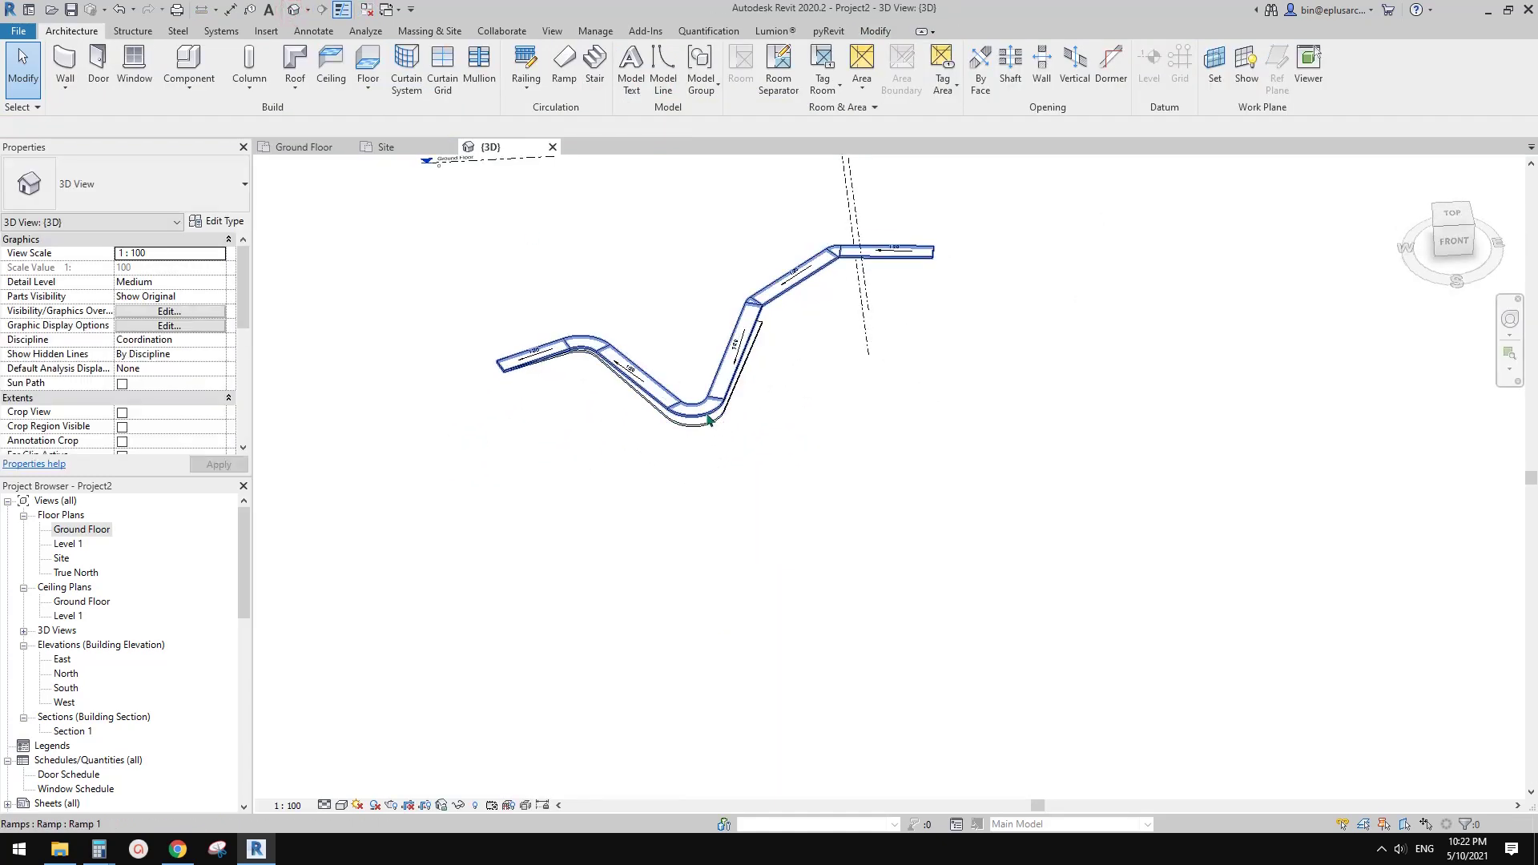
click(721, 421)
shift+middle_drag(710, 429, 705, 212)
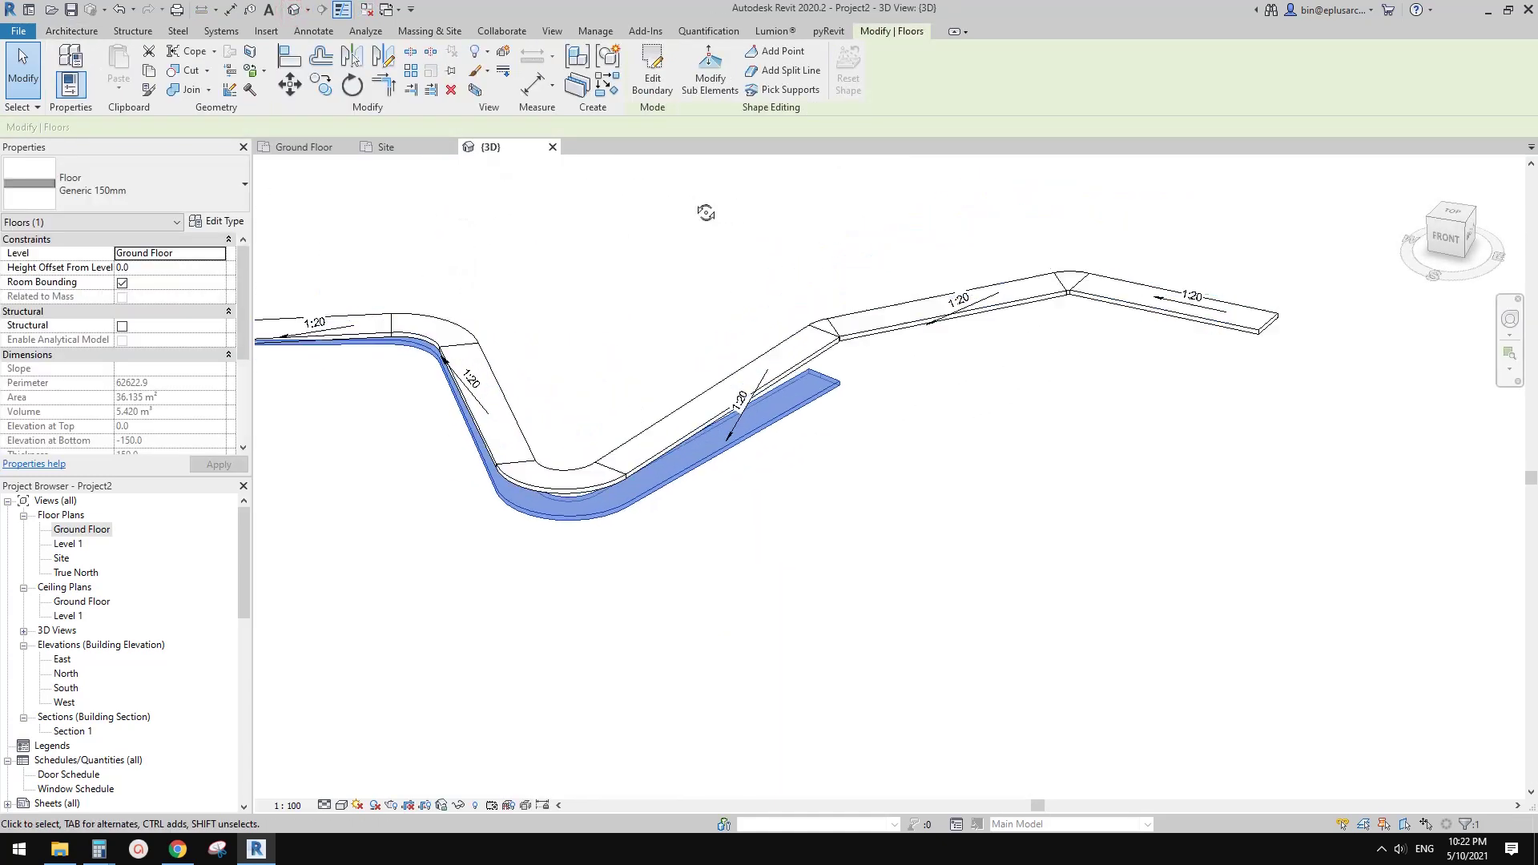
click(709, 78)
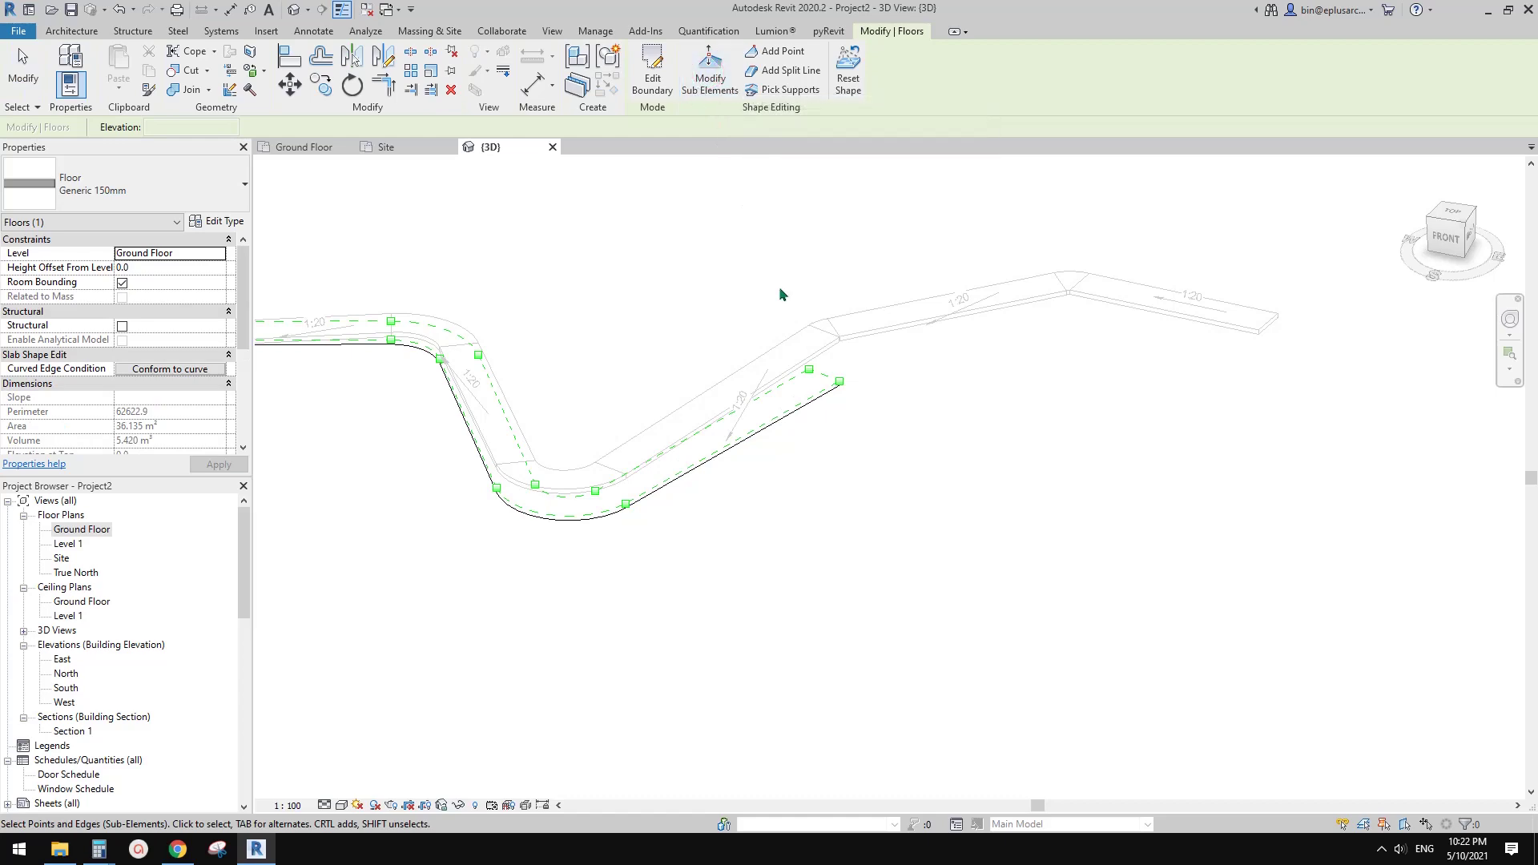
shift+middle_drag(782, 350, 796, 376)
scroll(796, 375, up, 3)
key(Escape)
key(Escape)
click(824, 357)
key(Escape)
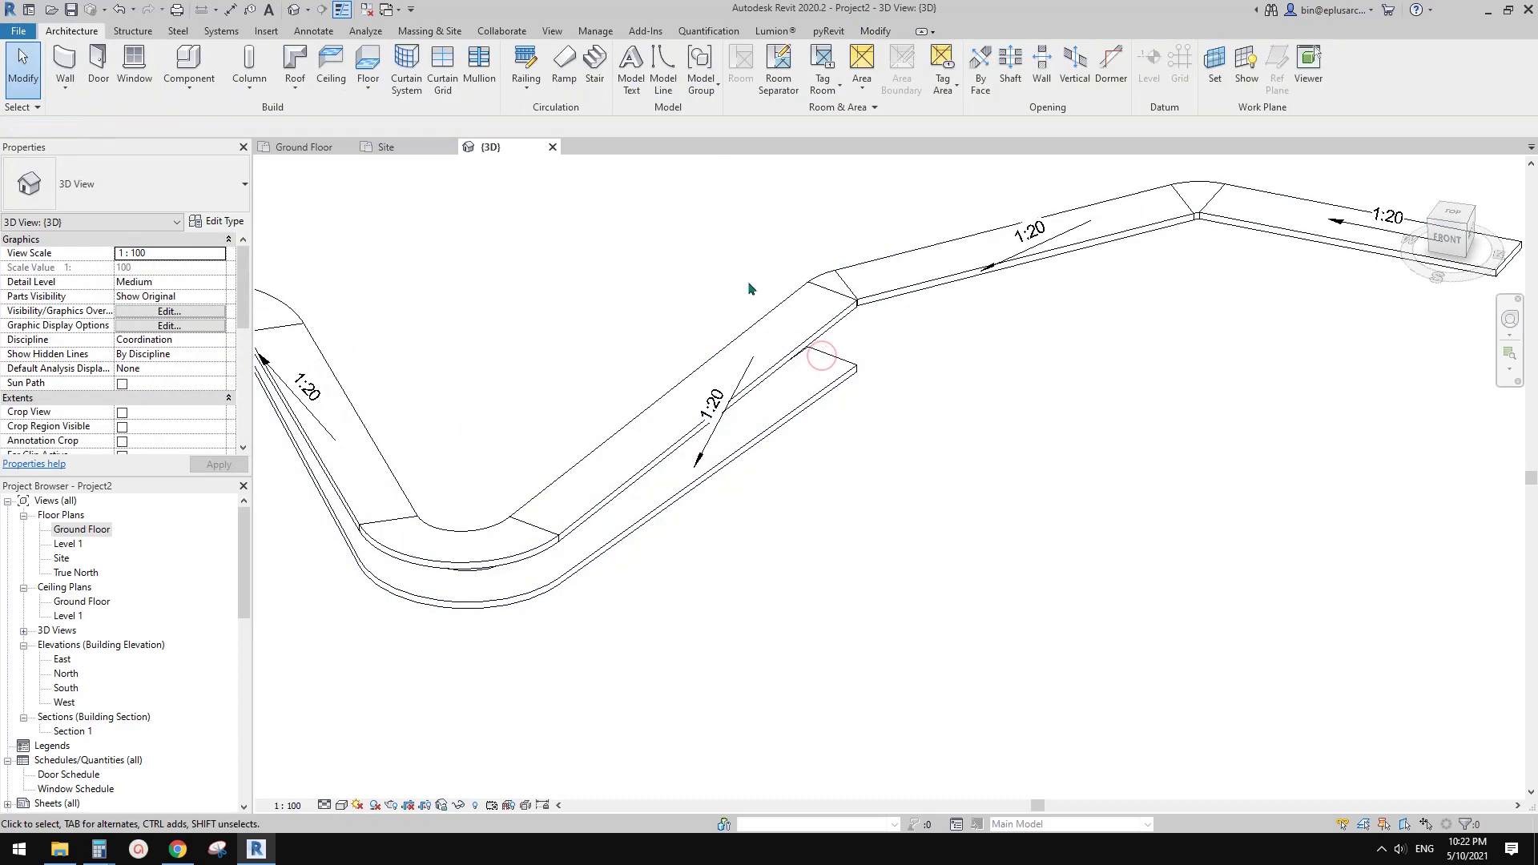
Using Modify Sub Elements on the floor, raise its upper end edge to match the top of the ramp's third run.
click(830, 359)
click(721, 84)
click(724, 86)
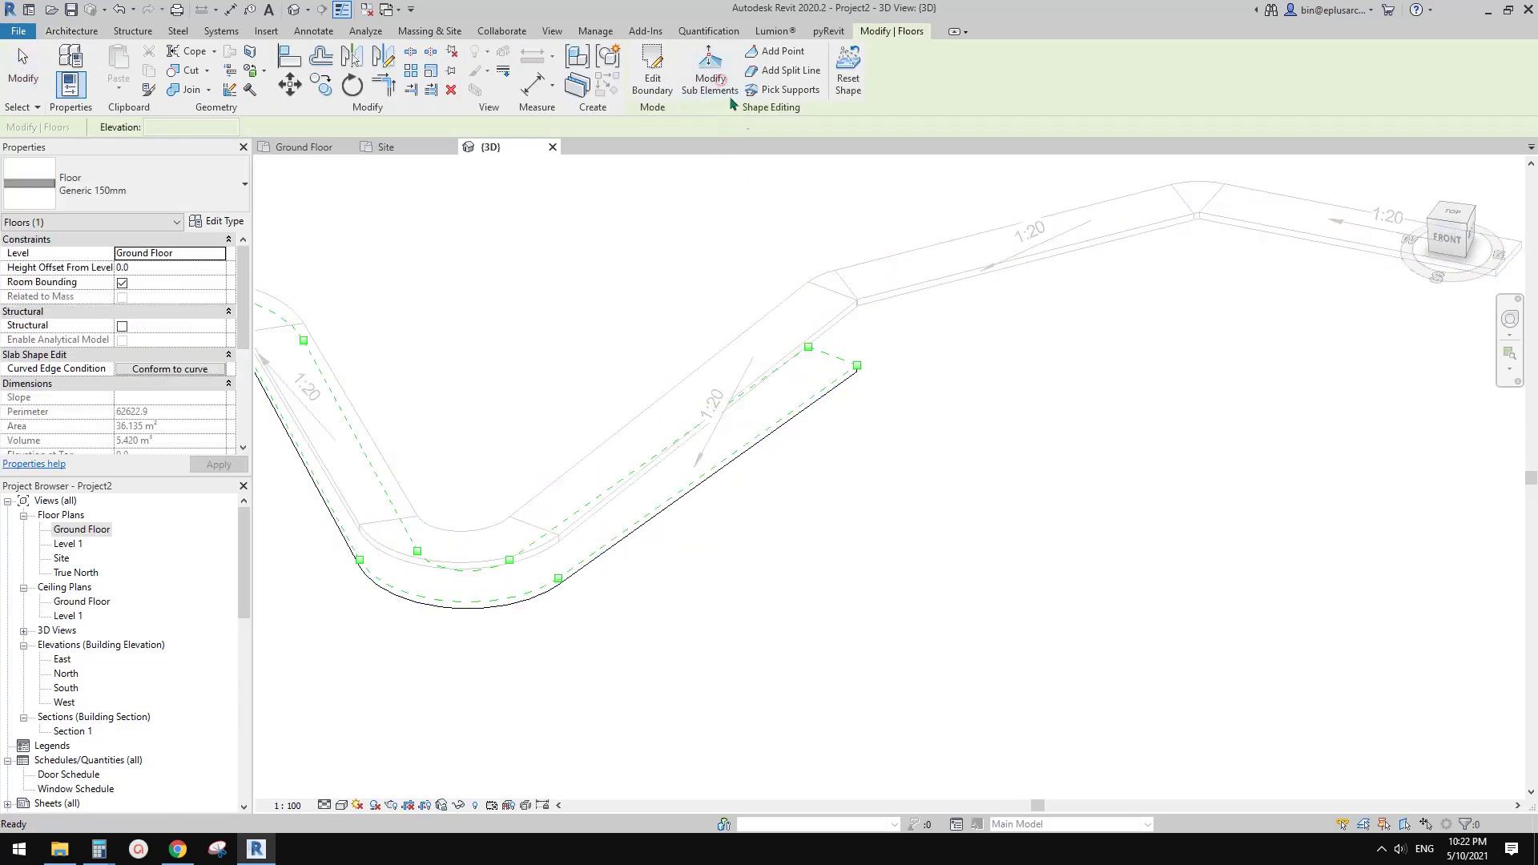
click(829, 355)
drag(833, 346, 838, 290)
middle_drag(775, 466, 935, 431)
Raise the floor edges at the two ends of the bottom arc to elevations of about 1001 and 818.
click(704, 531)
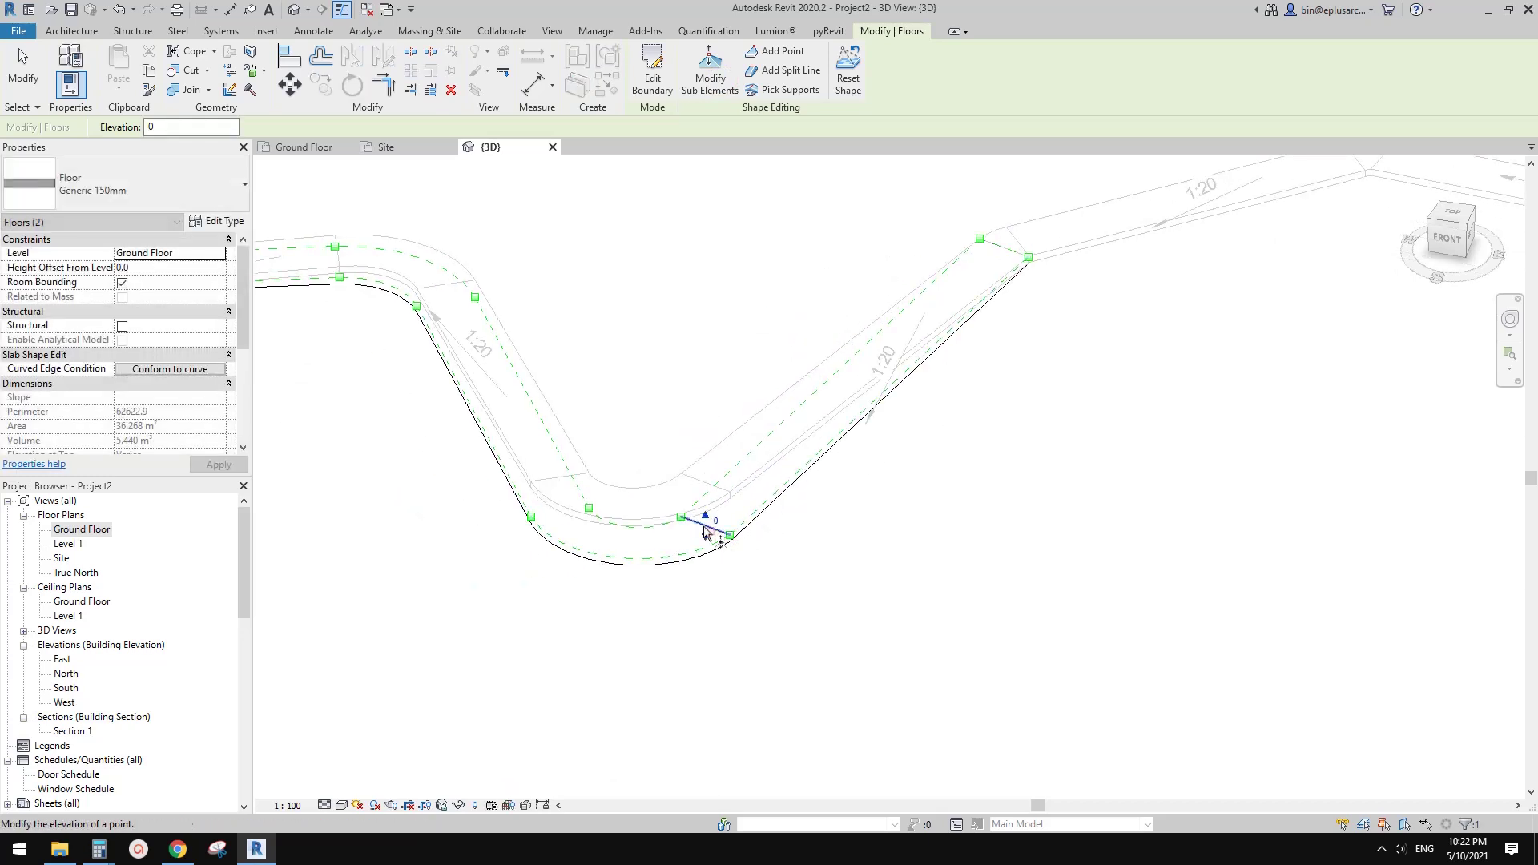
drag(703, 531, 703, 490)
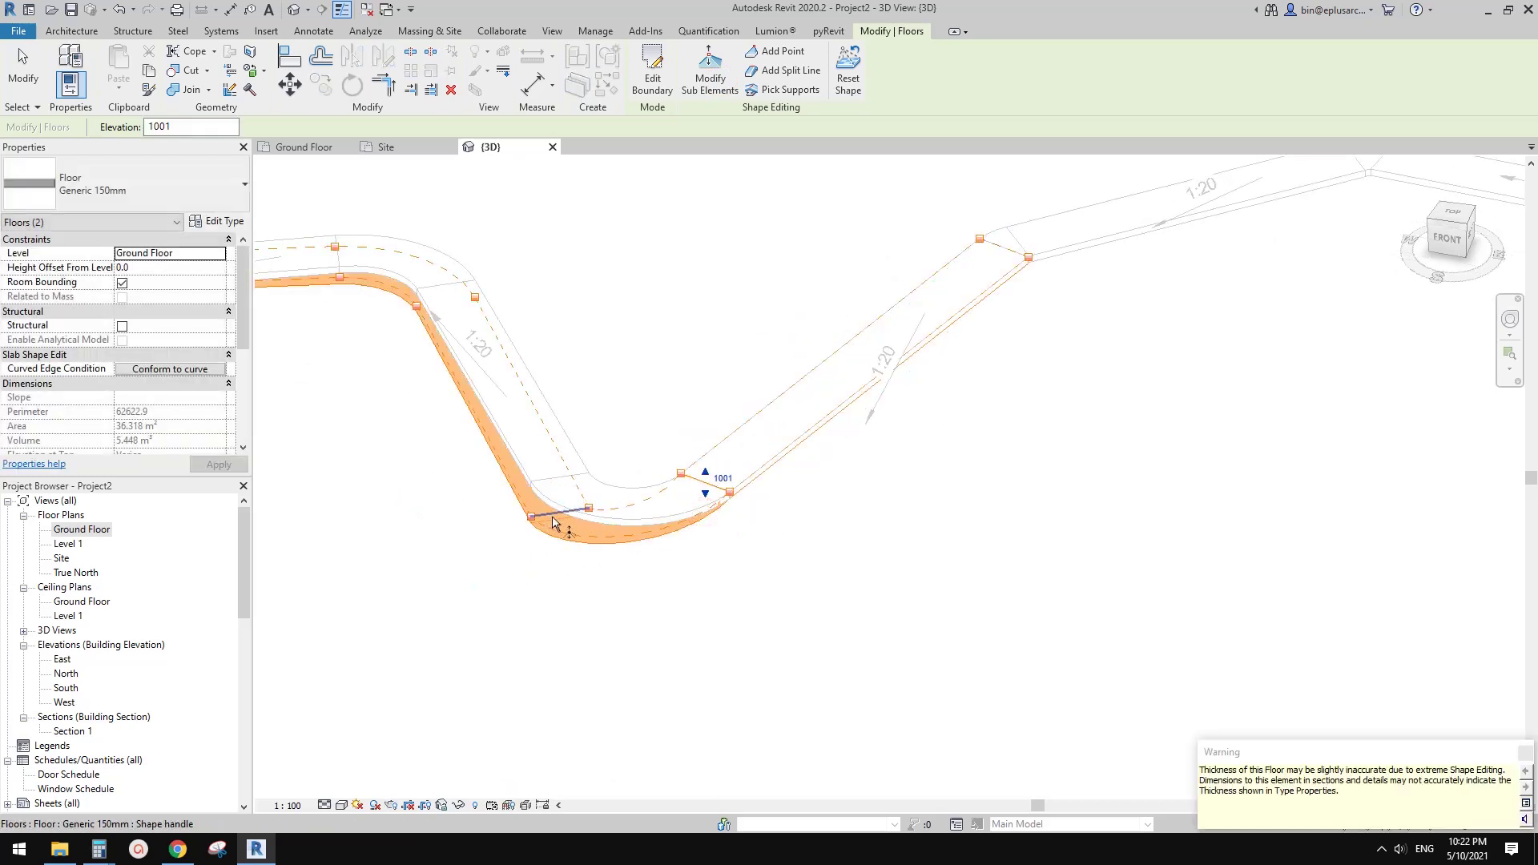
click(557, 514)
drag(560, 501, 565, 476)
middle_drag(554, 432, 804, 525)
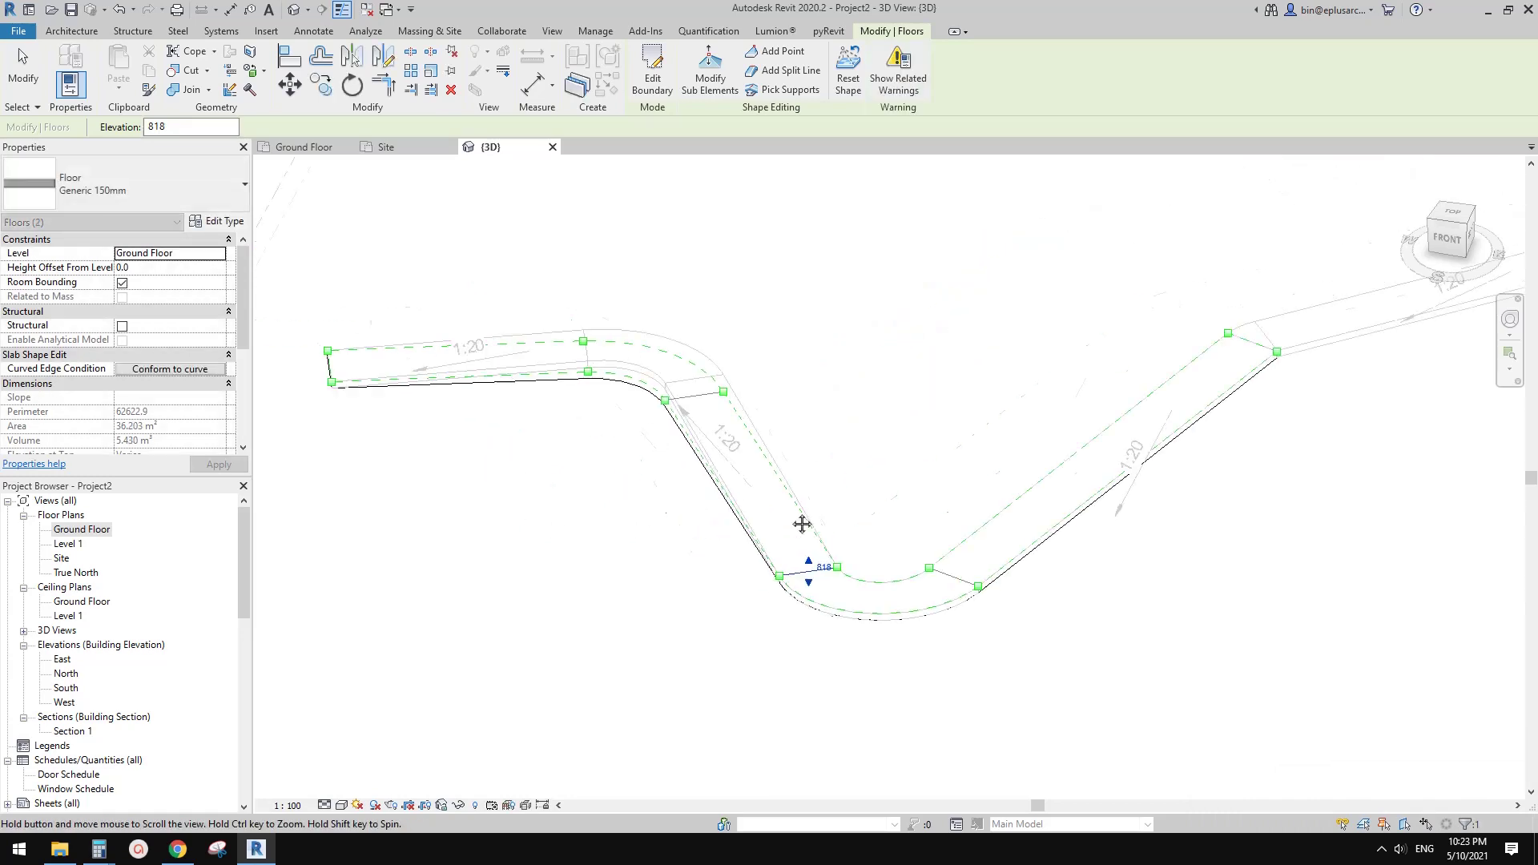
Raise the floor edge where the second run meets the first bend so it matches the ramp surface.
scroll(633, 406, up, 2)
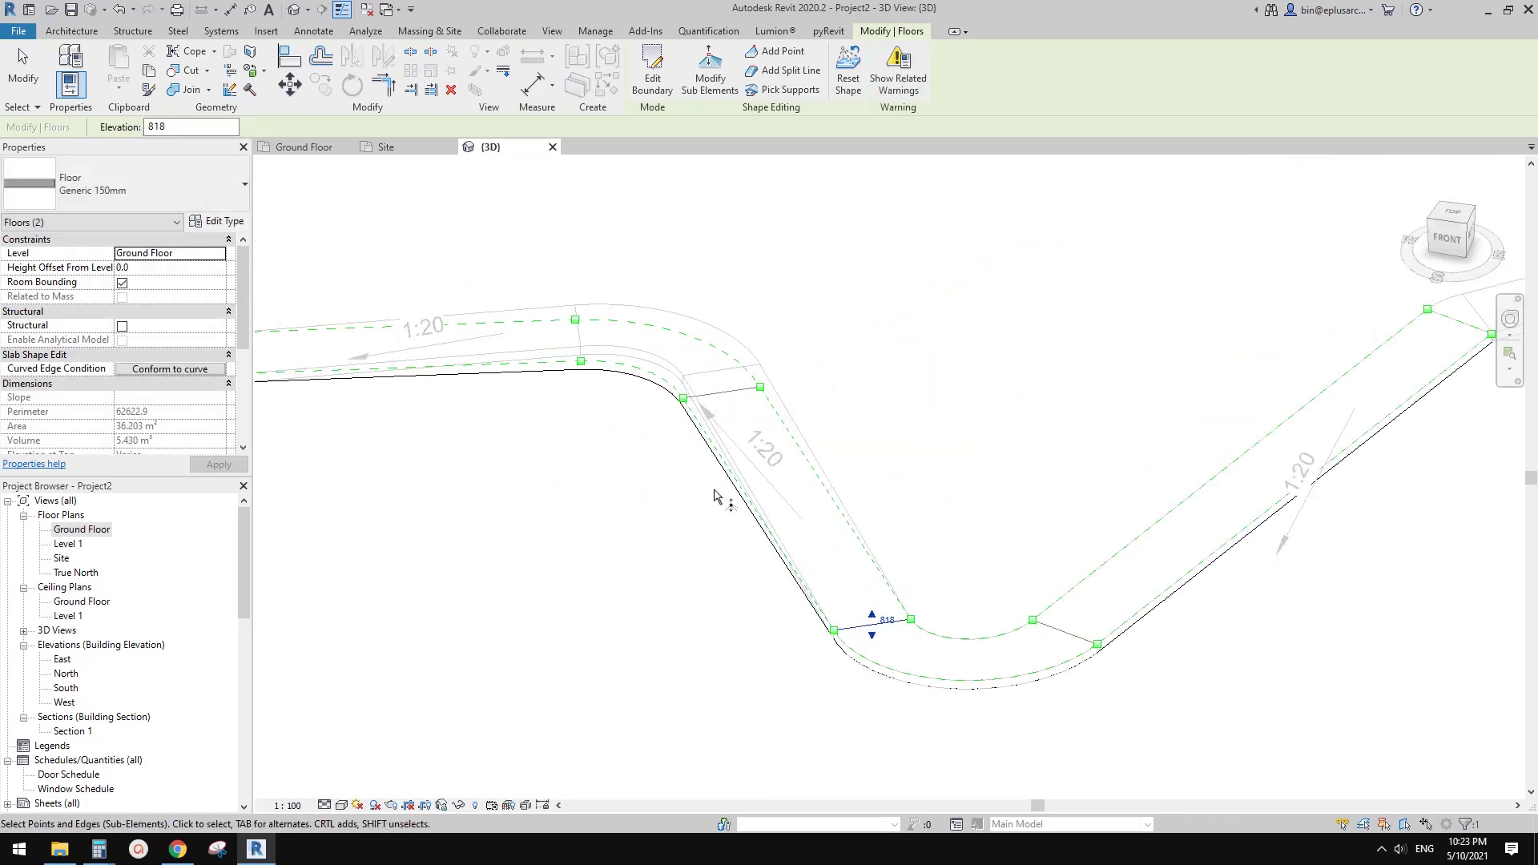
drag(713, 491, 707, 393)
scroll(758, 421, up, 1)
shift+middle_drag(688, 492, 727, 439)
scroll(640, 487, up, 4)
click(626, 464)
drag(634, 453, 634, 410)
Raise the floor edge where the first run meets the first bend to about 255 elevation, and finish editing the floor's shape.
middle_drag(691, 466, 1019, 462)
click(639, 440)
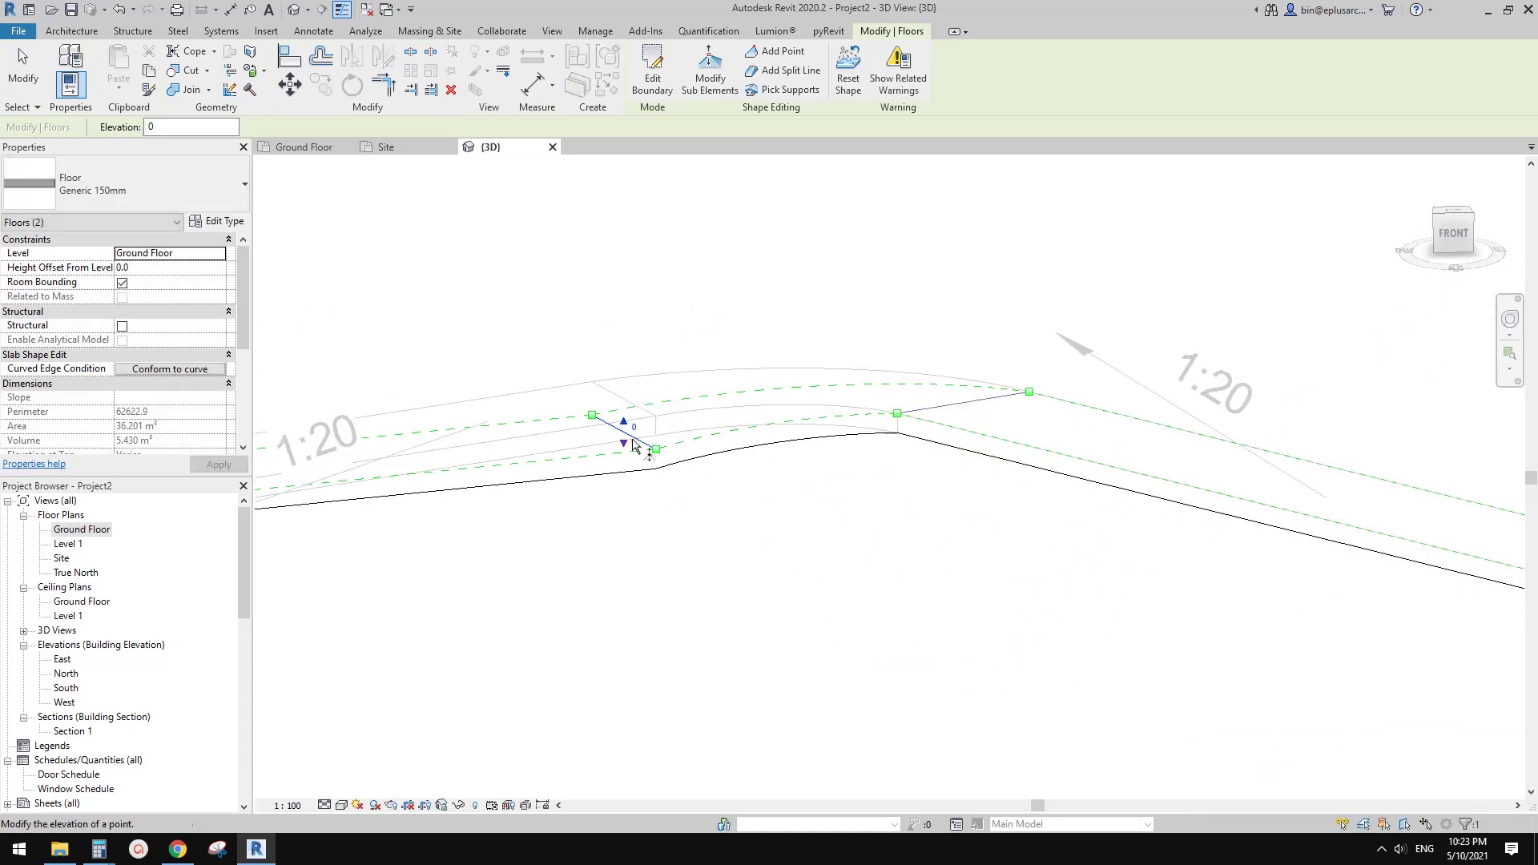
drag(623, 423, 623, 401)
scroll(674, 464, down, 4)
shift+middle_drag(808, 589, 818, 647)
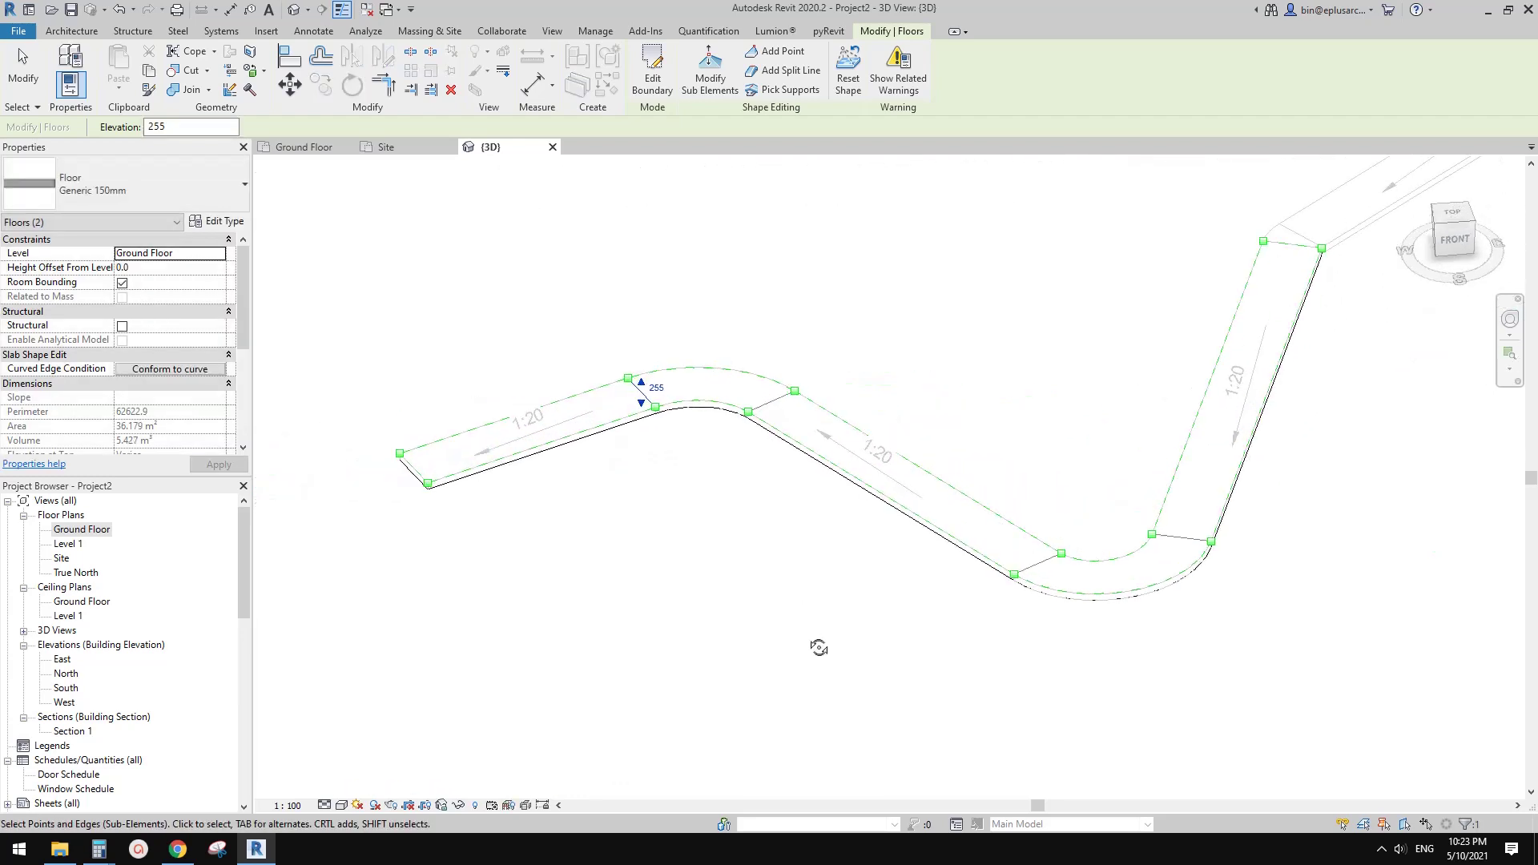
key(Escape)
key(Escape)
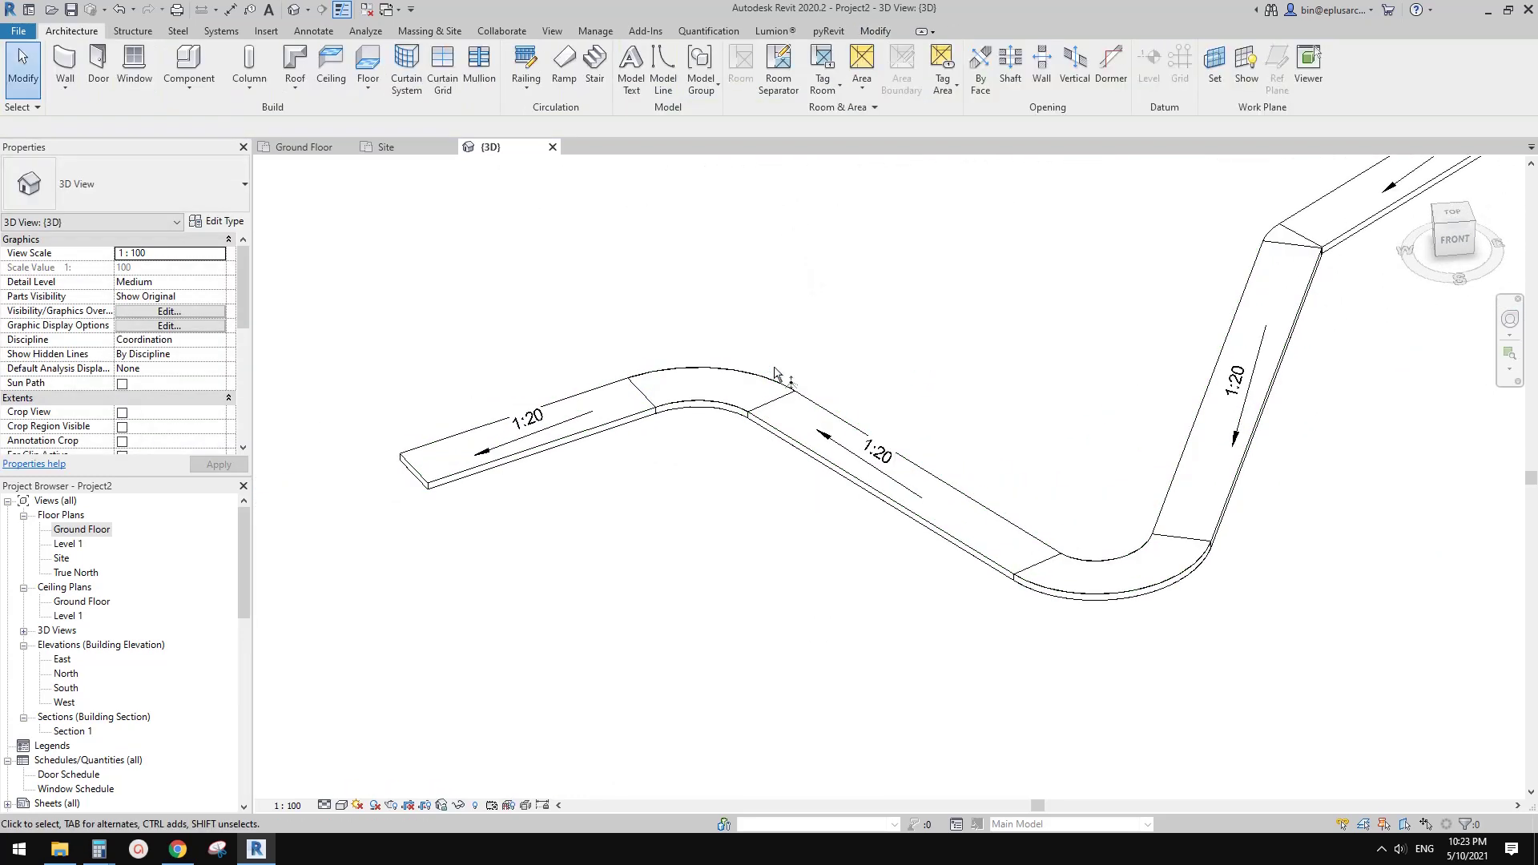
Move the shaped floor about 10000 mm away from the ramp so the two sit apart.
click(755, 438)
scroll(647, 442, down, 2)
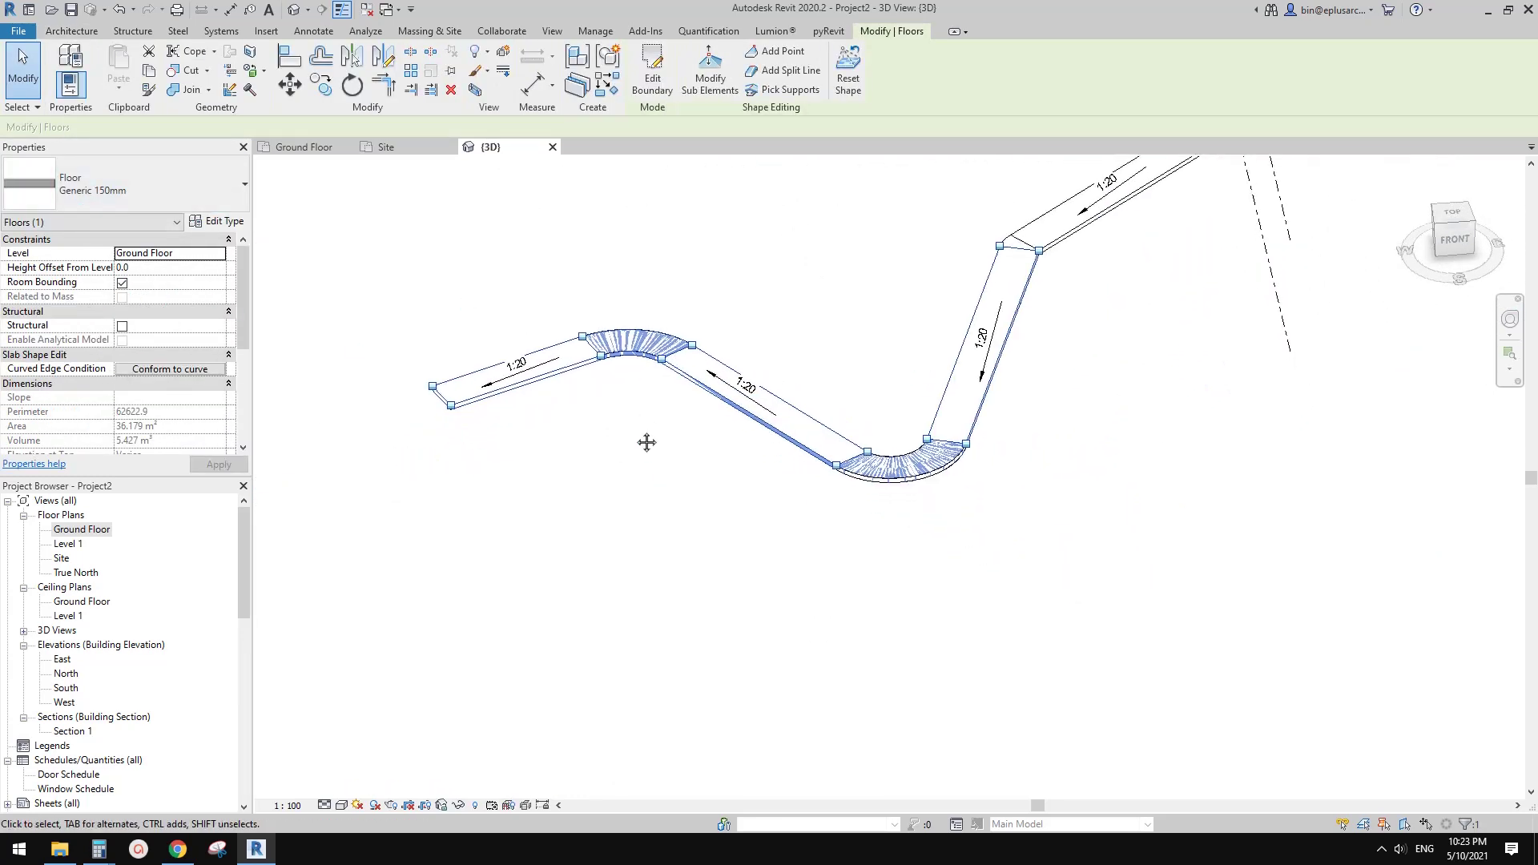
key(m)
key(v)
scroll(805, 489, down, 2)
click(874, 438)
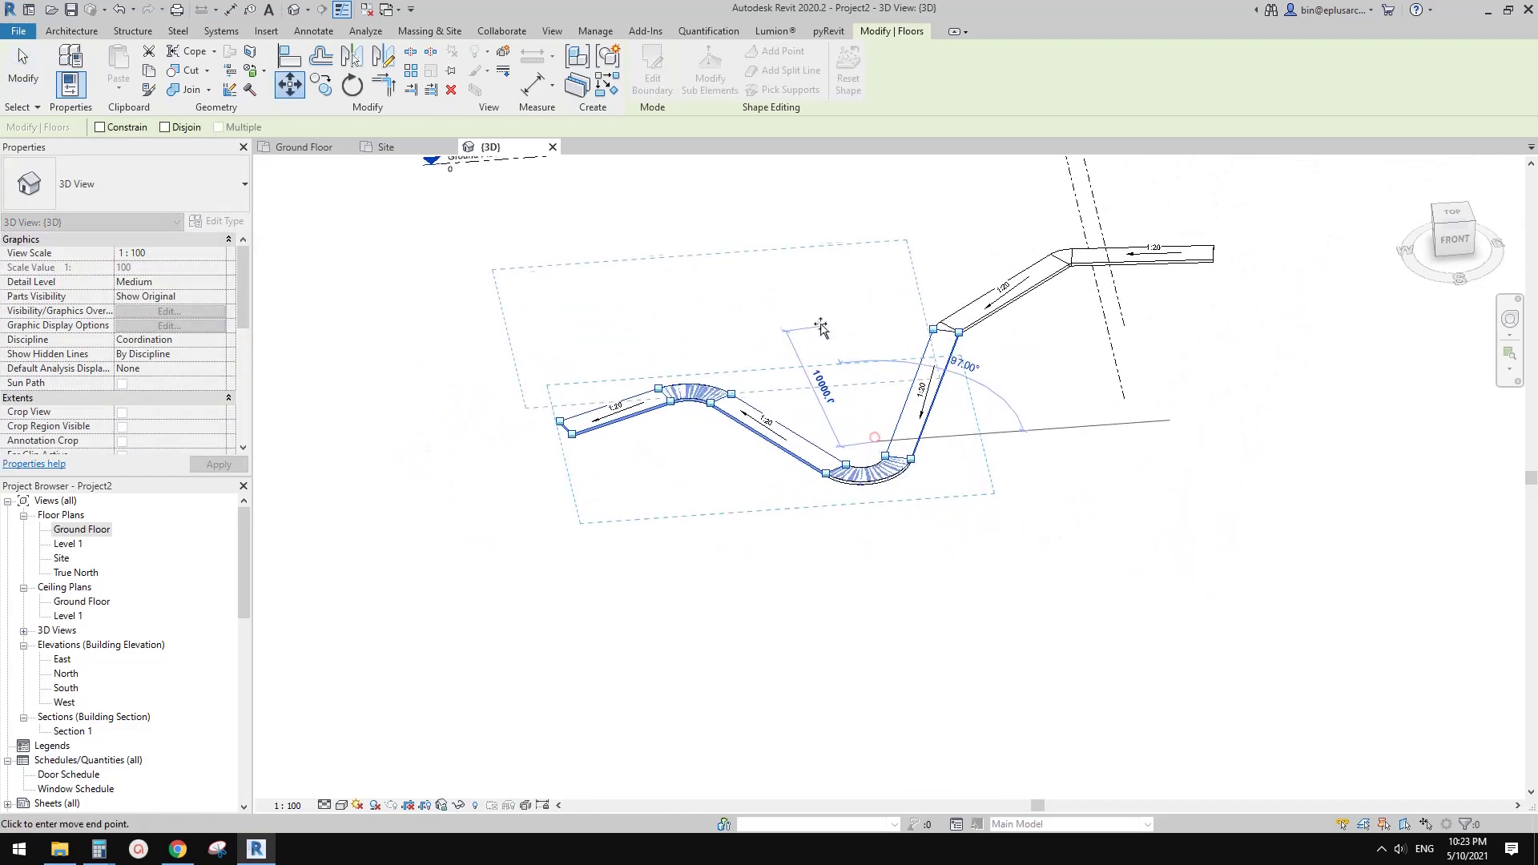
click(821, 328)
key(Escape)
Examine the moved floor's properties and compare its sloped shape with the ramp in the 3D view.
scroll(841, 385, up, 4)
click(877, 403)
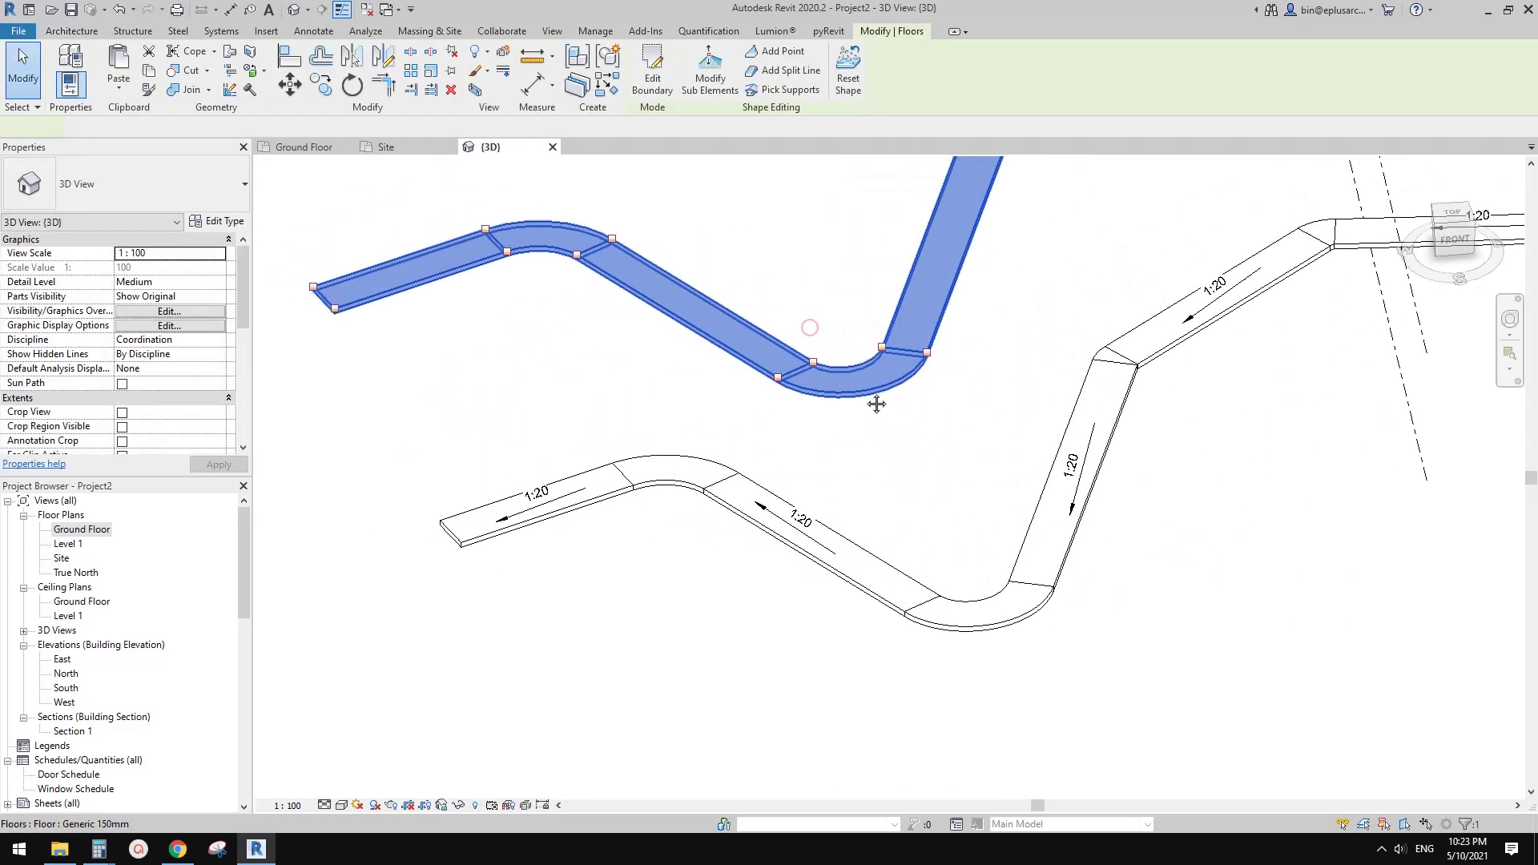
mouse_move(876, 404)
shift+middle_down()
mouse_move(945, 340)
mouse_move(1045, 338)
mouse_move(1125, 356)
mouse_move(1129, 381)
shift+middle_up()
middle_drag(927, 302, 919, 311)
key(Escape)
click(914, 310)
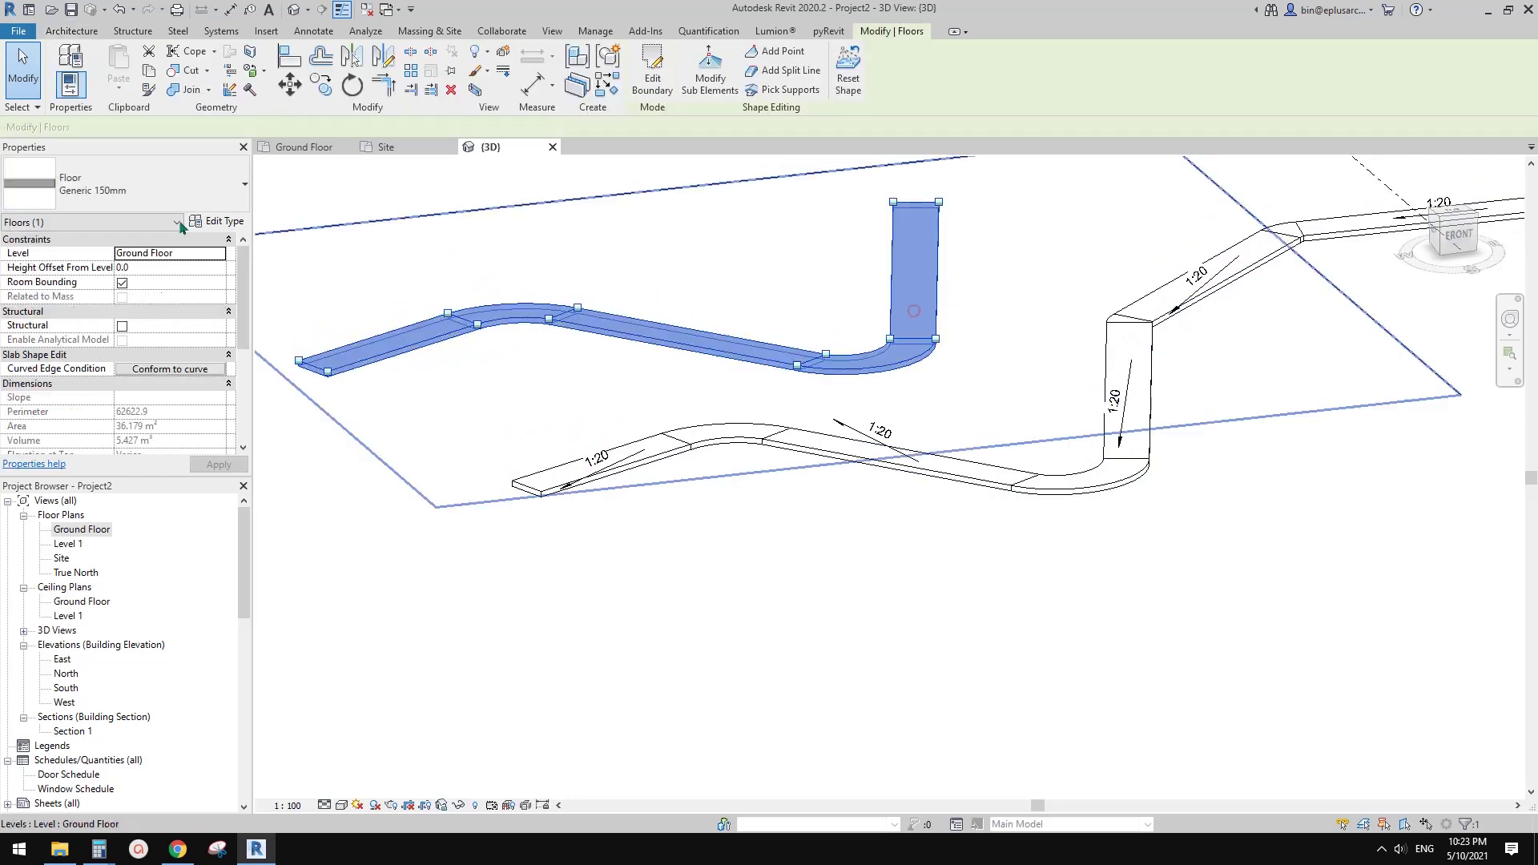
key(Escape)
shift+middle_drag(560, 305, 865, 512)
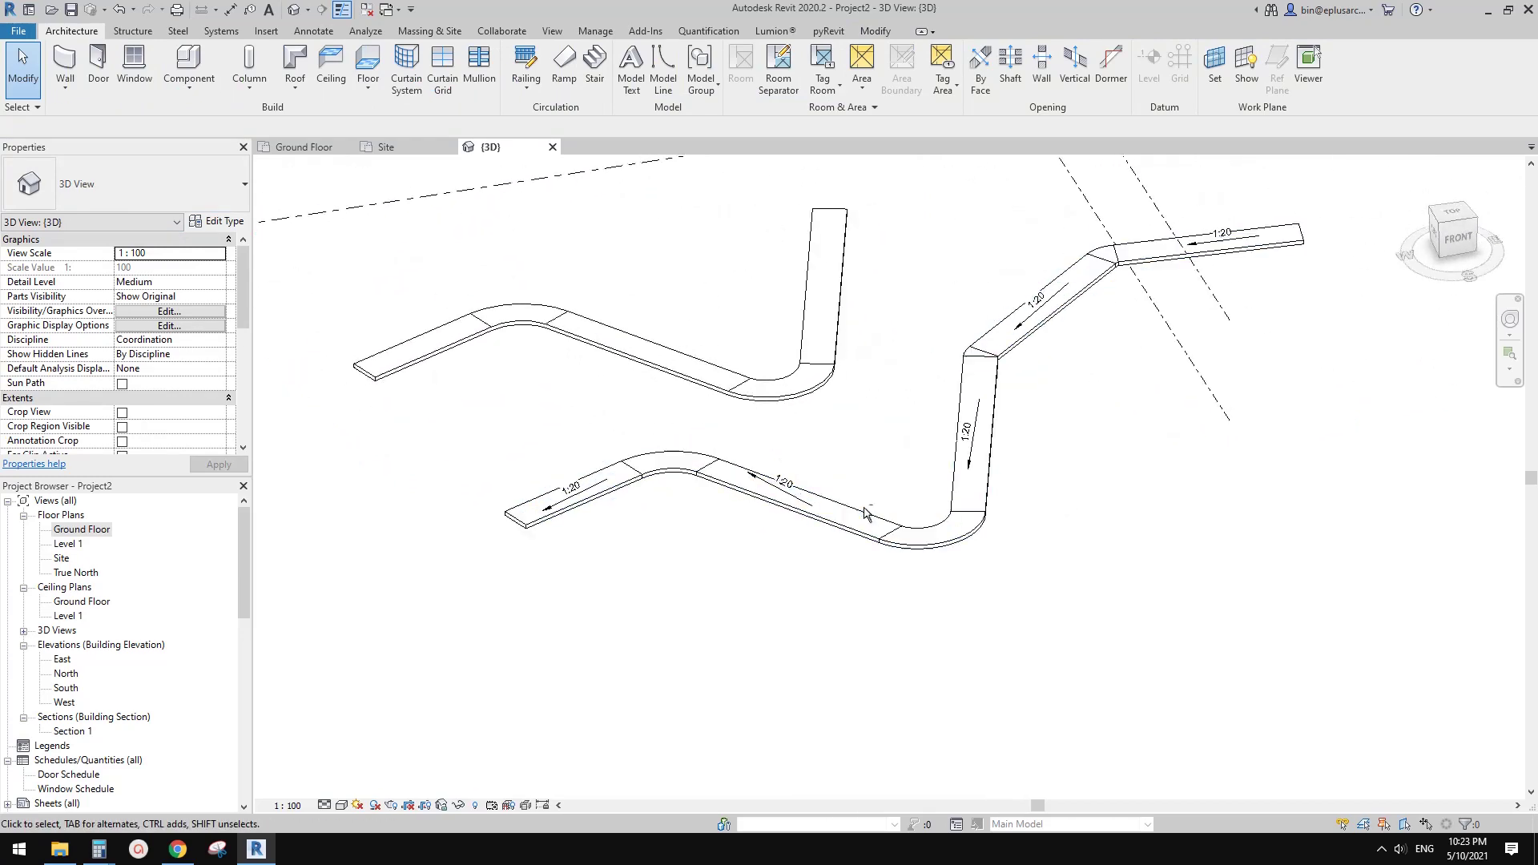
scroll(719, 490, up, 1)
shift+middle_drag(713, 512, 657, 573)
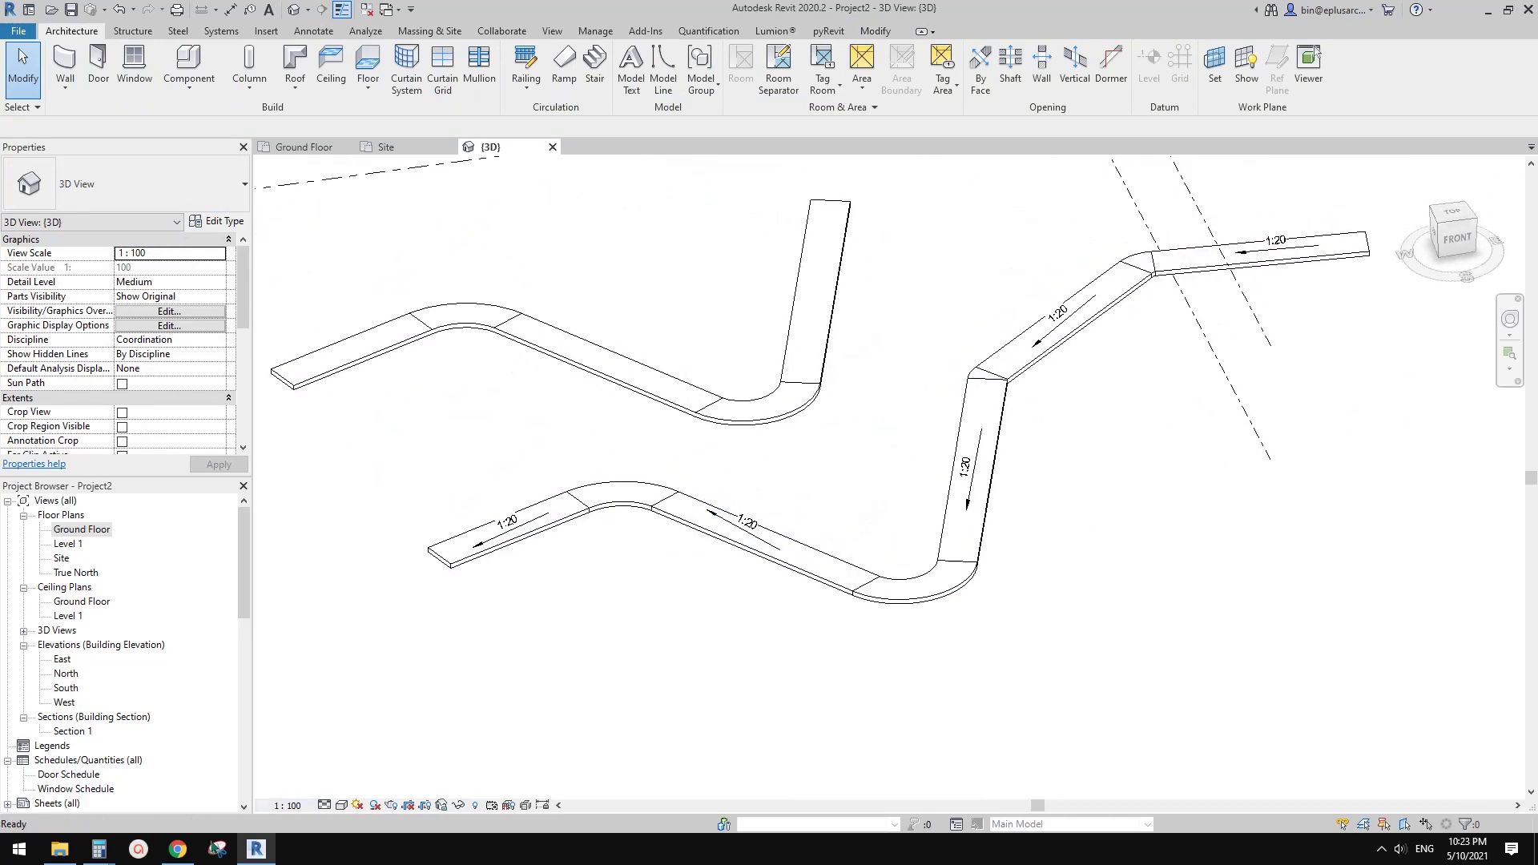
Check the ArchDaily photo of the ramp's solid parapet in Chrome, and return to the 3D view in Revit.
click(176, 850)
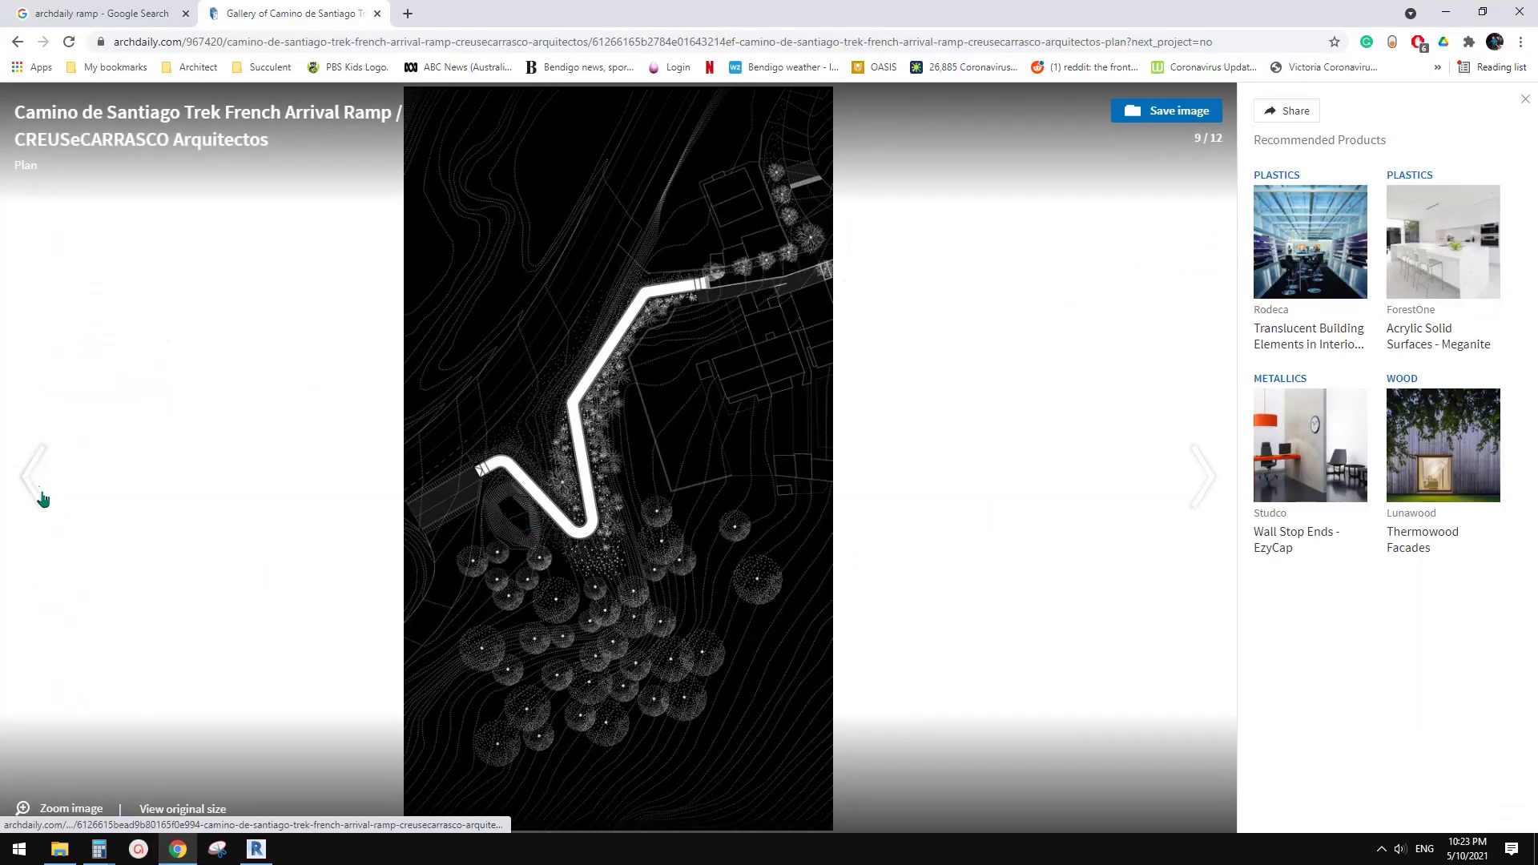
click(36, 480)
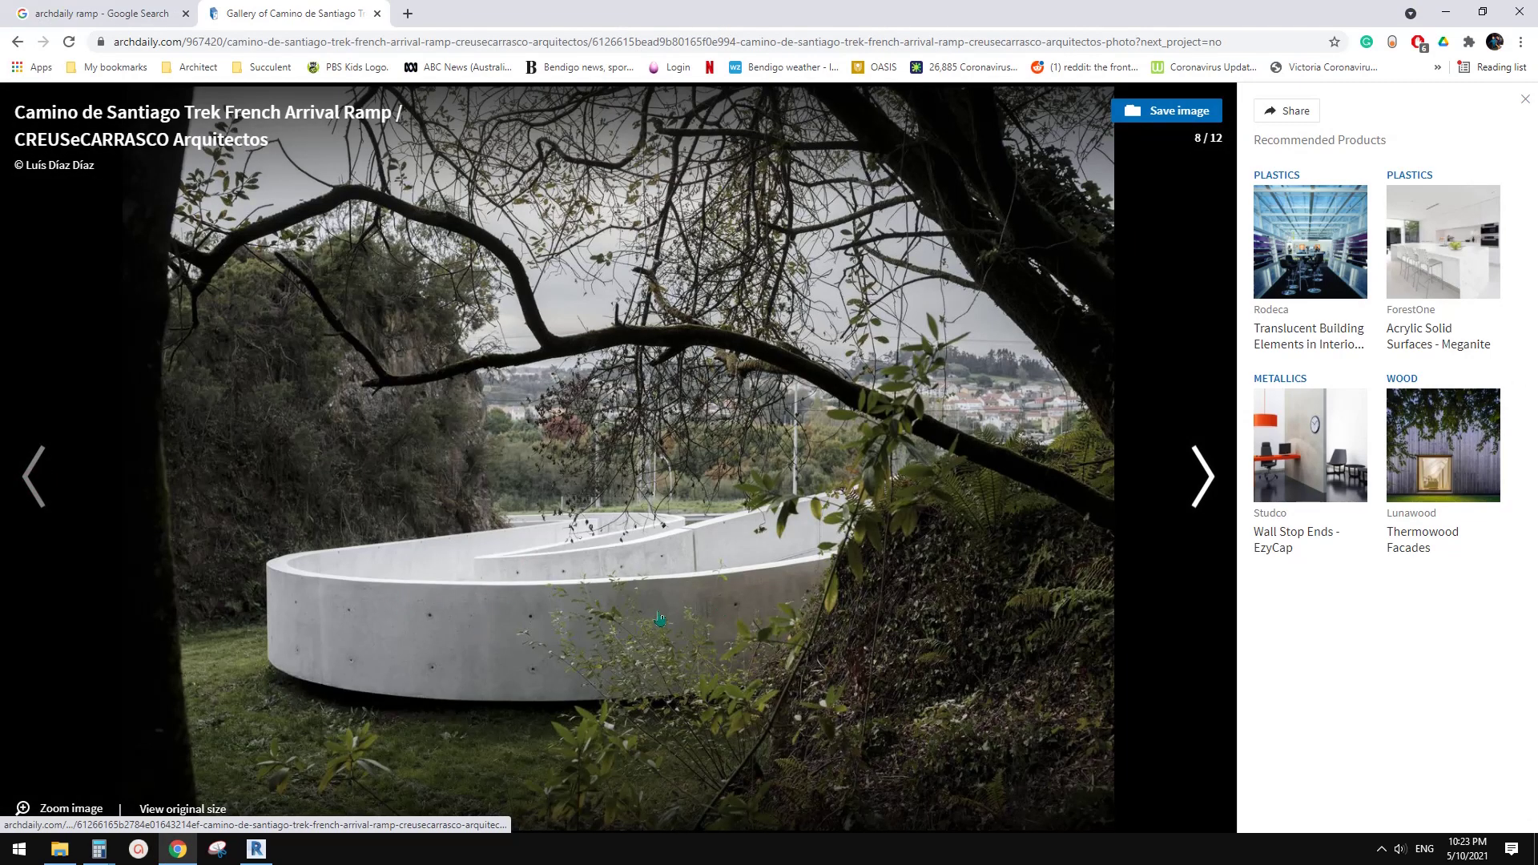
click(256, 849)
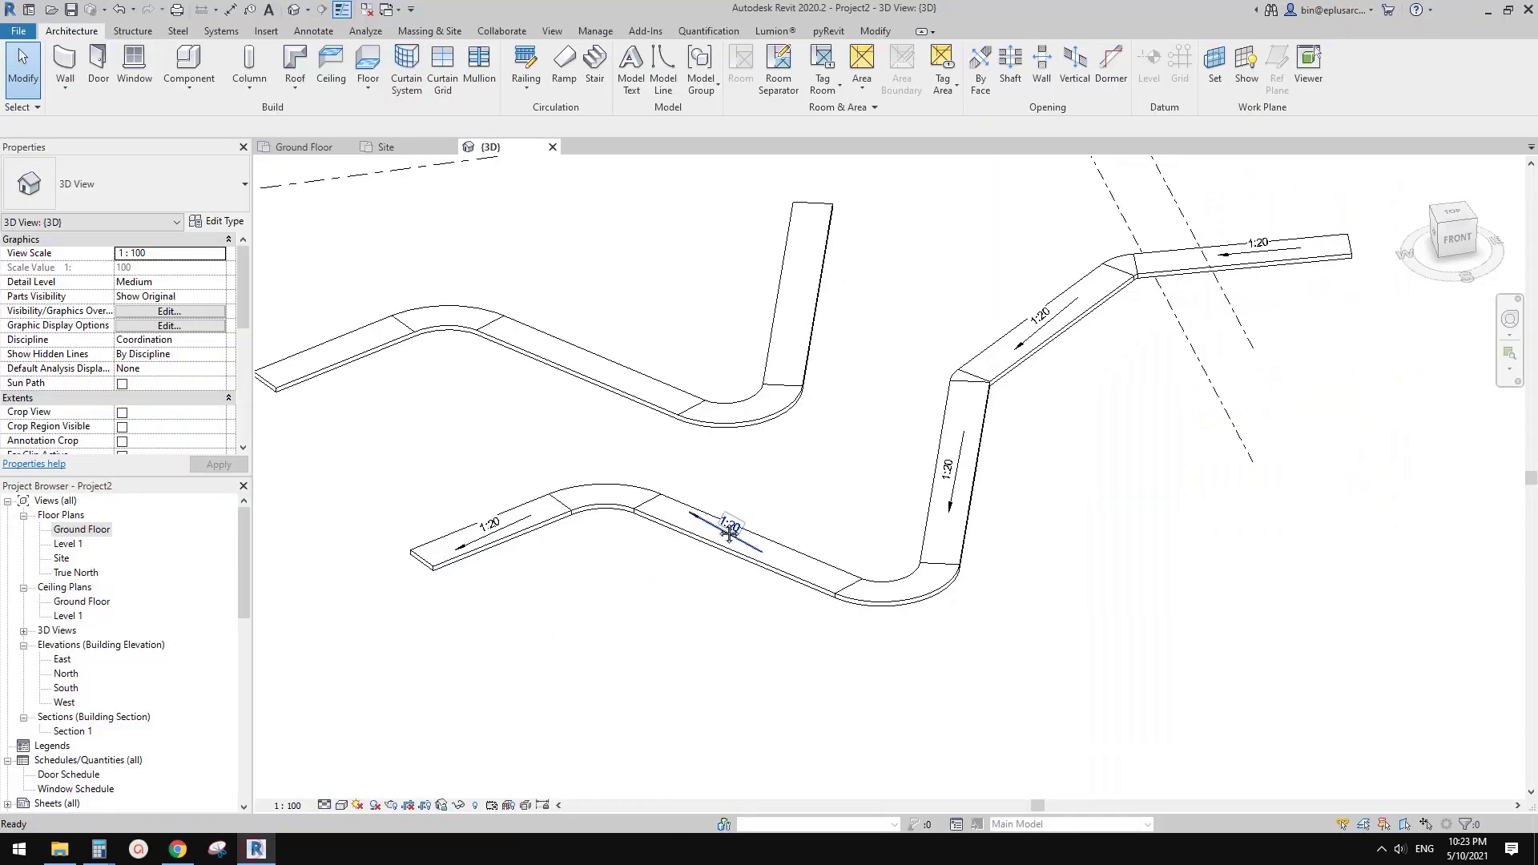
middle_drag(728, 534, 723, 601)
shift+middle_drag(723, 601, 737, 549)
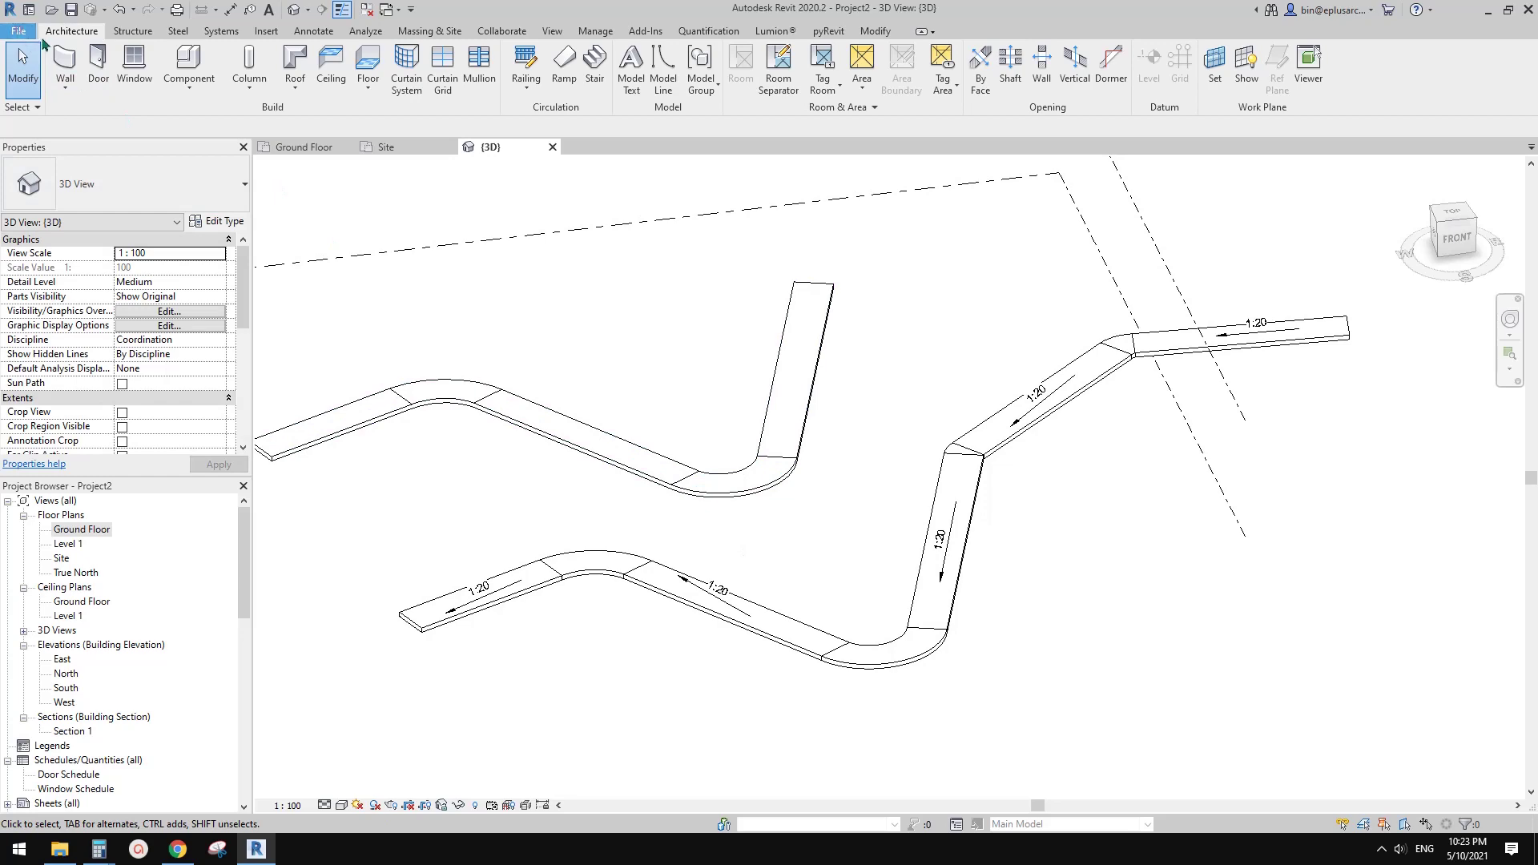
Create a new family from the Metric Profile.rft template and start the Line tool in it.
click(18, 30)
mouse_move(100, 106)
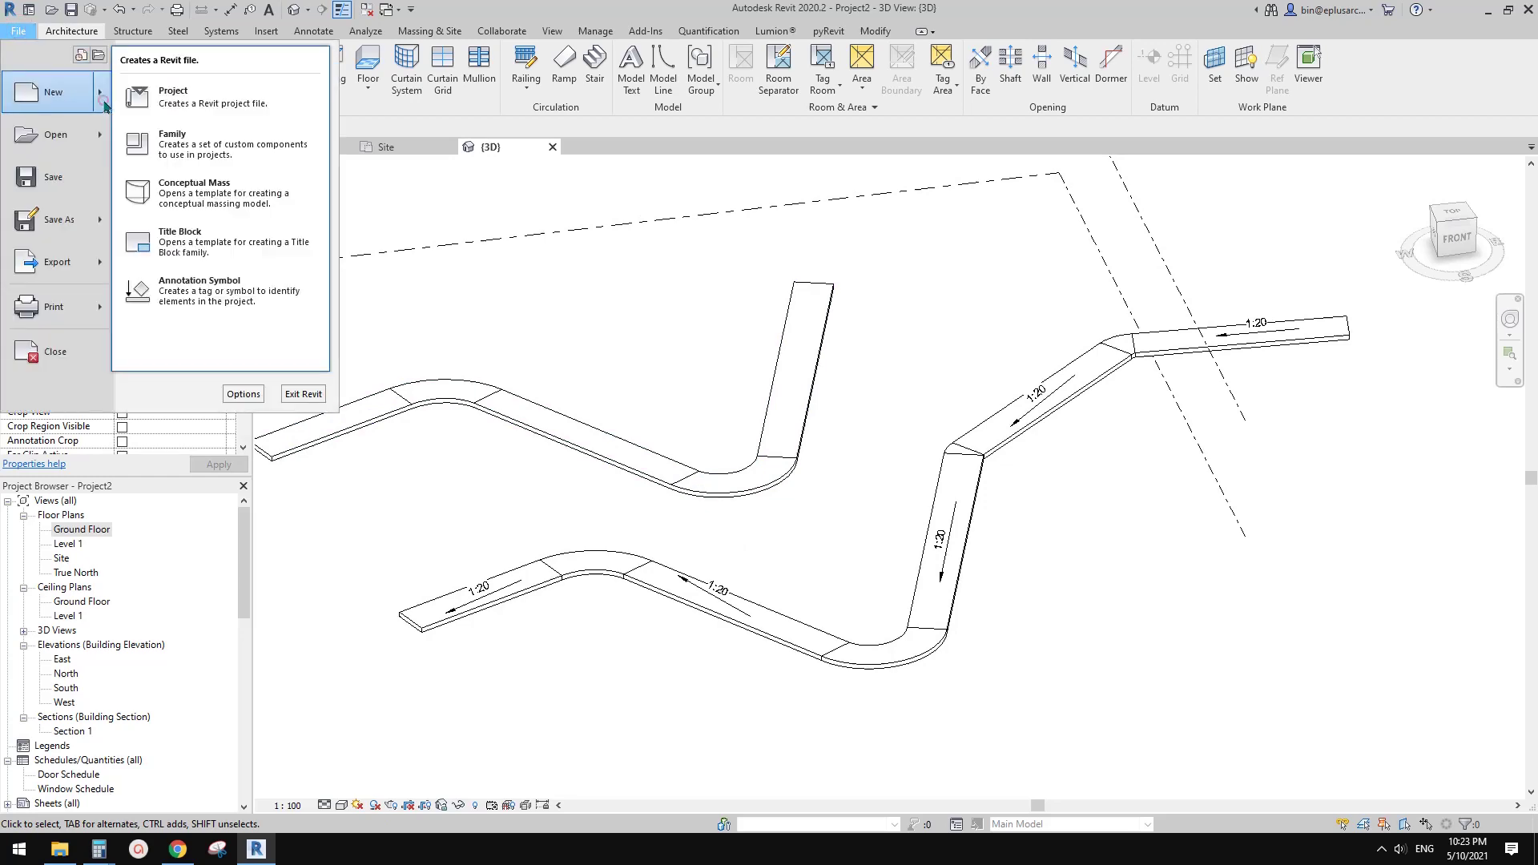
click(164, 140)
click(552, 510)
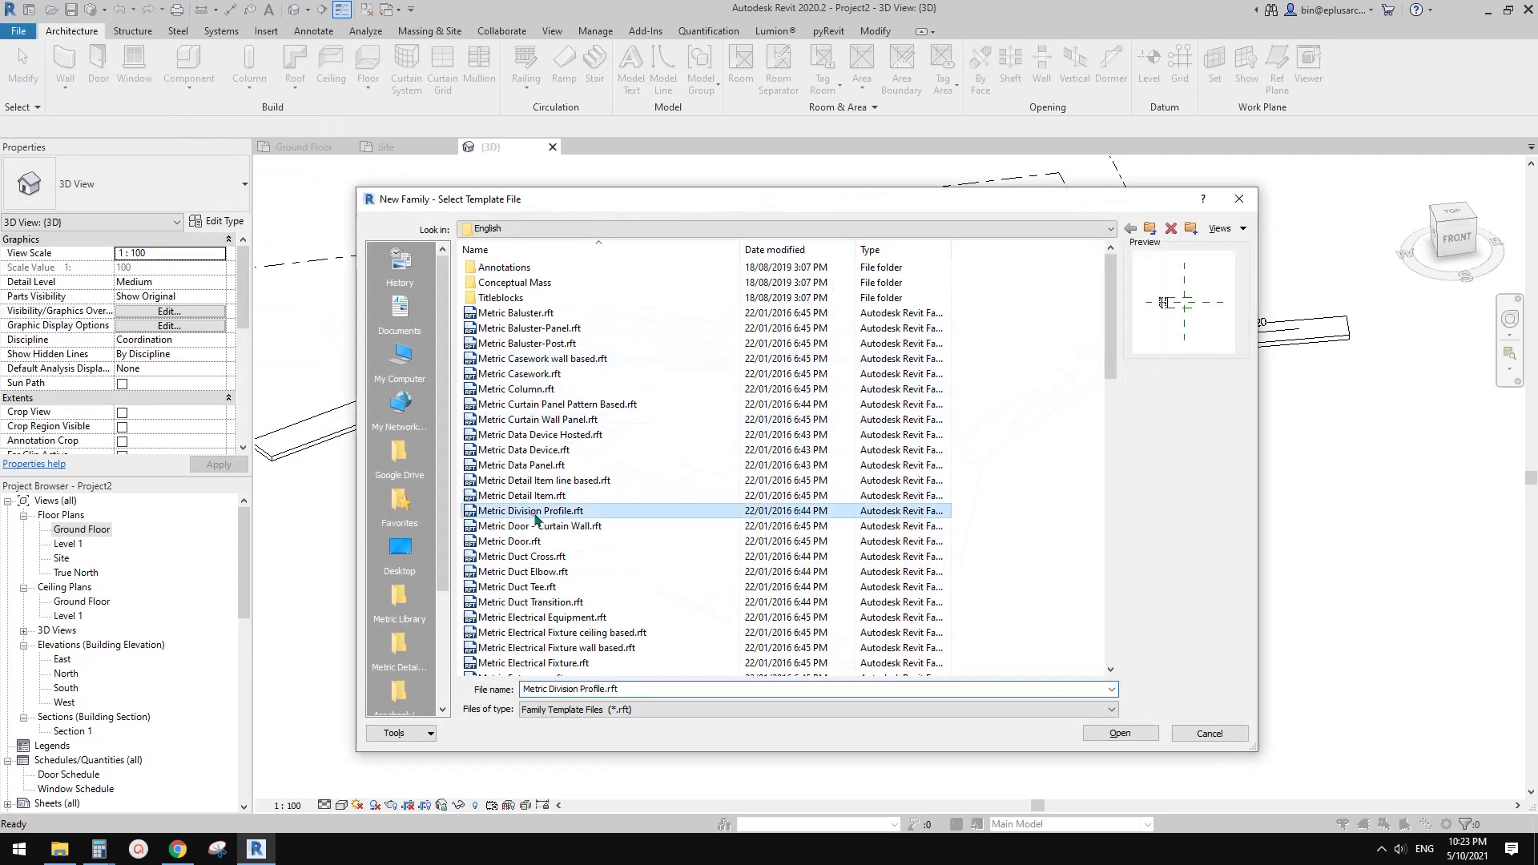
scroll(541, 524, down, 9)
scroll(544, 529, down, 4)
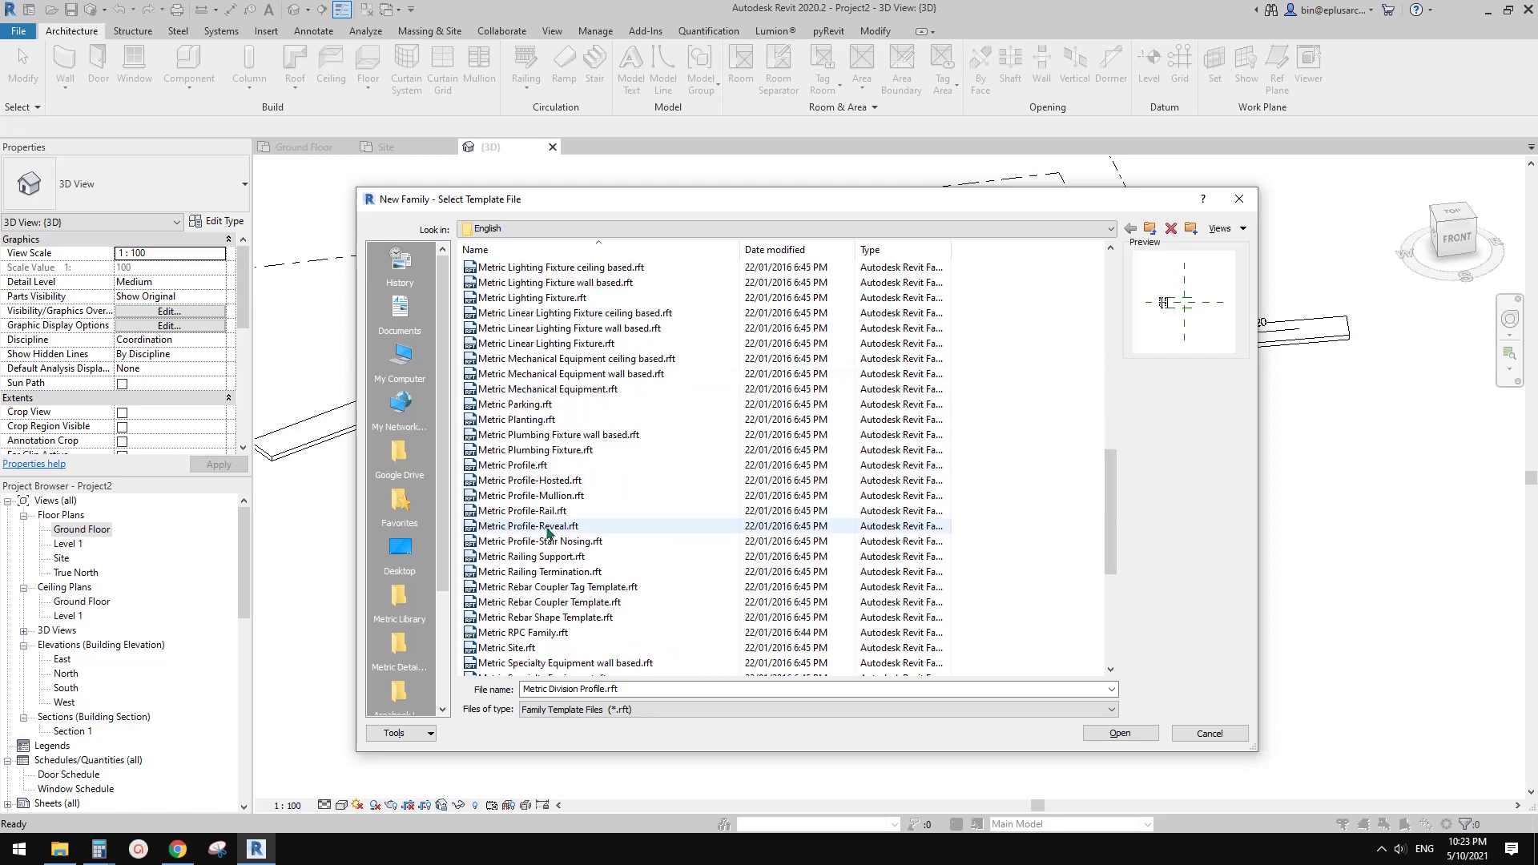
click(531, 464)
click(1120, 733)
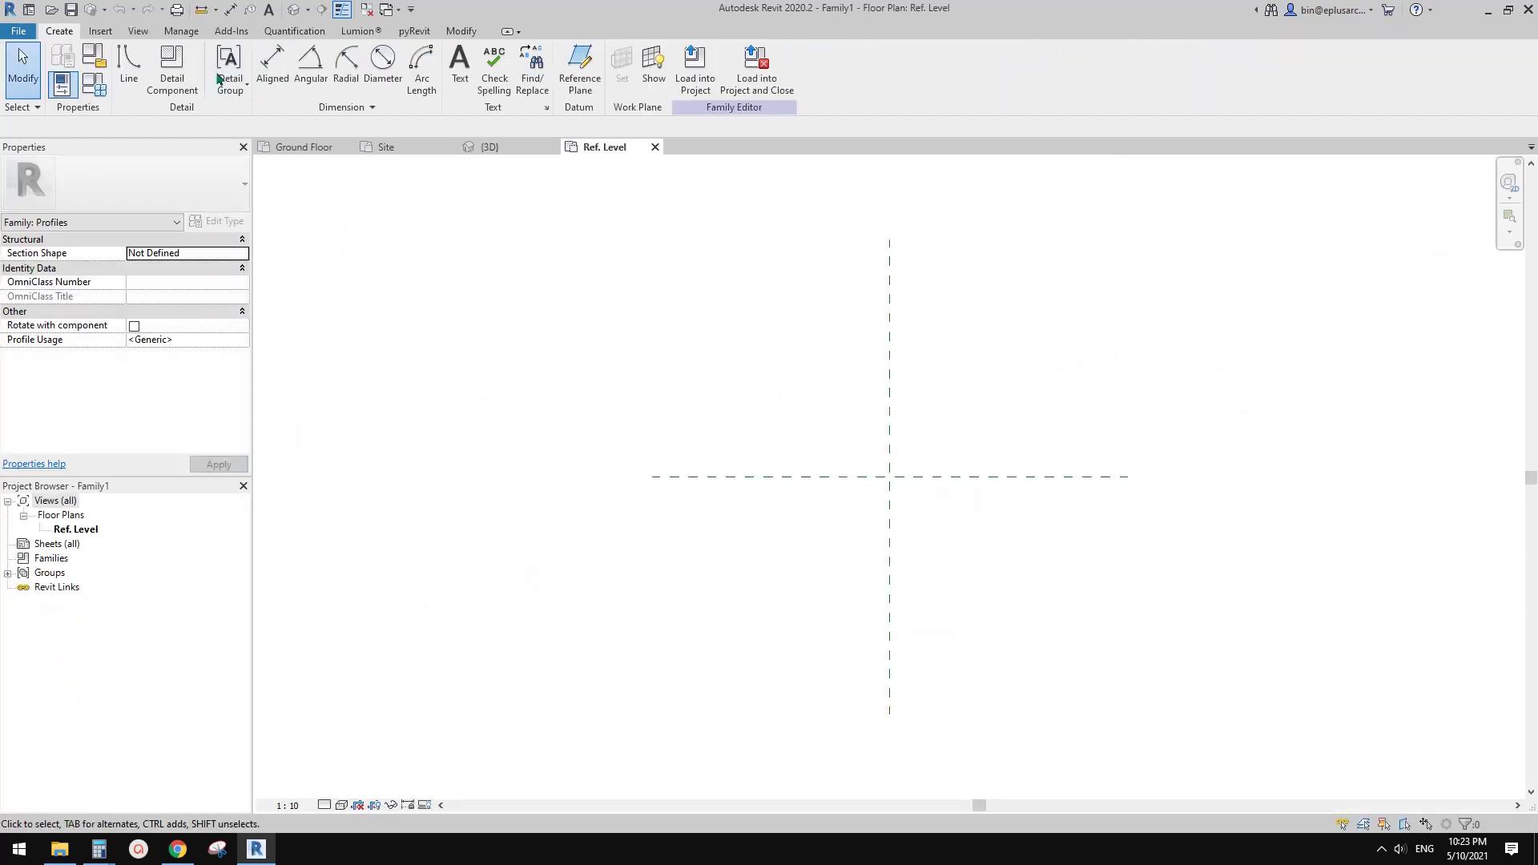
click(129, 69)
click(889, 477)
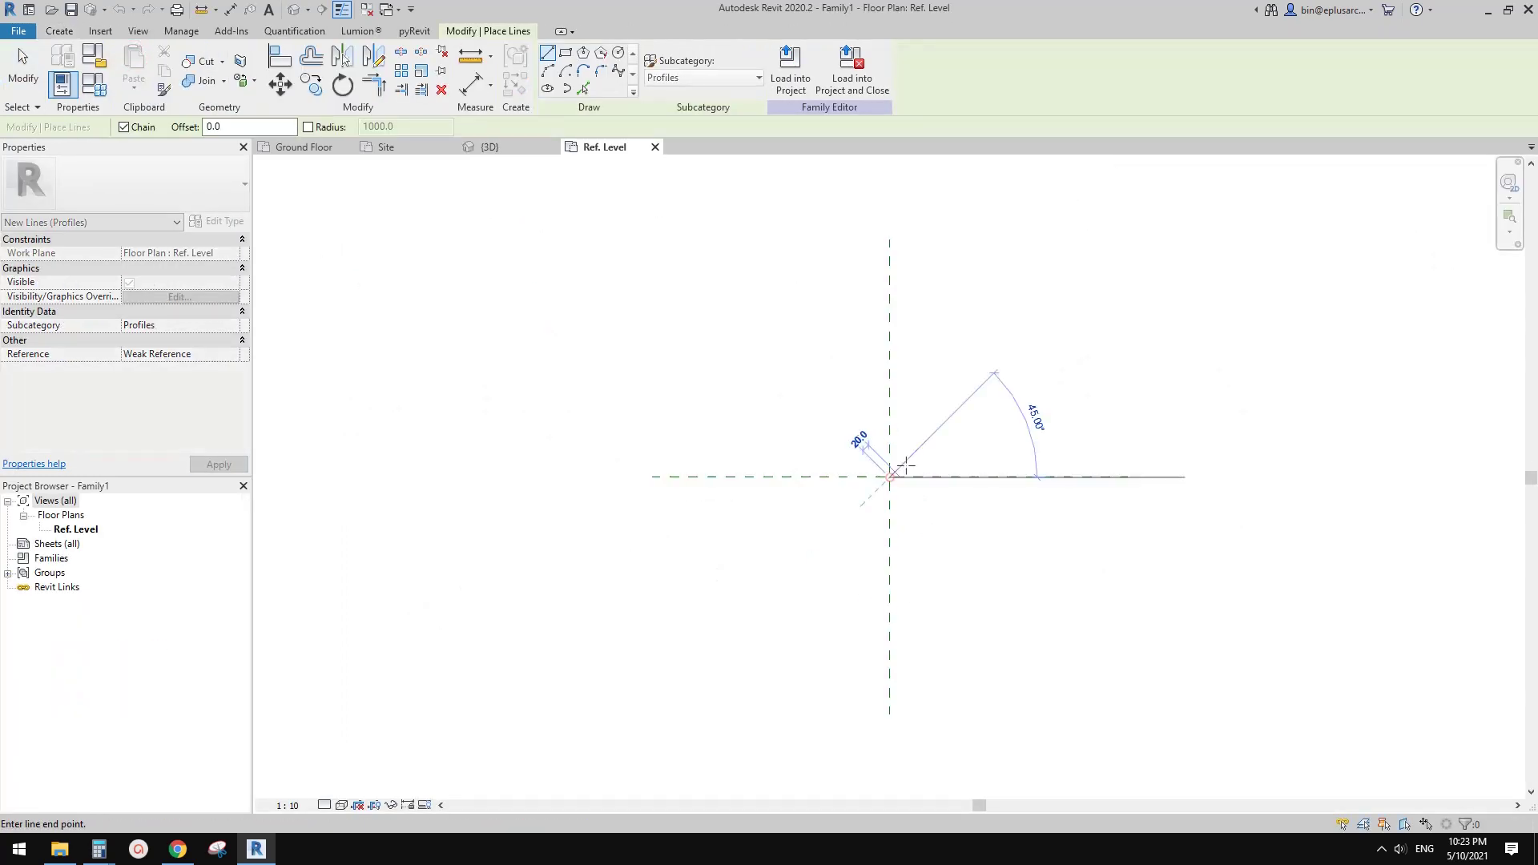
key(Escape)
click(834, 512)
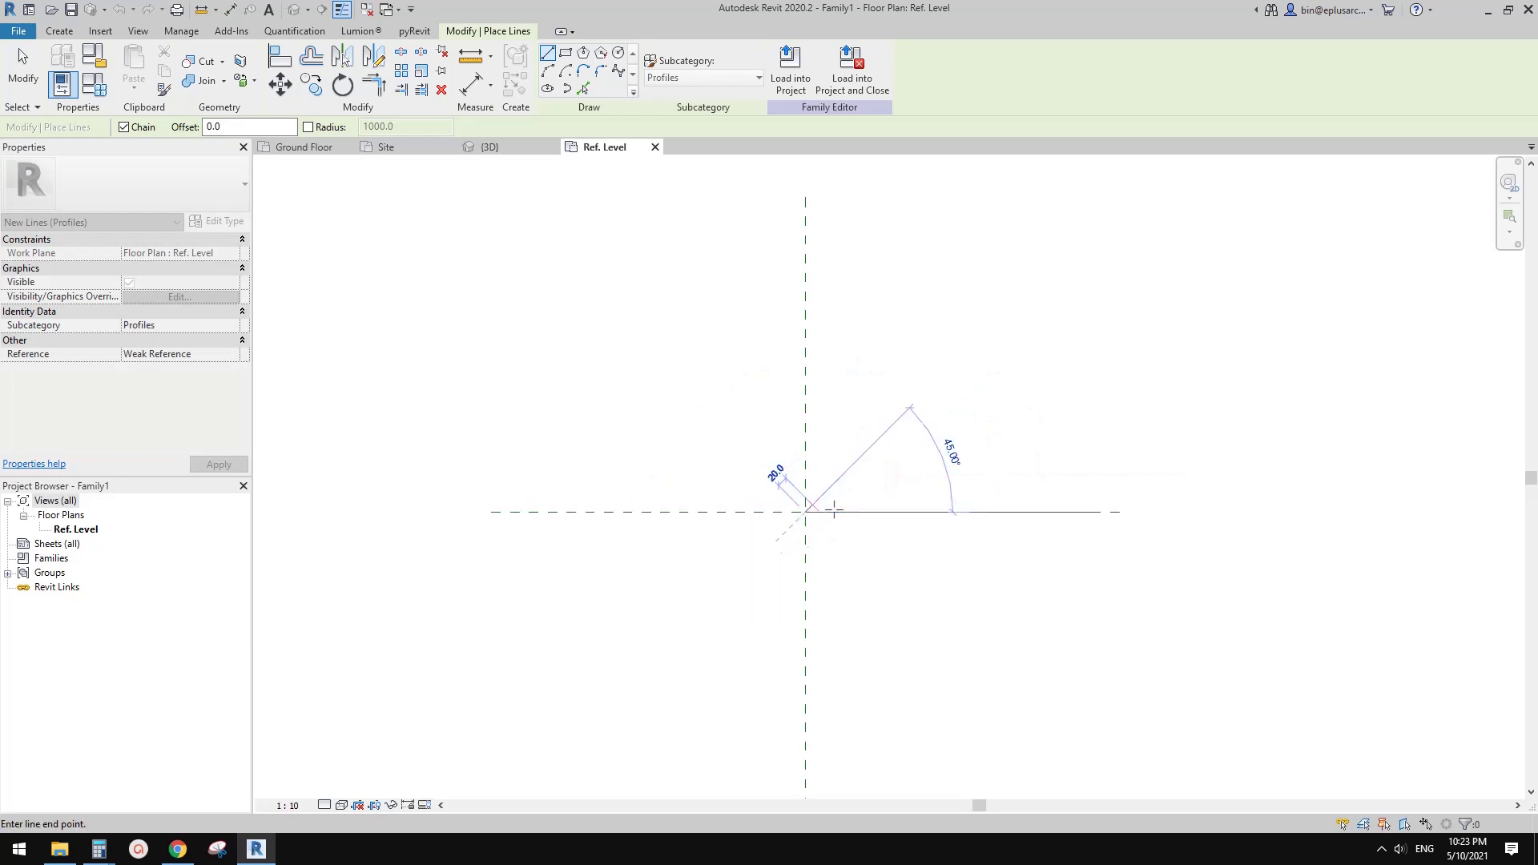
key(Escape)
click(806, 513)
scroll(821, 495, up, 2)
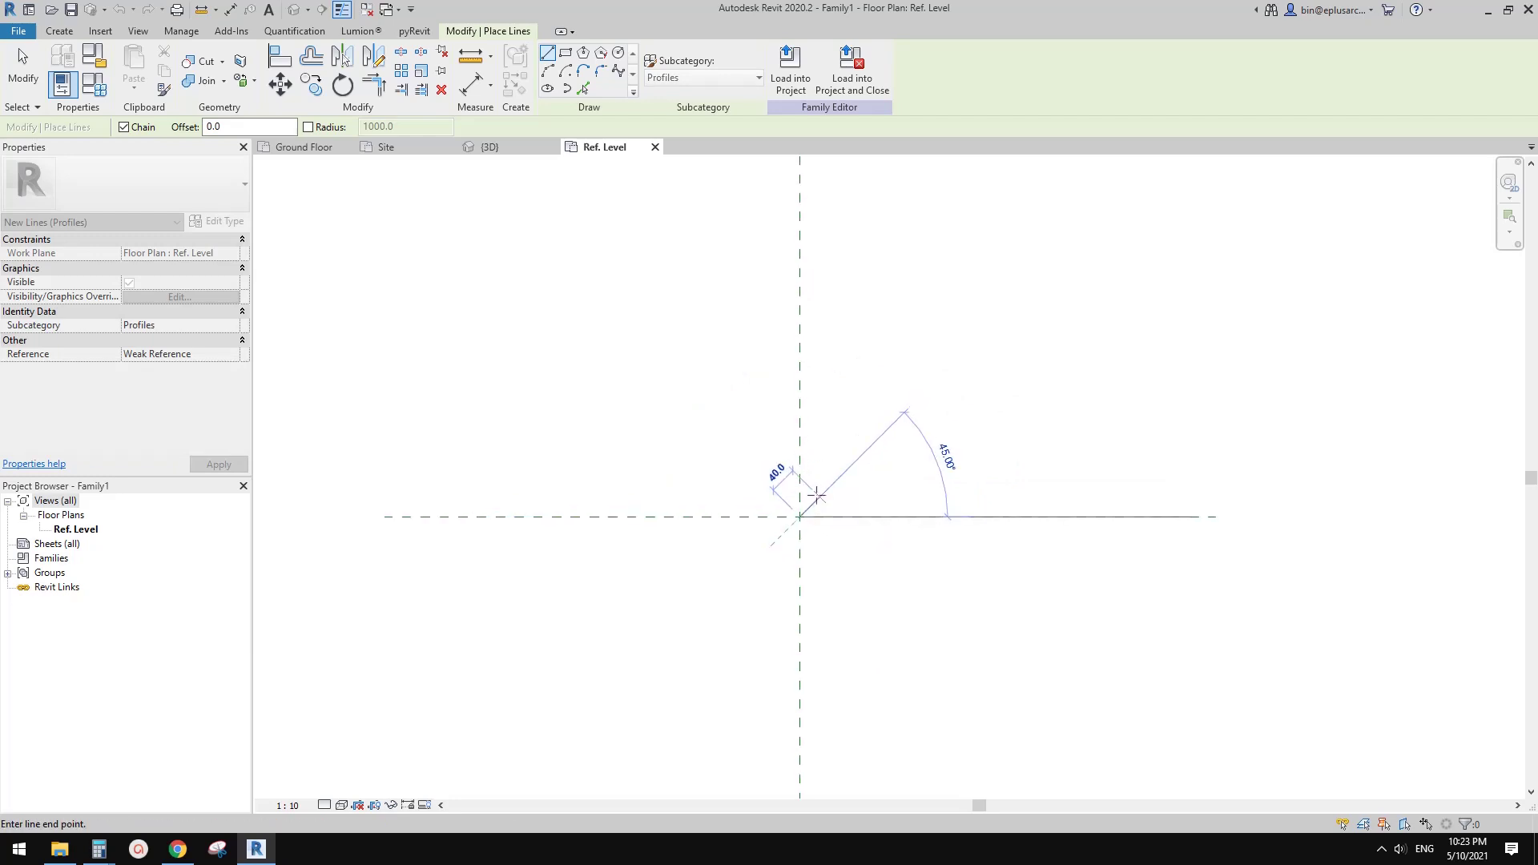
key(Escape)
Draw a 1000 mm vertical profile line upward from the intersection of the reference planes.
click(801, 516)
scroll(791, 416, up, 1)
middle_drag(788, 410, 790, 492)
scroll(788, 492, down, 2)
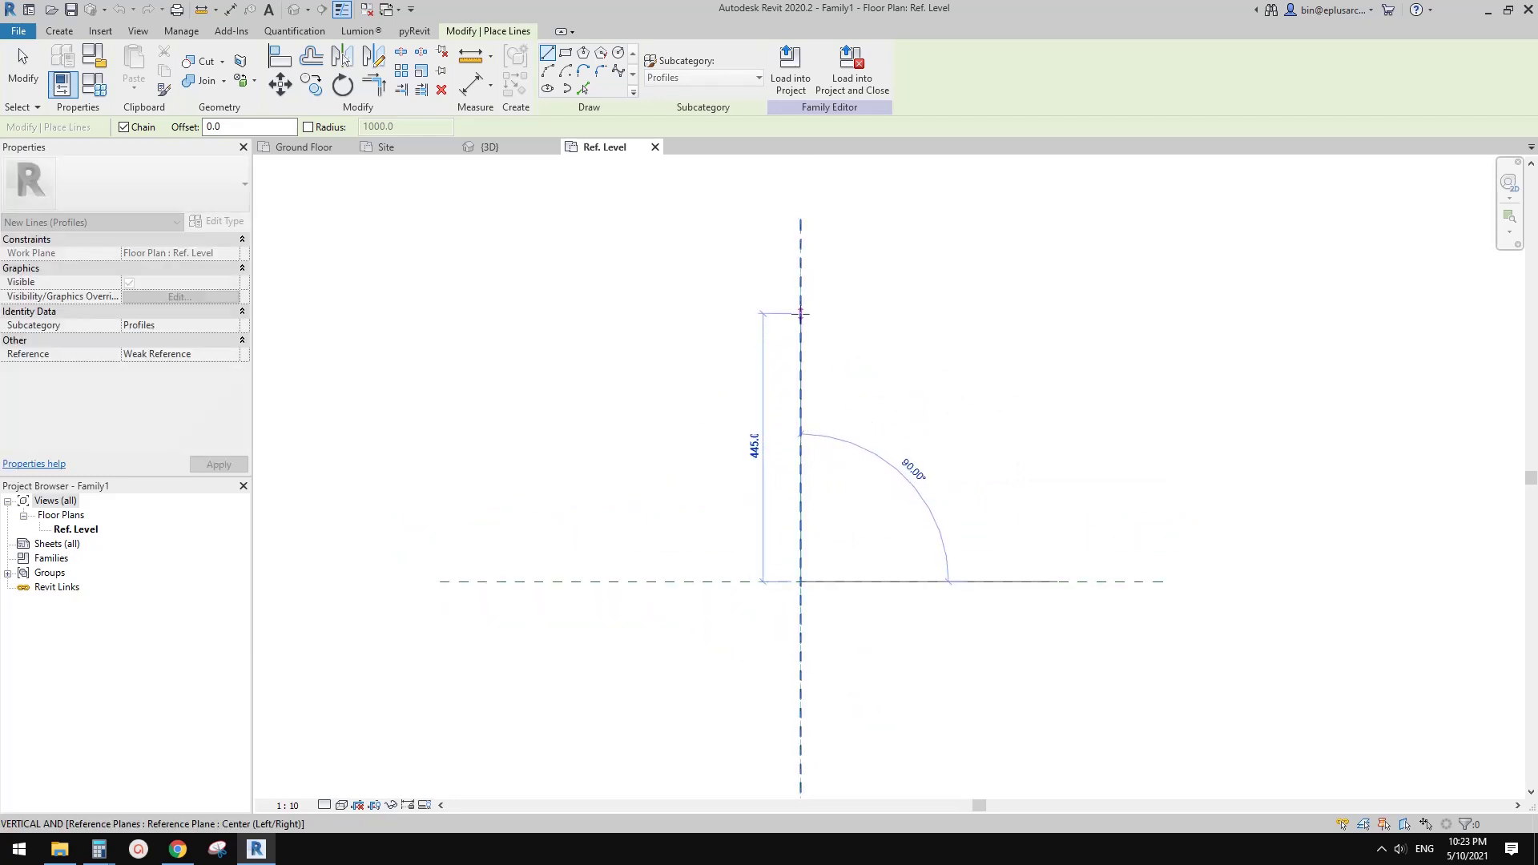
text(1000)
key(Return)
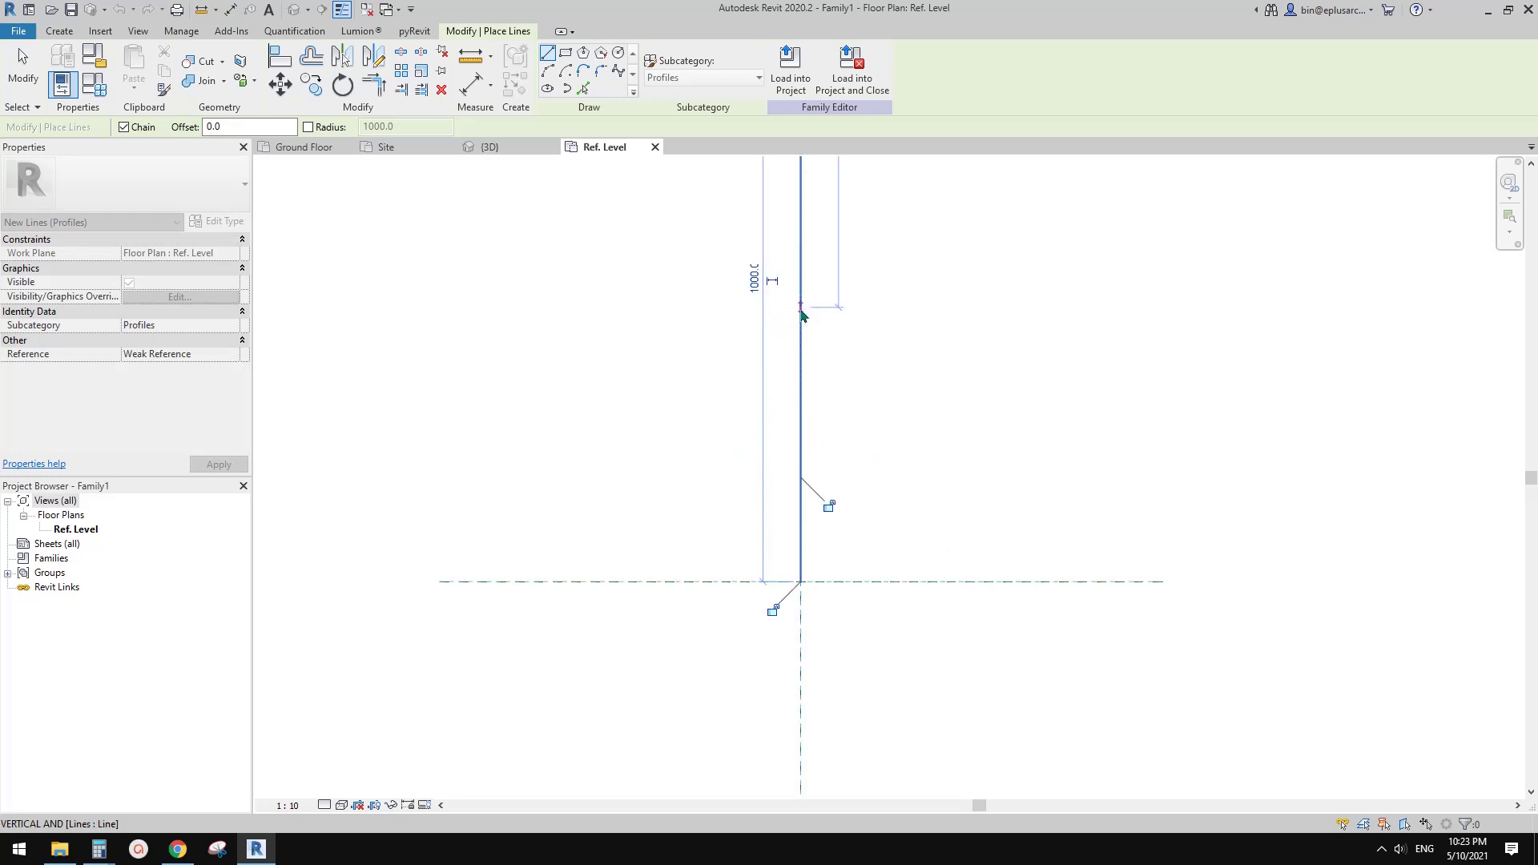
Complete the profile as a closed rectangle 100 mm wide and 1000 mm high, ending at the reference intersection.
scroll(829, 497, up, 1)
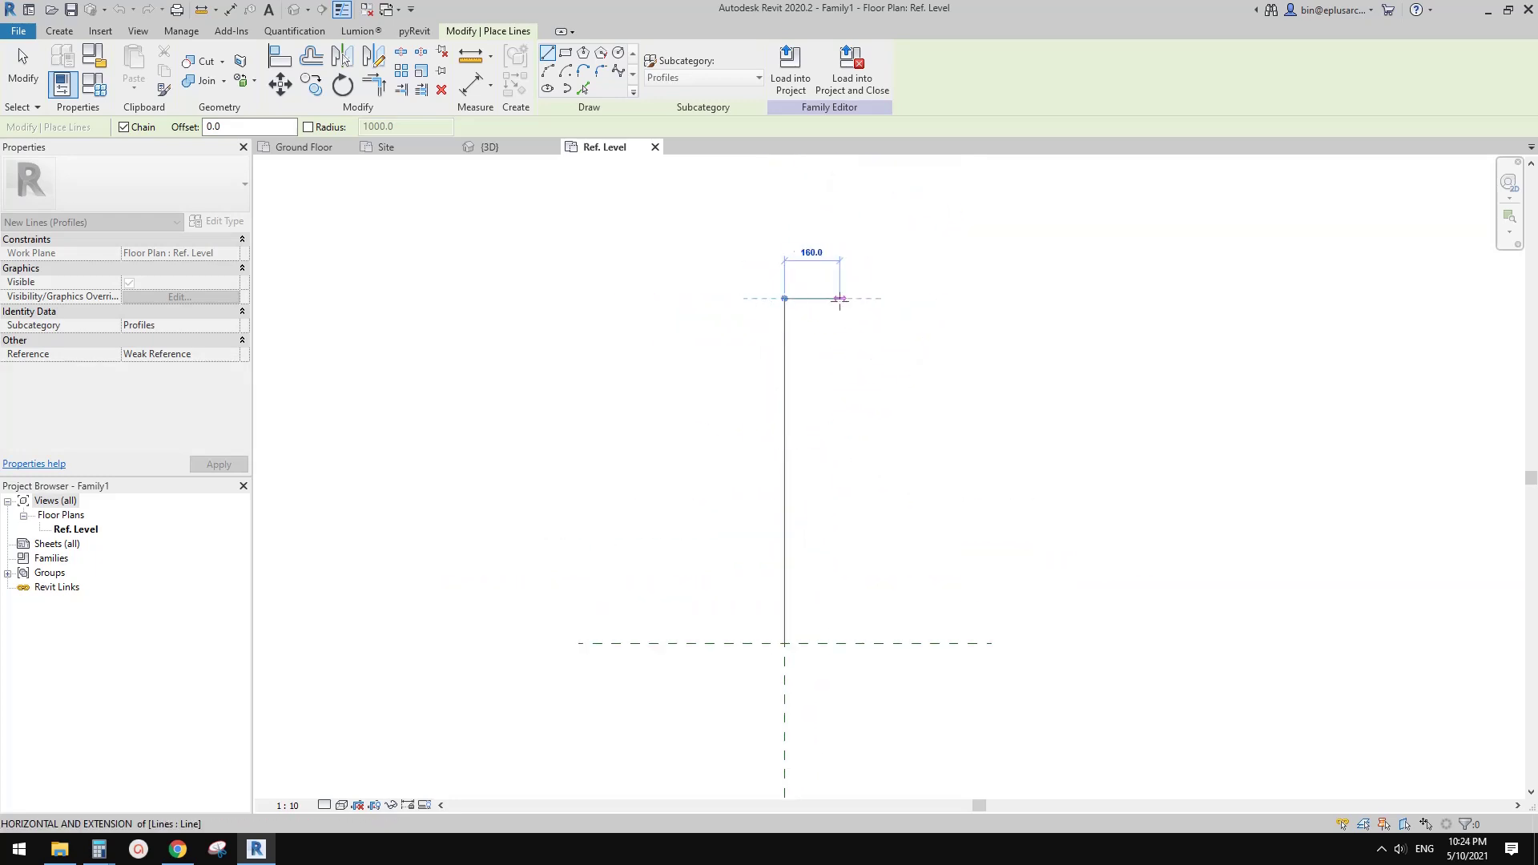
click(818, 298)
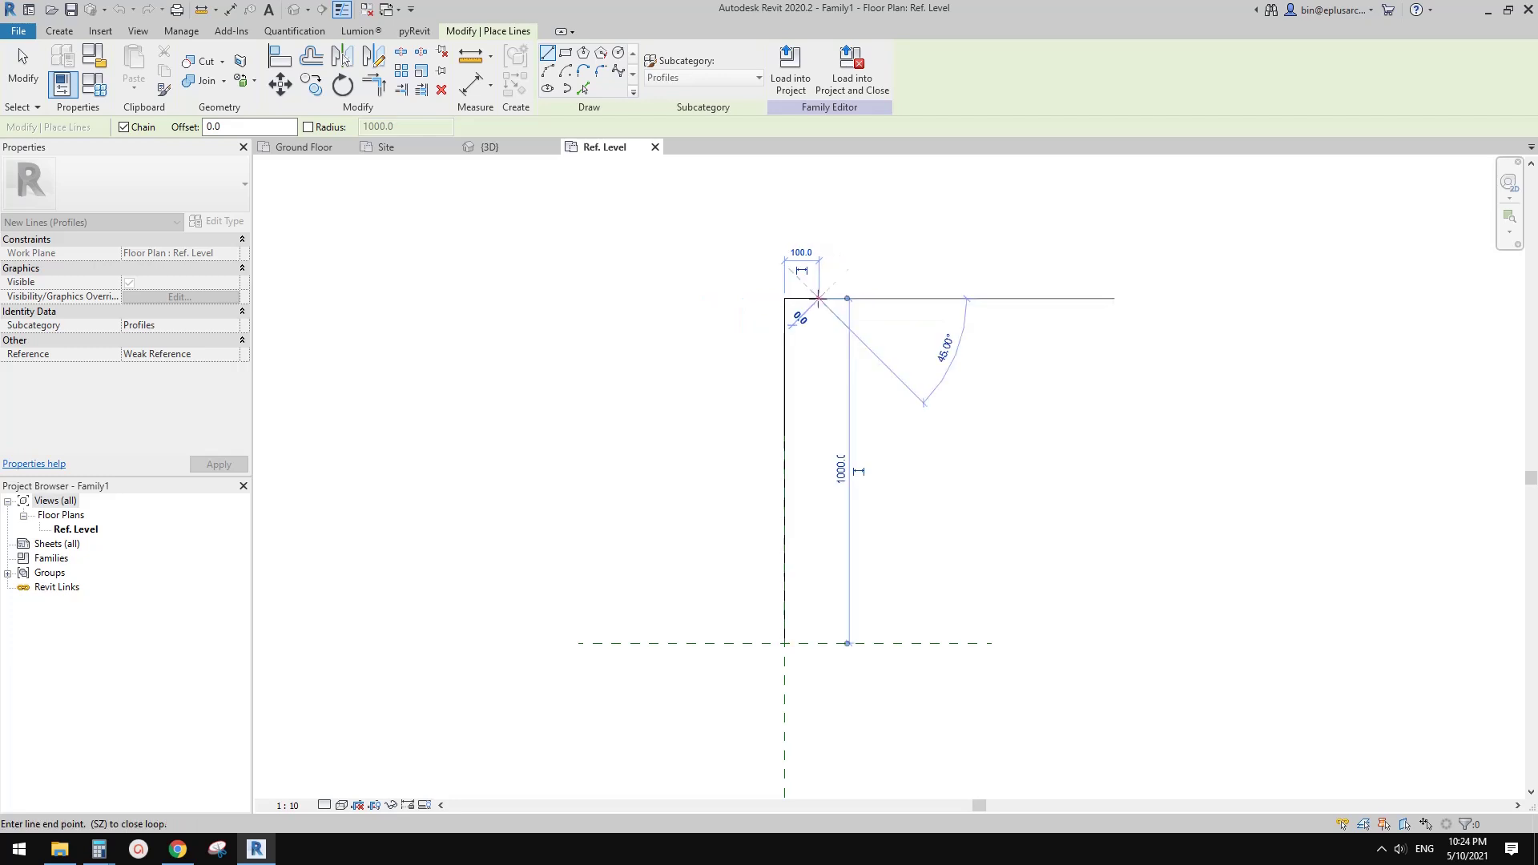
click(819, 642)
click(784, 642)
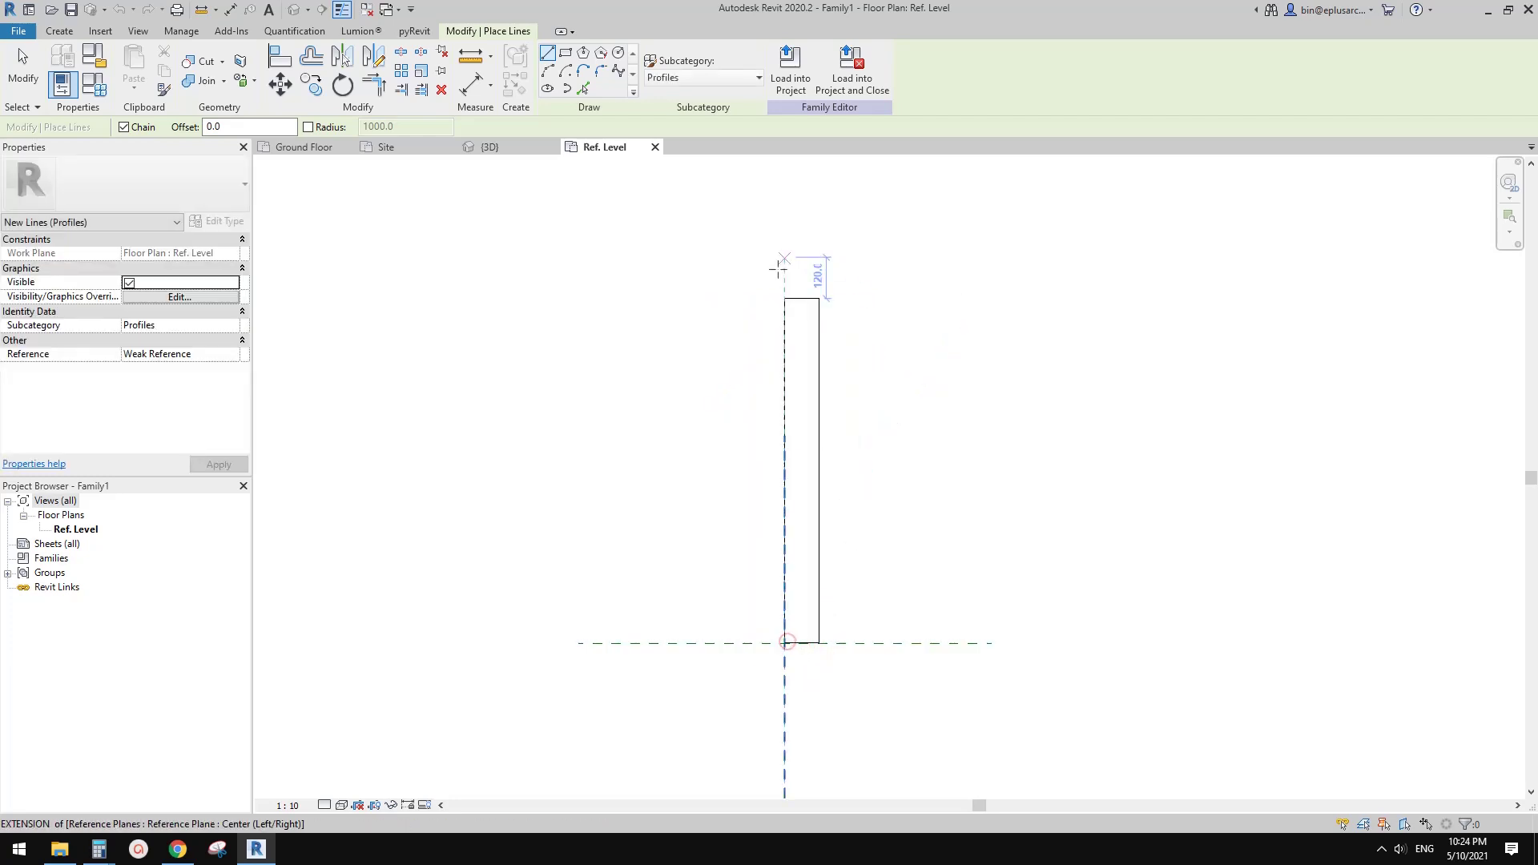
key(Escape)
key(Escape)
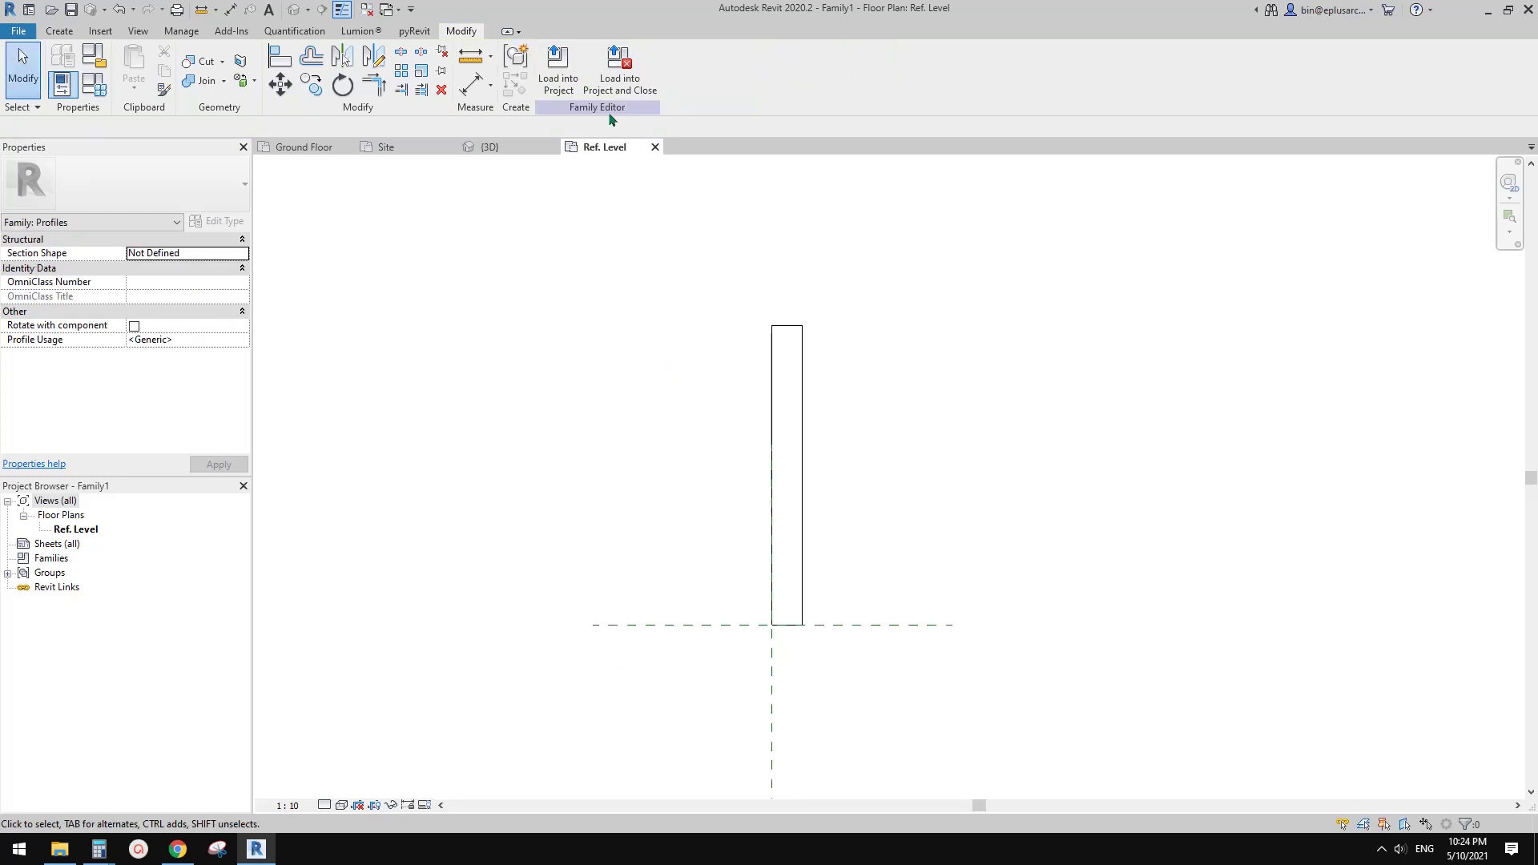
Load the parapet profile family into the project, close the family, and return to the 3D view.
click(621, 64)
click(803, 425)
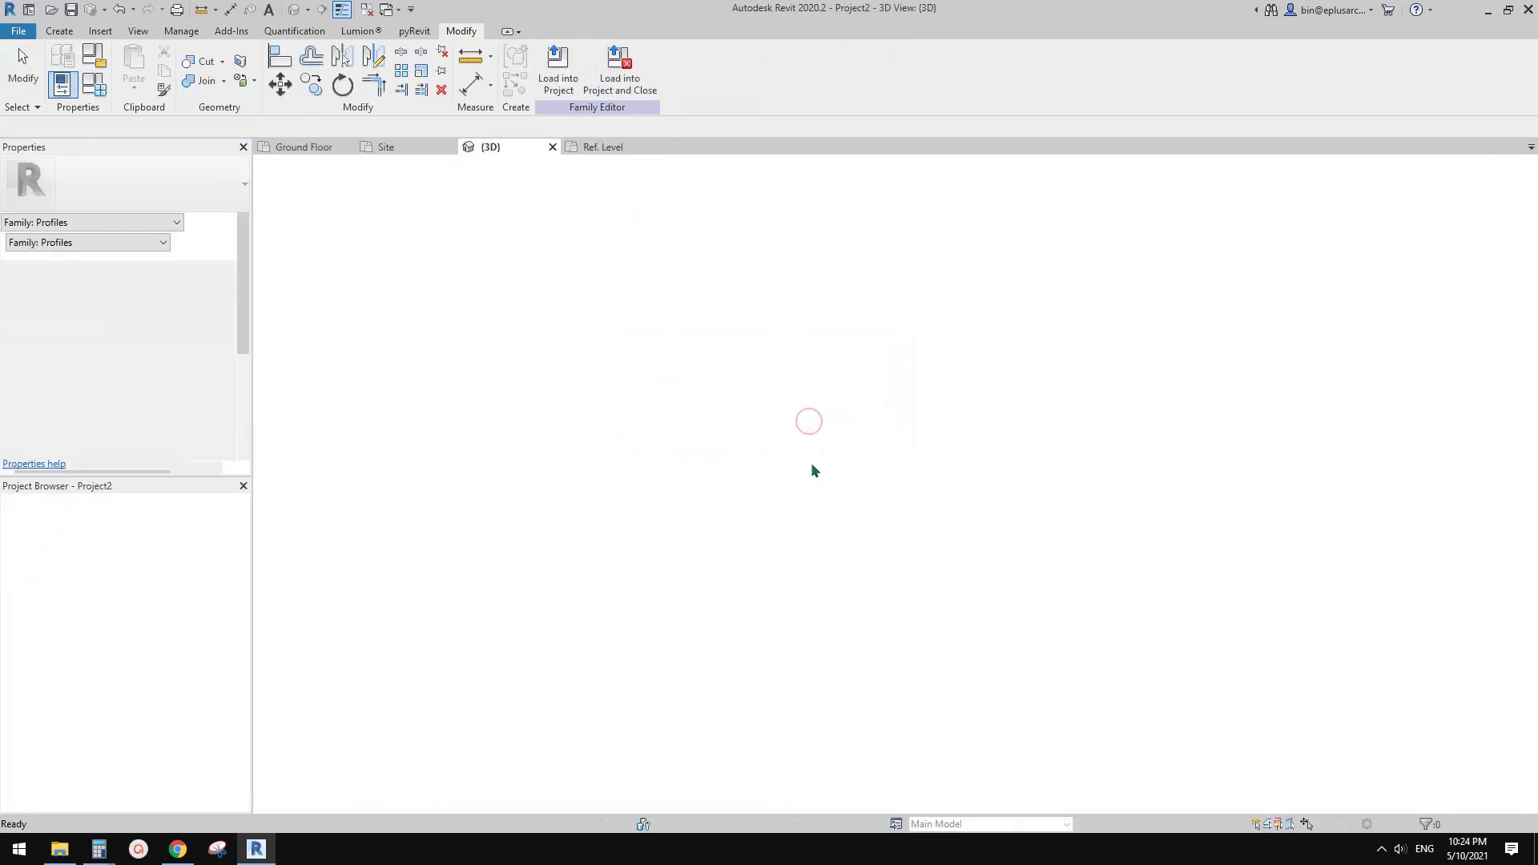
click(296, 9)
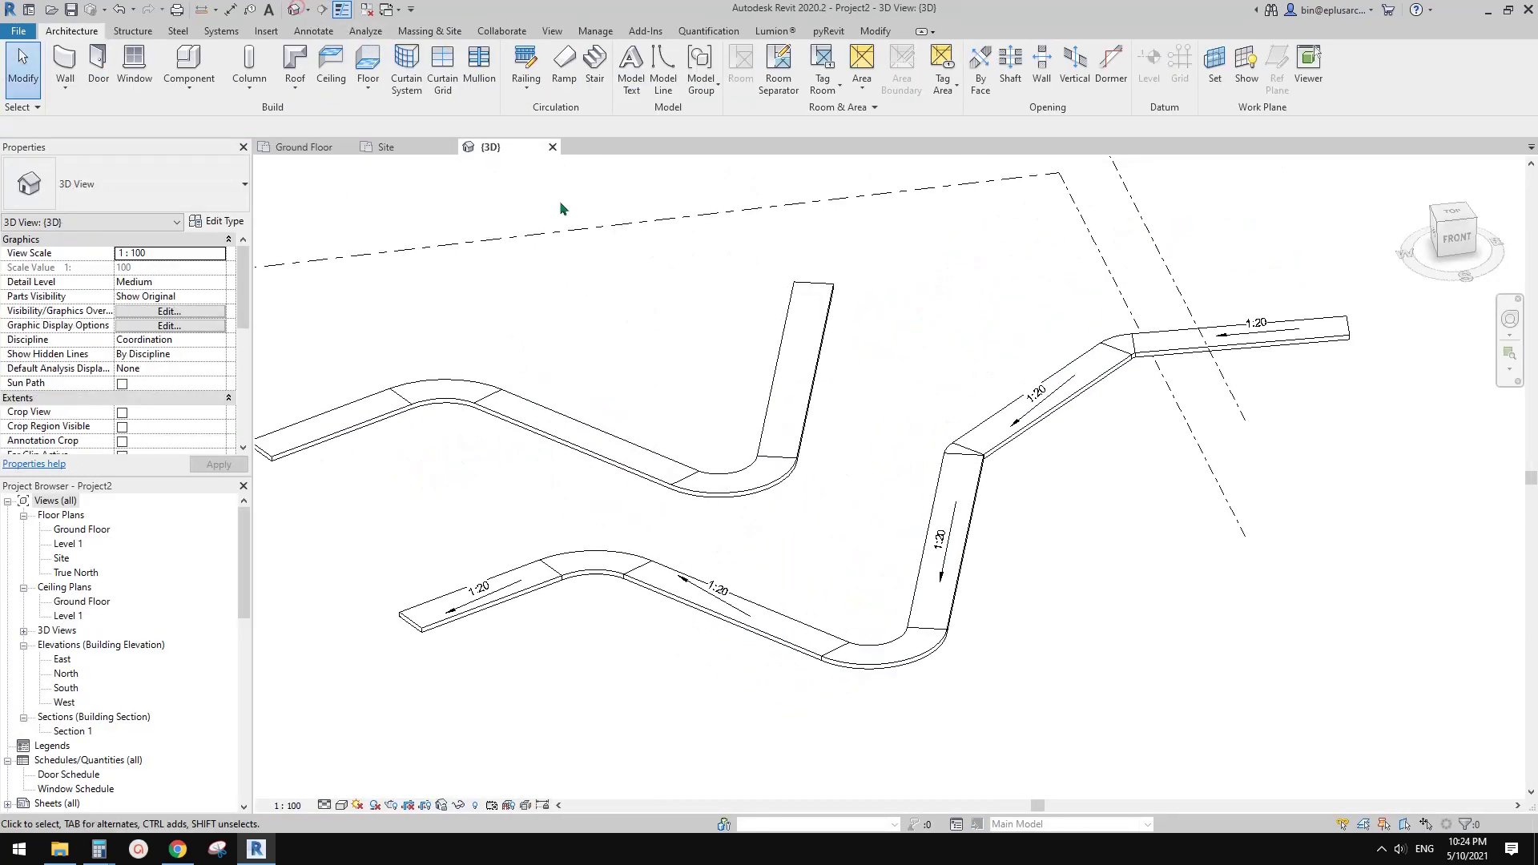
Try to place railings automatically along both sides of the whole ramp.
click(529, 88)
click(529, 88)
click(528, 90)
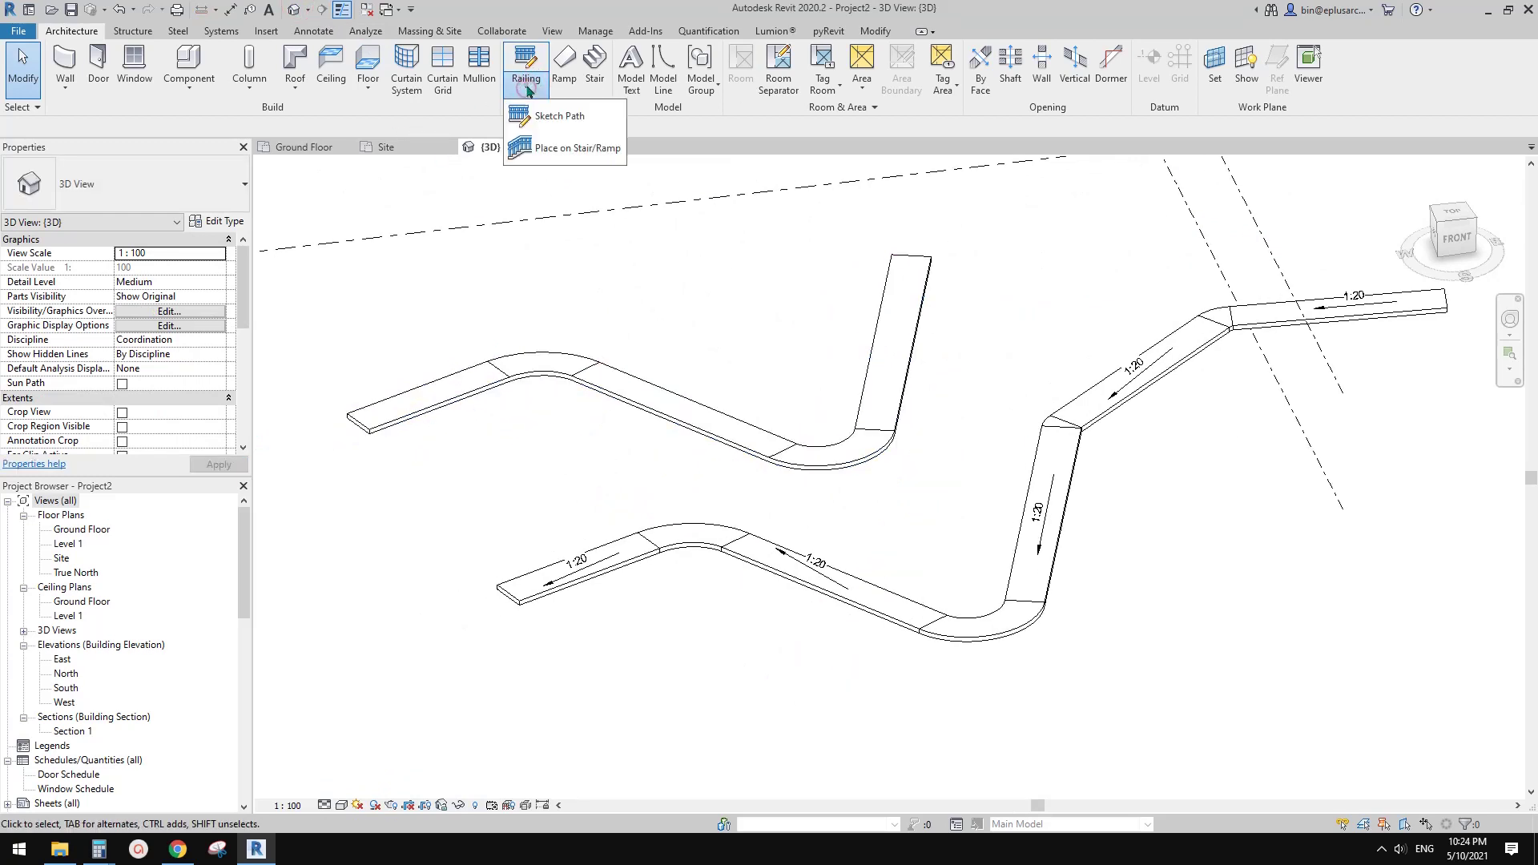
click(586, 160)
click(965, 615)
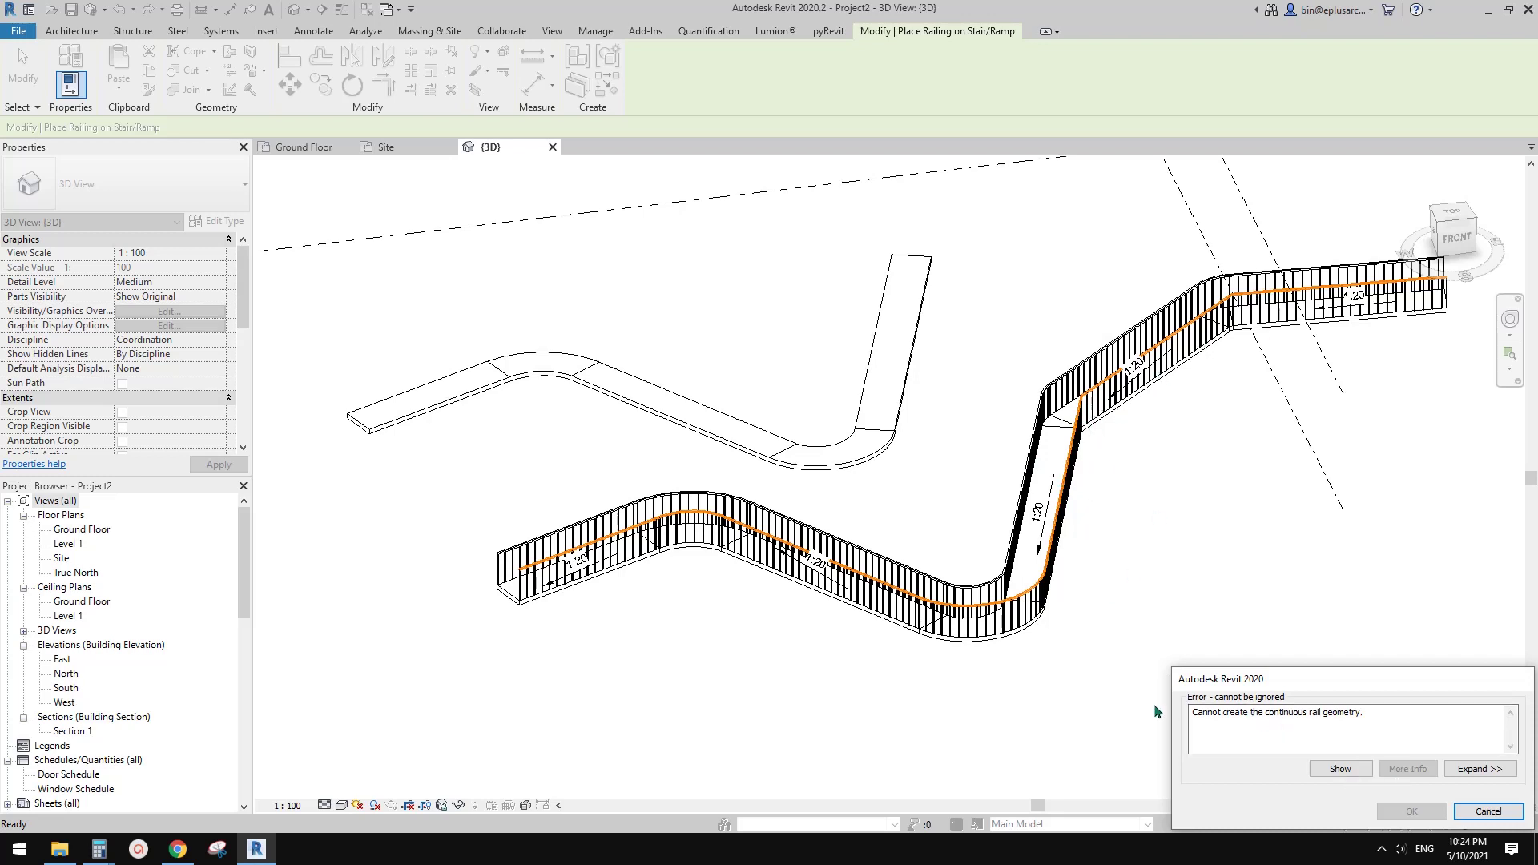
click(1509, 817)
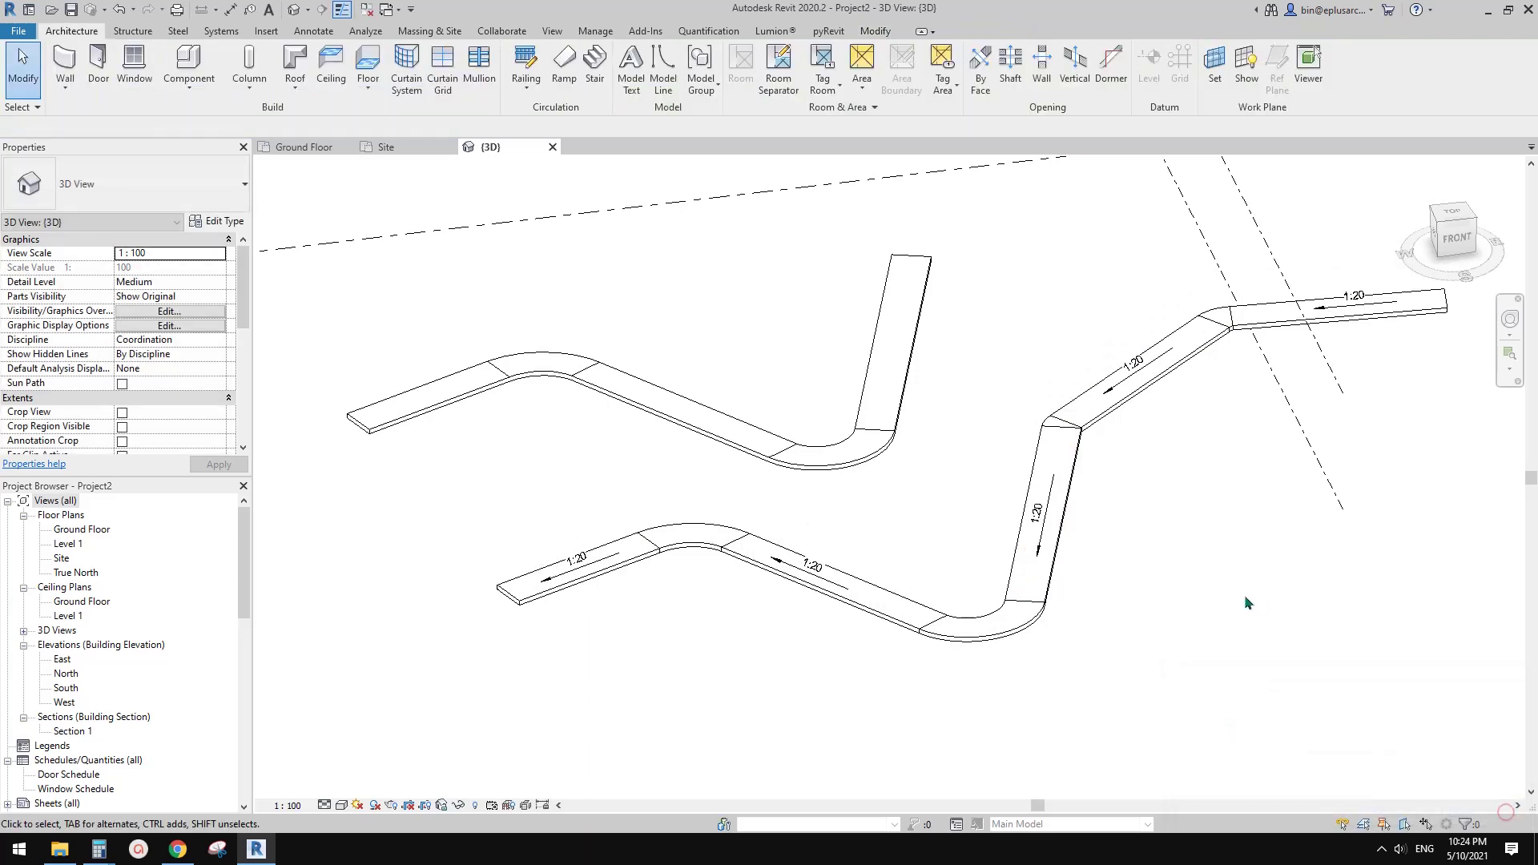
Examine the sharp inner corner of the ramp where the two upper straight runs meet at the landing.
shift+middle_drag(1243, 595, 1003, 450)
scroll(1003, 449, up, 6)
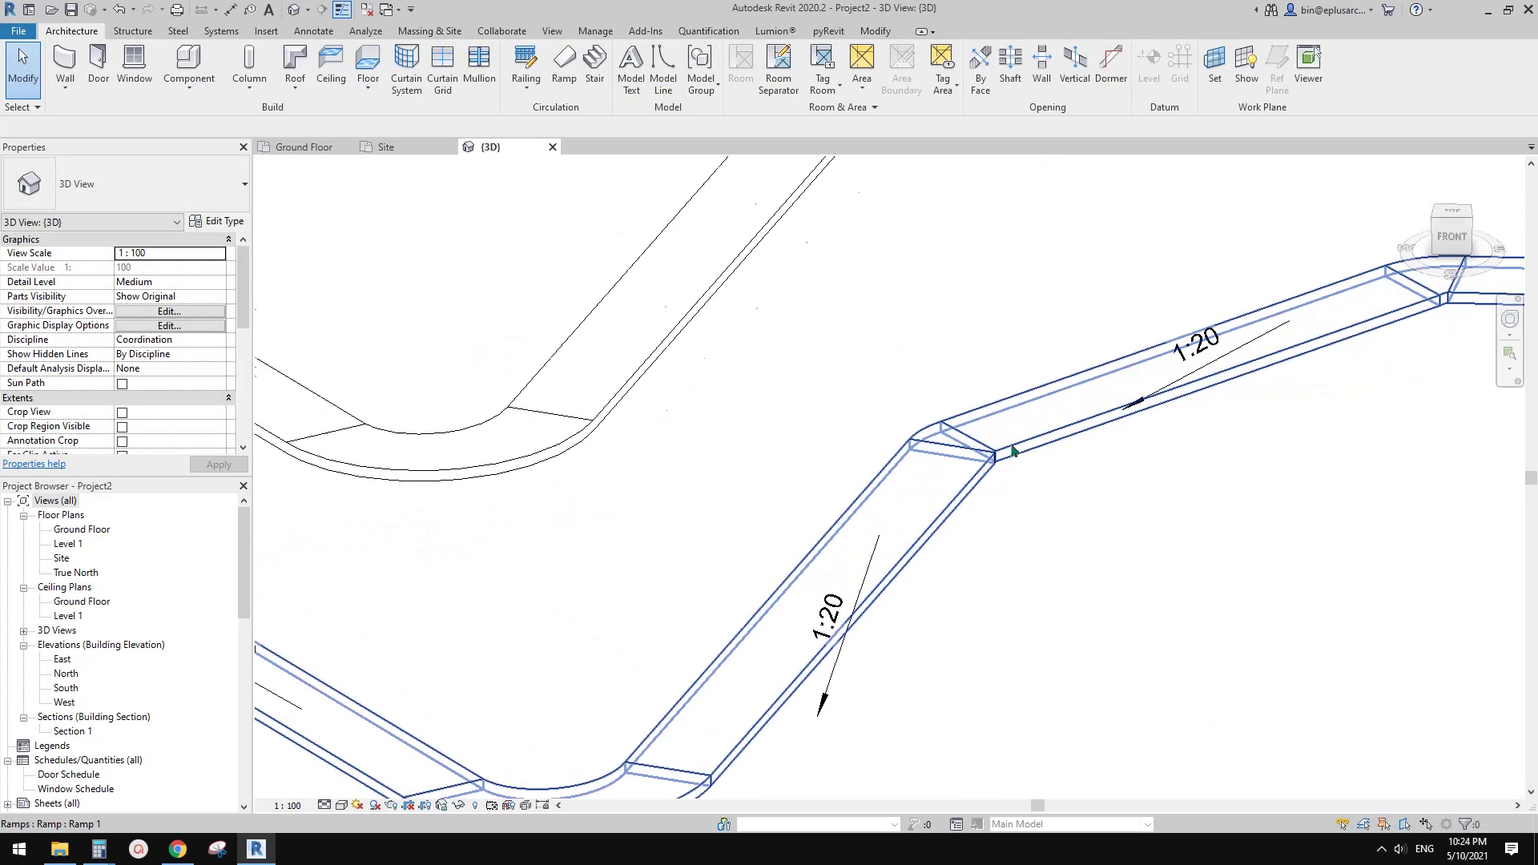
scroll(981, 467, up, 2)
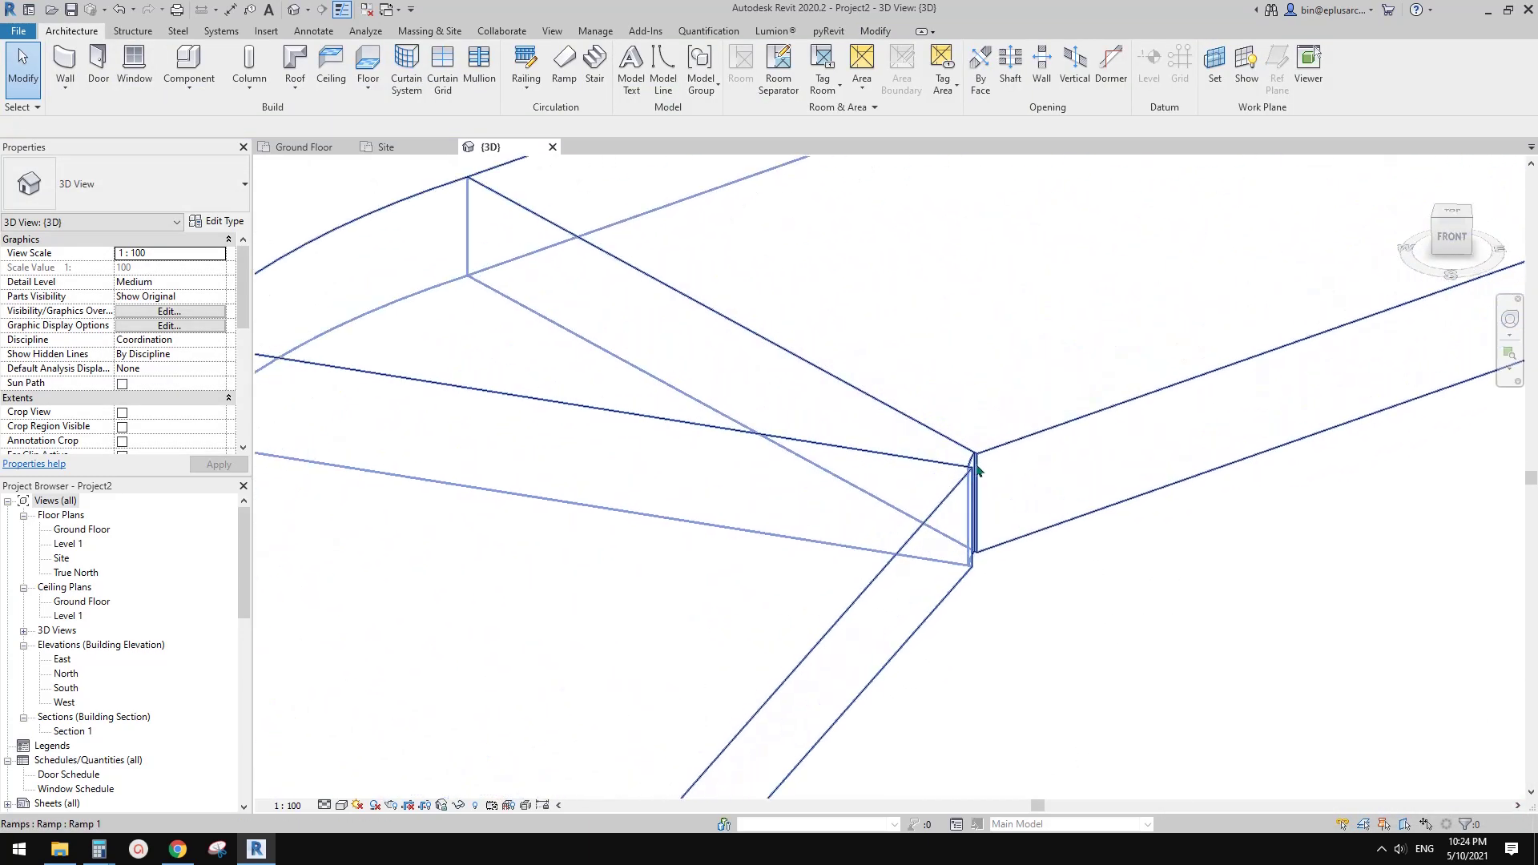
scroll(969, 485, up, 1)
click(973, 460)
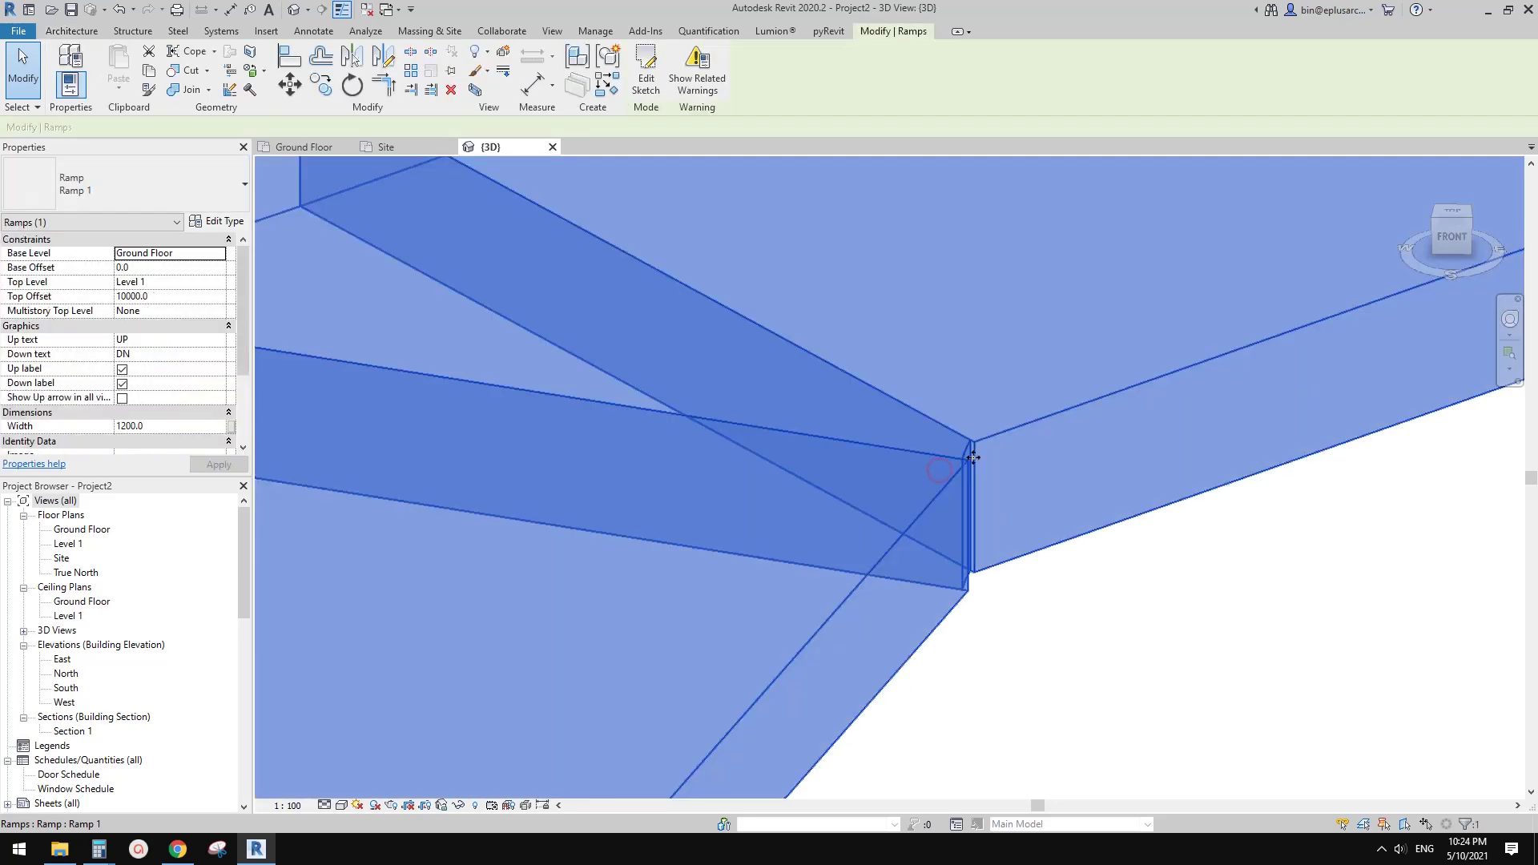
key(Escape)
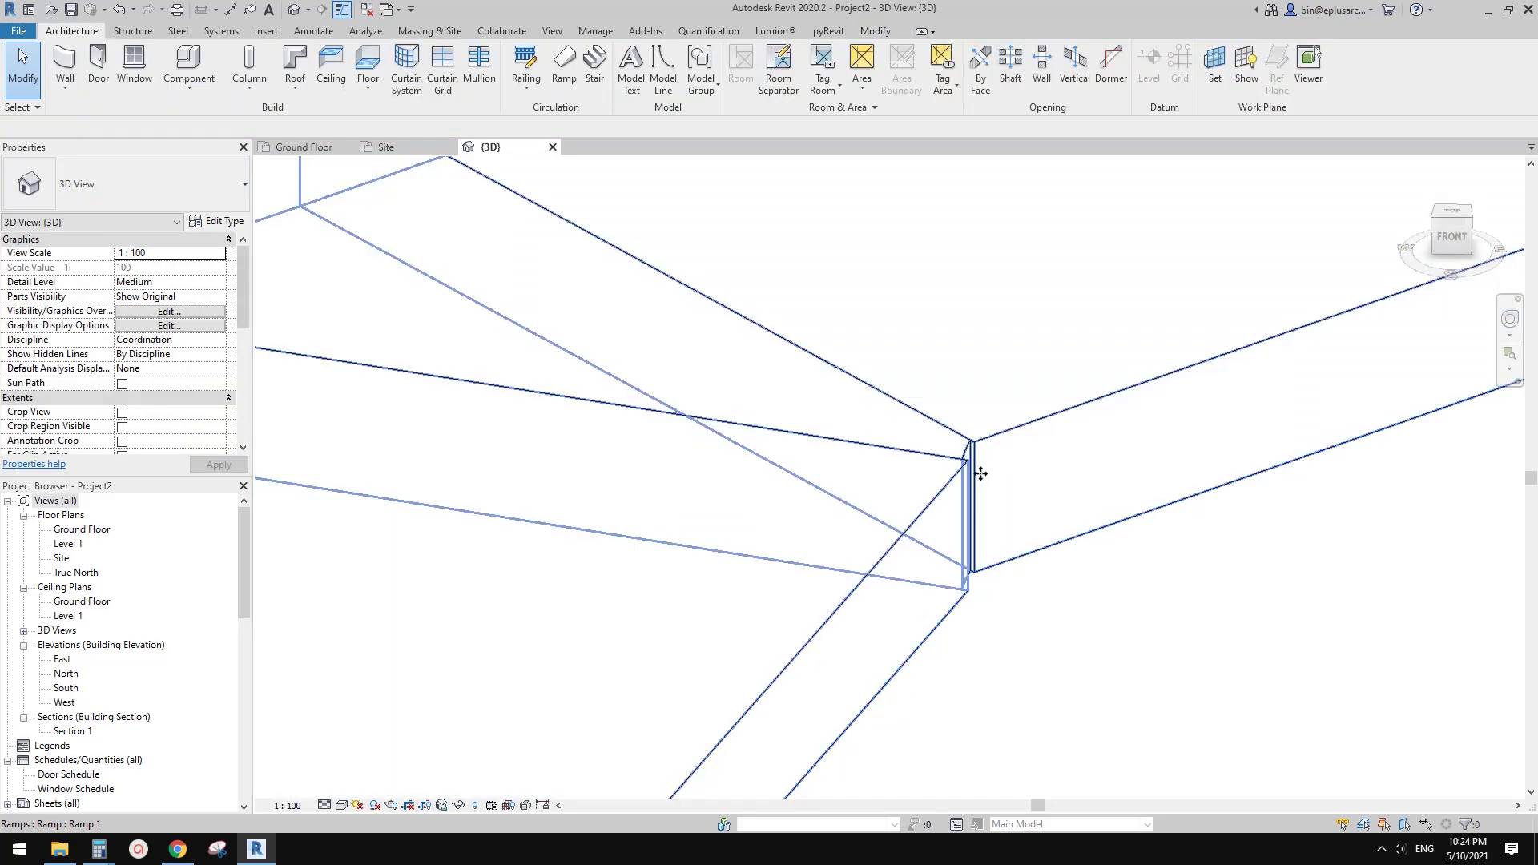
scroll(982, 474, down, 9)
shift+middle_drag(1009, 482, 981, 457)
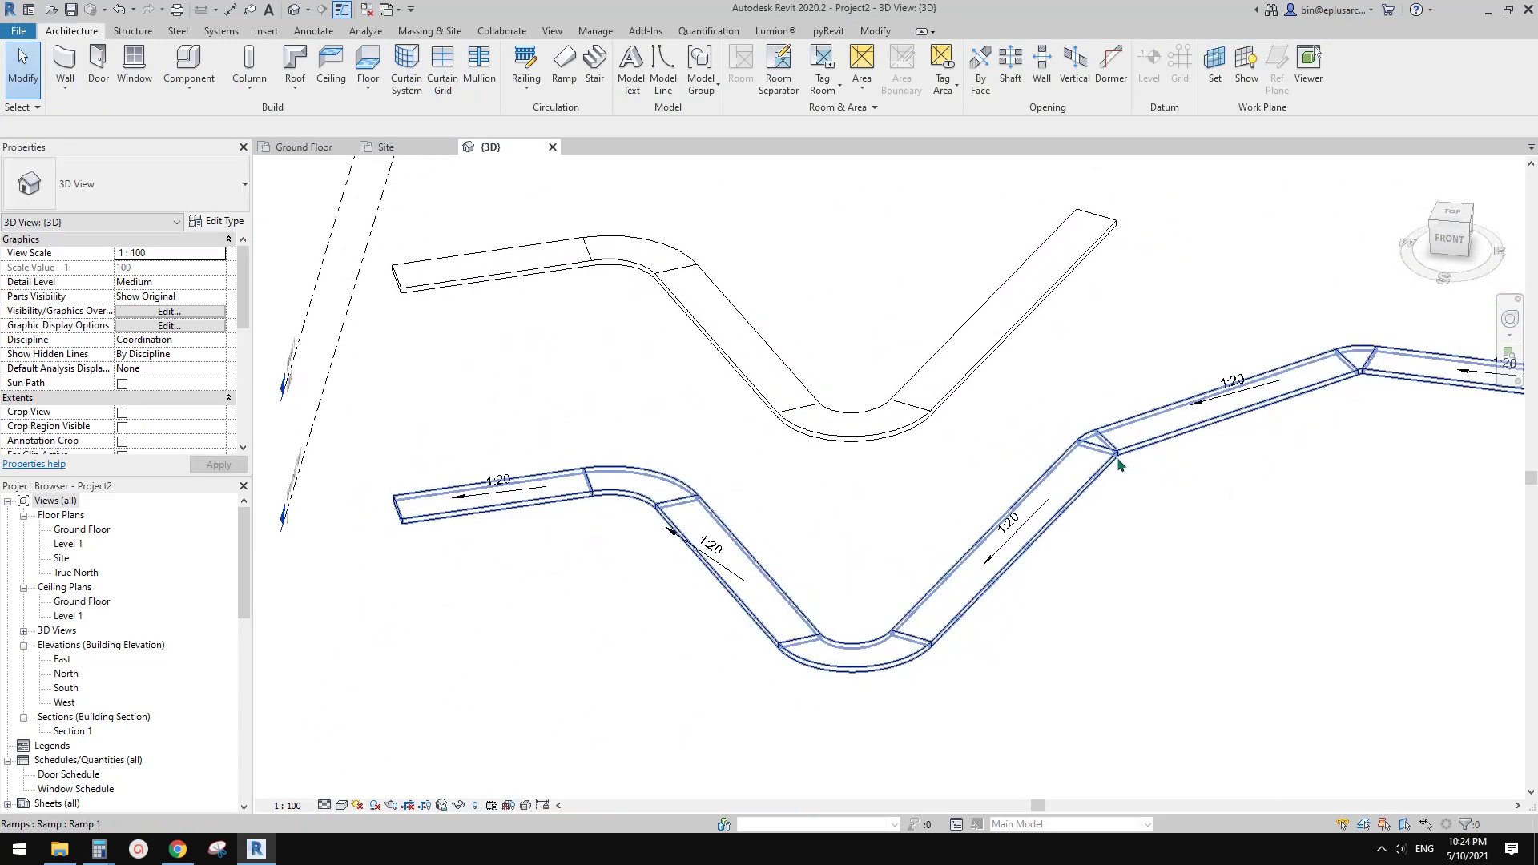
scroll(1119, 457, up, 3)
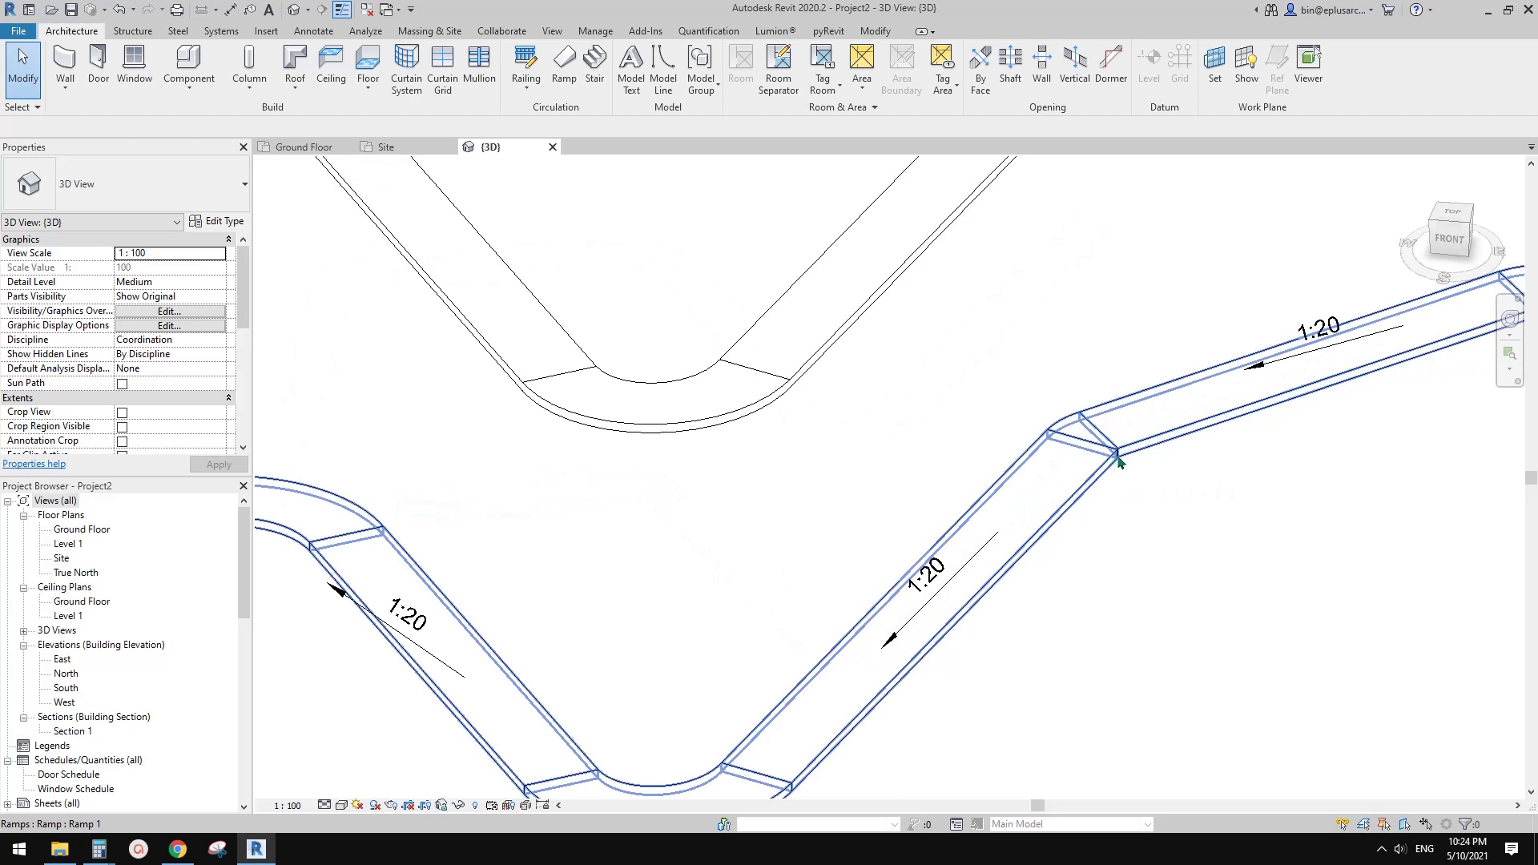
scroll(1105, 457, down, 3)
click(1083, 461)
middle_drag(992, 470, 1044, 487)
scroll(1044, 487, down, 3)
click(982, 486)
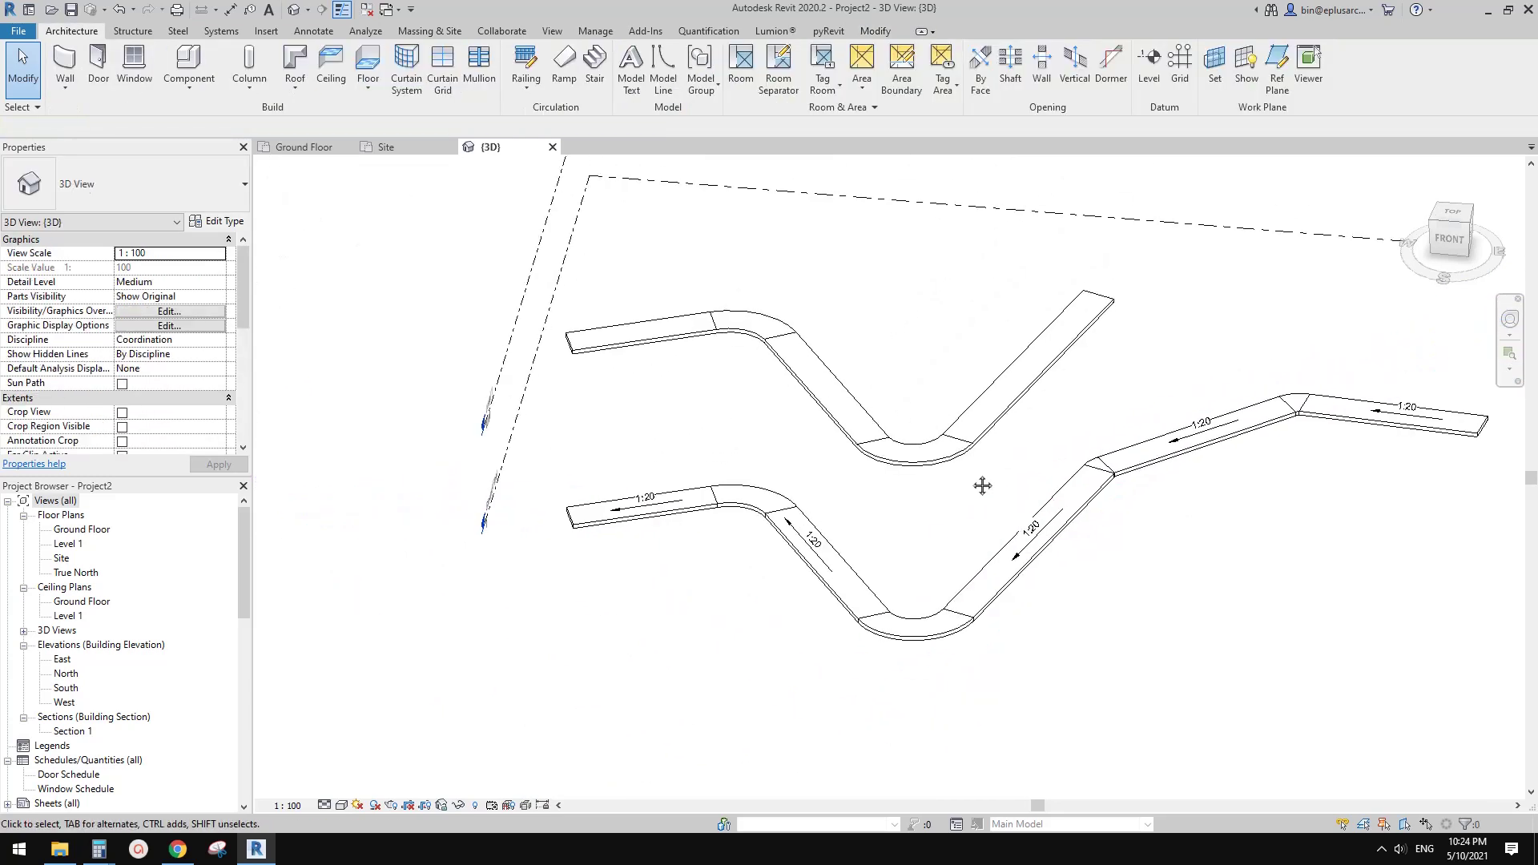
Start a sketched railing path and trace the front edges of the ramp's lower straight runs and curved landings.
click(529, 92)
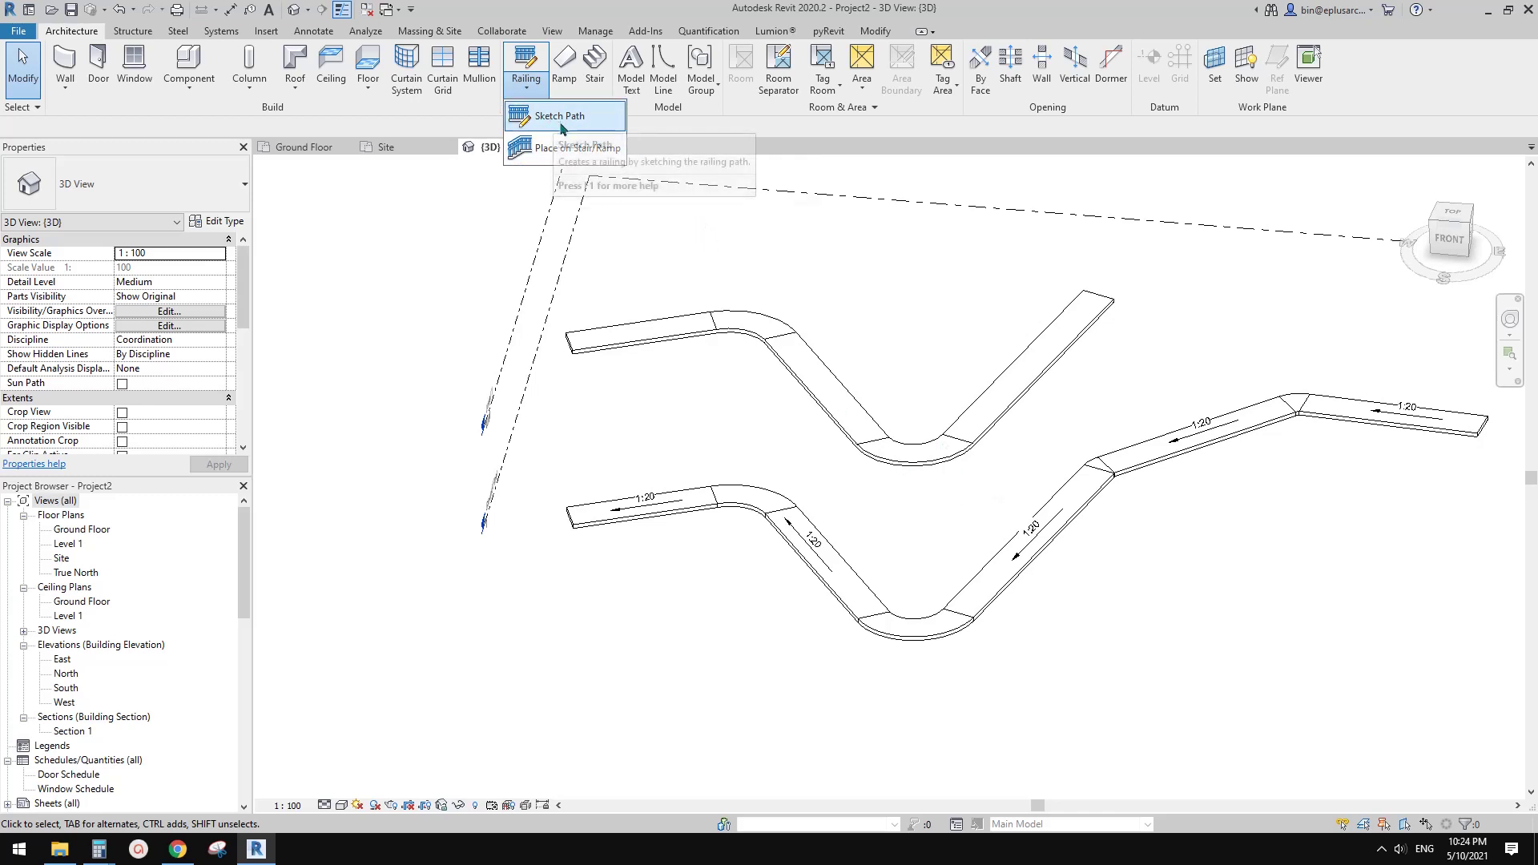
click(559, 116)
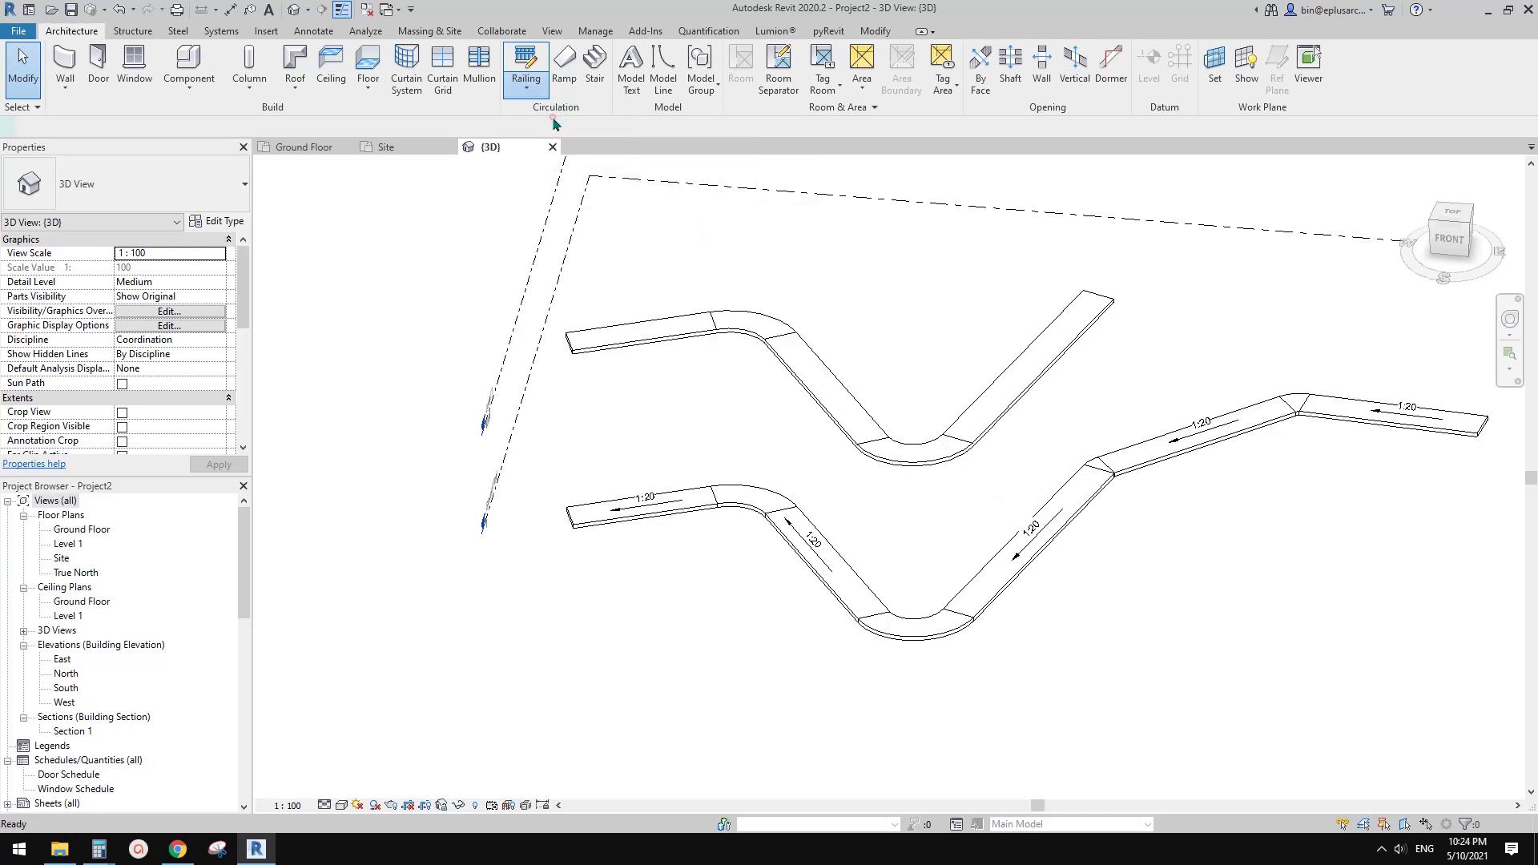
click(745, 70)
scroll(725, 476, up, 2)
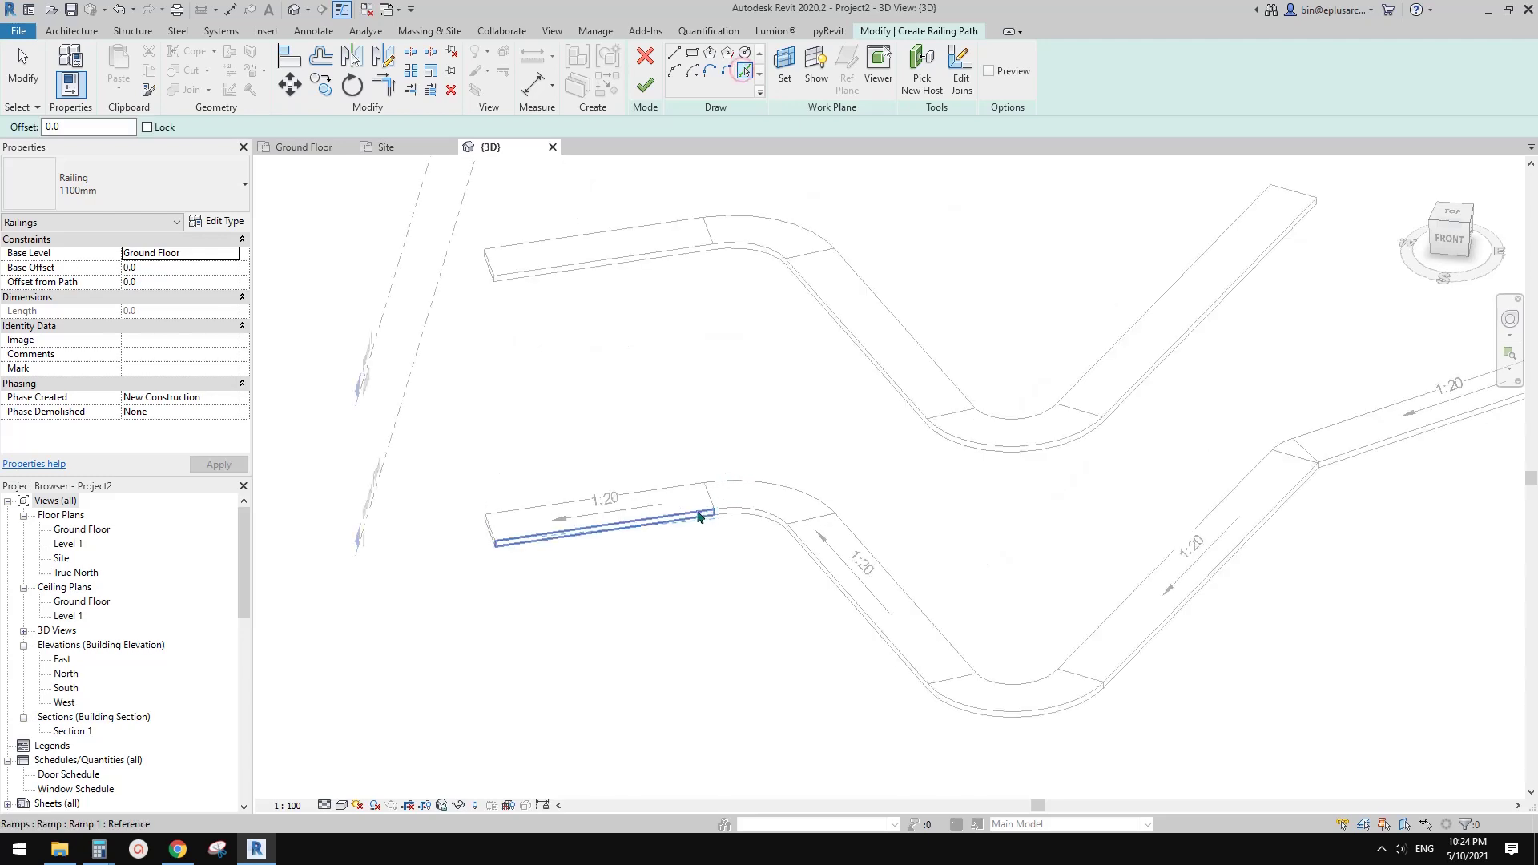
click(699, 518)
click(815, 562)
middle_drag(881, 556, 661, 410)
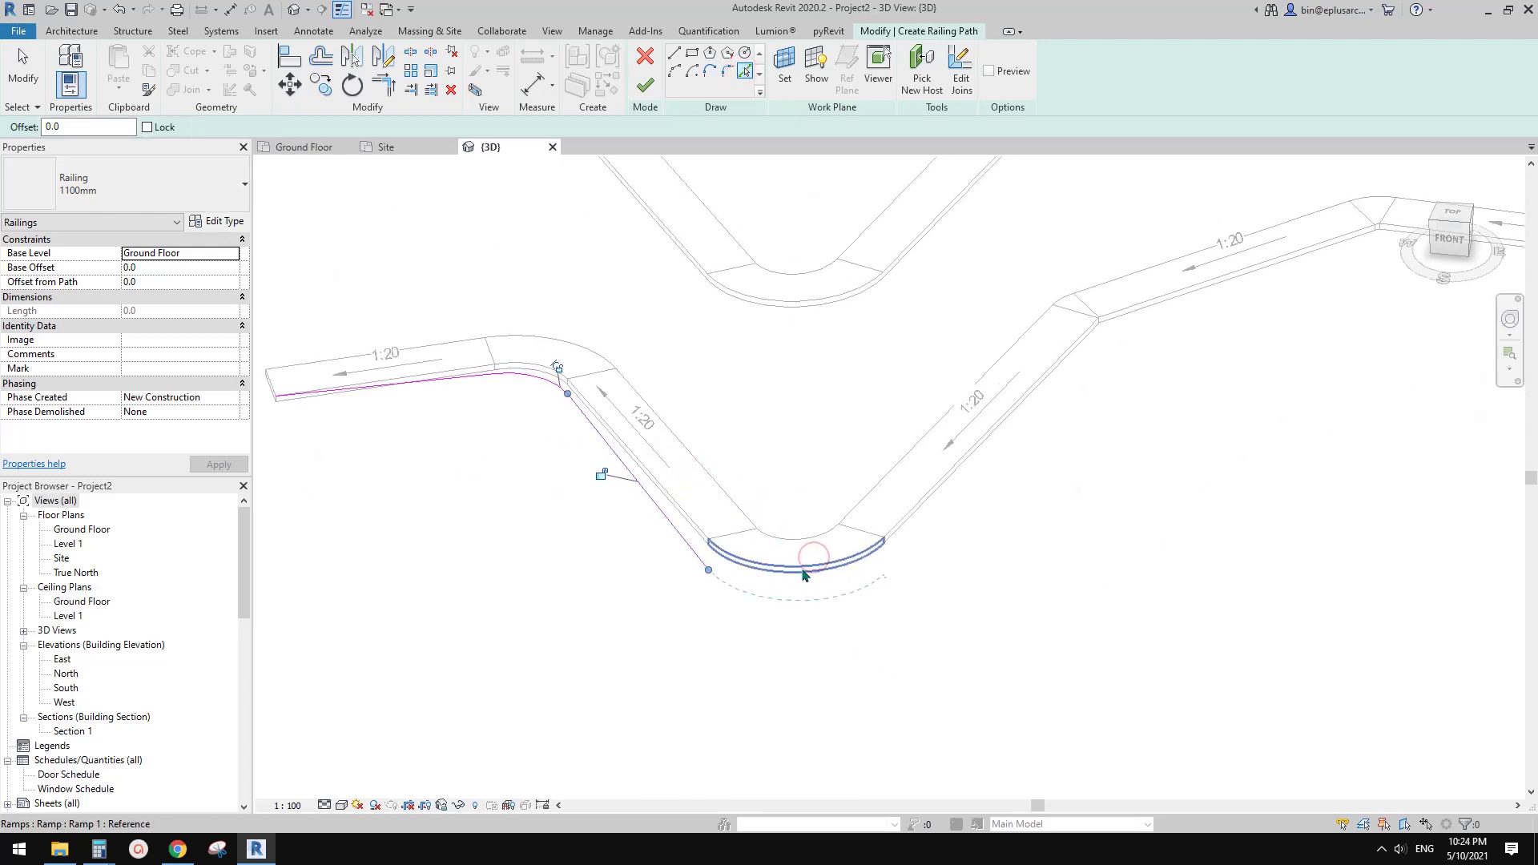
click(801, 568)
click(898, 525)
Trace the front edges of the ramp's remaining upper runs to extend the railing path to its far end.
middle_drag(1044, 439, 696, 575)
scroll(720, 504, up, 10)
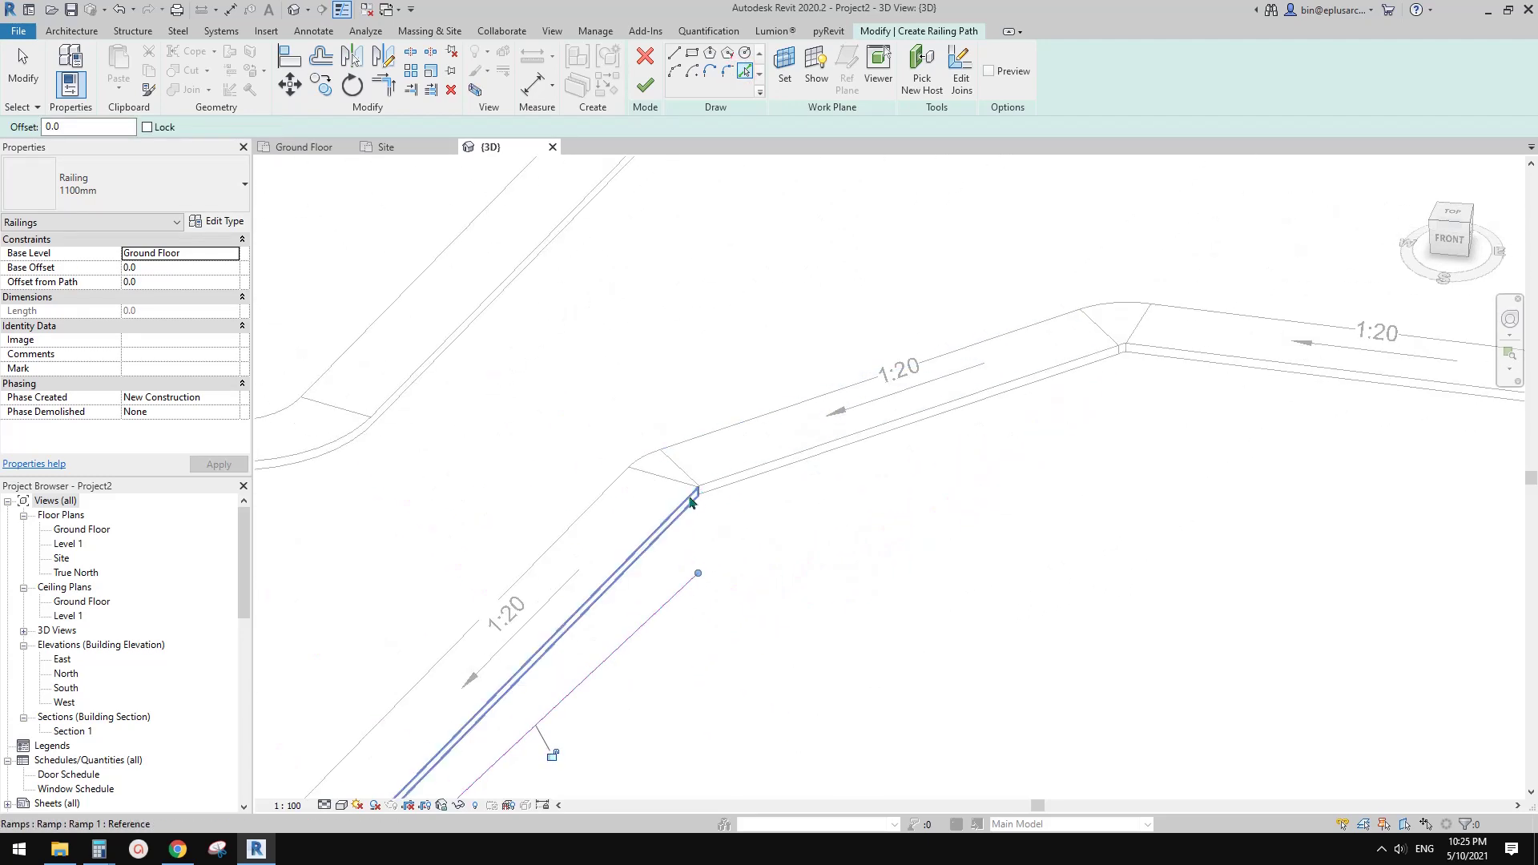
scroll(709, 496, down, 6)
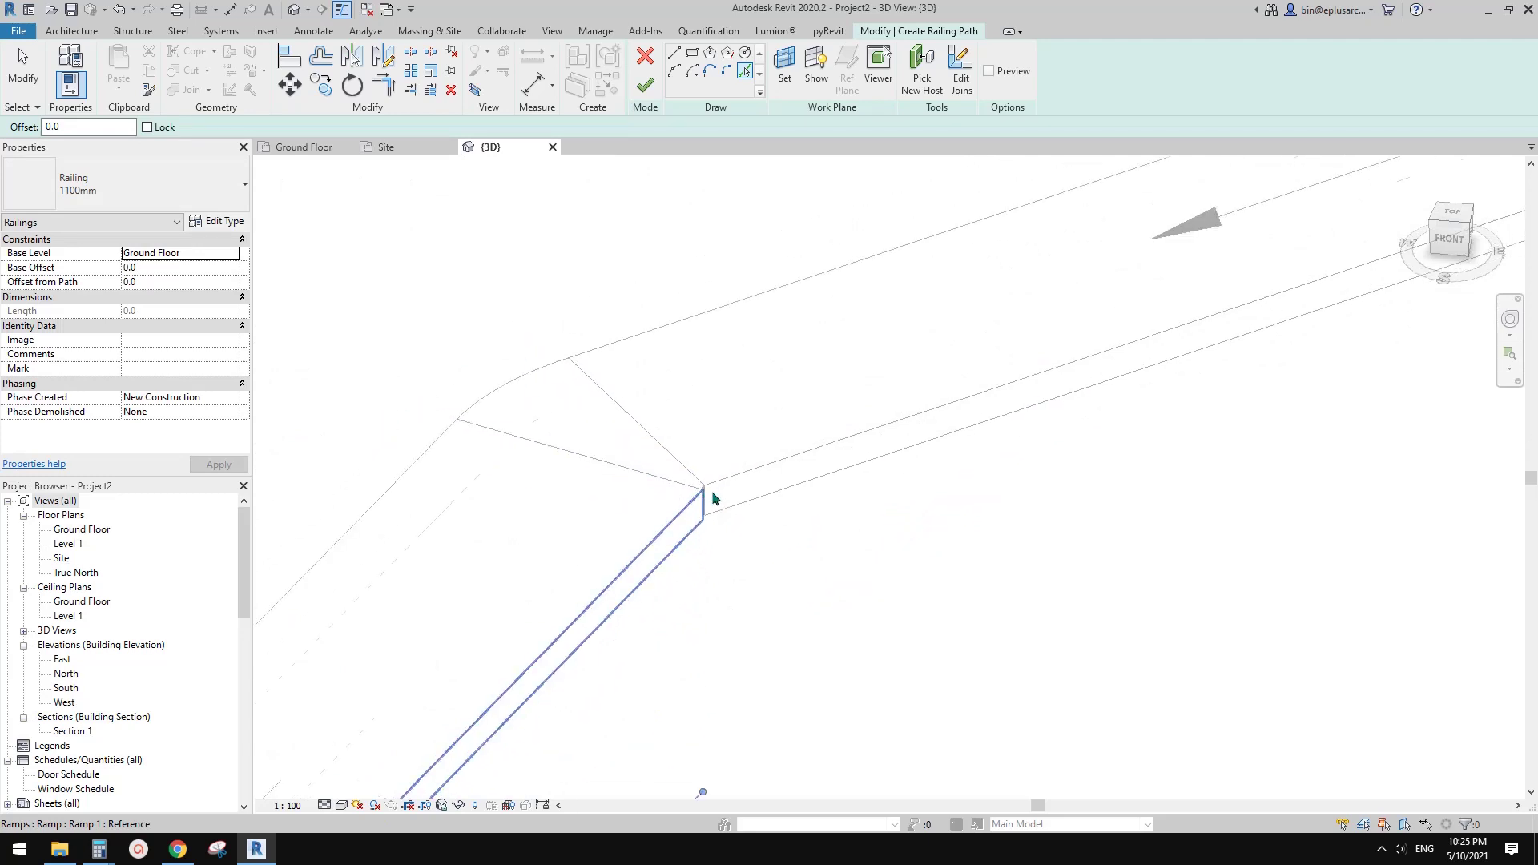
click(743, 488)
middle_drag(1218, 364, 1100, 372)
click(1107, 355)
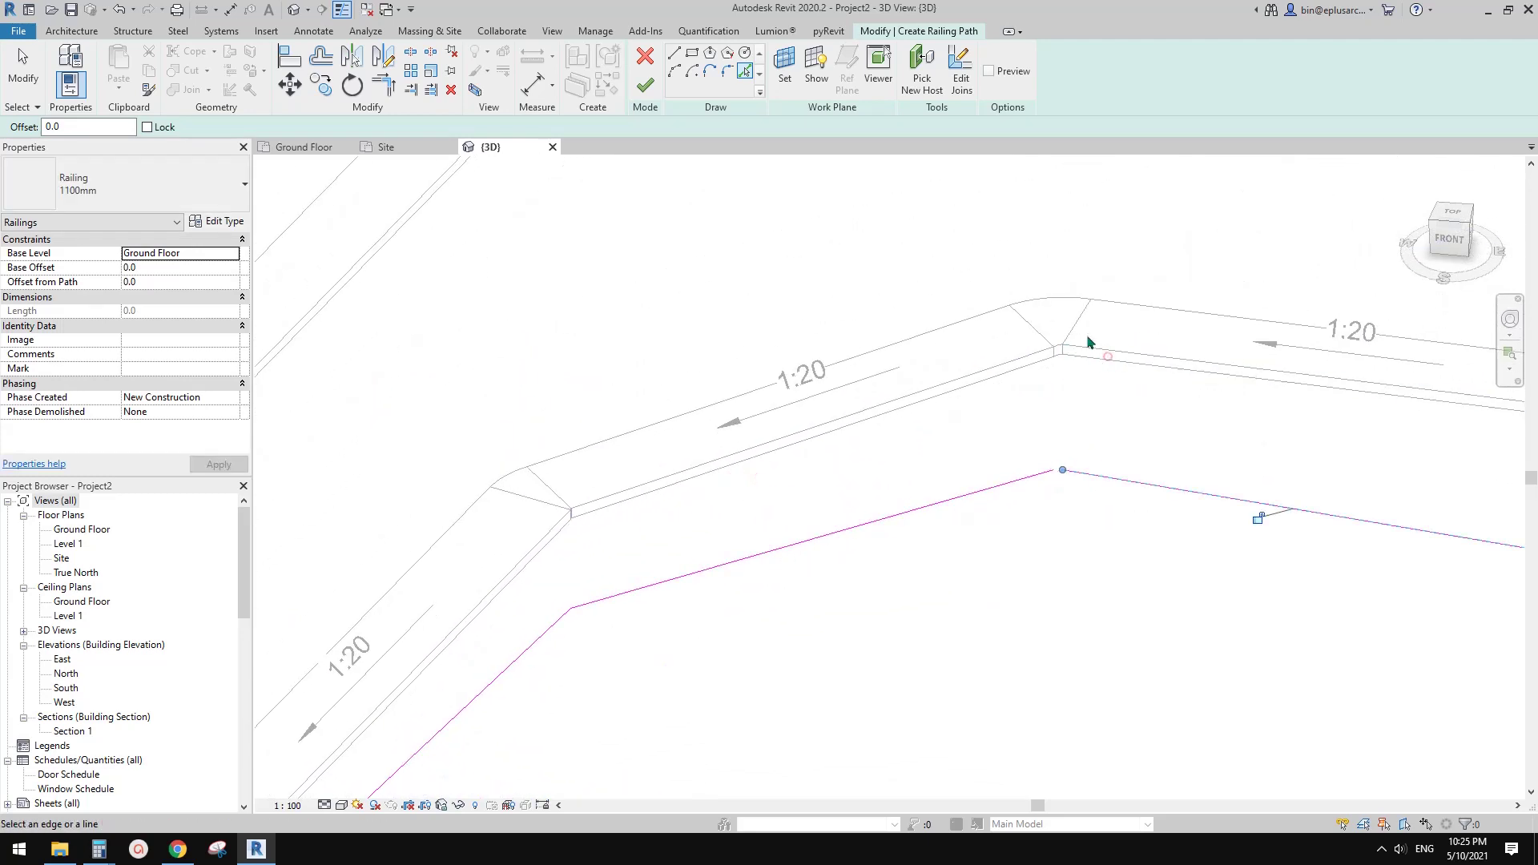
scroll(1076, 345, up, 4)
scroll(1001, 513, down, 8)
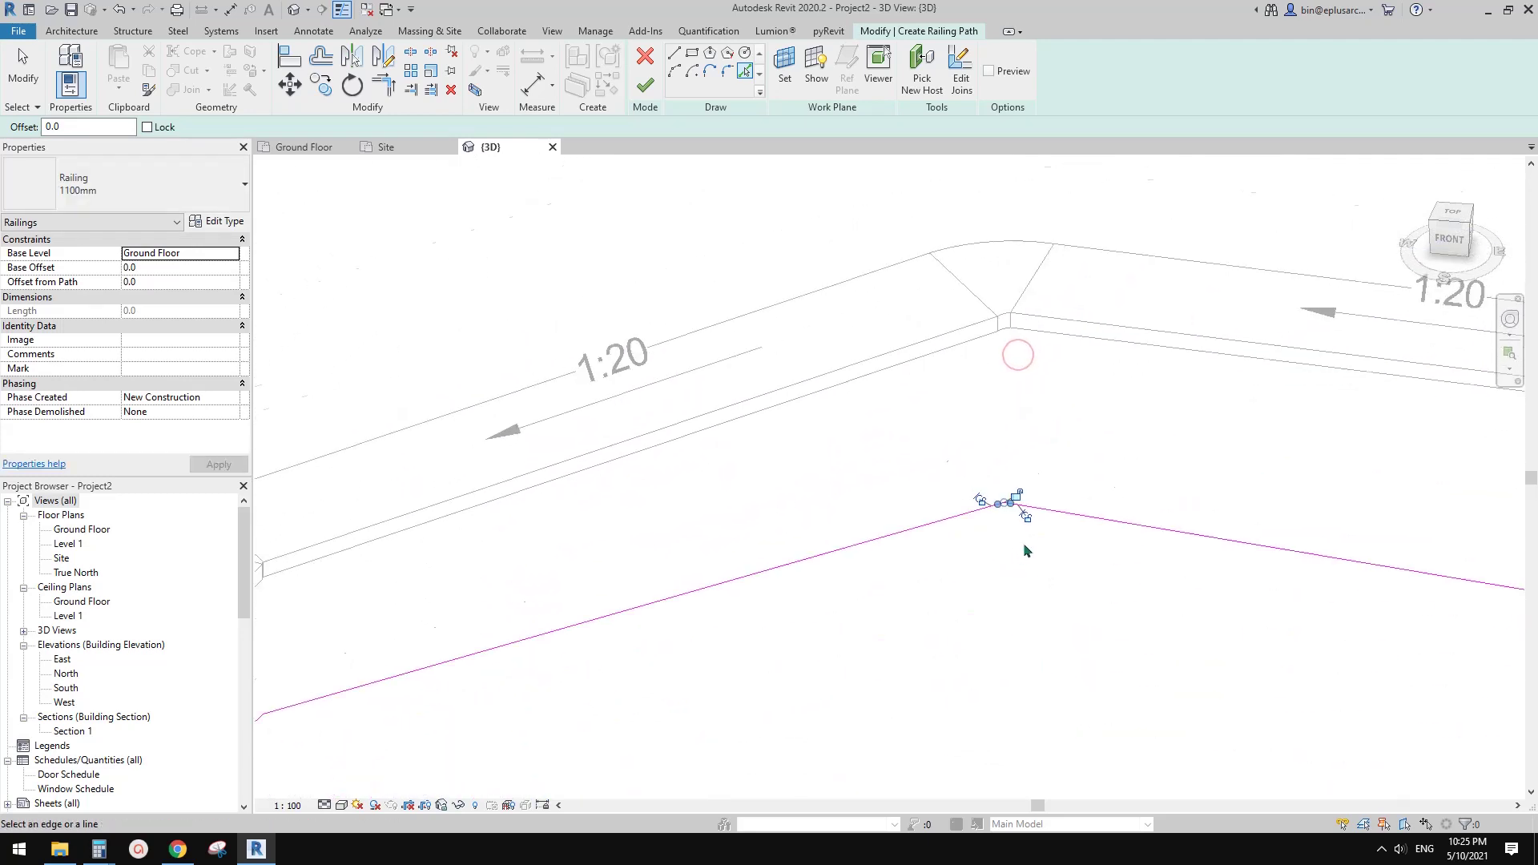
Trim the railing path segments to a clean corner where the upper ramp runs meet.
key(Escape)
scroll(744, 549, up, 1)
mouse_move(374, 648)
middle_down()
mouse_move(745, 549)
mouse_move(550, 511)
middle_up()
key(t)
key(r)
click(810, 539)
click(782, 555)
scroll(814, 545, down, 5)
scroll(814, 544, down, 2)
key(Escape)
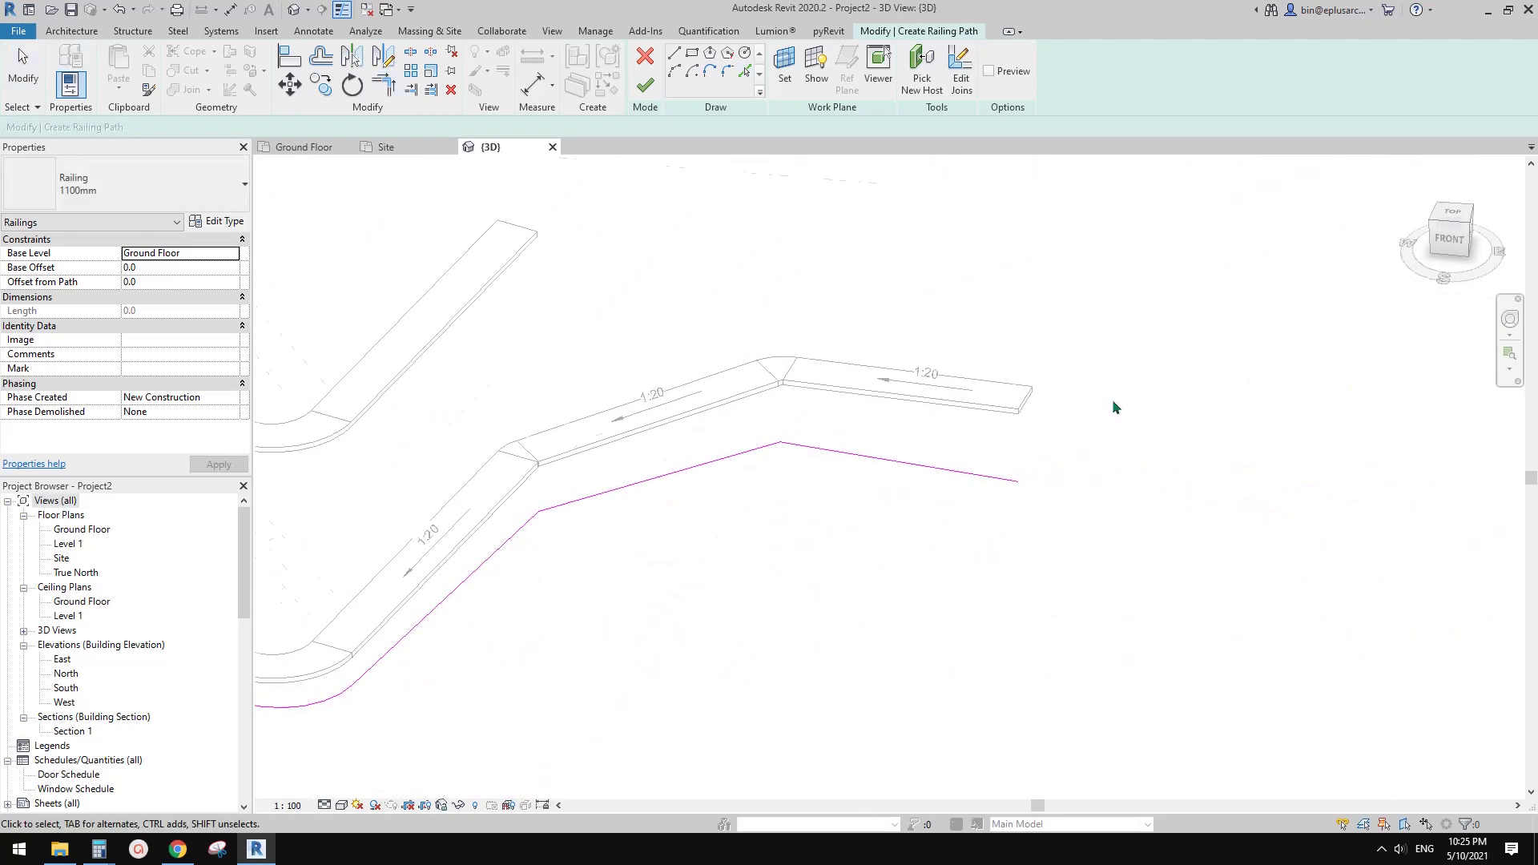
scroll(1089, 415, down, 1)
Finish the railing path and assign the ramp as the railing's new host.
click(646, 84)
middle_drag(695, 259, 947, 227)
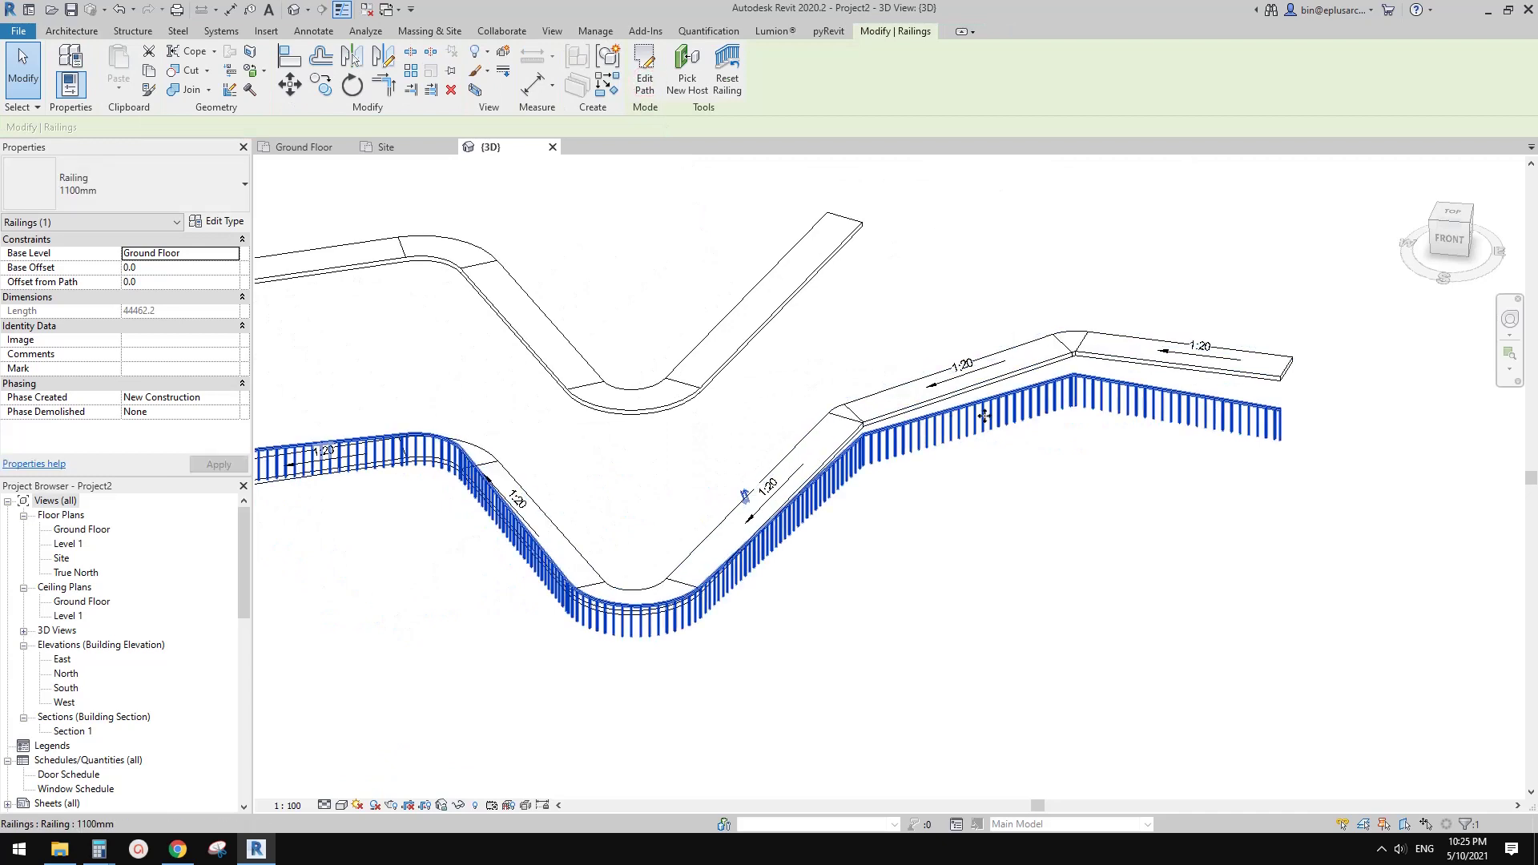
click(687, 88)
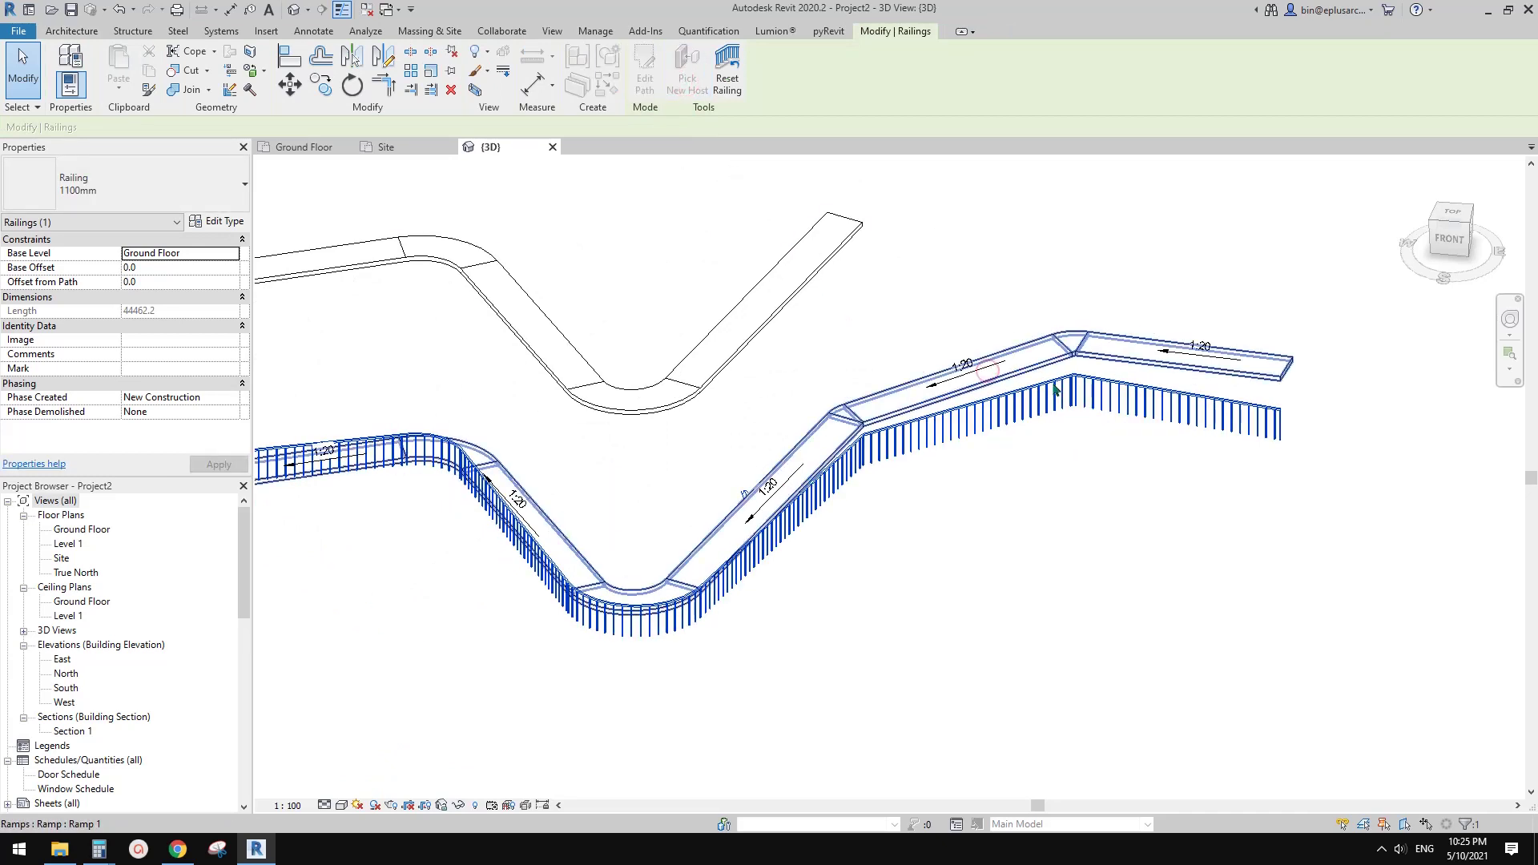
click(854, 409)
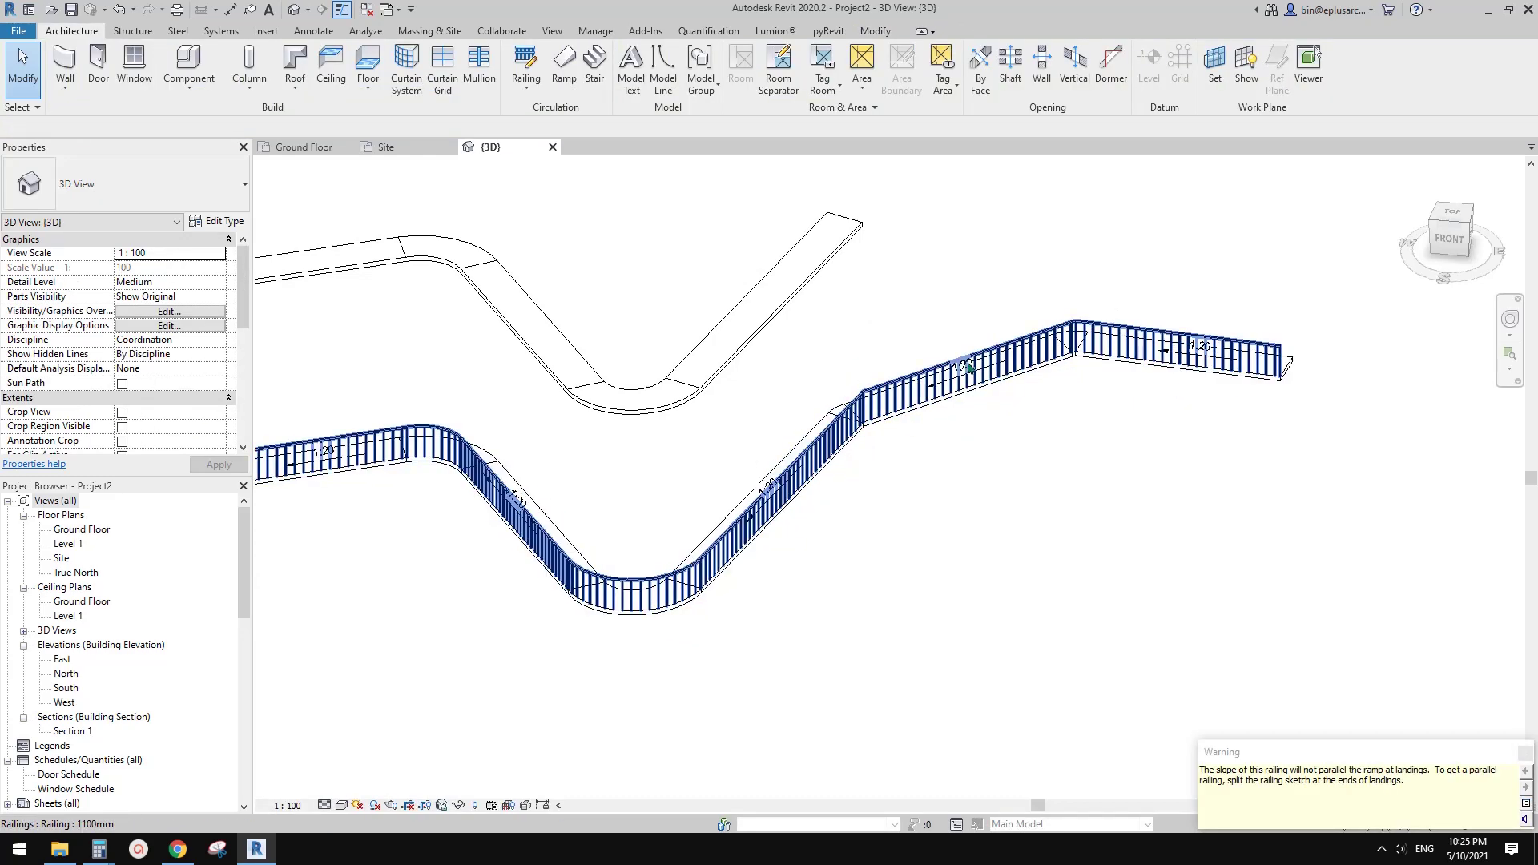
Duplicate the hosted railing's 1100mm type under the name "new solid".
scroll(1030, 306, down, 1)
shift+middle_drag(998, 344, 1006, 341)
scroll(441, 415, up, 5)
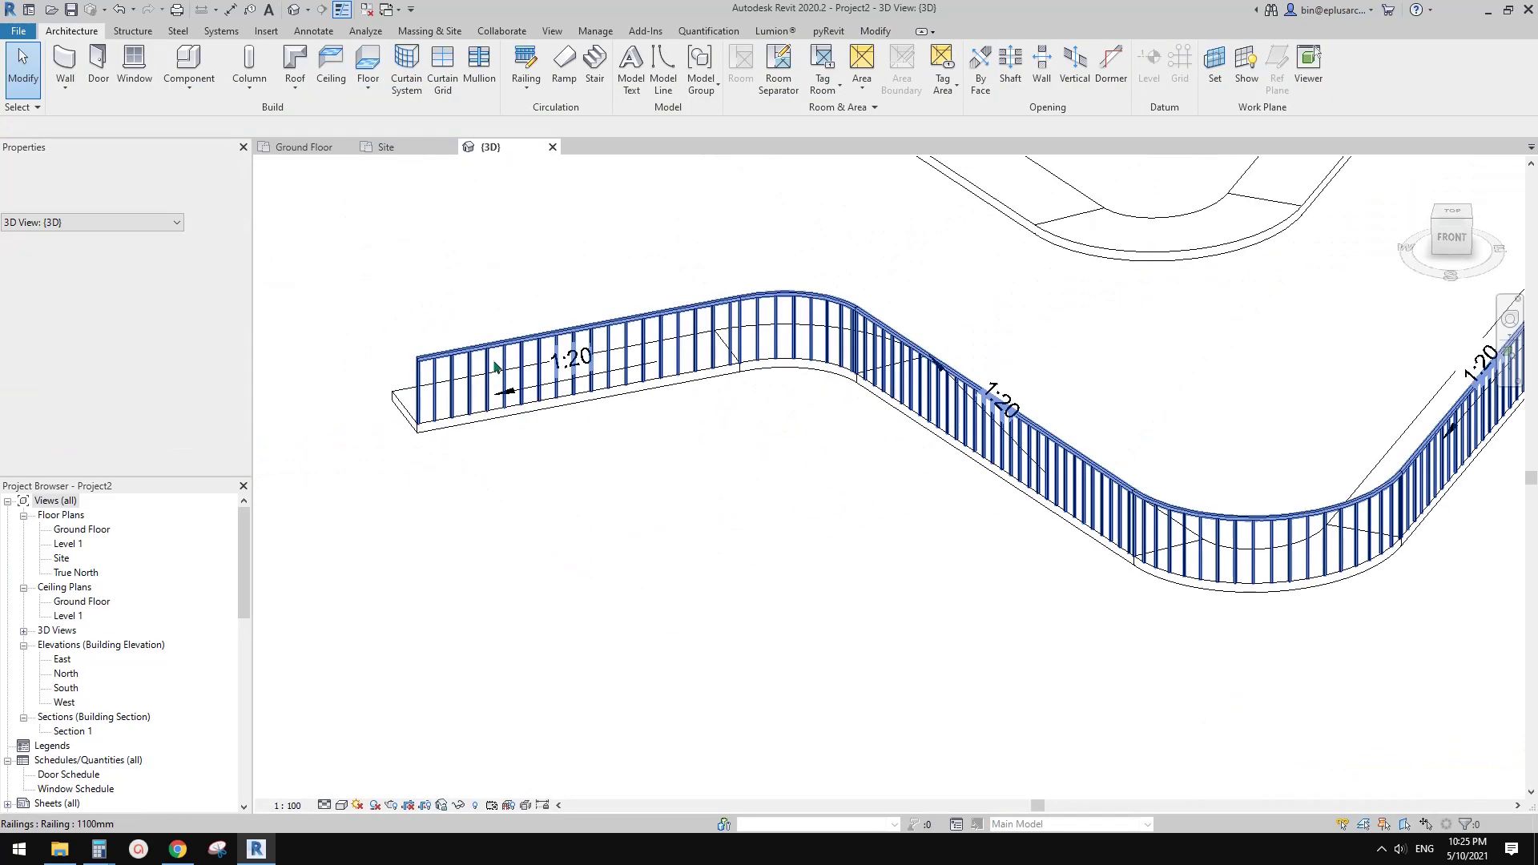
click(441, 415)
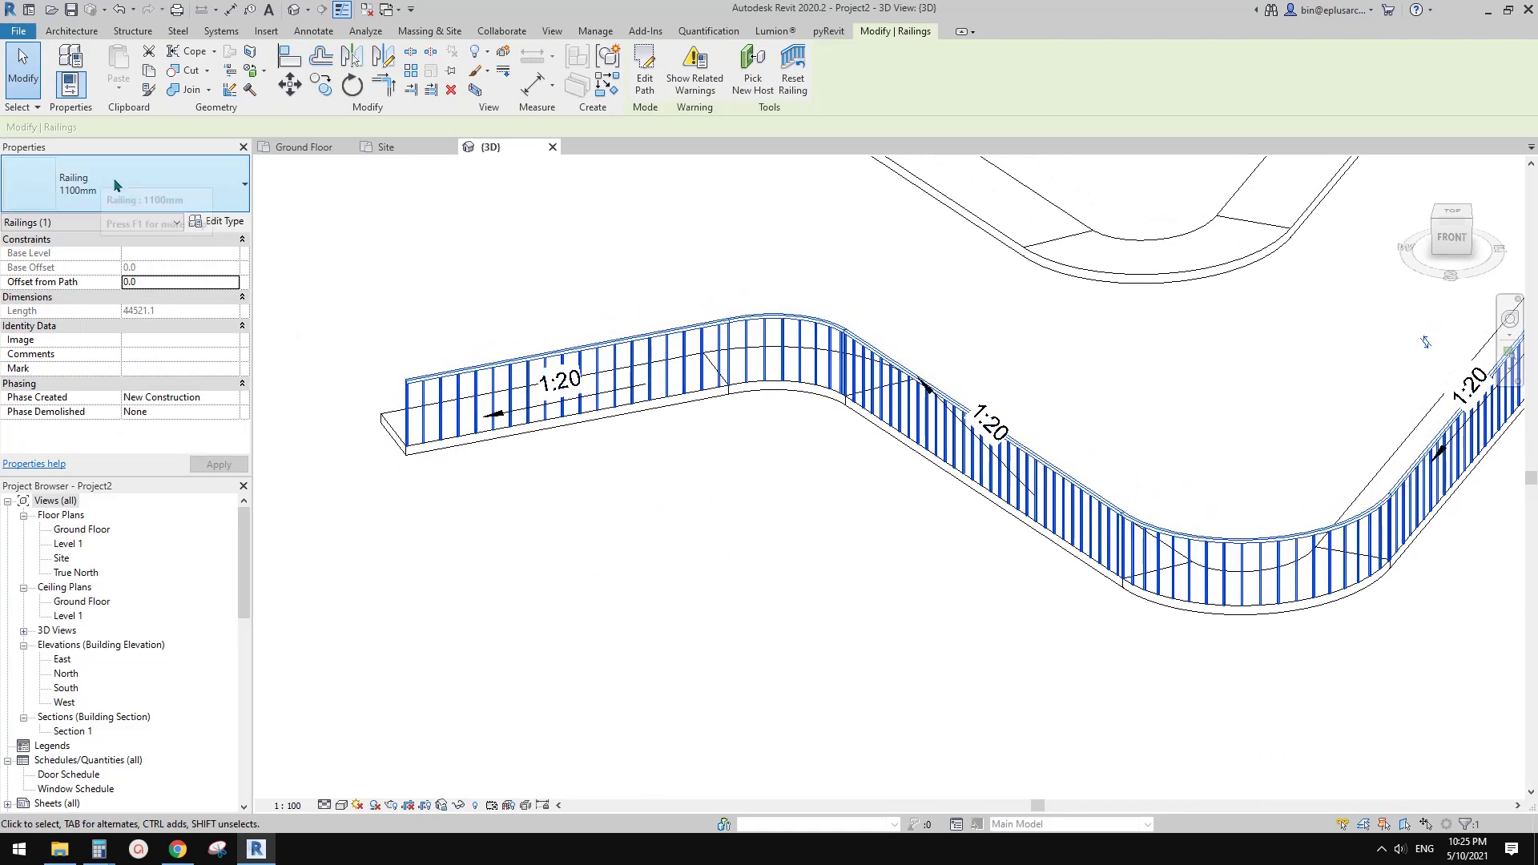
click(218, 221)
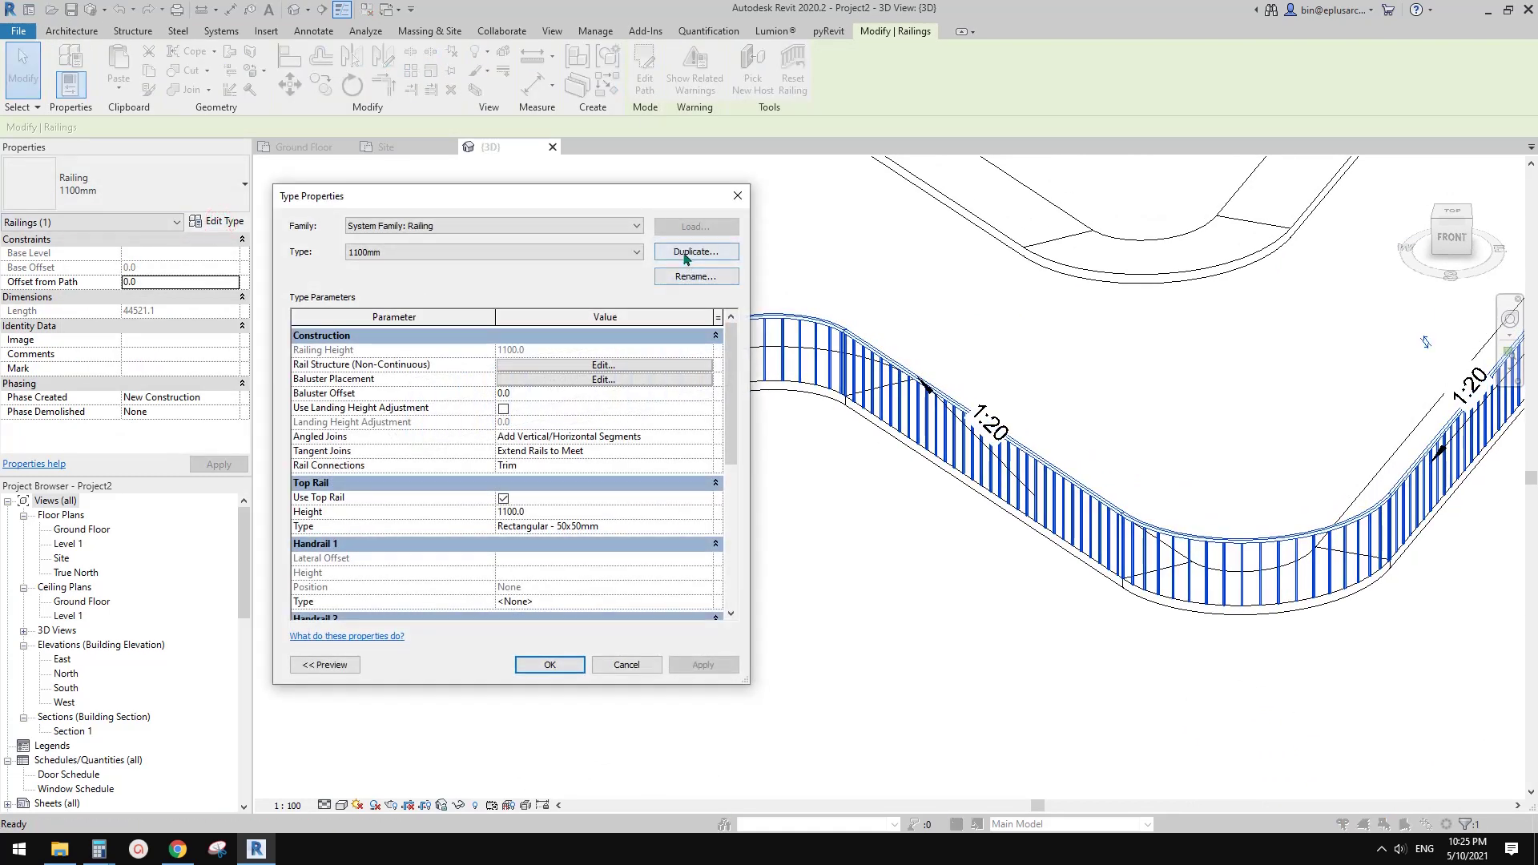
click(685, 251)
text(new solid)
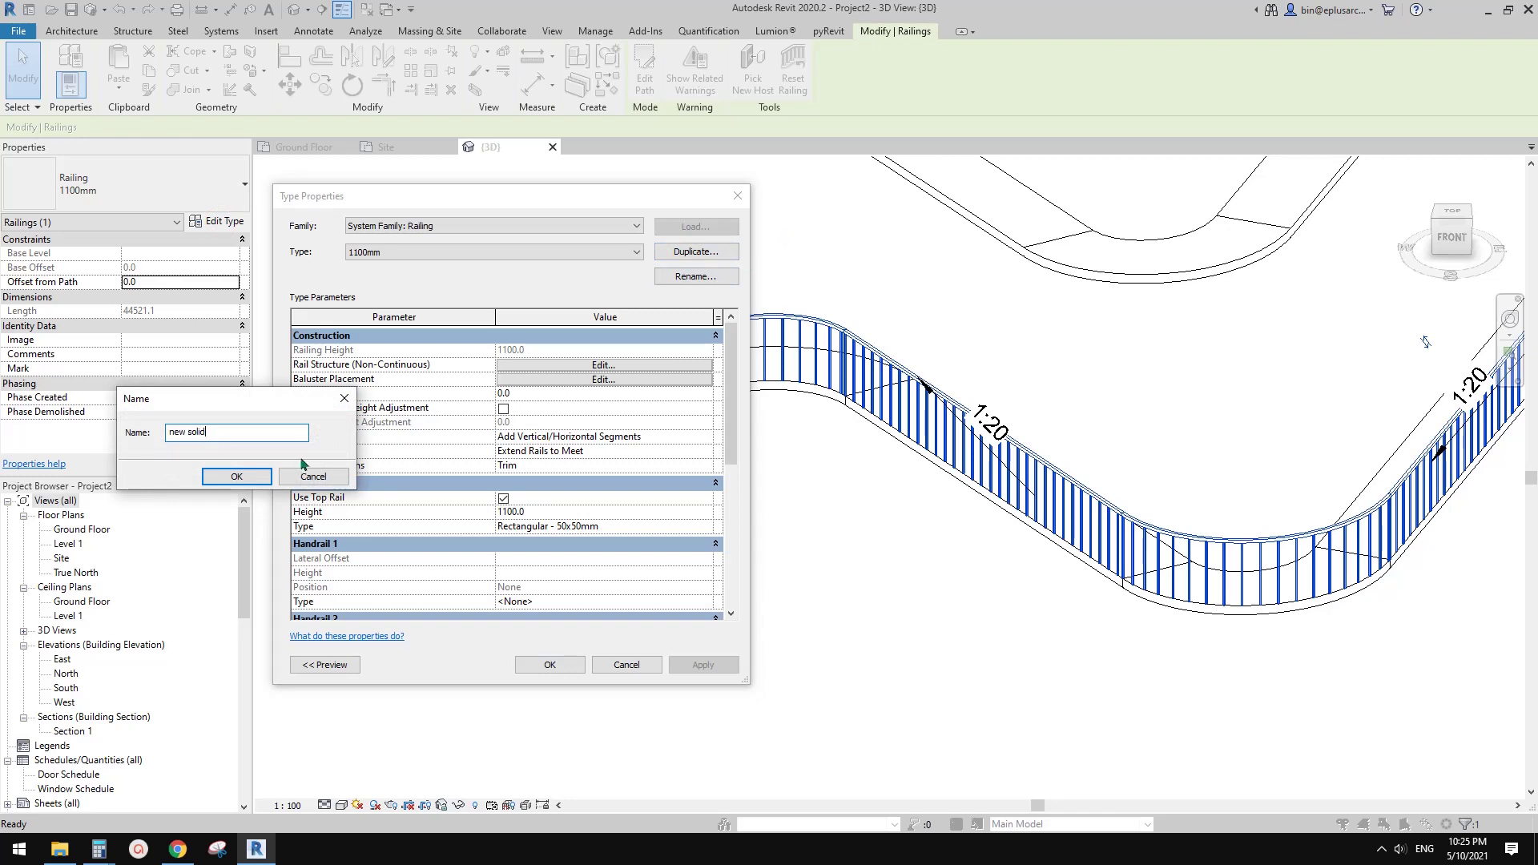
click(240, 475)
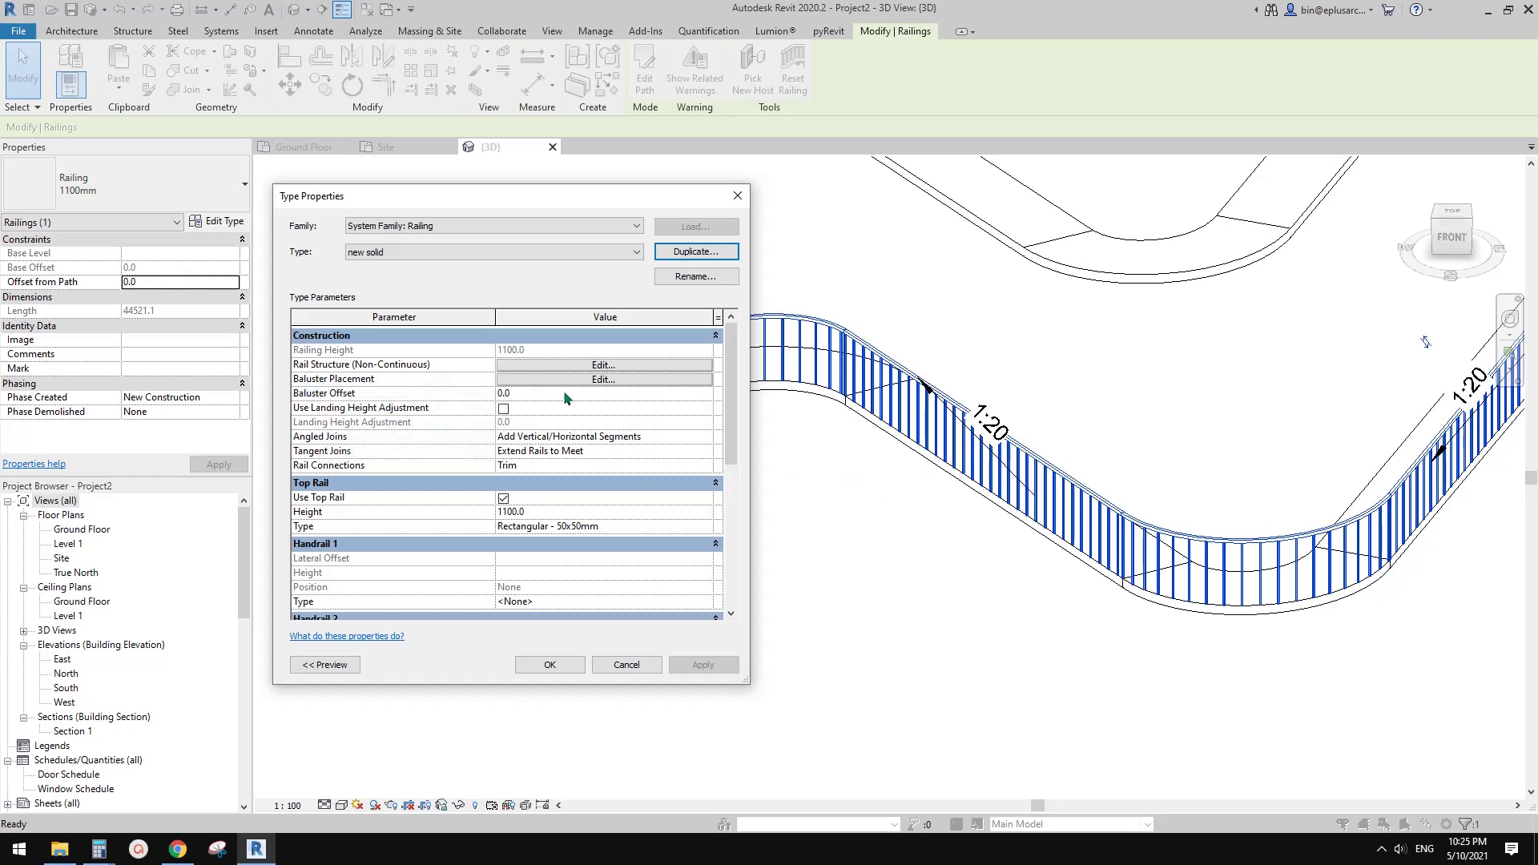
Set the regular baluster family to None in the new solid type's baluster placement.
click(589, 379)
drag(340, 193, 576, 207)
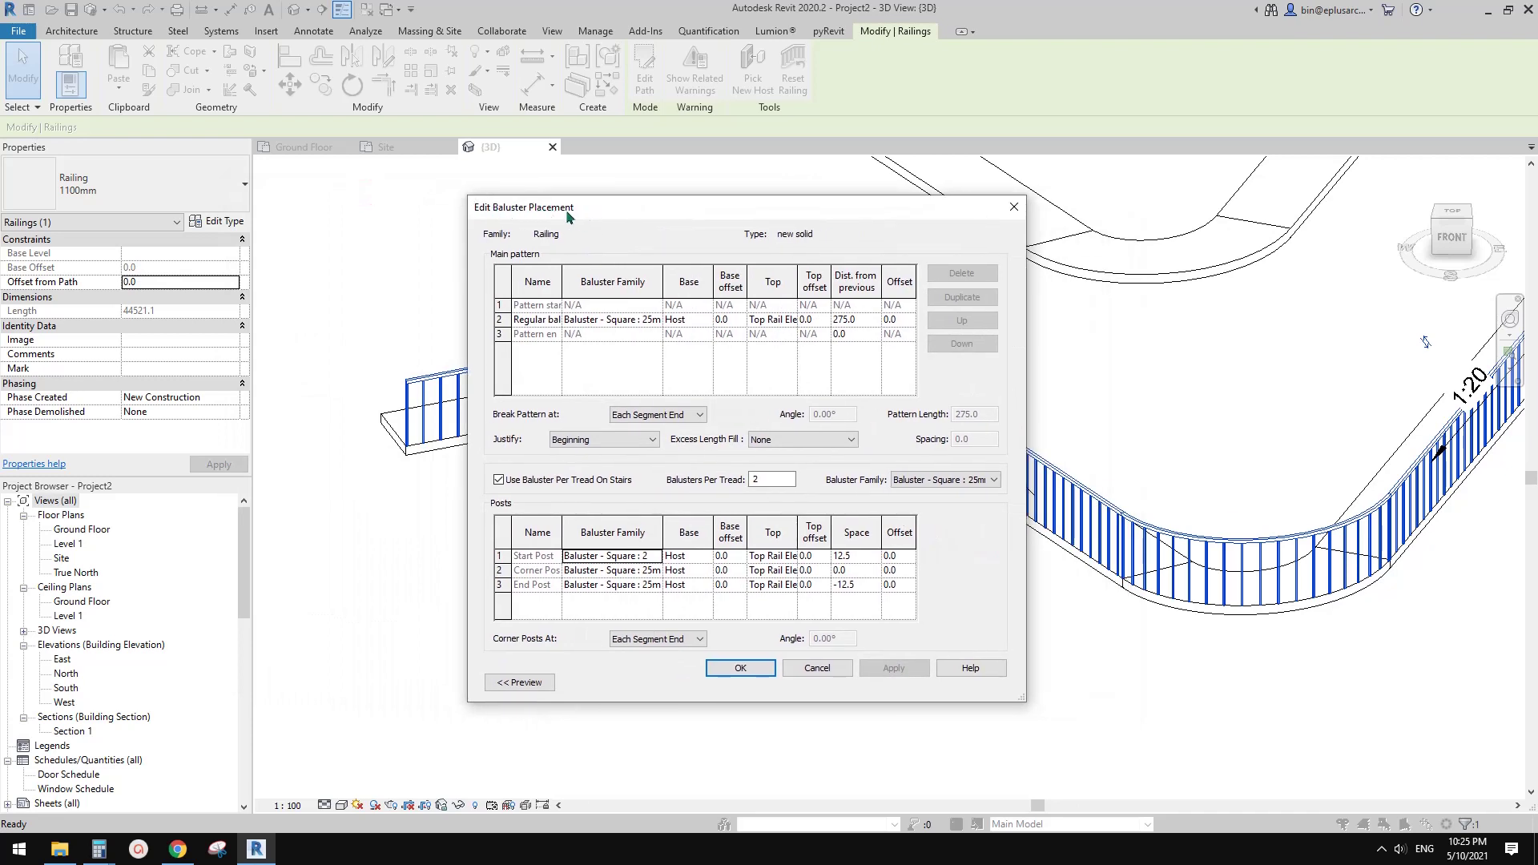
click(705, 321)
click(647, 321)
click(649, 320)
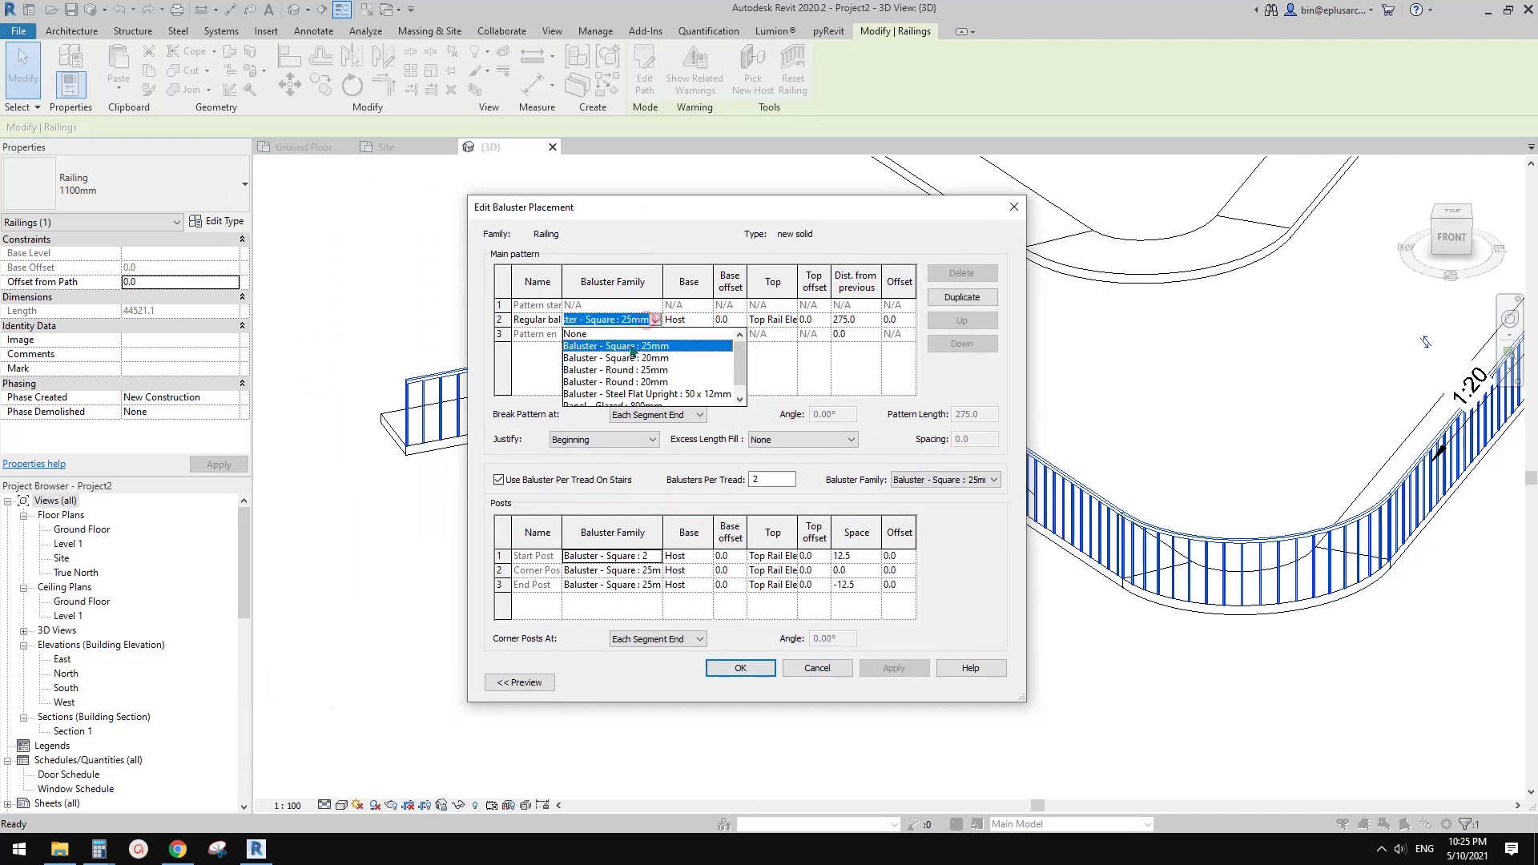
click(575, 334)
Set the start, corner and end post families to None and accept the baluster placement.
click(658, 558)
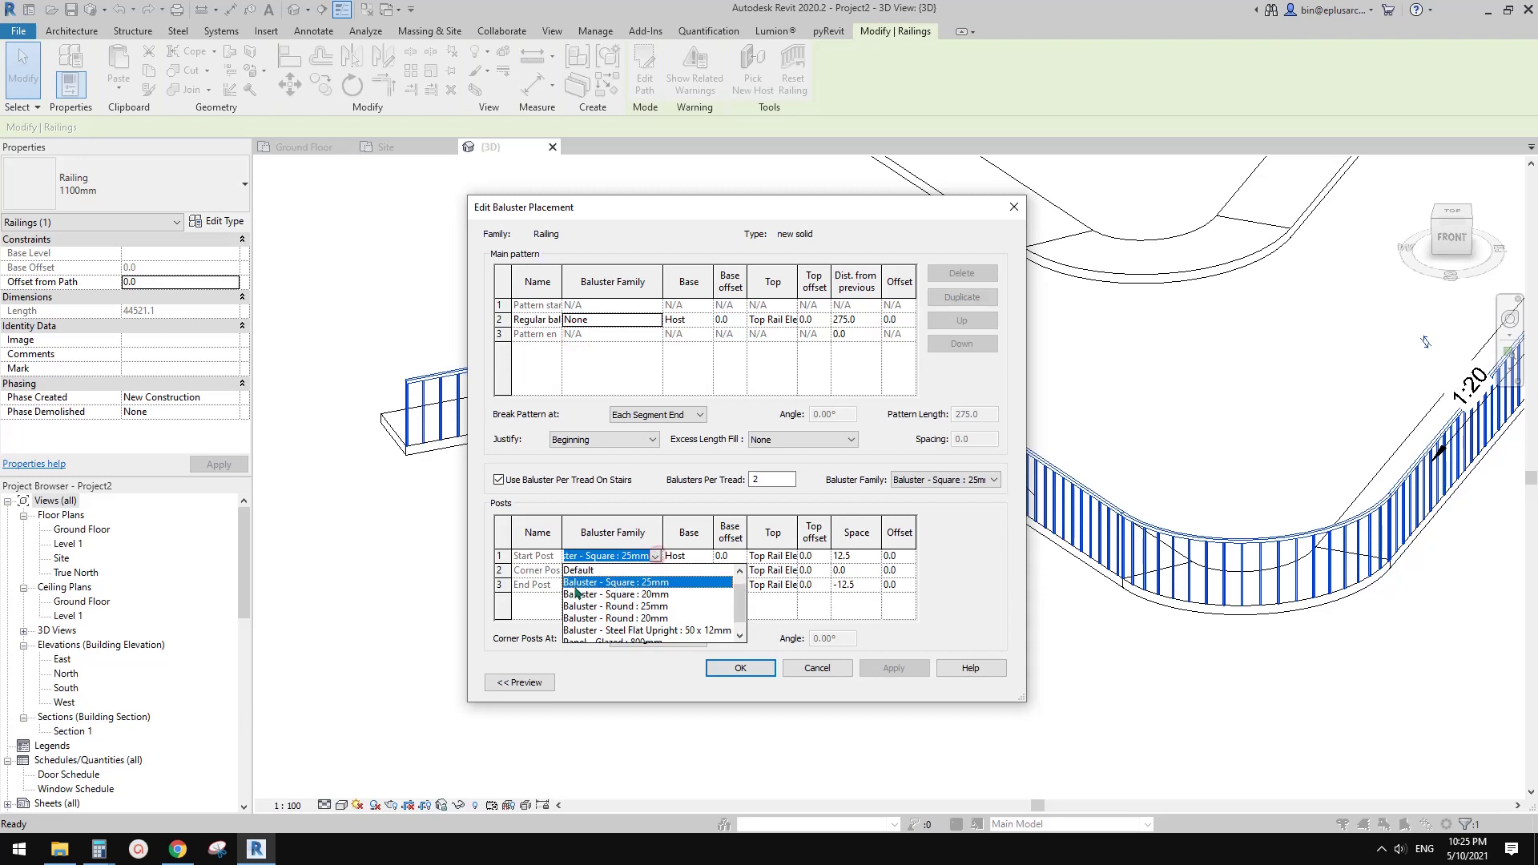
click(575, 570)
click(655, 570)
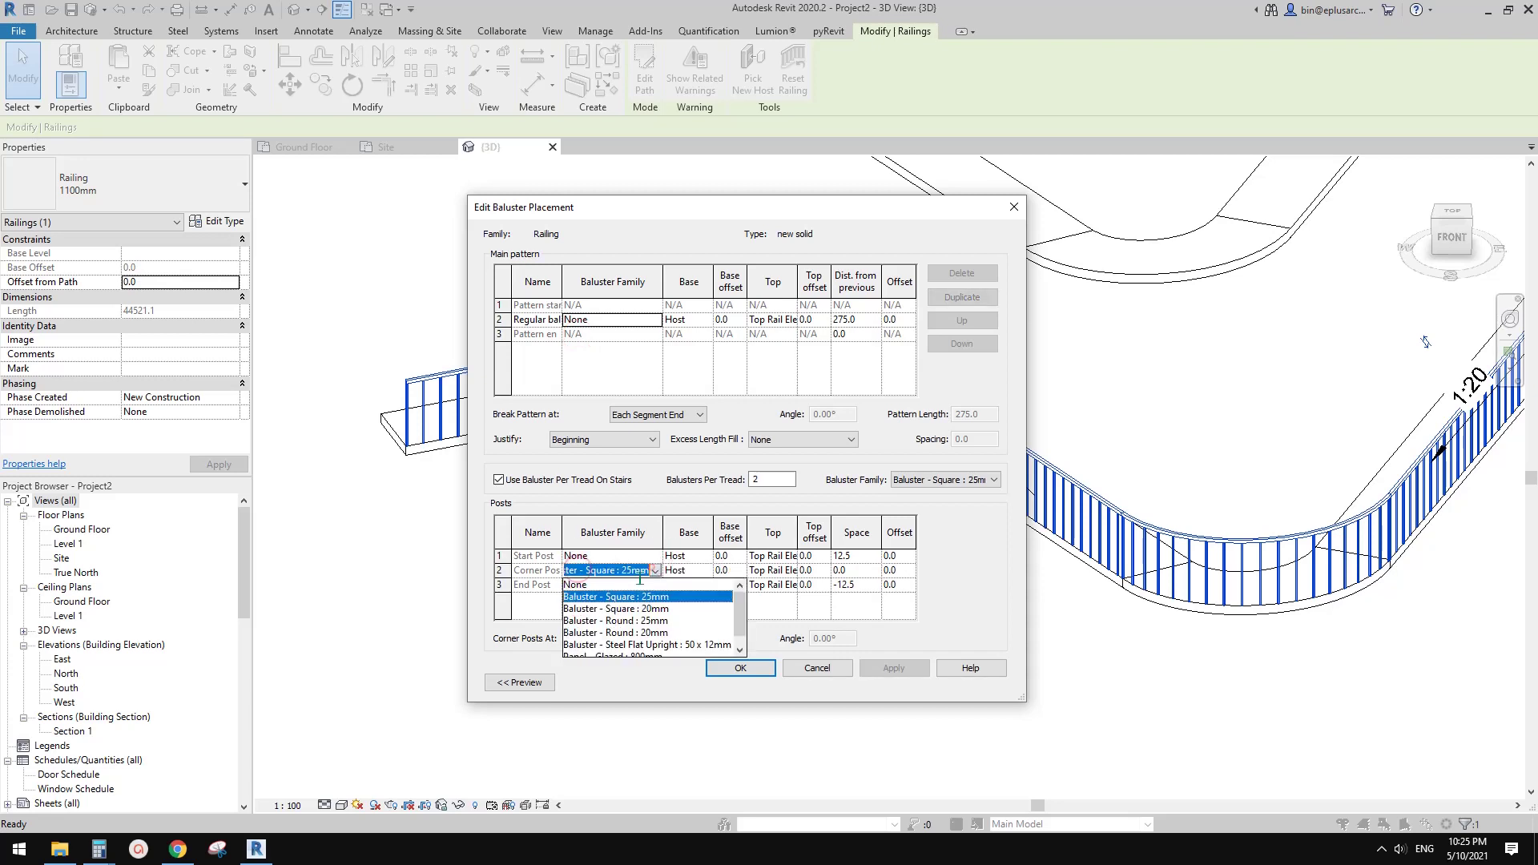
click(575, 584)
click(655, 585)
click(576, 596)
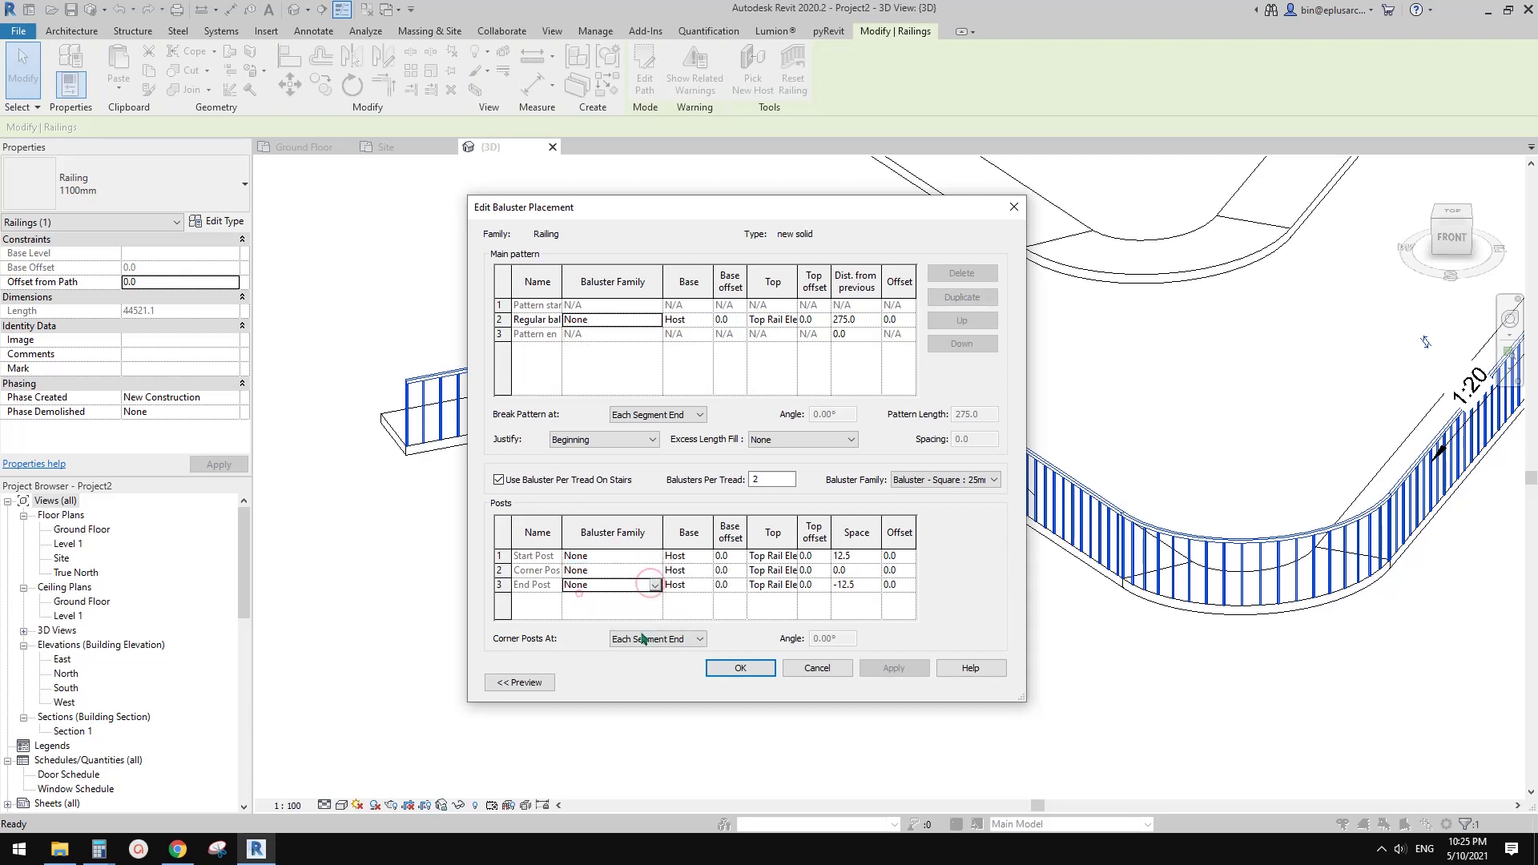
click(738, 667)
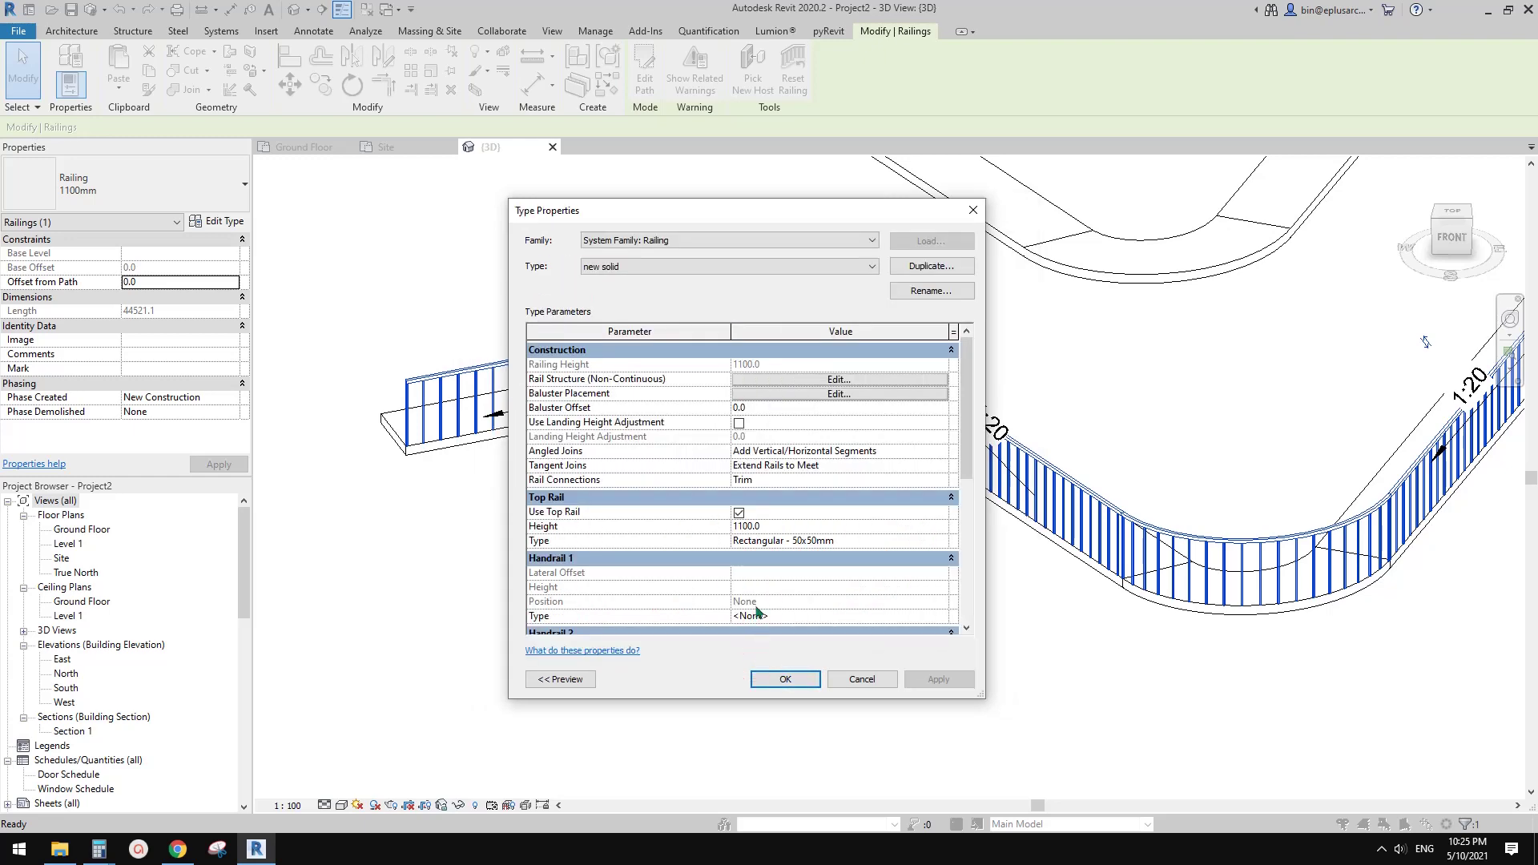
Accept the new solid railing type, and duplicate its Rectangular - 50x50mm top rail type under the name "new solid".
click(789, 677)
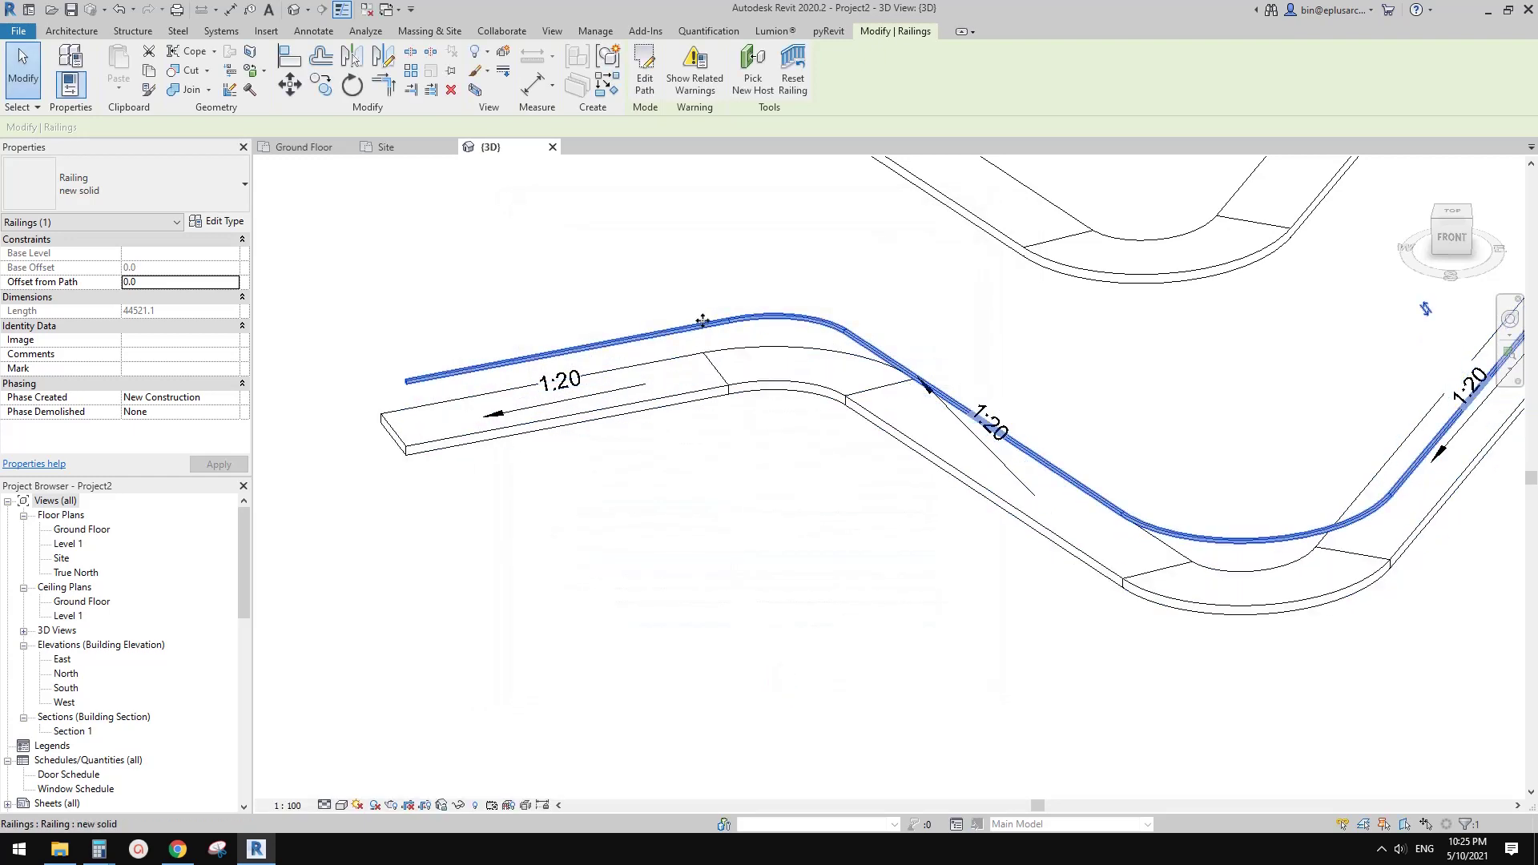
click(223, 223)
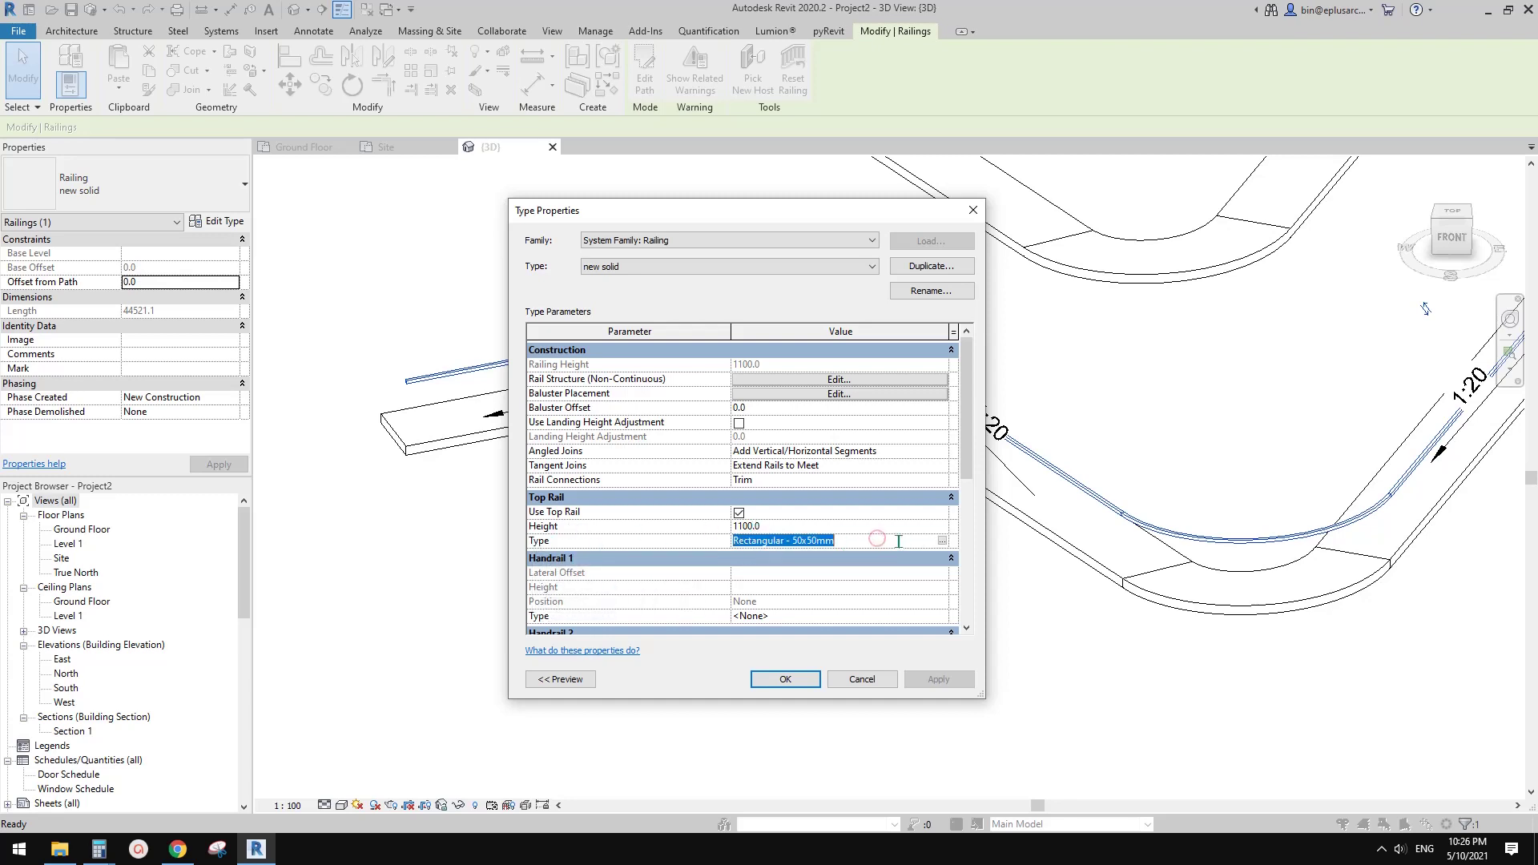
click(942, 540)
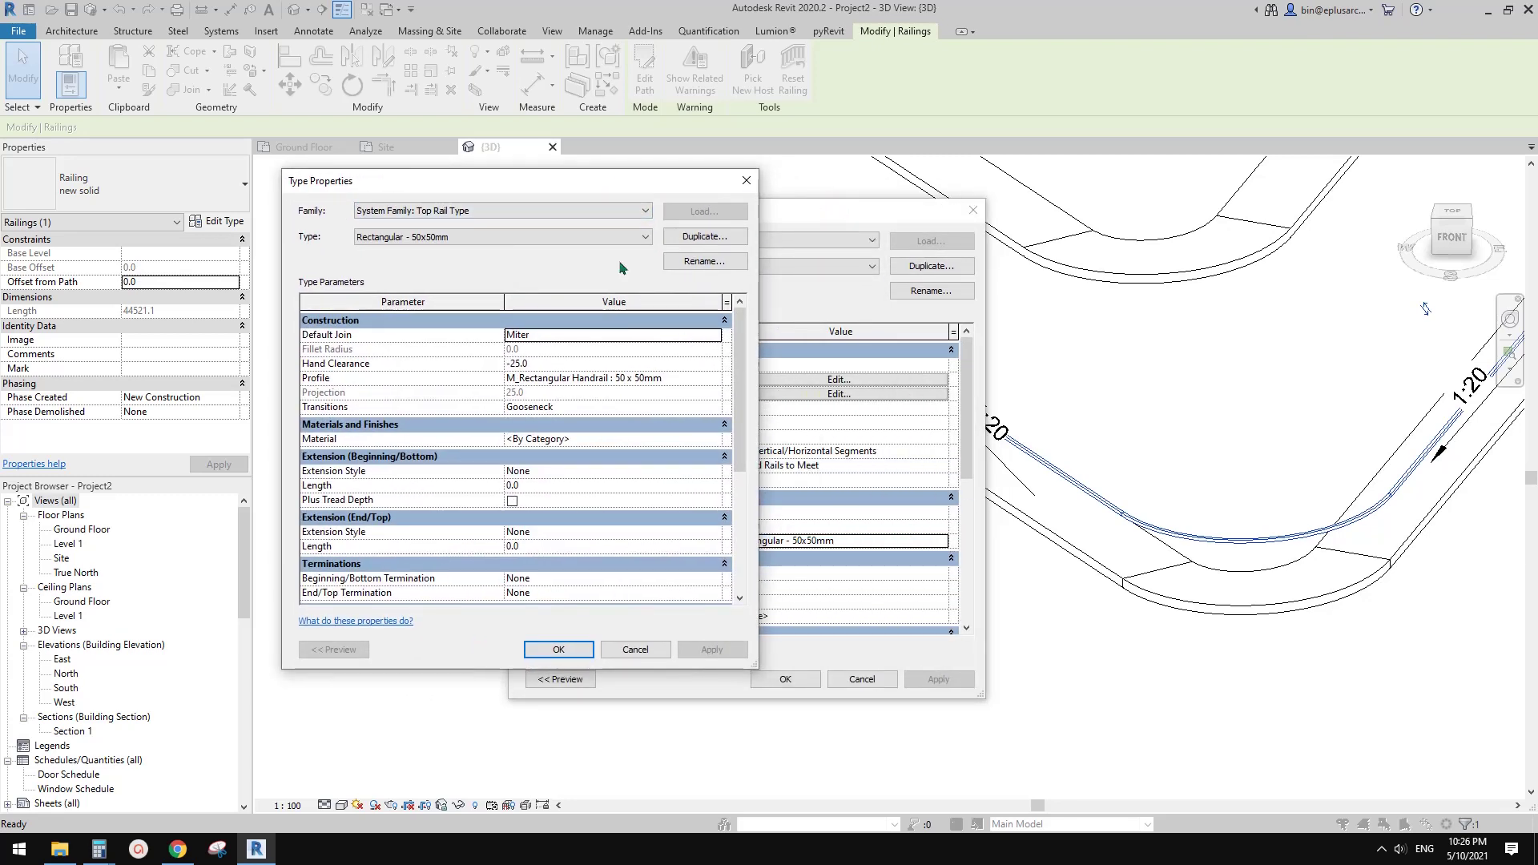
click(687, 237)
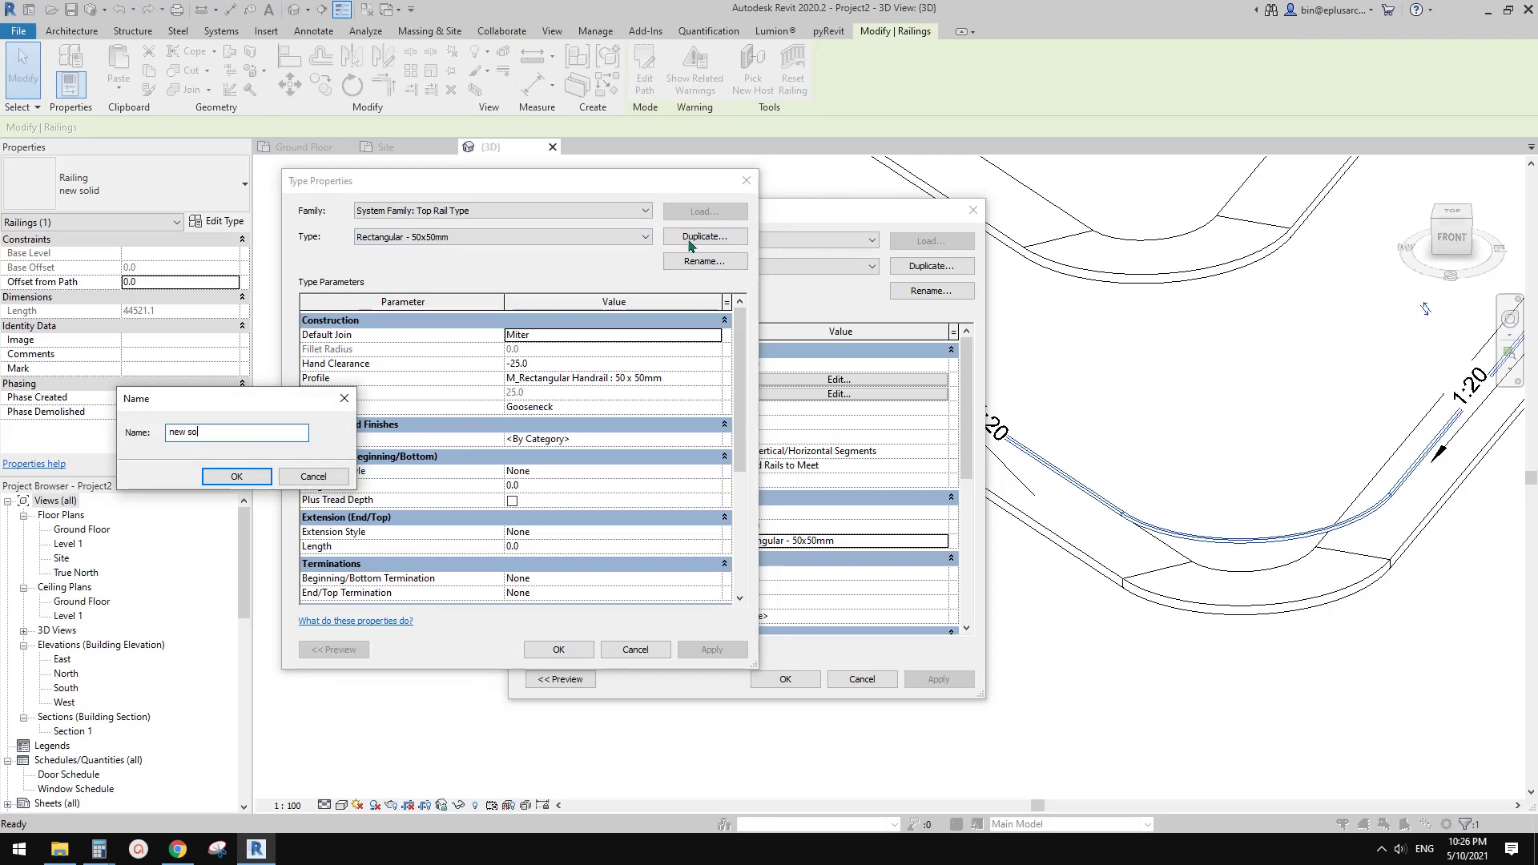
click(237, 476)
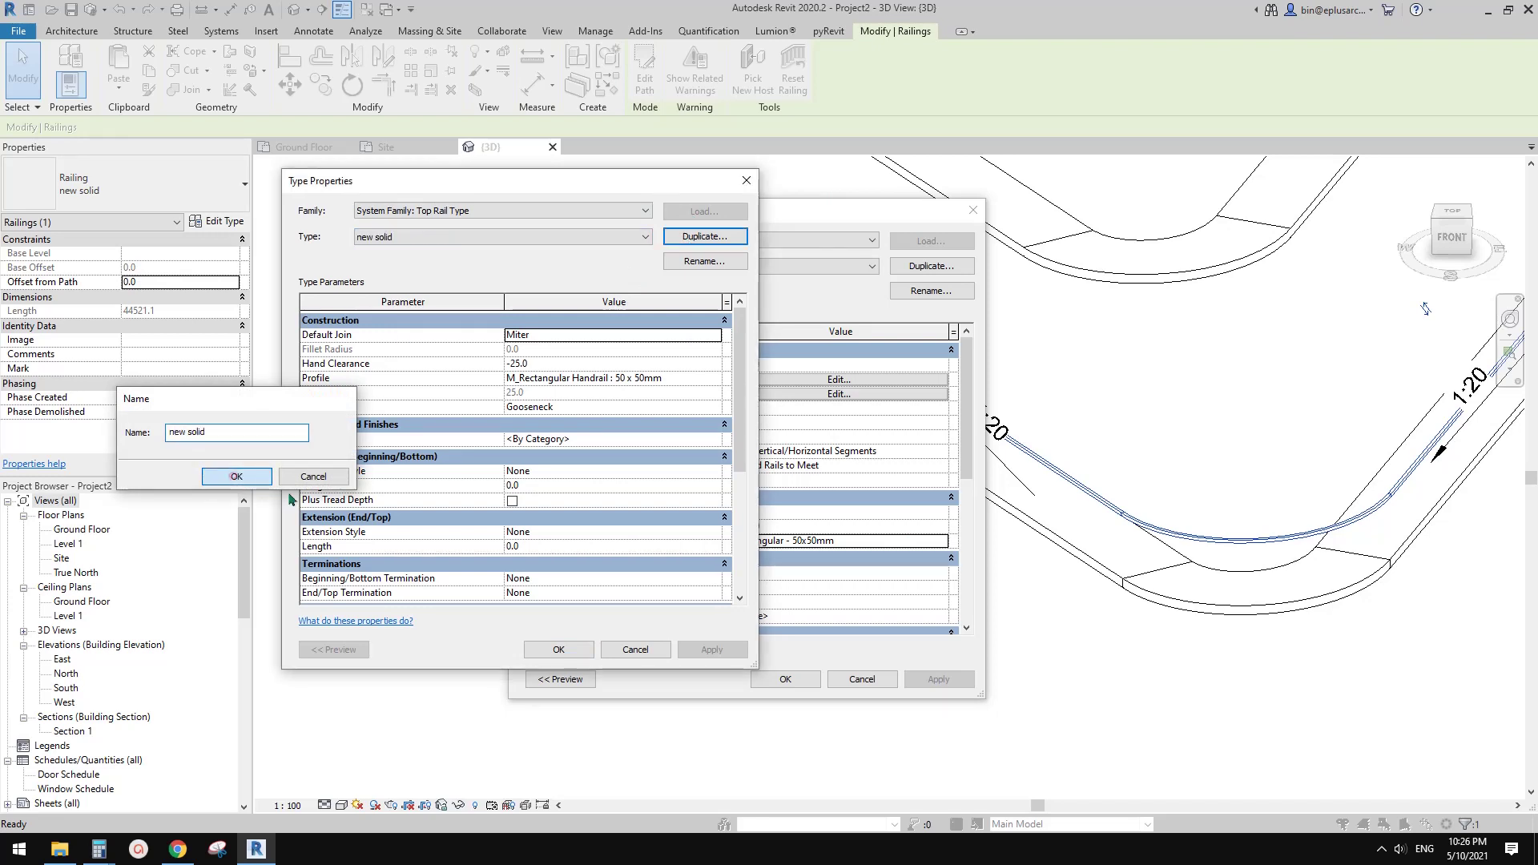
Set the new solid top rail's profile to Family1 : Family1 and accept both type definitions.
drag(540, 190, 528, 234)
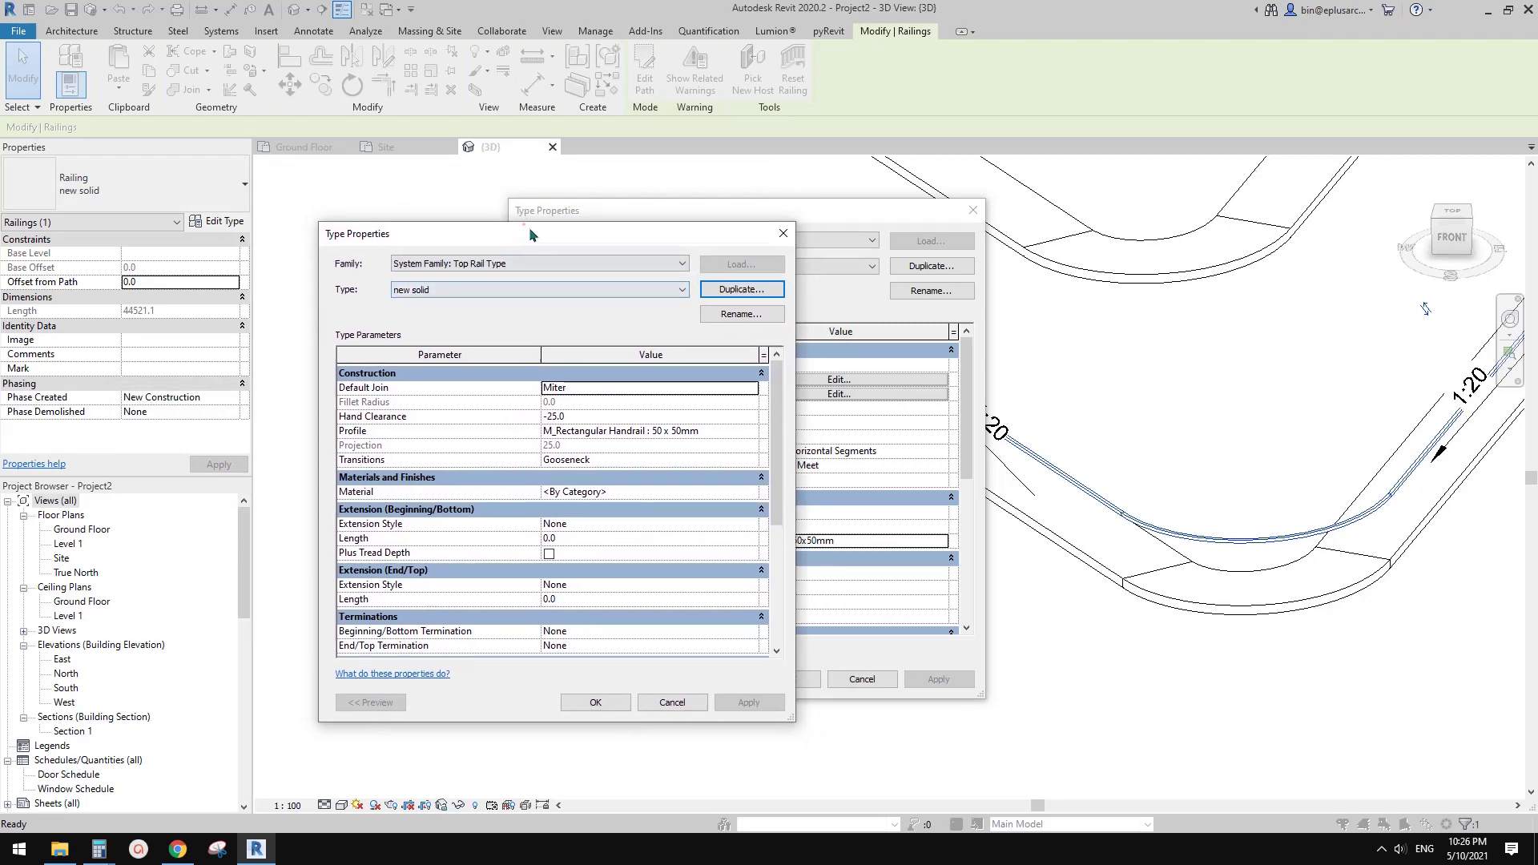
drag(526, 229, 923, 252)
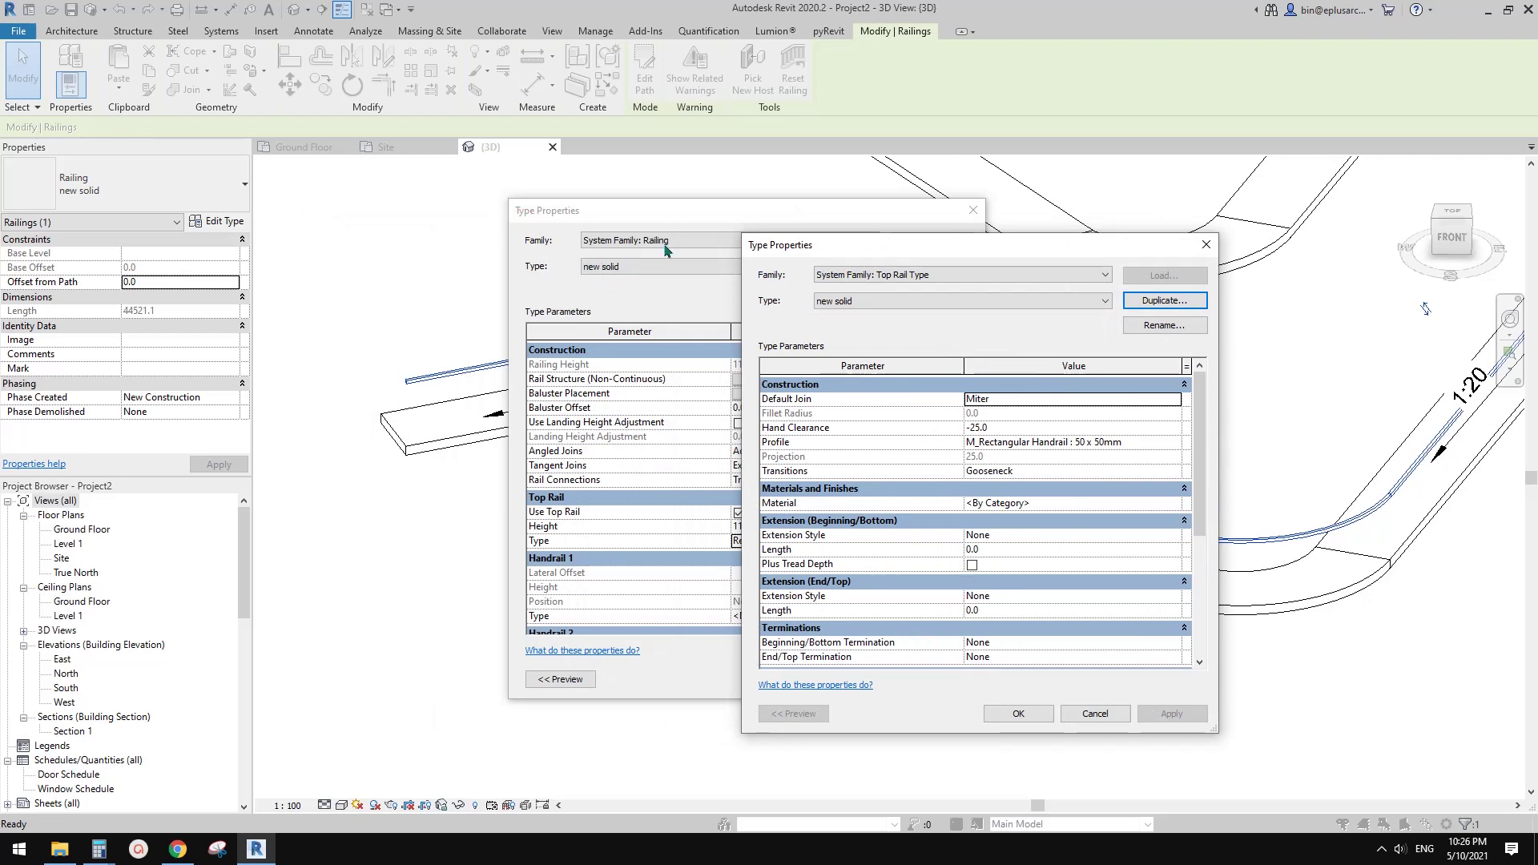
drag(946, 249, 516, 194)
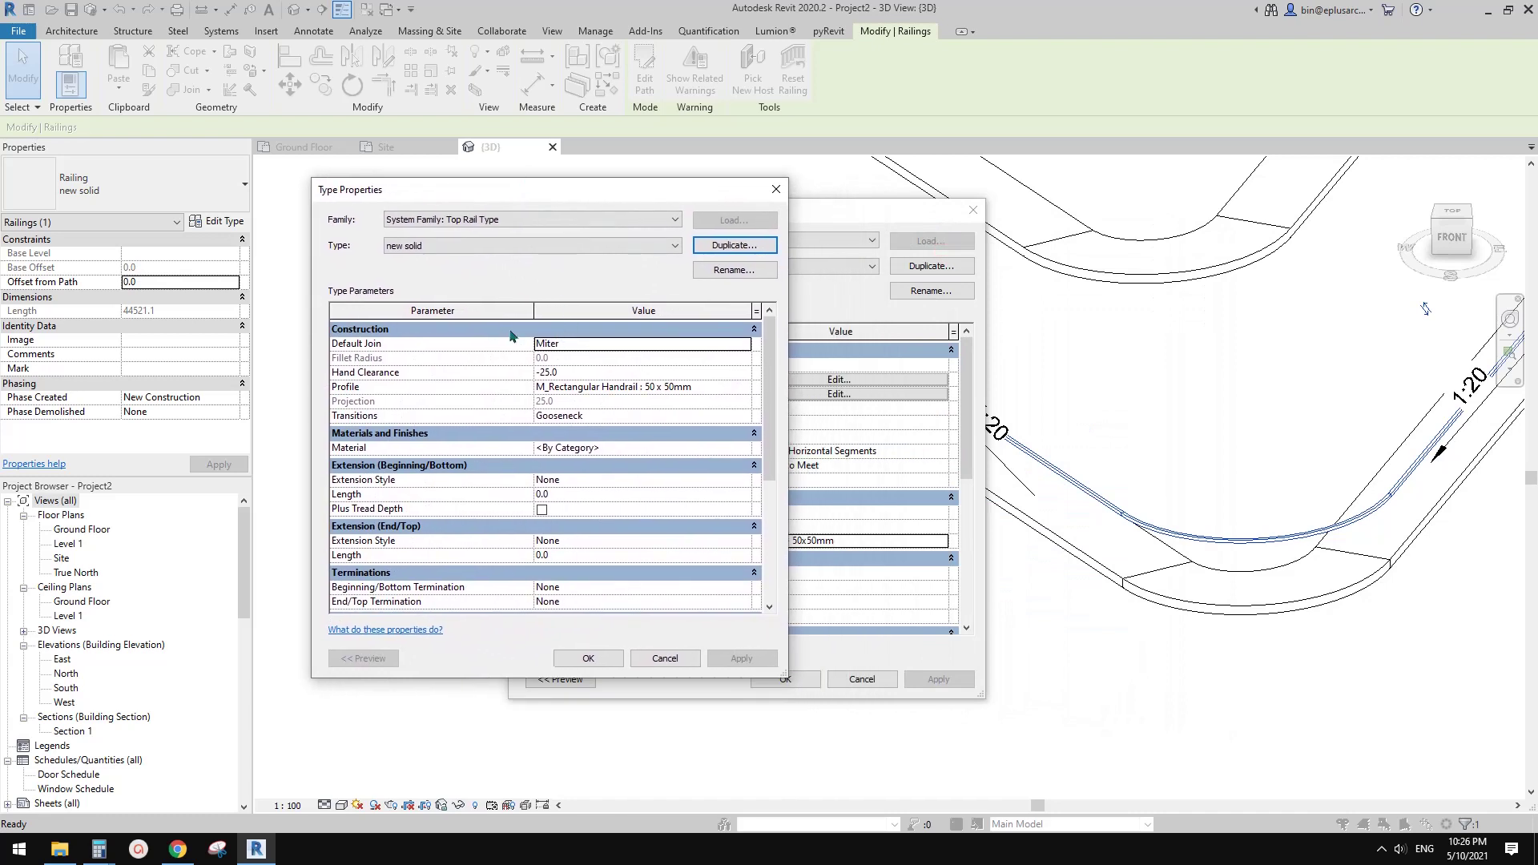
click(744, 387)
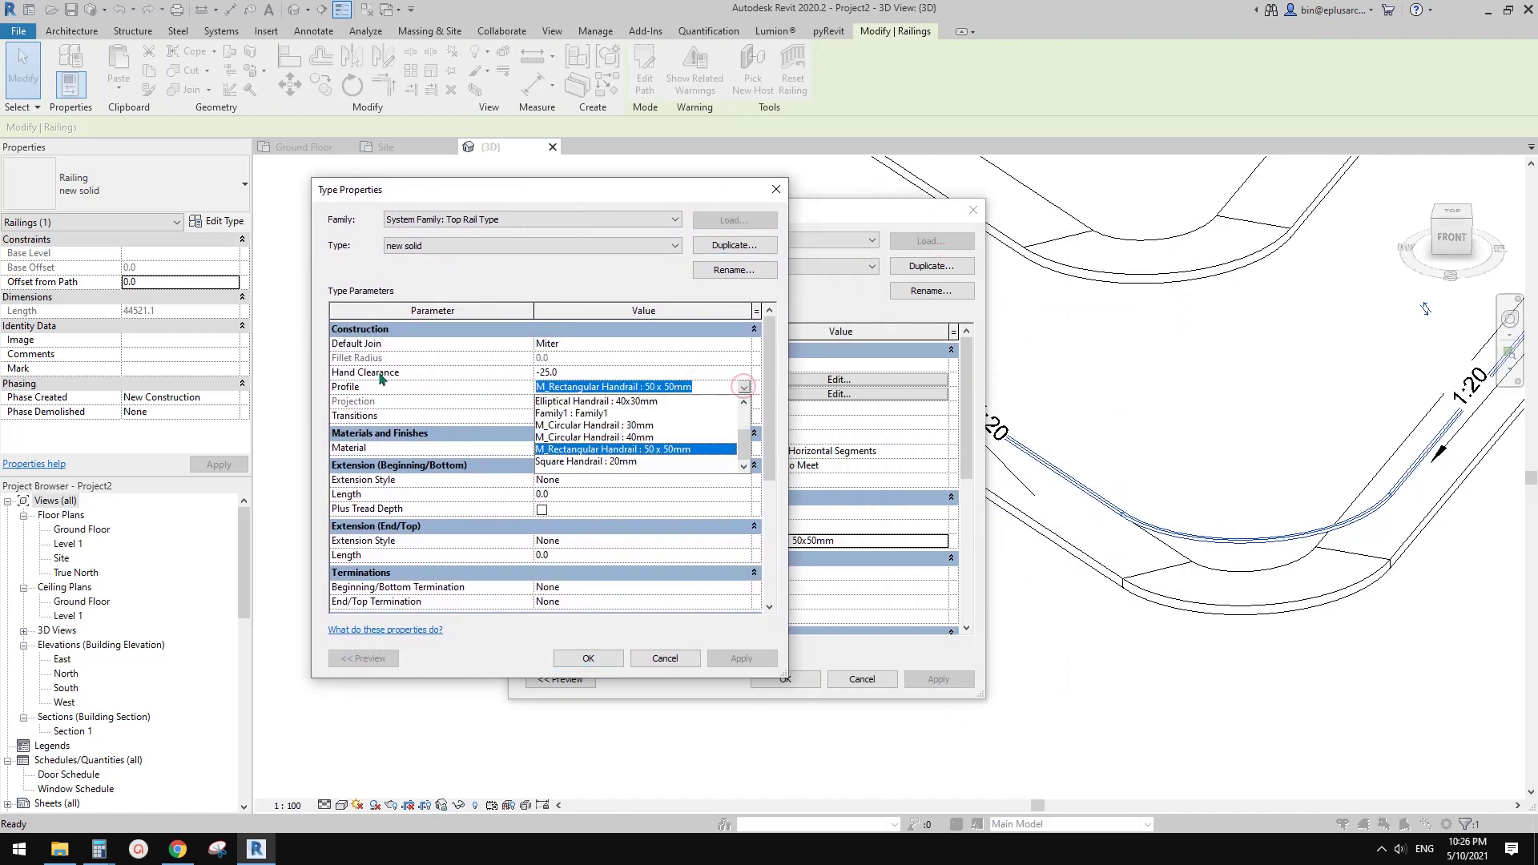
click(570, 414)
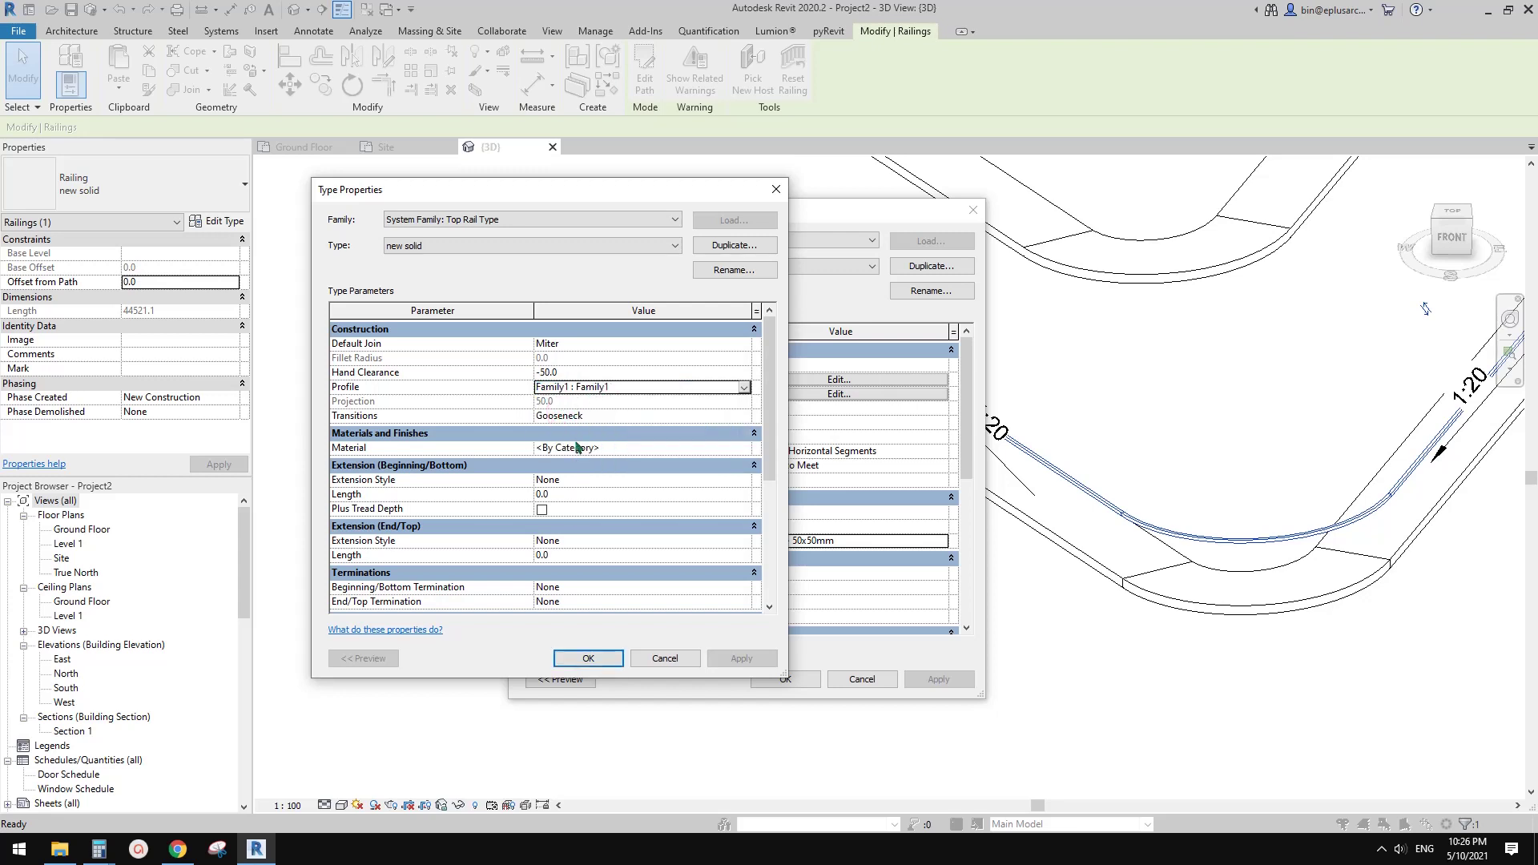
scroll(771, 393, down, 4)
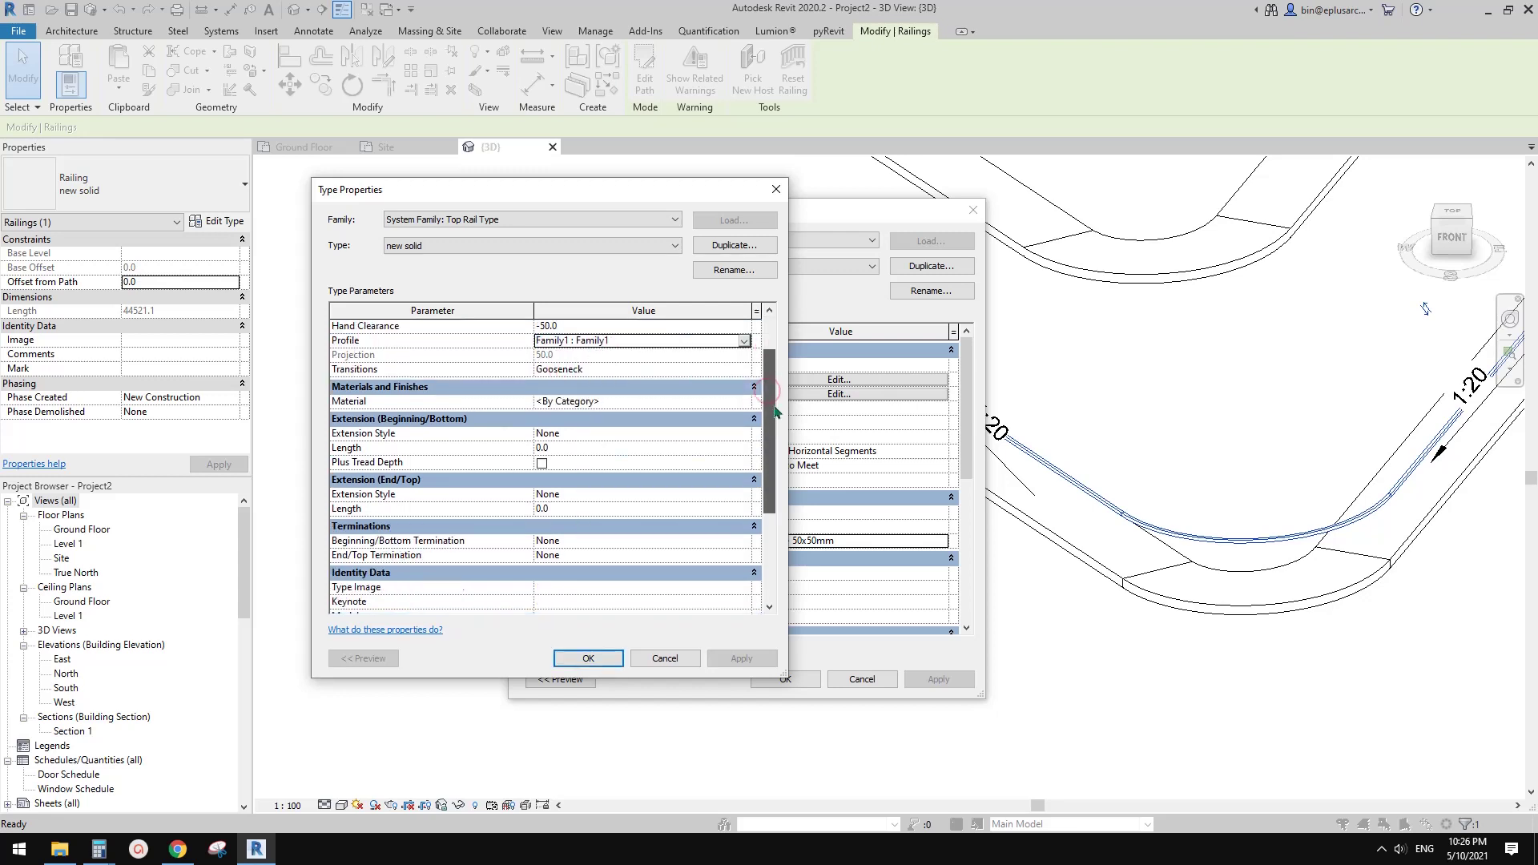
scroll(781, 396, up, 4)
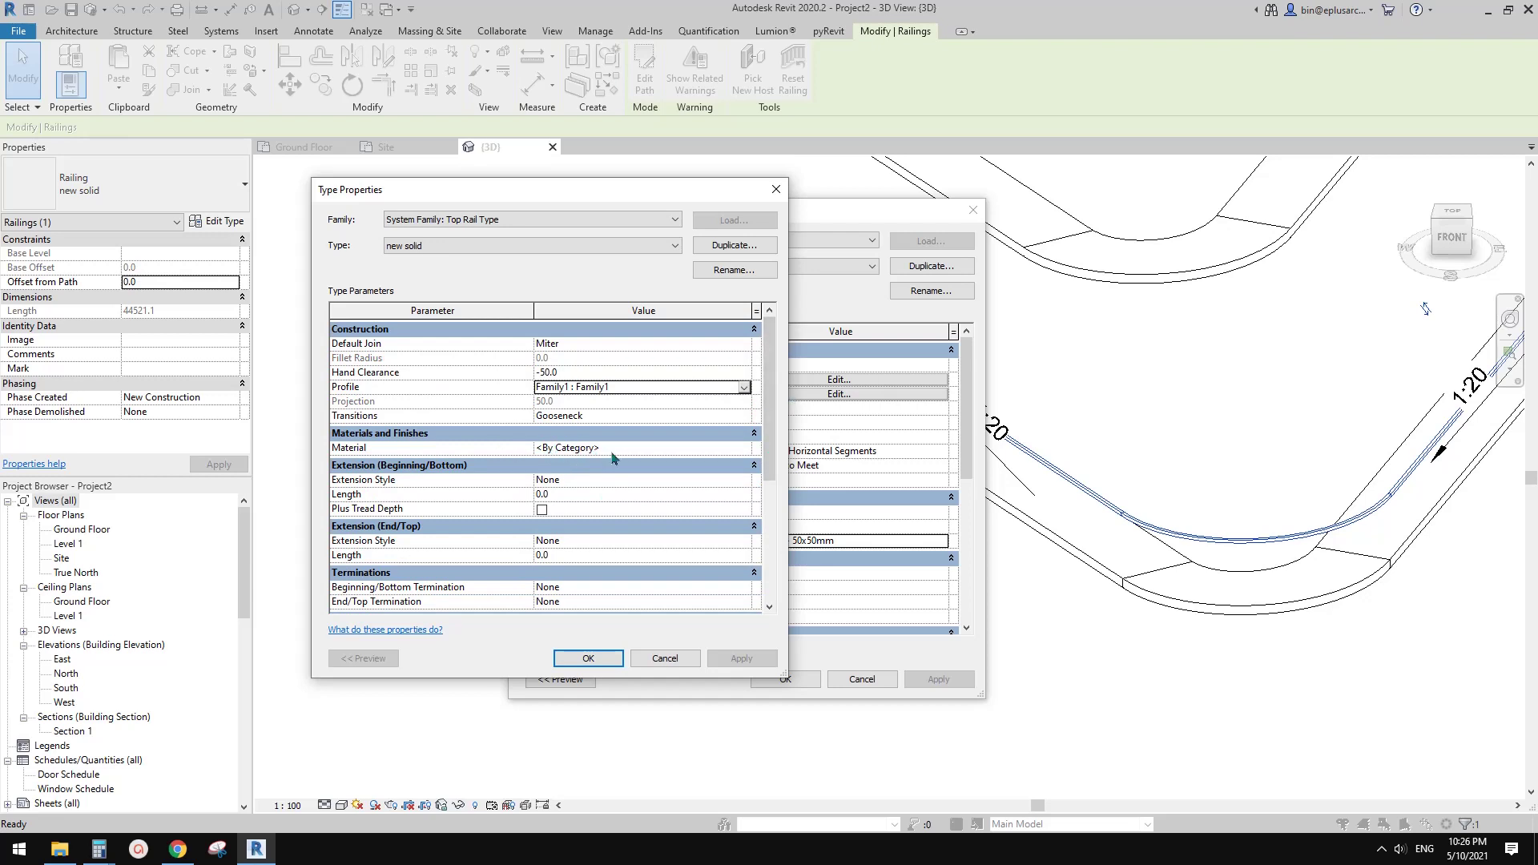
click(589, 658)
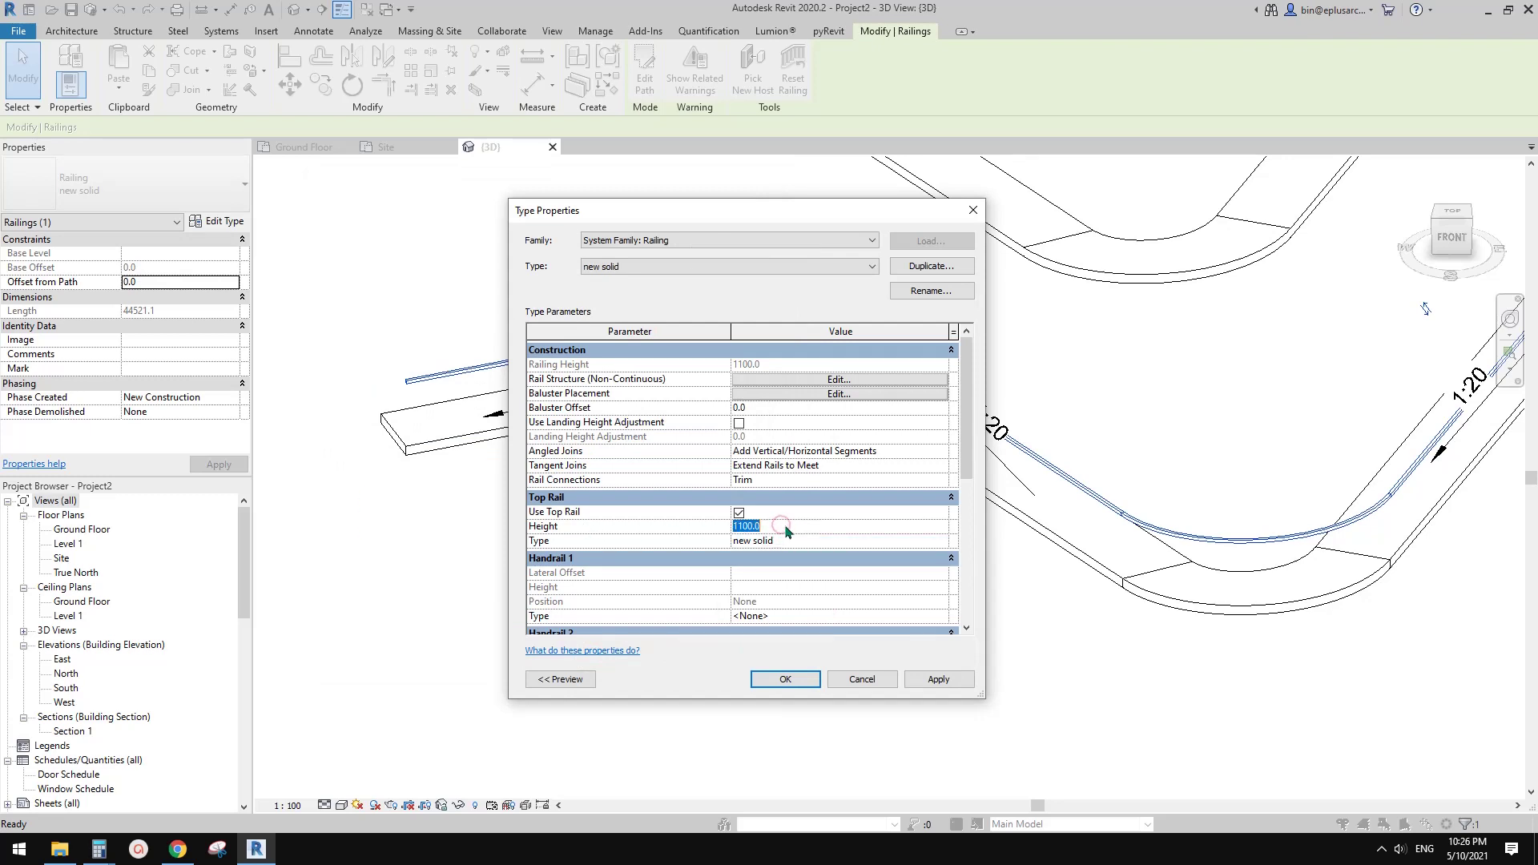
click(786, 679)
click(932, 629)
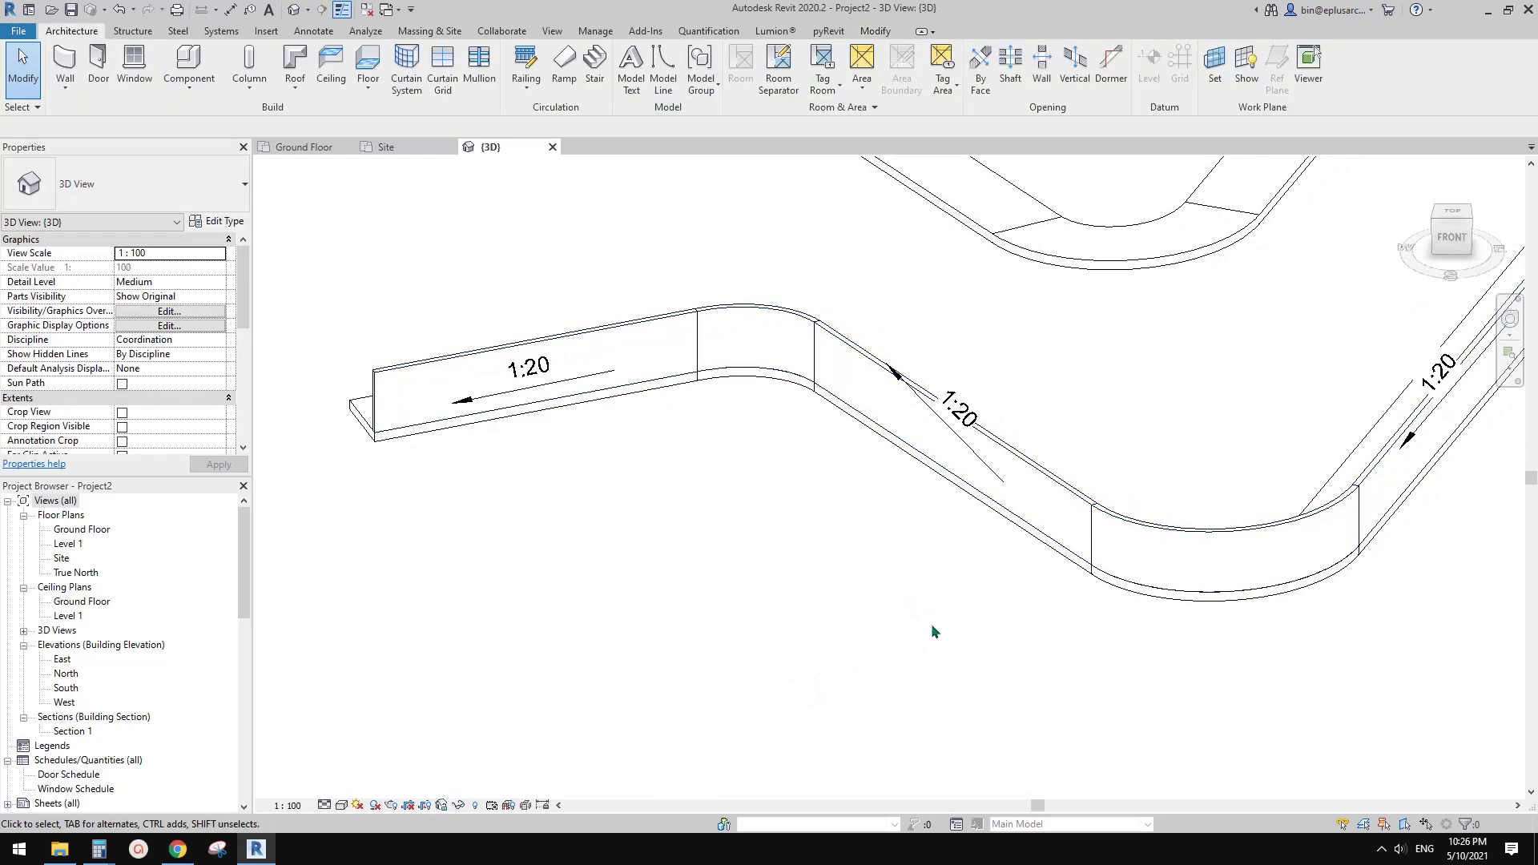
Examine how the solid parapet follows the ramp's bends and edges from several angles.
mouse_move(933, 629)
shift+middle_down()
mouse_move(1174, 637)
mouse_move(1023, 600)
mouse_move(1180, 564)
mouse_move(1006, 522)
shift+middle_up()
scroll(1145, 277, up, 3)
click(1191, 246)
middle_drag(1255, 307, 1026, 449)
scroll(986, 390, down, 2)
middle_drag(978, 396, 890, 431)
click(1020, 452)
scroll(1009, 435, up, 2)
click(992, 400)
scroll(1002, 421, up, 3)
click(914, 402)
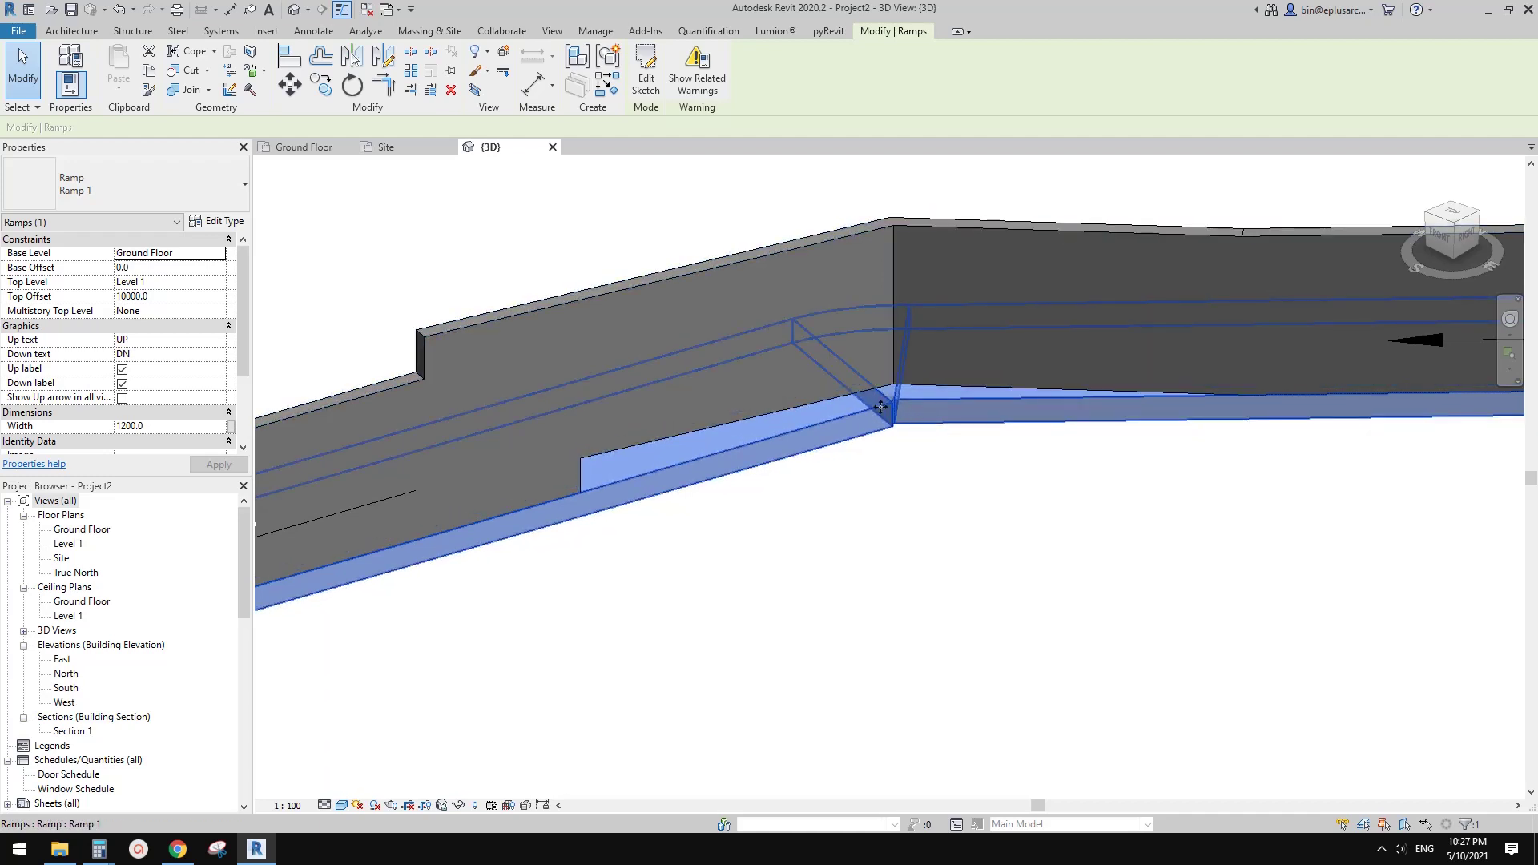
scroll(905, 412, down, 5)
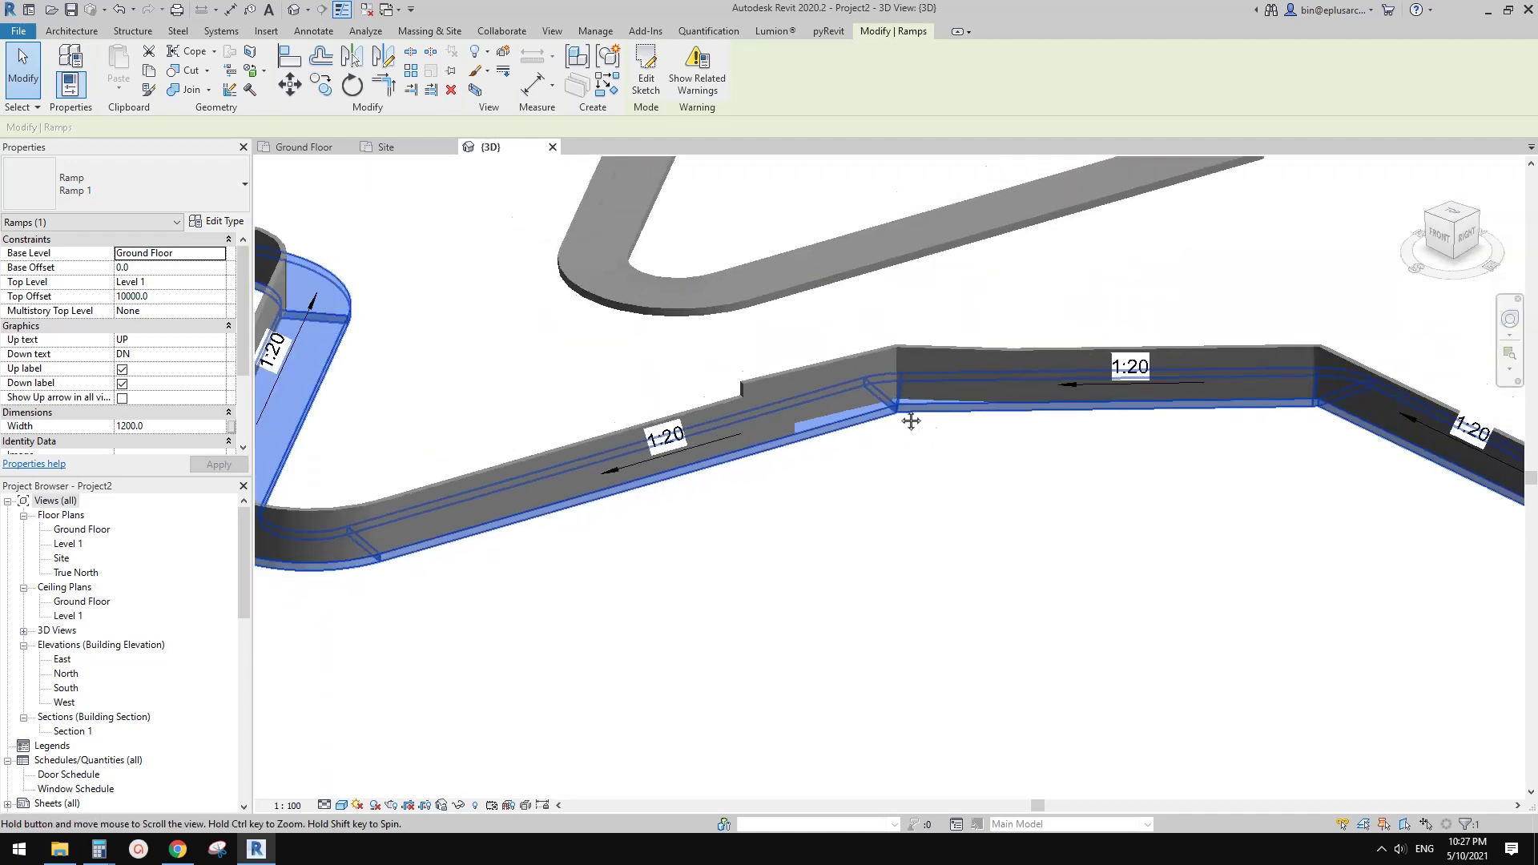
key(Escape)
shift+middle_drag(771, 391, 1133, 597)
middle_drag(1040, 541, 1030, 536)
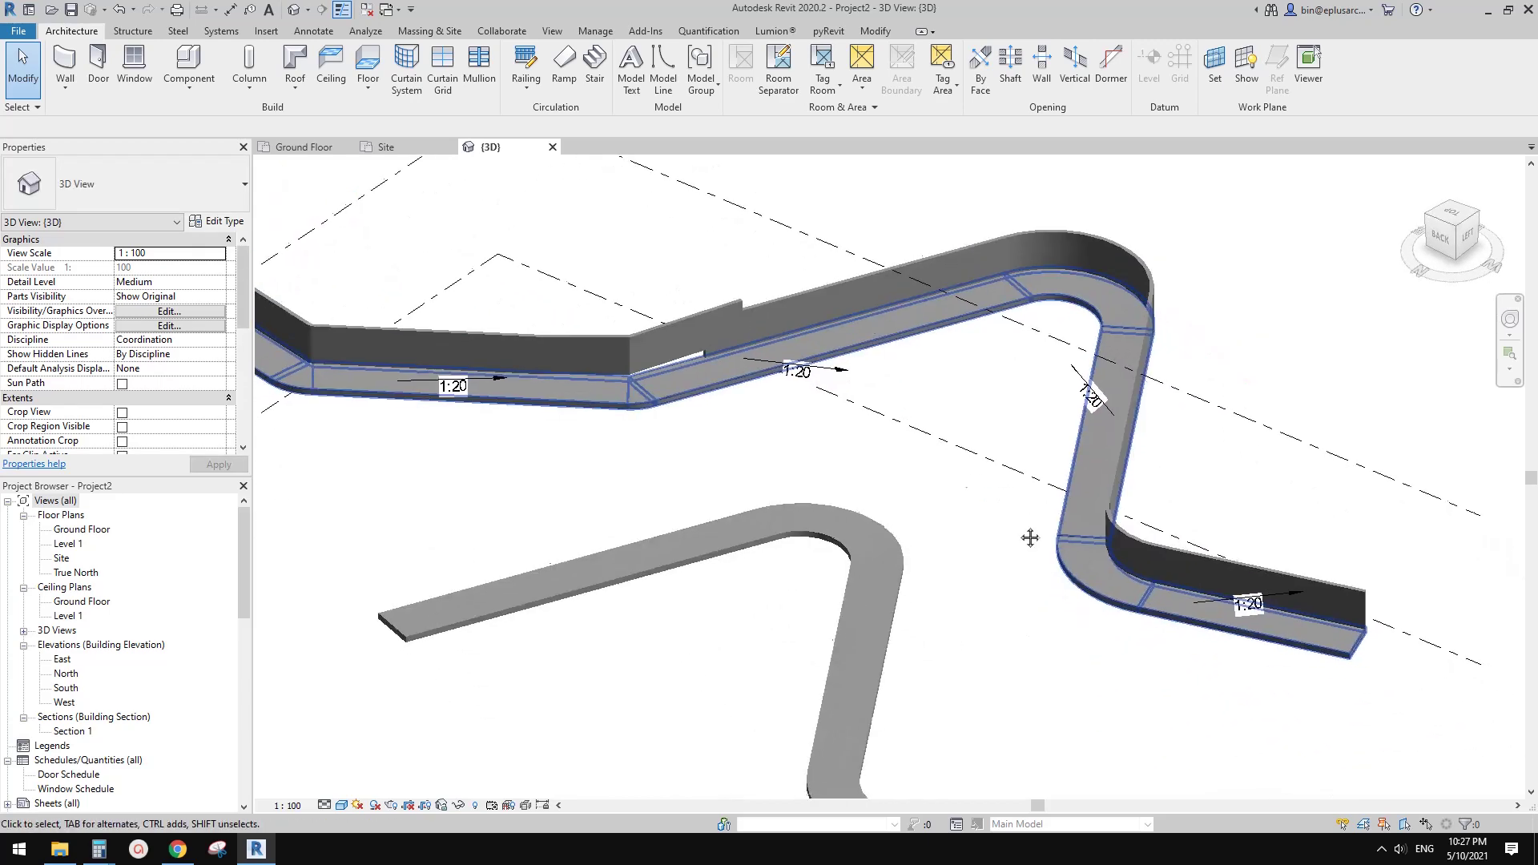
Create a second new solid railing whose path follows the picked edges along the ramp's other side.
click(812, 304)
double_click(823, 315)
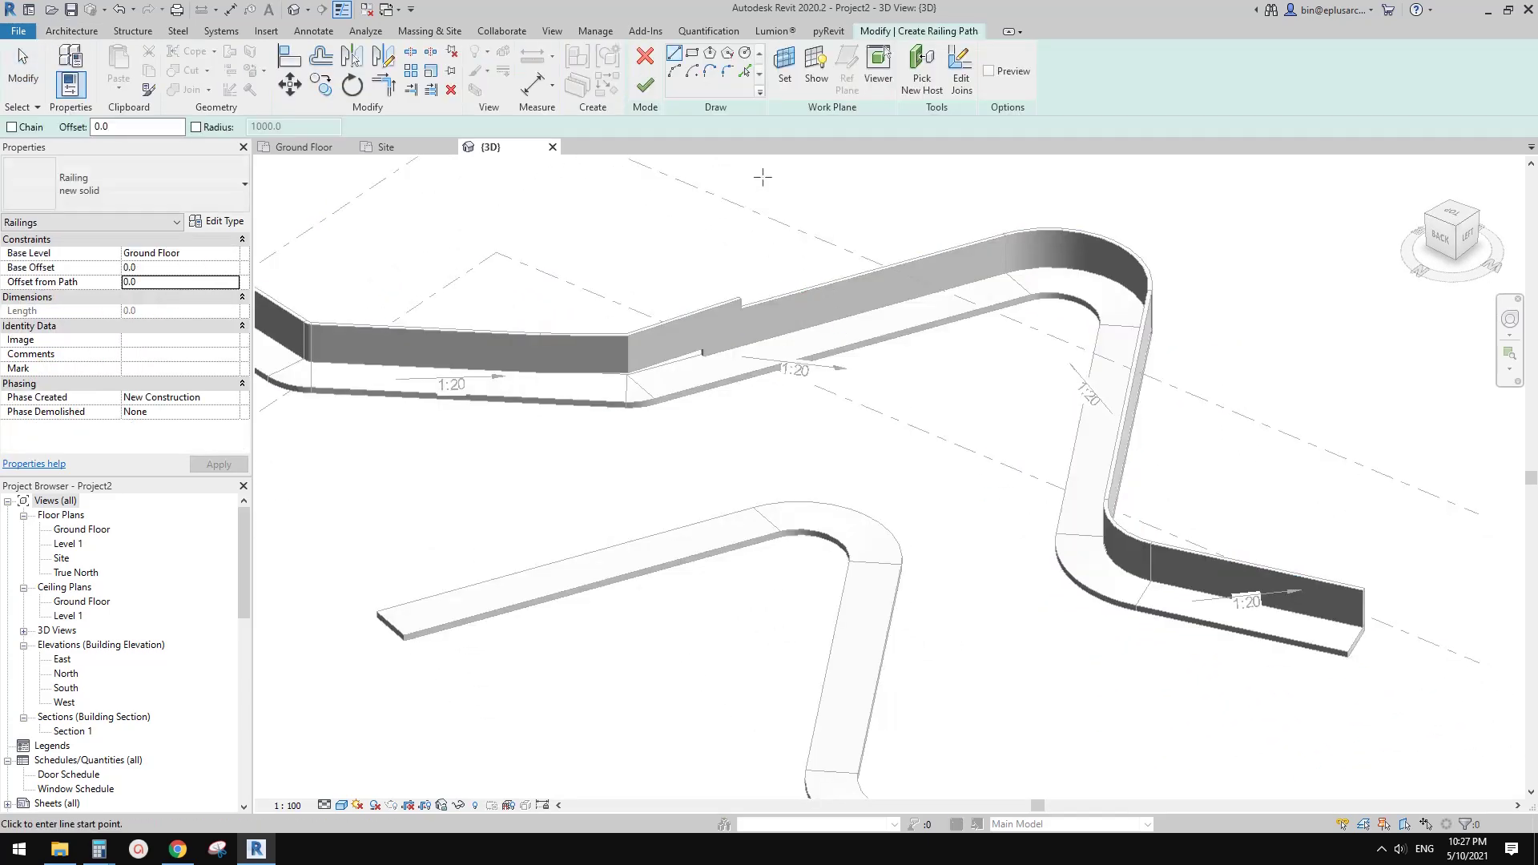
click(746, 74)
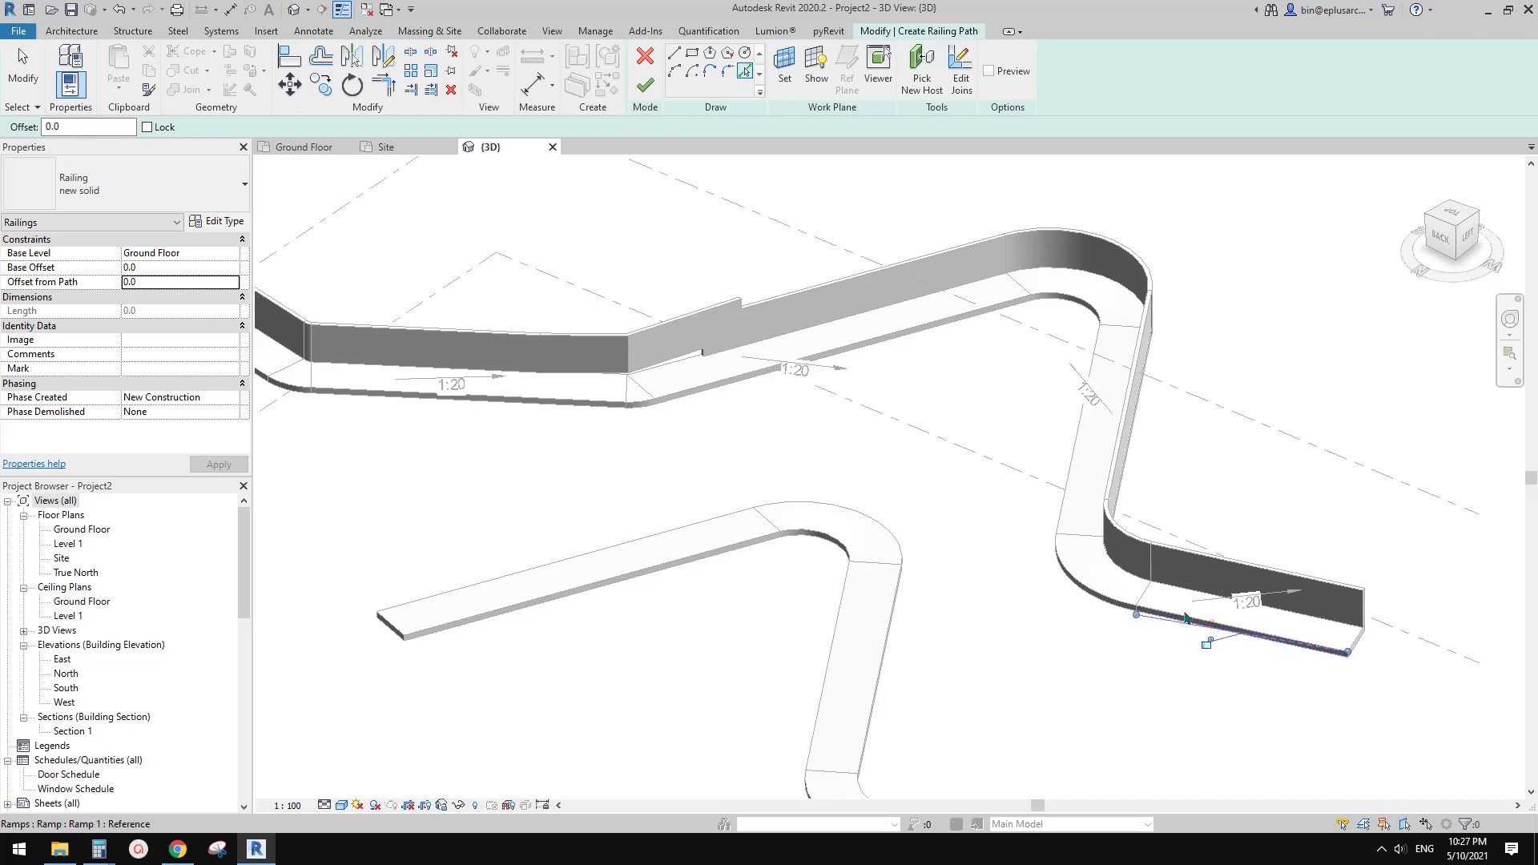
click(1064, 496)
click(1073, 291)
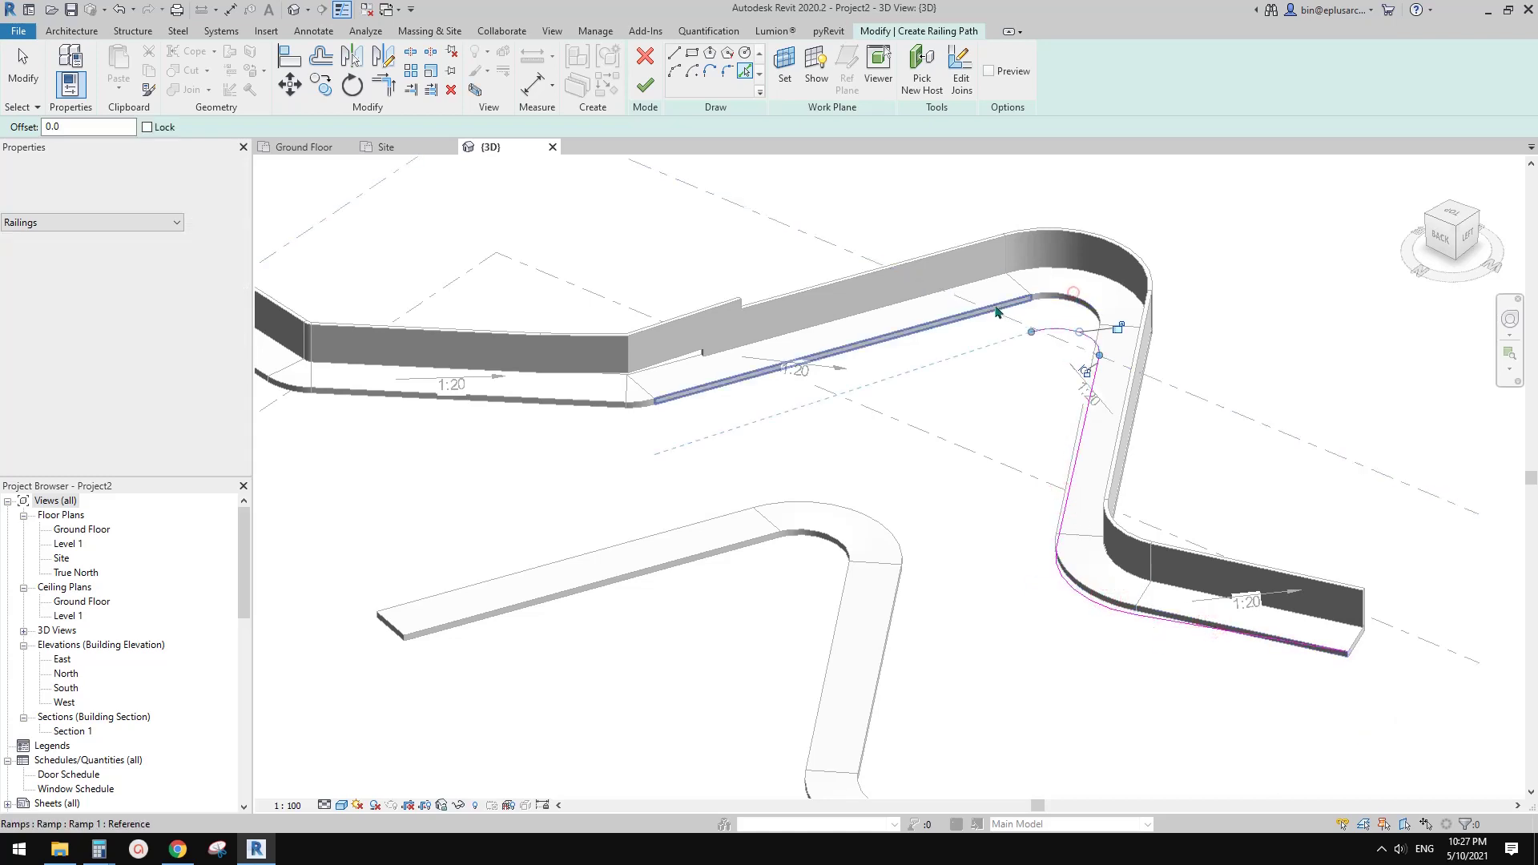
click(994, 304)
click(617, 413)
middle_drag(493, 435, 885, 515)
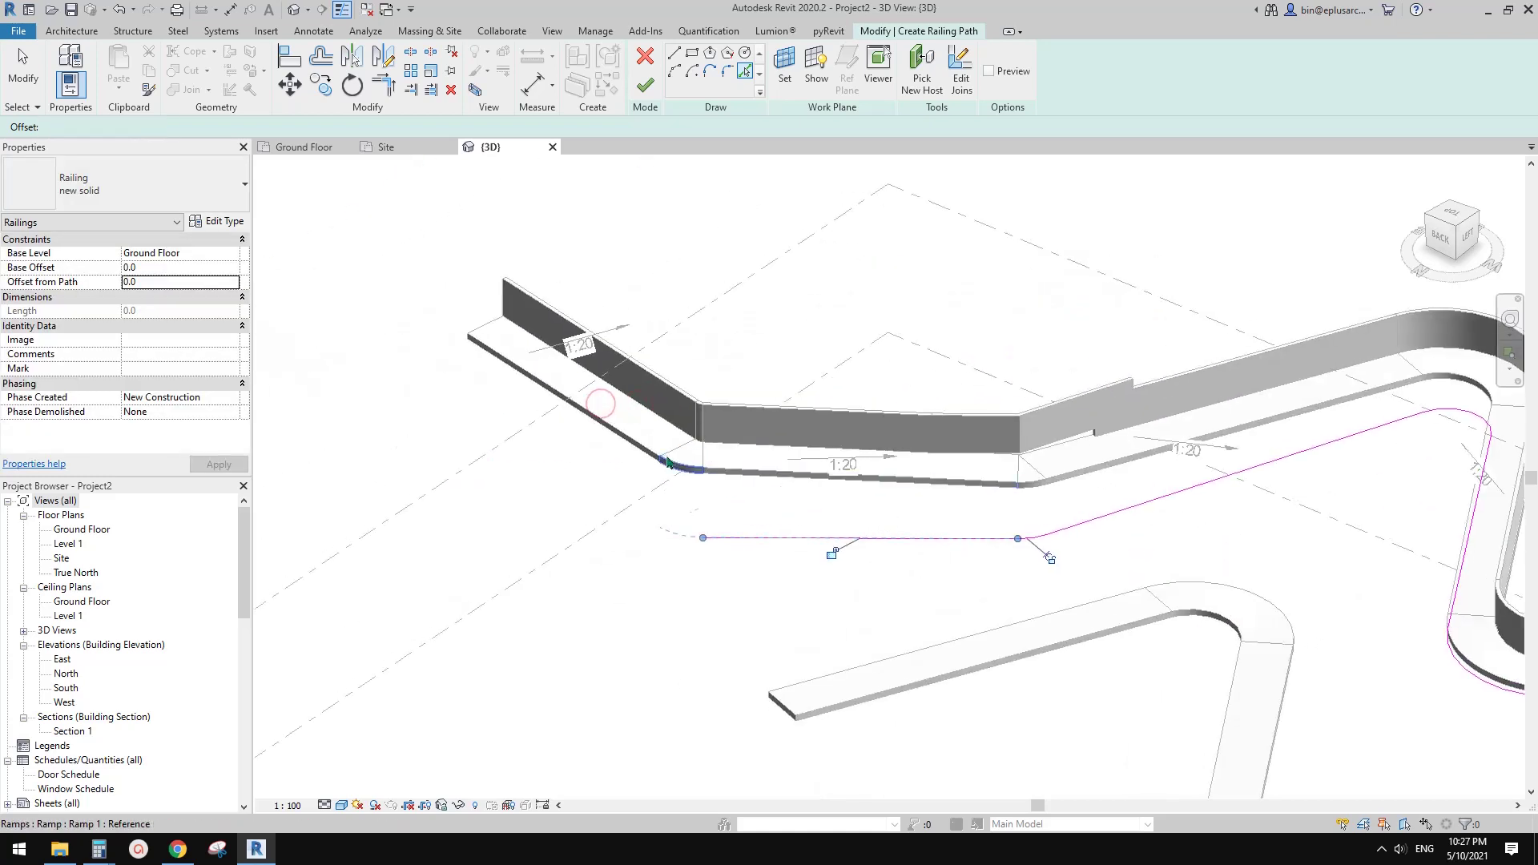
click(627, 447)
click(645, 85)
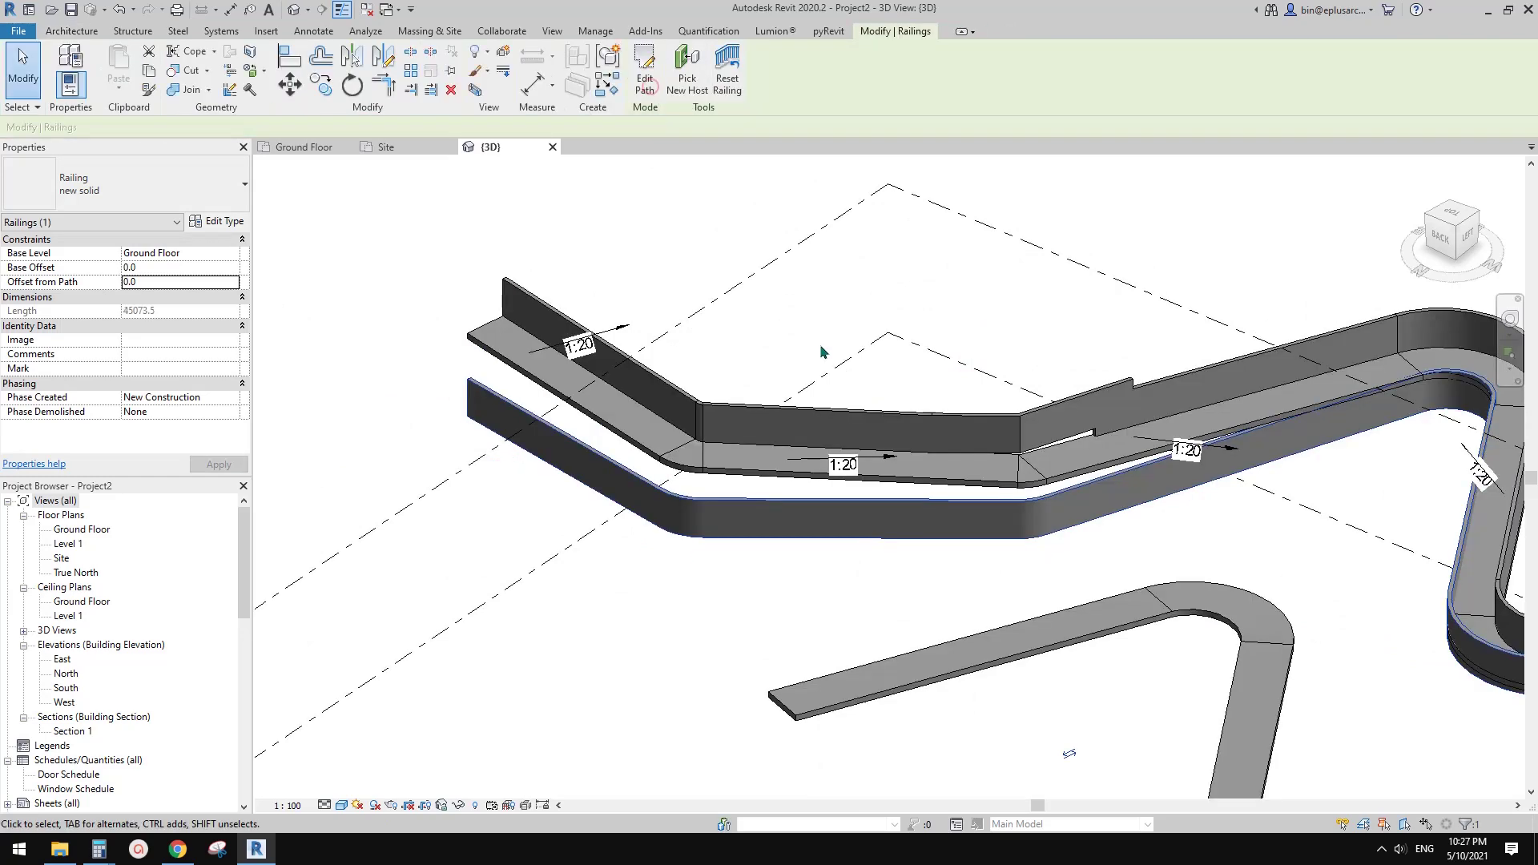
Assign the ramp as the second railing's host.
click(686, 82)
click(667, 449)
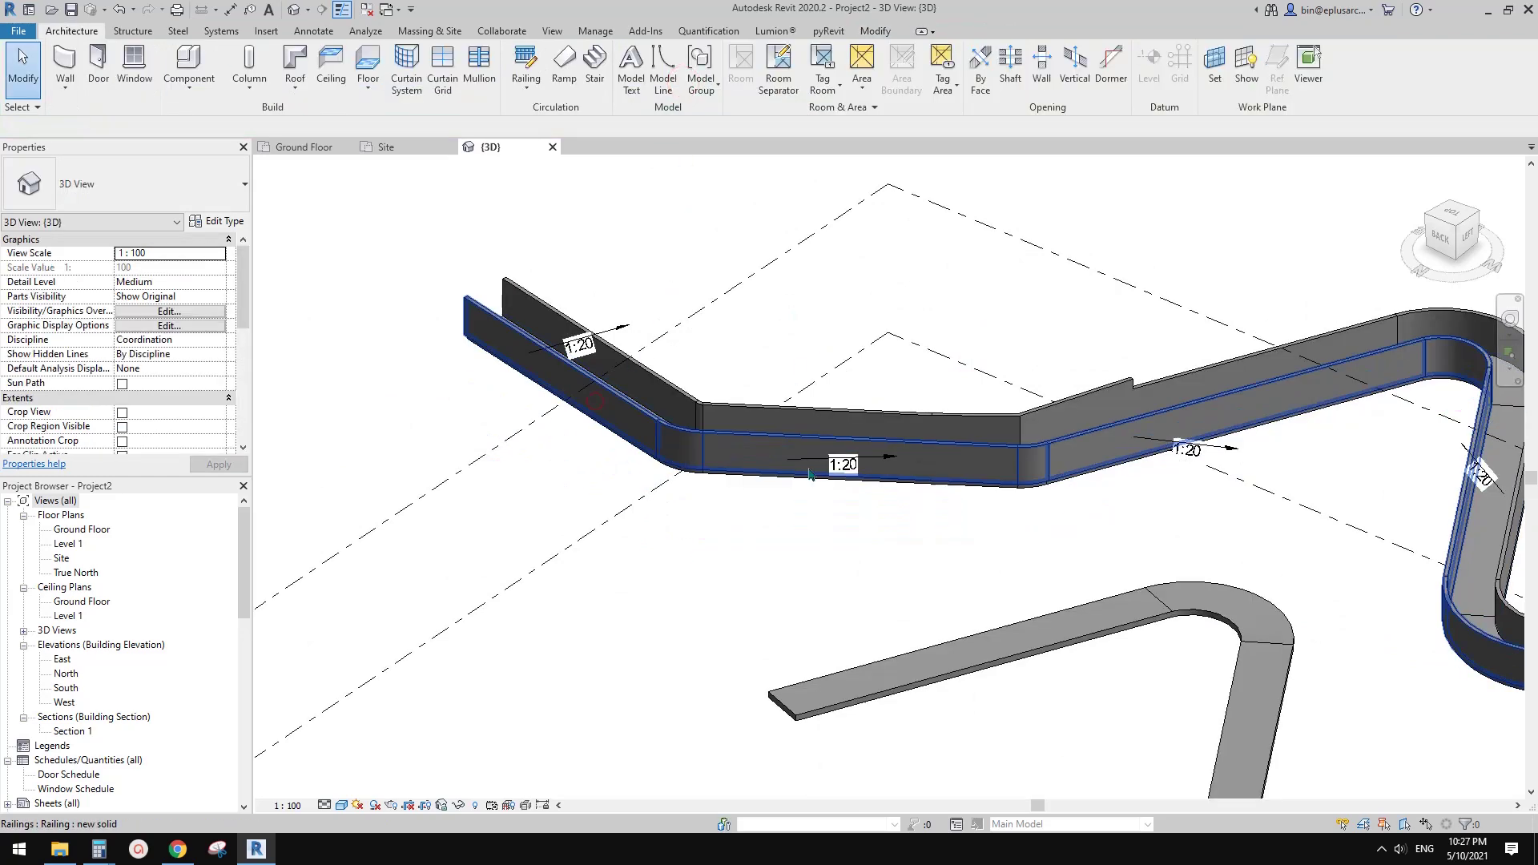
scroll(1195, 644, down, 1)
middle_drag(1195, 644, 977, 485)
shift+middle_drag(1124, 580, 958, 553)
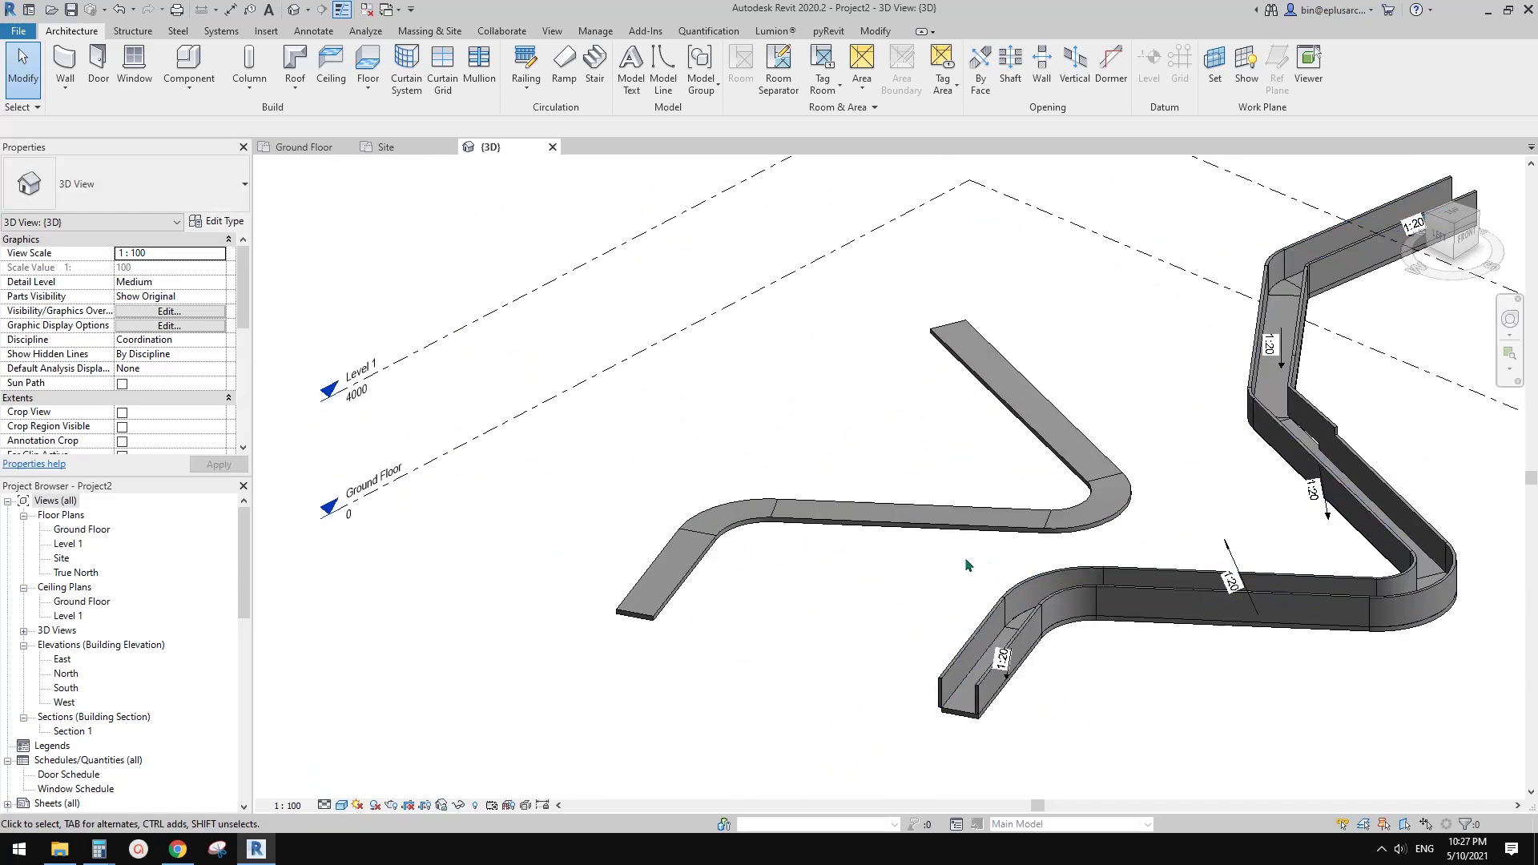
scroll(986, 572, up, 1)
click(1098, 595)
middle_drag(1064, 565, 944, 590)
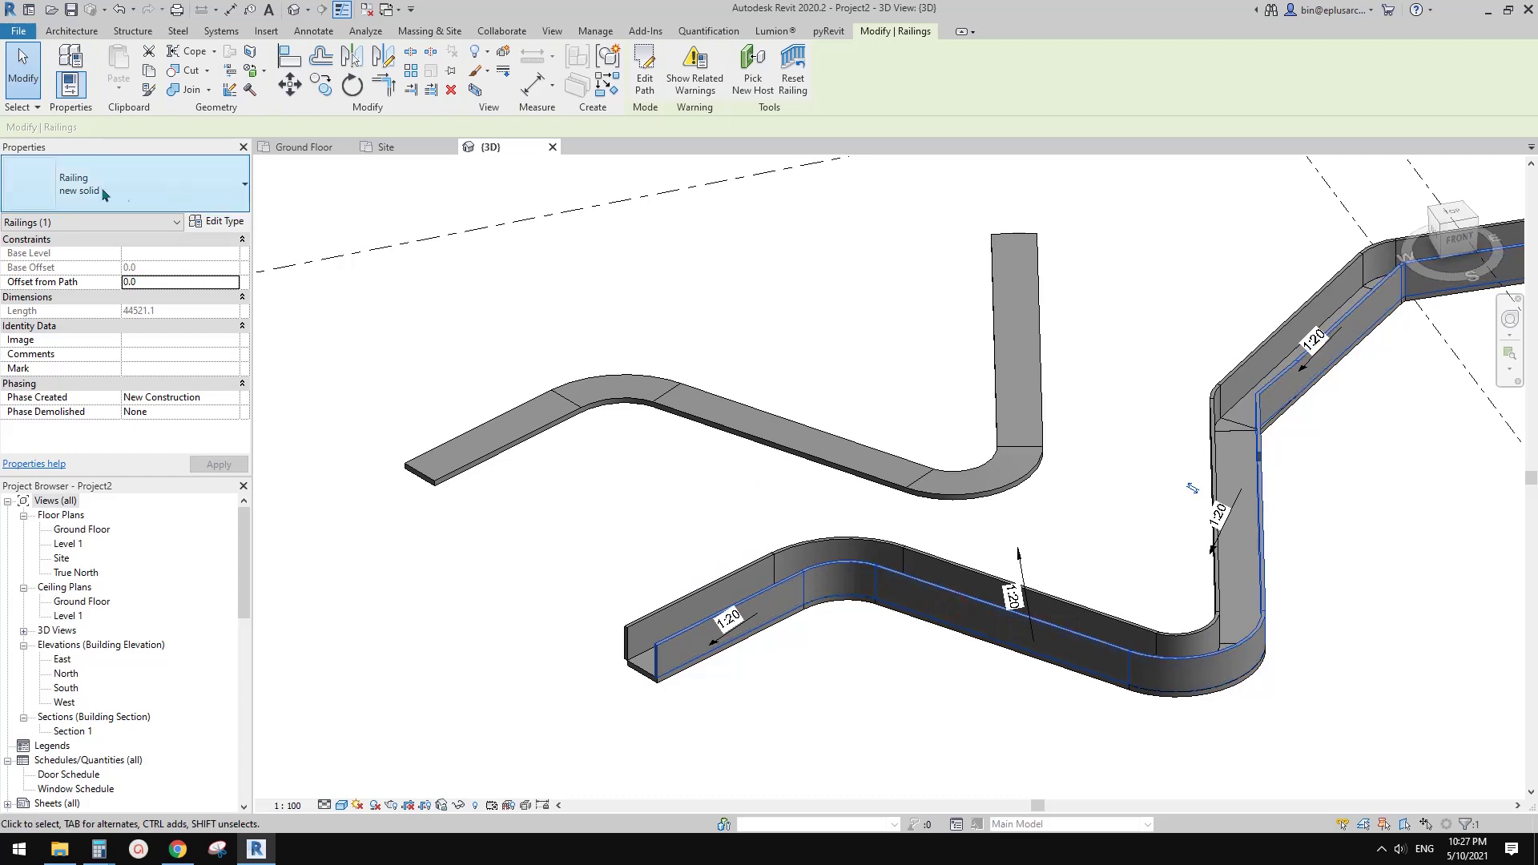
click(851, 446)
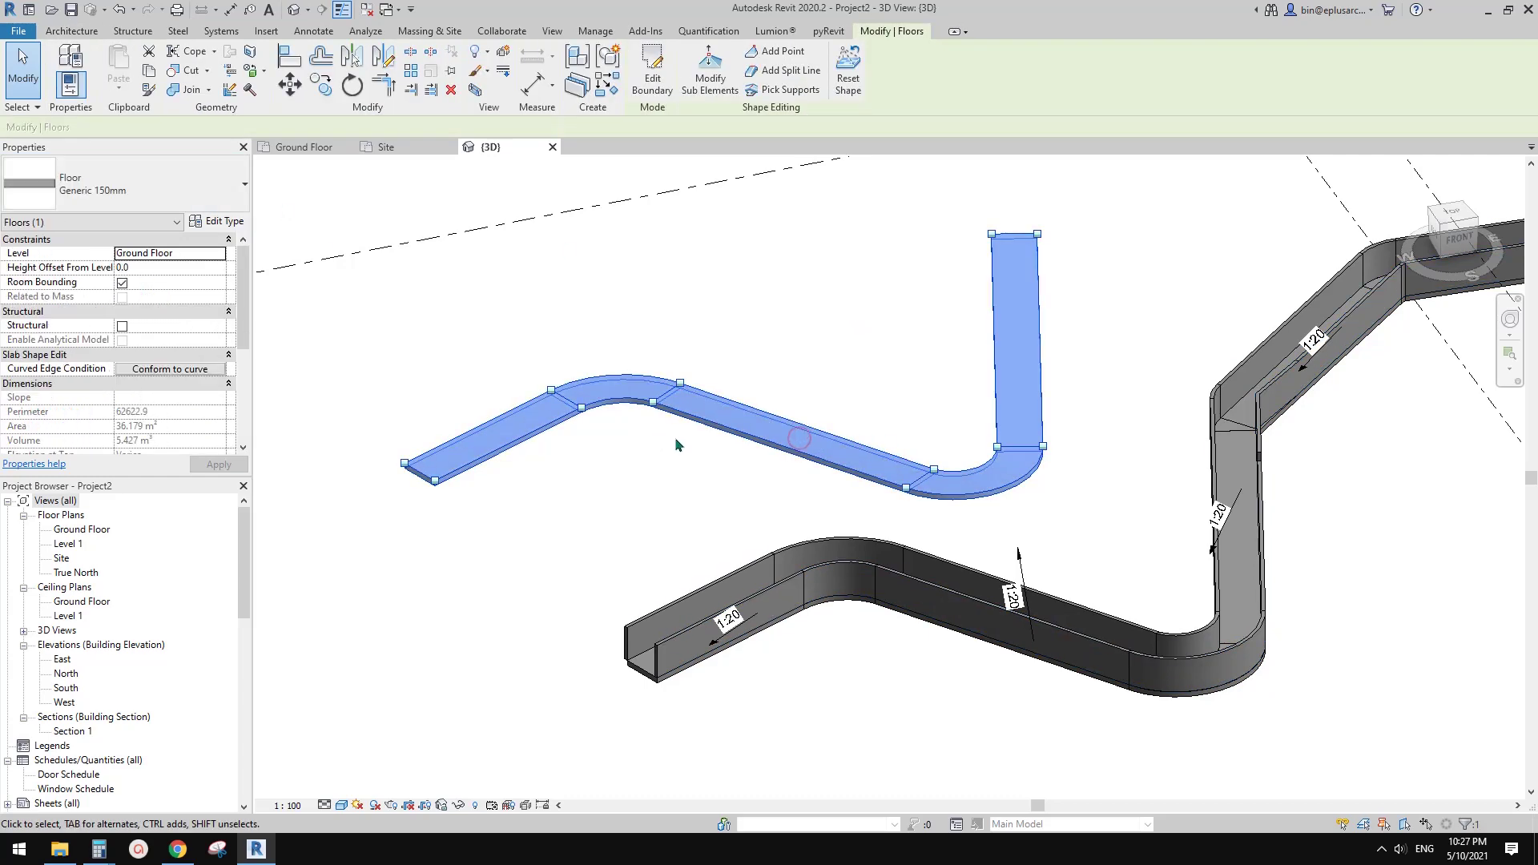
shift+middle_drag(735, 234, 1194, 364)
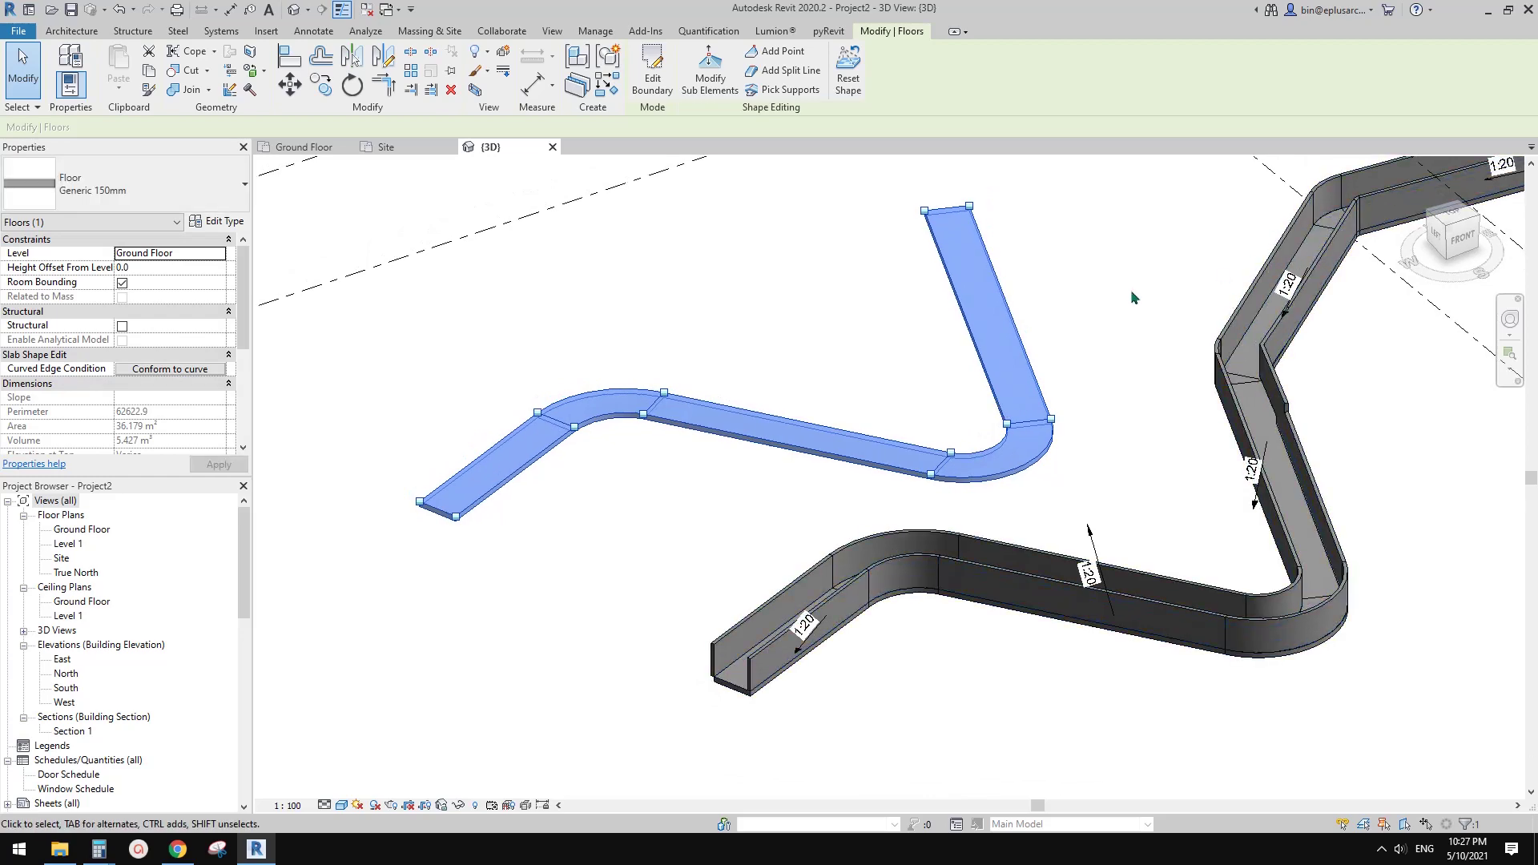
middle_drag(1040, 346, 1023, 344)
key(Escape)
click(924, 553)
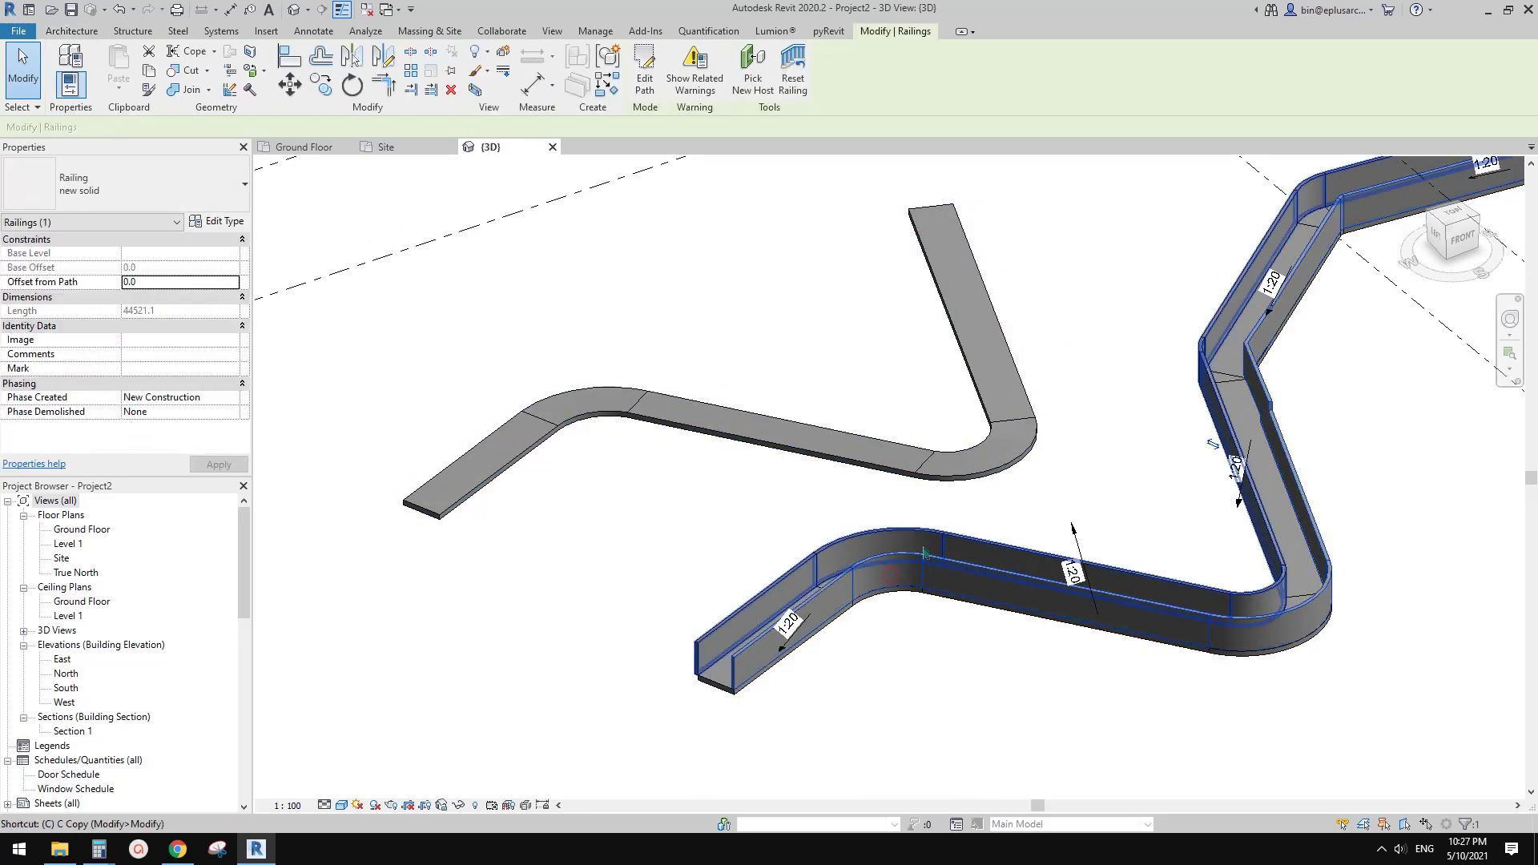
double_click(892, 575)
shift+middle_drag(803, 481, 796, 479)
key(Escape)
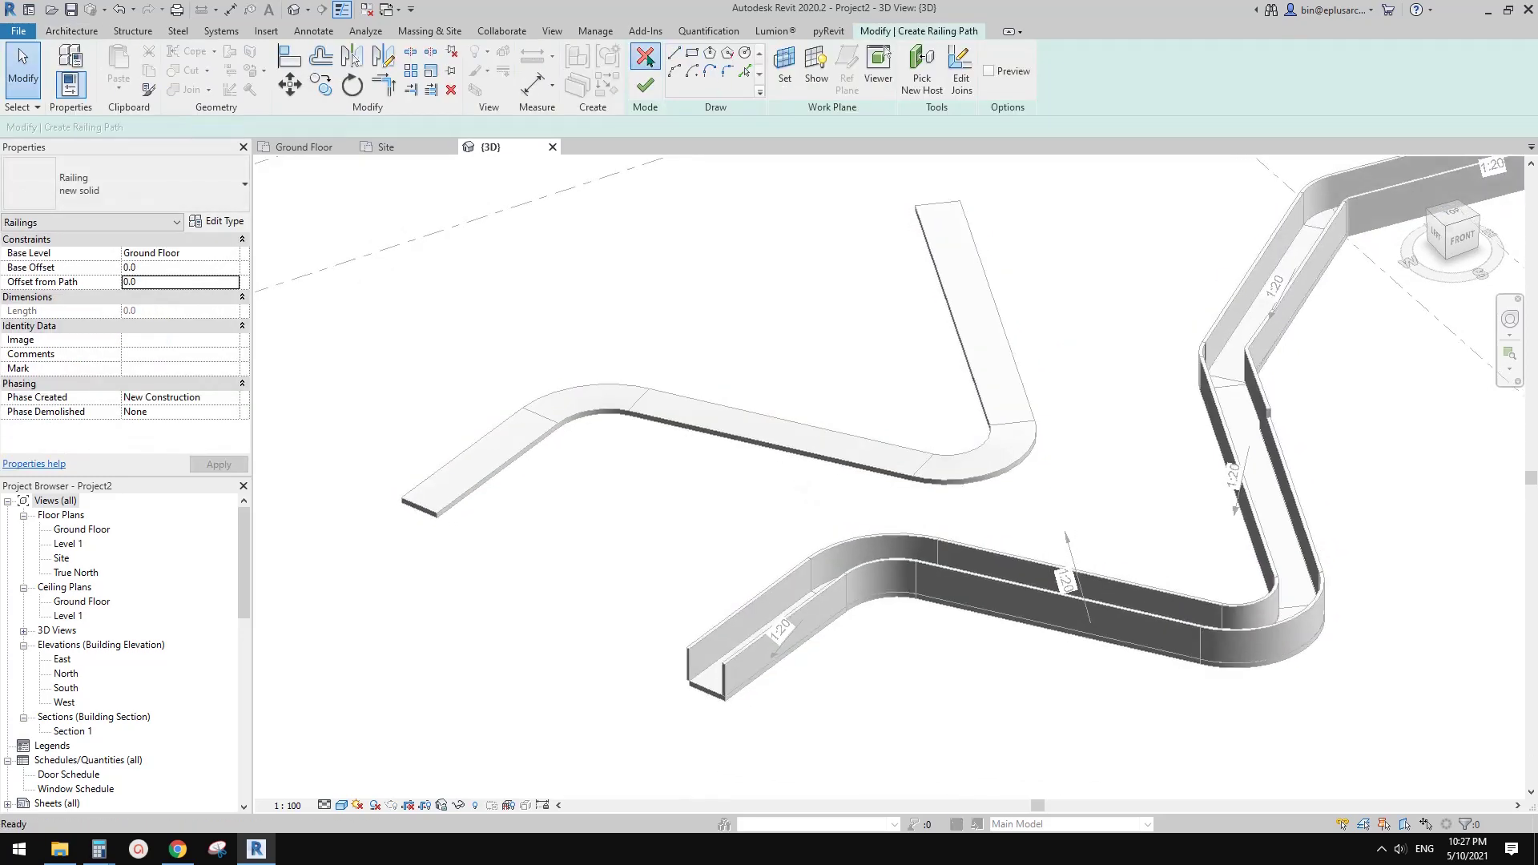
click(646, 55)
Try to place a new solid railing directly on the winding floor with Place on Stair/Ramp.
click(525, 85)
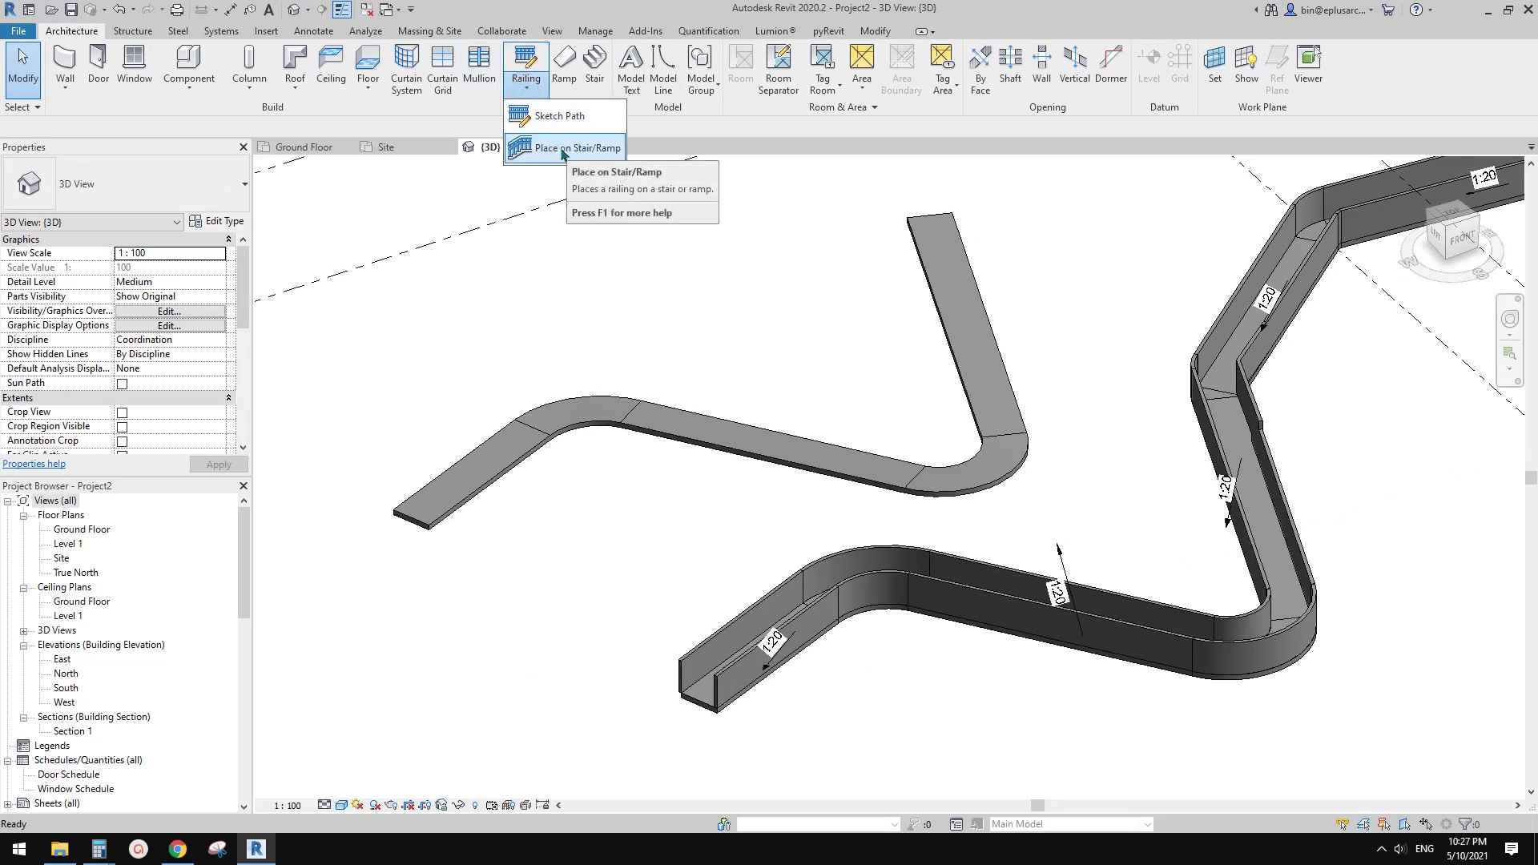
click(563, 148)
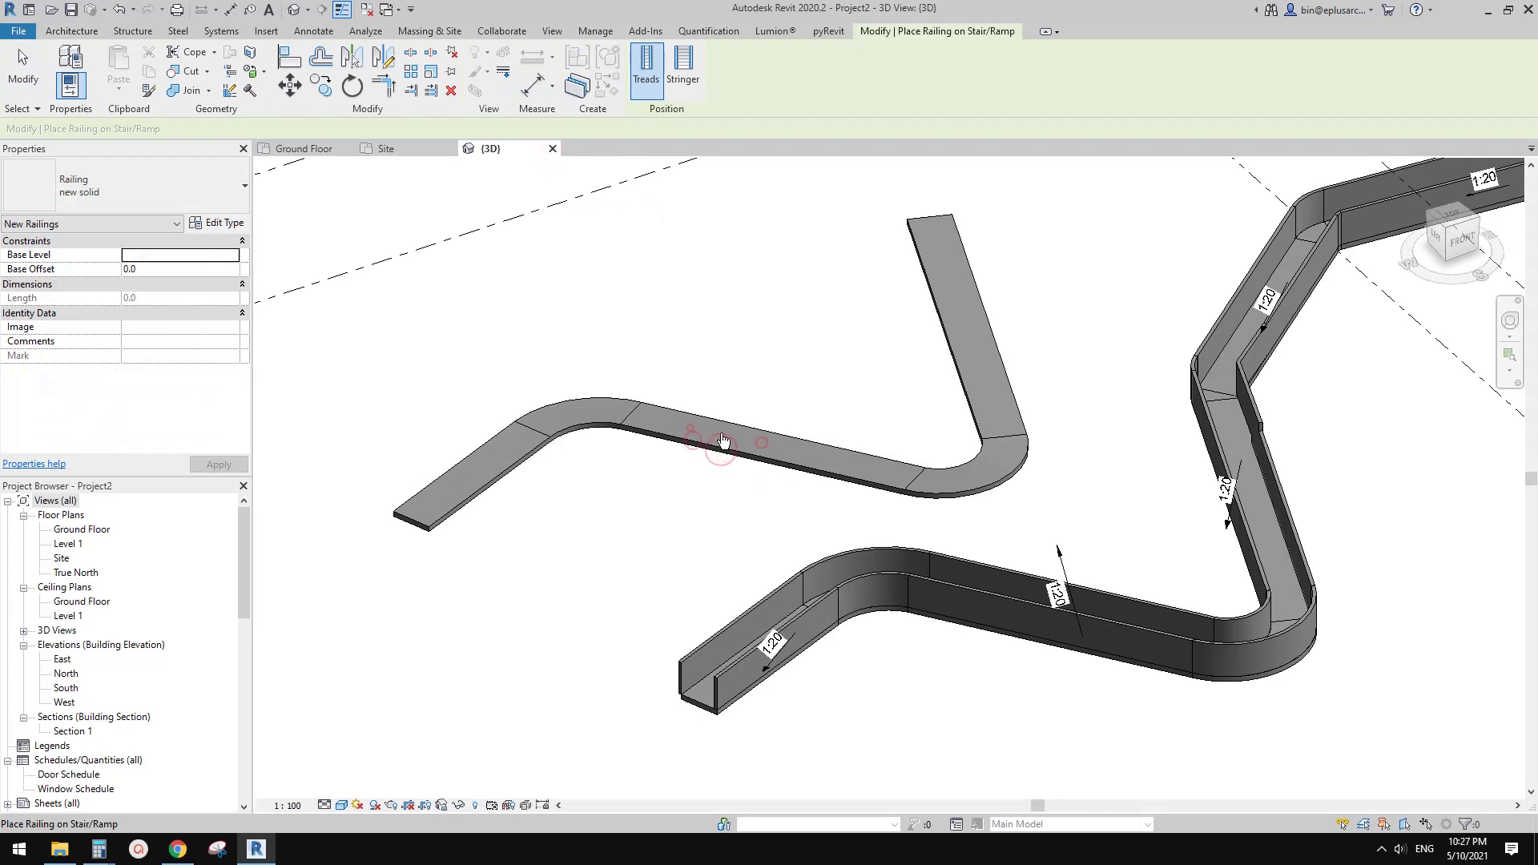
key(Escape)
Create a separate straight ramp, 1000 mm wide and about 5.9 m long, behind the winding floor.
scroll(563, 332, down, 3)
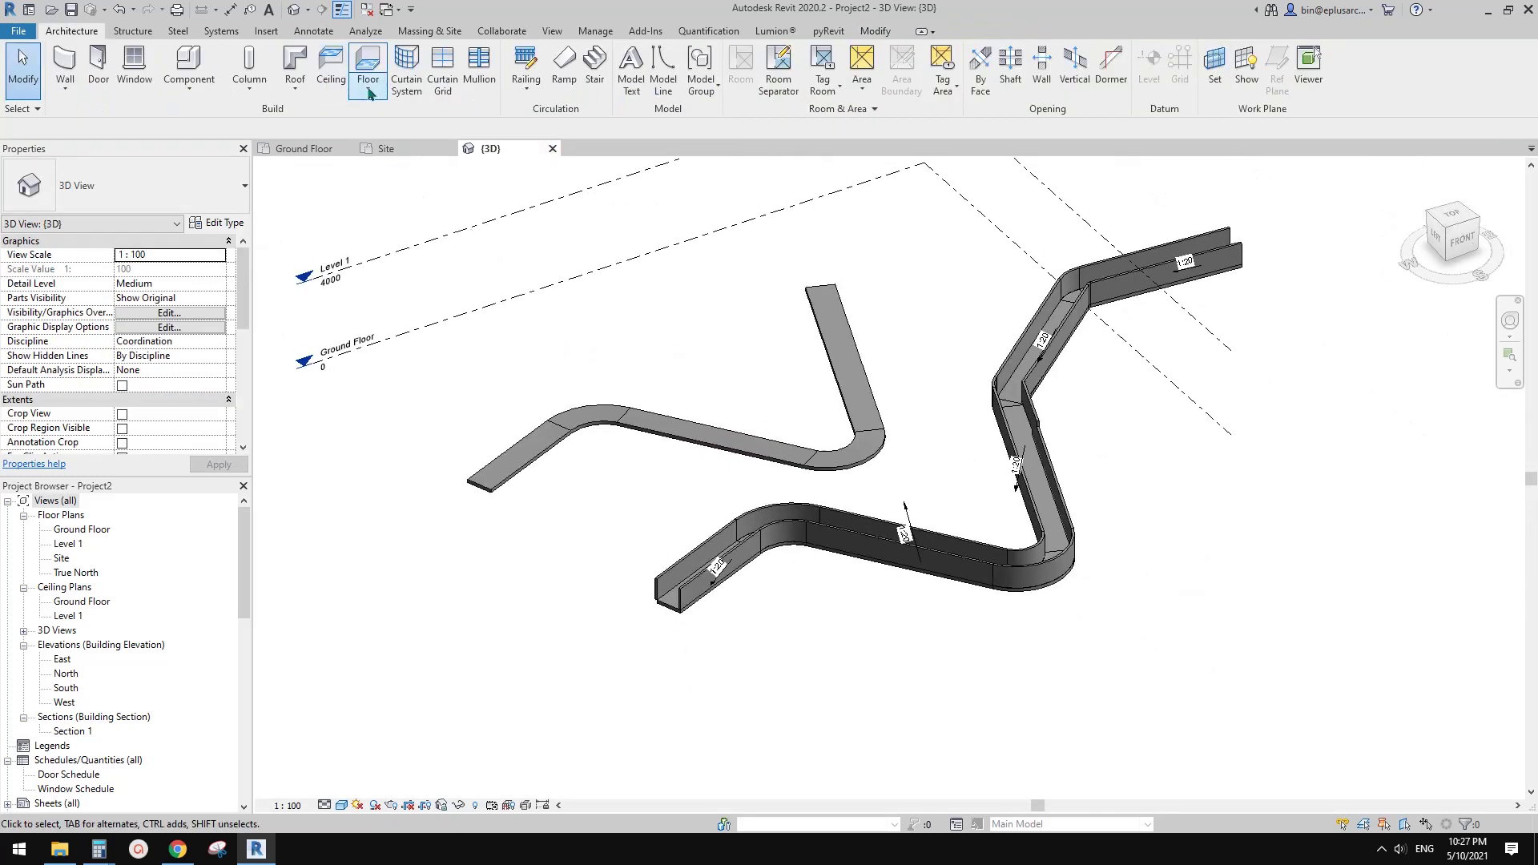
click(564, 68)
click(570, 312)
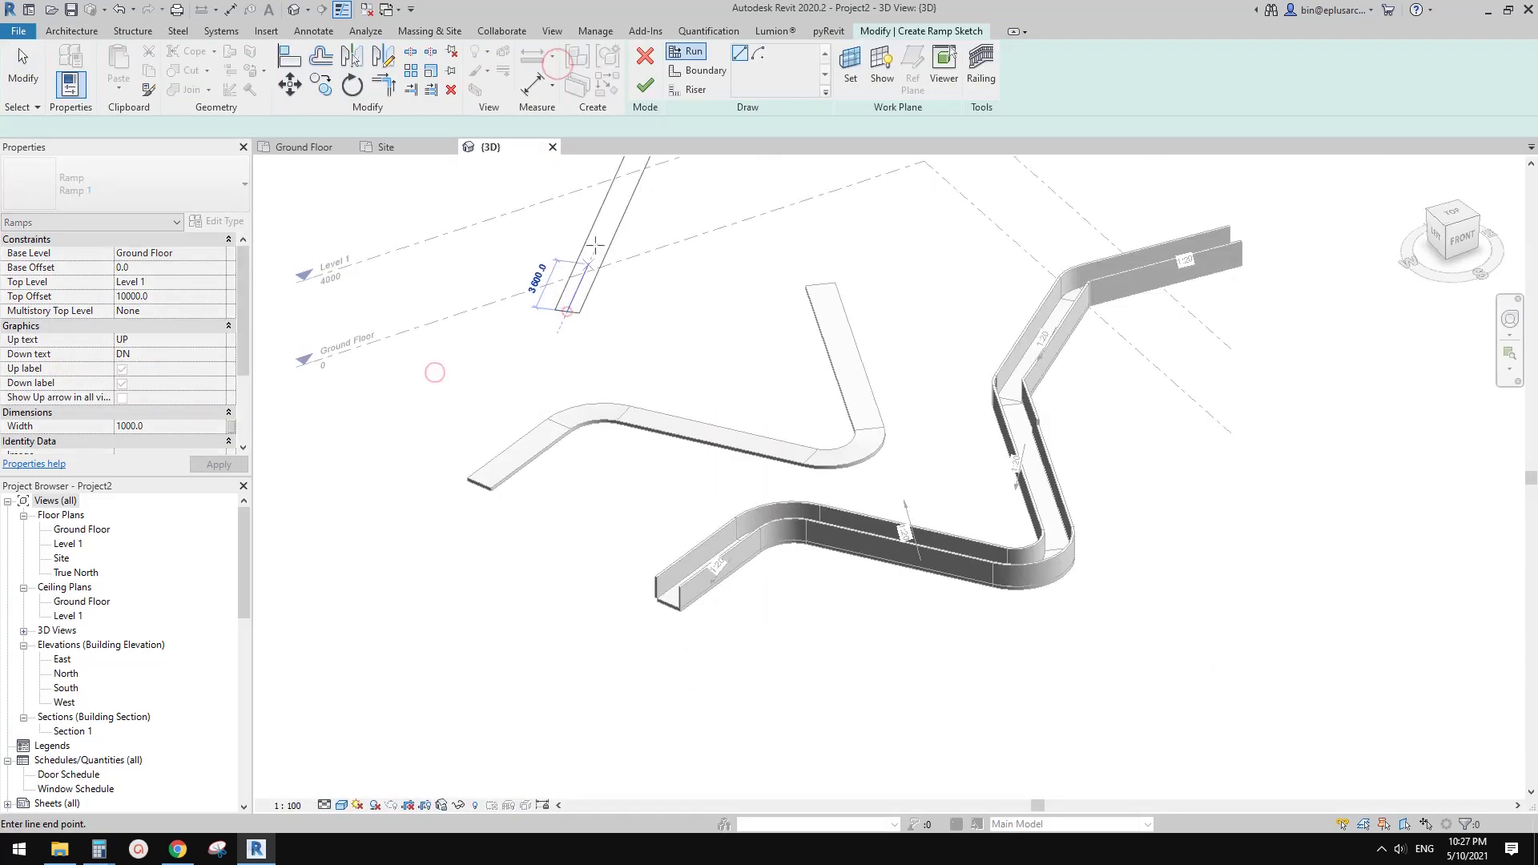
click(684, 262)
click(645, 86)
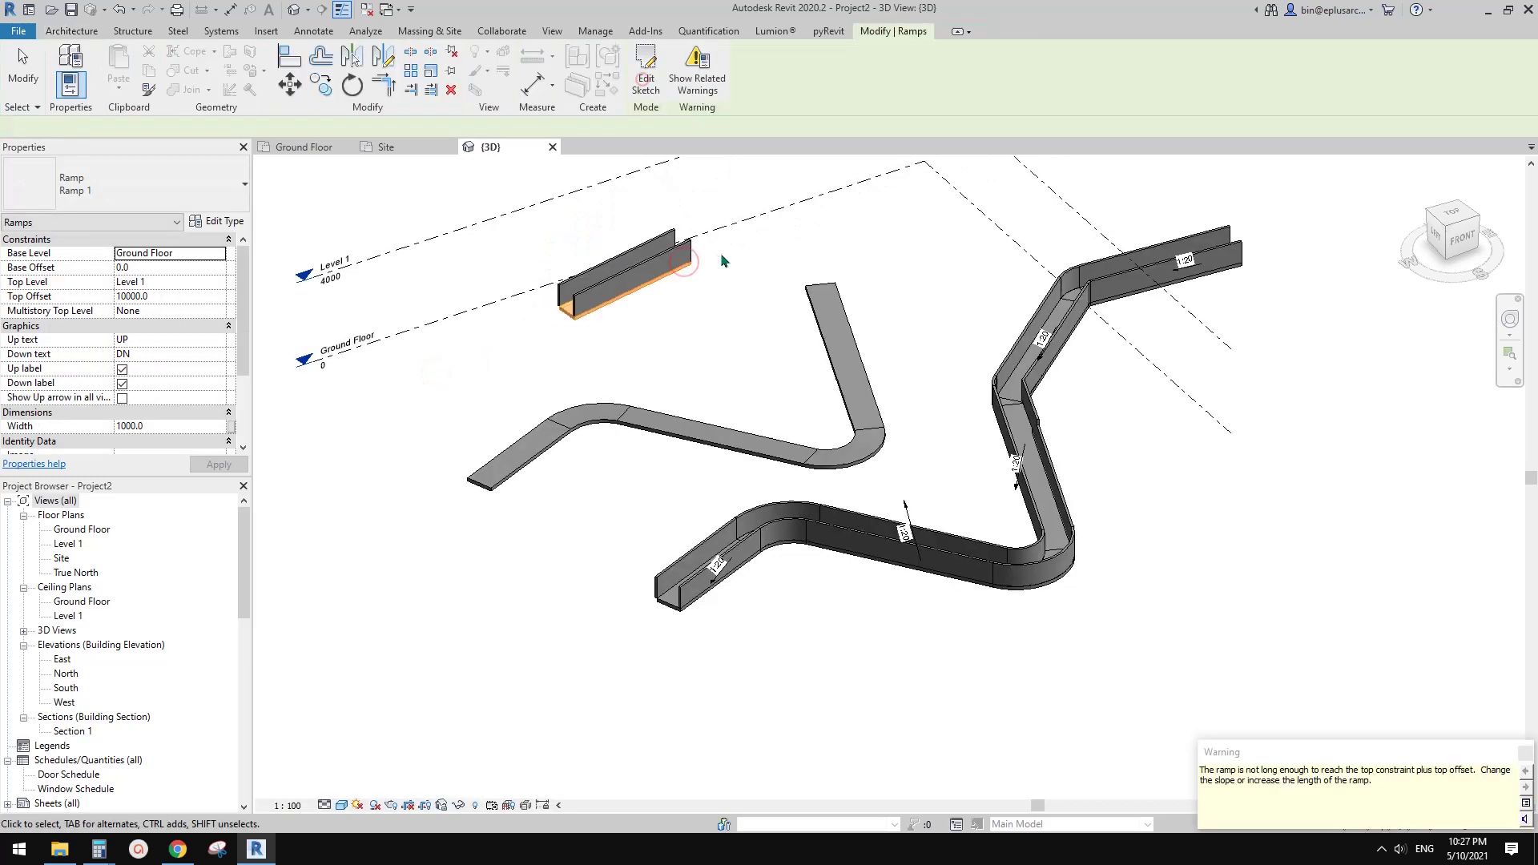
Delete both railings from the separate straight ramp.
click(649, 263)
middle_drag(650, 262, 643, 292)
key(d)
key(e)
click(641, 280)
key(d)
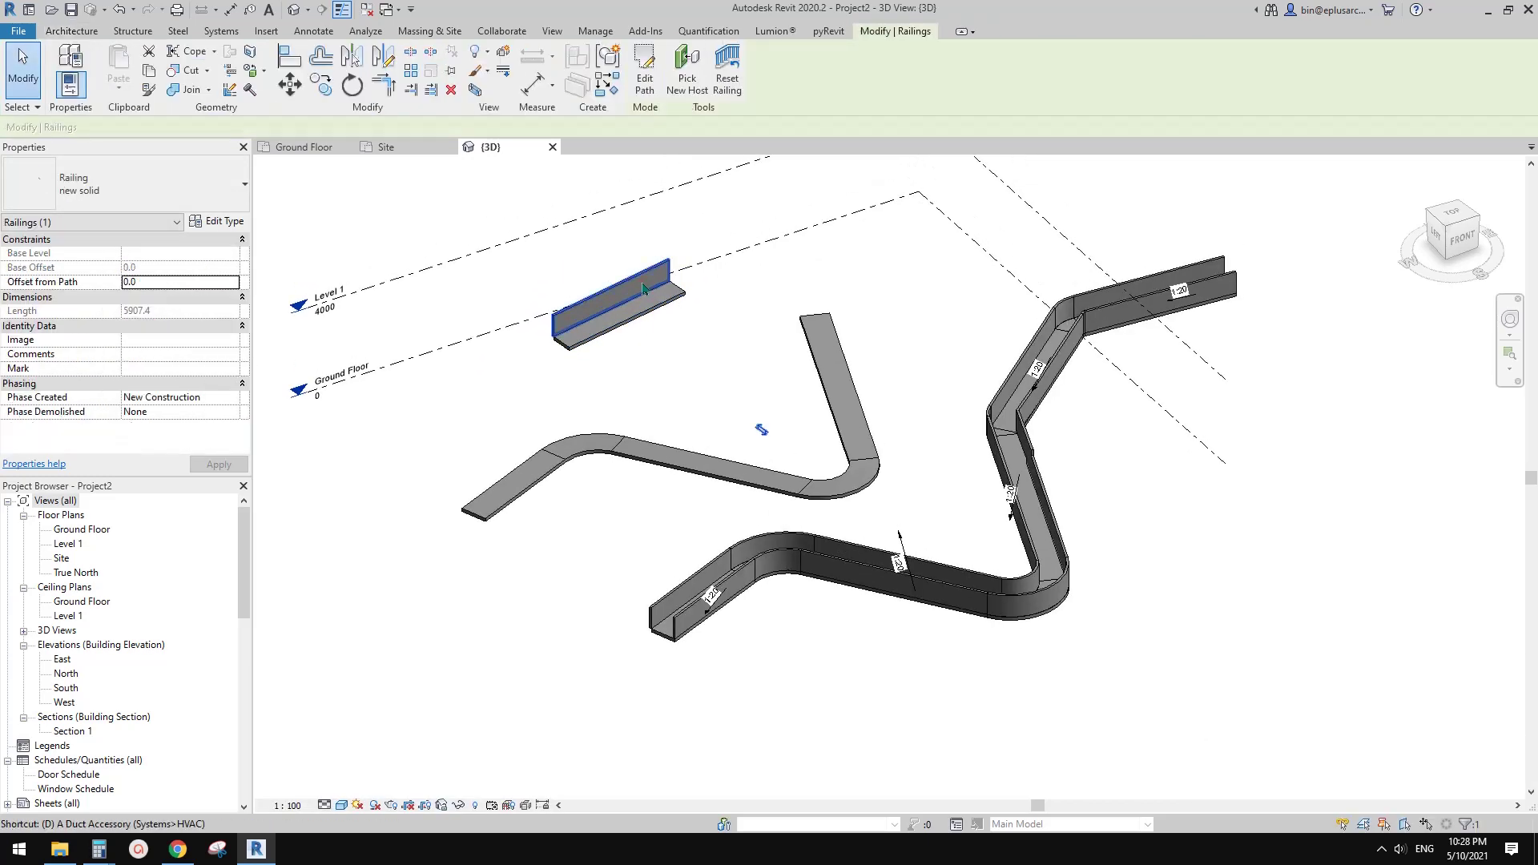
key(e)
click(1031, 451)
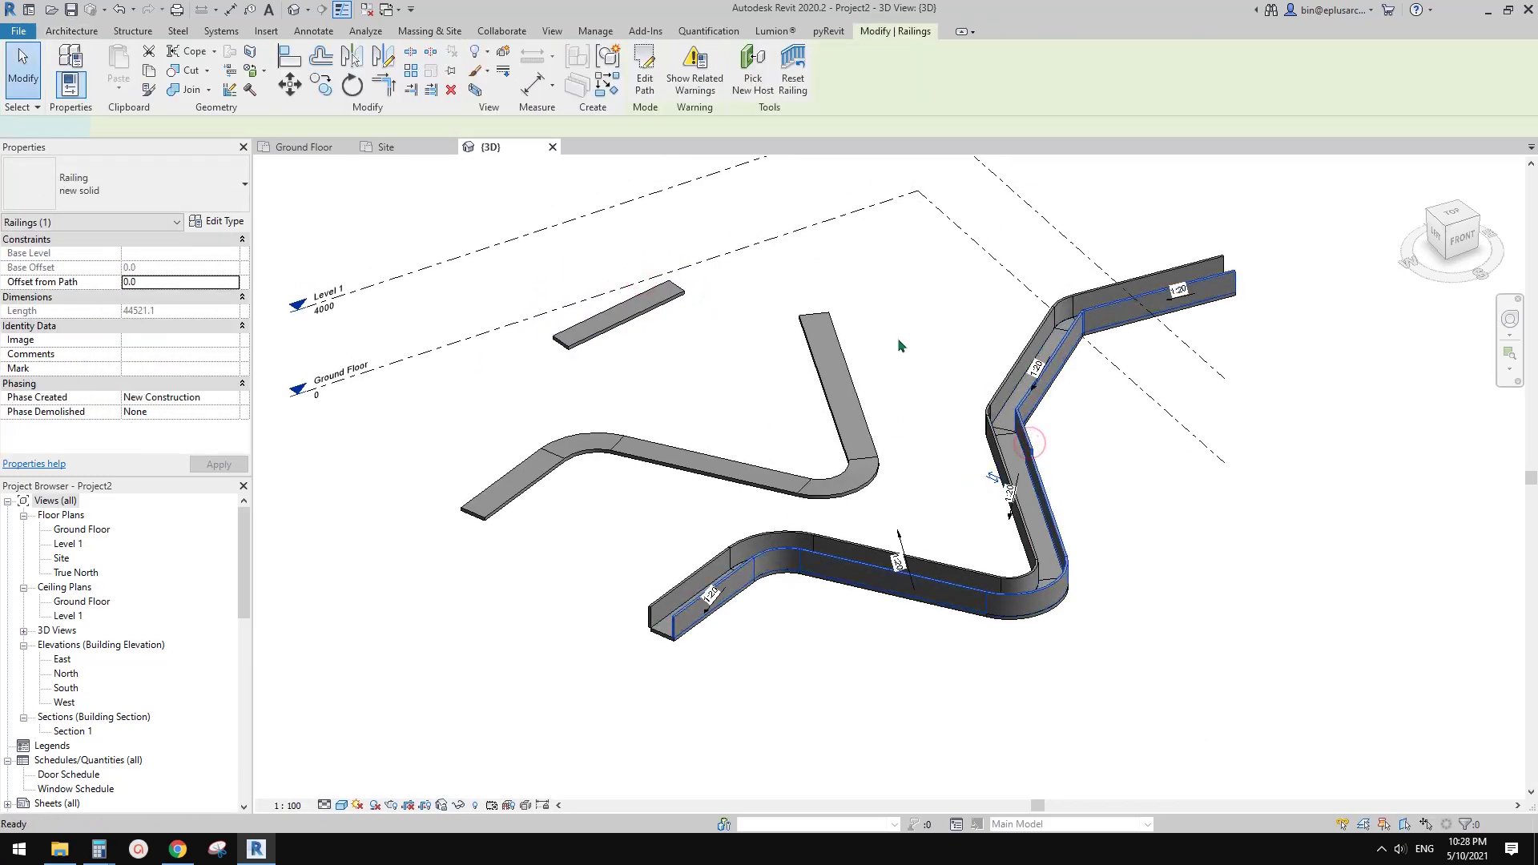
key(Escape)
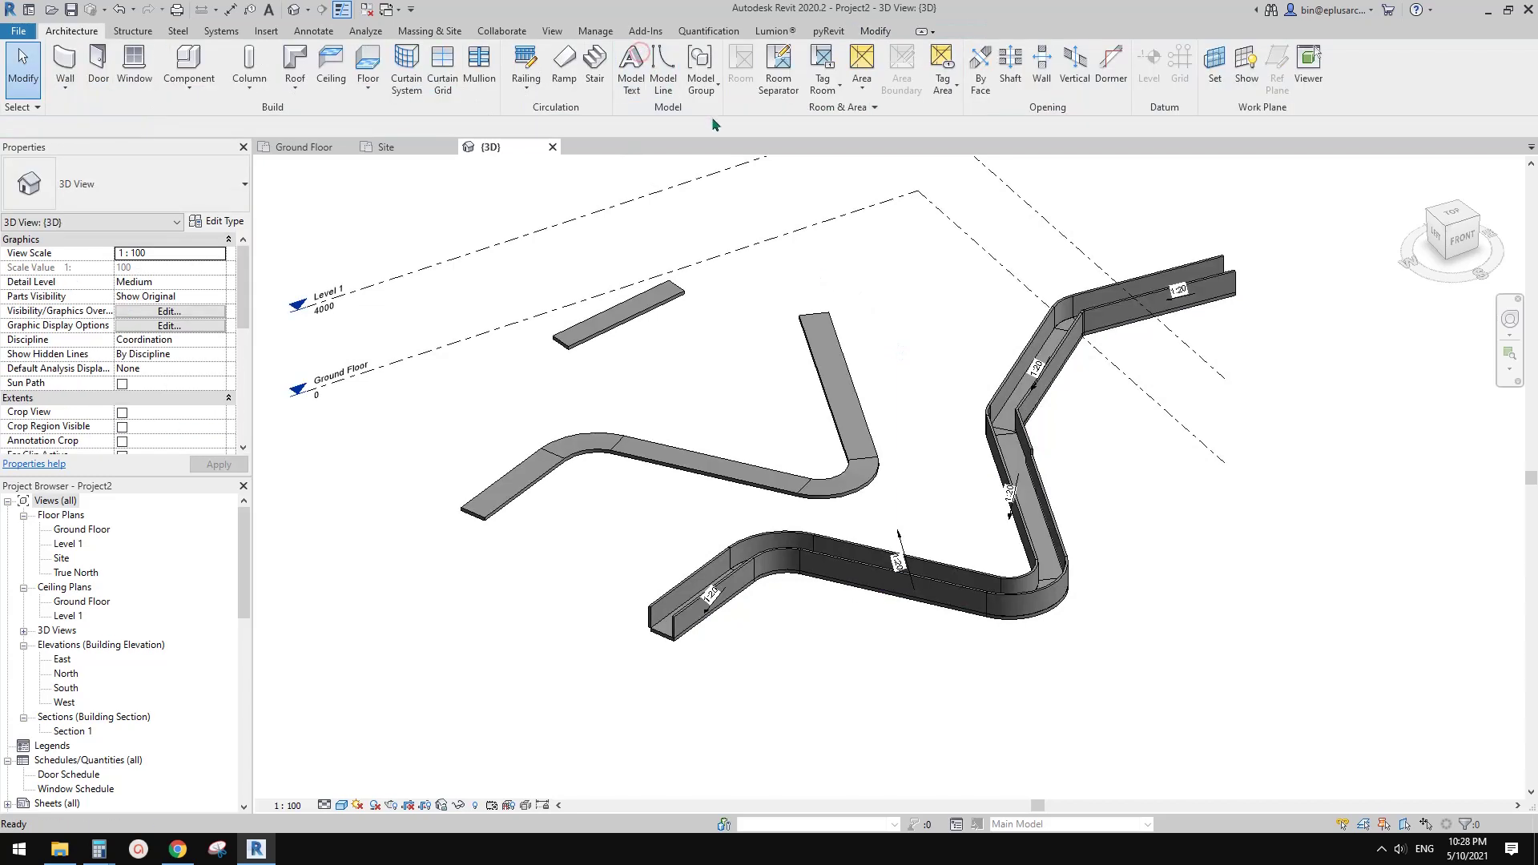
Place new solid railings on both sides of the straight ramp with Place on Stair/Ramp.
click(542, 94)
click(573, 155)
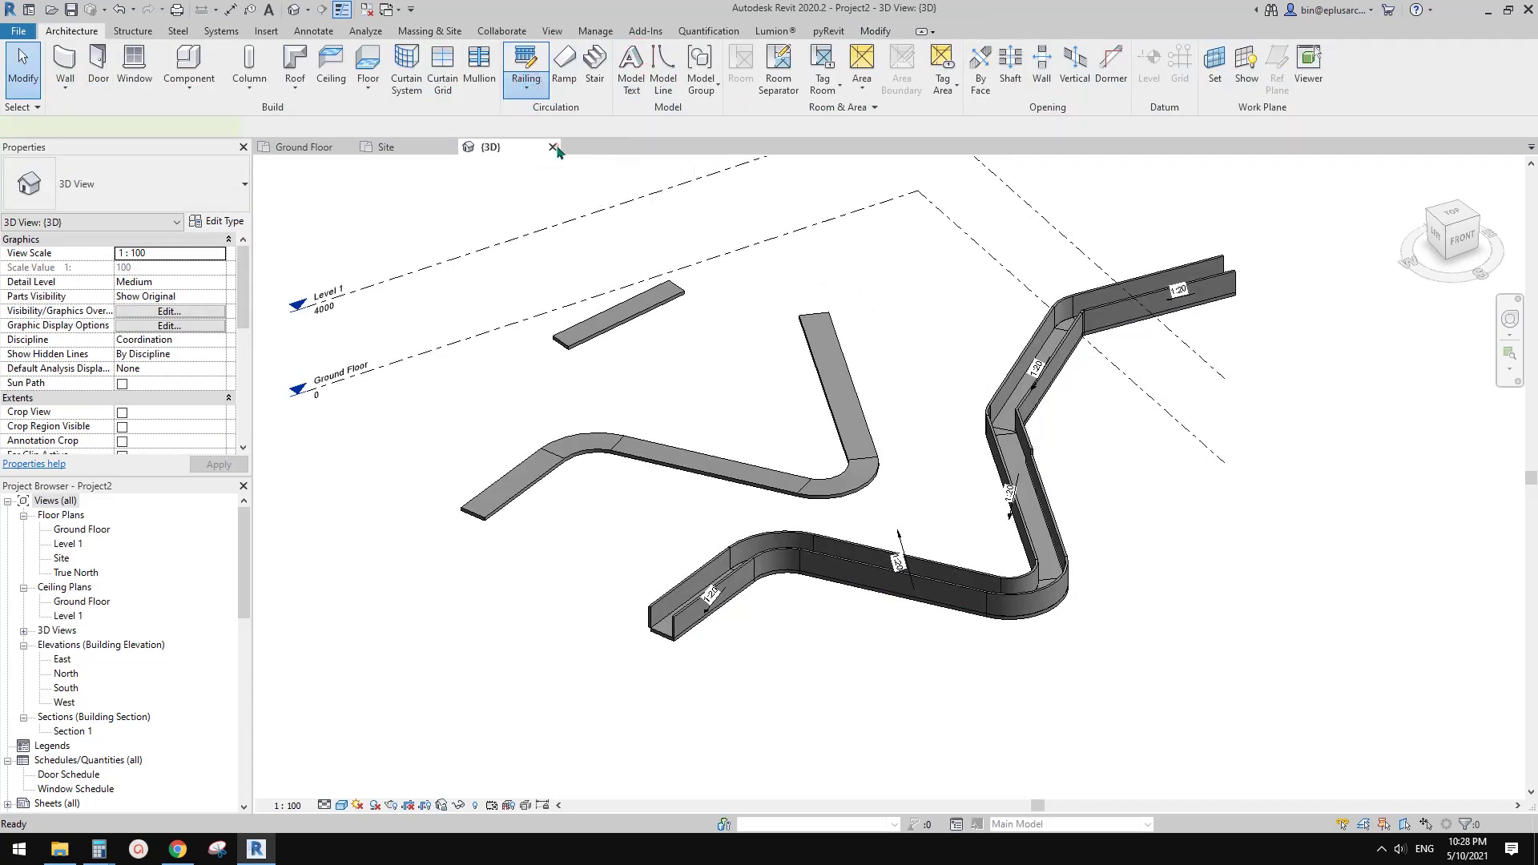
click(632, 322)
key(Escape)
Set Offset from Path to -100 for the straight ramp's railing on the side away from the winding floor.
scroll(602, 338, up, 4)
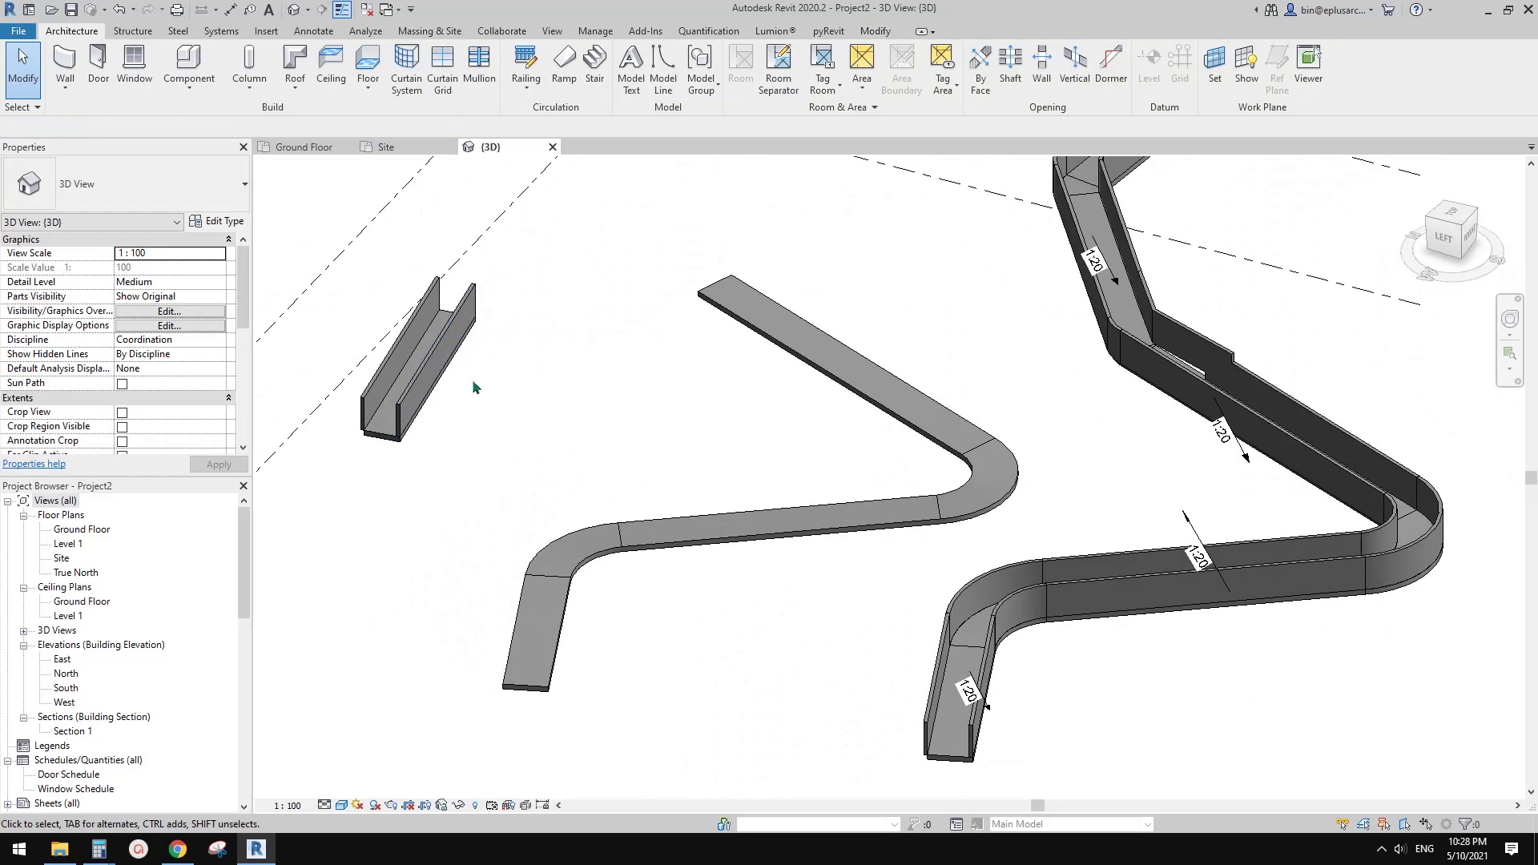
scroll(569, 341, up, 5)
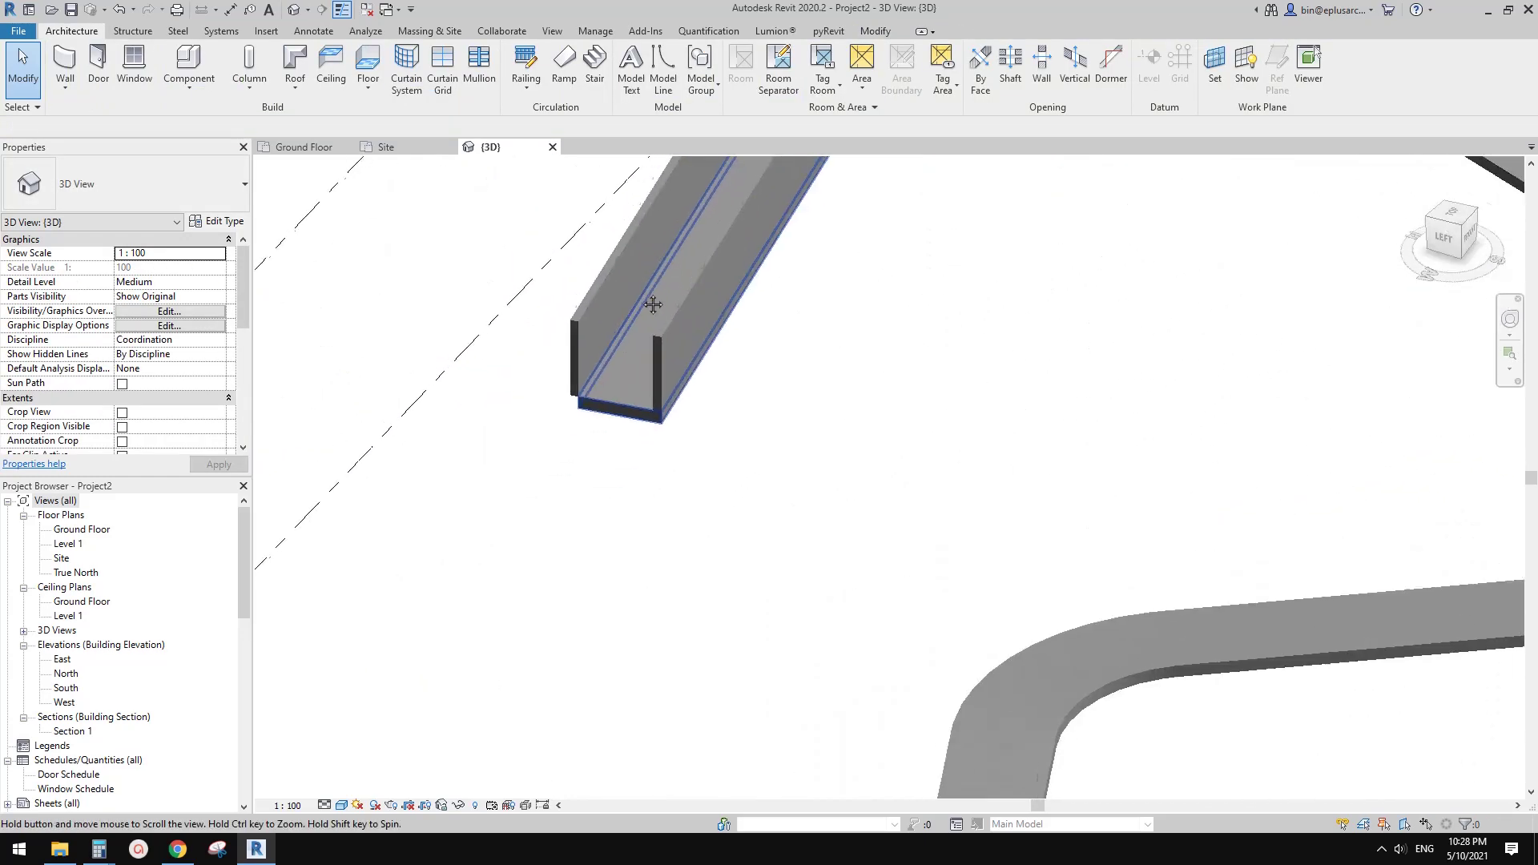
click(582, 356)
shift+middle_drag(582, 357, 629, 337)
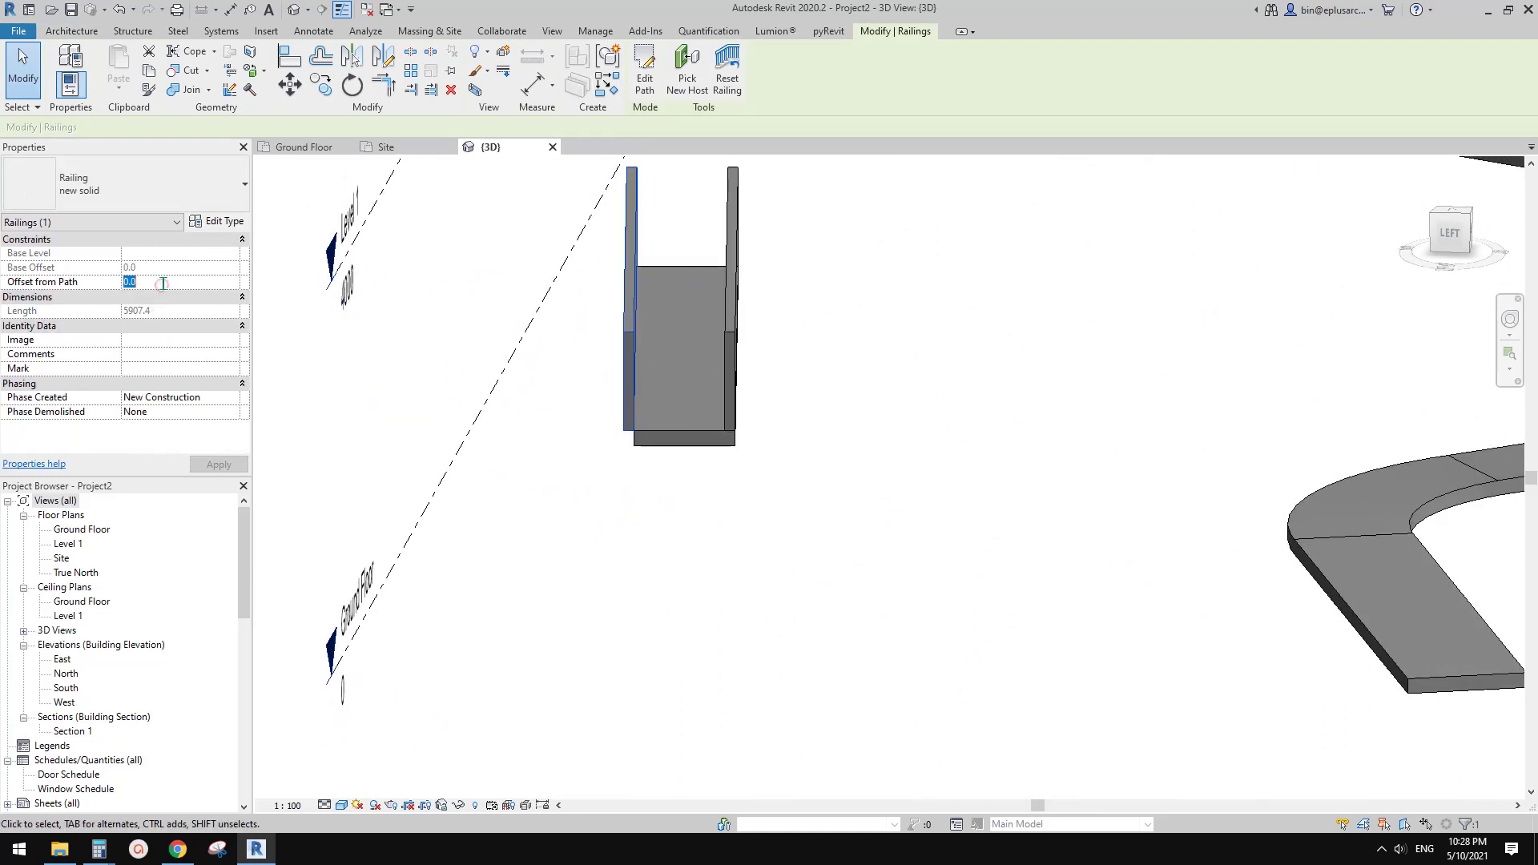
key(Return)
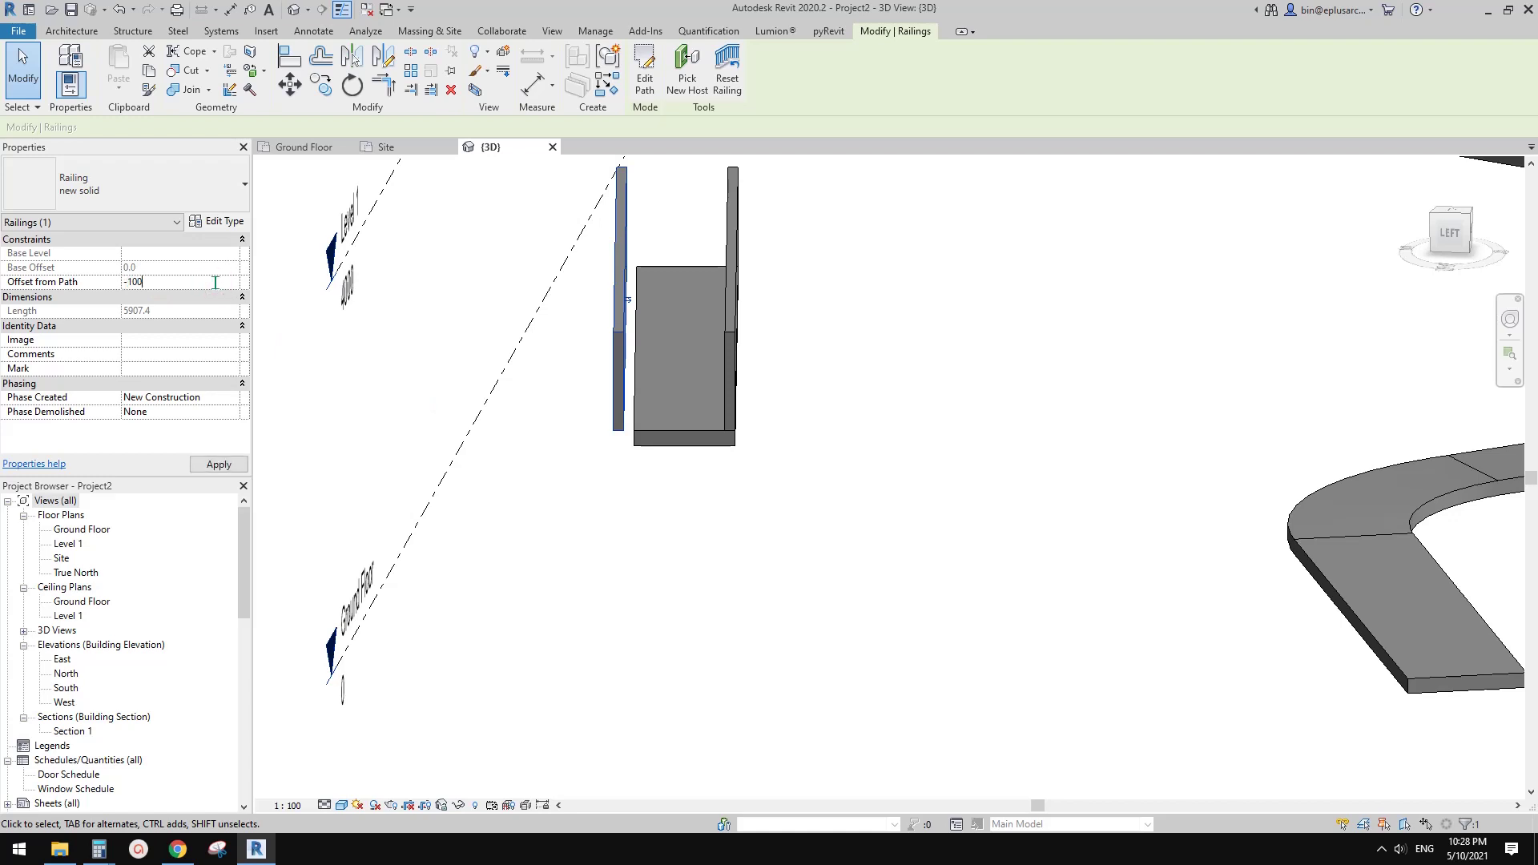
click(576, 479)
Create a straight stair run 1000 mm wide and about 2500 mm long in front of the straight ramp.
shift+middle_drag(575, 478, 680, 539)
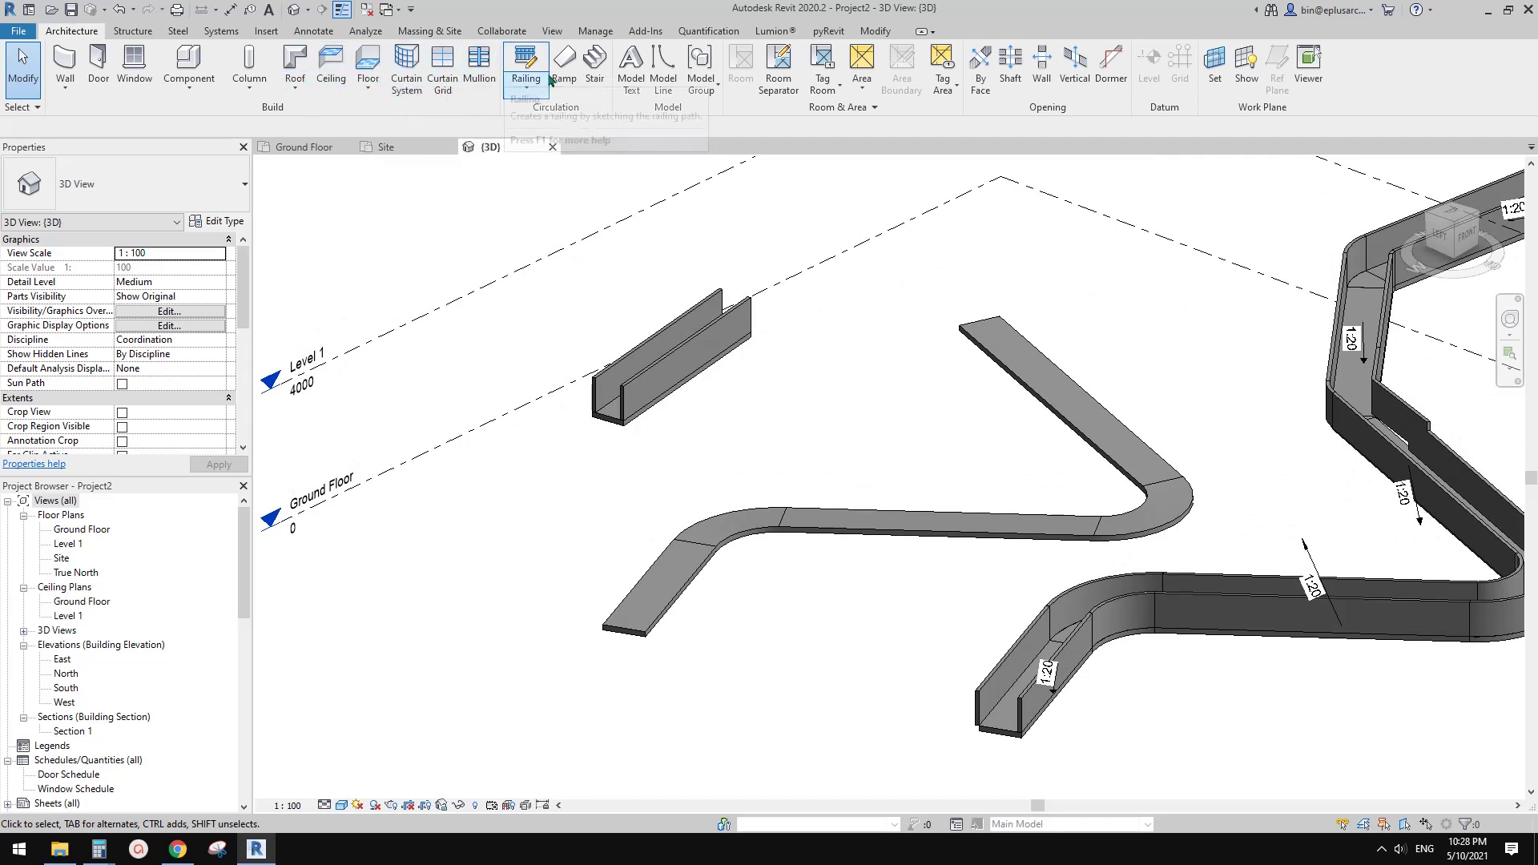
click(594, 64)
scroll(659, 470, down, 1)
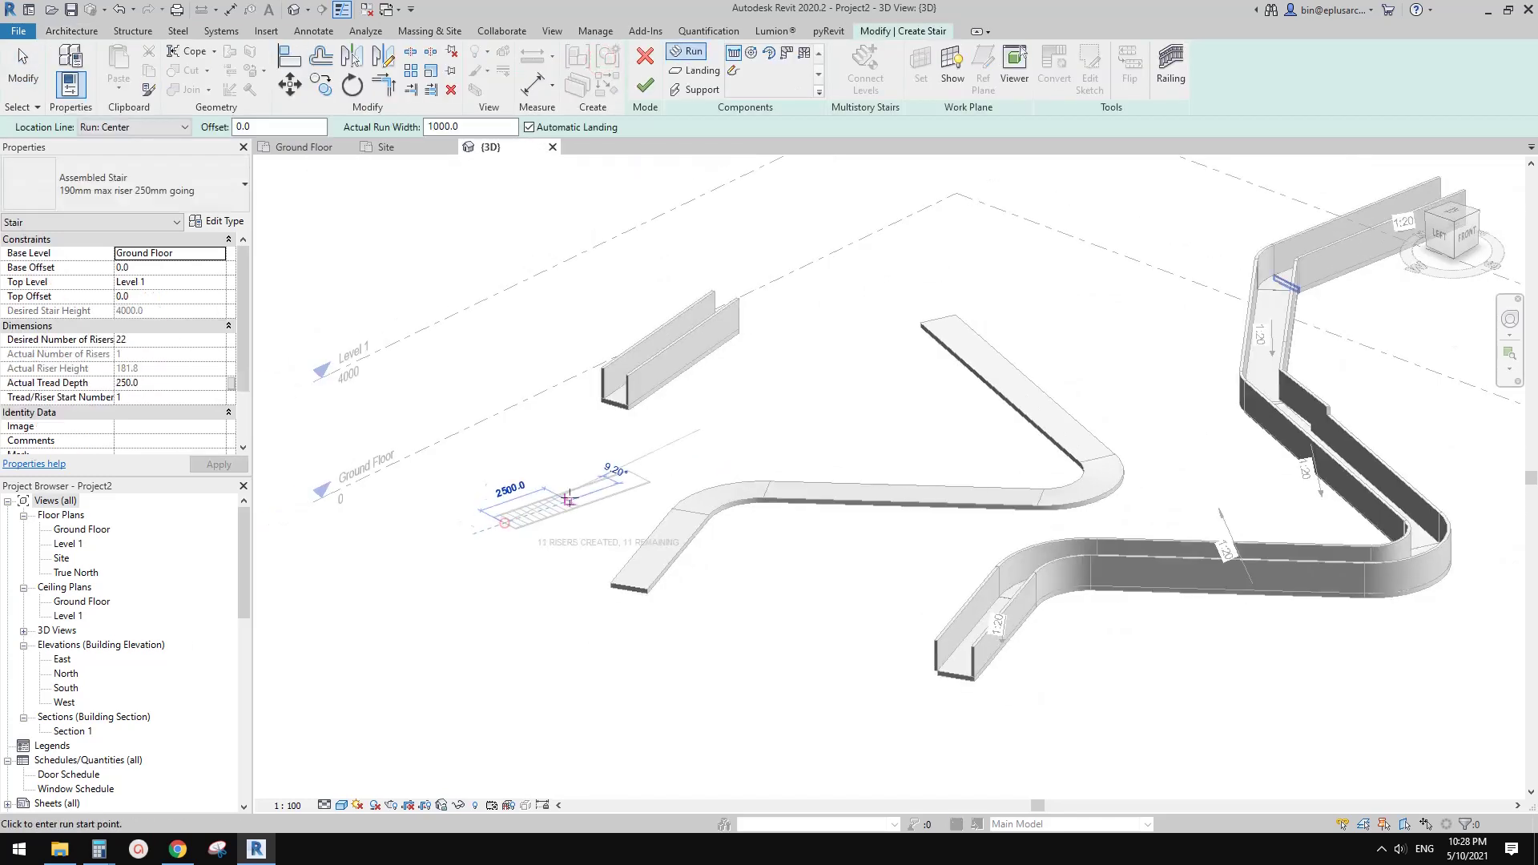
click(645, 85)
Delete both railings from the stair.
scroll(535, 448, up, 2)
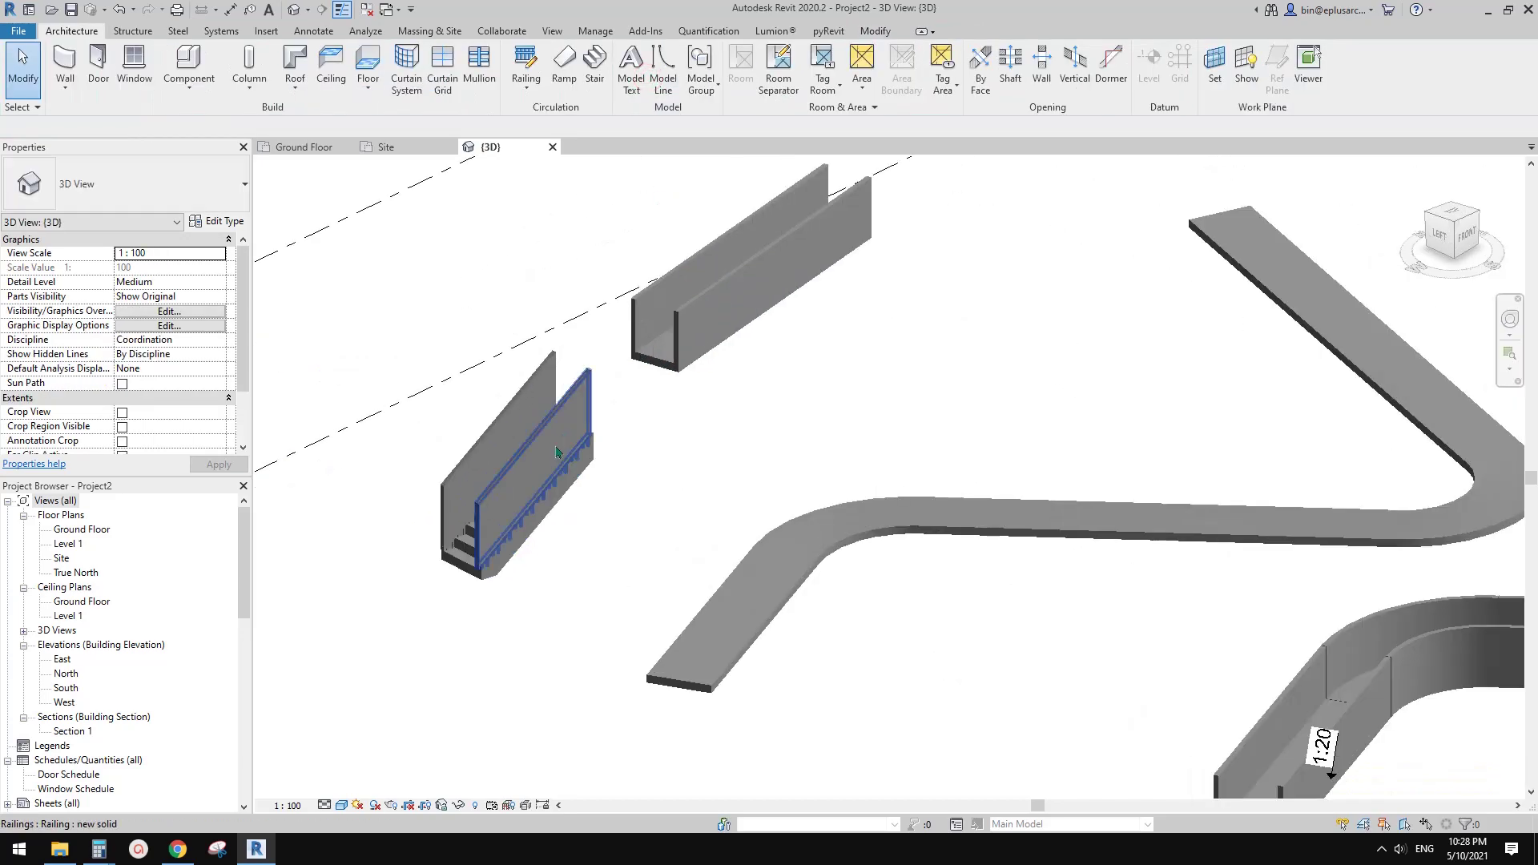
click(535, 435)
key(Delete)
Place new solid railings on both sides of the stair with Place on Stair/Ramp.
click(721, 303)
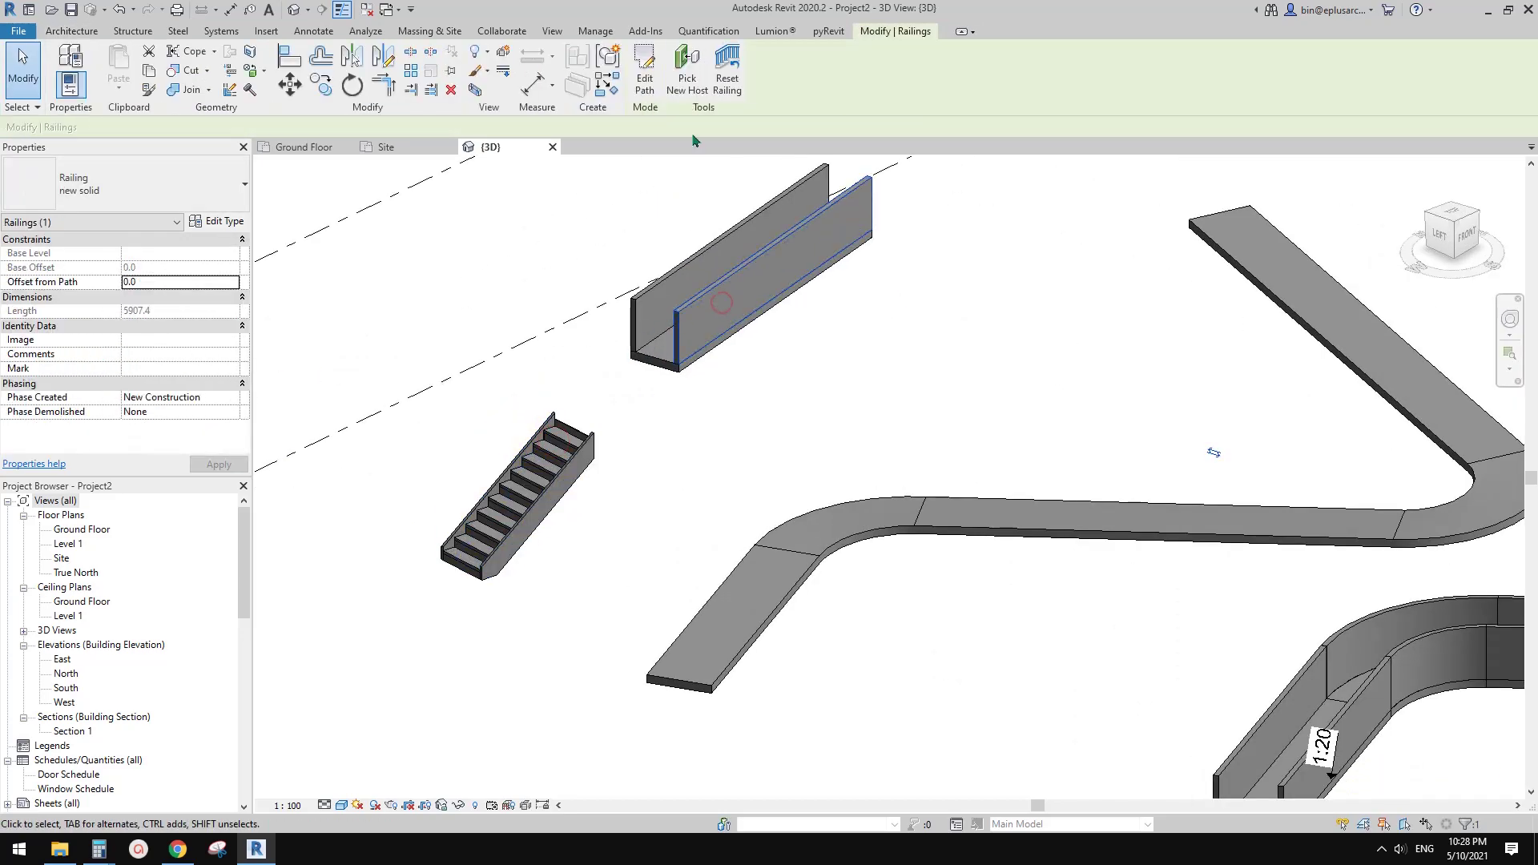
click(72, 30)
click(526, 83)
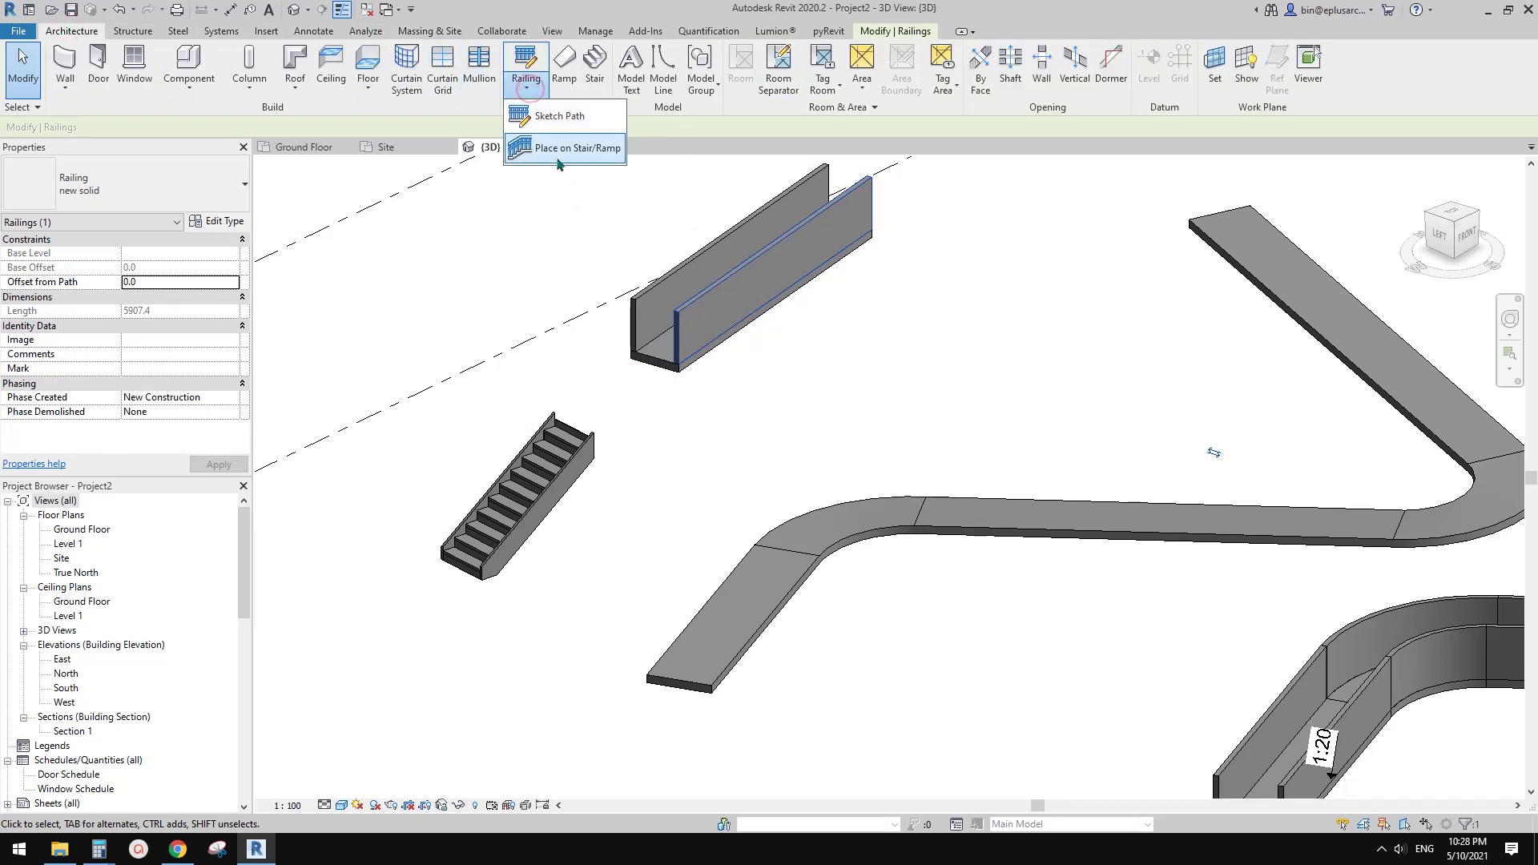
click(559, 161)
click(547, 507)
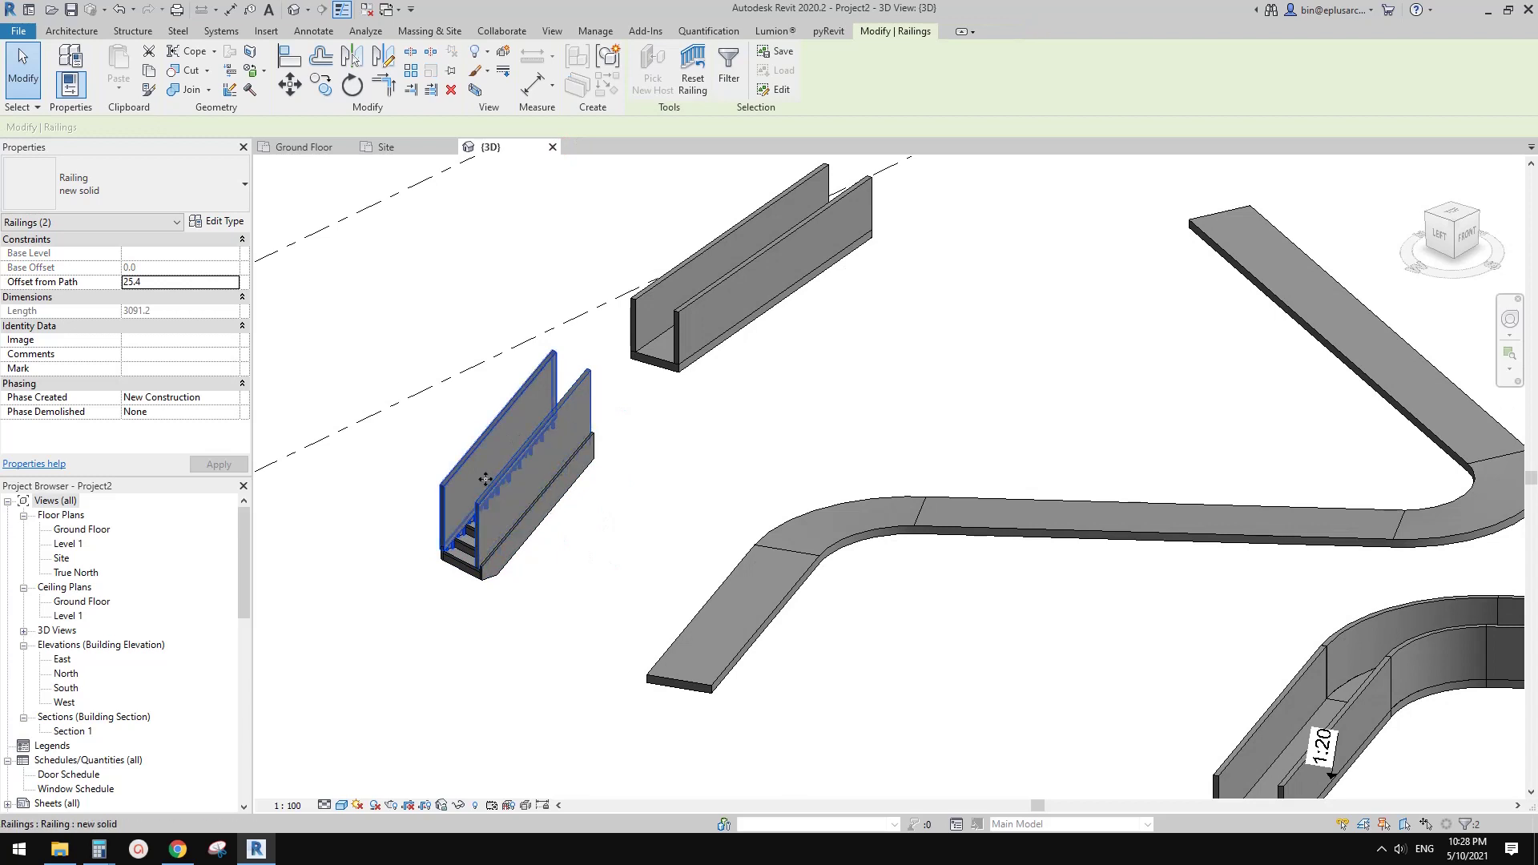
click(628, 503)
scroll(645, 508, down, 3)
middle_drag(663, 517, 597, 477)
click(679, 513)
scroll(692, 514, up, 2)
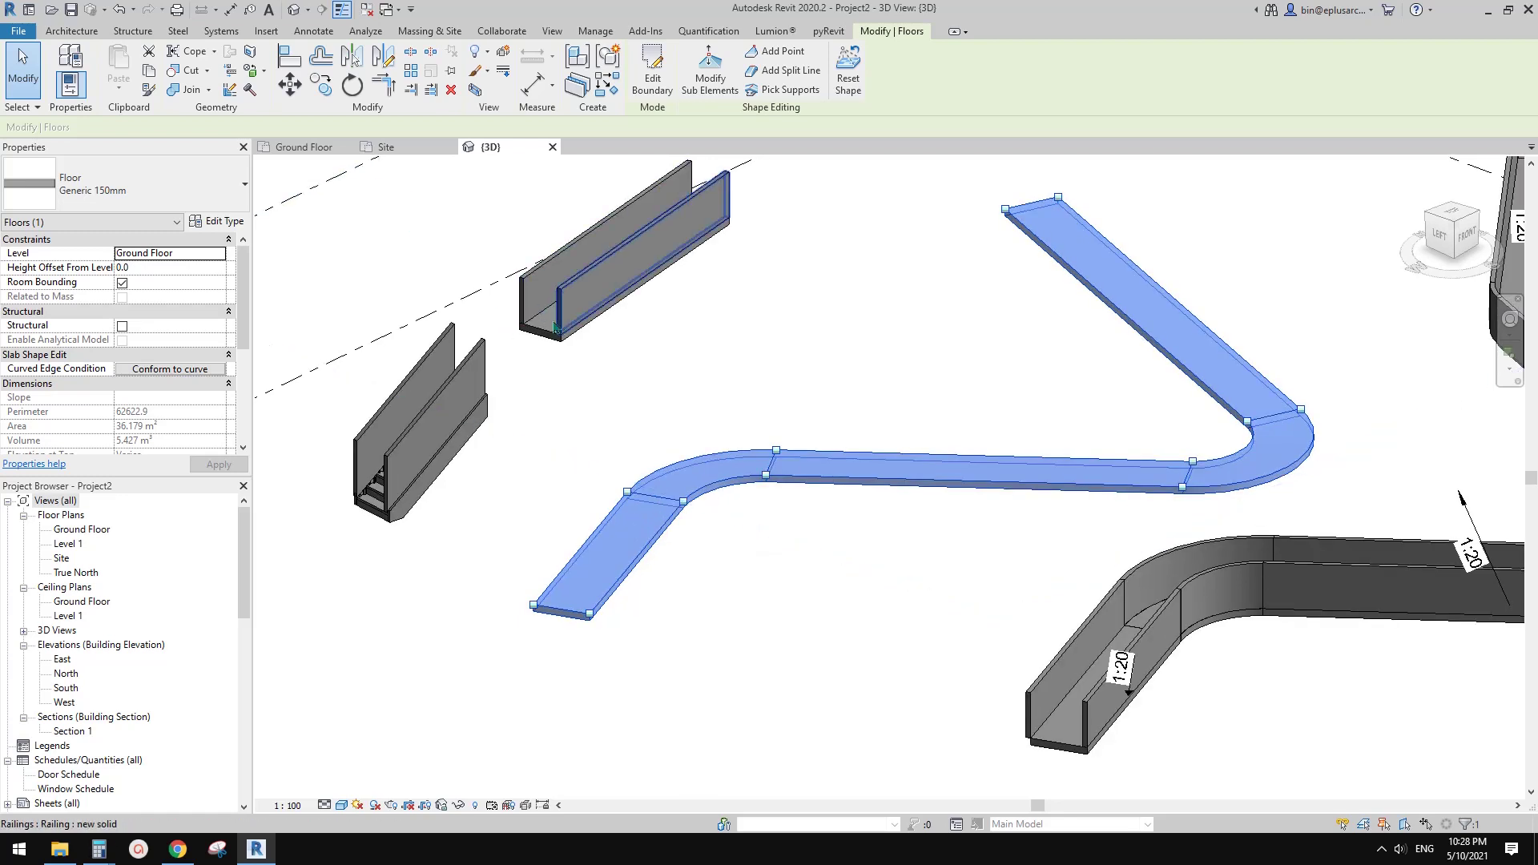
click(452, 428)
key(Escape)
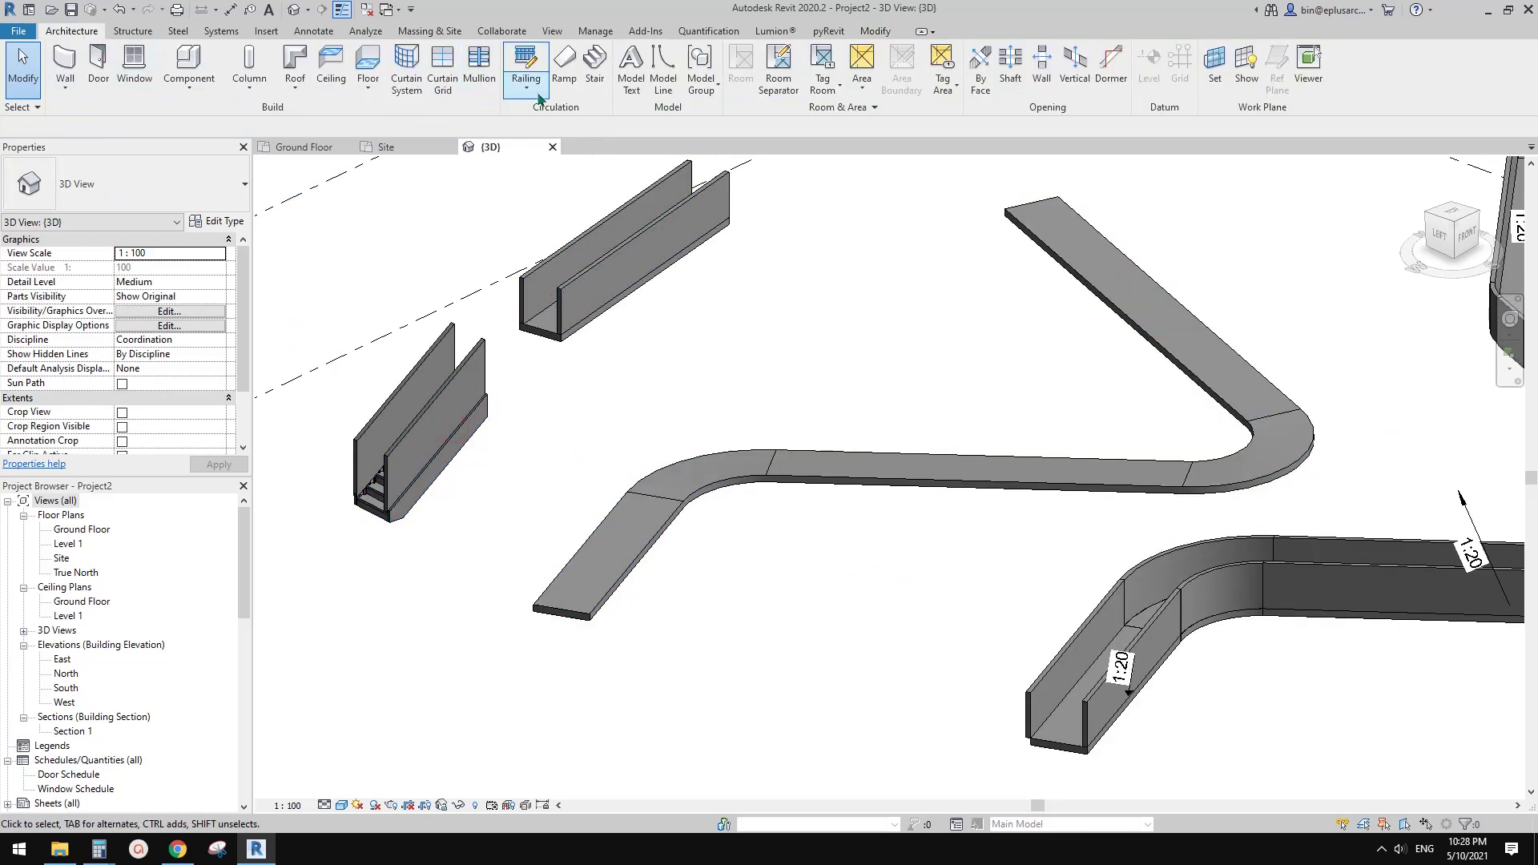
Create a new solid railing whose path follows the picked edges along the winding floor's front side.
click(526, 83)
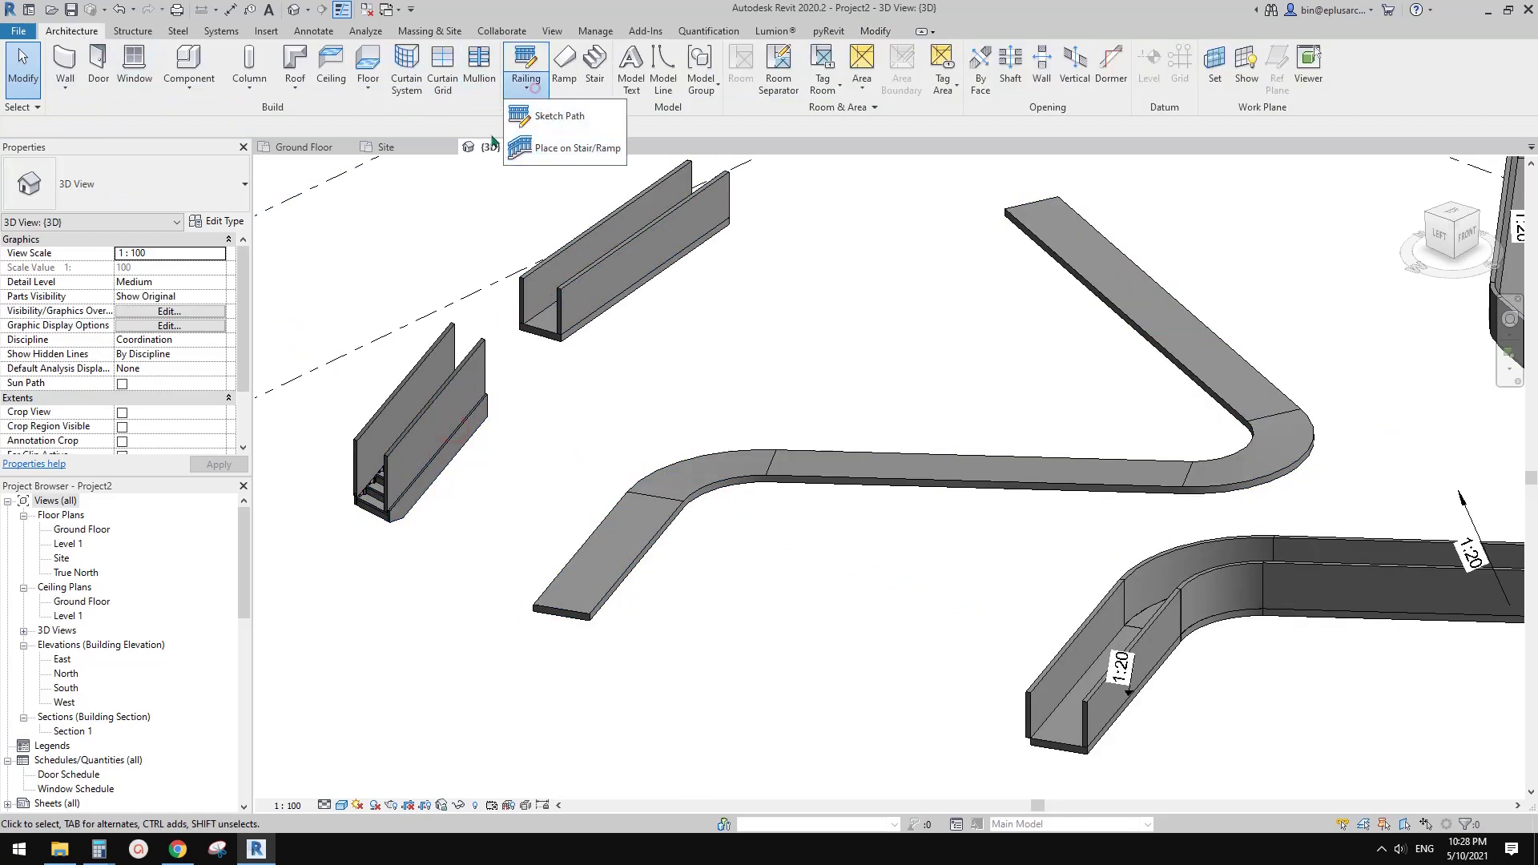
click(560, 119)
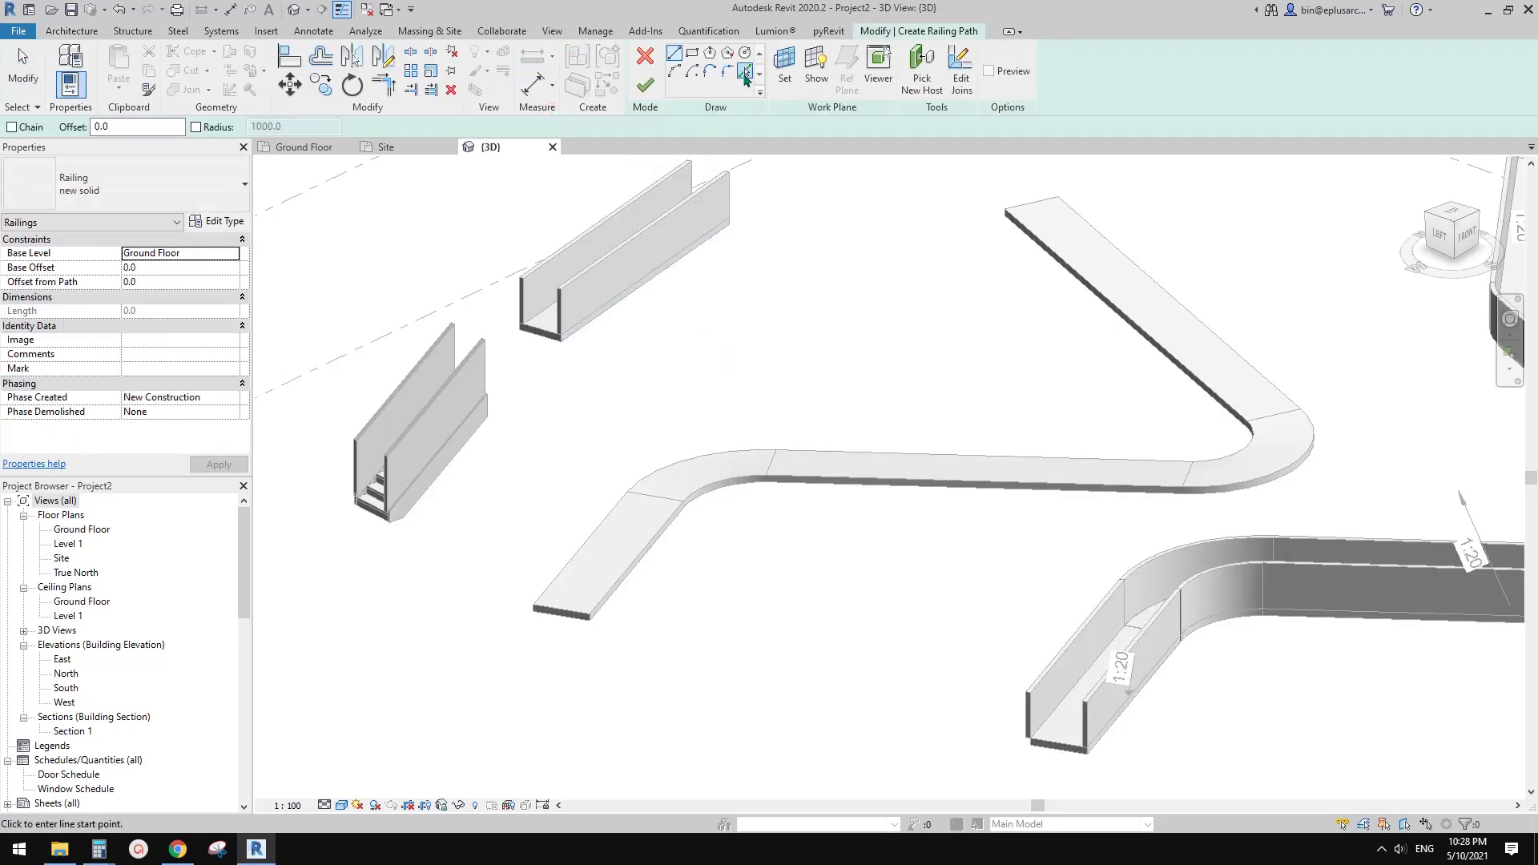
click(744, 73)
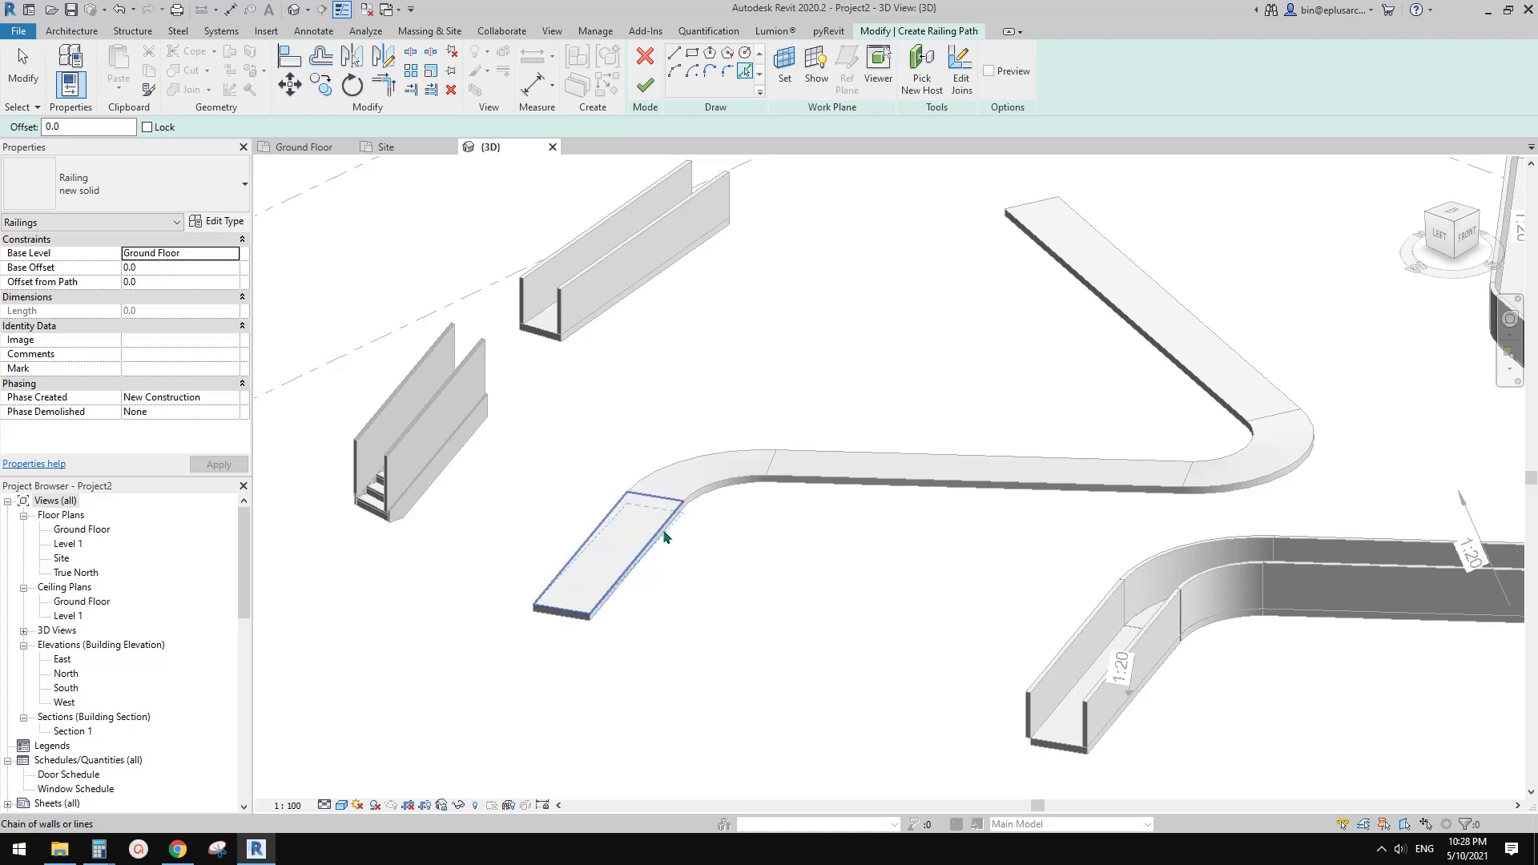
middle_drag(841, 424, 788, 408)
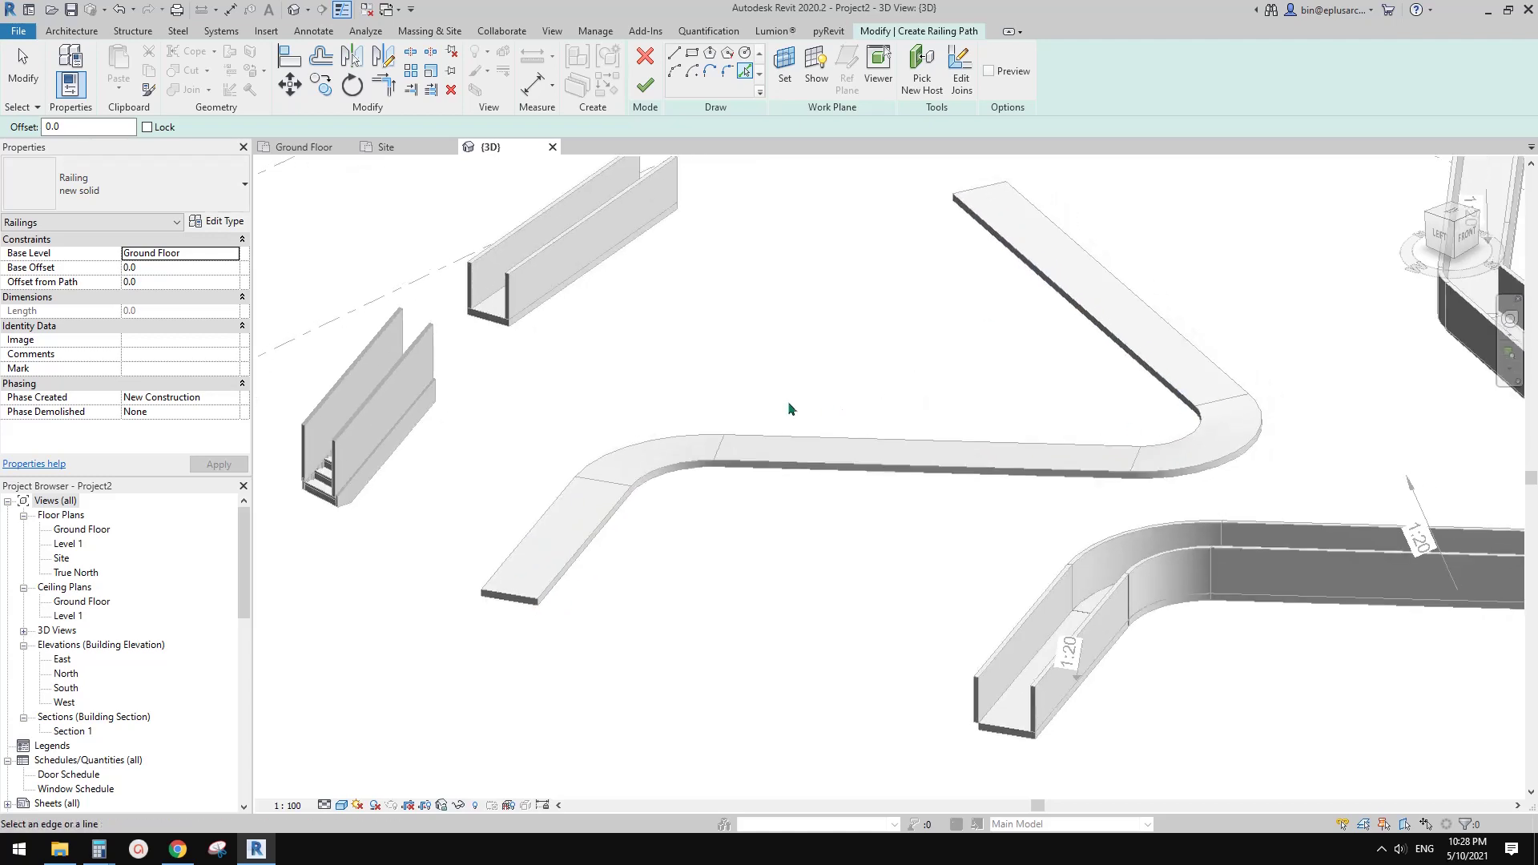
click(665, 479)
click(809, 466)
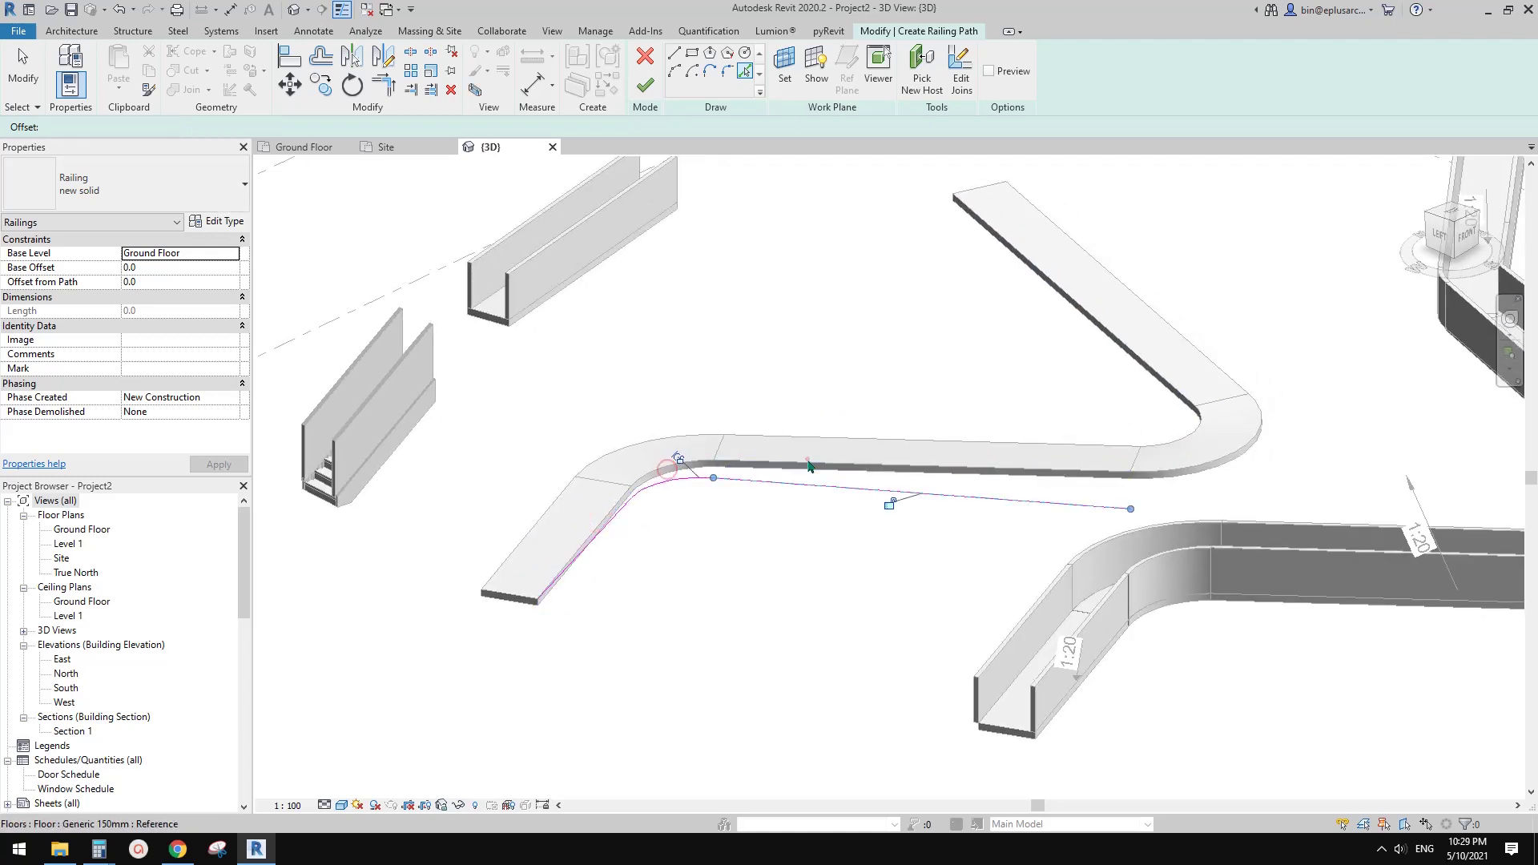
click(1255, 432)
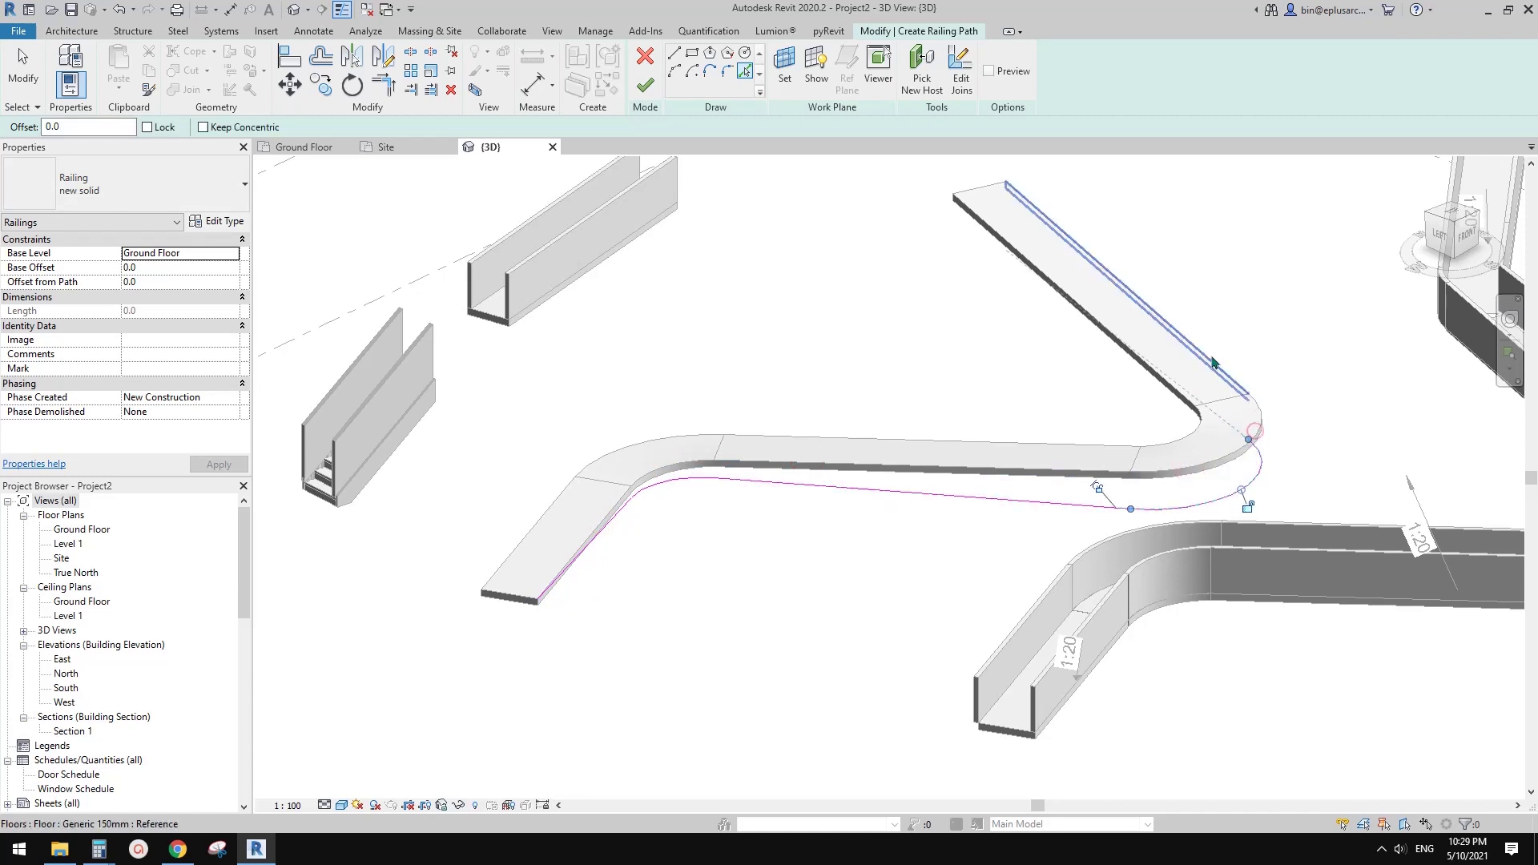
click(1212, 358)
scroll(1104, 428, down, 1)
mouse_move(1106, 371)
shift+middle_down()
mouse_move(1081, 328)
mouse_move(1067, 462)
shift+middle_up()
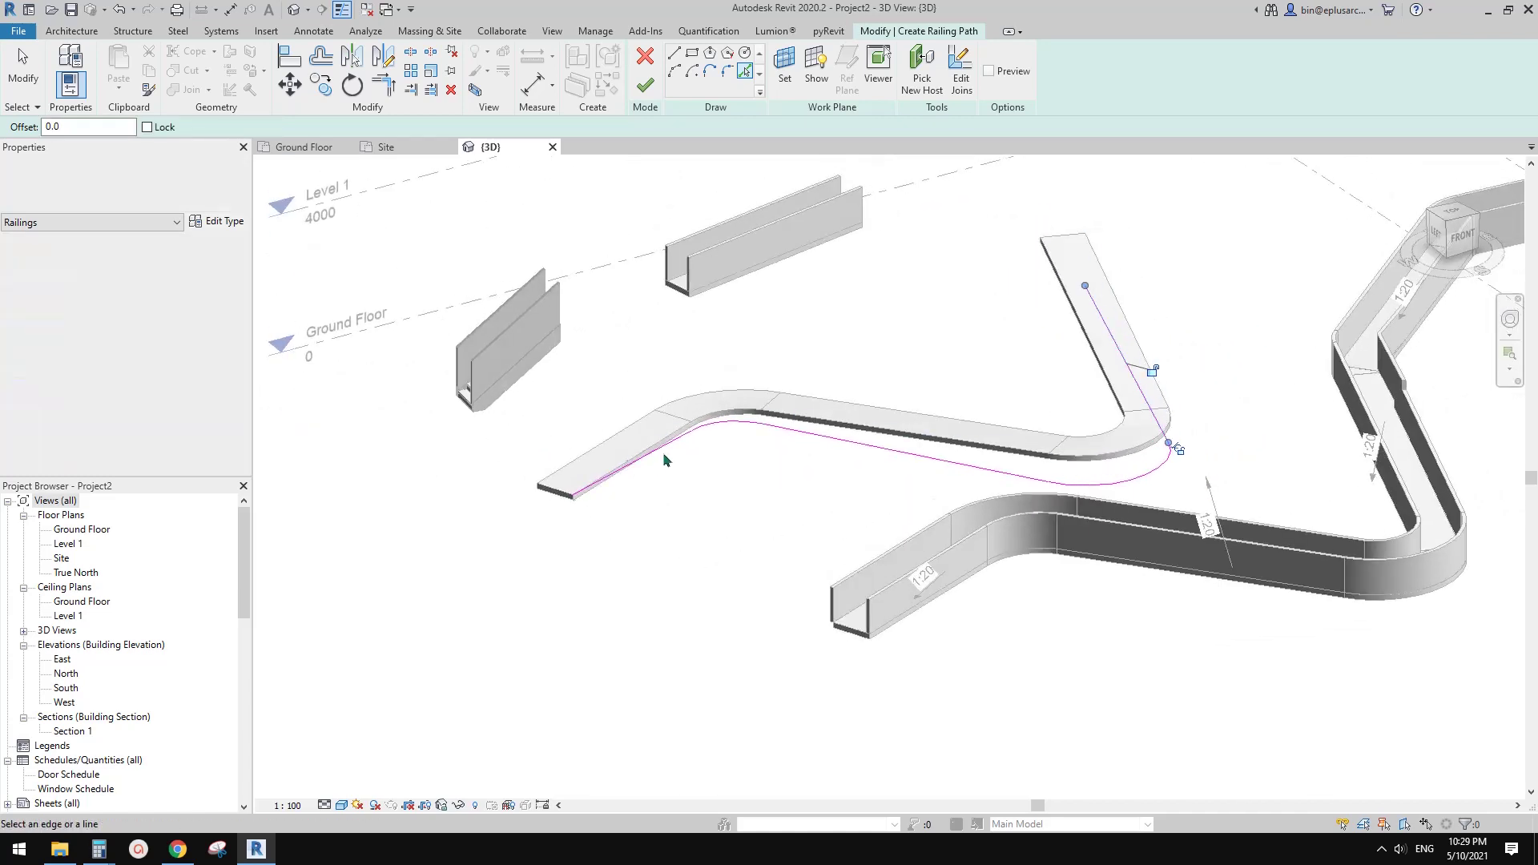
click(643, 94)
Assign the winding floor as the front railing's host.
shift+middle_drag(948, 351, 934, 158)
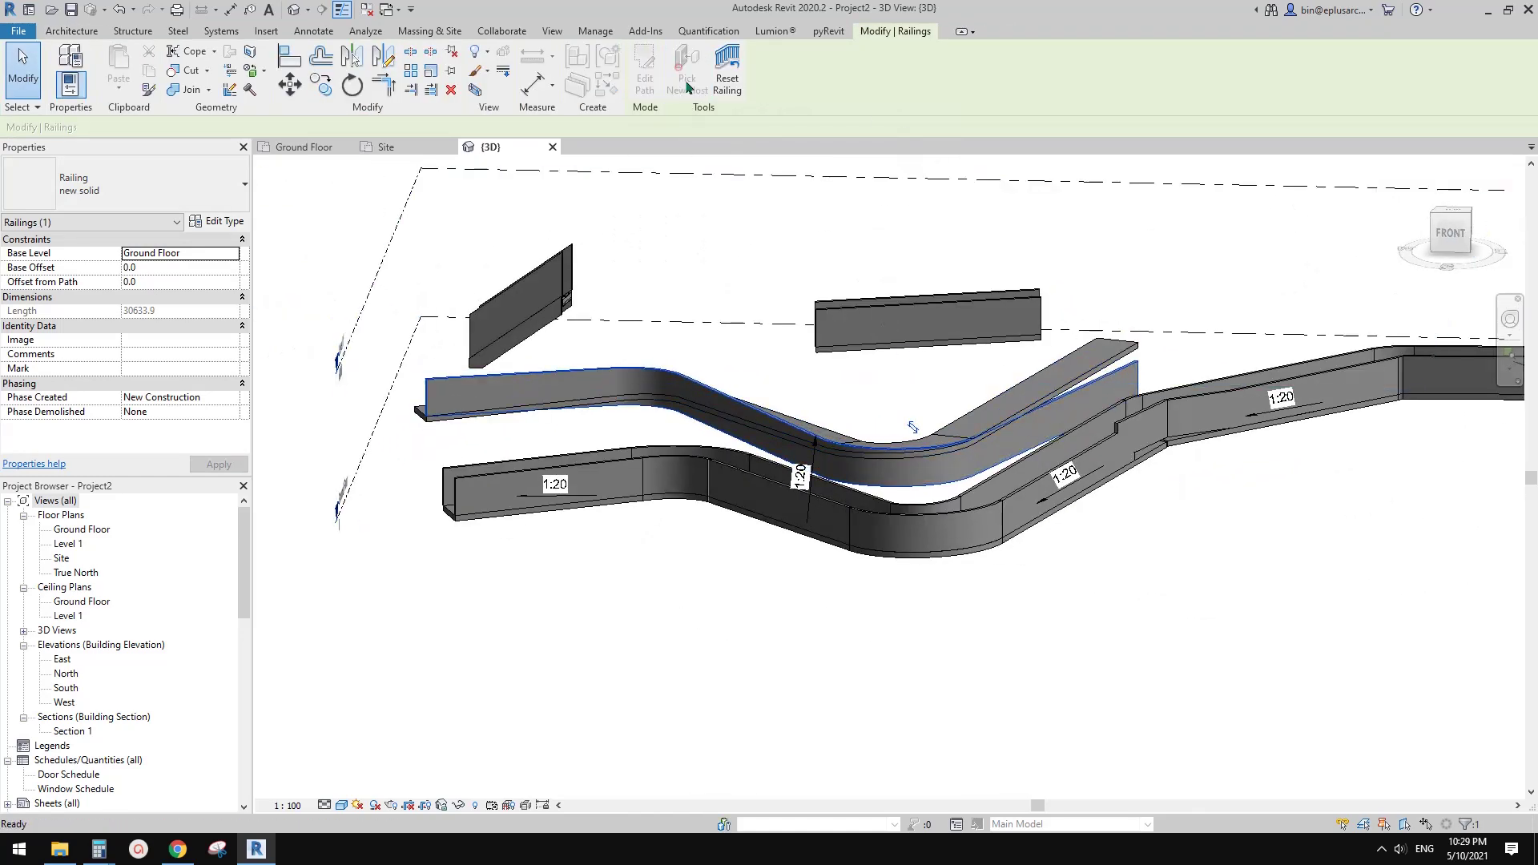
click(1060, 365)
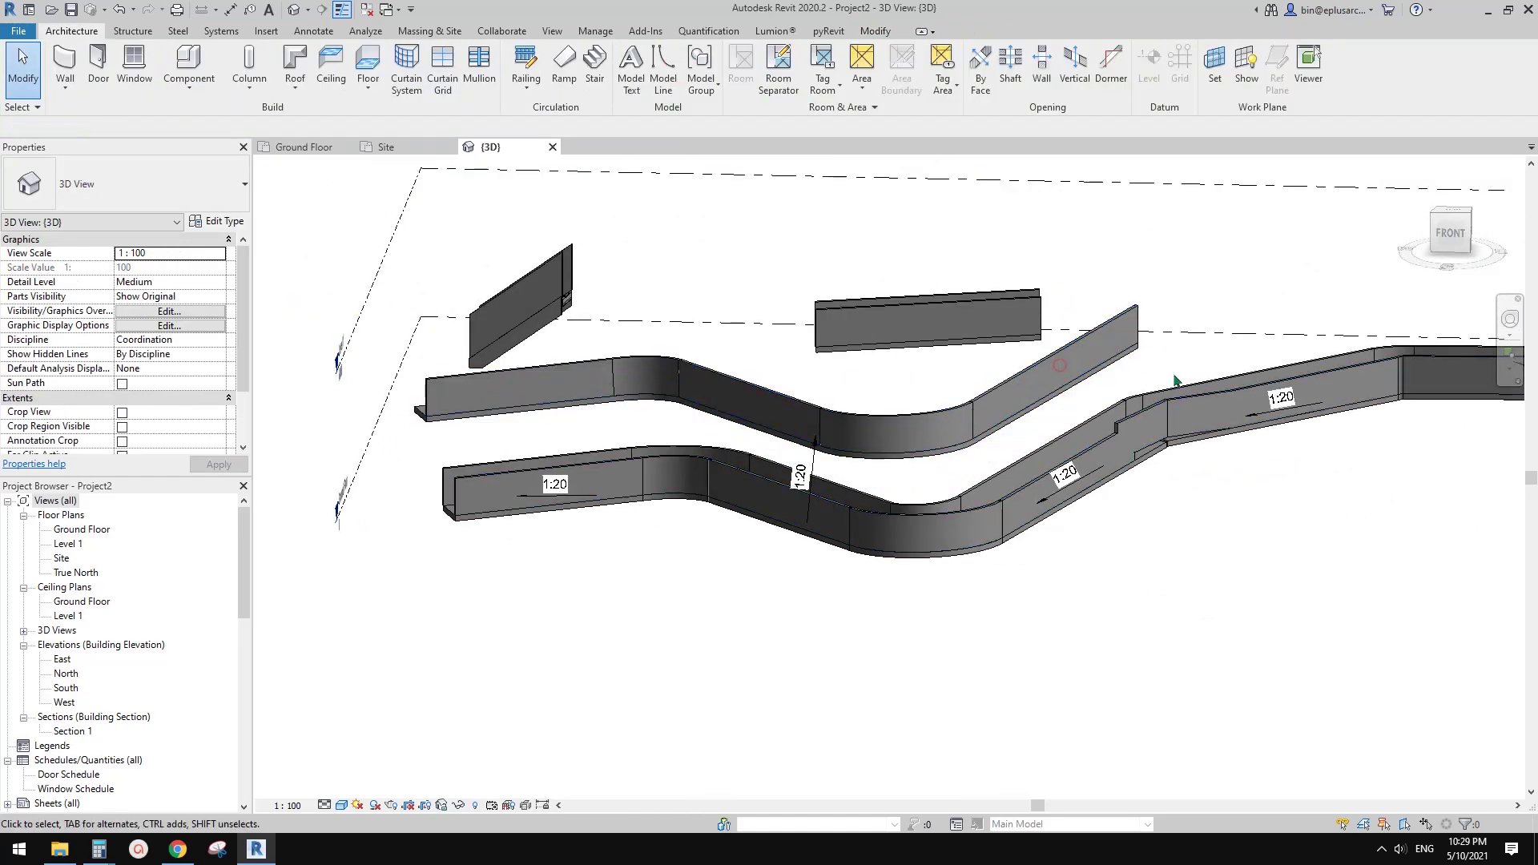
click(1191, 414)
Create a similar new solid railing whose path follows the picked edges along the winding floor's opposite side.
shift+middle_drag(1191, 414, 1007, 361)
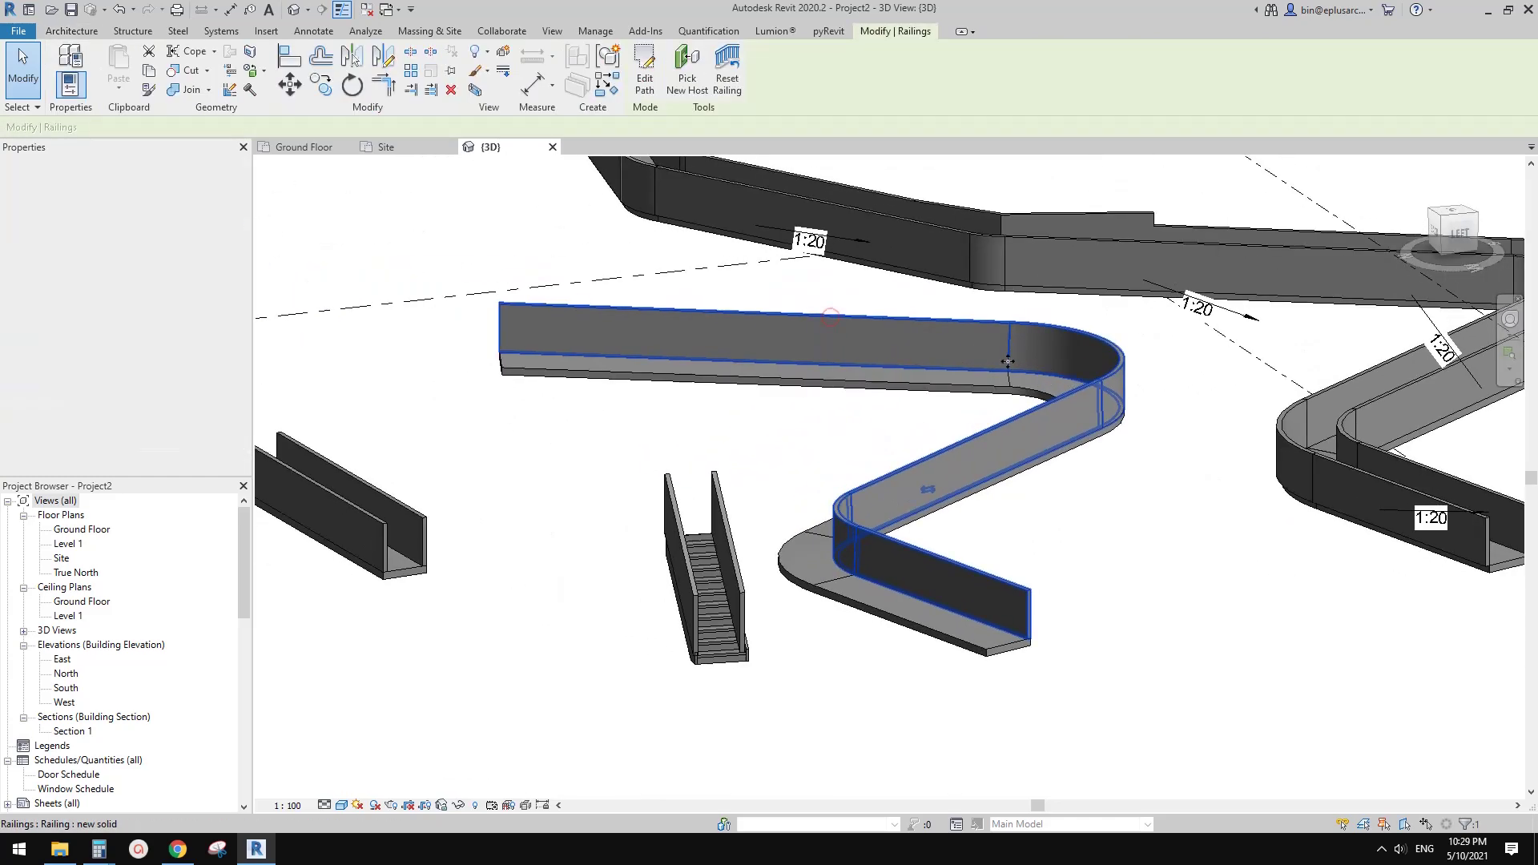
key(c)
key(s)
click(745, 71)
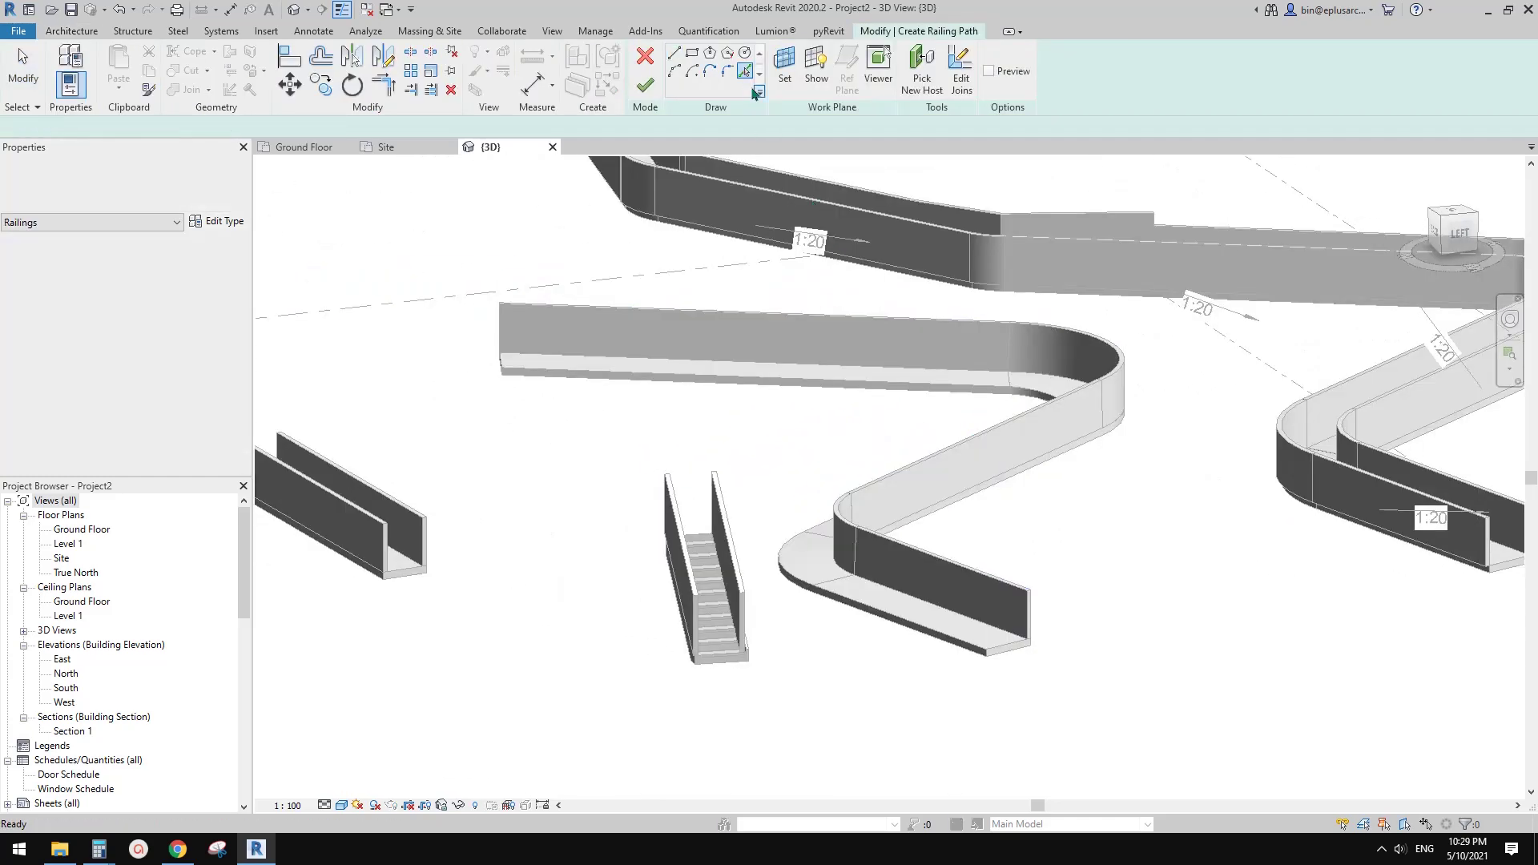
shift+middle_drag(855, 473, 964, 614)
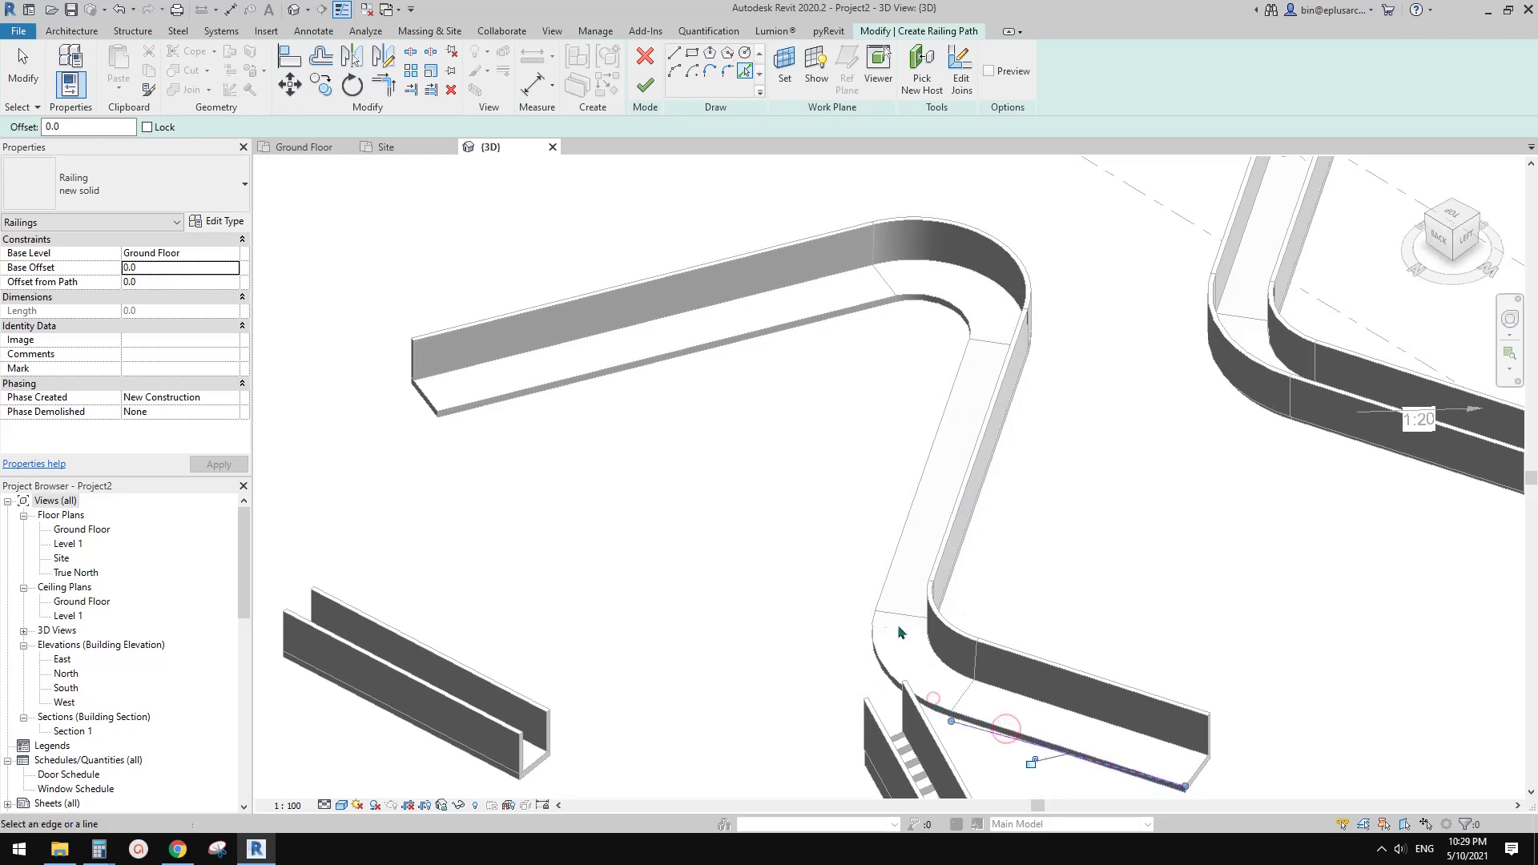
click(877, 639)
click(885, 586)
click(950, 307)
click(870, 306)
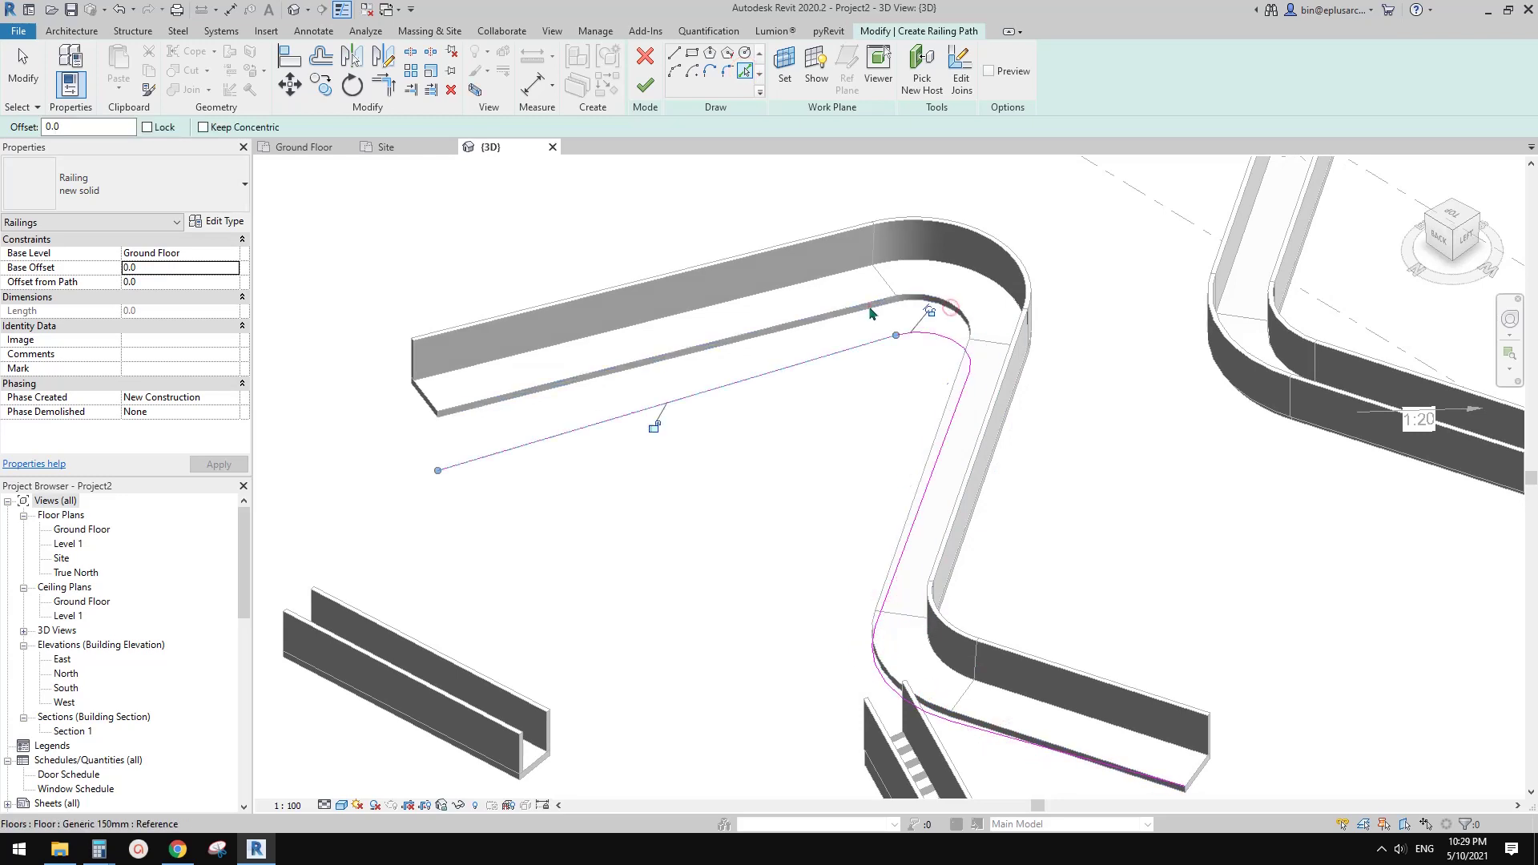
click(645, 84)
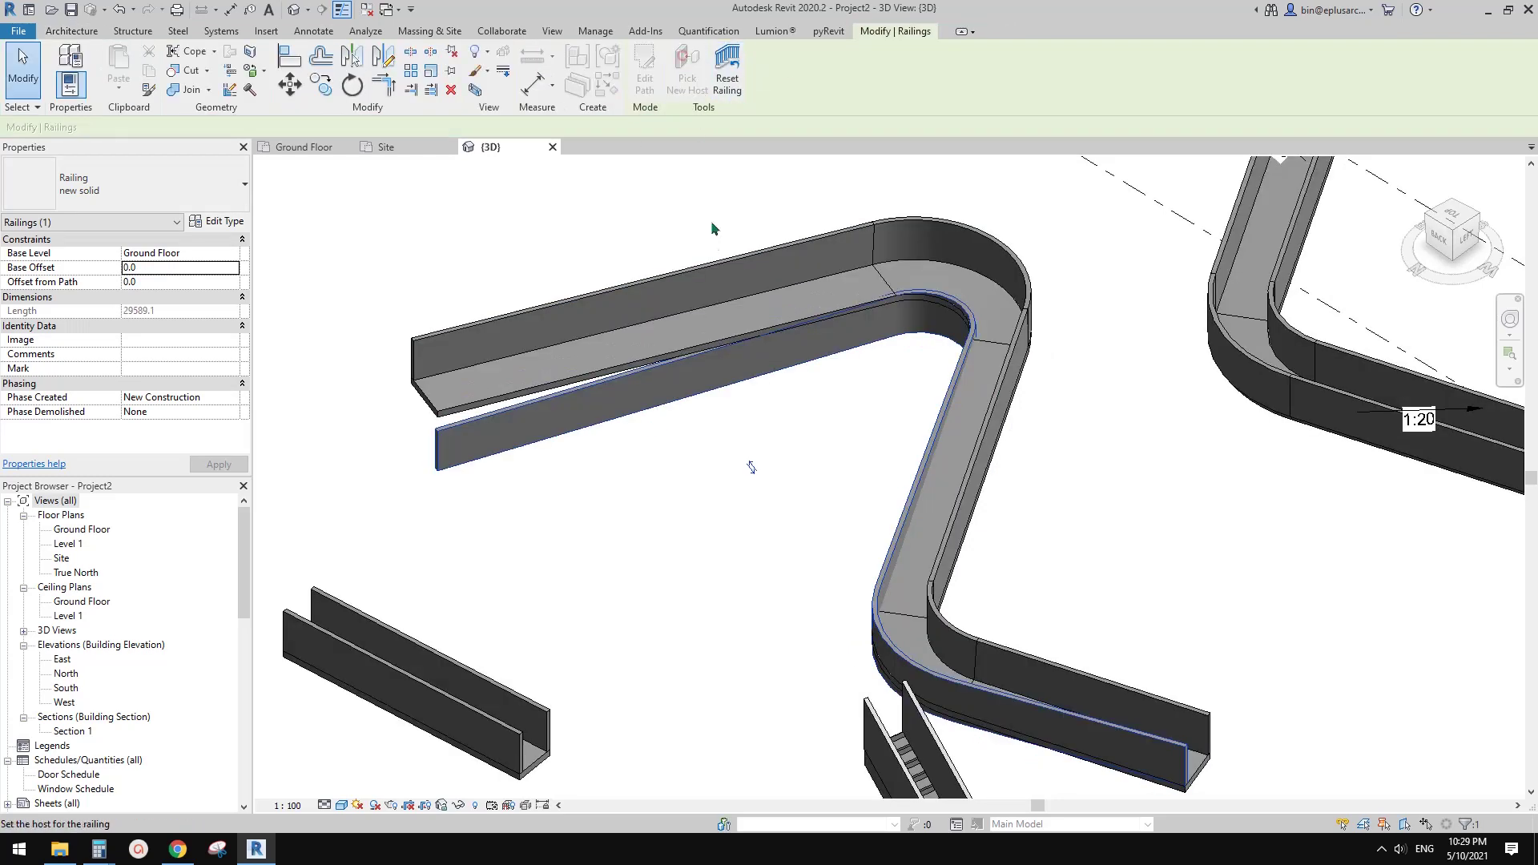
Assign the winding floor as the host of the opposite railing.
click(562, 373)
click(729, 482)
scroll(730, 480, down, 2)
shift+middle_drag(1185, 537, 814, 564)
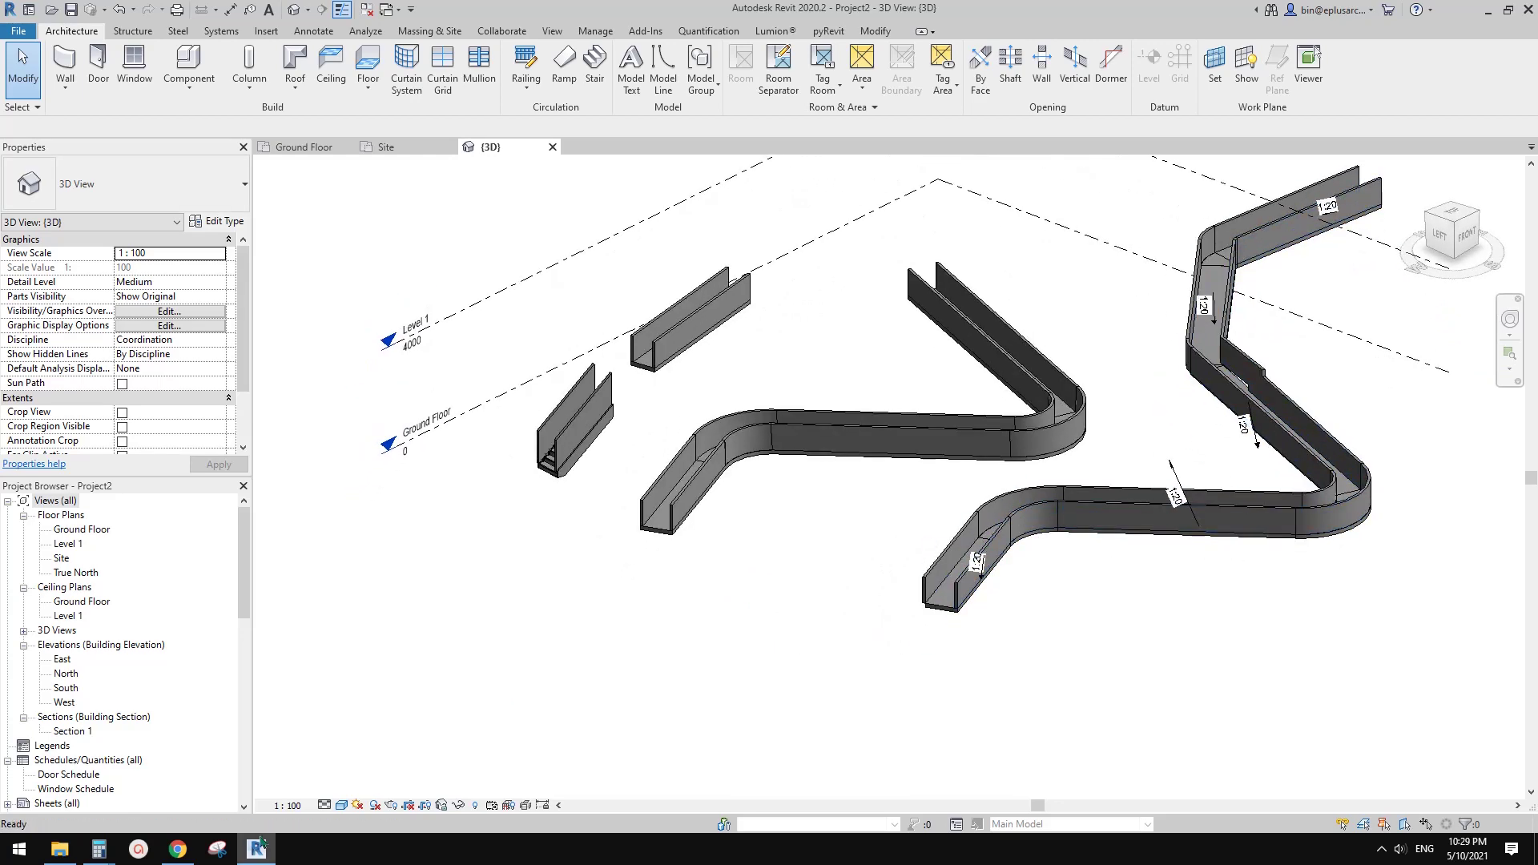
Examine the ramp's plan and section drawings in the ArchDaily gallery in Chrome, and return to the 3D model in Revit.
click(177, 849)
click(1212, 490)
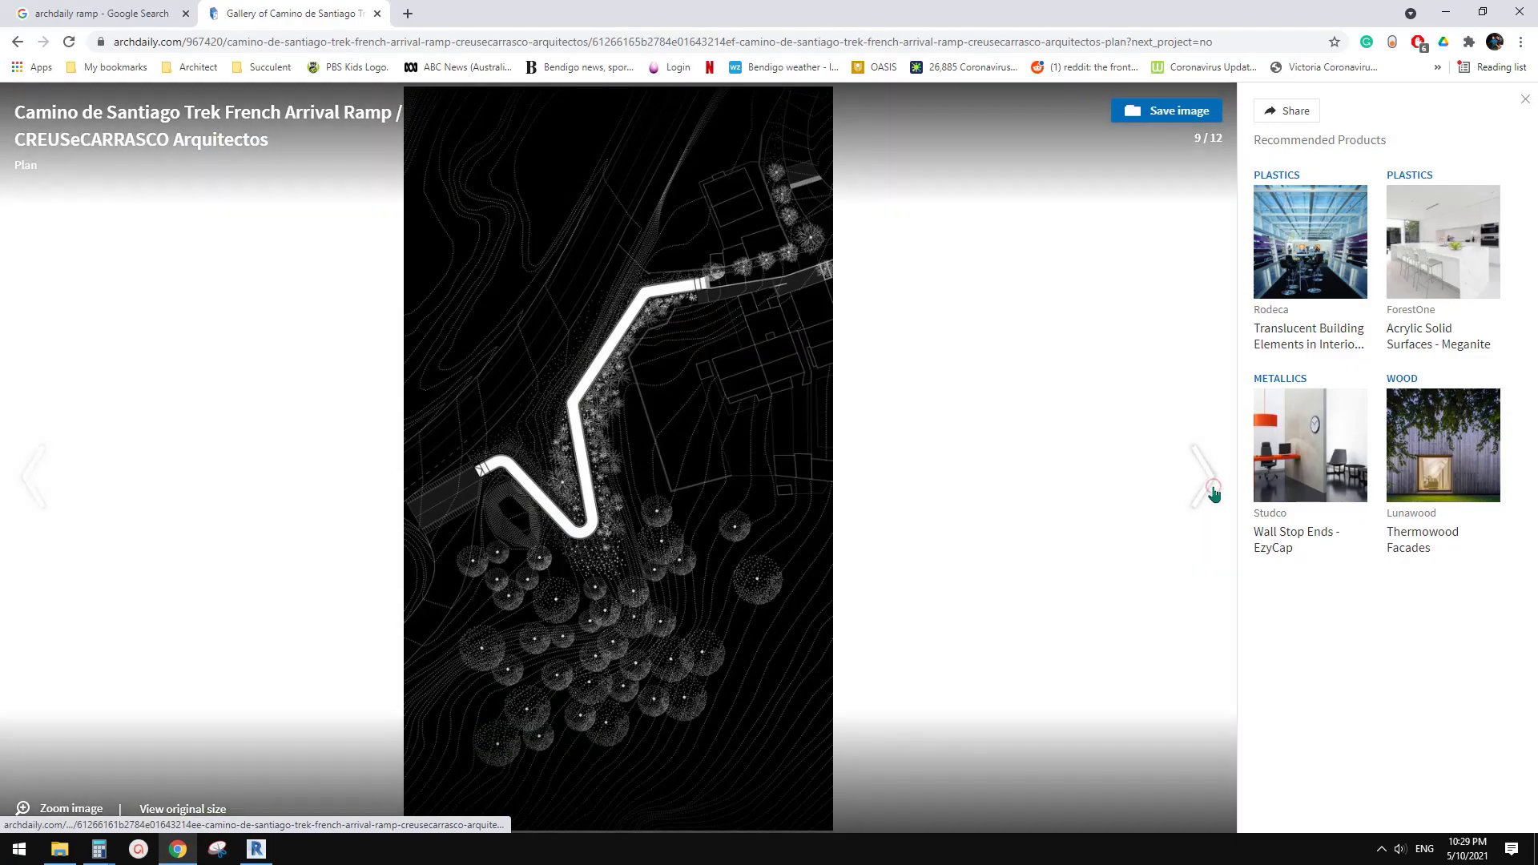
click(1205, 484)
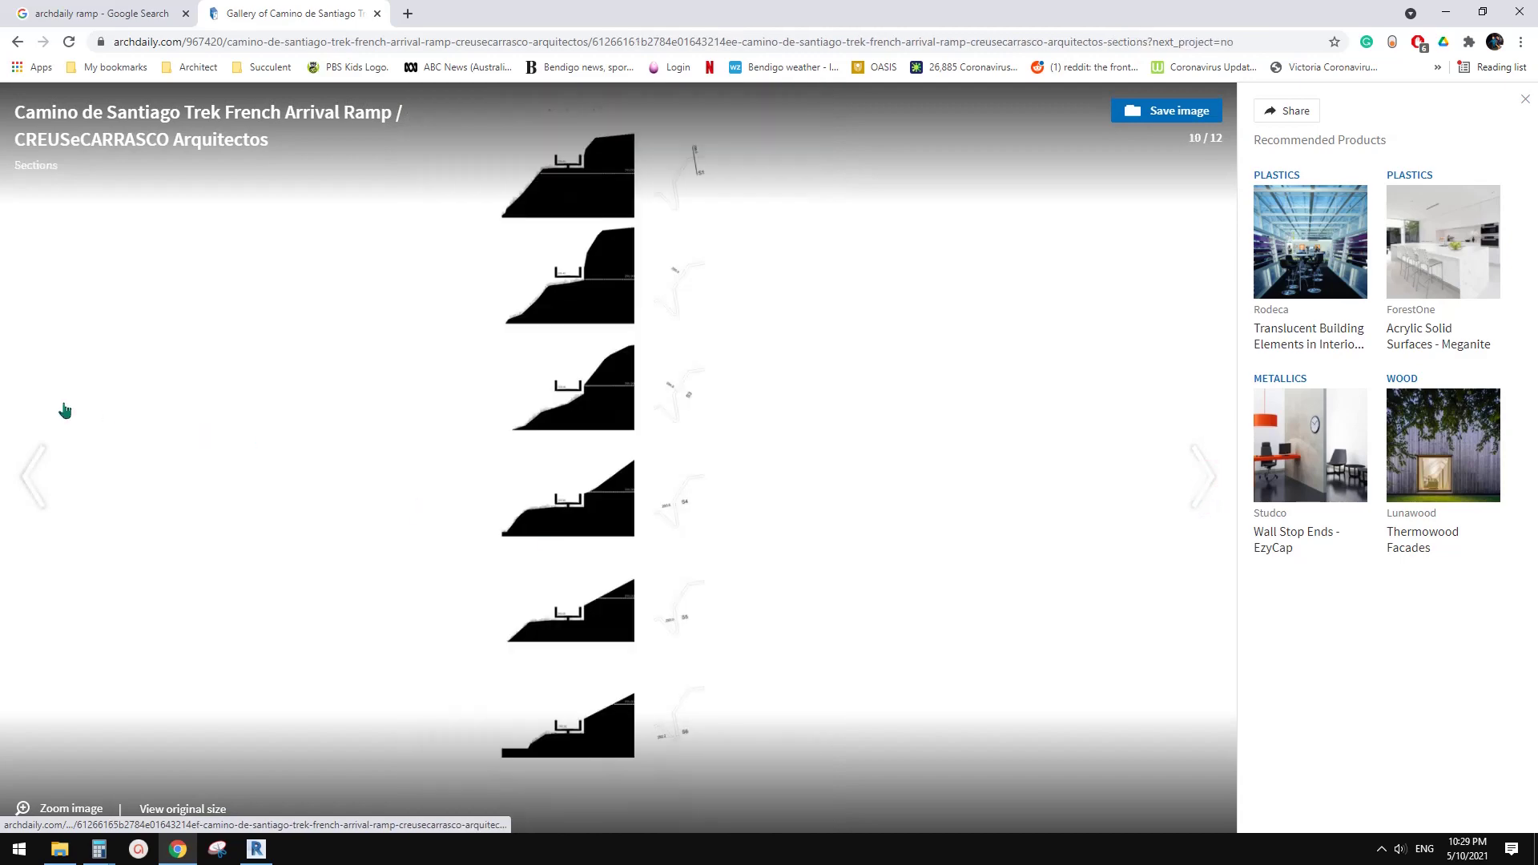
click(37, 472)
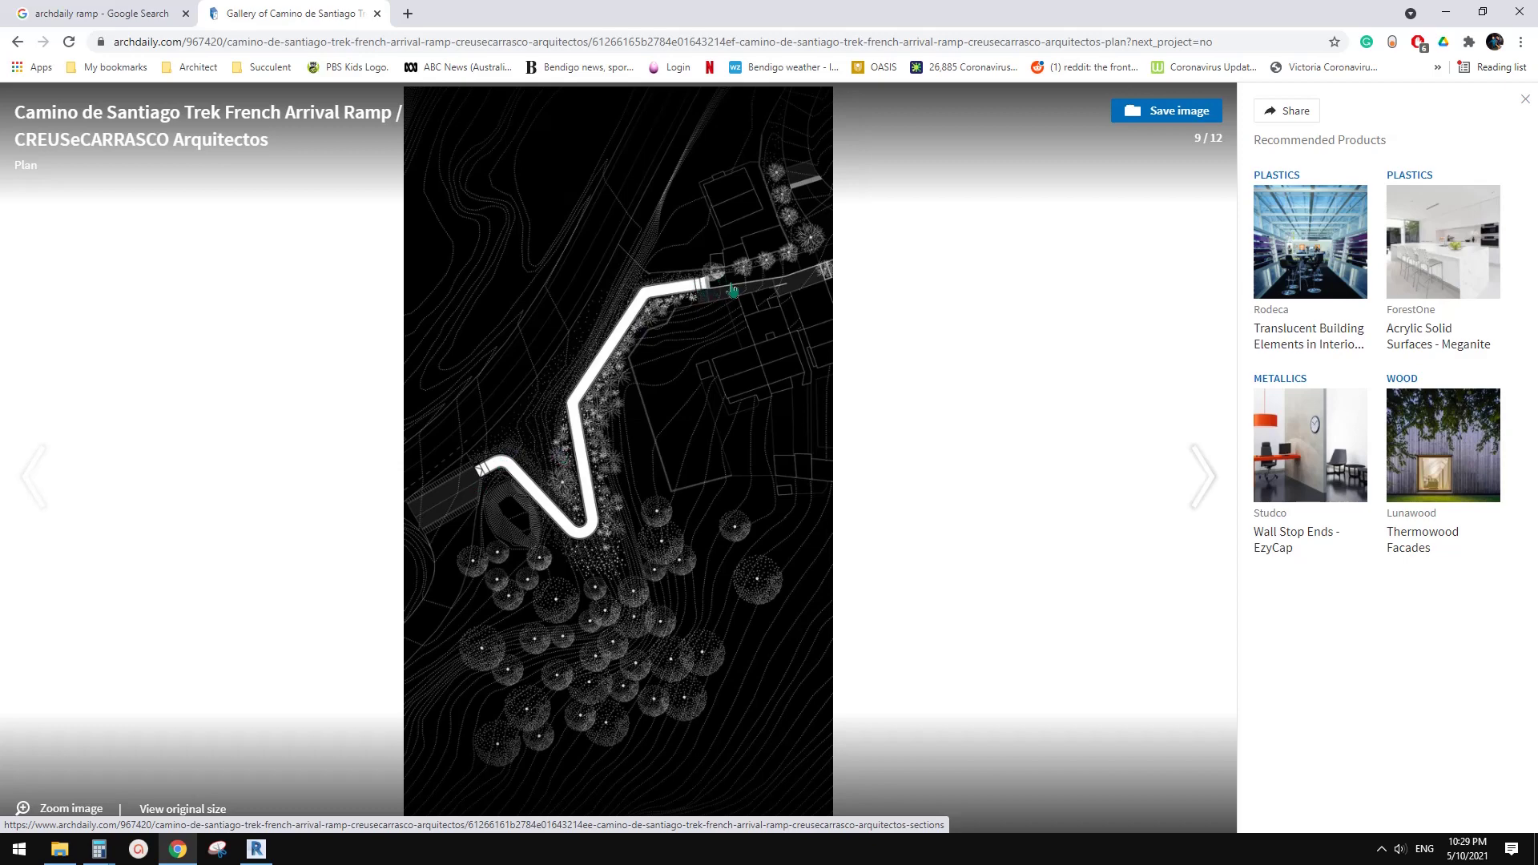
click(256, 849)
middle_drag(802, 547, 596, 474)
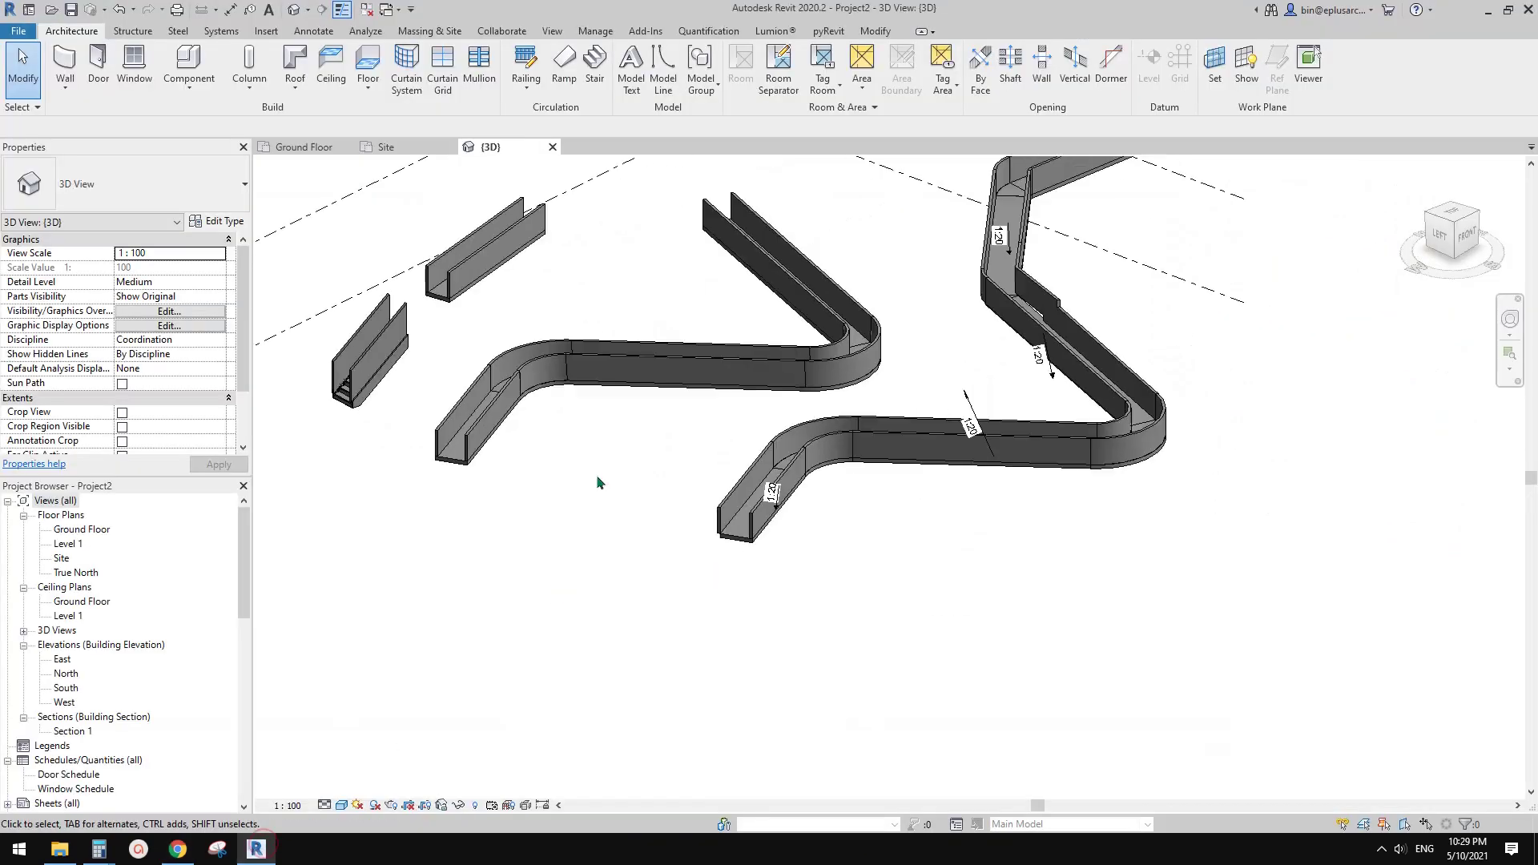
Open the sketch of the winding 1:20 ramp for editing at its lower end.
shift+middle_drag(751, 505, 773, 618)
scroll(791, 554, up, 2)
click(833, 567)
shift+middle_drag(833, 570, 799, 550)
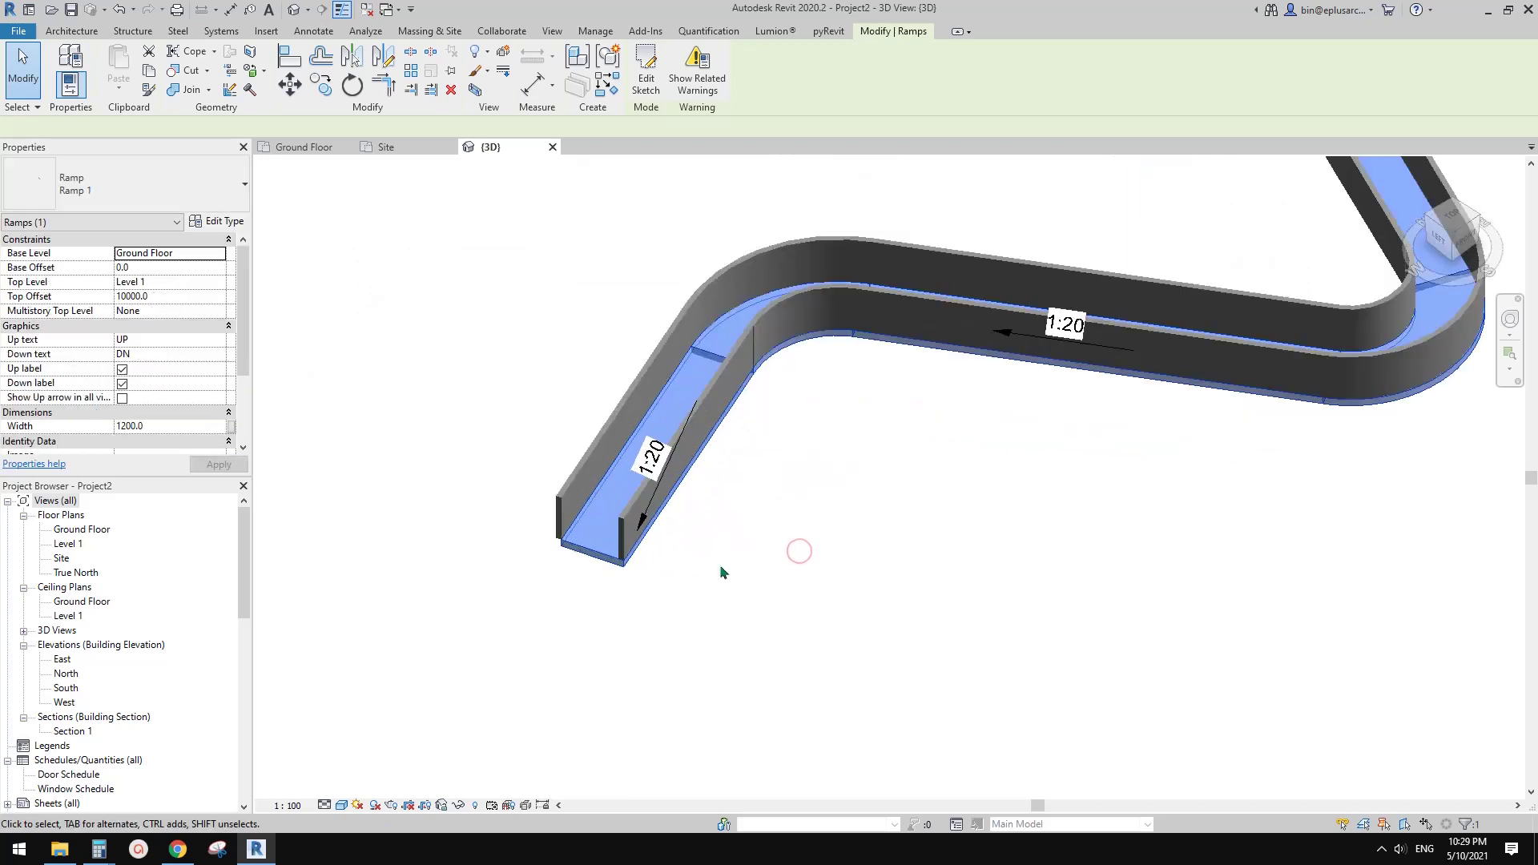
middle_drag(623, 414, 678, 414)
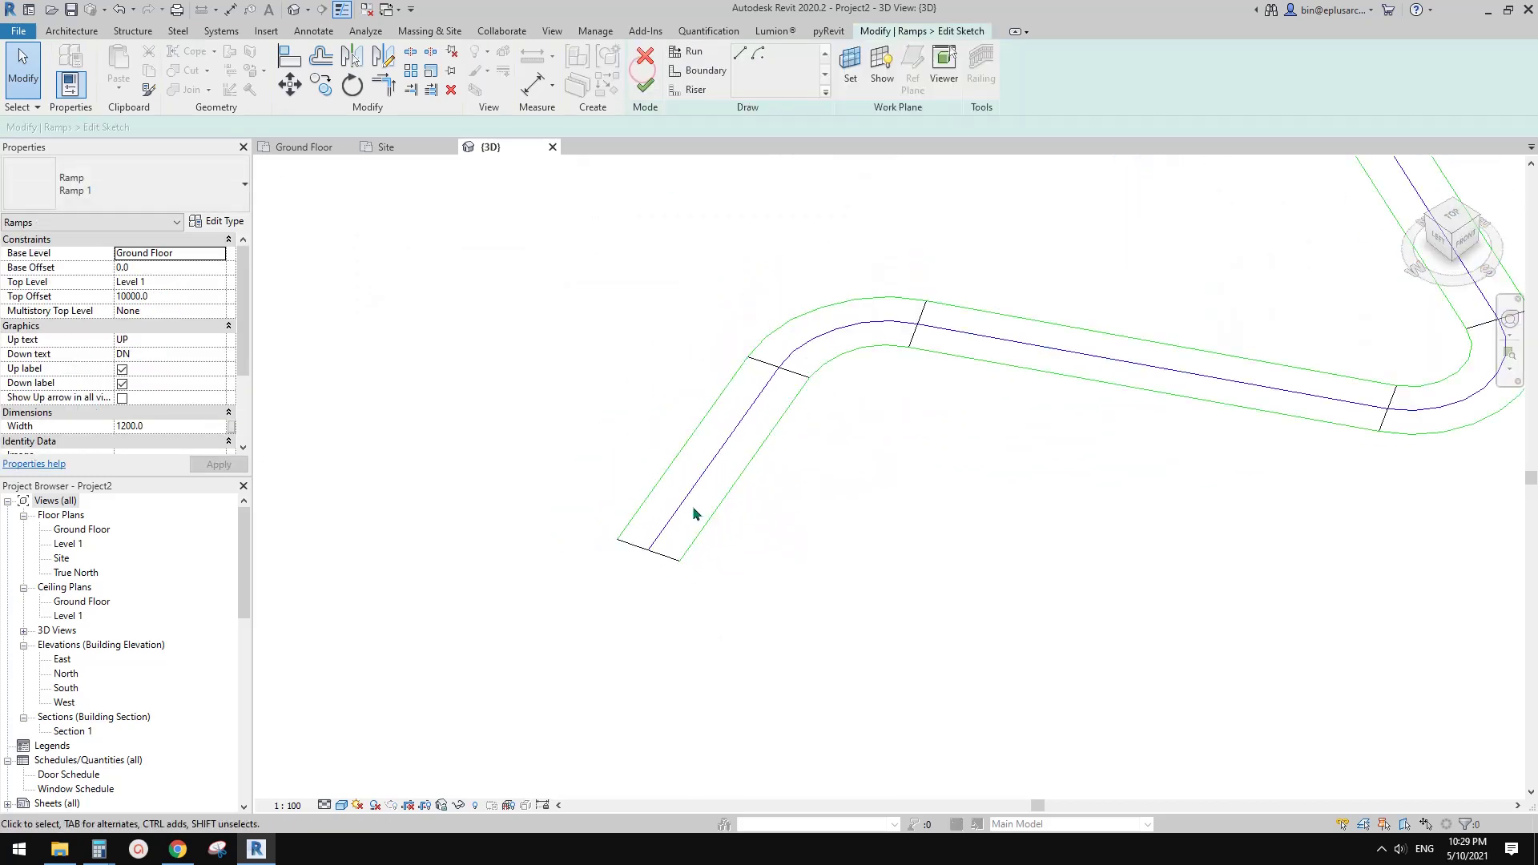
scroll(686, 543, up, 1)
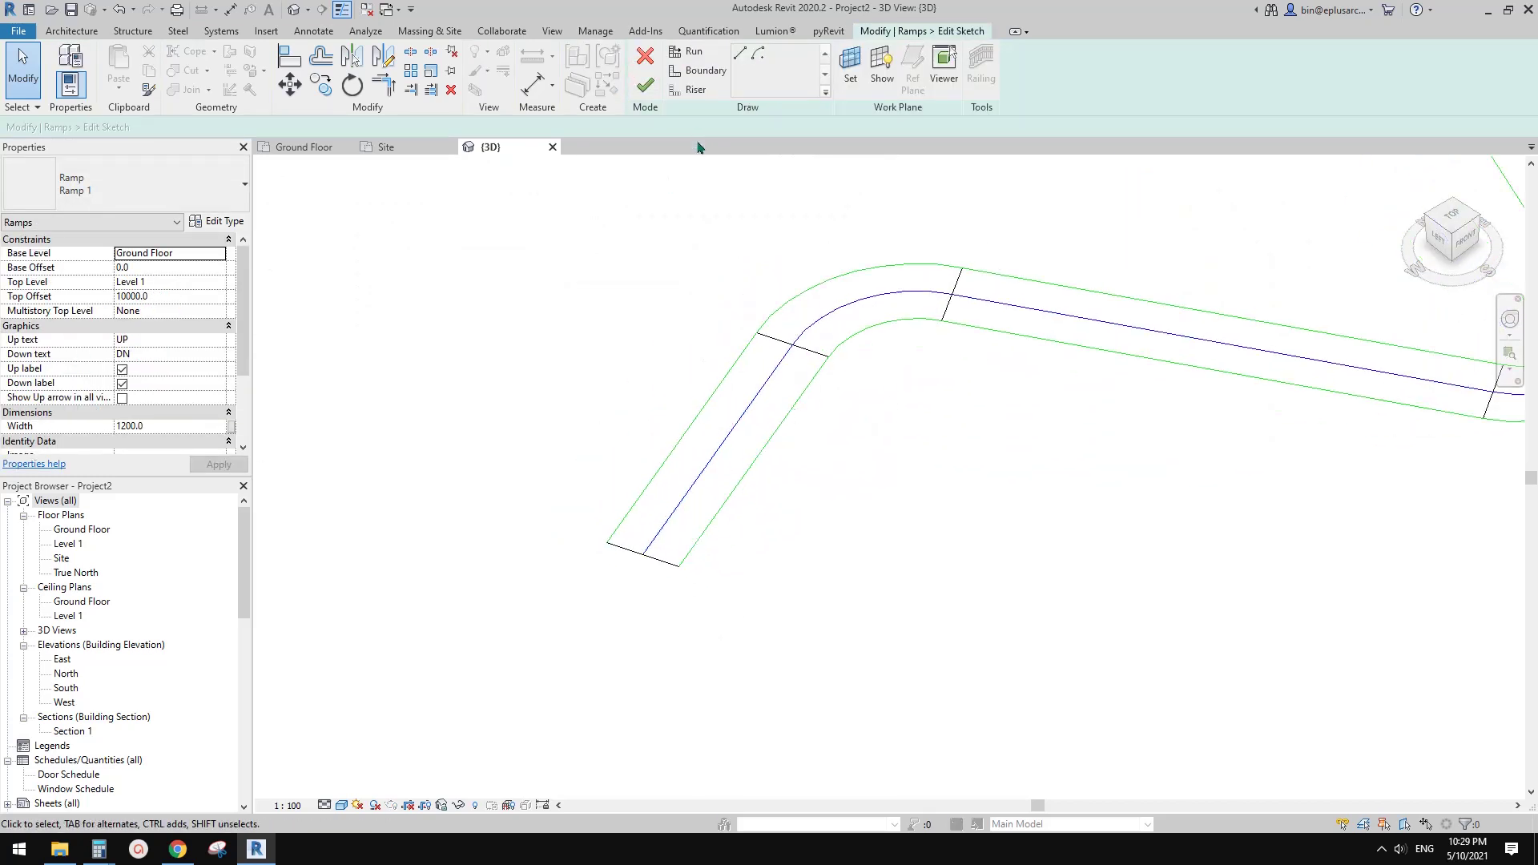
middle_drag(693, 509, 658, 511)
scroll(681, 518, up, 3)
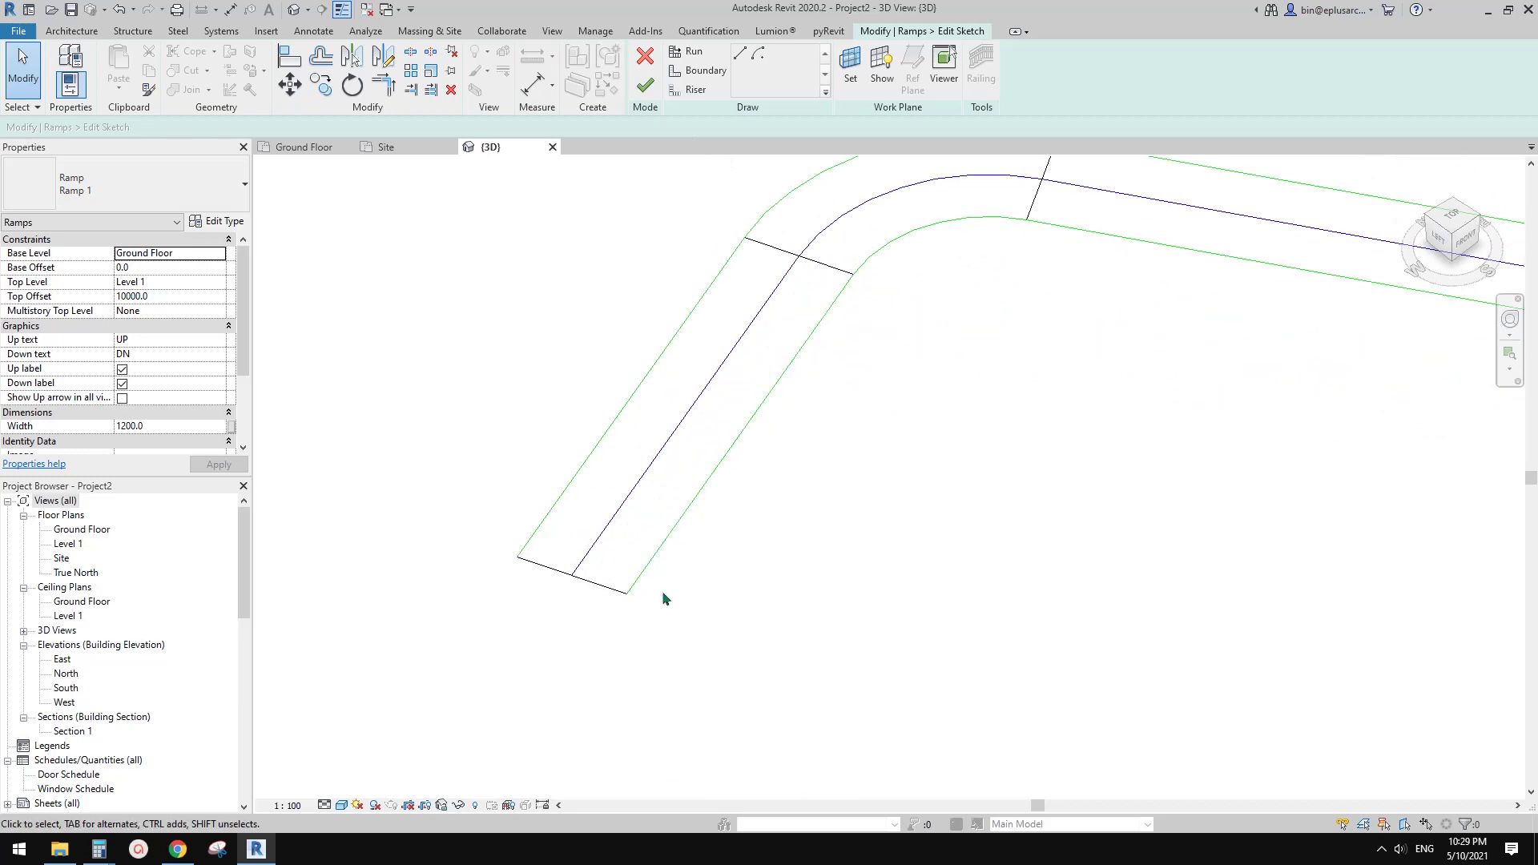
scroll(649, 582, down, 1)
middle_drag(651, 590, 640, 599)
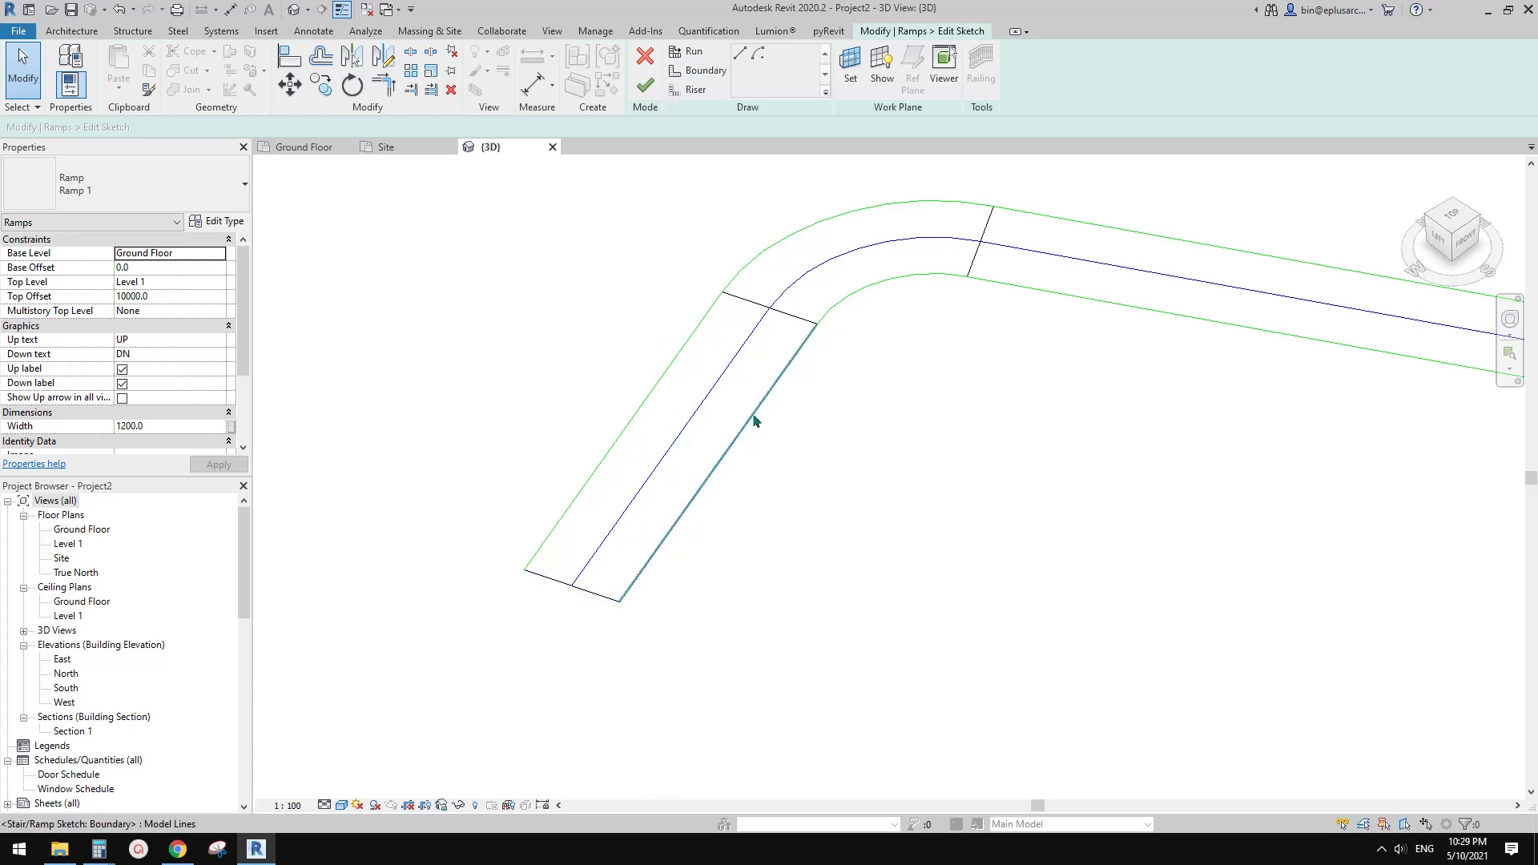
click(667, 541)
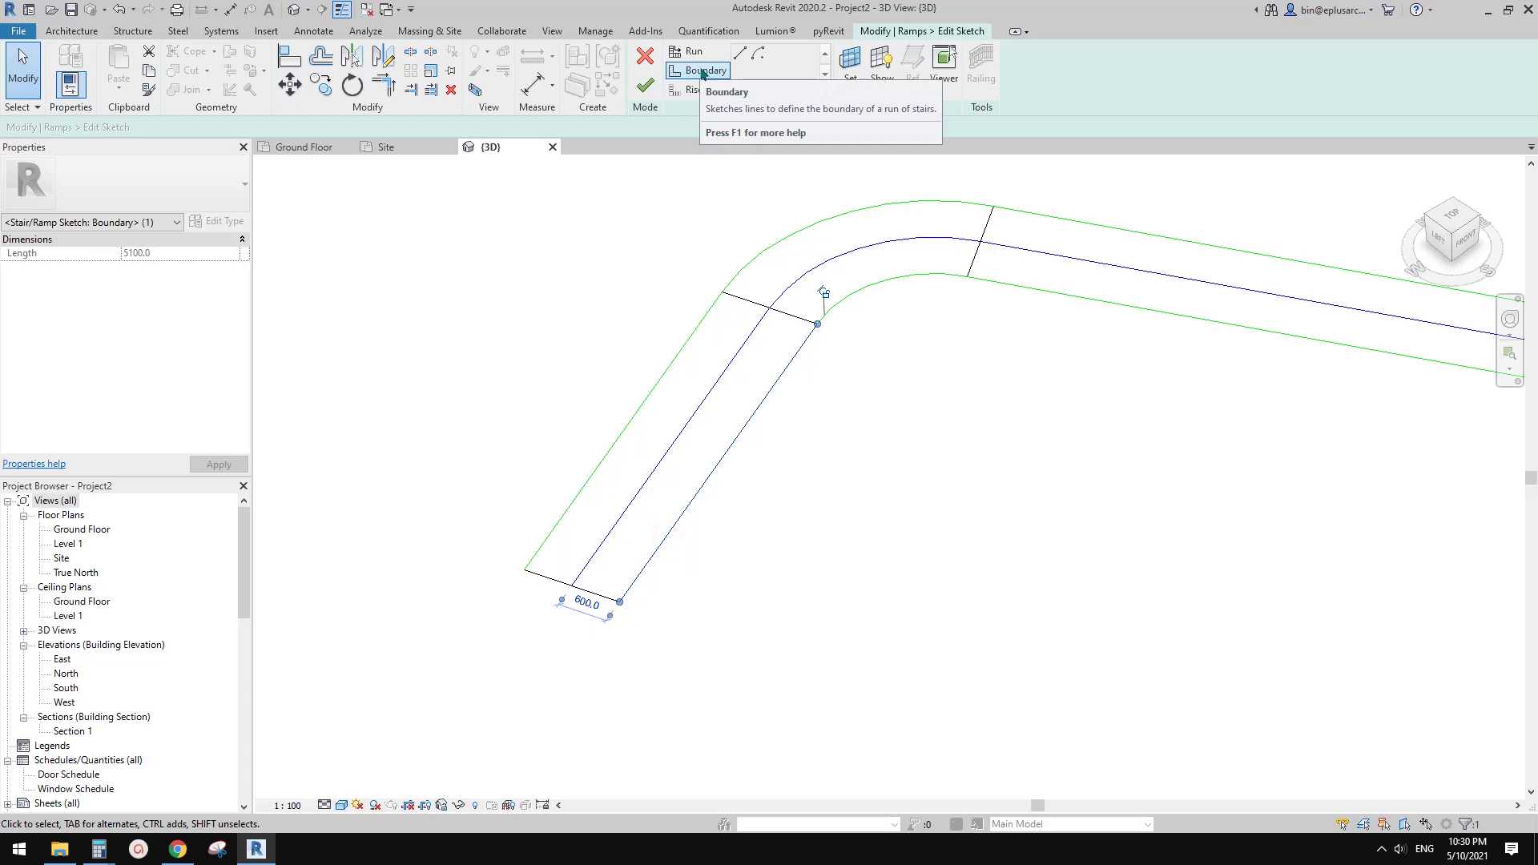
click(708, 194)
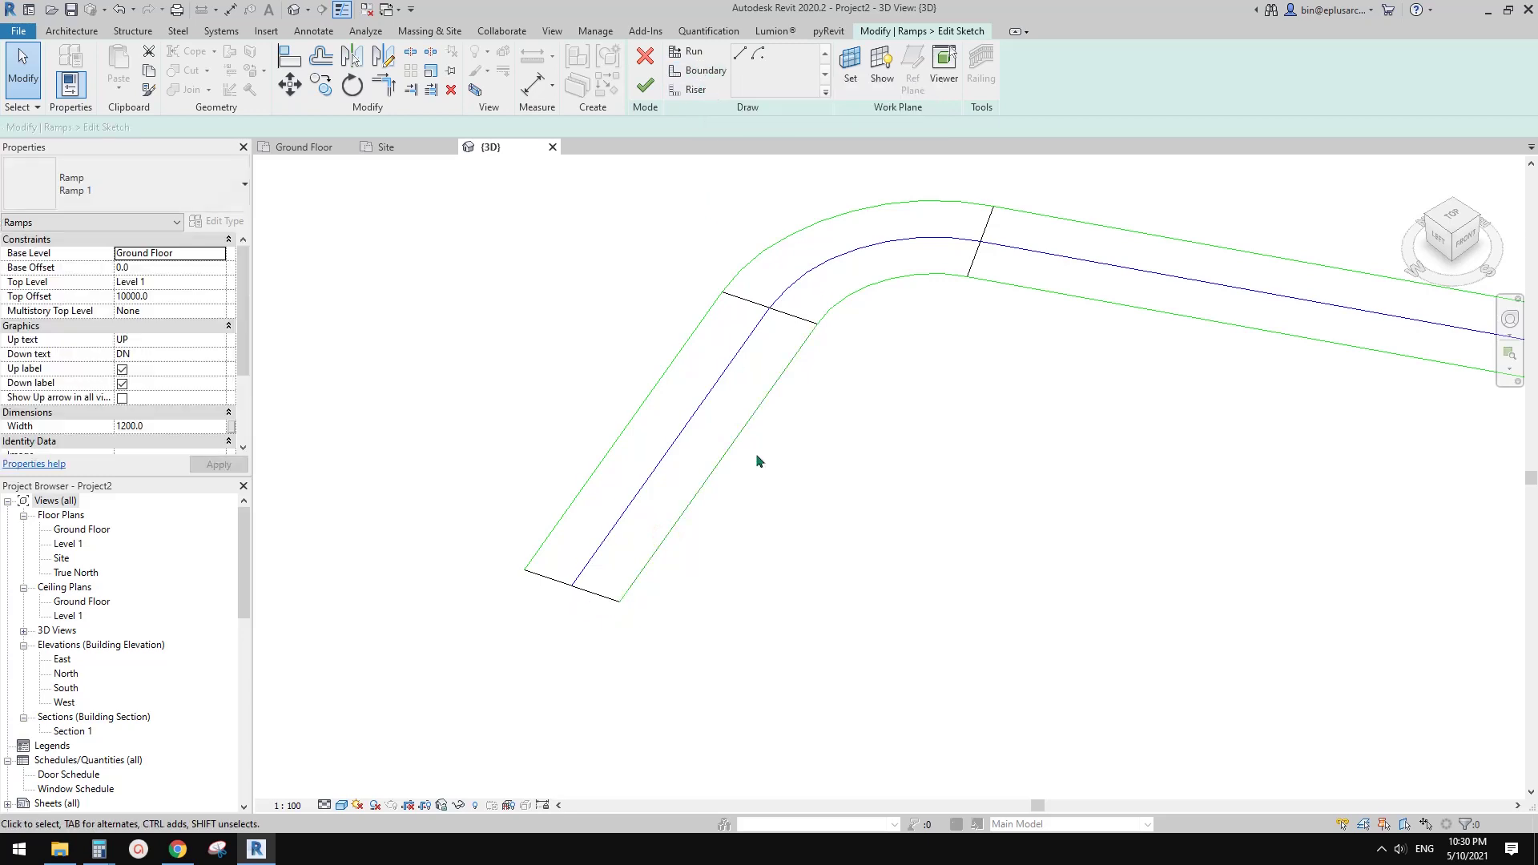
Sketch an outward boundary arc of about 2365 mm radius at the ramp's lower front corner, and trim the straight boundary and end riser to it.
click(691, 74)
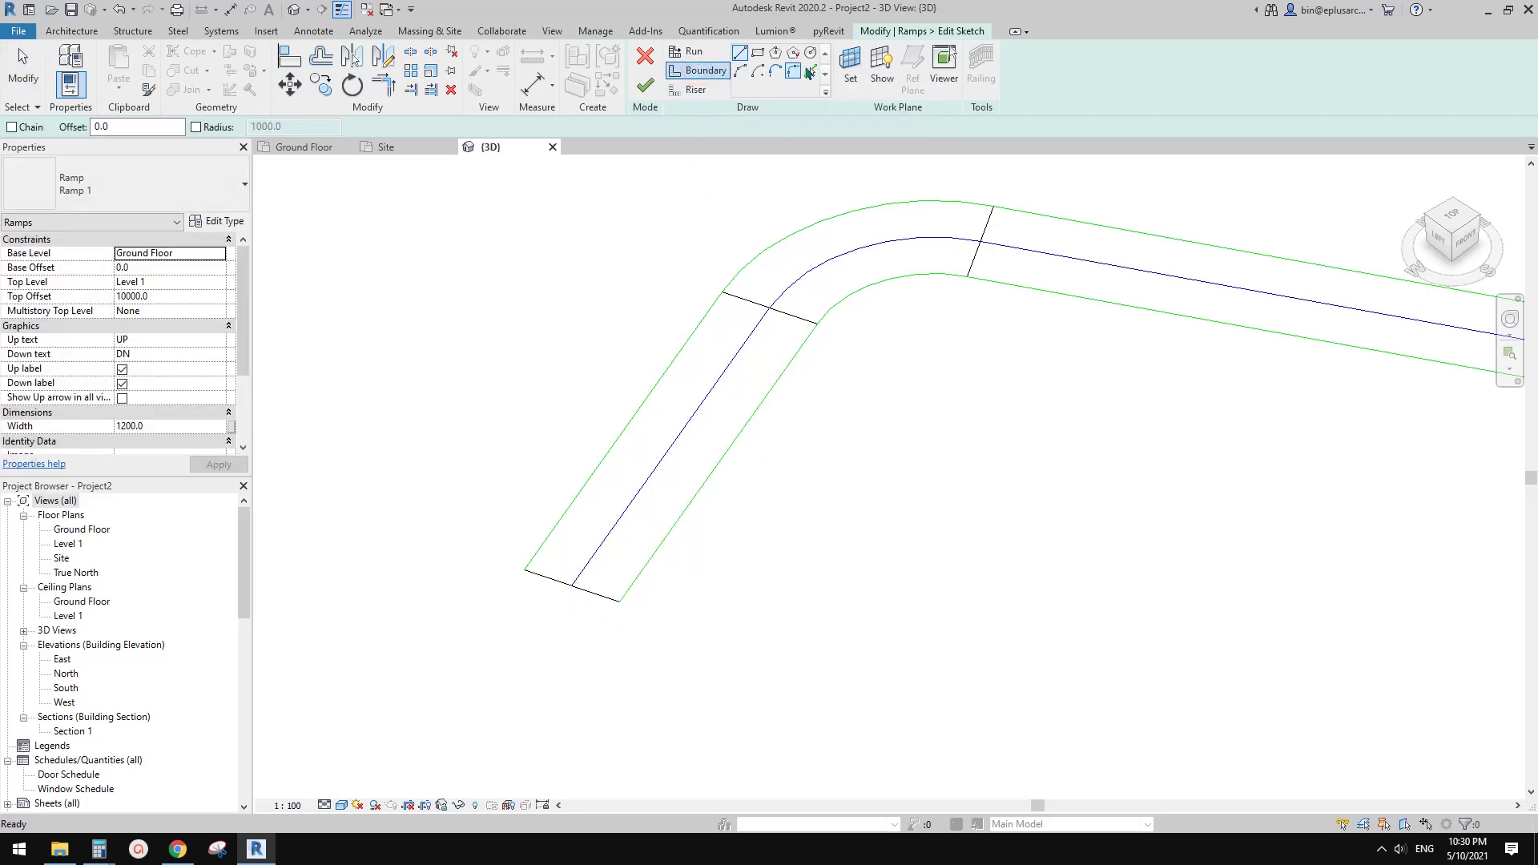
click(740, 72)
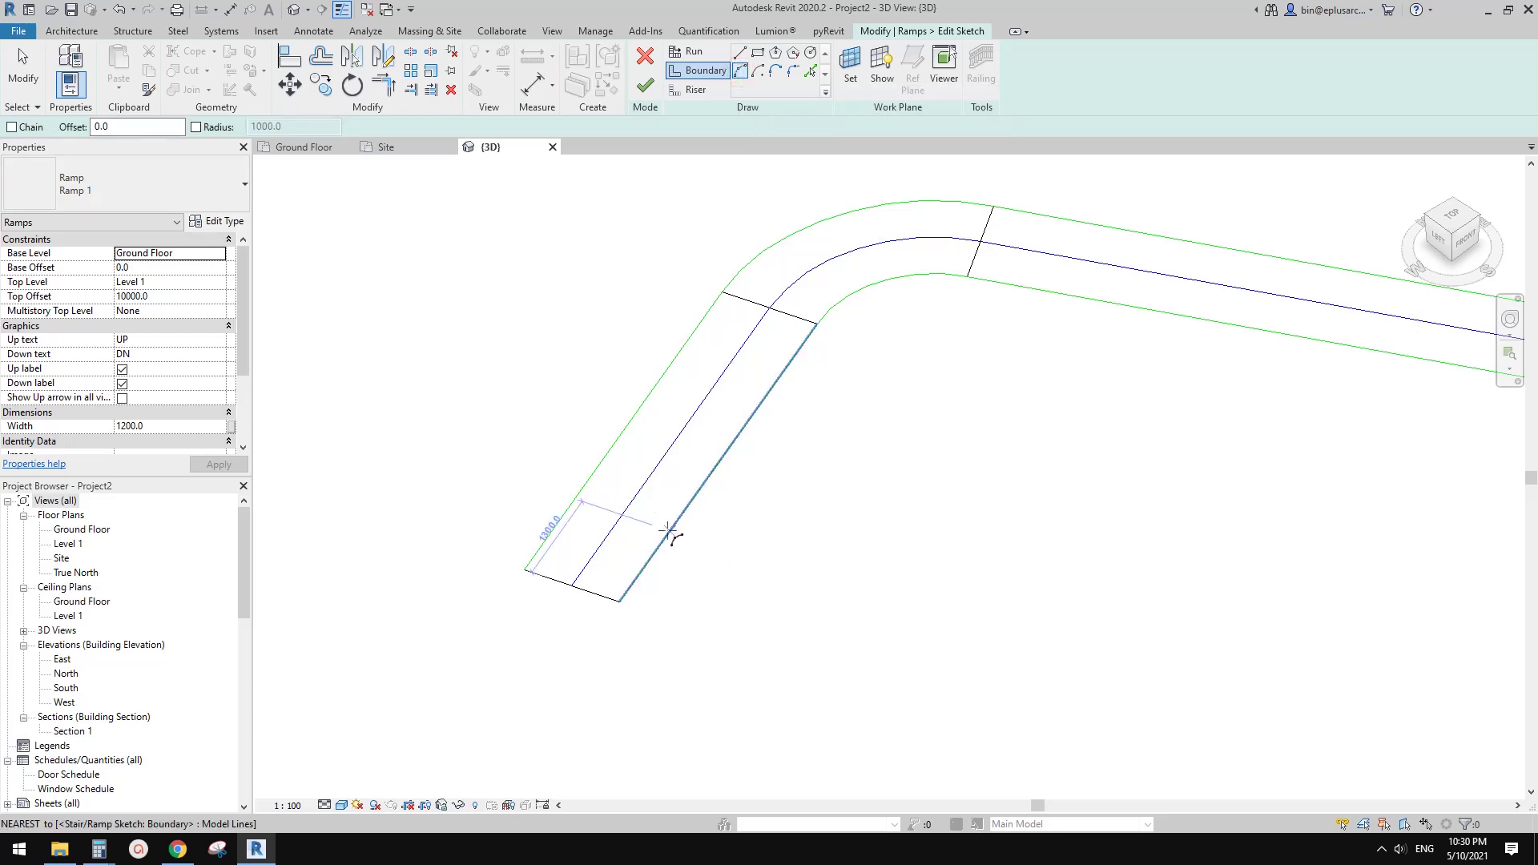
click(670, 530)
click(647, 613)
scroll(647, 613, up, 1)
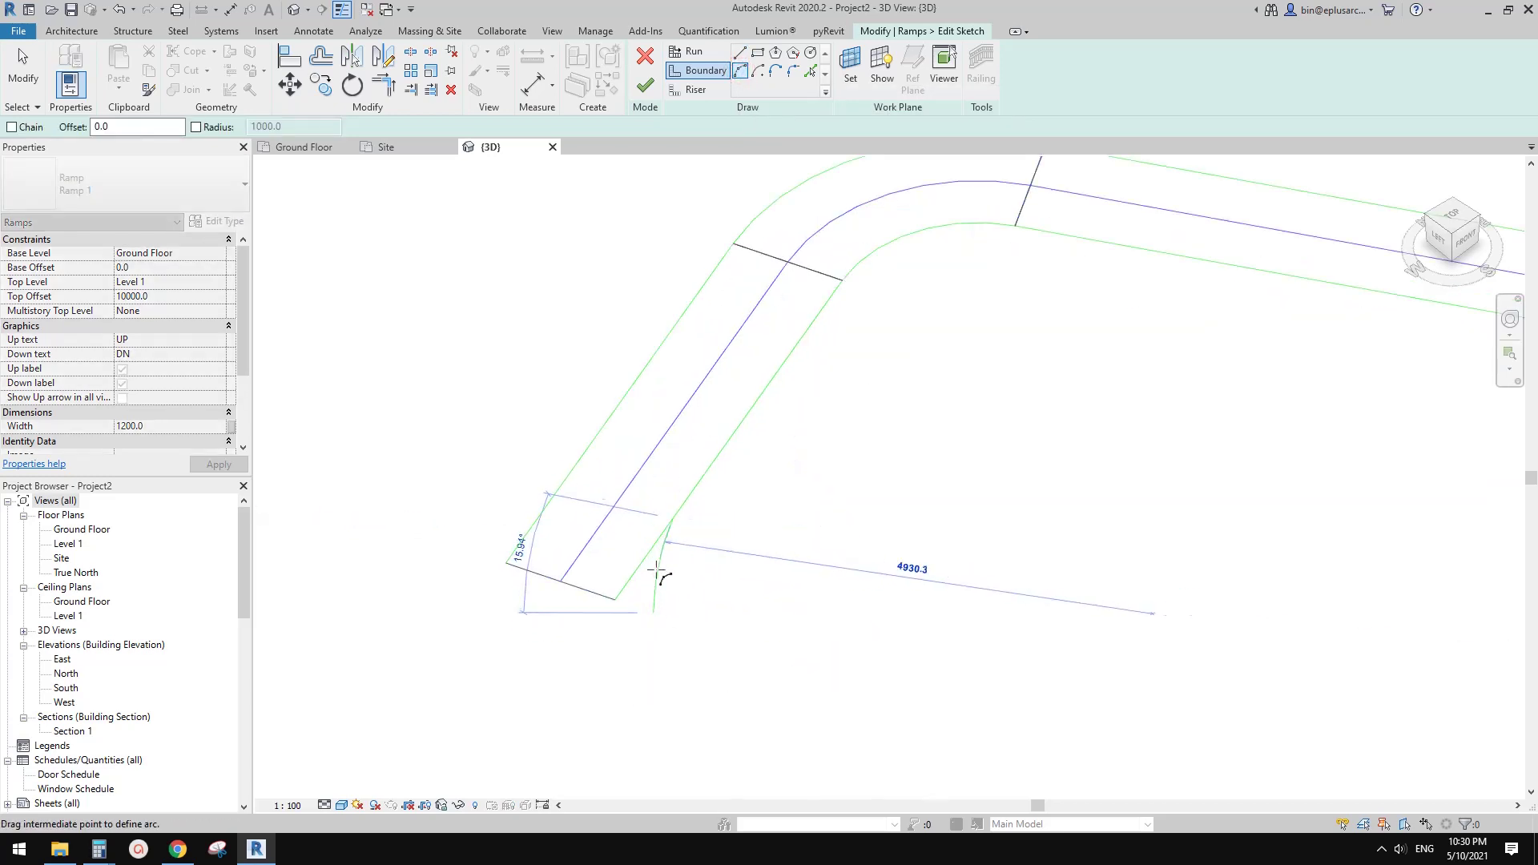
click(653, 576)
key(Escape)
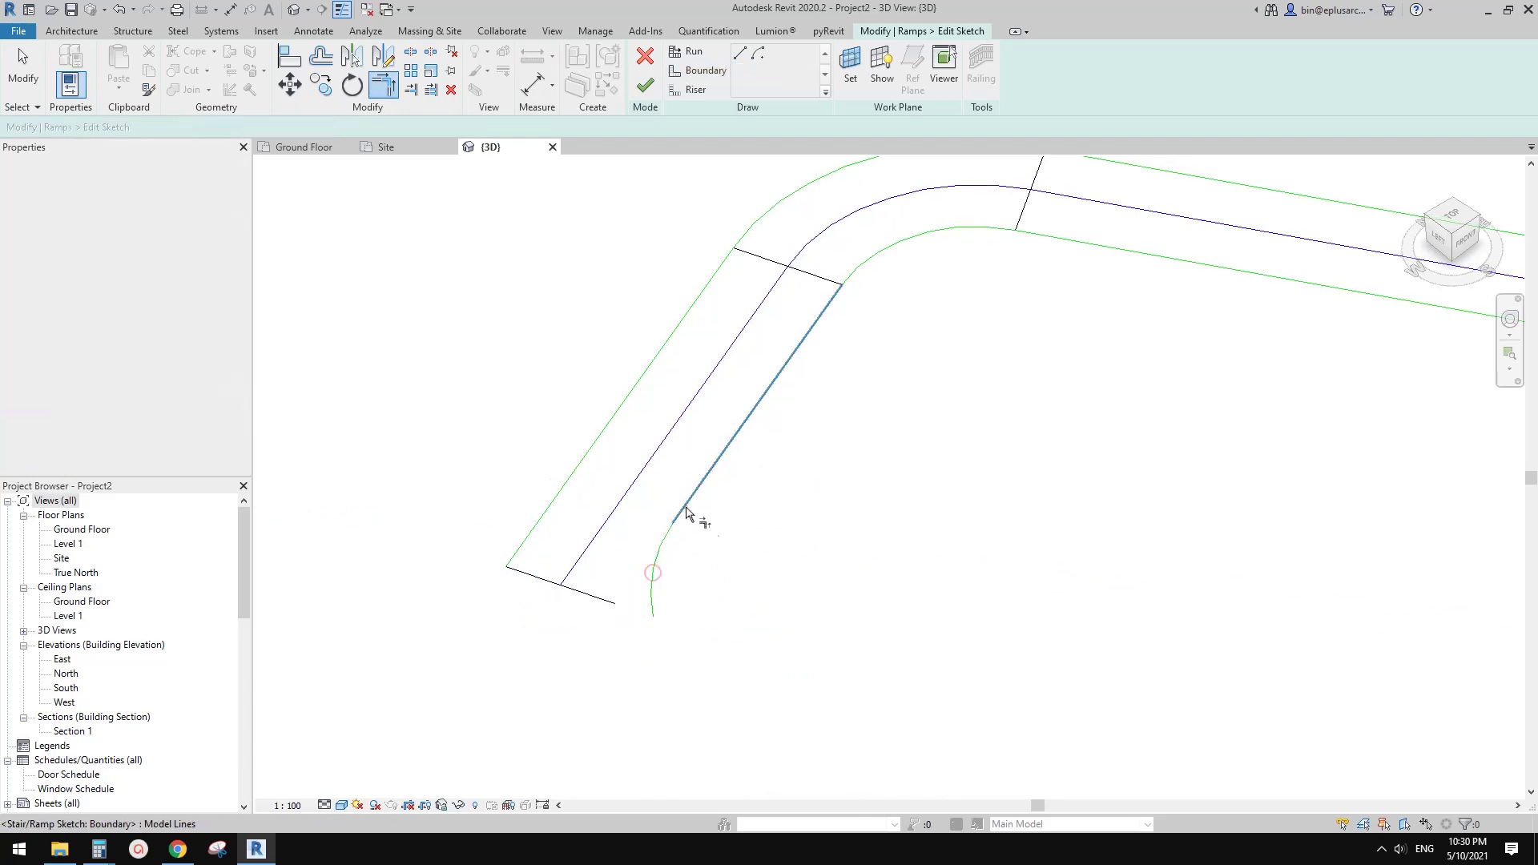
click(653, 608)
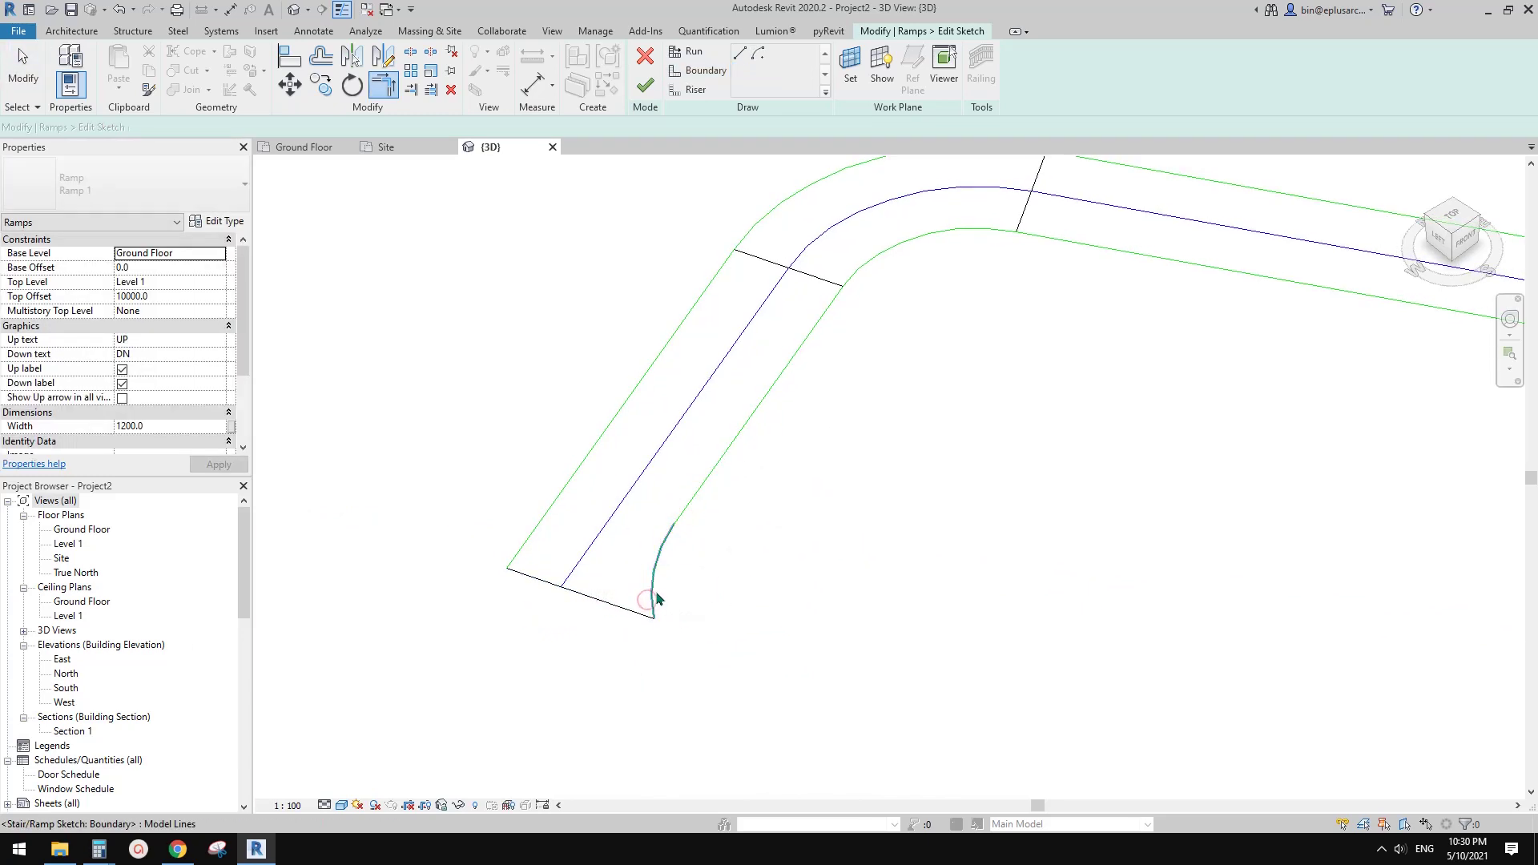
Mirror a copy of the flared boundary arc about the ramp's centreline.
middle_drag(709, 573, 711, 575)
key(m)
key(m)
click(611, 522)
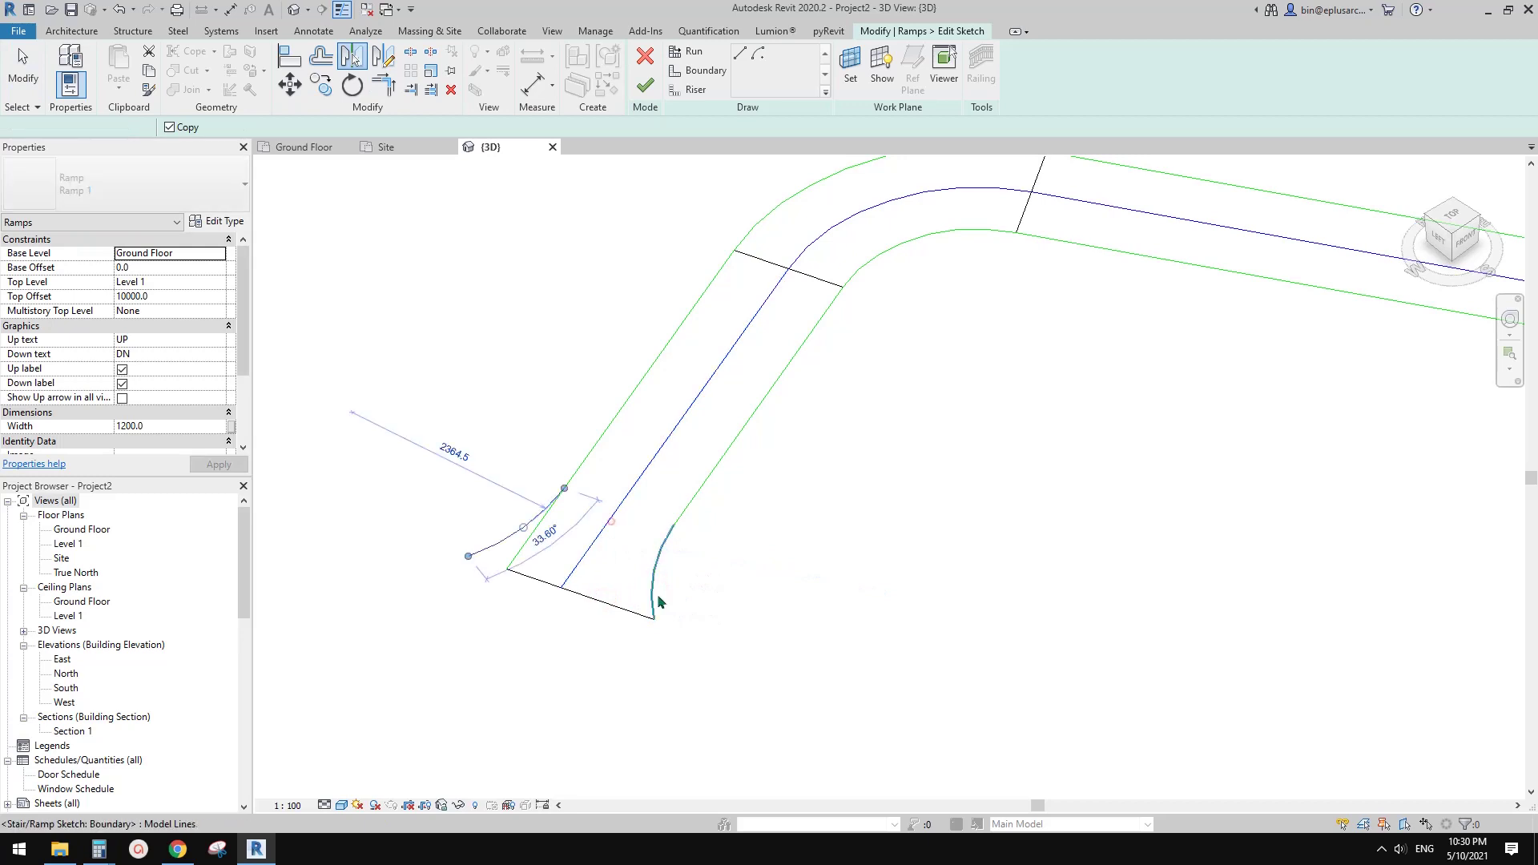
key(Escape)
Trim the opposite straight boundary and the end riser to the mirrored arc, and finish the ramp sketch.
key(r)
middle_drag(509, 548, 514, 563)
key(t)
key(r)
click(528, 541)
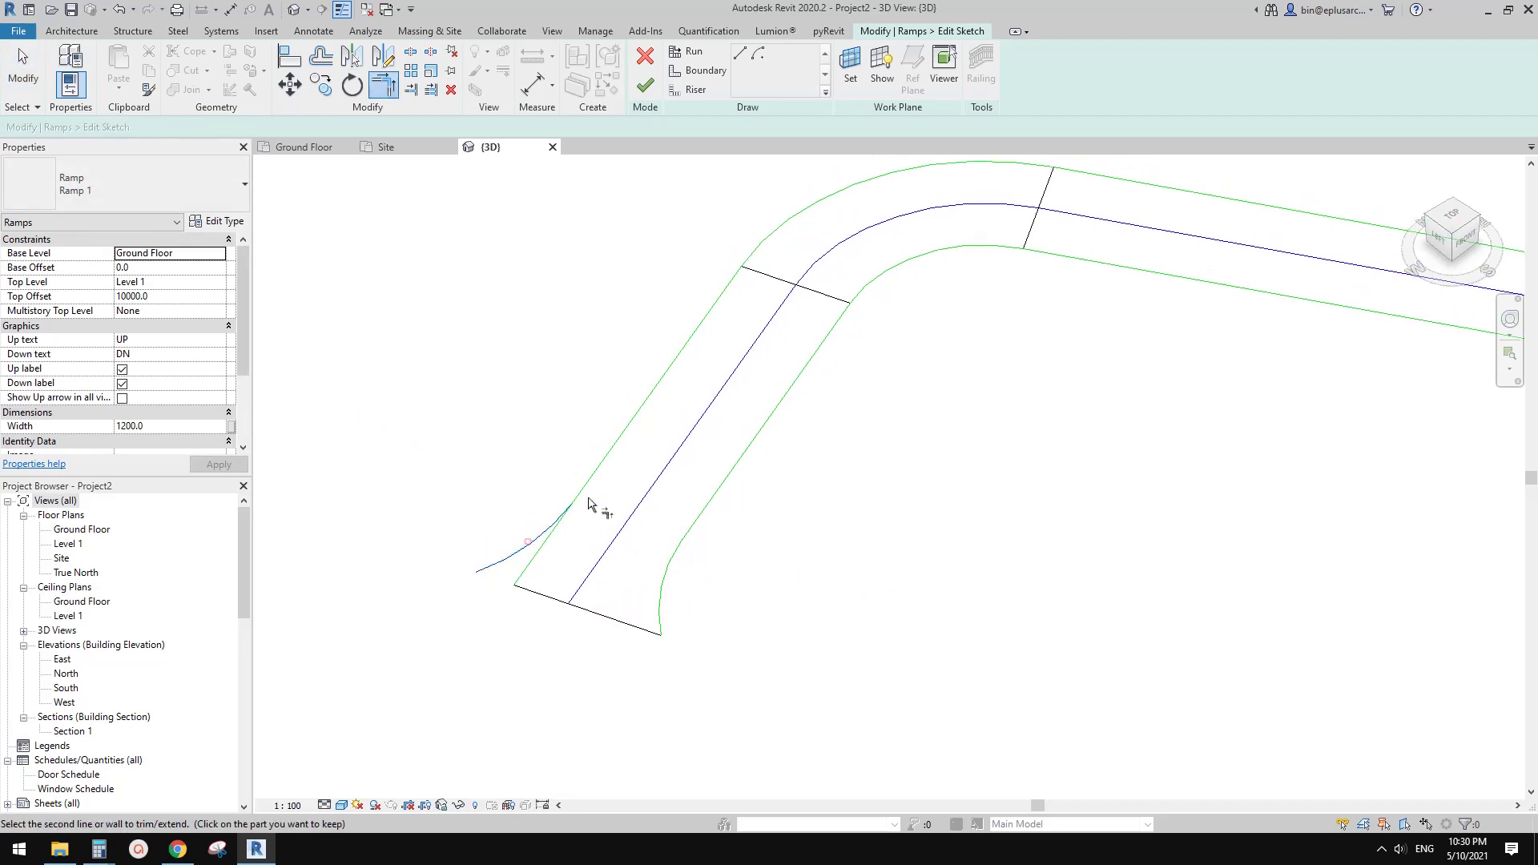
click(599, 473)
click(531, 583)
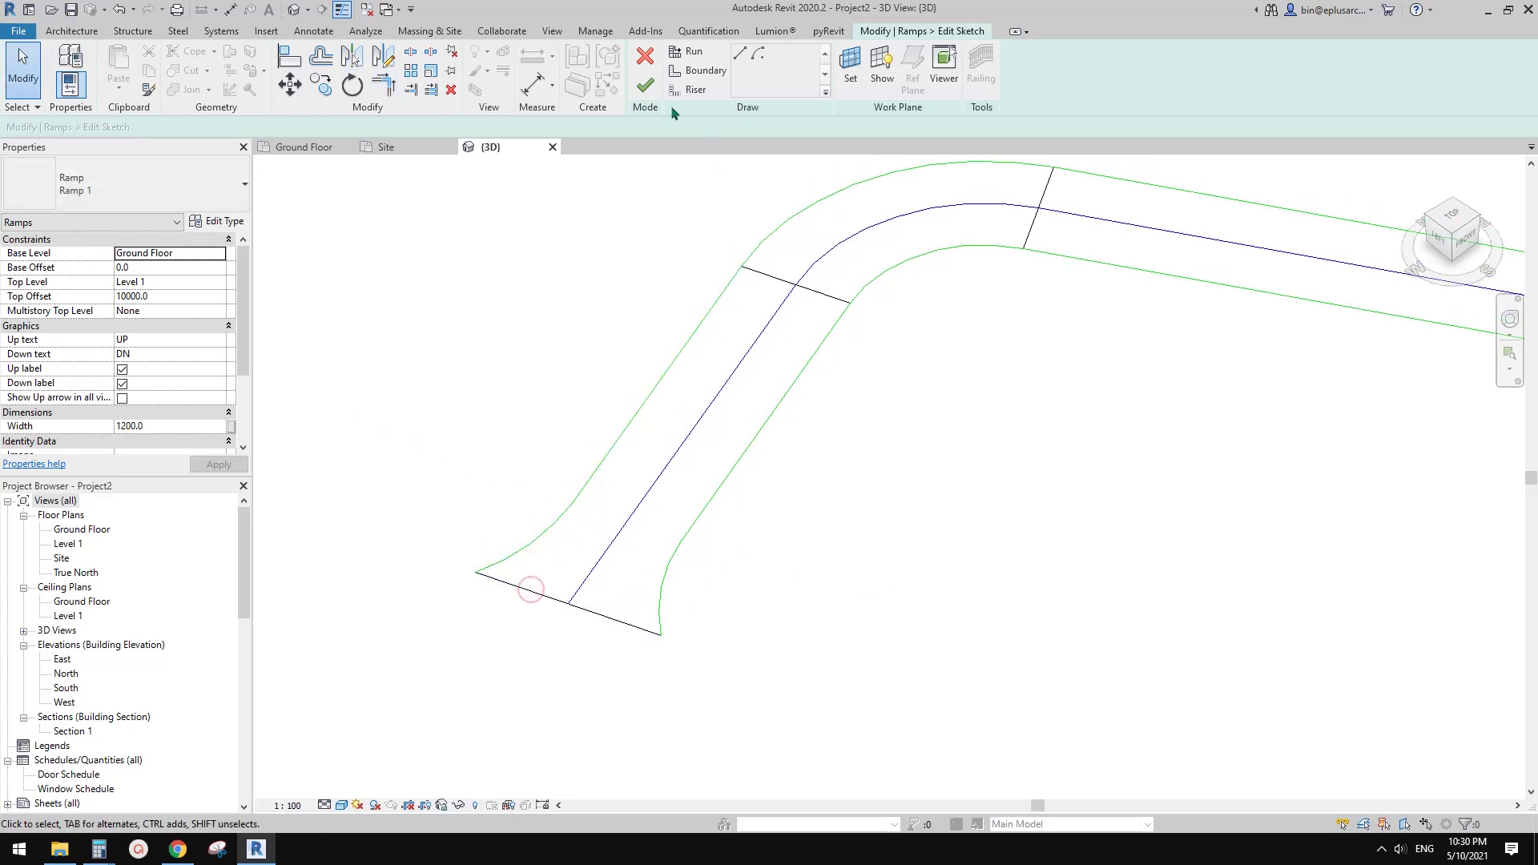
click(645, 85)
middle_drag(598, 510, 642, 463)
key(Escape)
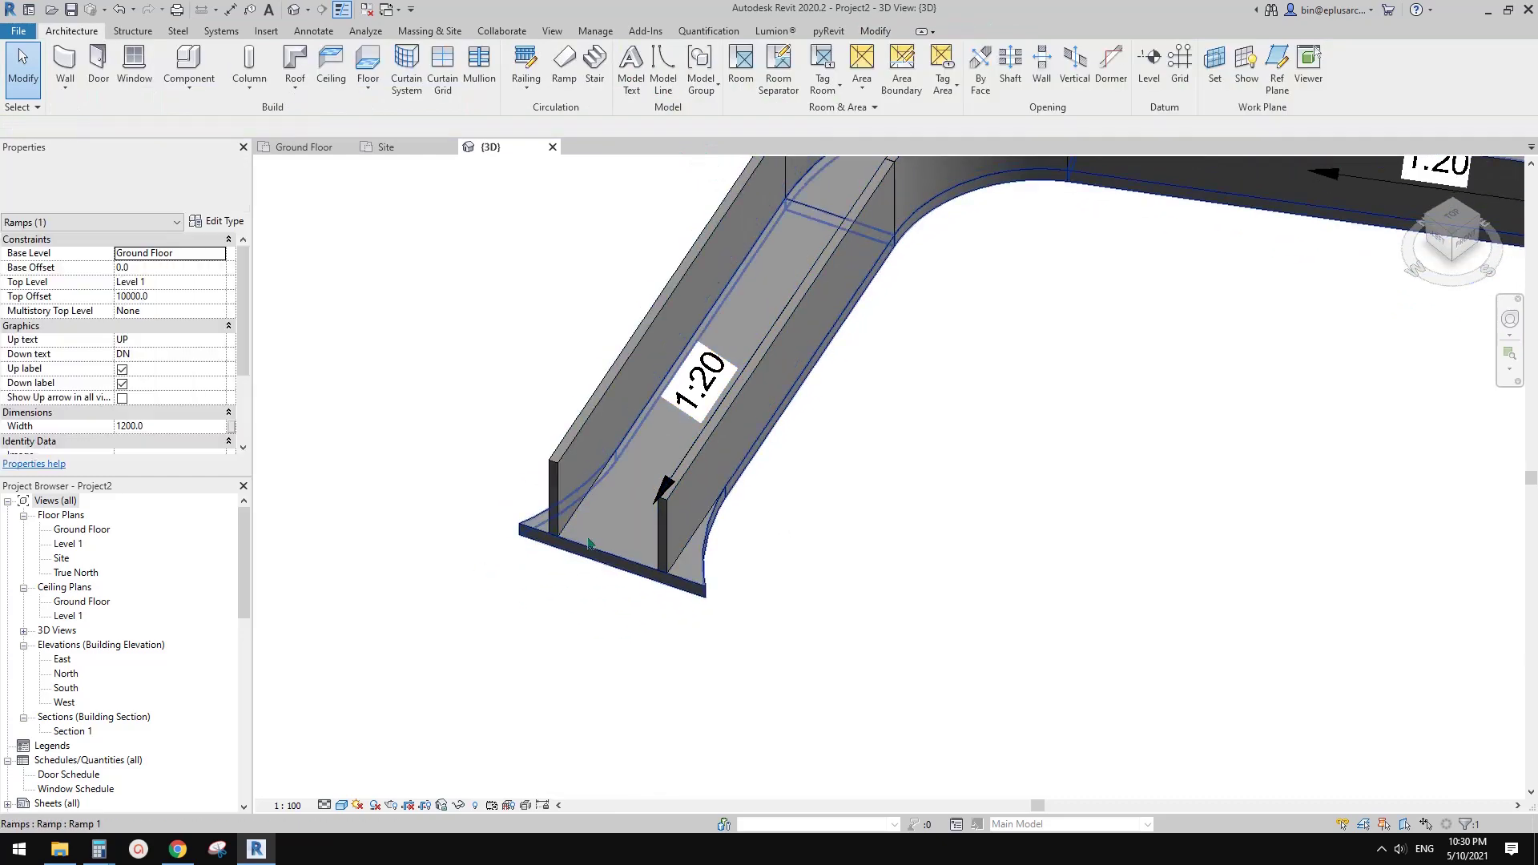
Edit the front railing's path to follow the picked flared edge at the ramp's lower end, trimming the straight line to the arc.
click(677, 520)
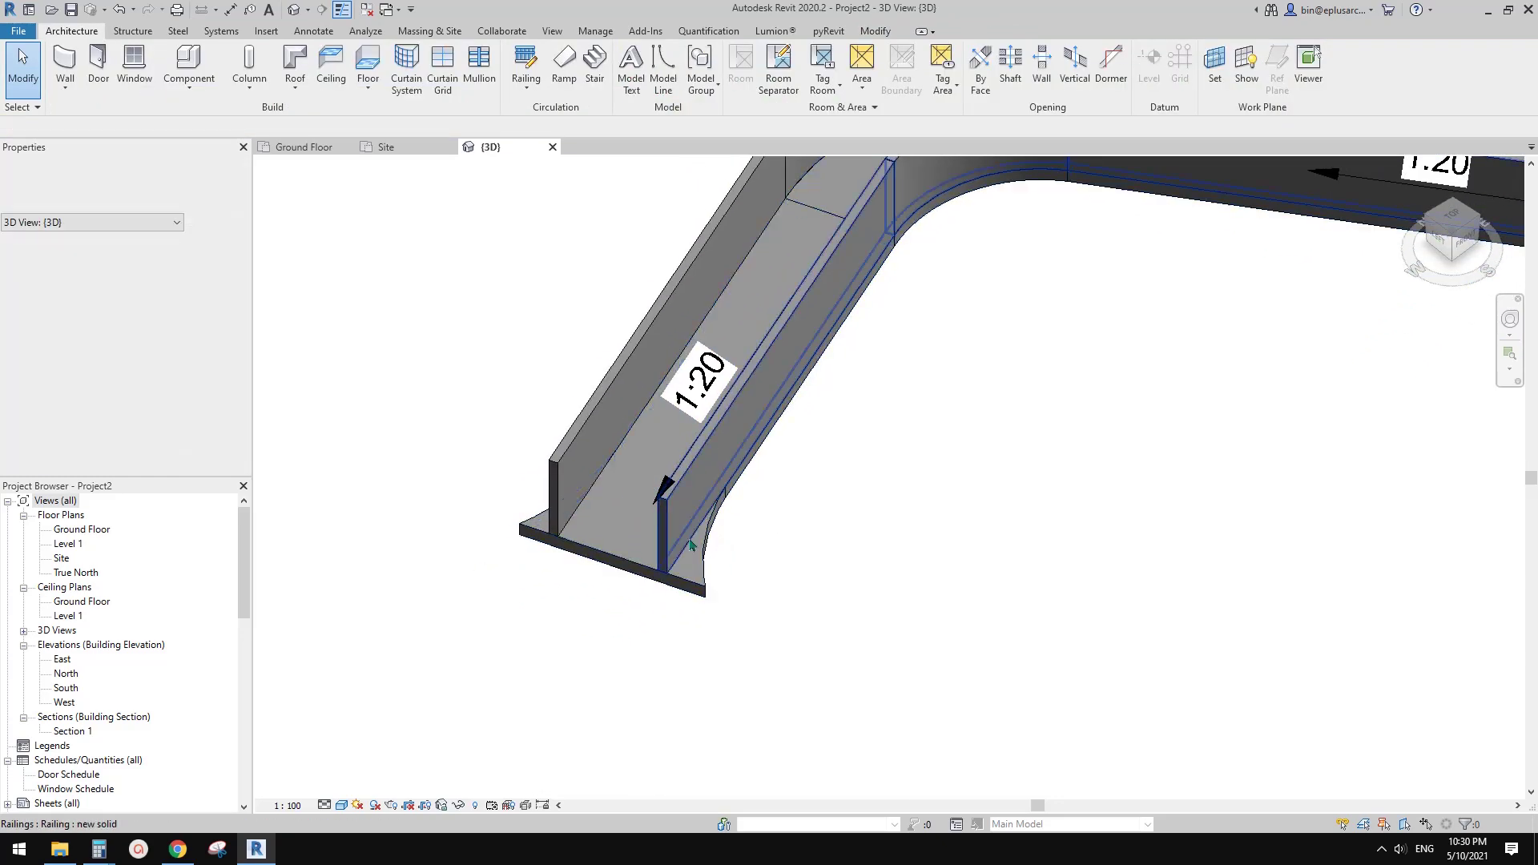
click(645, 77)
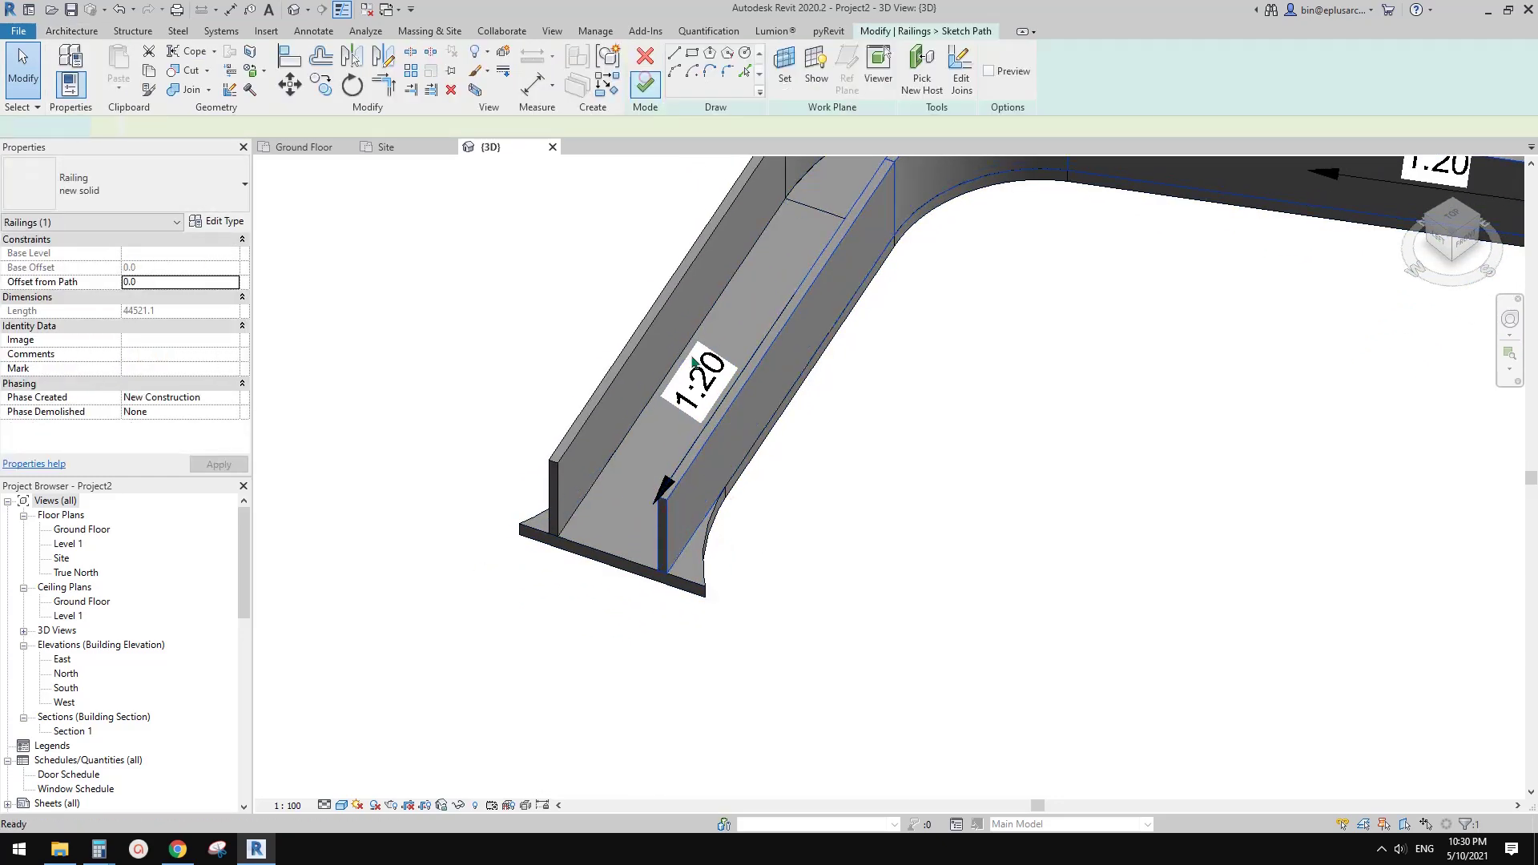
click(744, 72)
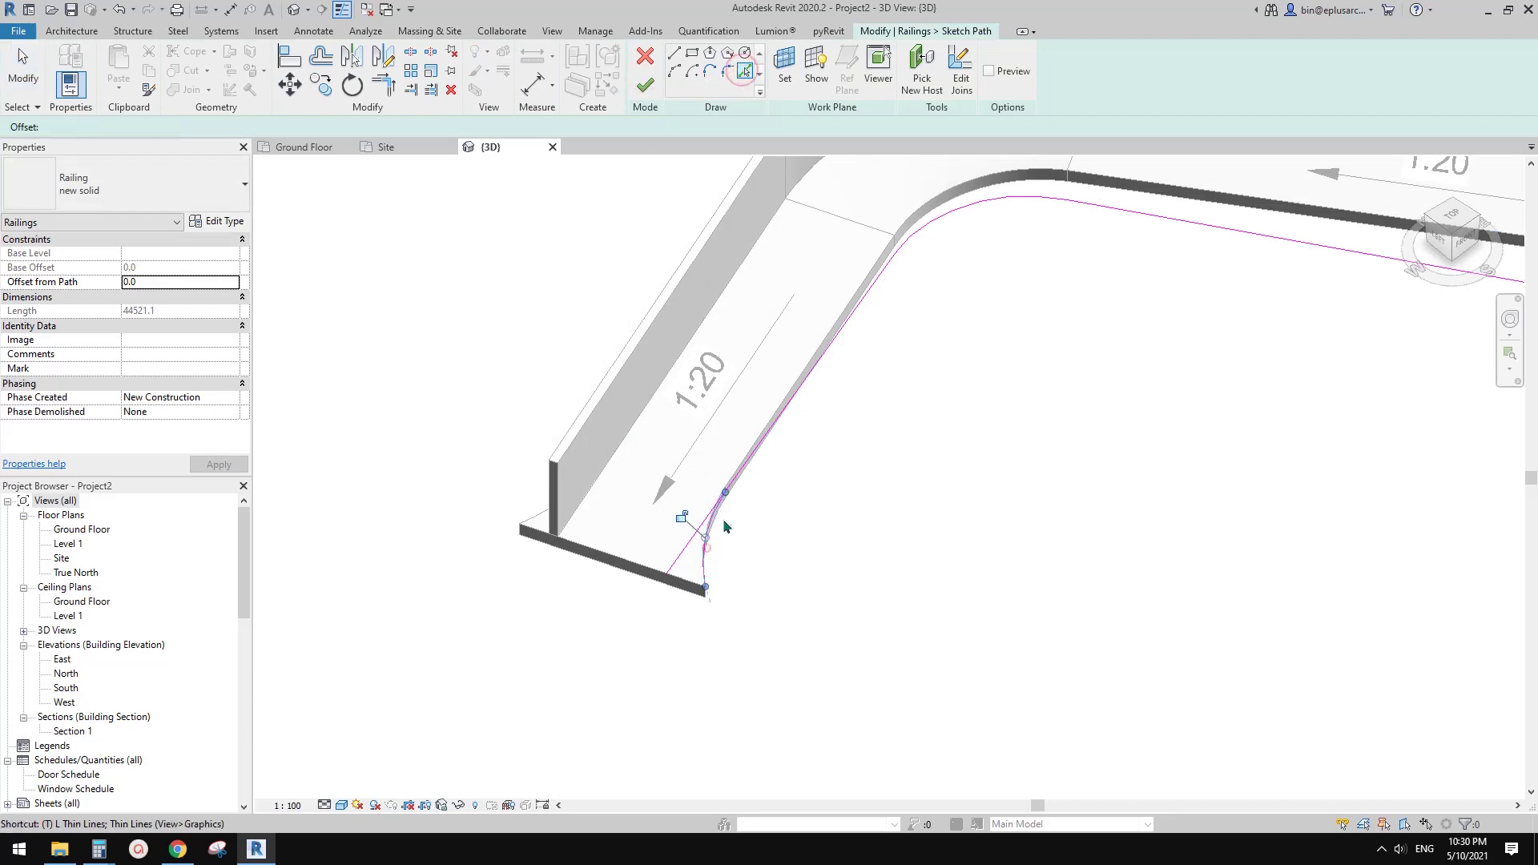
key(t)
key(r)
click(658, 92)
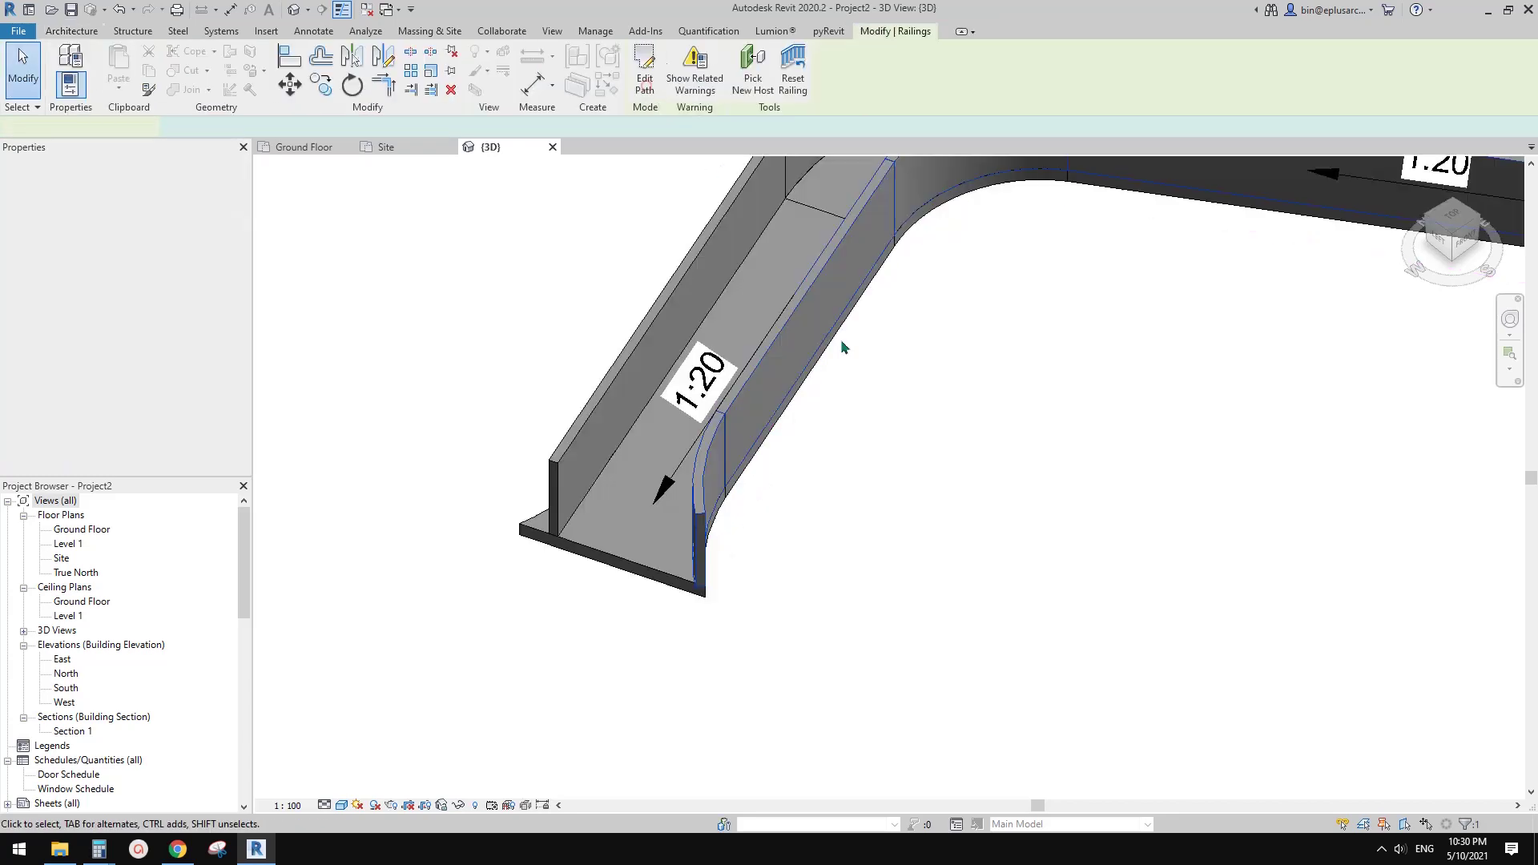
scroll(1042, 527, down, 2)
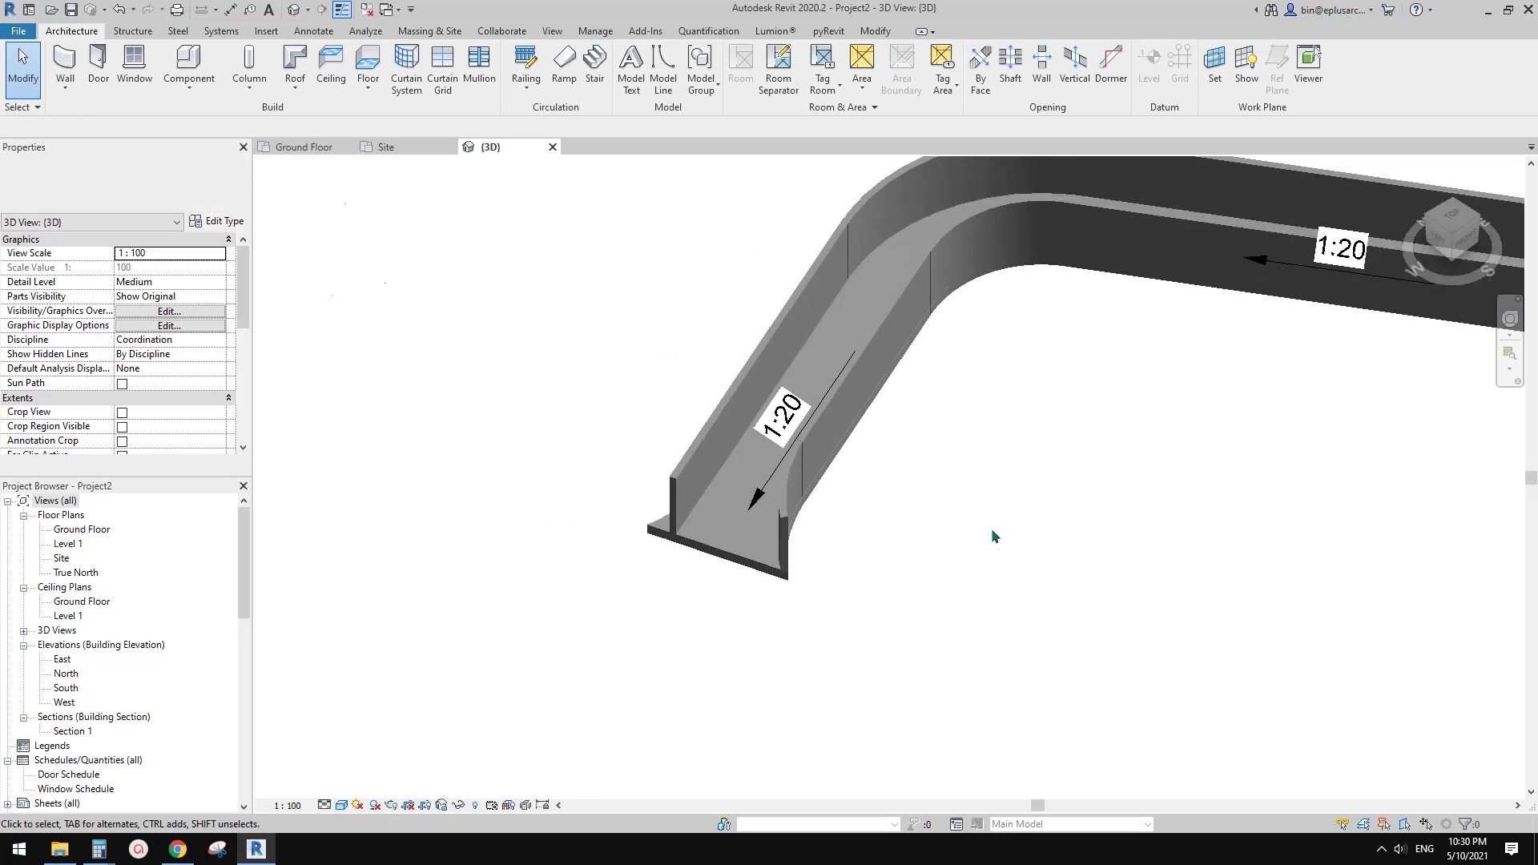
shift+middle_drag(992, 527, 920, 425)
middle_drag(909, 370, 833, 705)
scroll(826, 663, down, 1)
shift+middle_drag(831, 652, 861, 634)
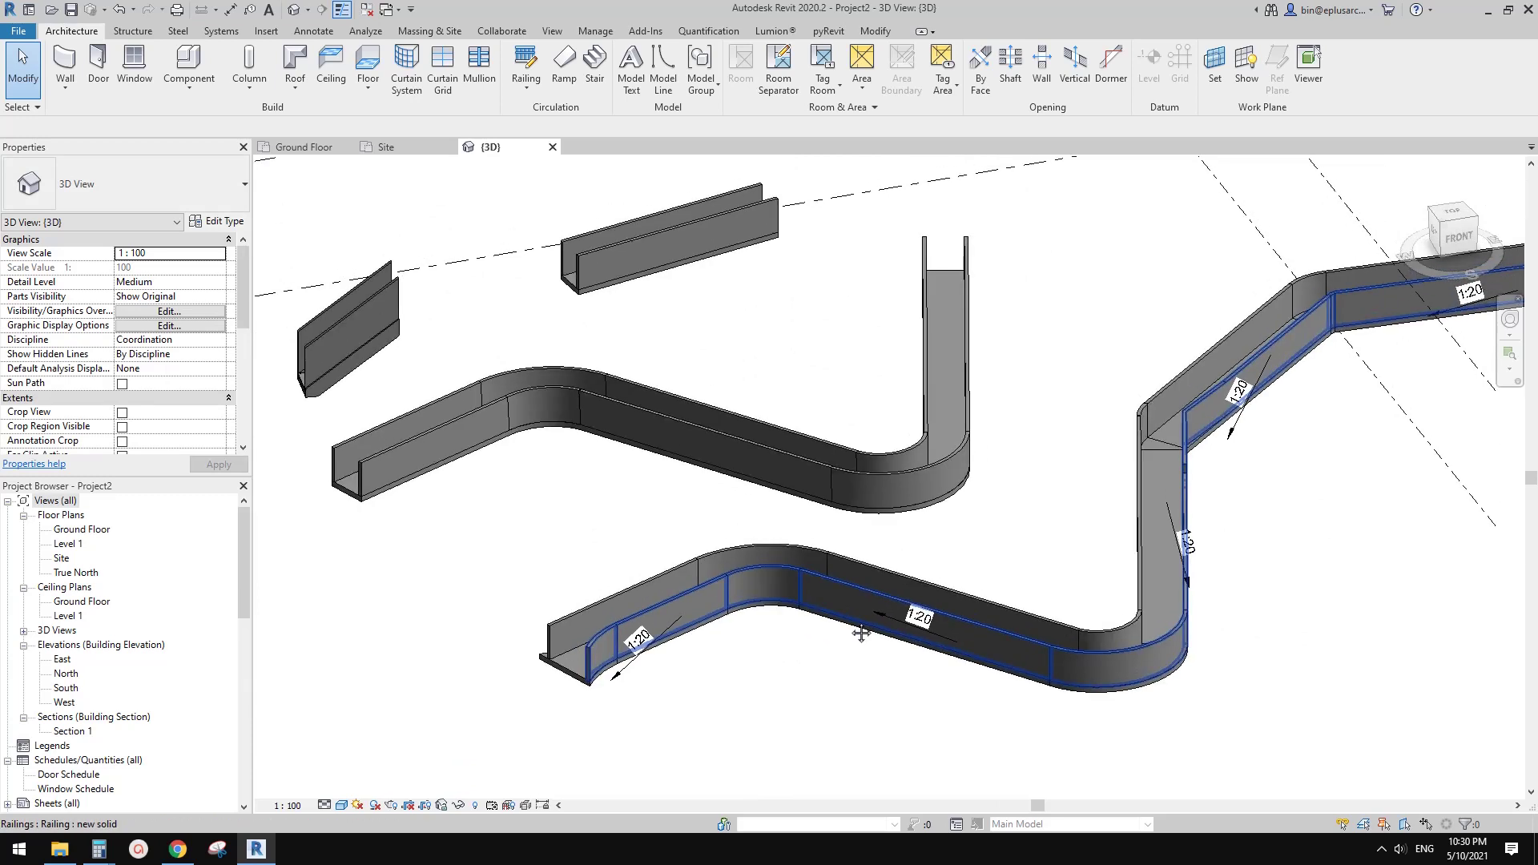
middle_drag(895, 531, 896, 544)
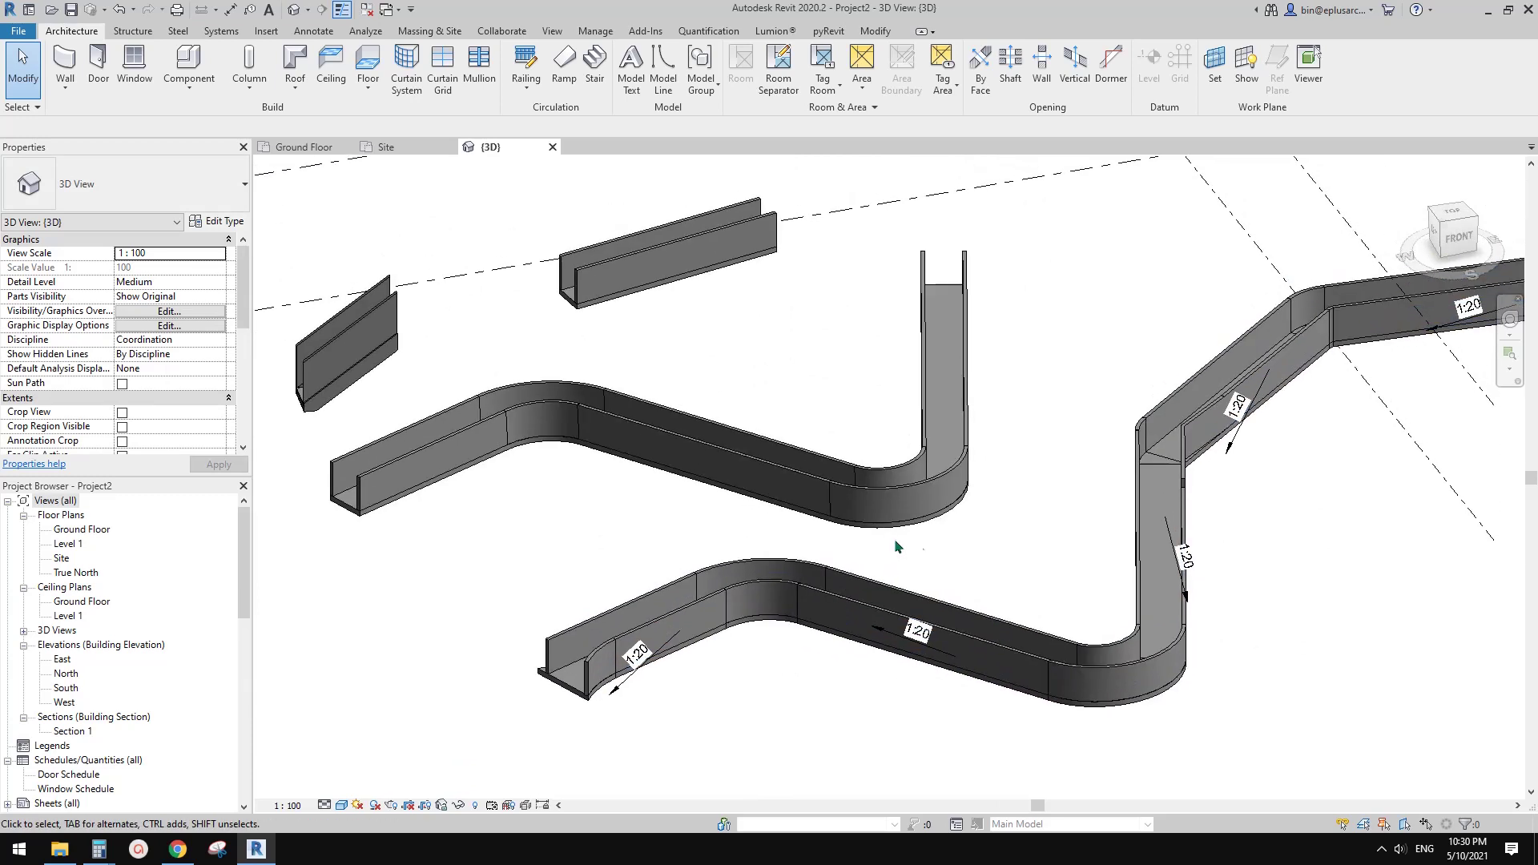